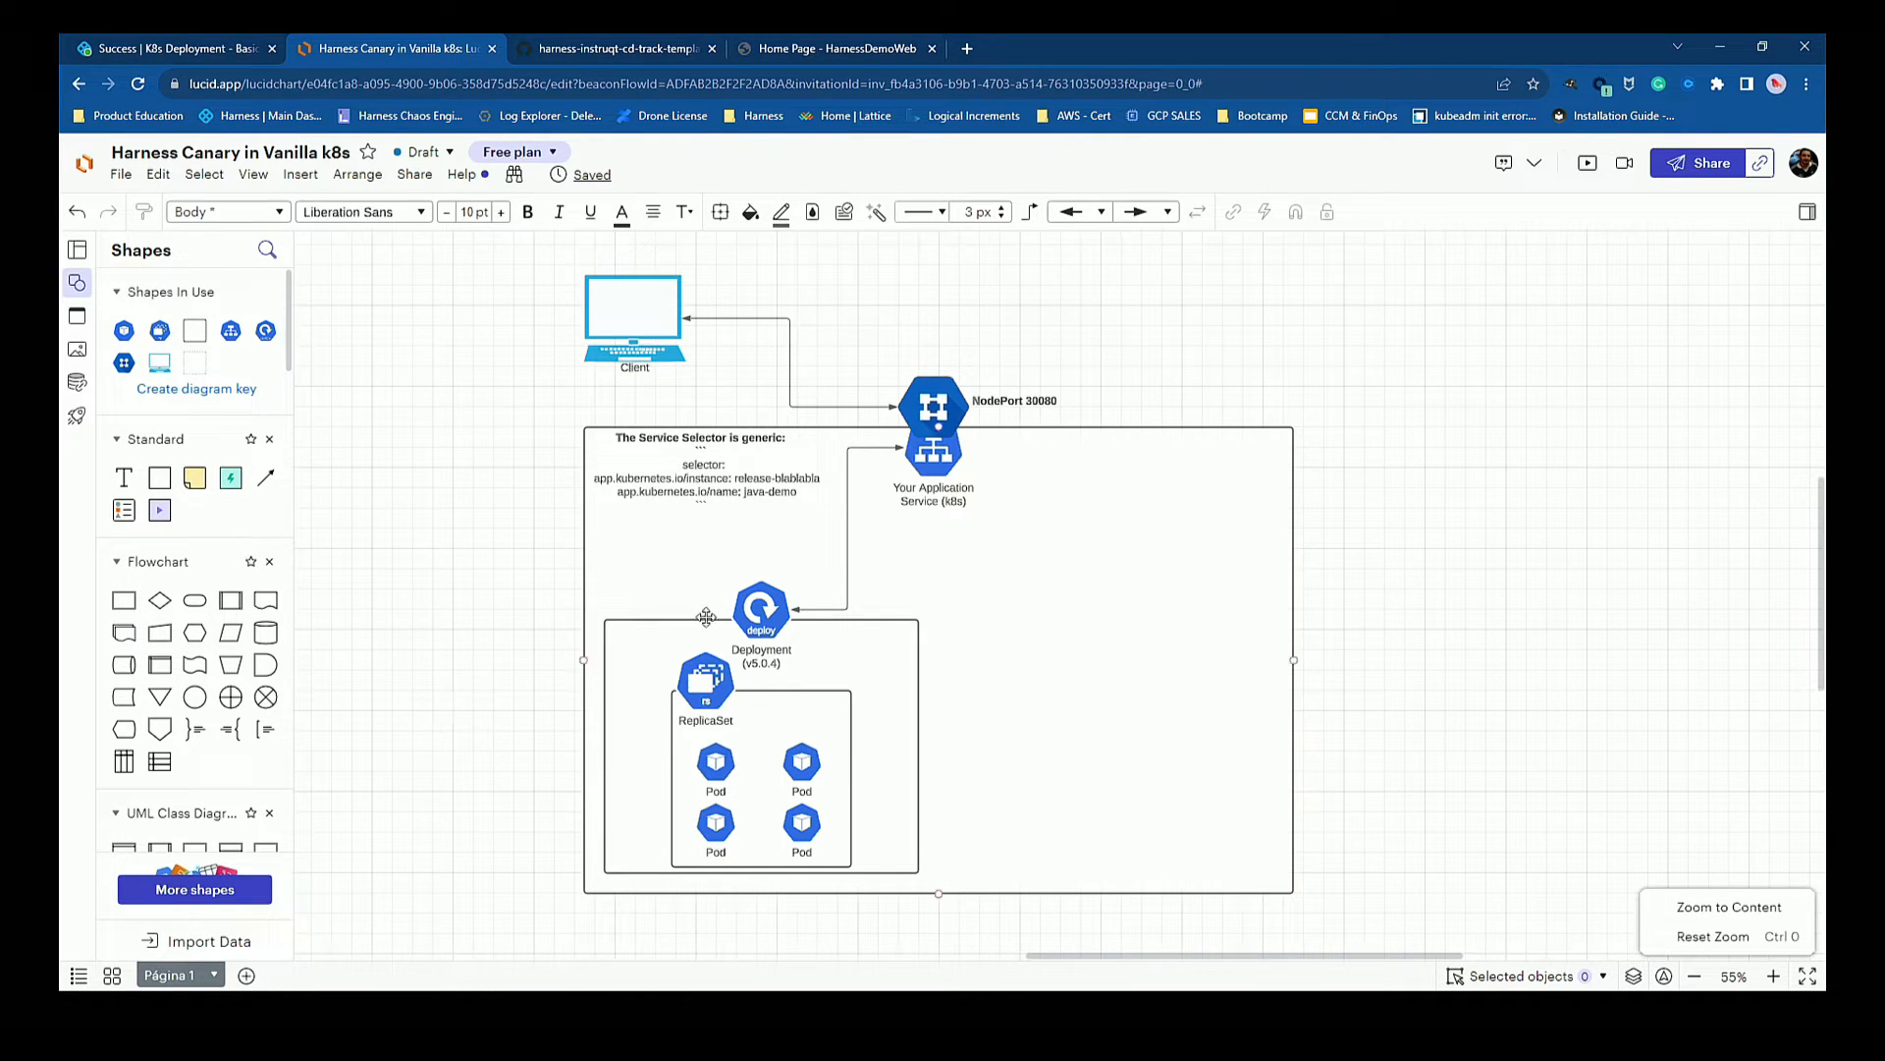
Move the dashed Canary Deployment (v5.0.5) group from beside the diagram into the large frame, next to the v5.0.4 deployment.
left_click_drag(1056, 954, 753, 942)
left_click_drag(406, 456, 892, 860)
key("Delete")
left_click_drag(821, 954, 1196, 943)
key("ctrl+v")
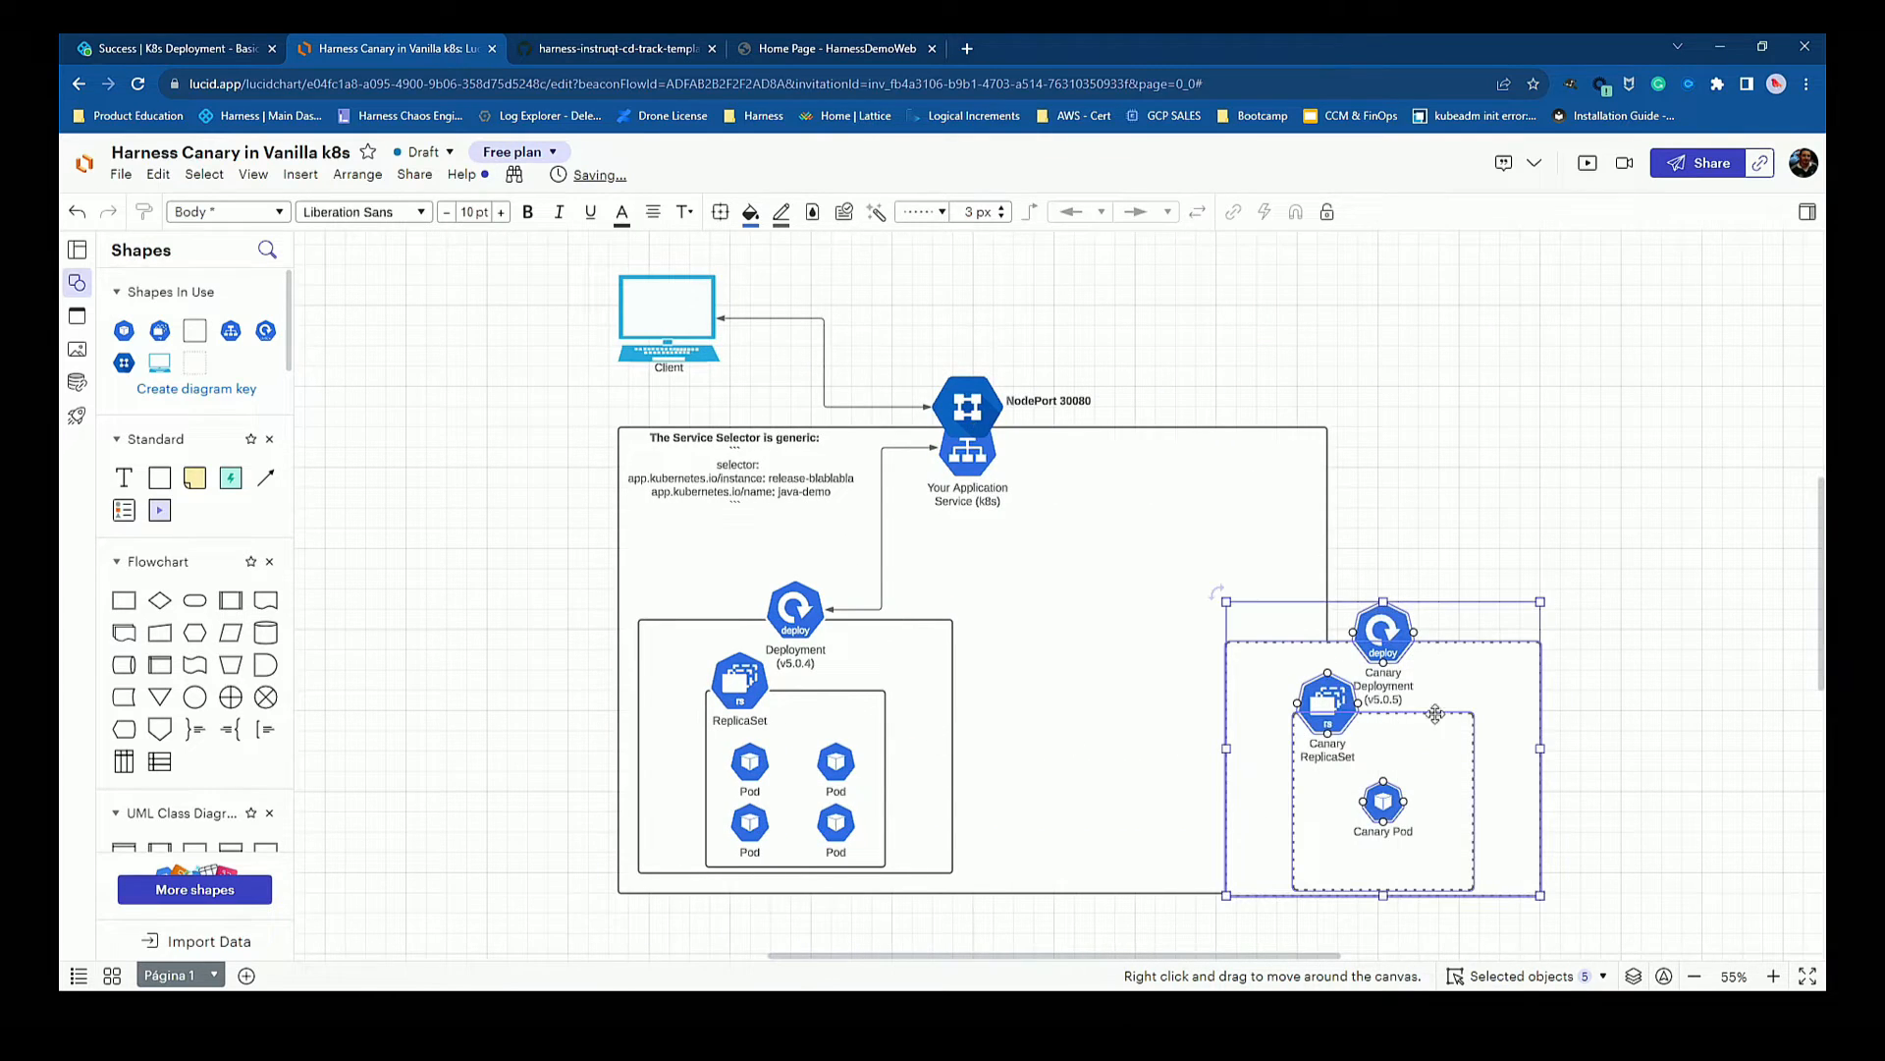
left_click_drag(1463, 700, 1232, 677)
left_click(1149, 785)
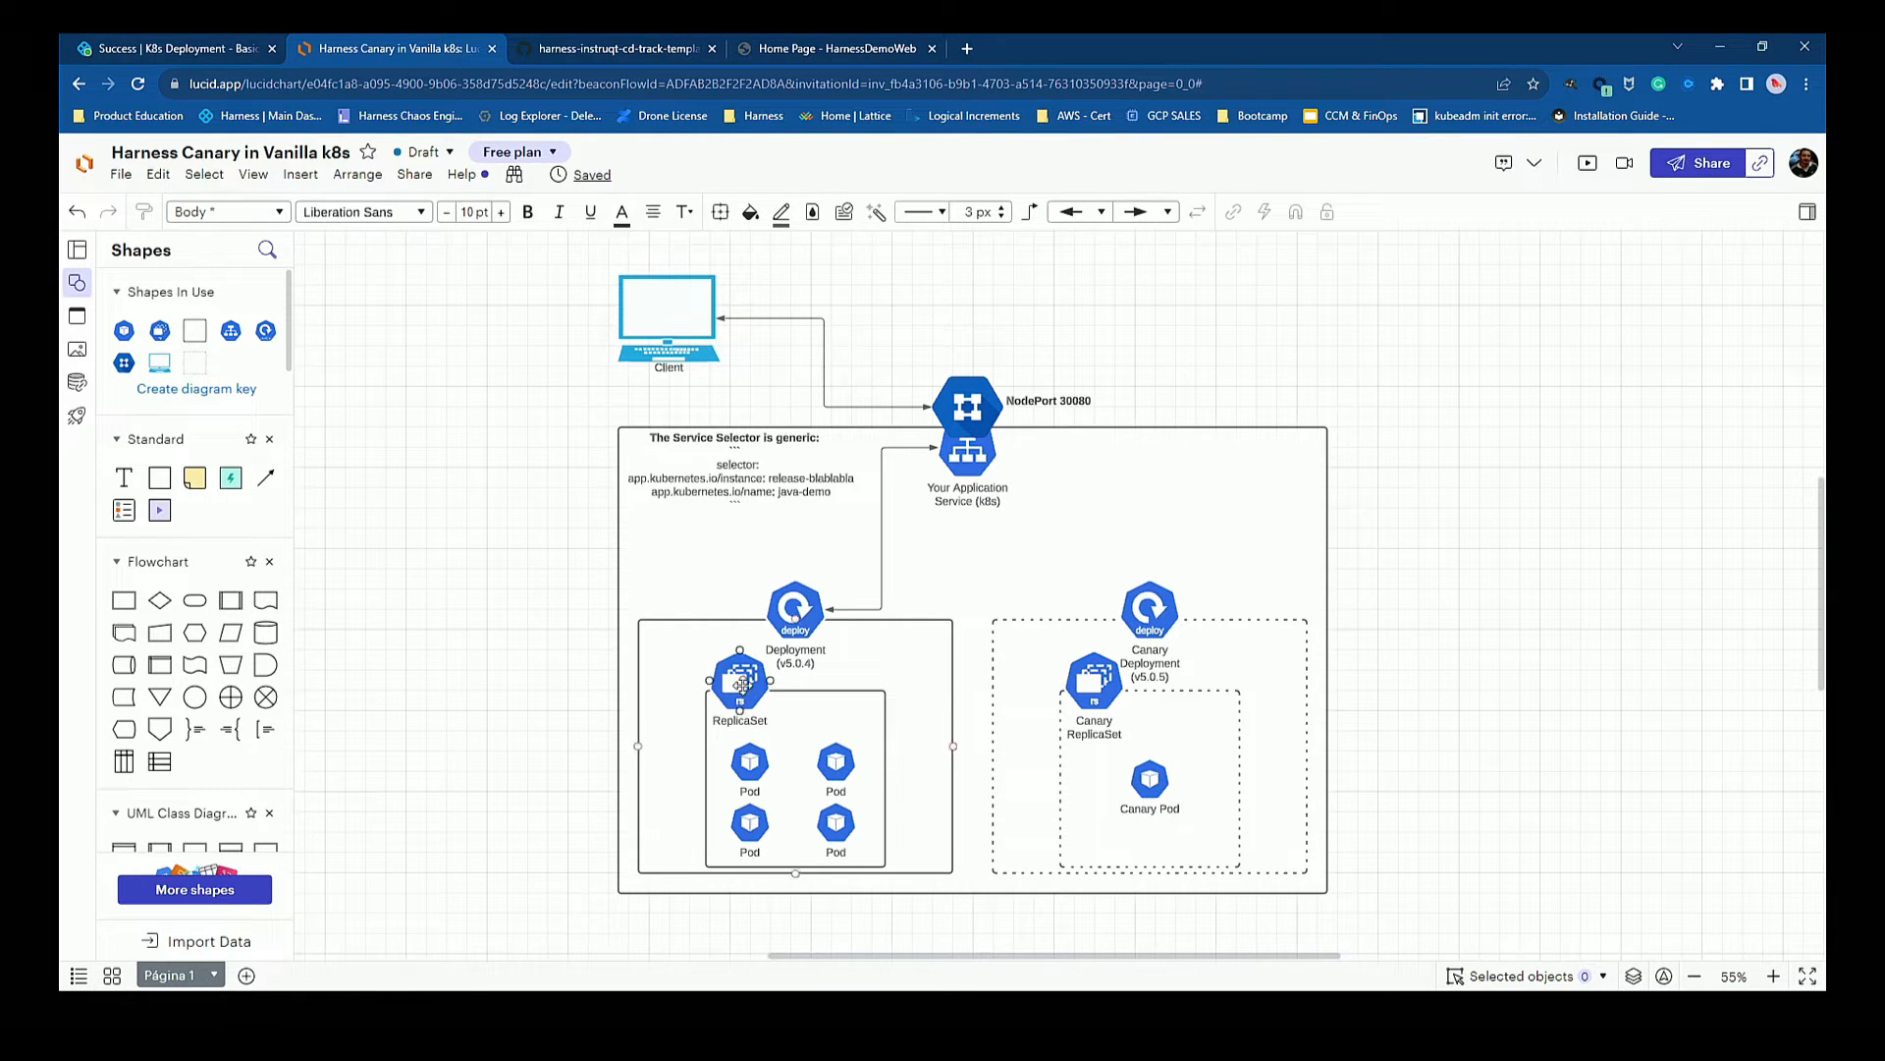
Duplicate the connector between the service and the v5.0.4 deployment and attach the copy from the service to the Canary Deployment.
left_click(881, 545)
key("ctrl+c")
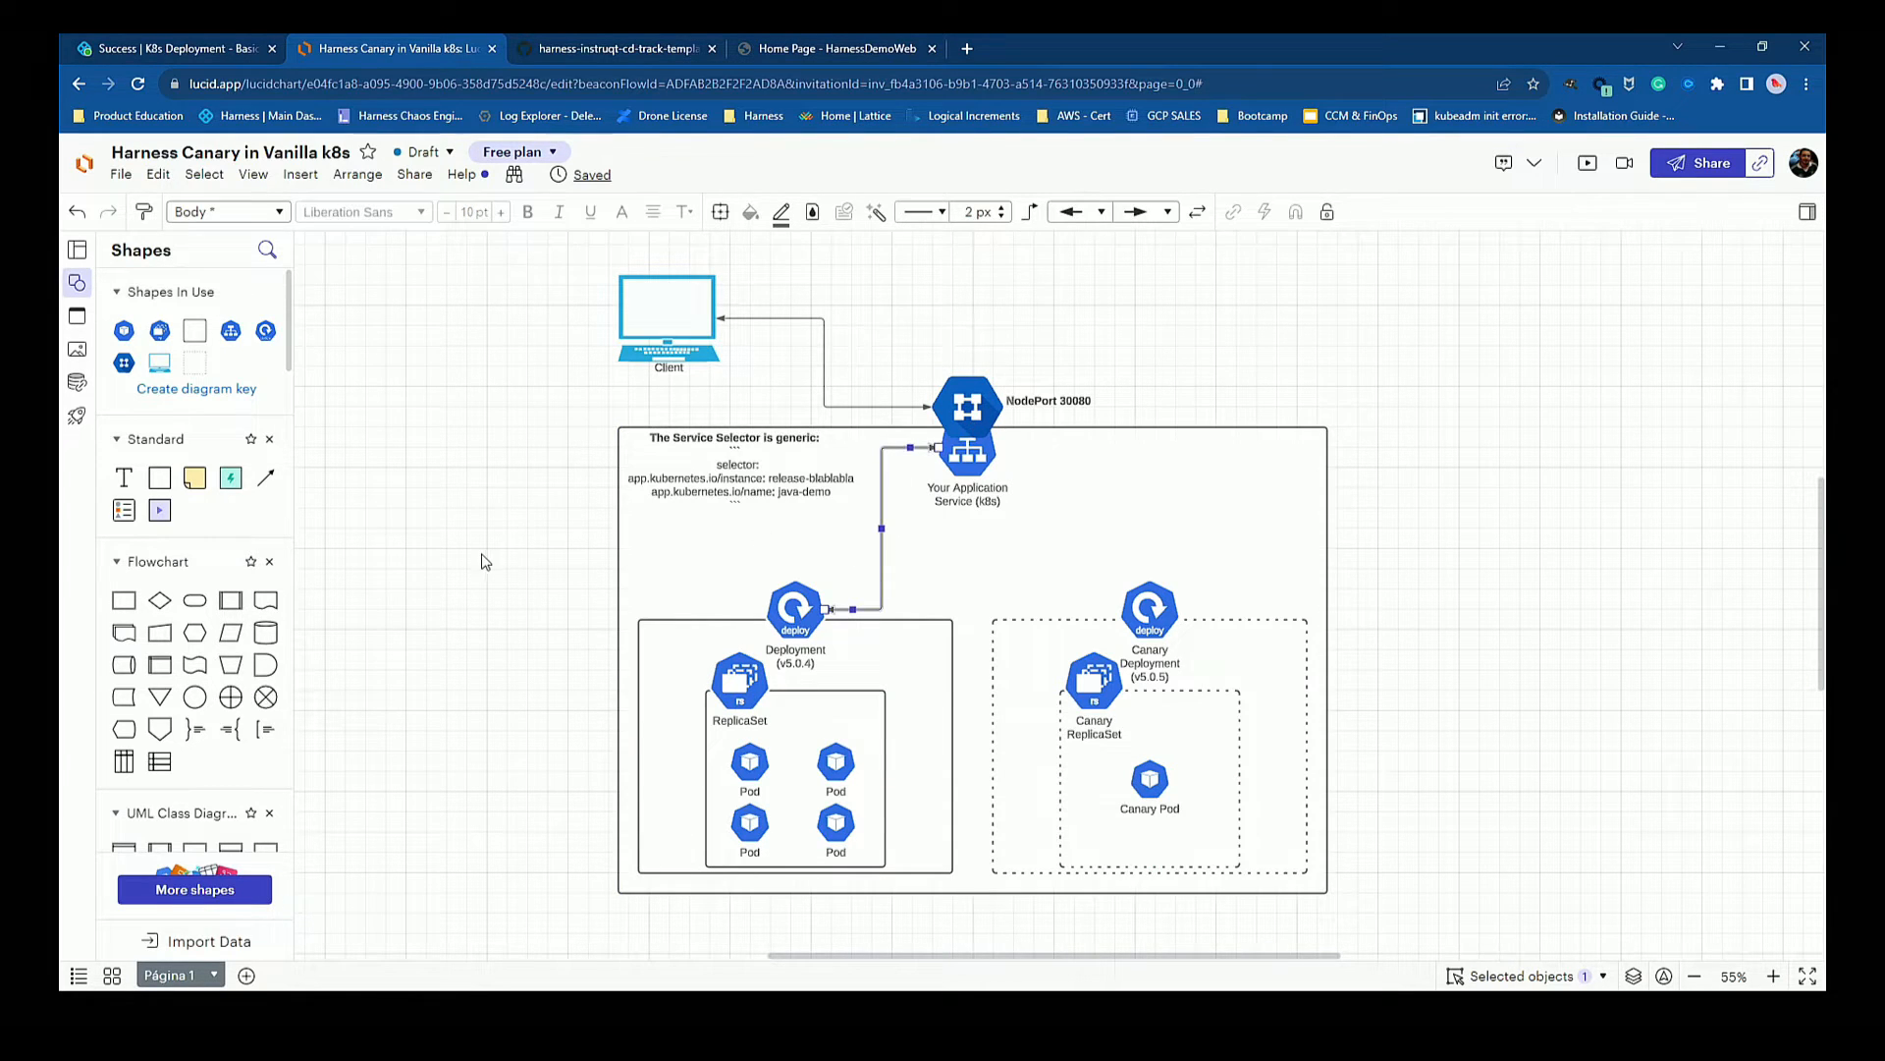
key("ctrl+v")
left_click_drag(538, 473, 1007, 454)
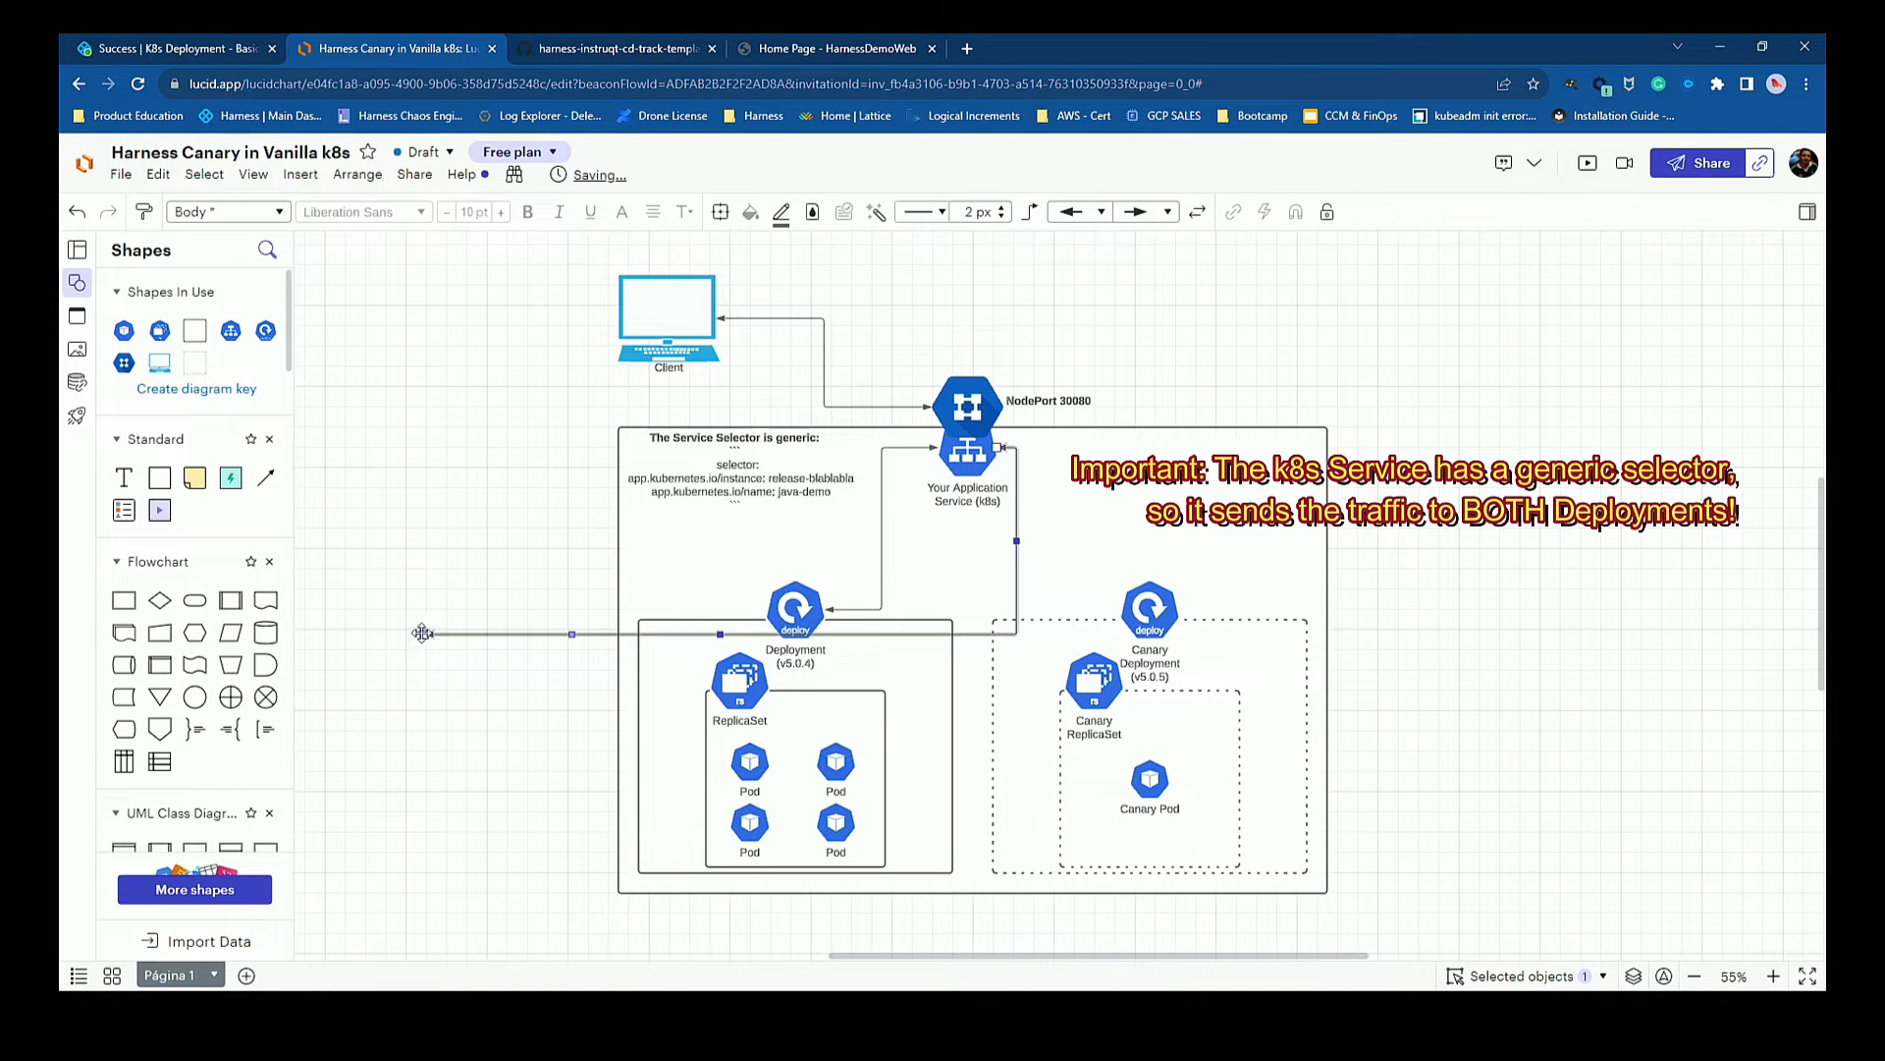
left_click_drag(423, 634, 1153, 580)
left_click(414, 548)
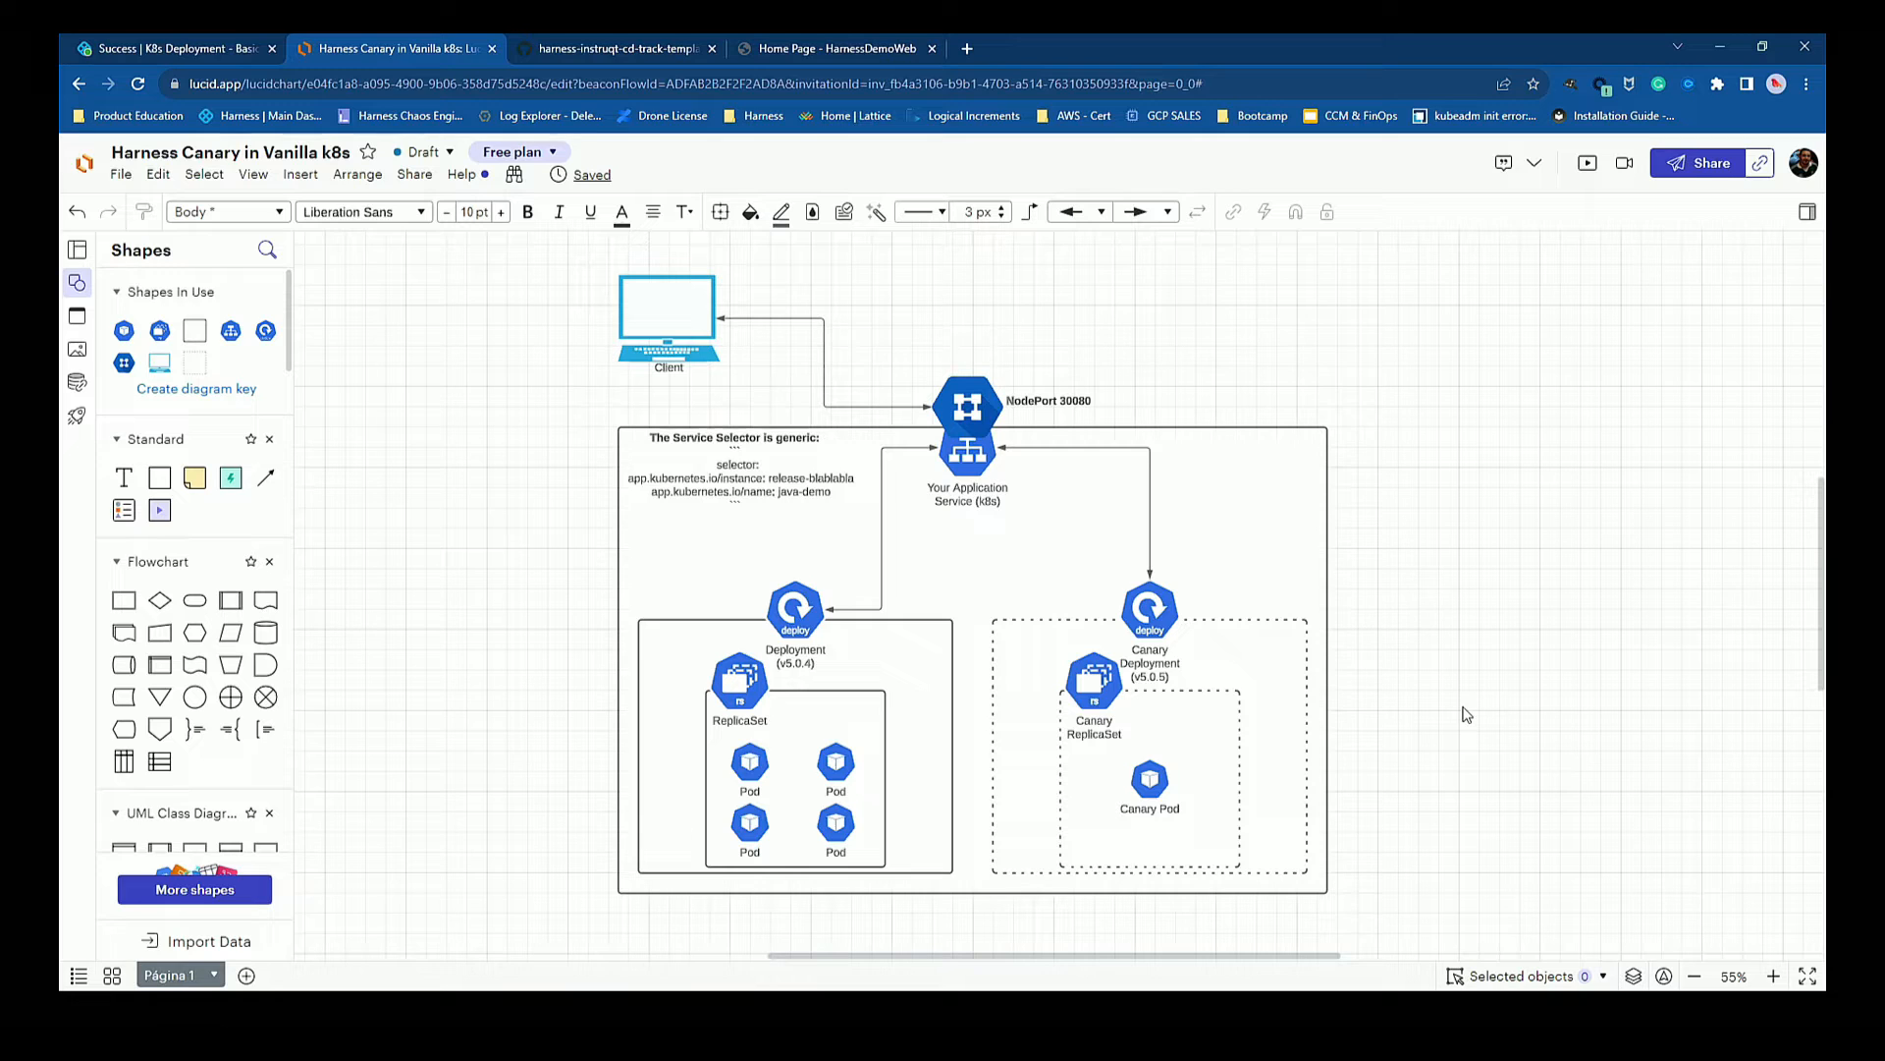
Shift the Canary Pod aside and add two copies of it inside the Canary ReplicaSet frame.
left_click(1149, 778)
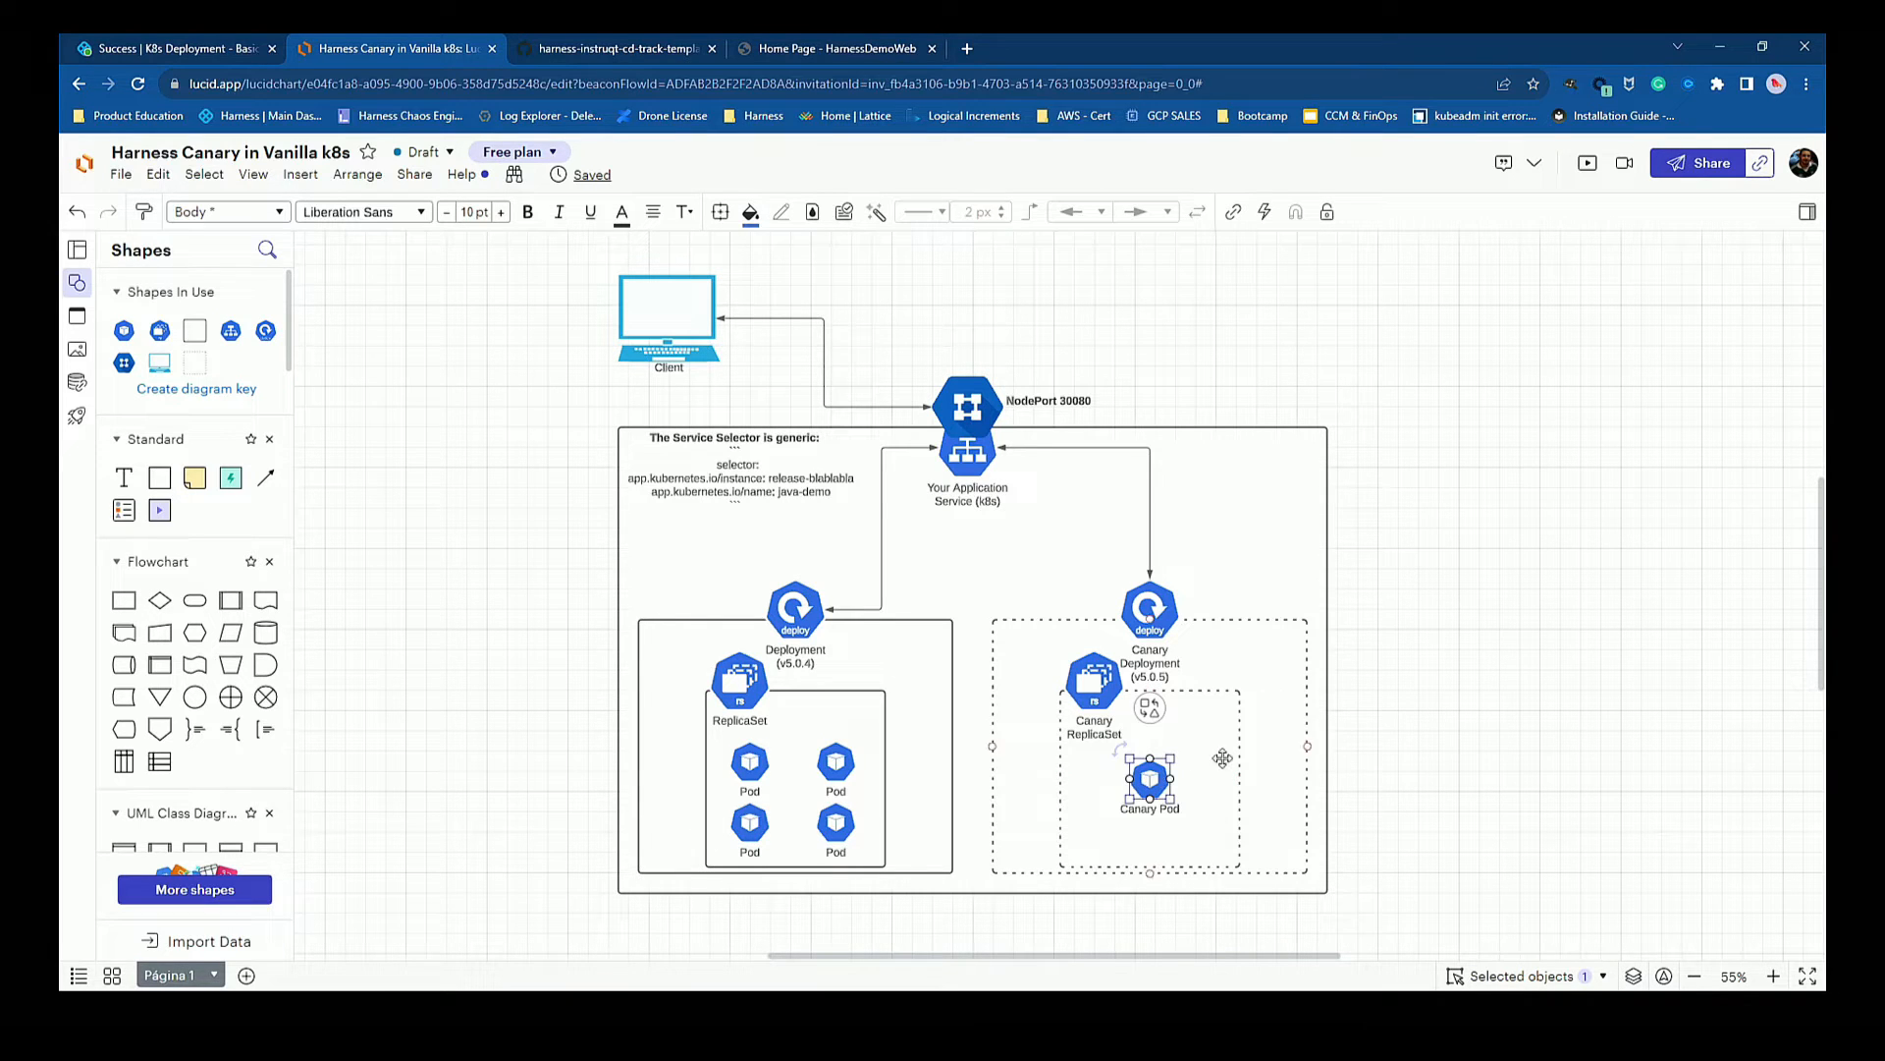
left_click_drag(1147, 777, 1085, 769)
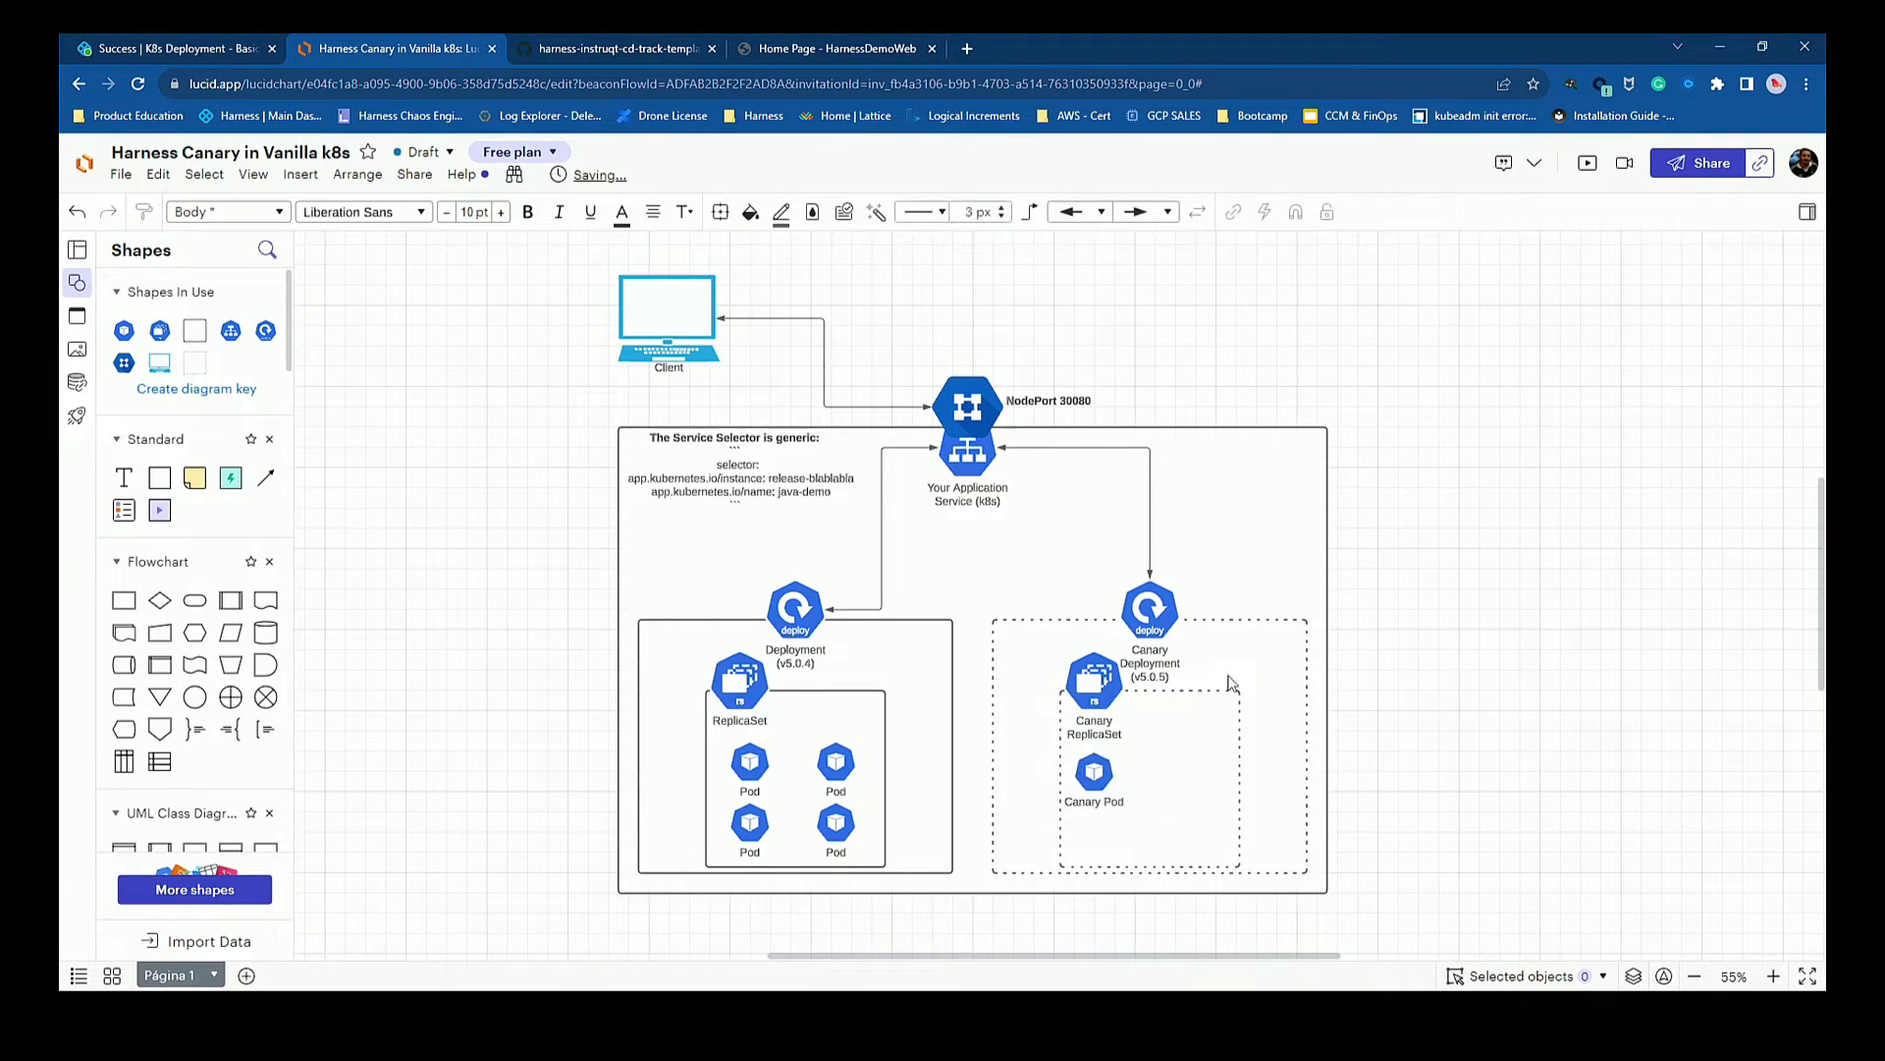
key("ctrl+v")
left_click_drag(1339, 678, 1176, 774)
left_click(1441, 746)
key("ctrl+v")
left_click_drag(1424, 724, 1129, 836)
left_click(1473, 770)
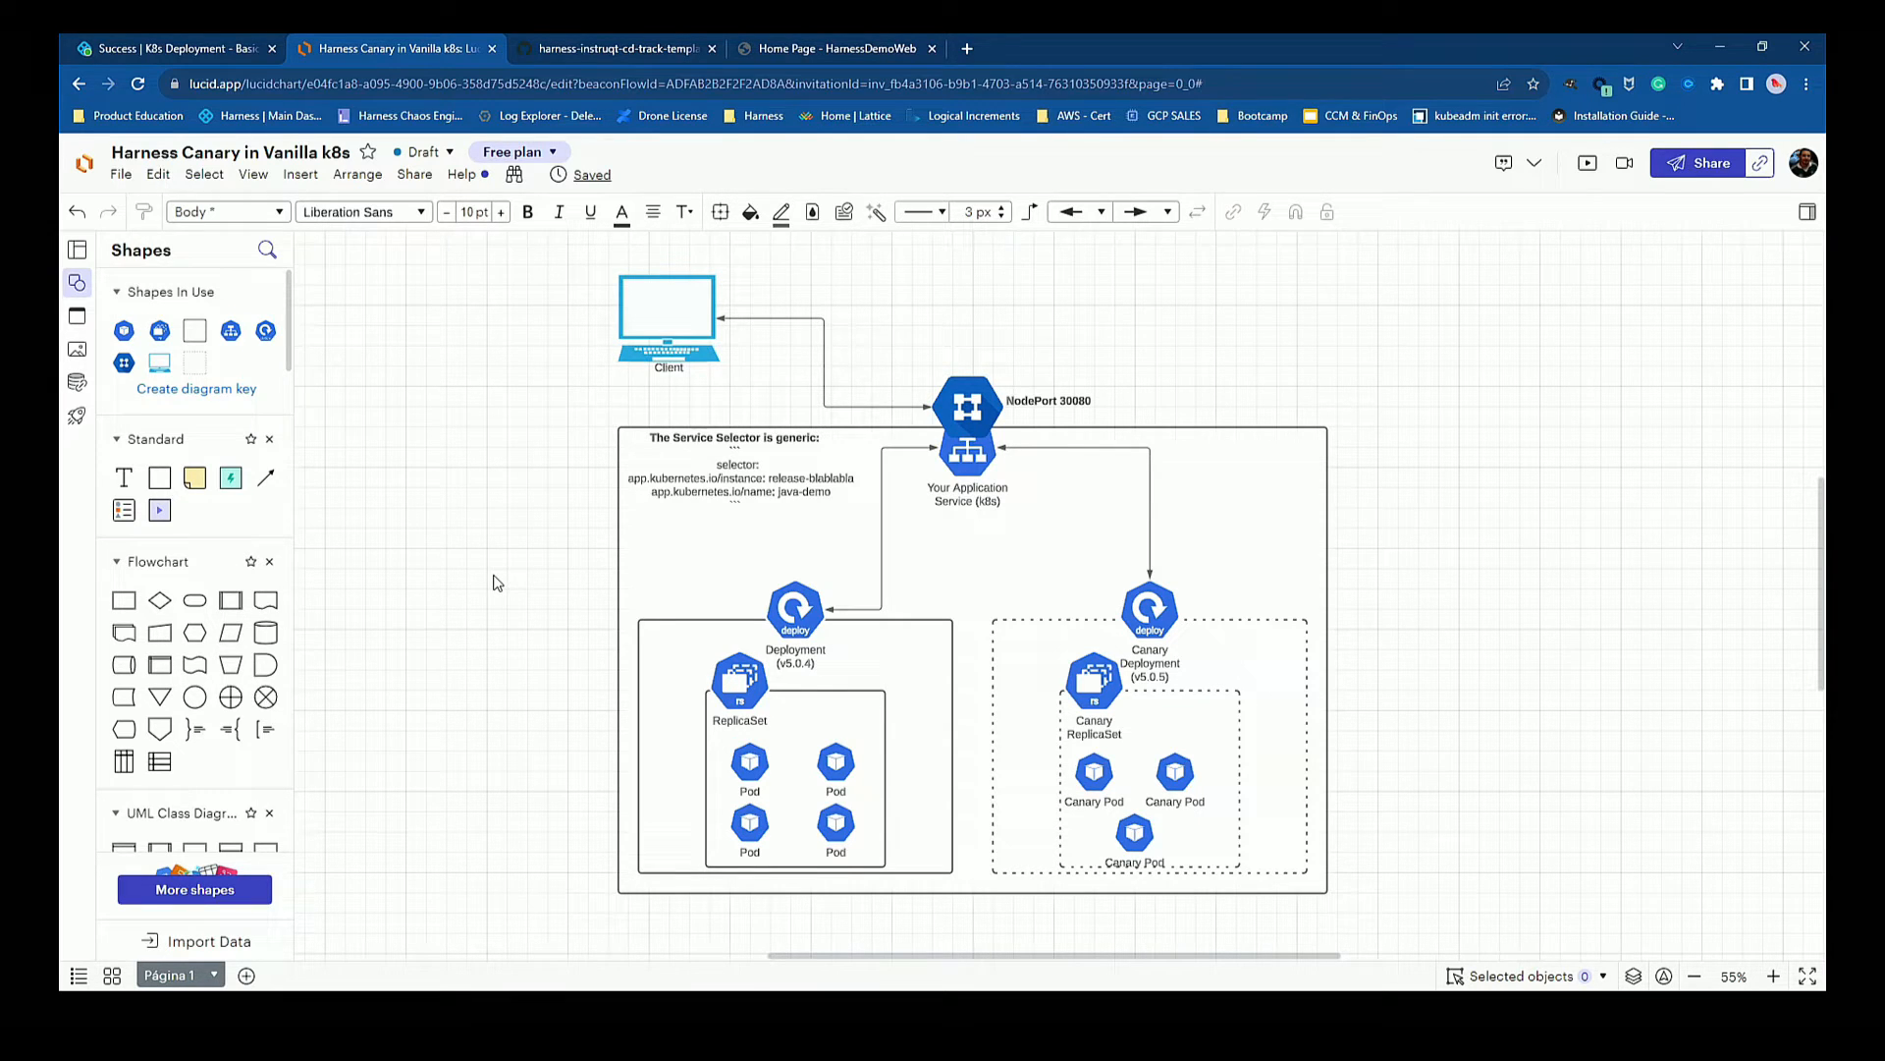
Change the version in the original Deployment's label to v5.0.5.
double_click(805, 666)
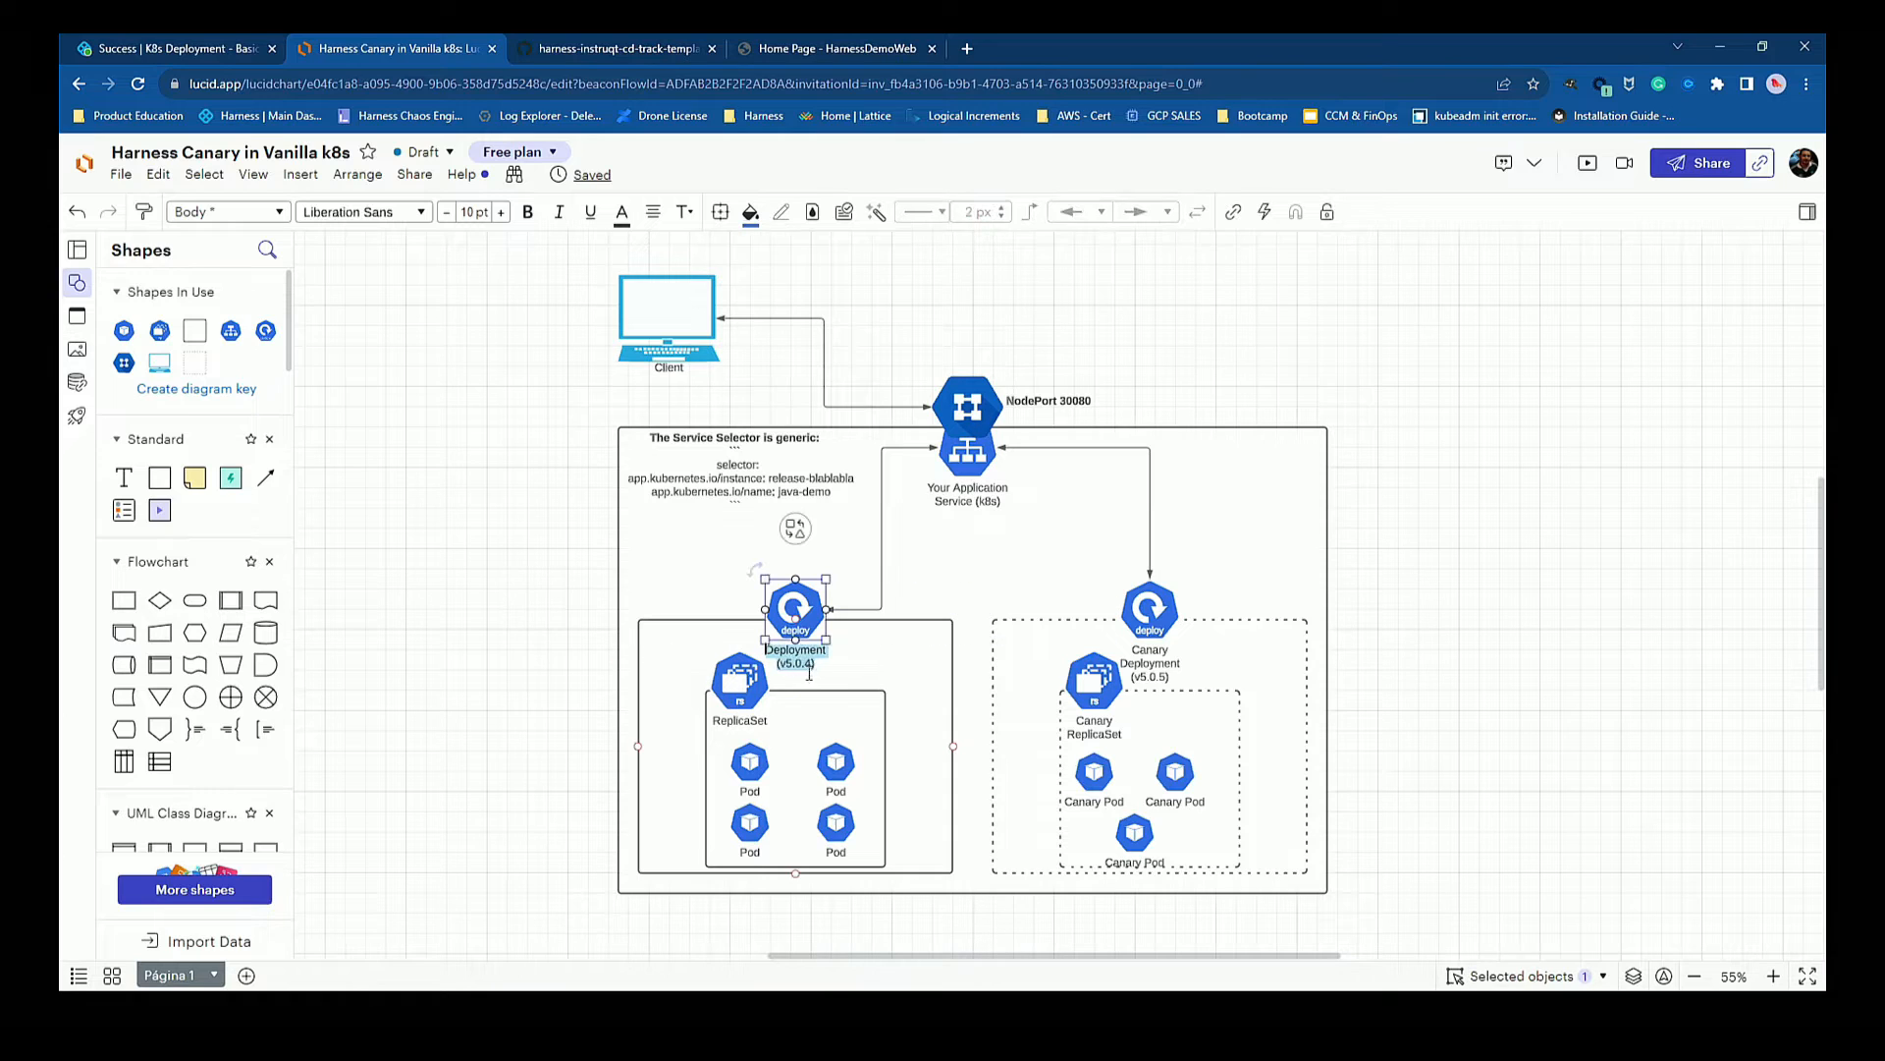
left_click(812, 668)
key("BackSpace")
type("5")
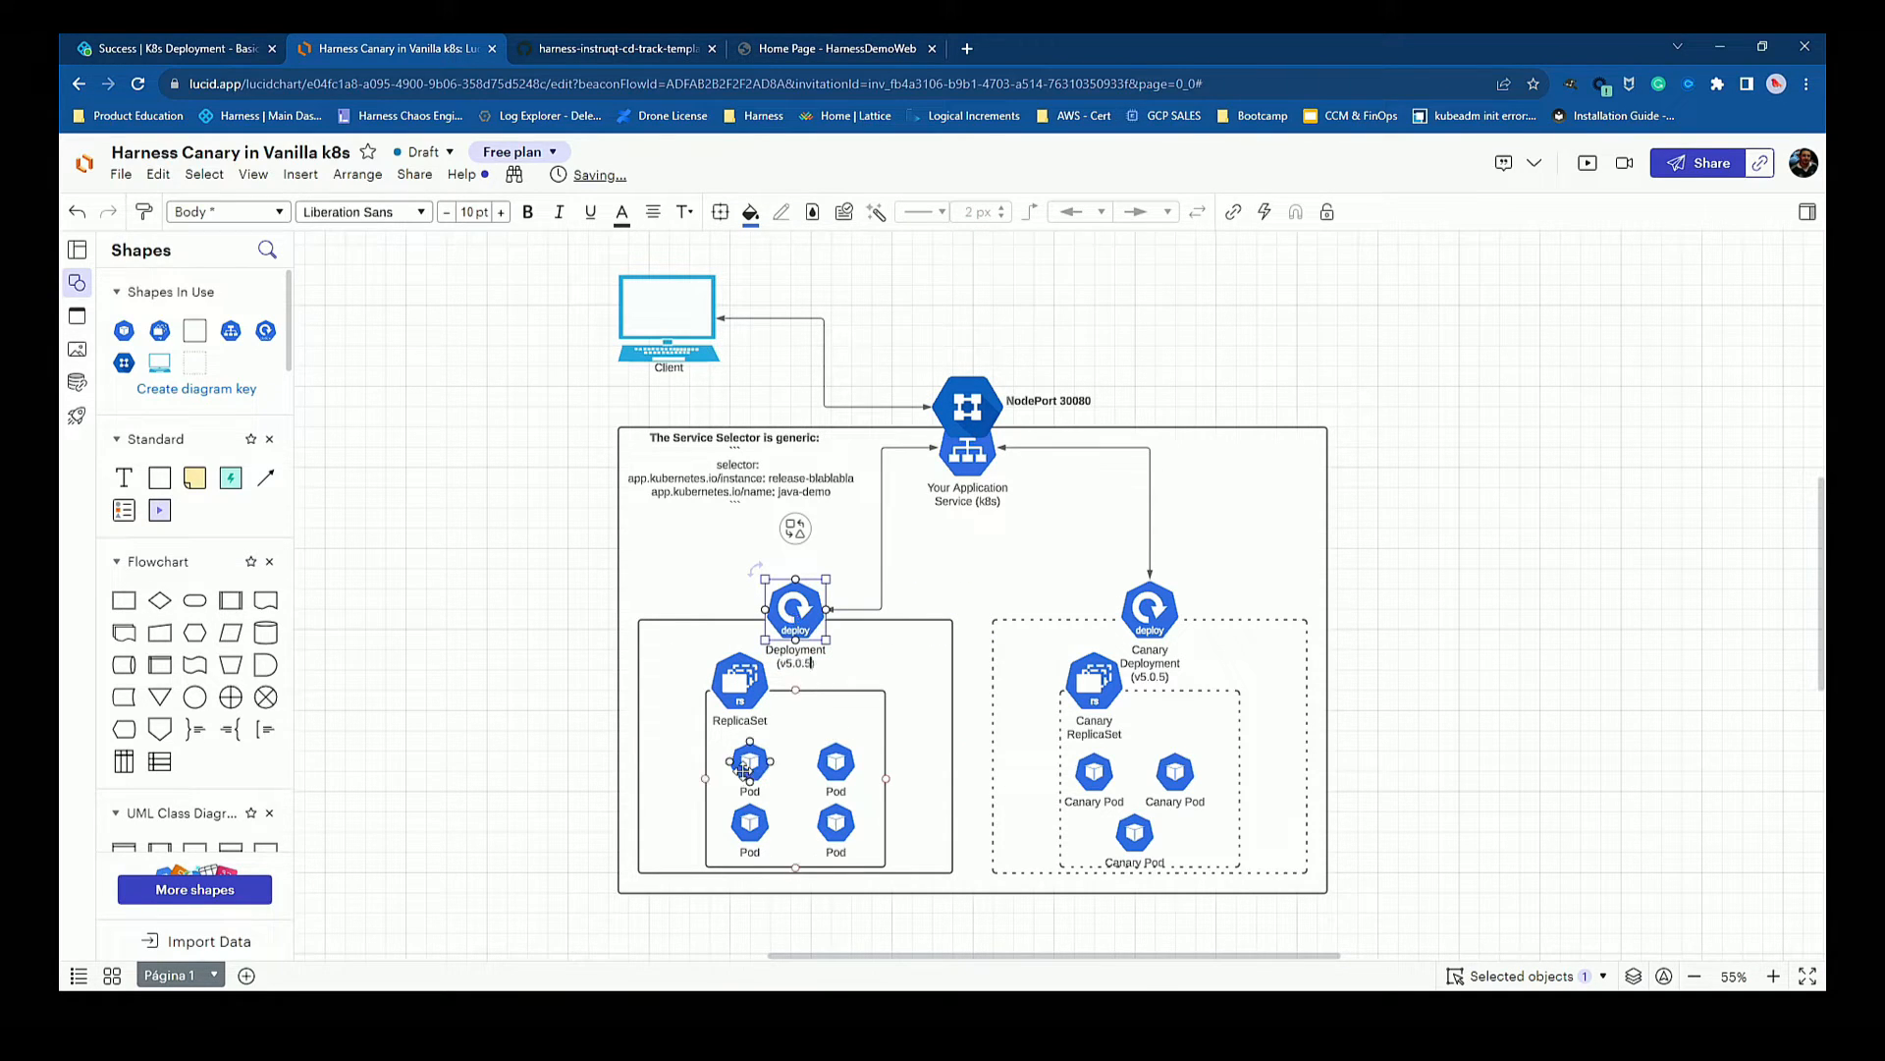
Delete the Canary Deployment icon, its outer dashed frame and the Canary ReplicaSet icon.
left_click(1137, 611)
key("Delete")
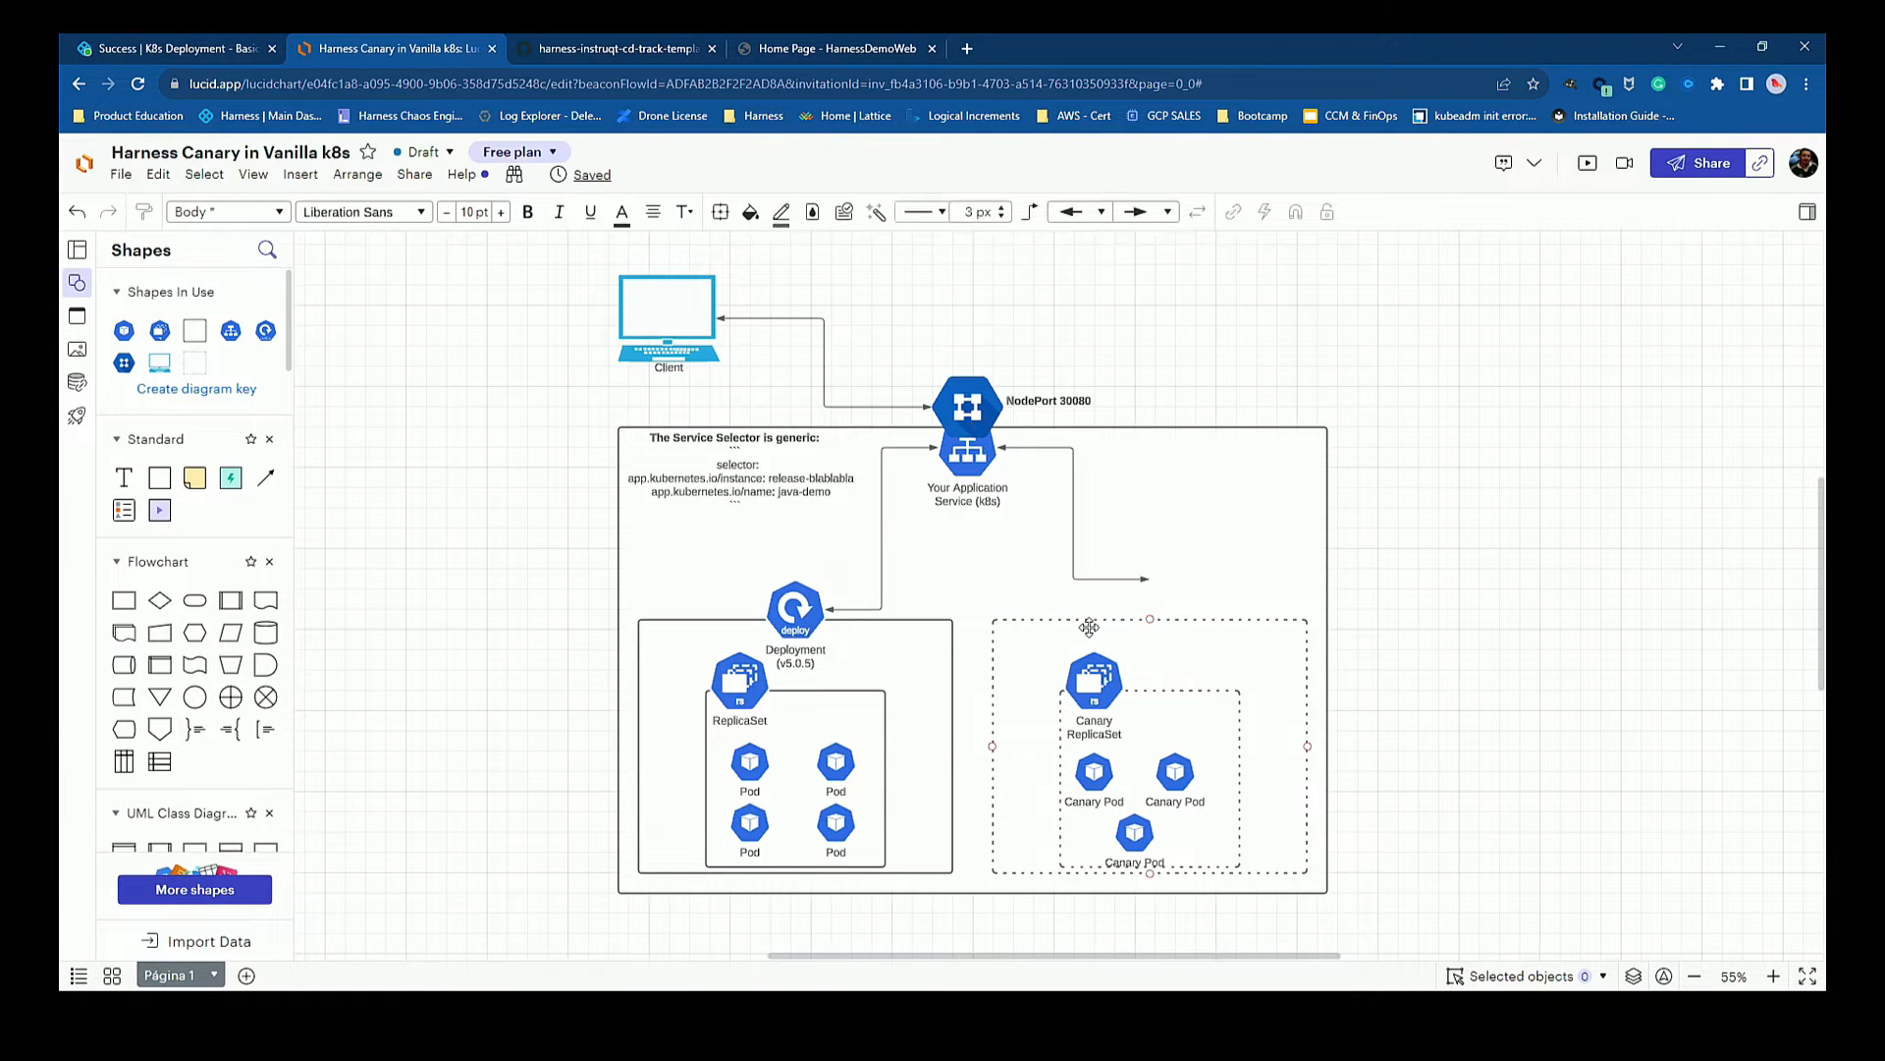
left_click(1083, 623)
key("Delete")
left_click(1092, 668)
key("Delete")
left_click(1162, 689)
key("Delete")
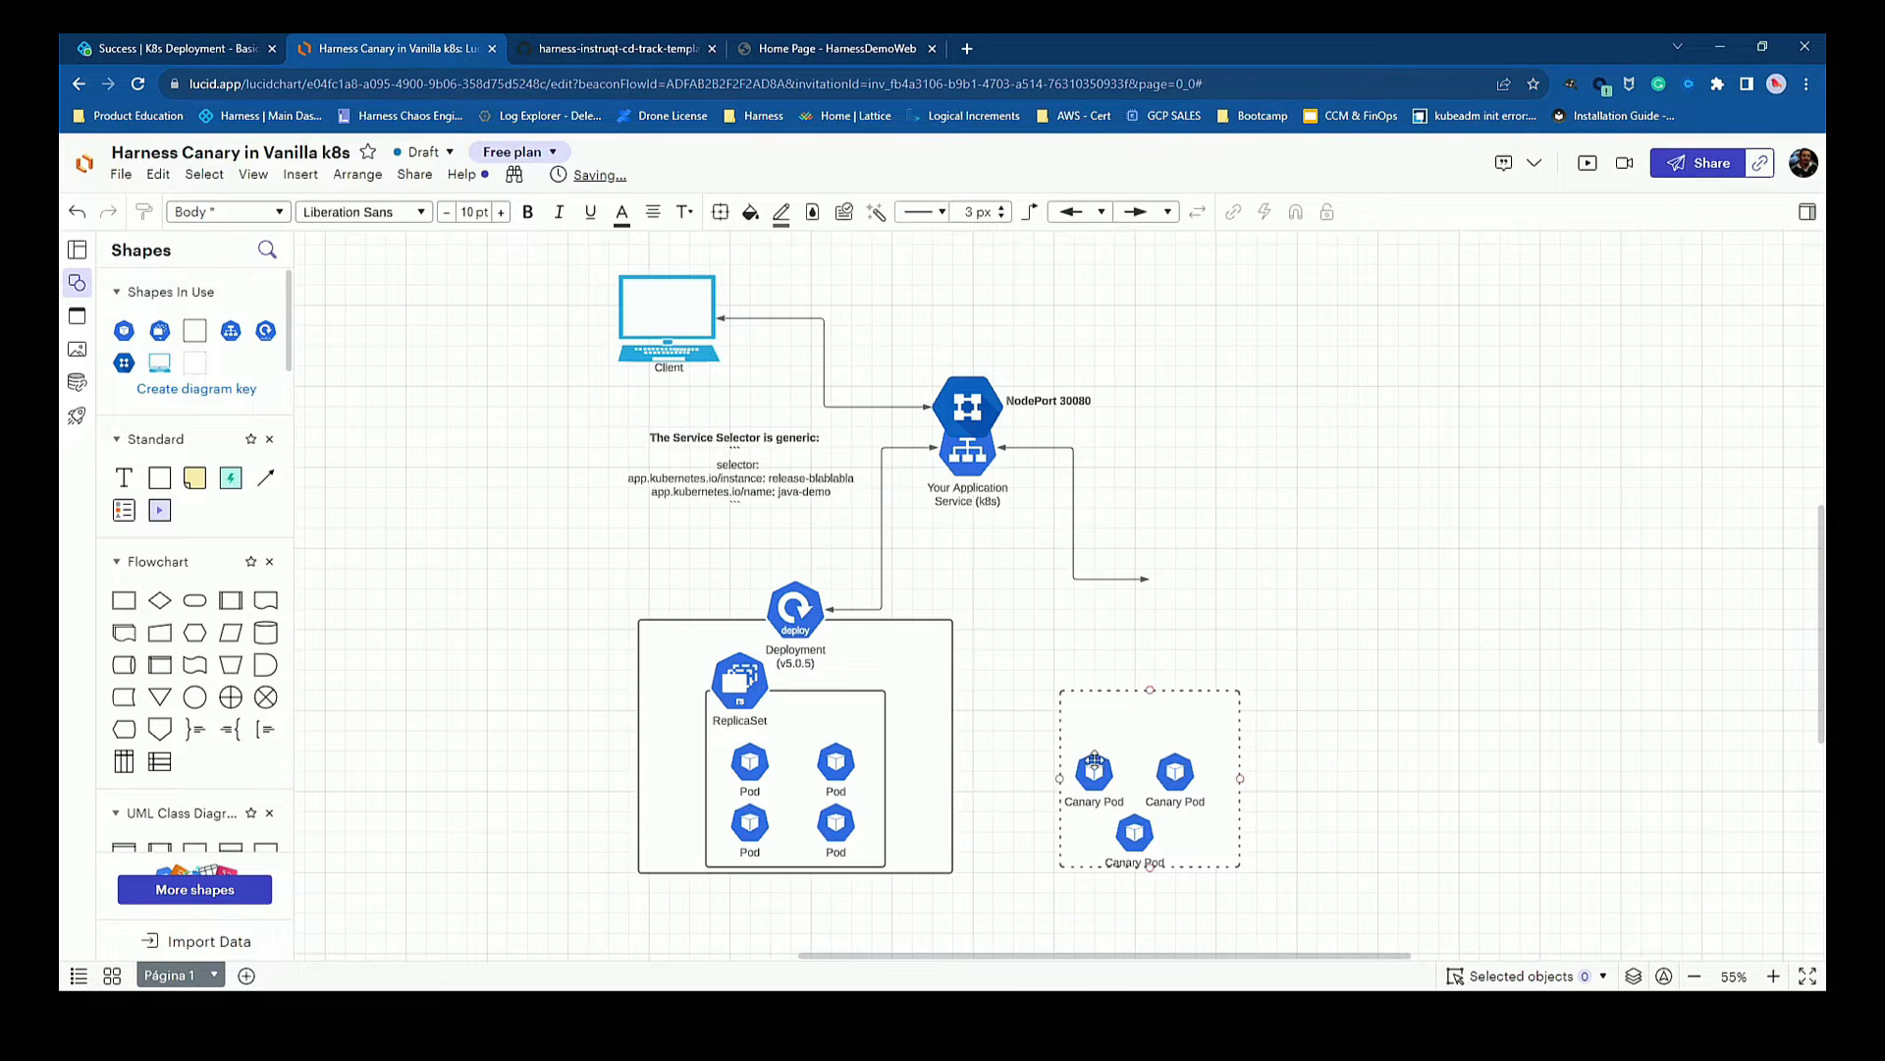
left_click(1094, 770)
key("ctrl+z")
Delete the inner dashed frame, the three Canary Pods and the leftover connector from the service.
left_click(1122, 691)
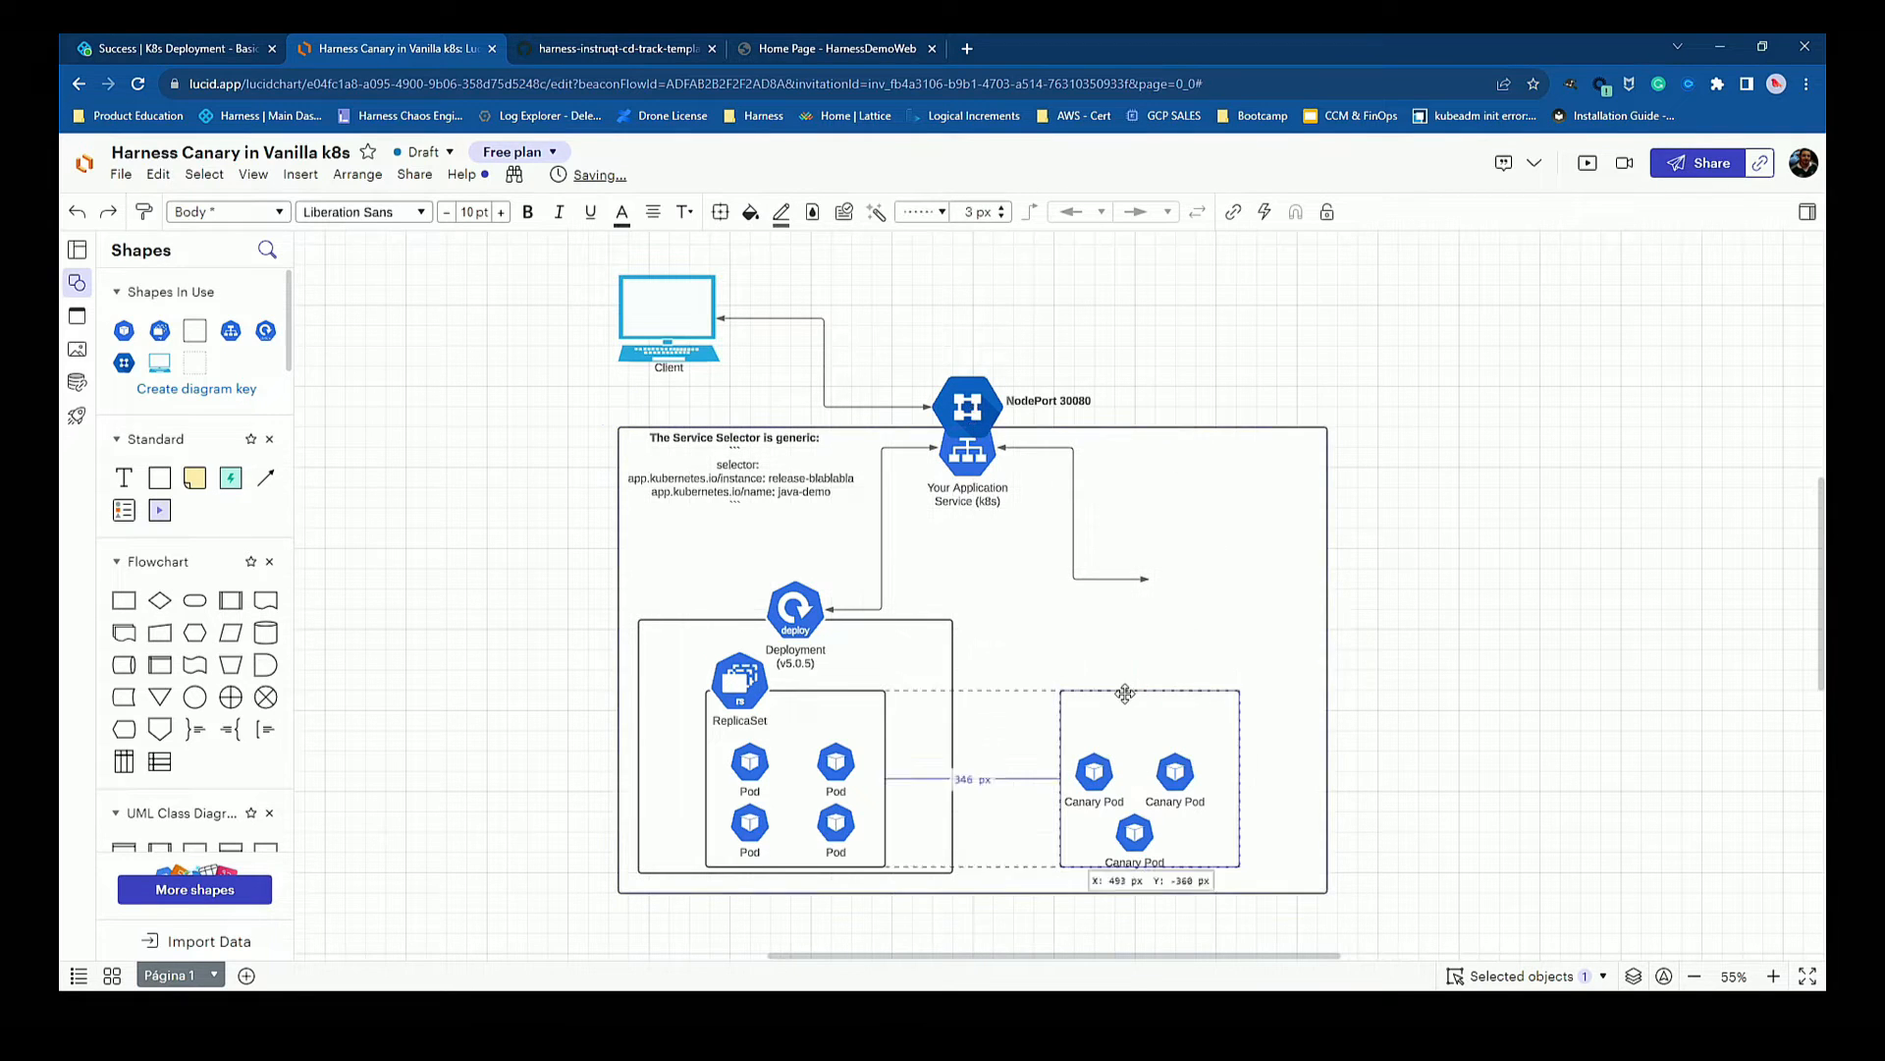
key("Delete")
left_click(1094, 770)
key("Delete")
left_click(1175, 769)
key("Delete")
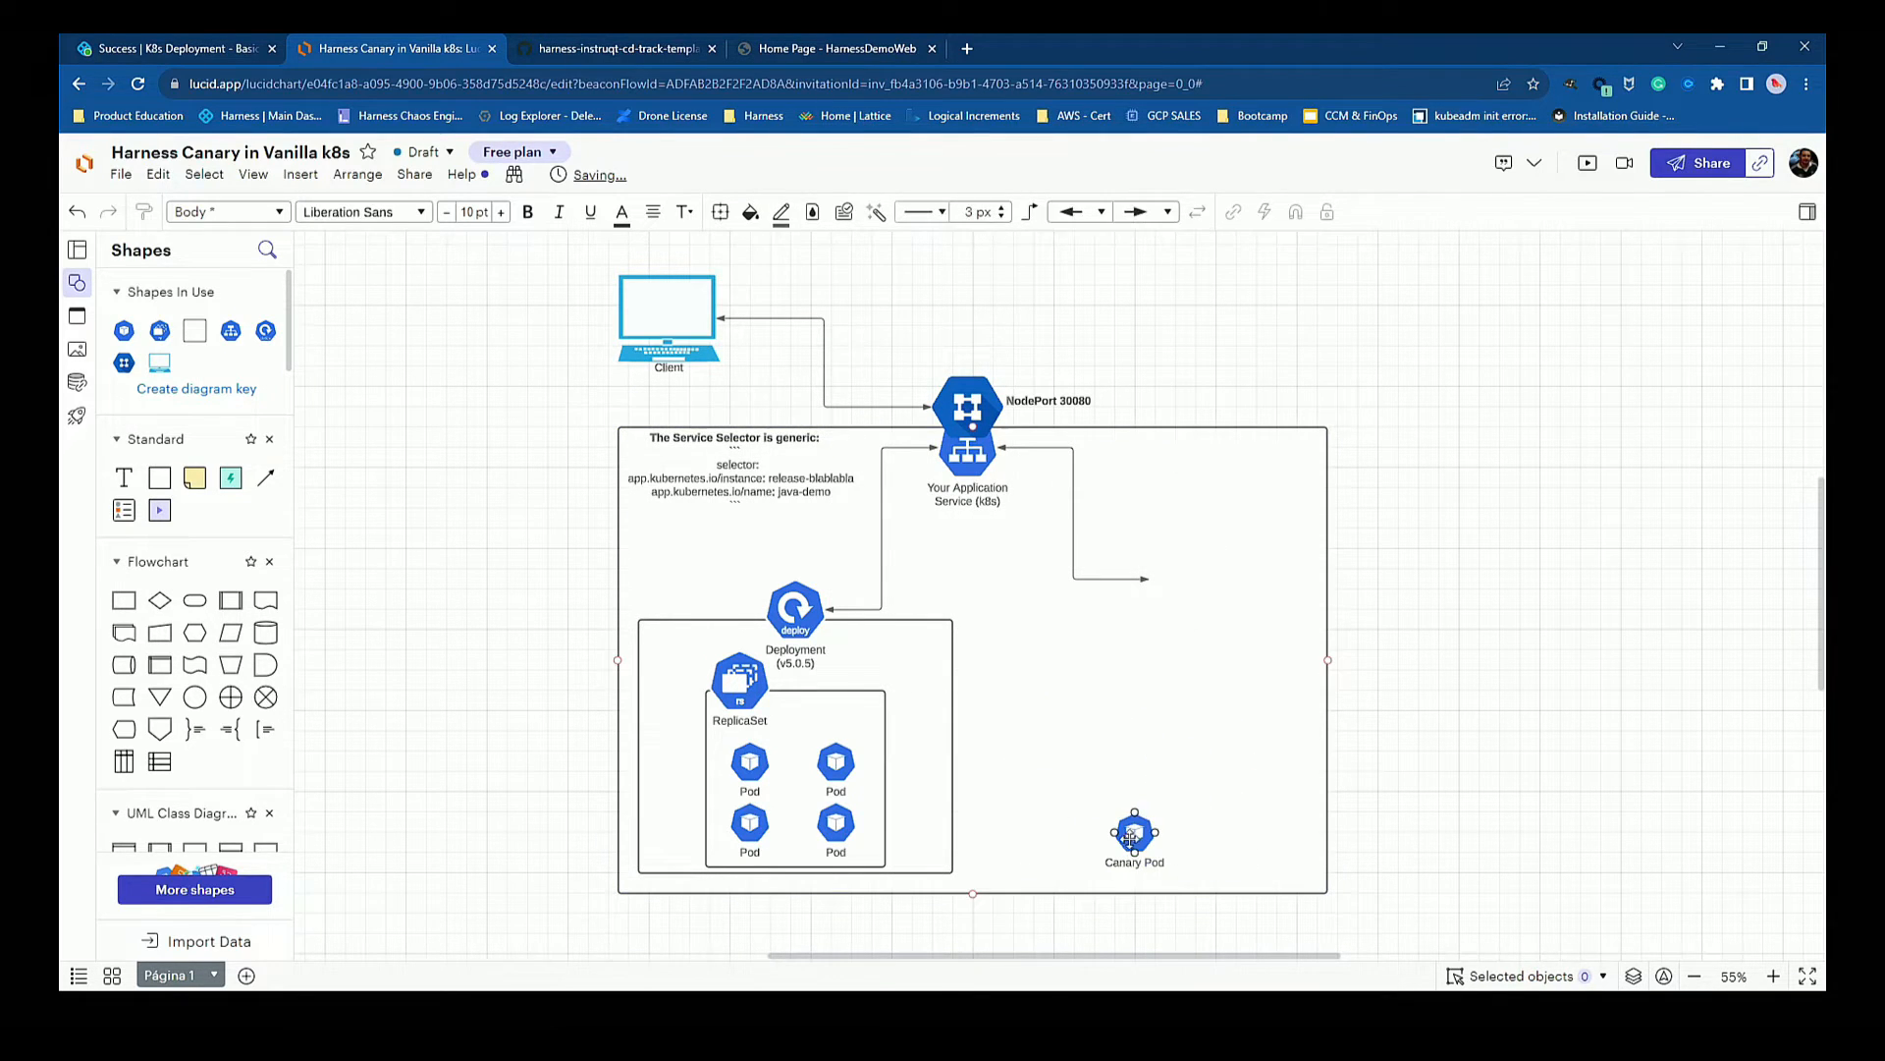
left_click(1134, 832)
key("Delete")
left_click(1112, 578)
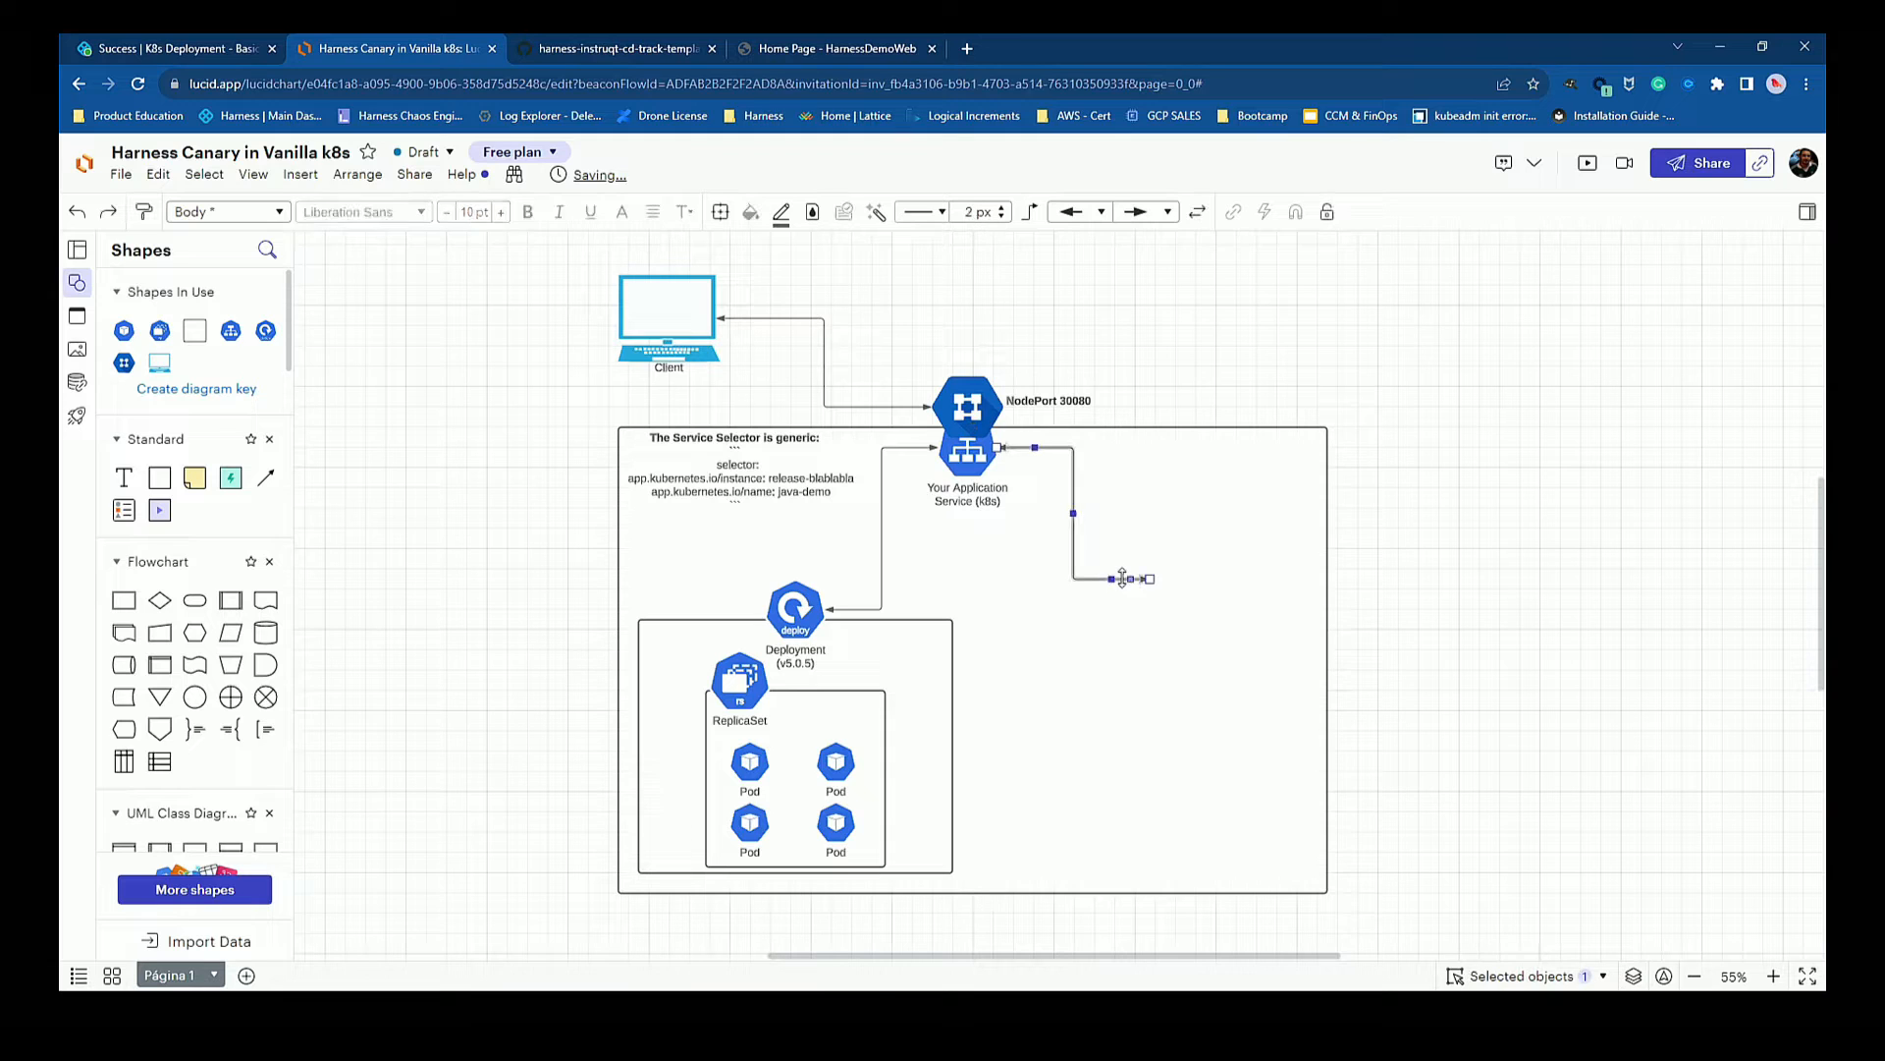
key("Delete")
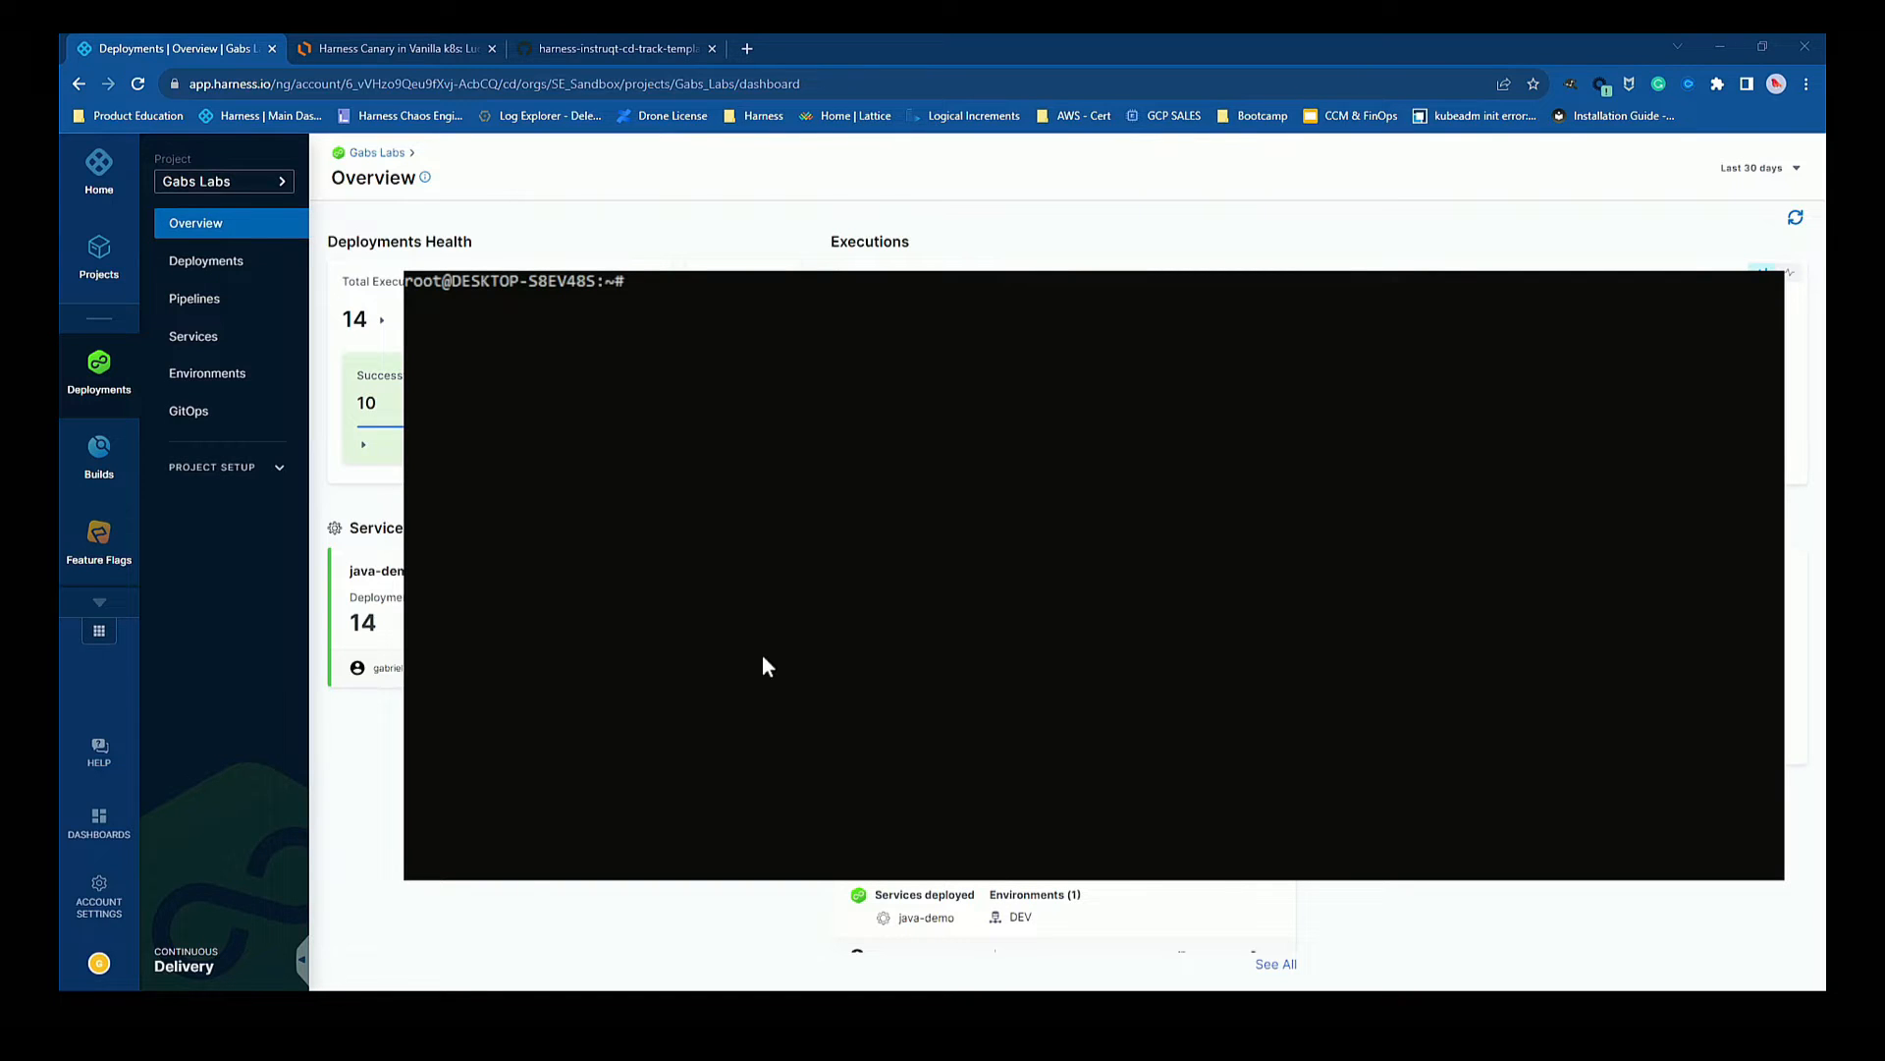
List the cluster namespaces in the terminal with "k get ns" and highlight prd-ns.
type("k get ns")
key("Return")
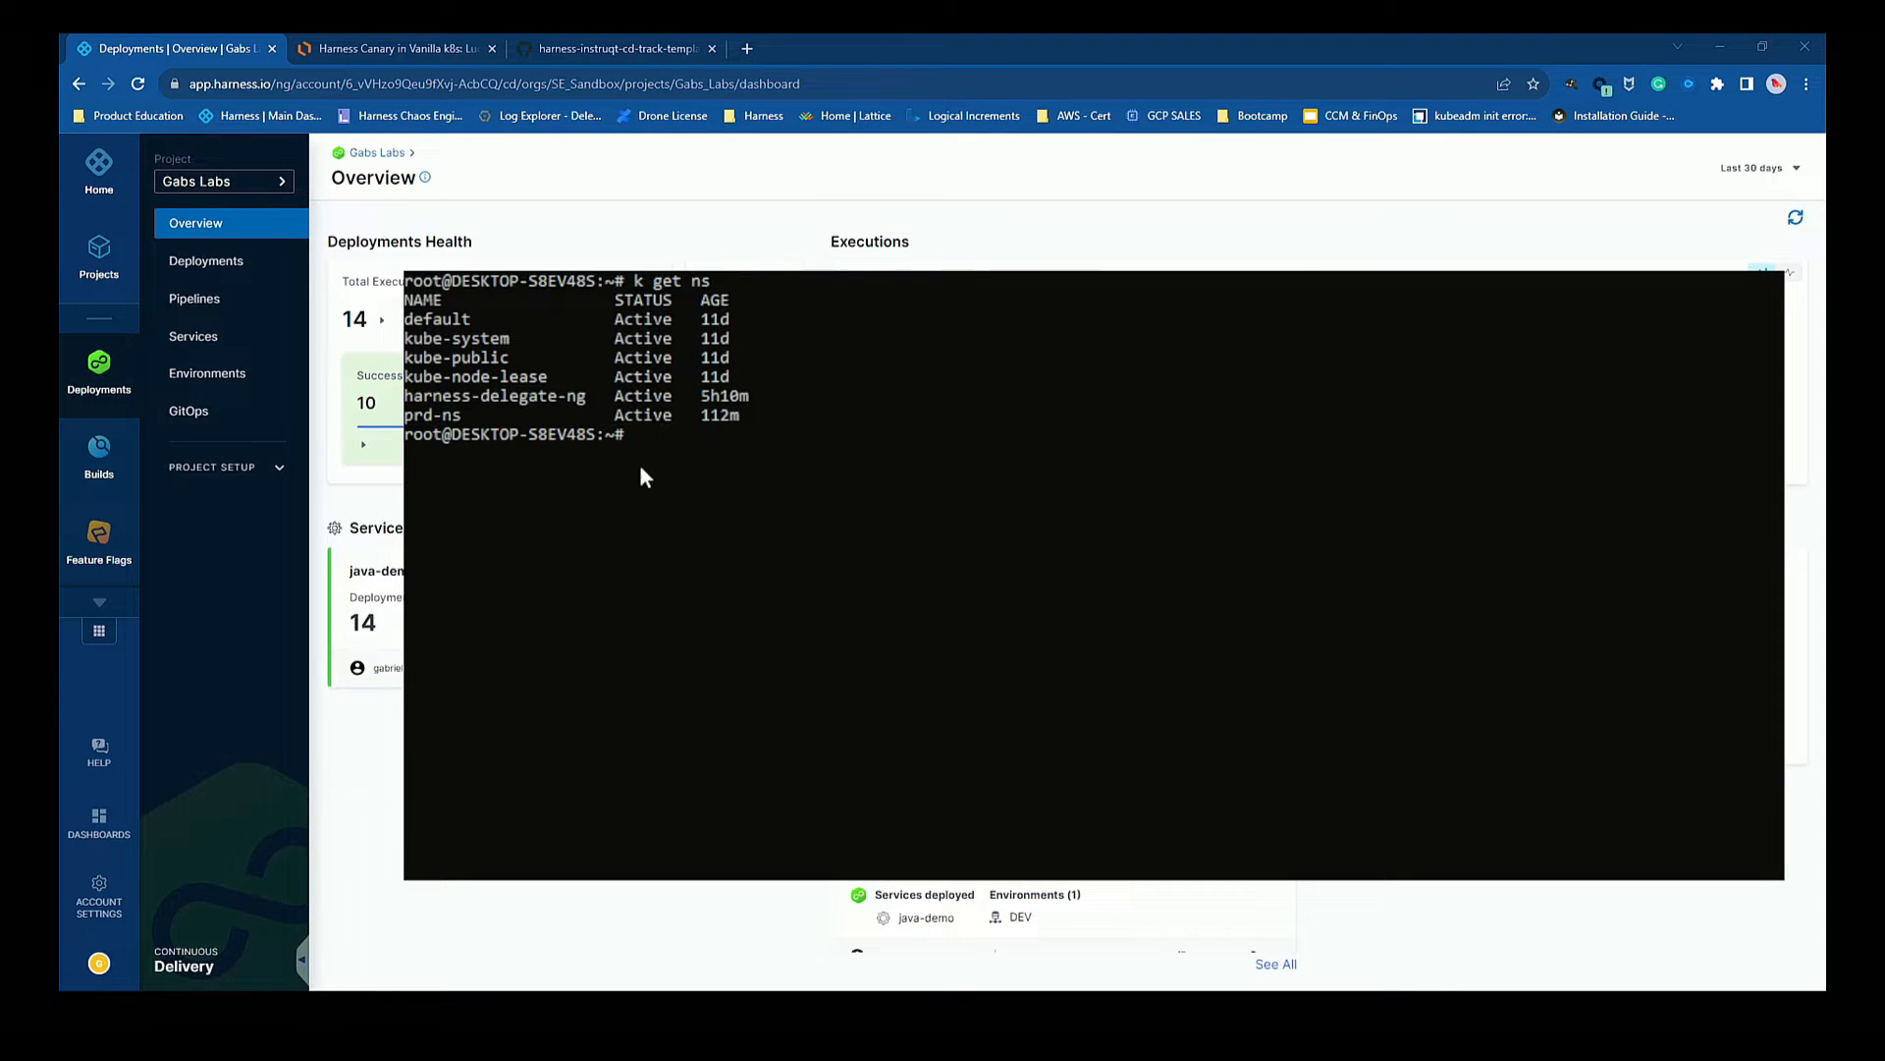
left_click_drag(406, 414, 456, 414)
left_click(605, 582)
Create the namespace dev-ns with "k create ns dev-ns", clear the terminal and list the namespaces again.
type("k create ns dev-ns")
key("Return")
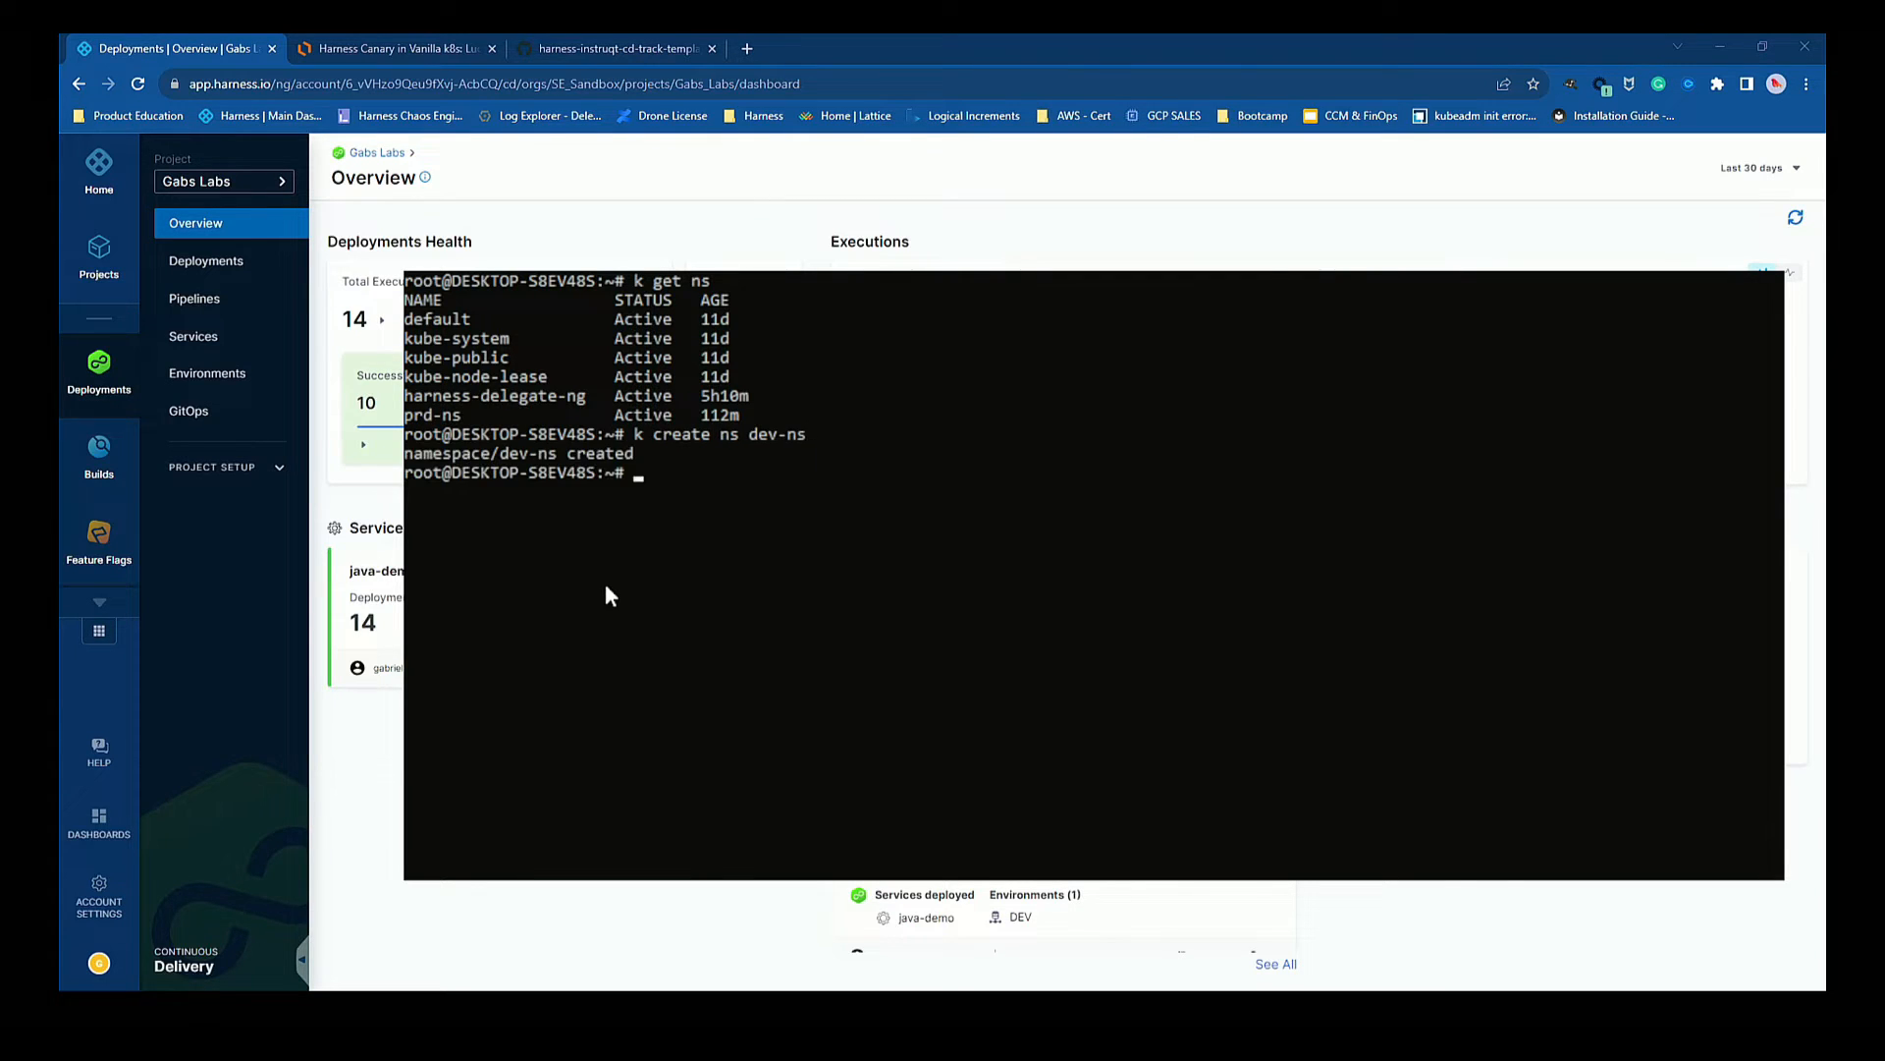
key("ctrl+l")
type("k get ns")
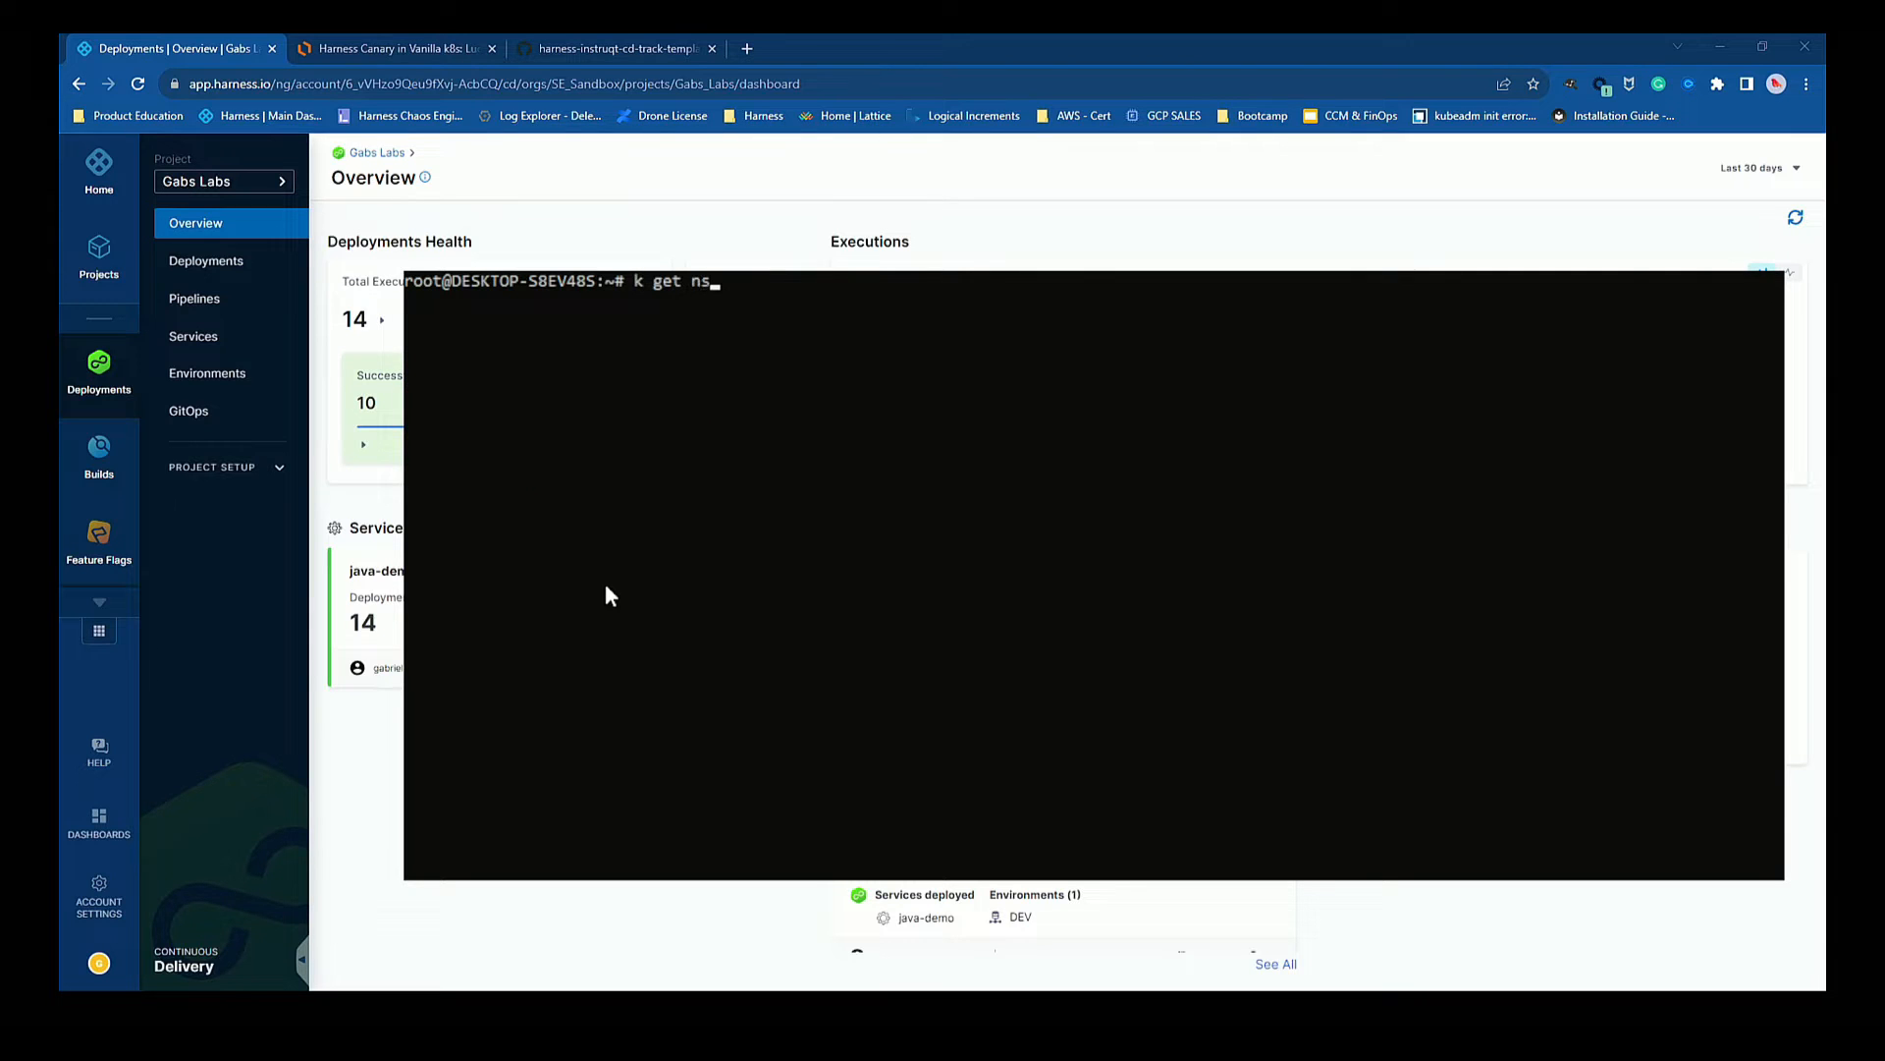
key("Return")
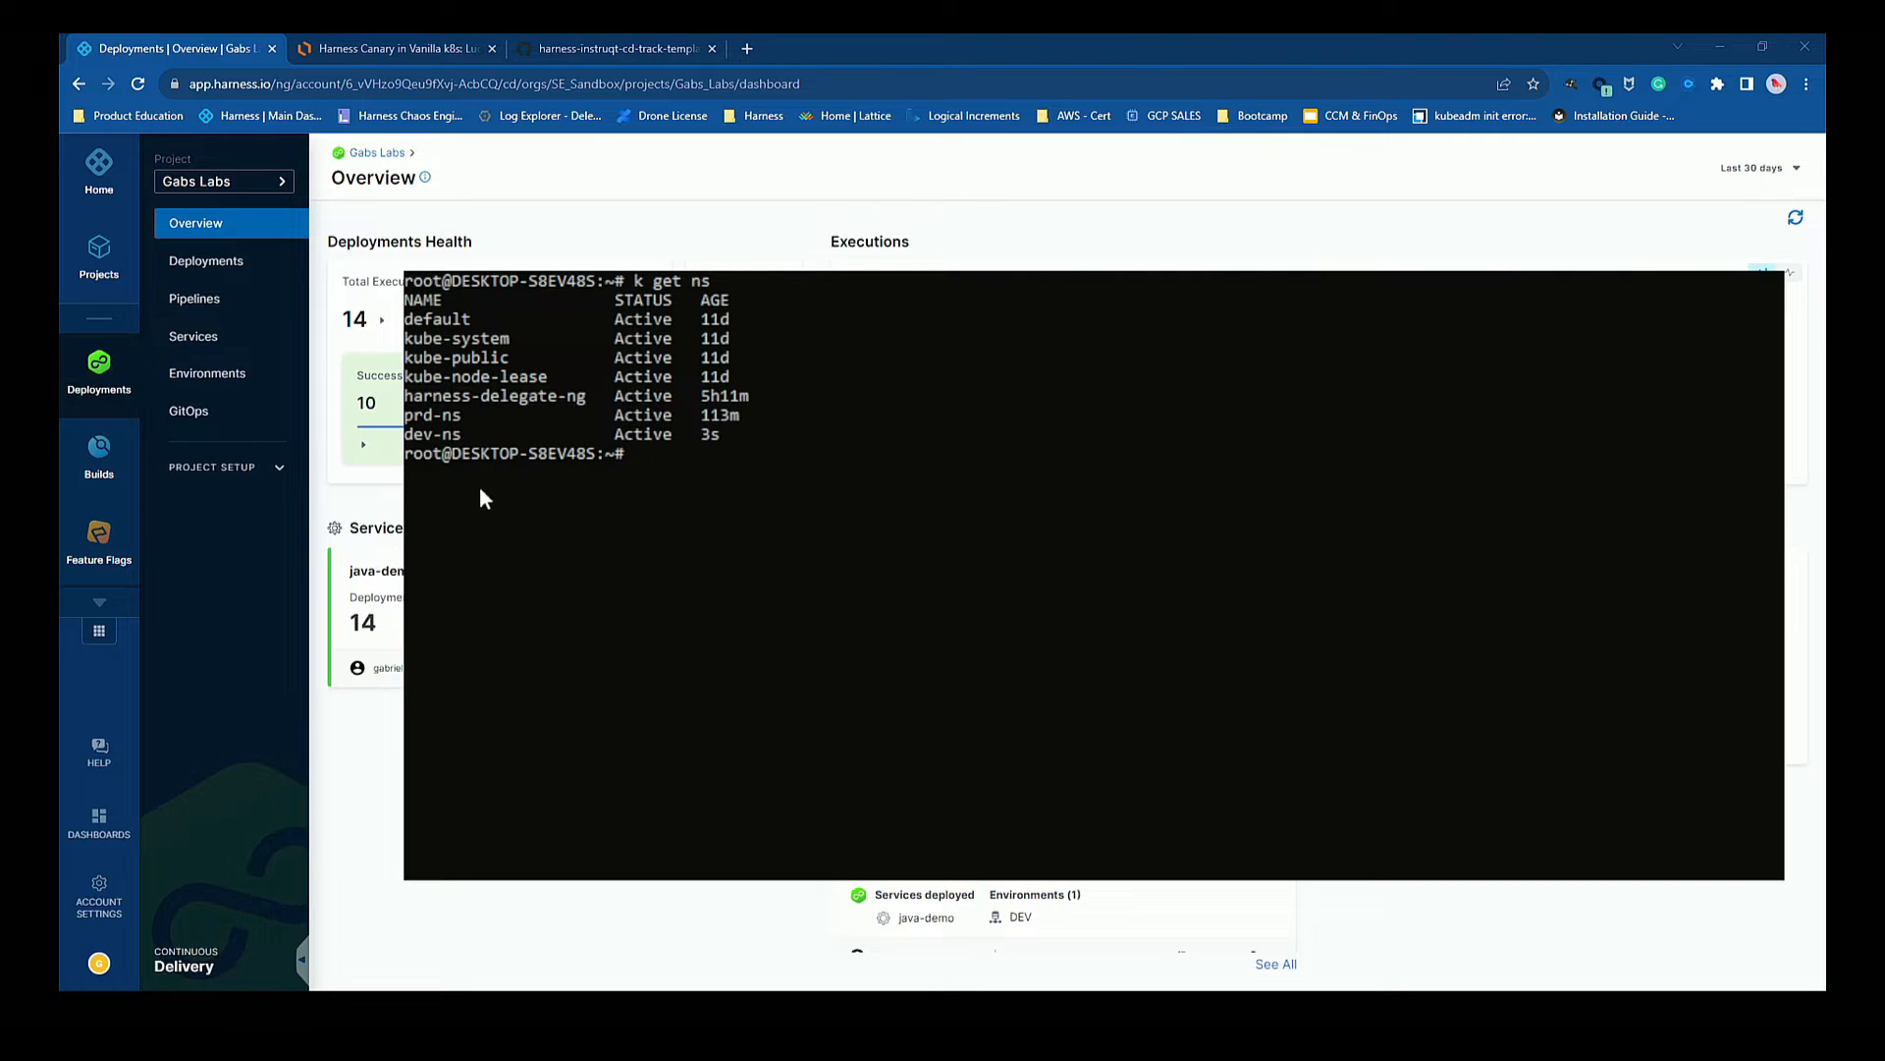
List all resources in the prd-ns namespace with "k -n prd-ns get all" and examine its deployment and active ReplicaSet.
type("k -n pro")
key("BackSpace")
key("Tab")
type("get all")
key("Return")
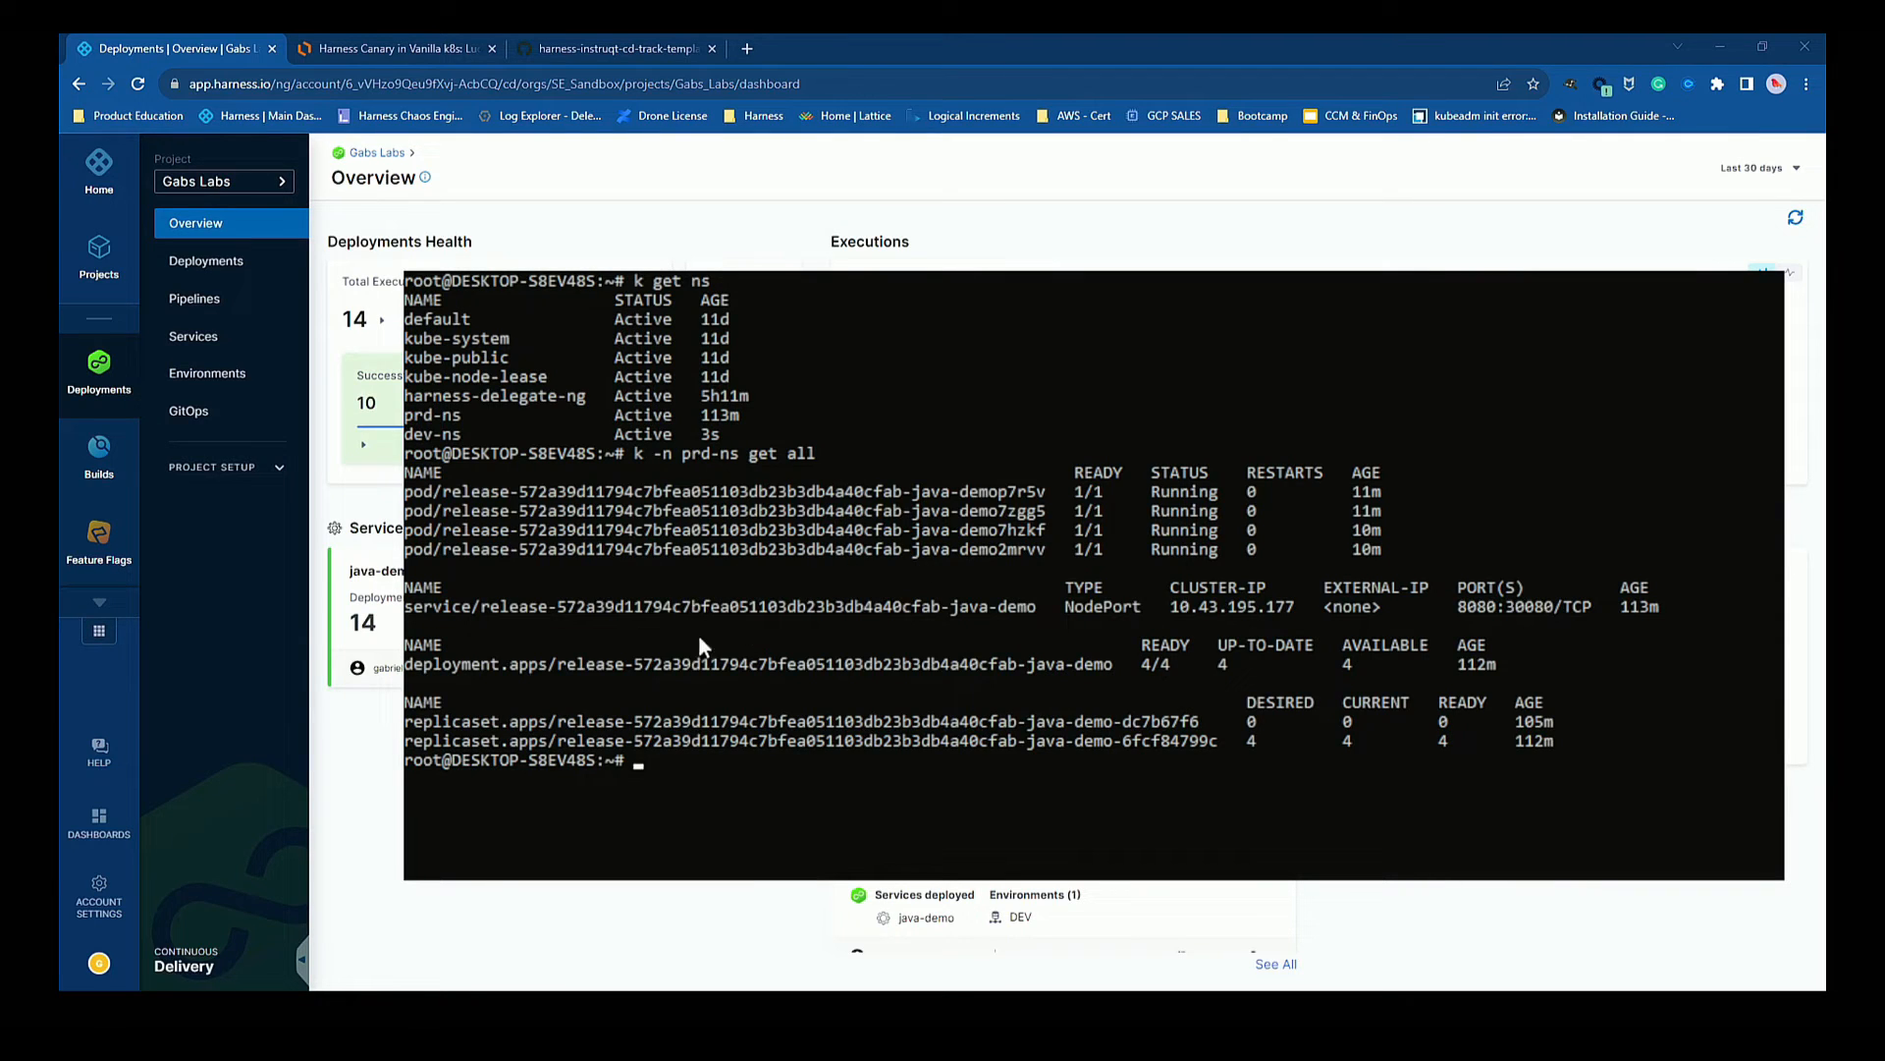
left_click_drag(412, 662, 1027, 666)
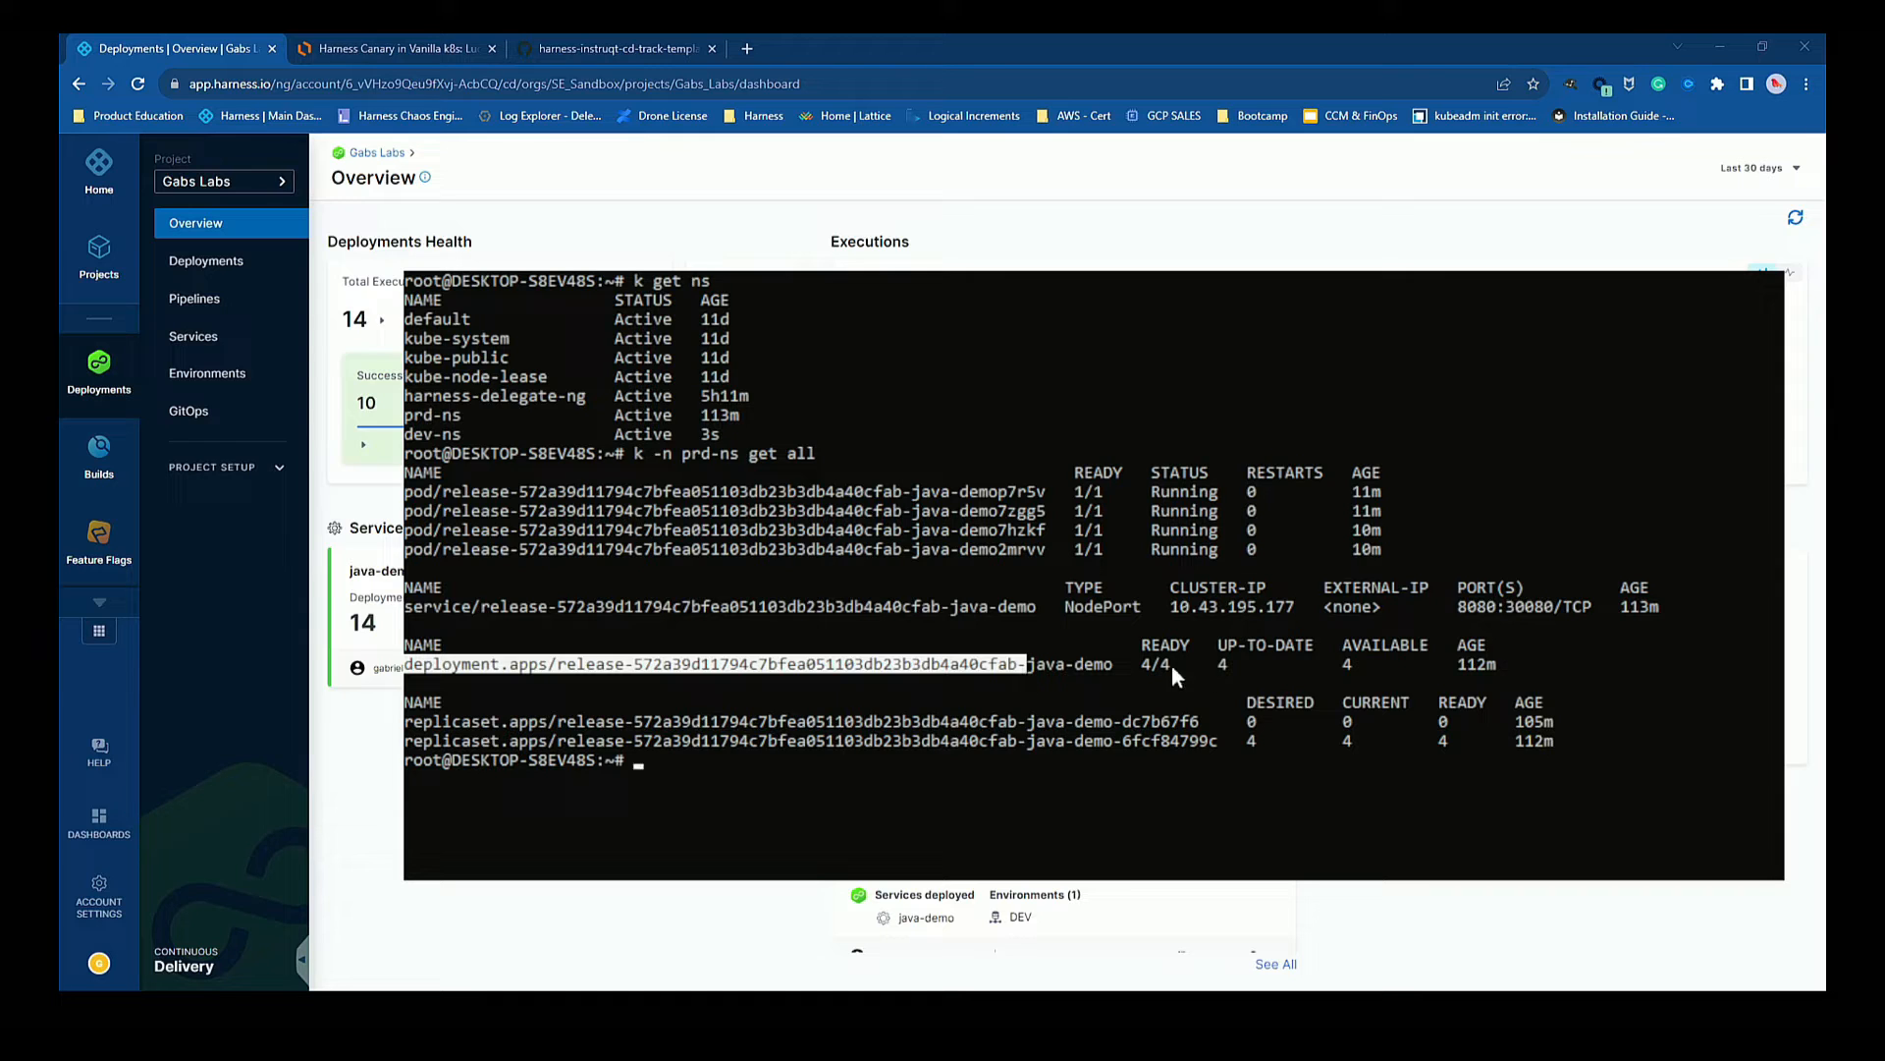
left_click_drag(410, 741, 577, 743)
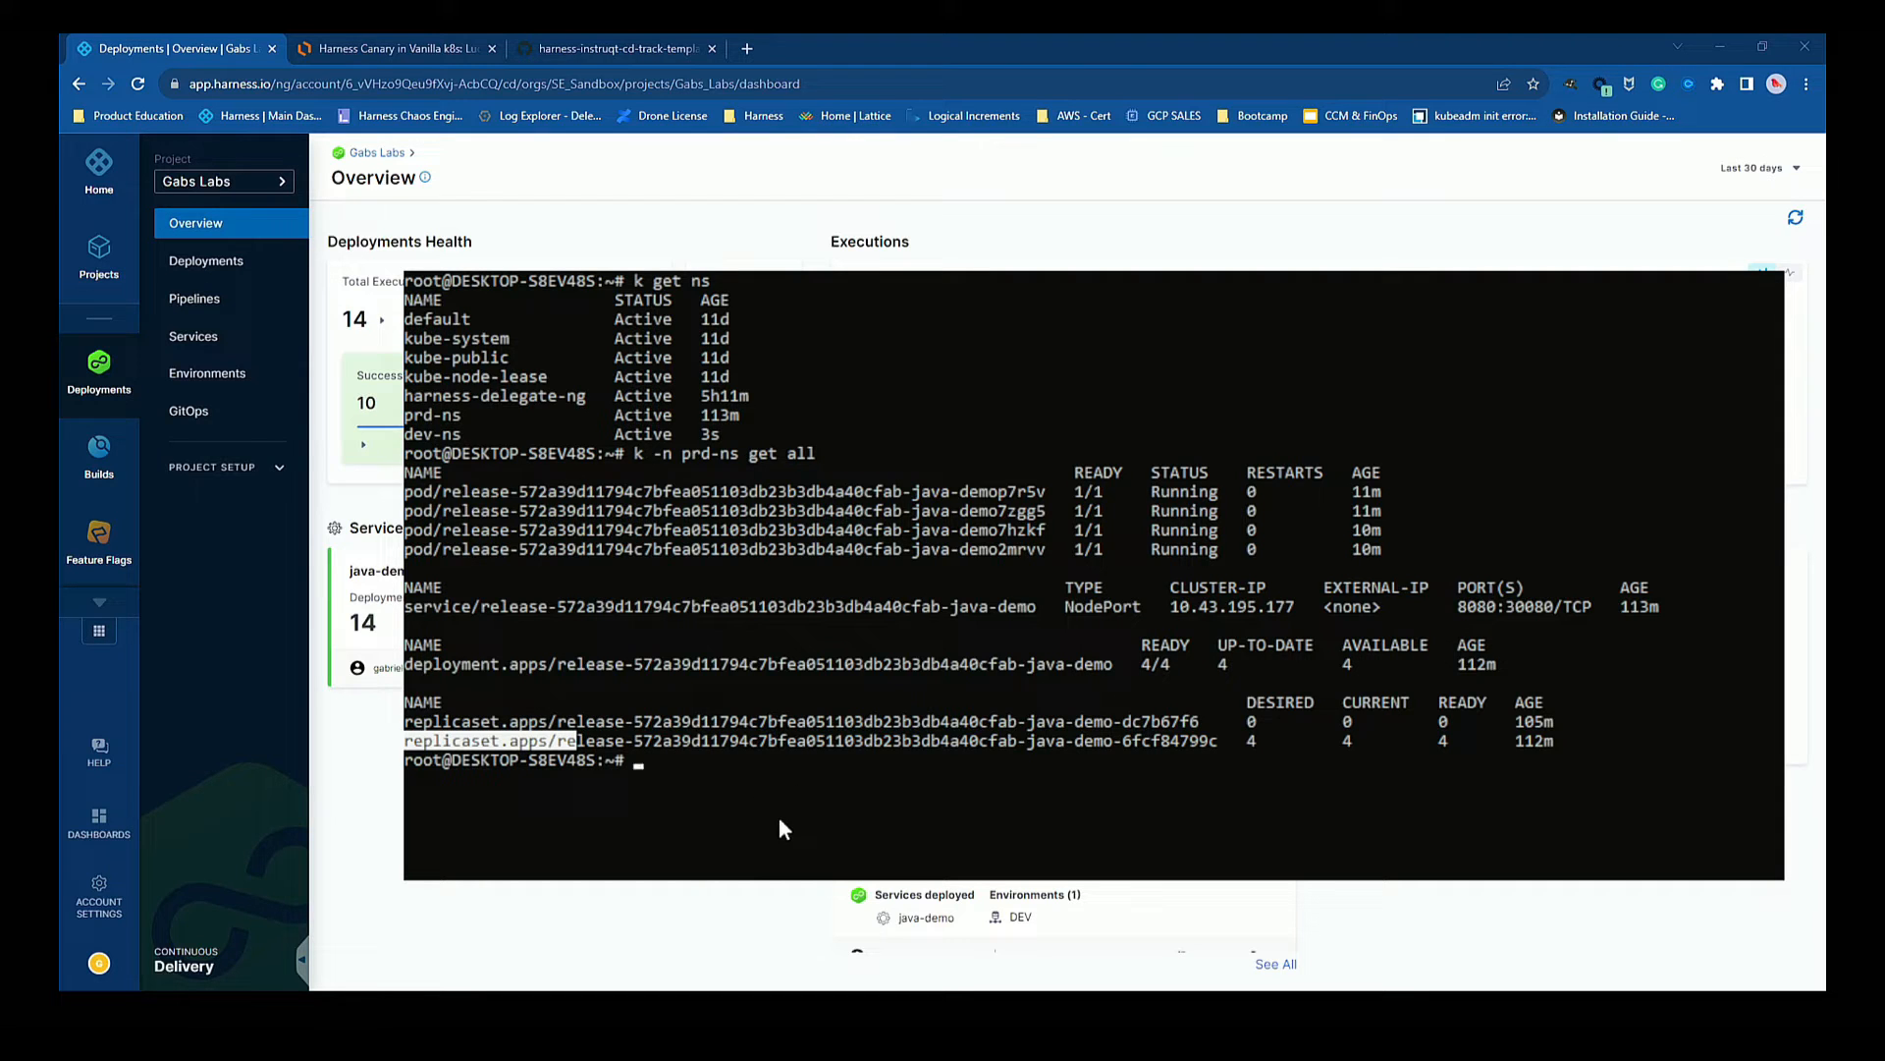
left_click(1155, 842)
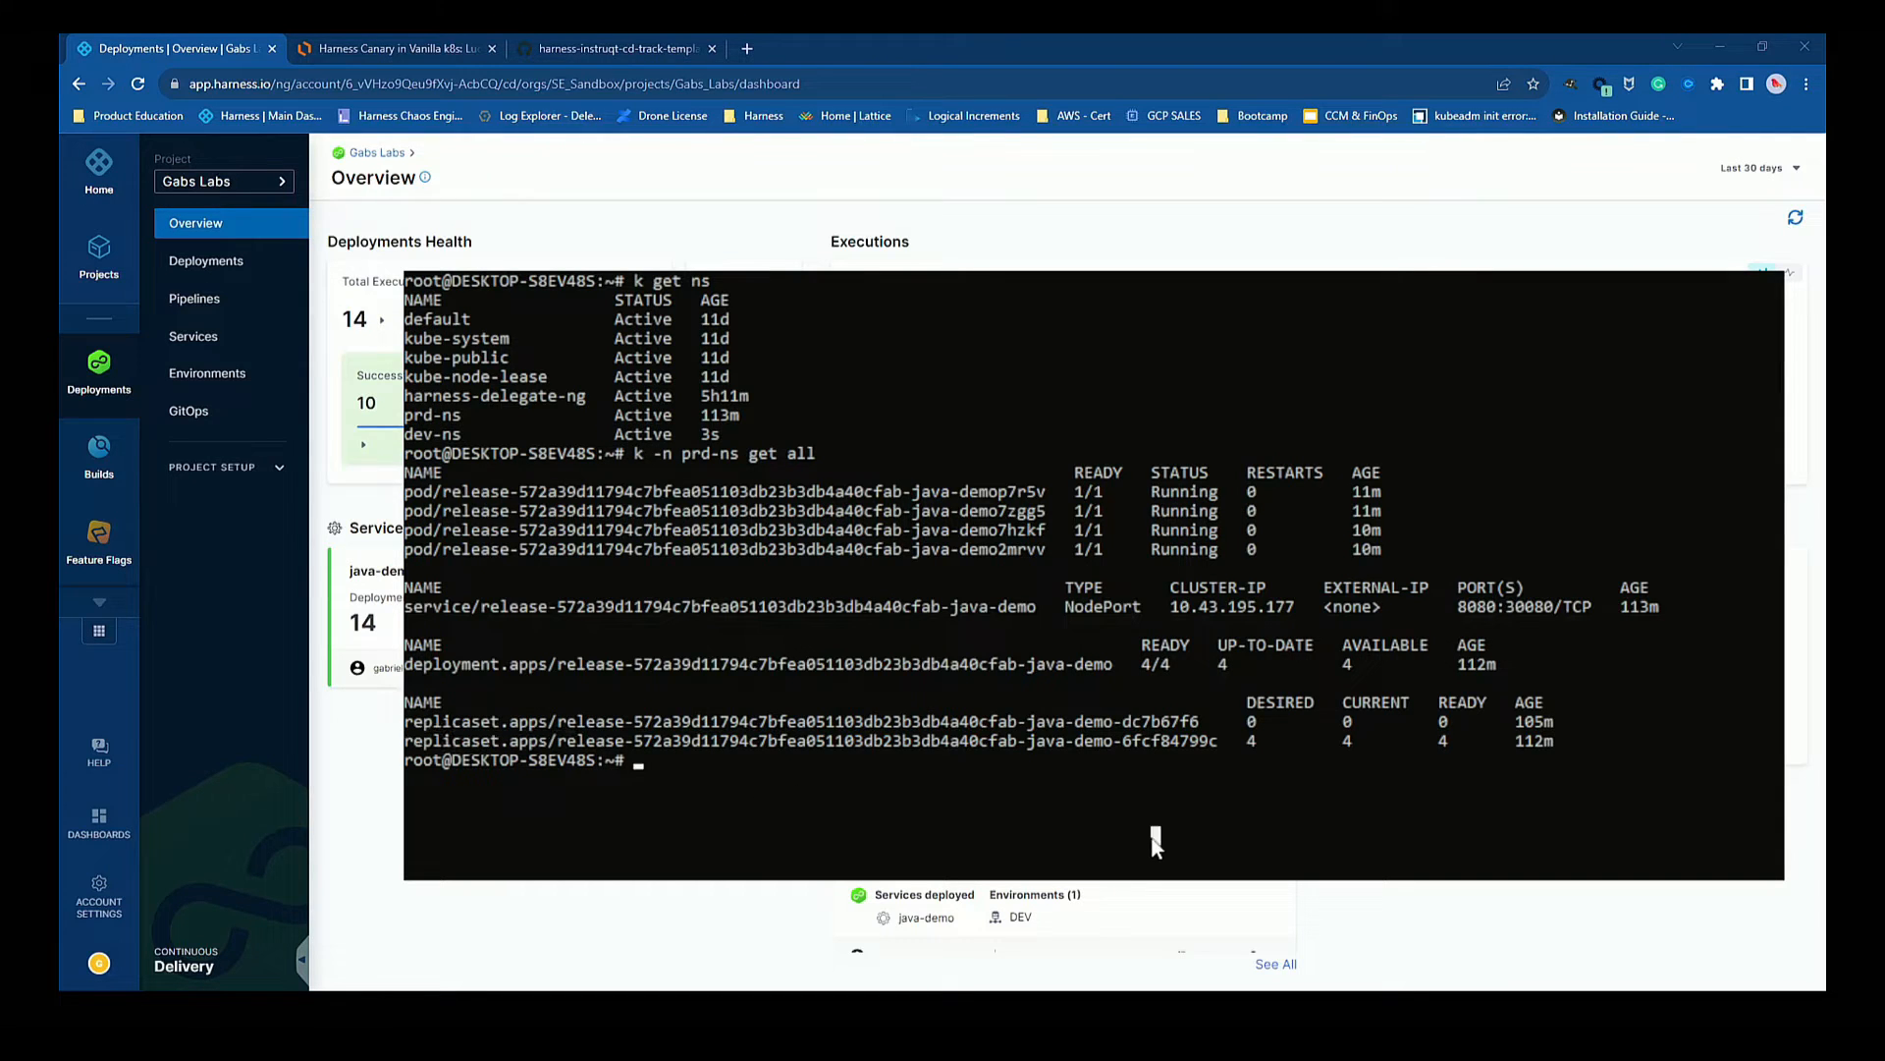
Show node details with "k get nodes -o wide" and copy the node's internal IP address.
type("k get nodes -o wide")
key("Return")
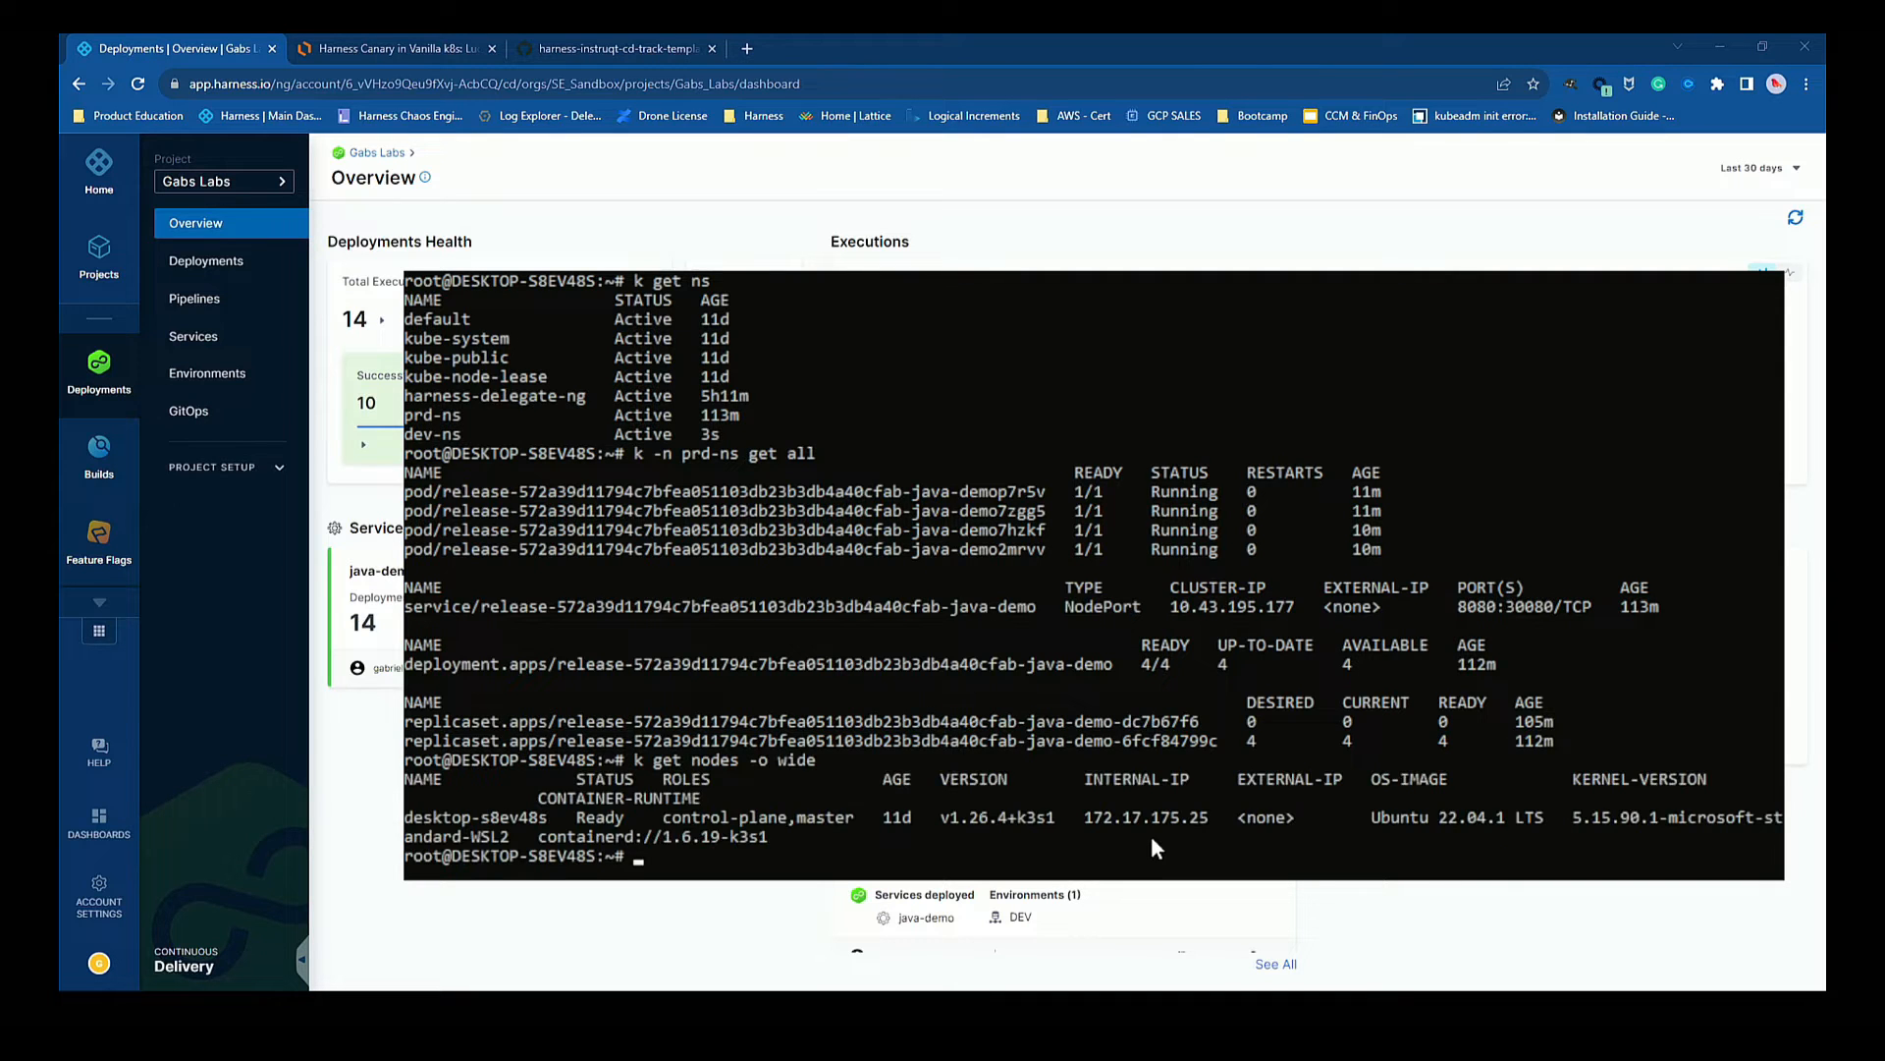
left_click_drag(1088, 820, 1216, 818)
right_click(1208, 823)
type("curl http://")
right_click(1206, 817)
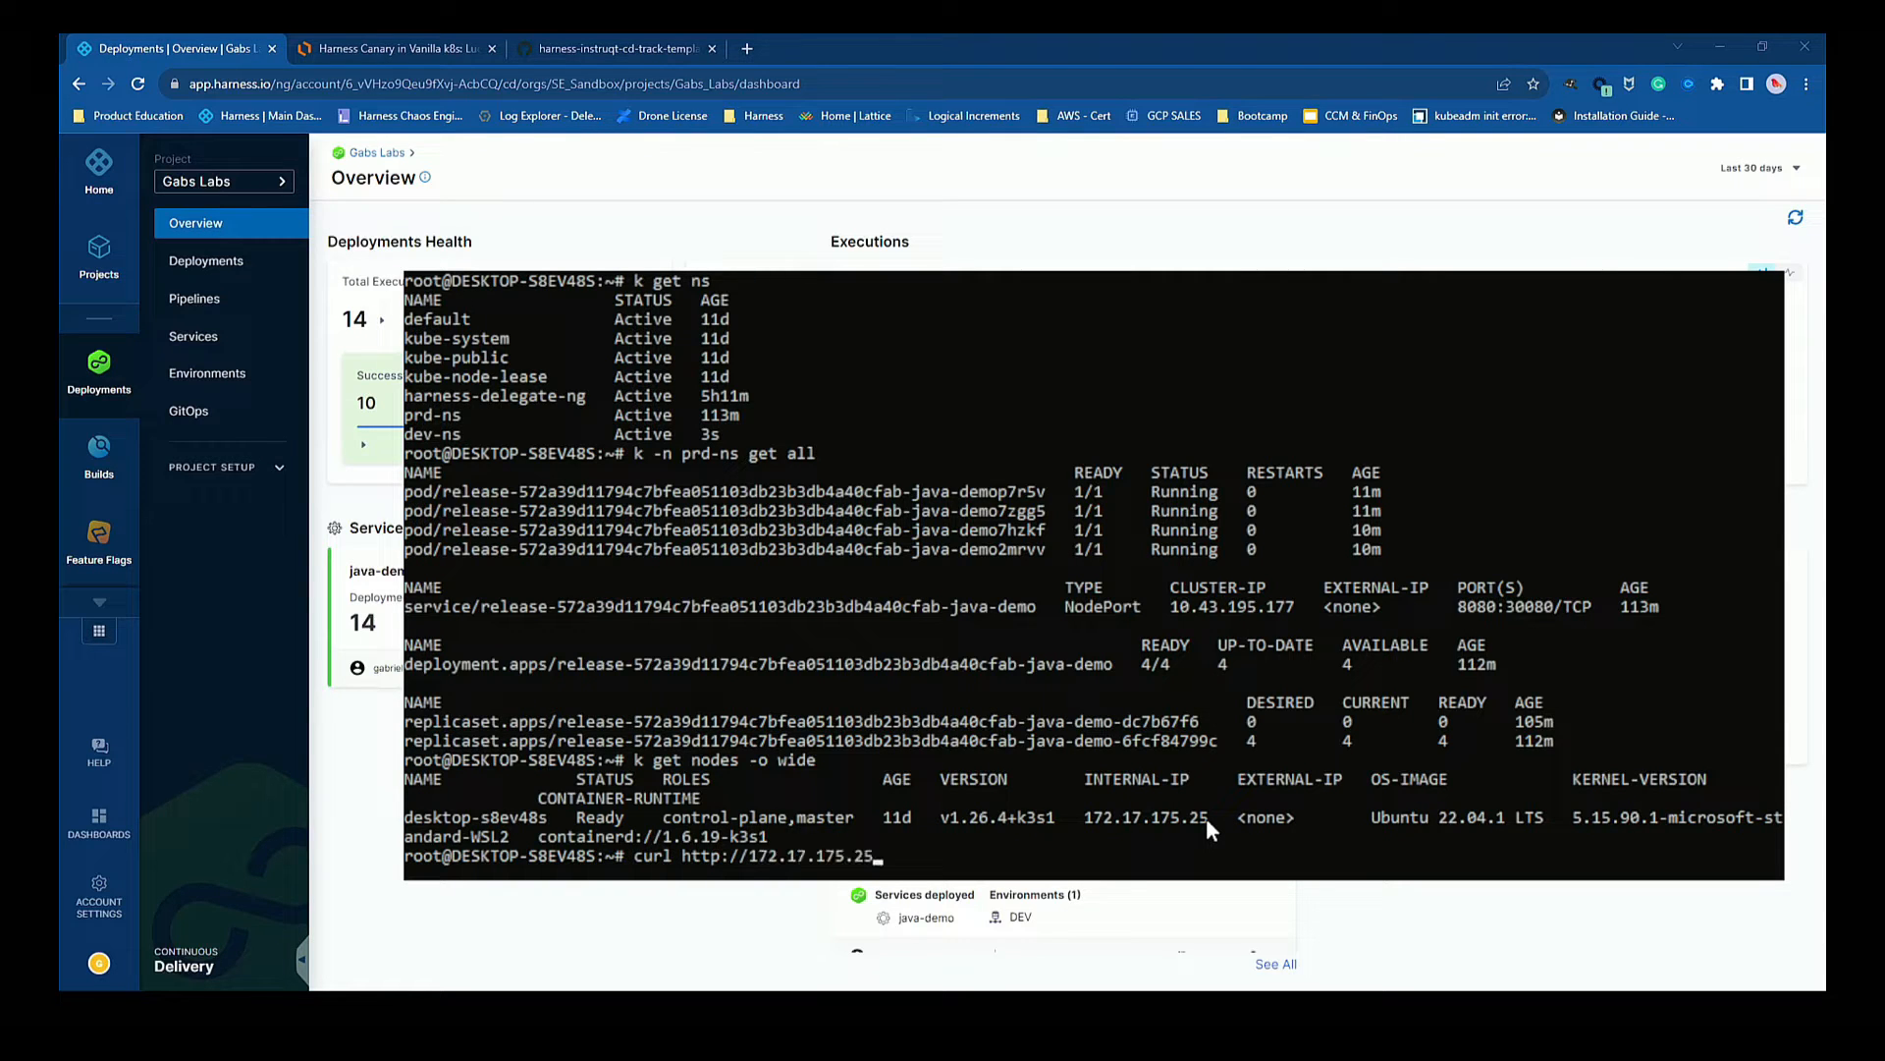
type(":30080")
key("Return")
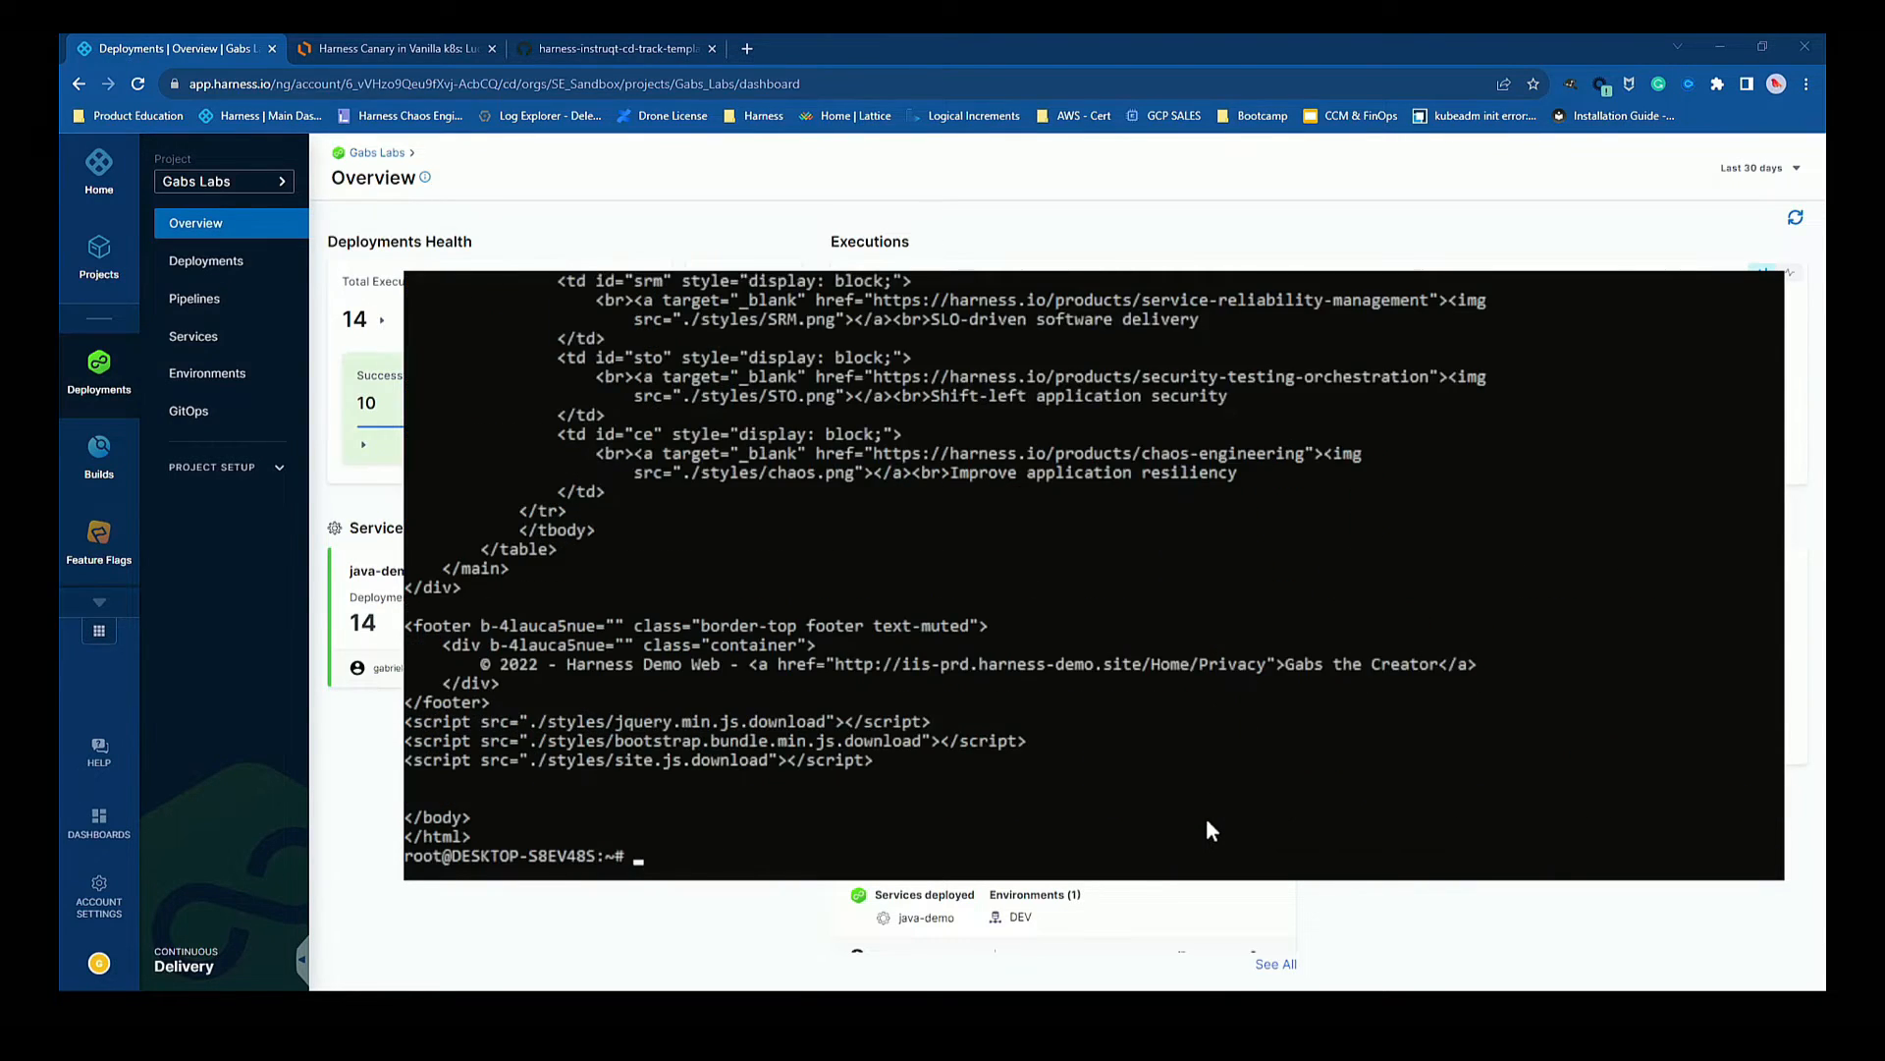
key("Up")
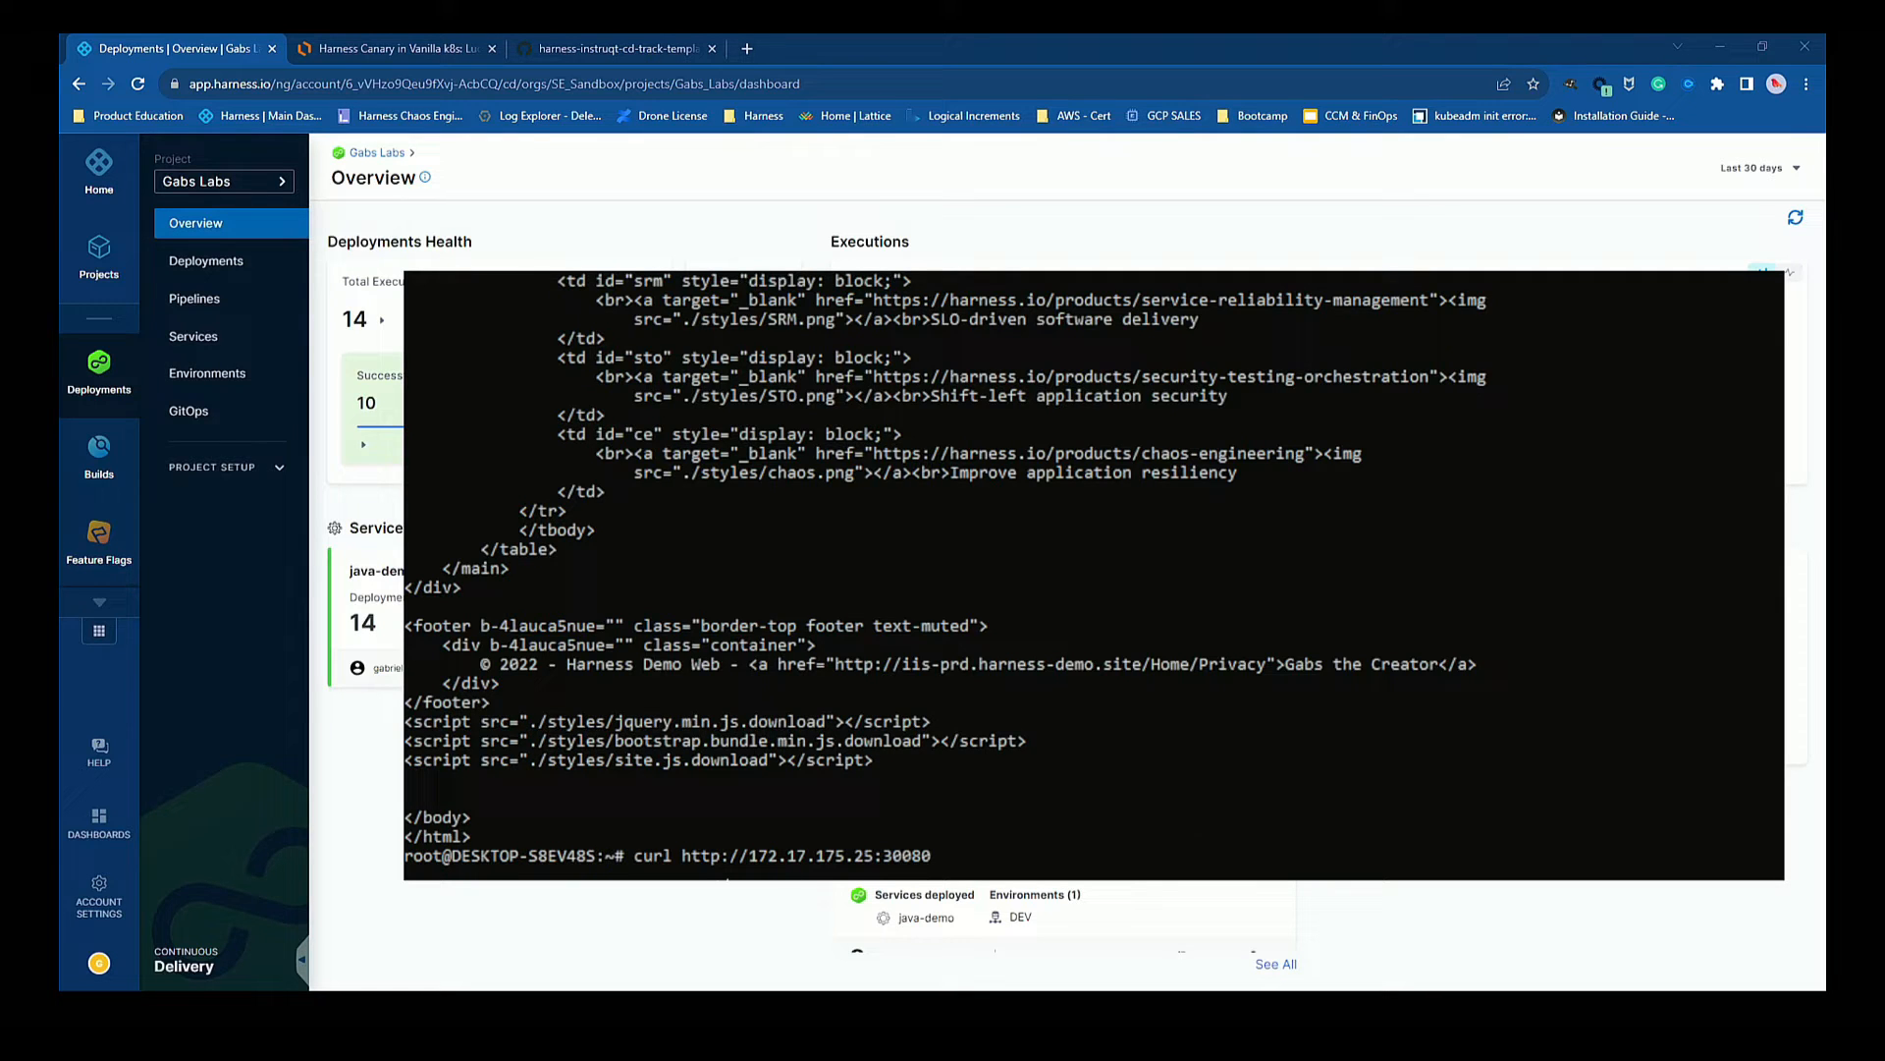
left_click_drag(685, 864, 928, 860)
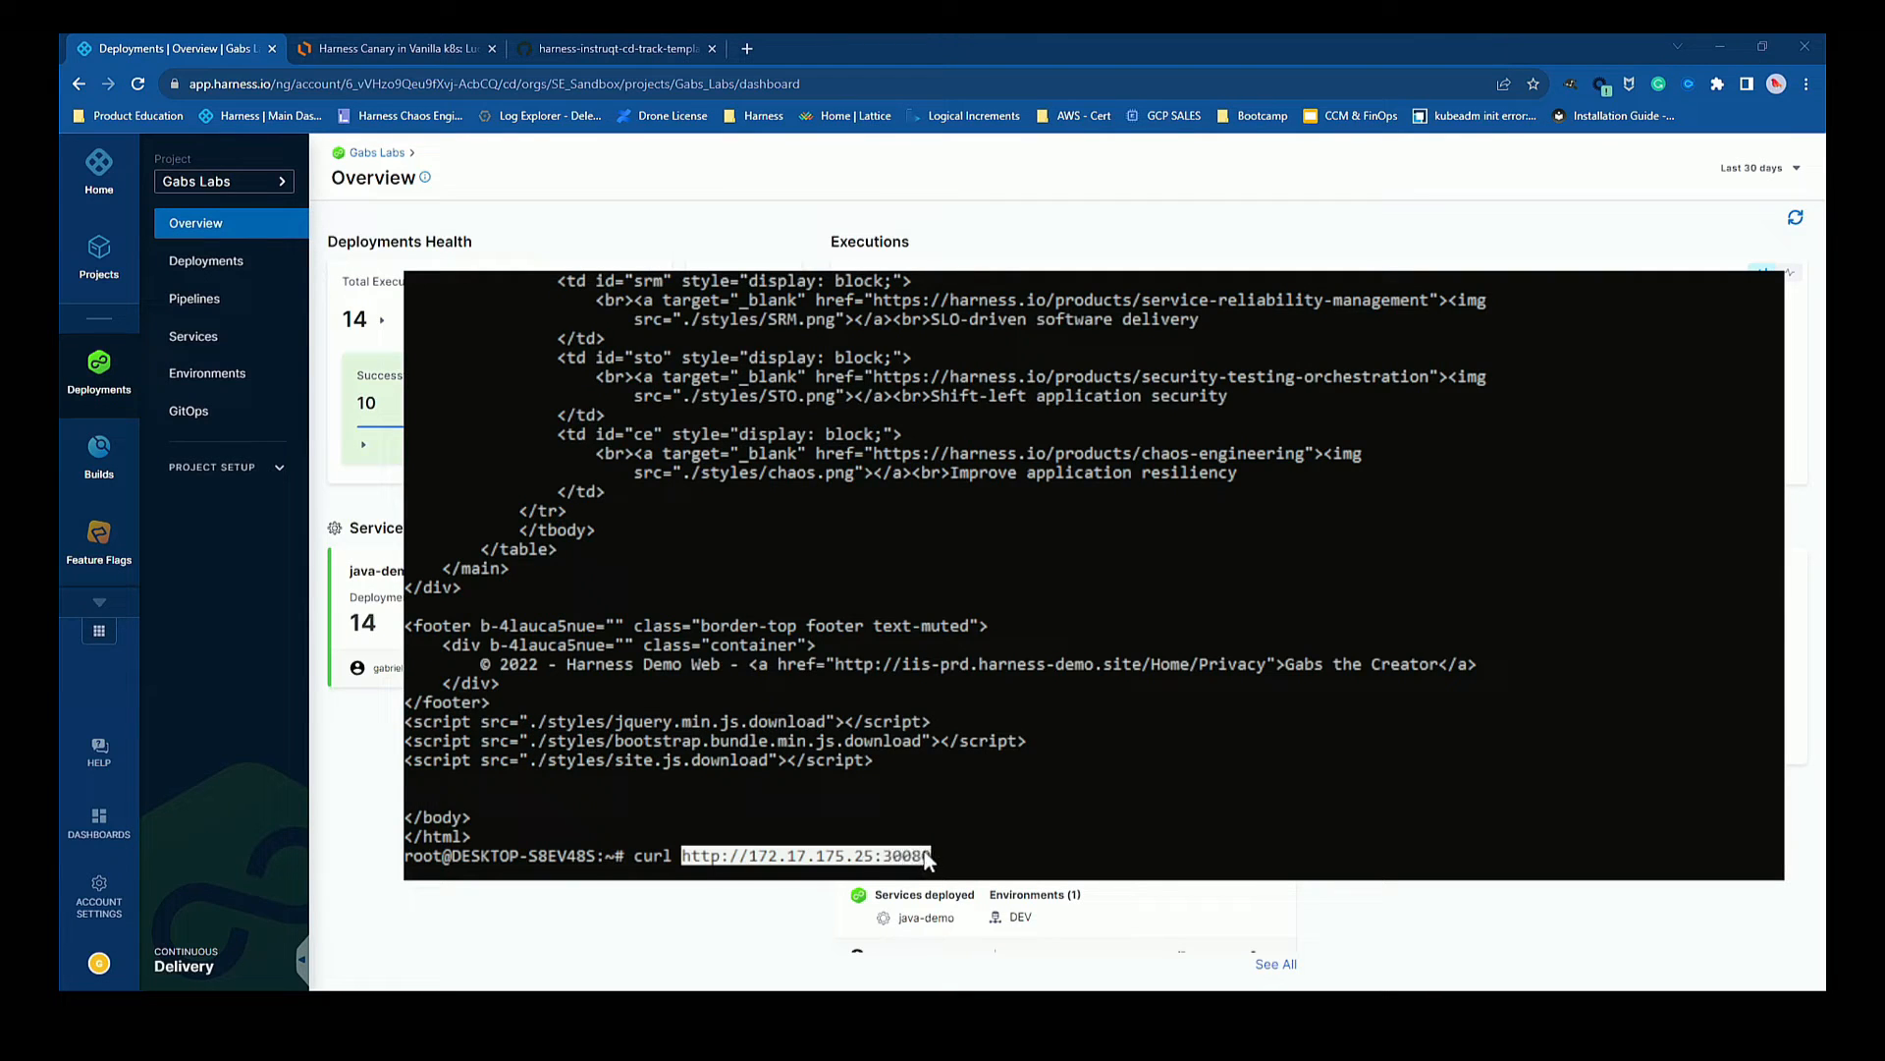
right_click(923, 860)
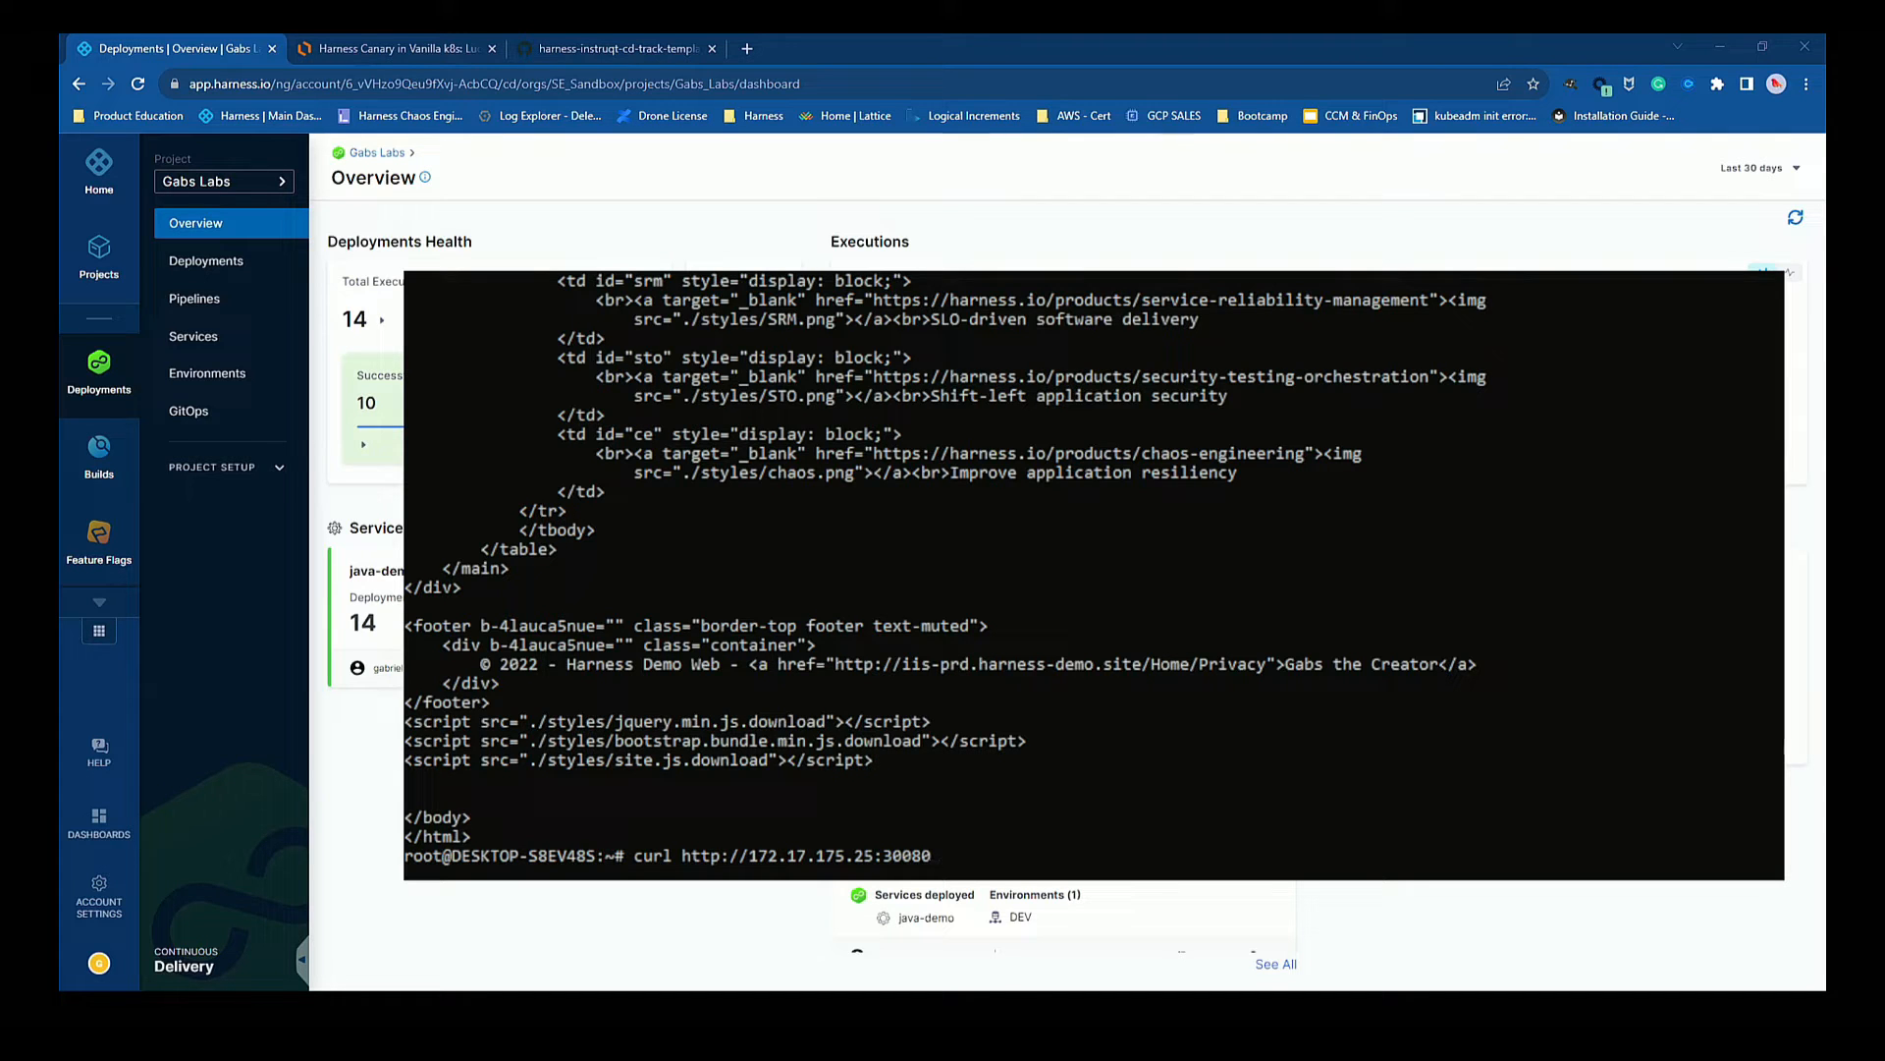
key("alt+Tab")
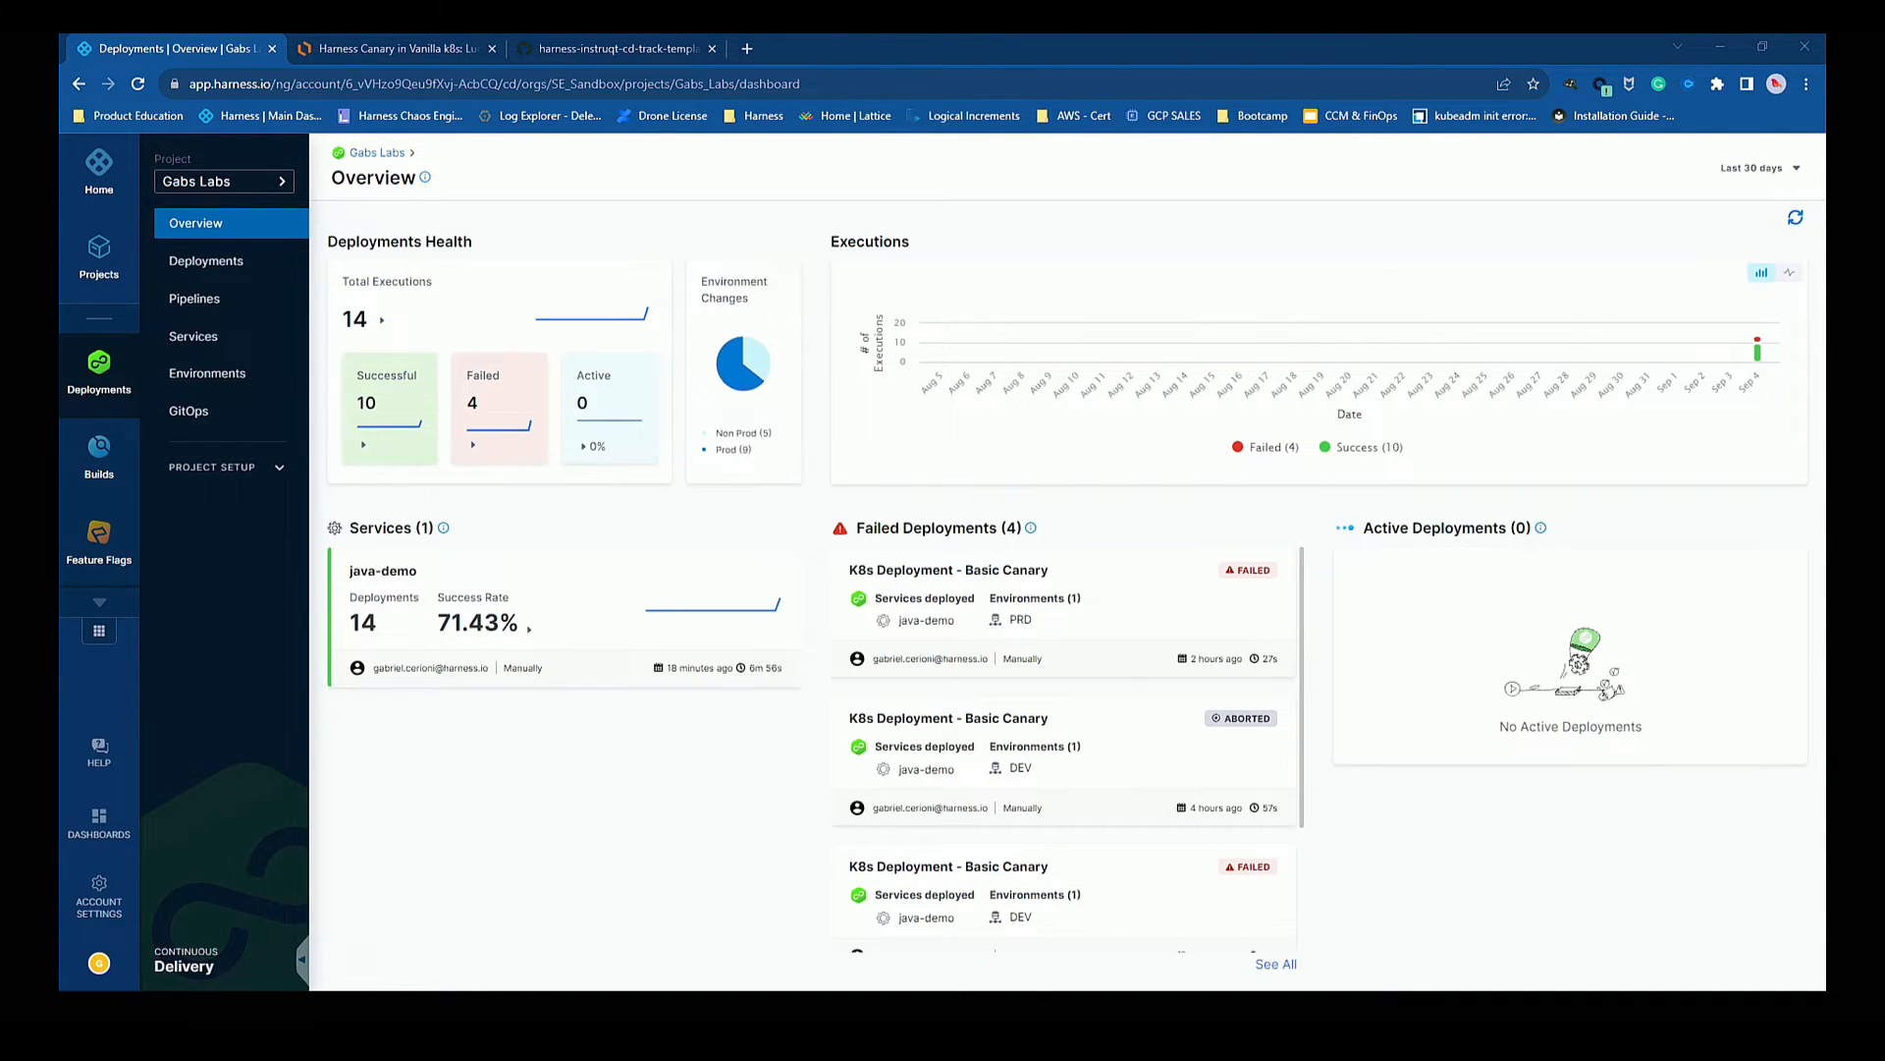
left_click(747, 48)
type("http://172.17.175.25:30080")
key("Return")
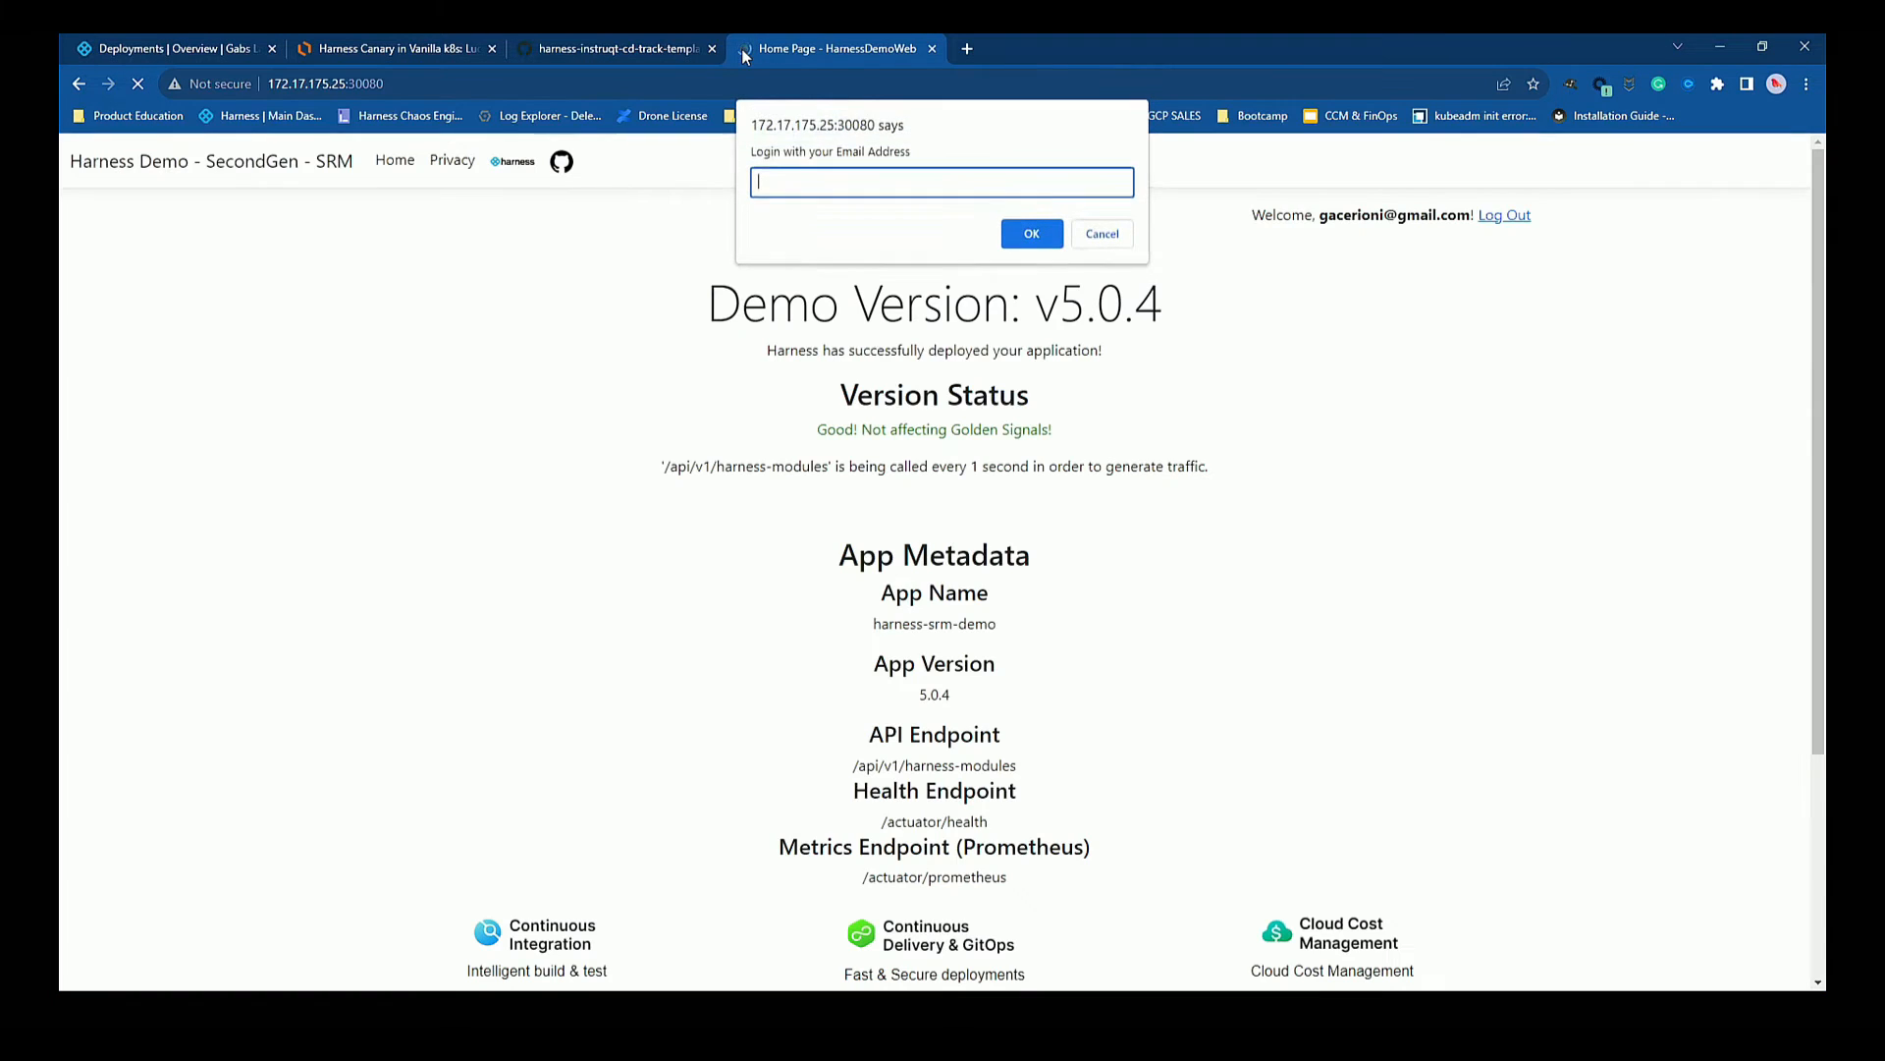
Submit a user name in the demo site's login prompt and highlight the demo version on the home page.
type("Gavb")
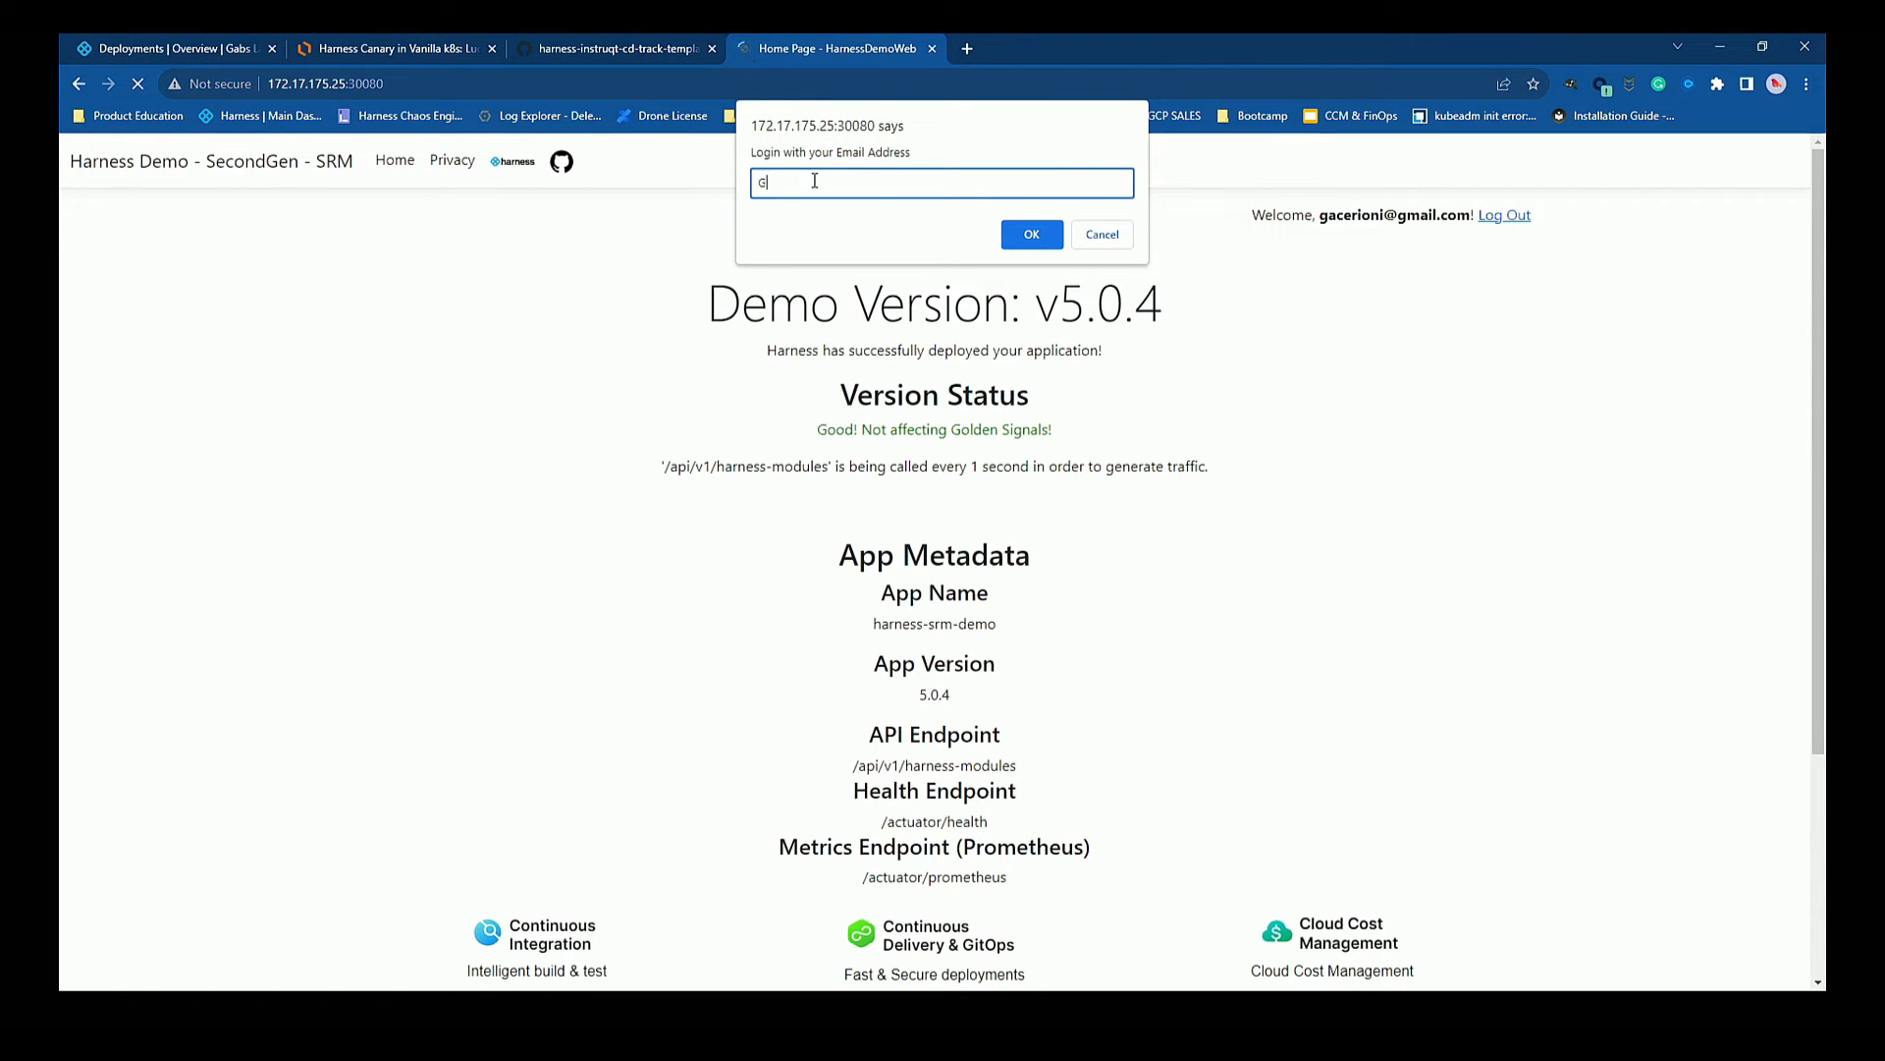
key("BackSpace")
key("BackSpace")
type("bs")
left_click(1032, 238)
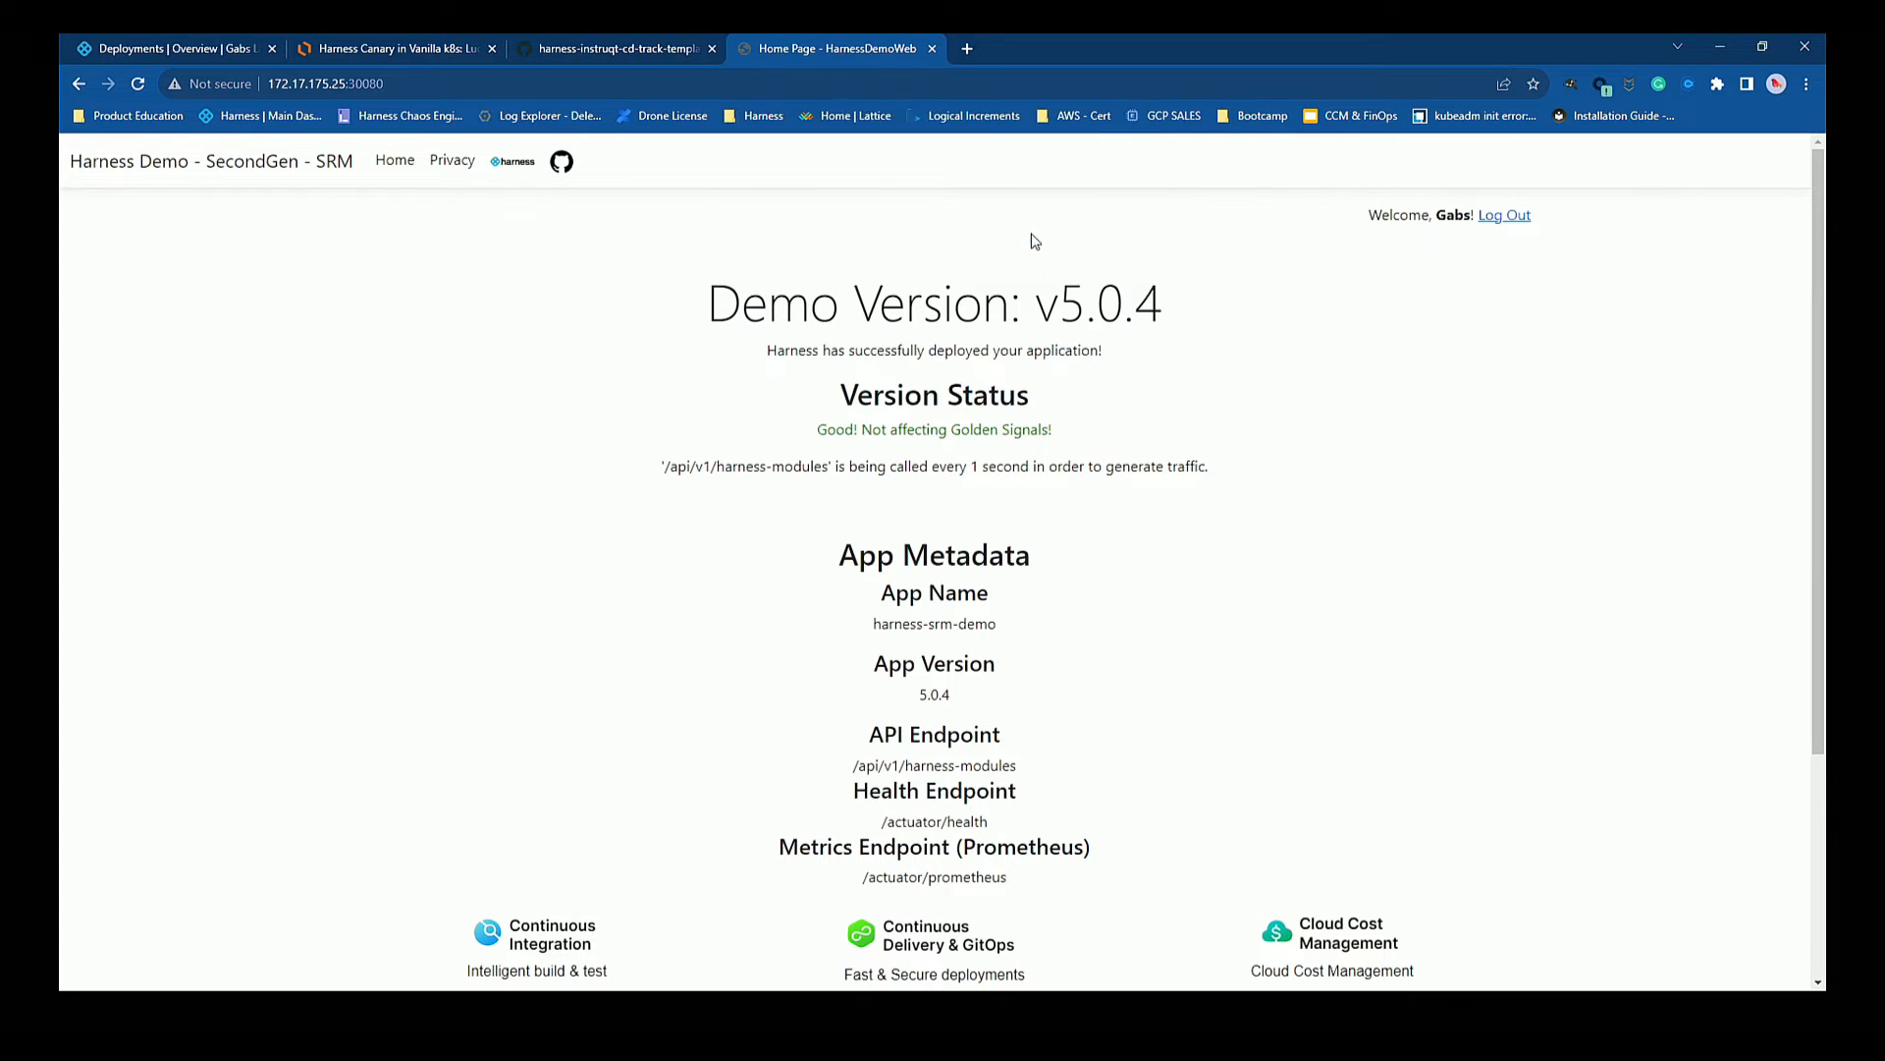
left_click_drag(709, 293, 1165, 300)
left_click(1061, 310)
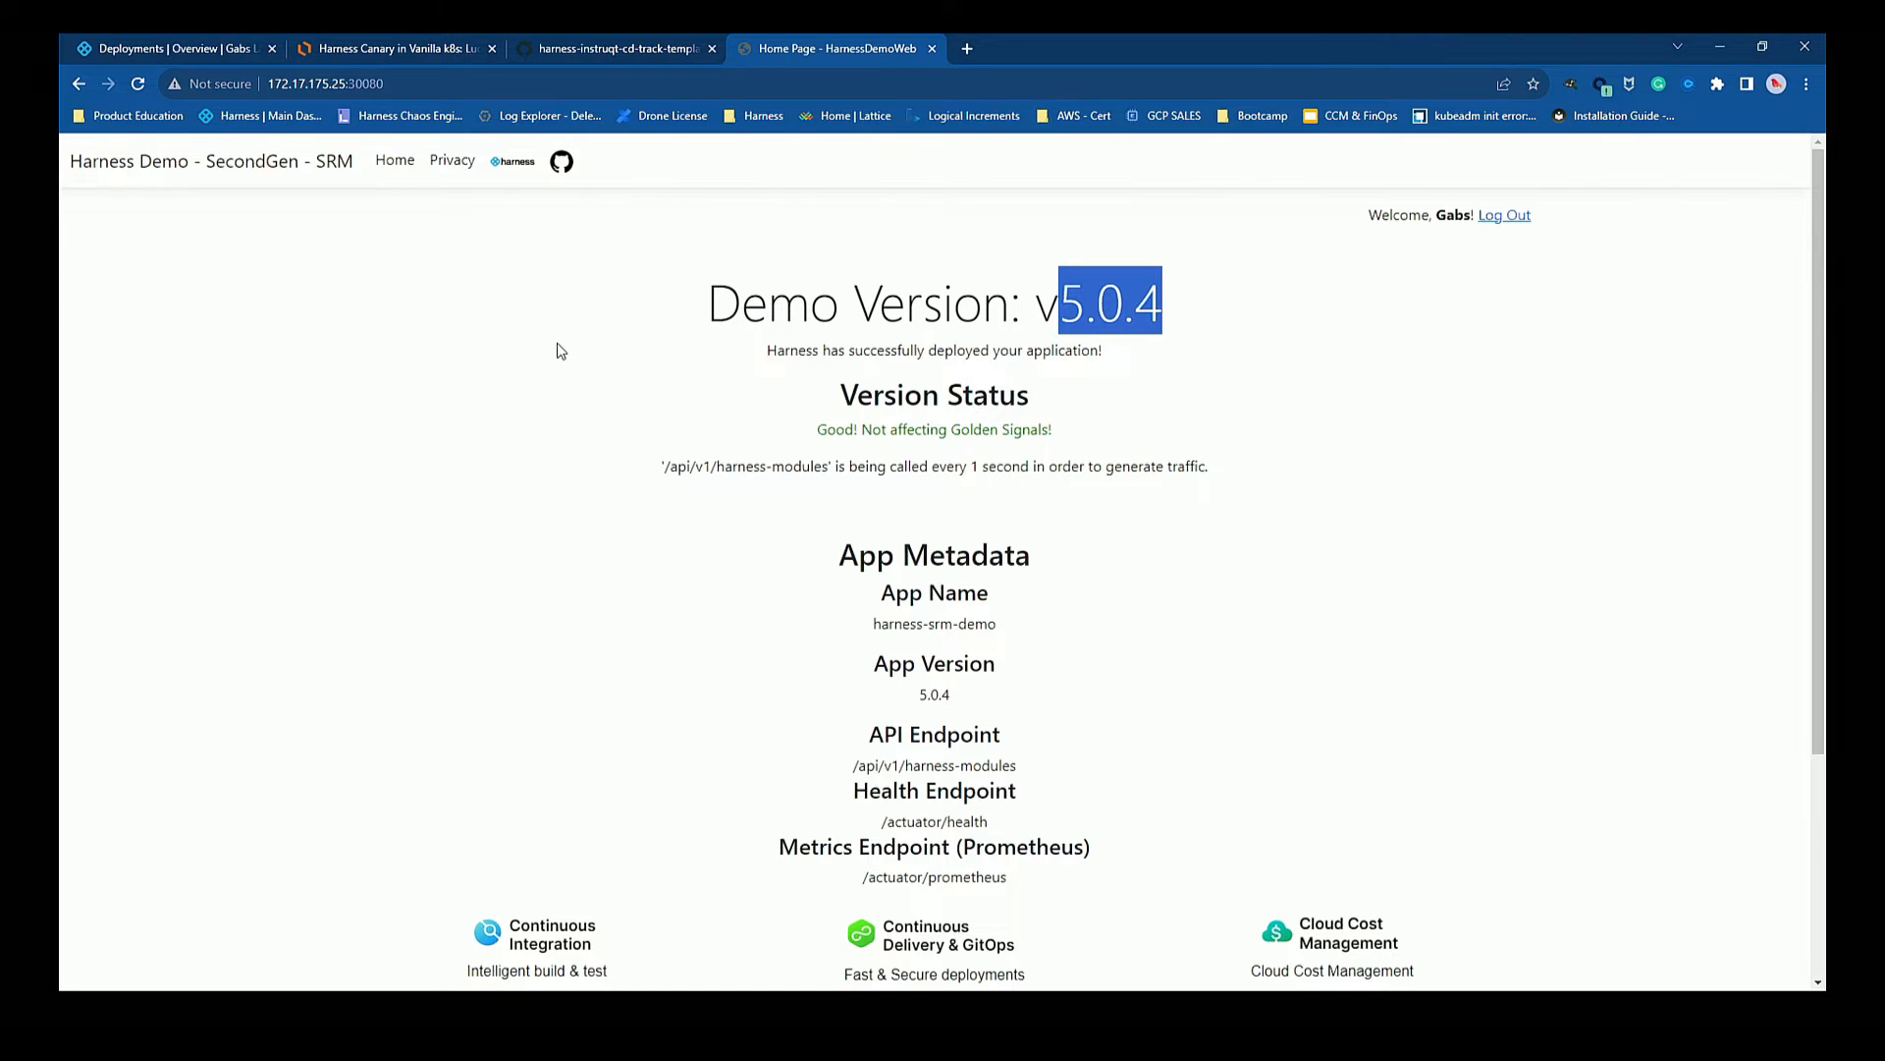
double_click(759, 303)
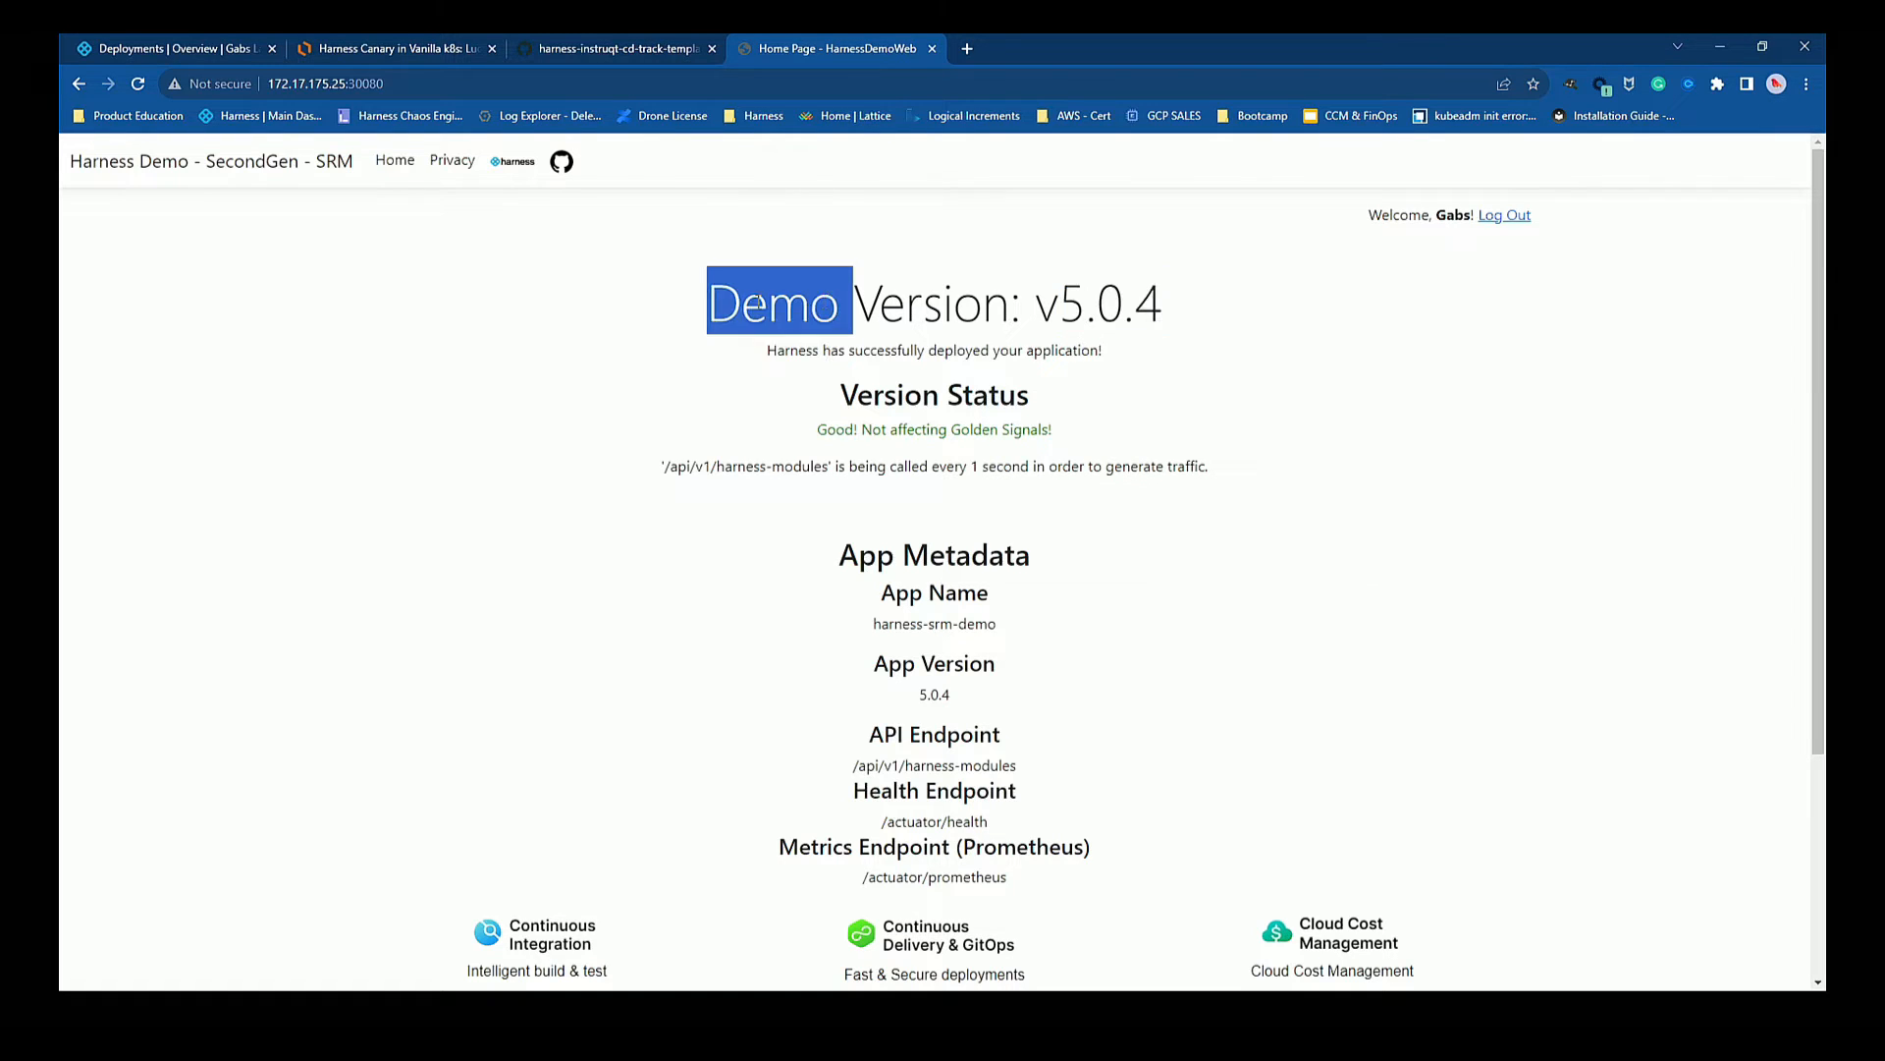
left_click(942, 303)
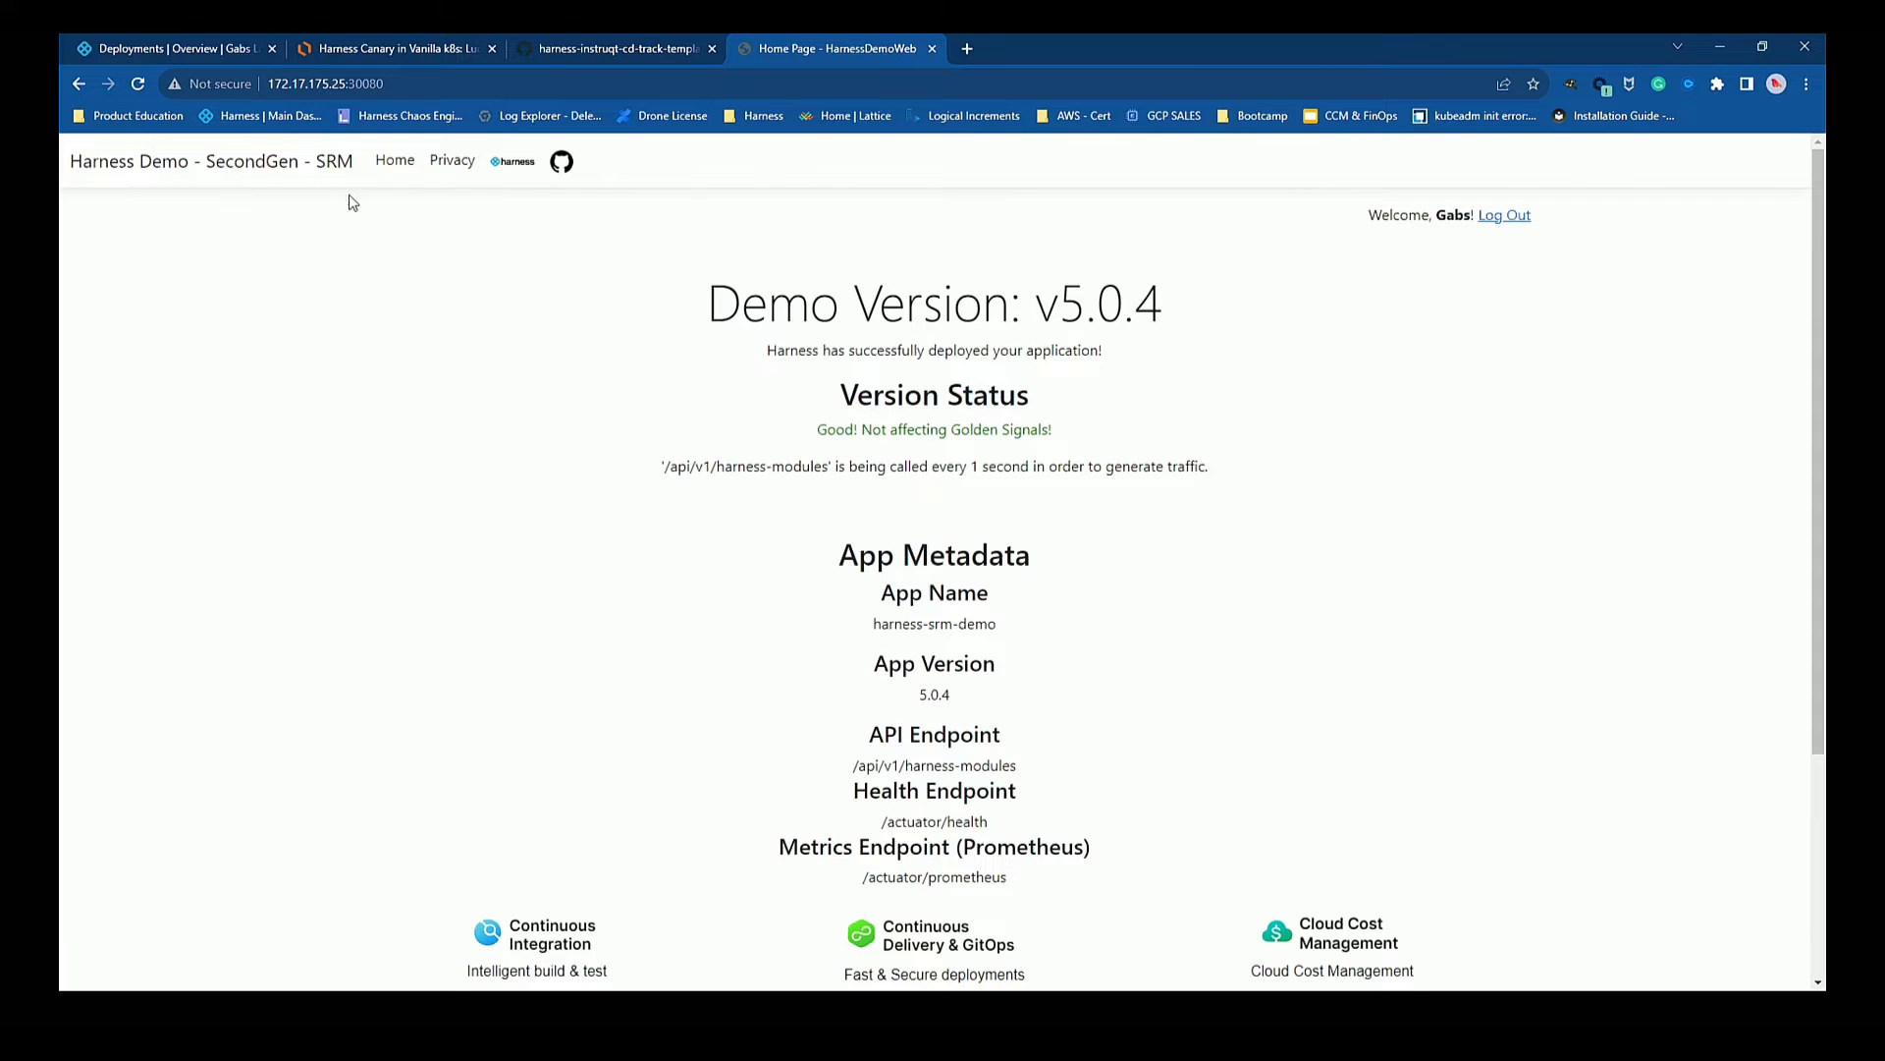
Switch to Harness and create an inline pipeline named "Canary Demo - k3s".
left_click(162, 51)
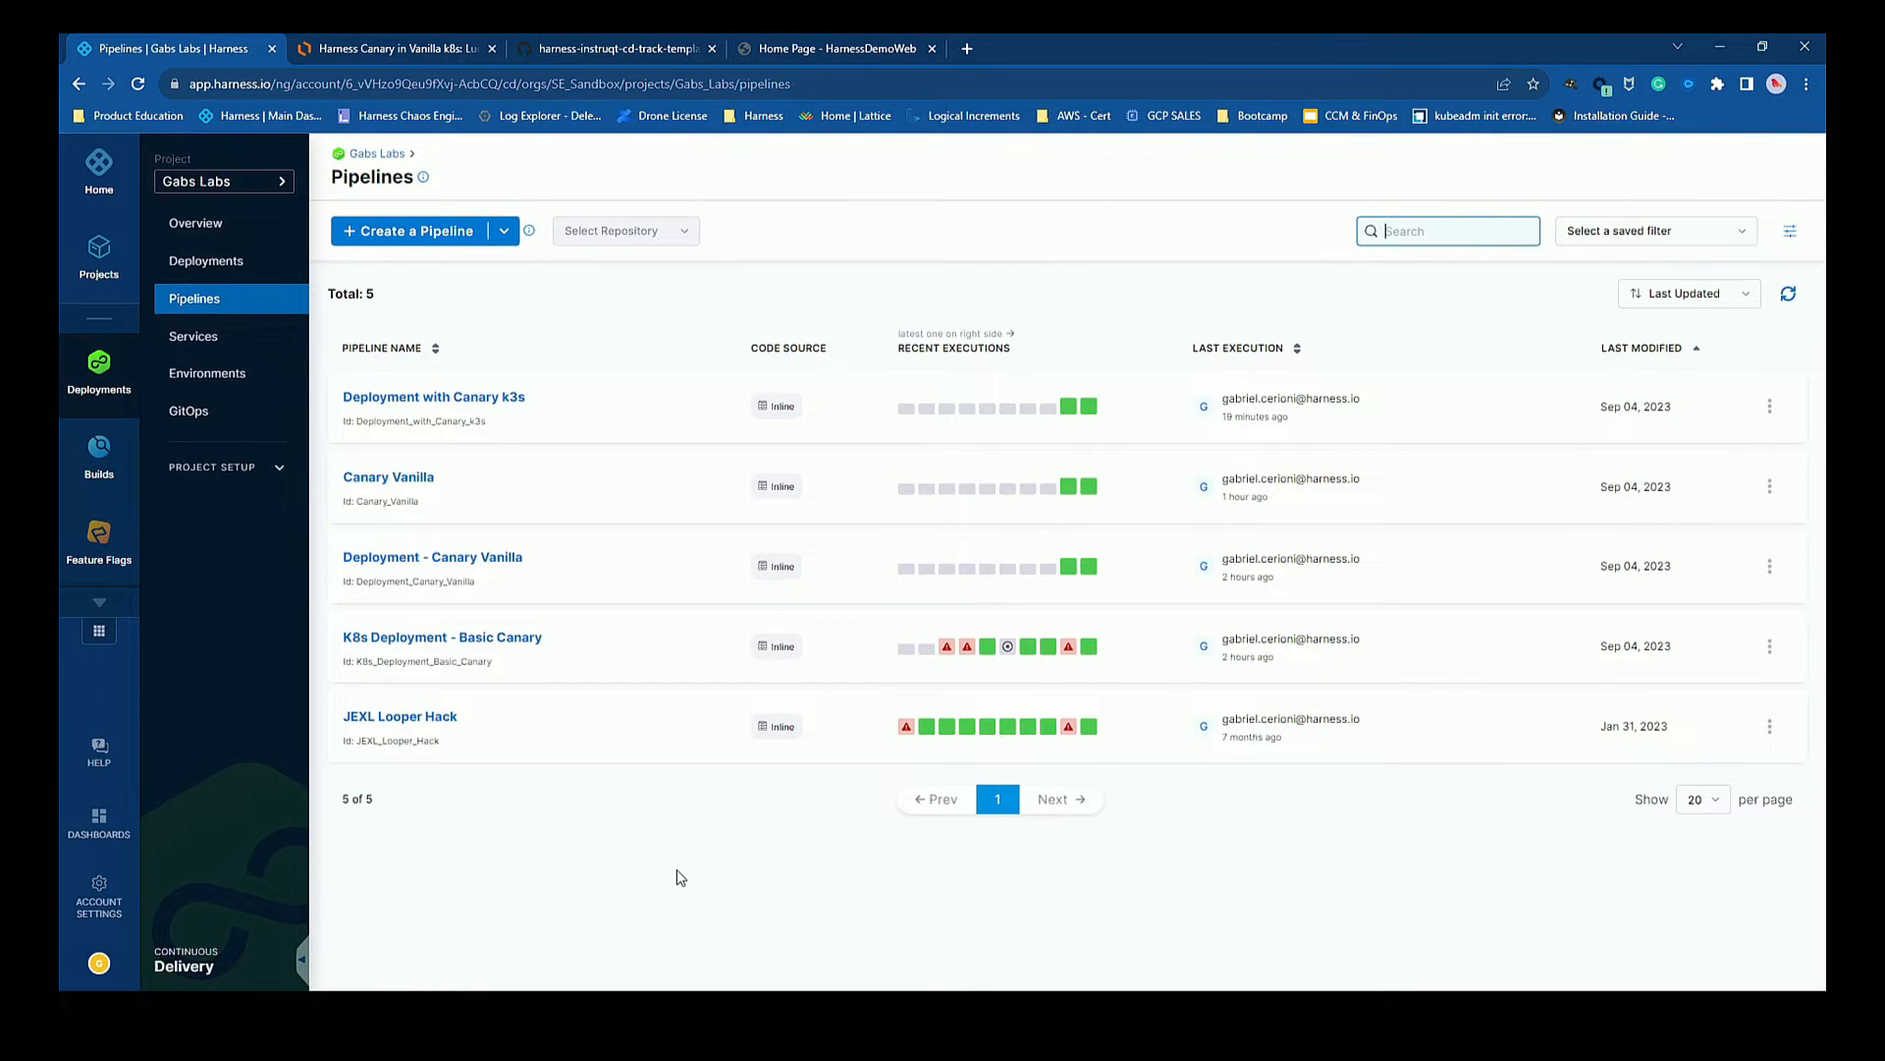
left_click(432, 233)
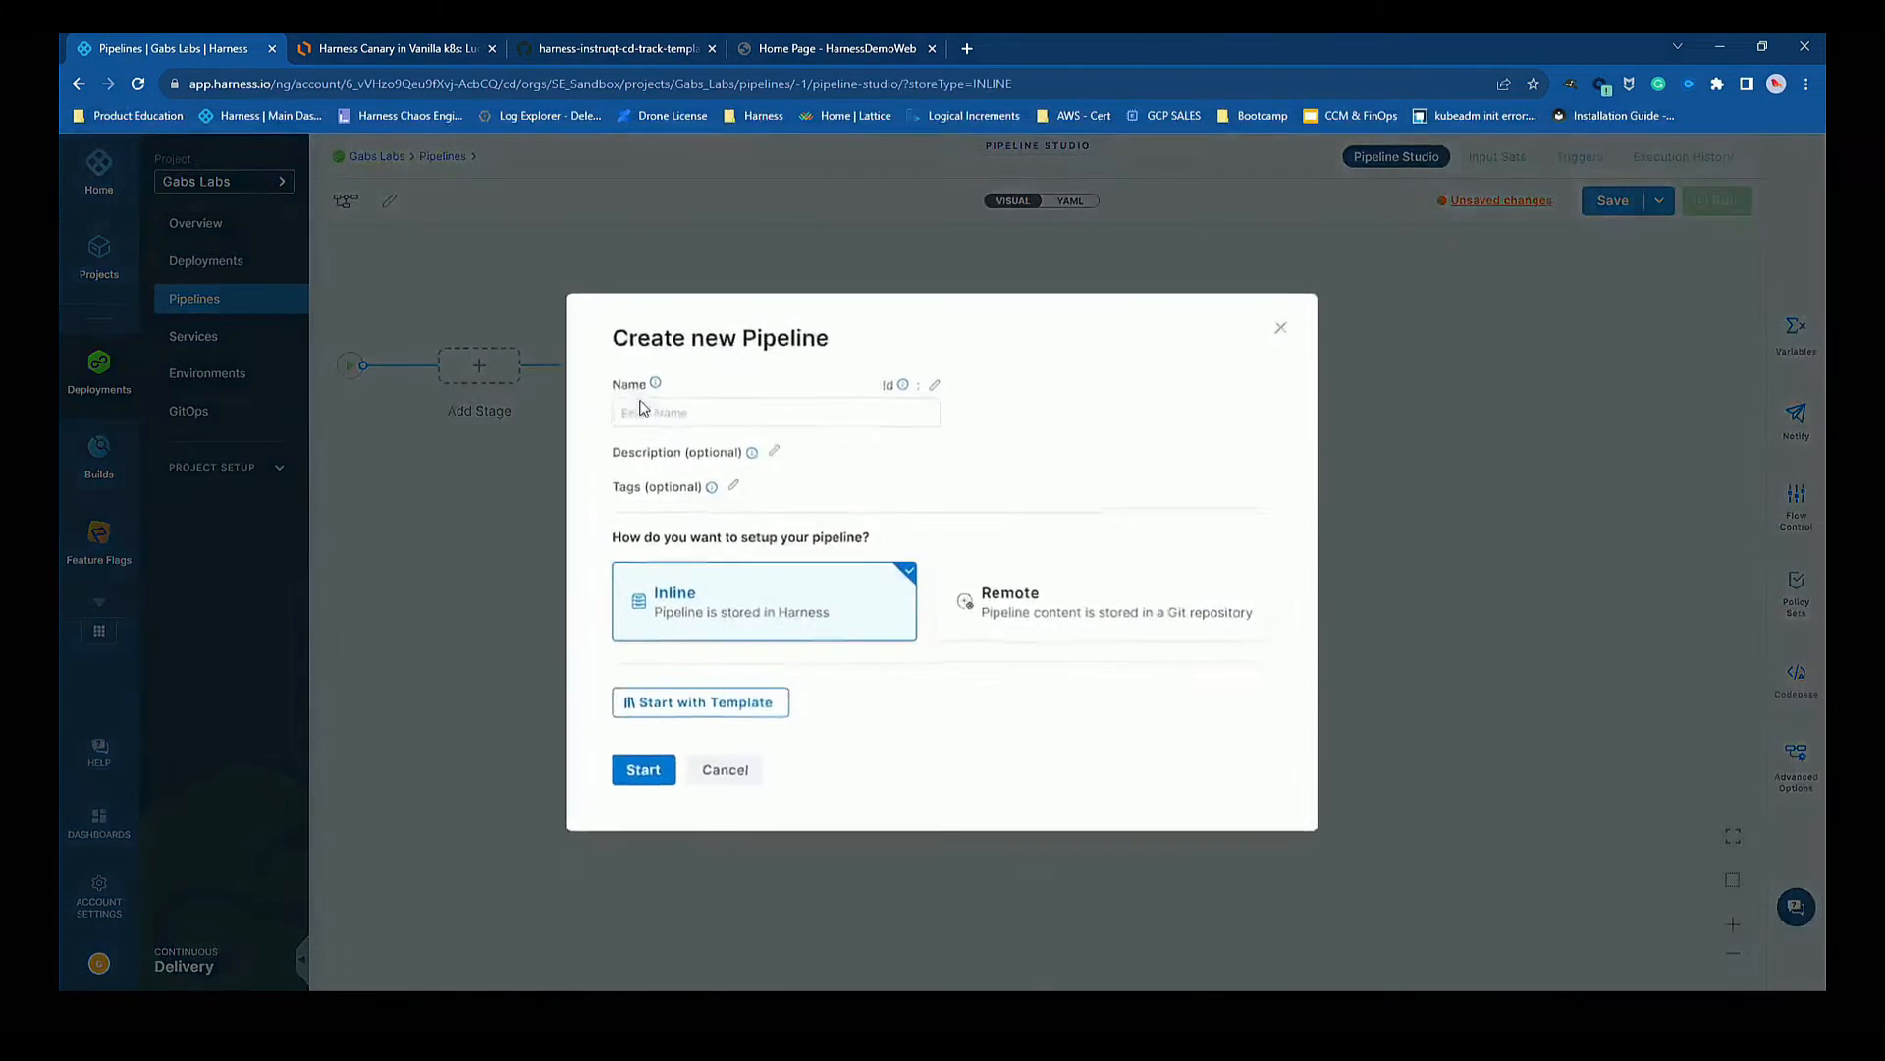
type("Canar")
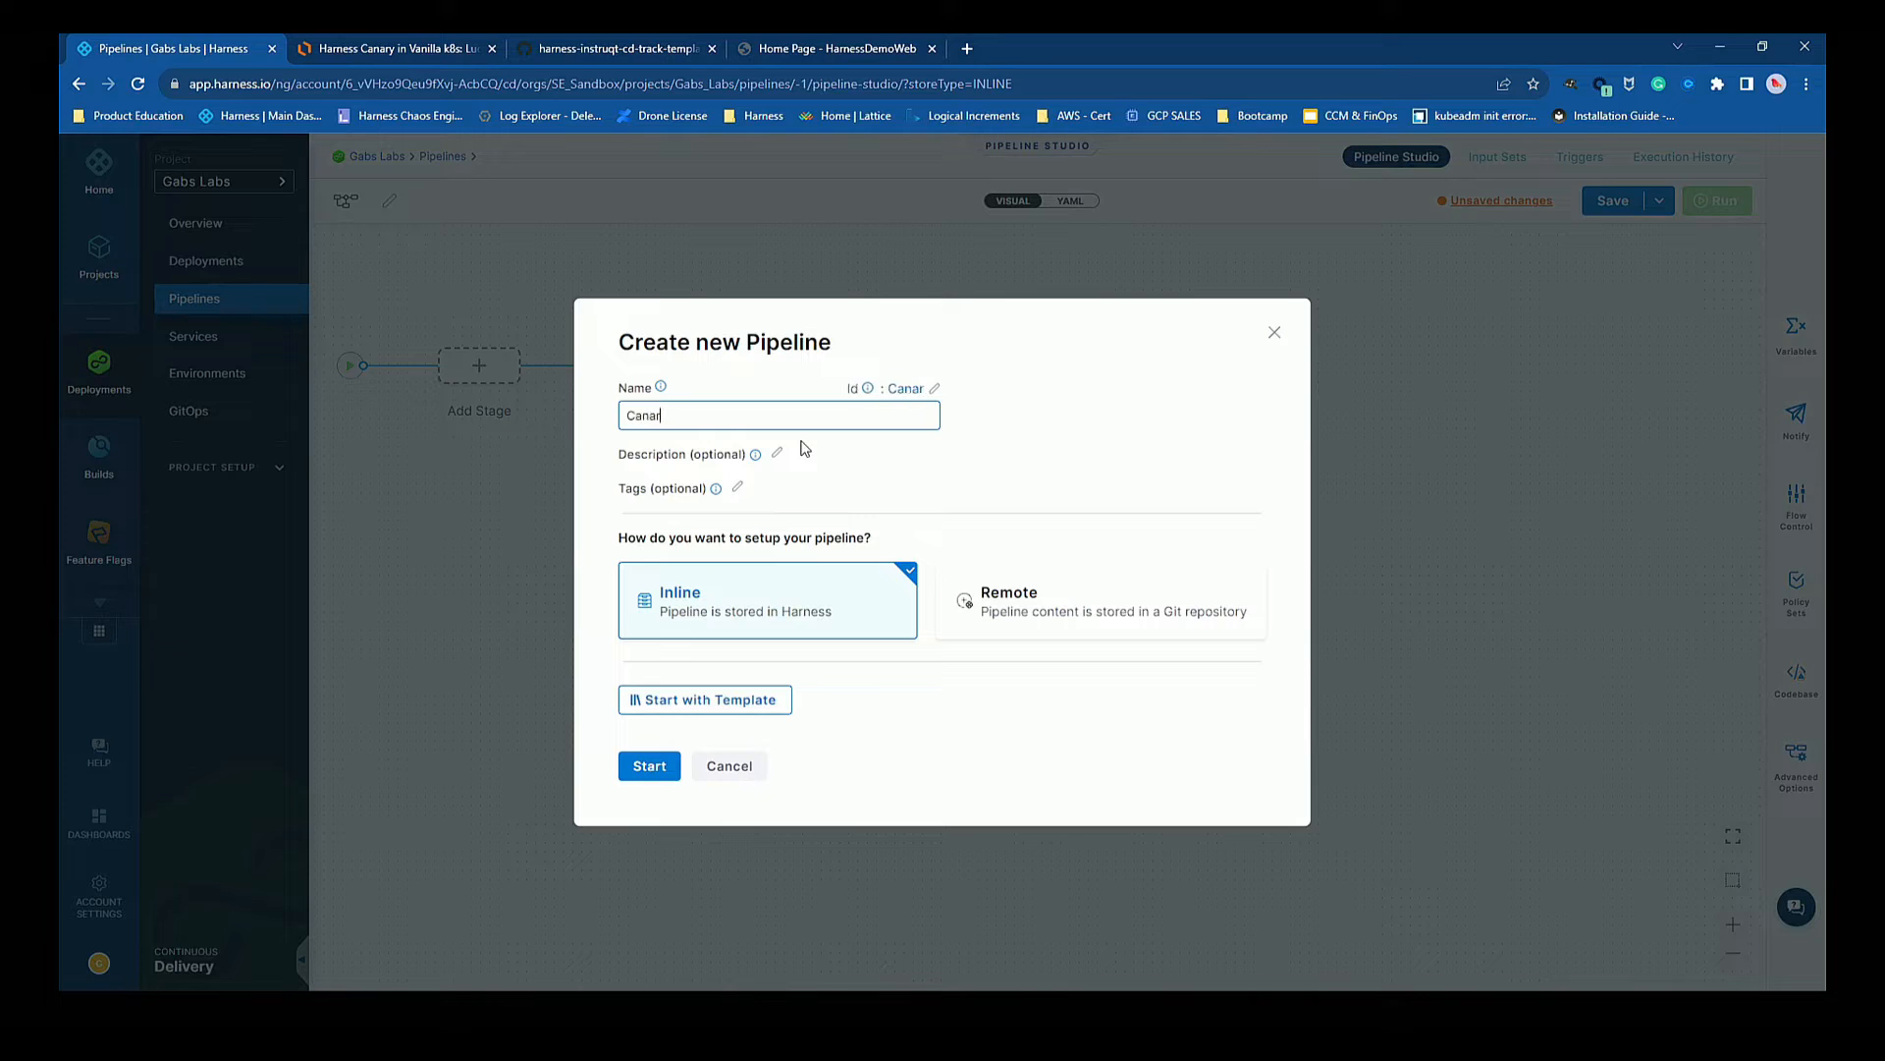
type("y Demo - k3s")
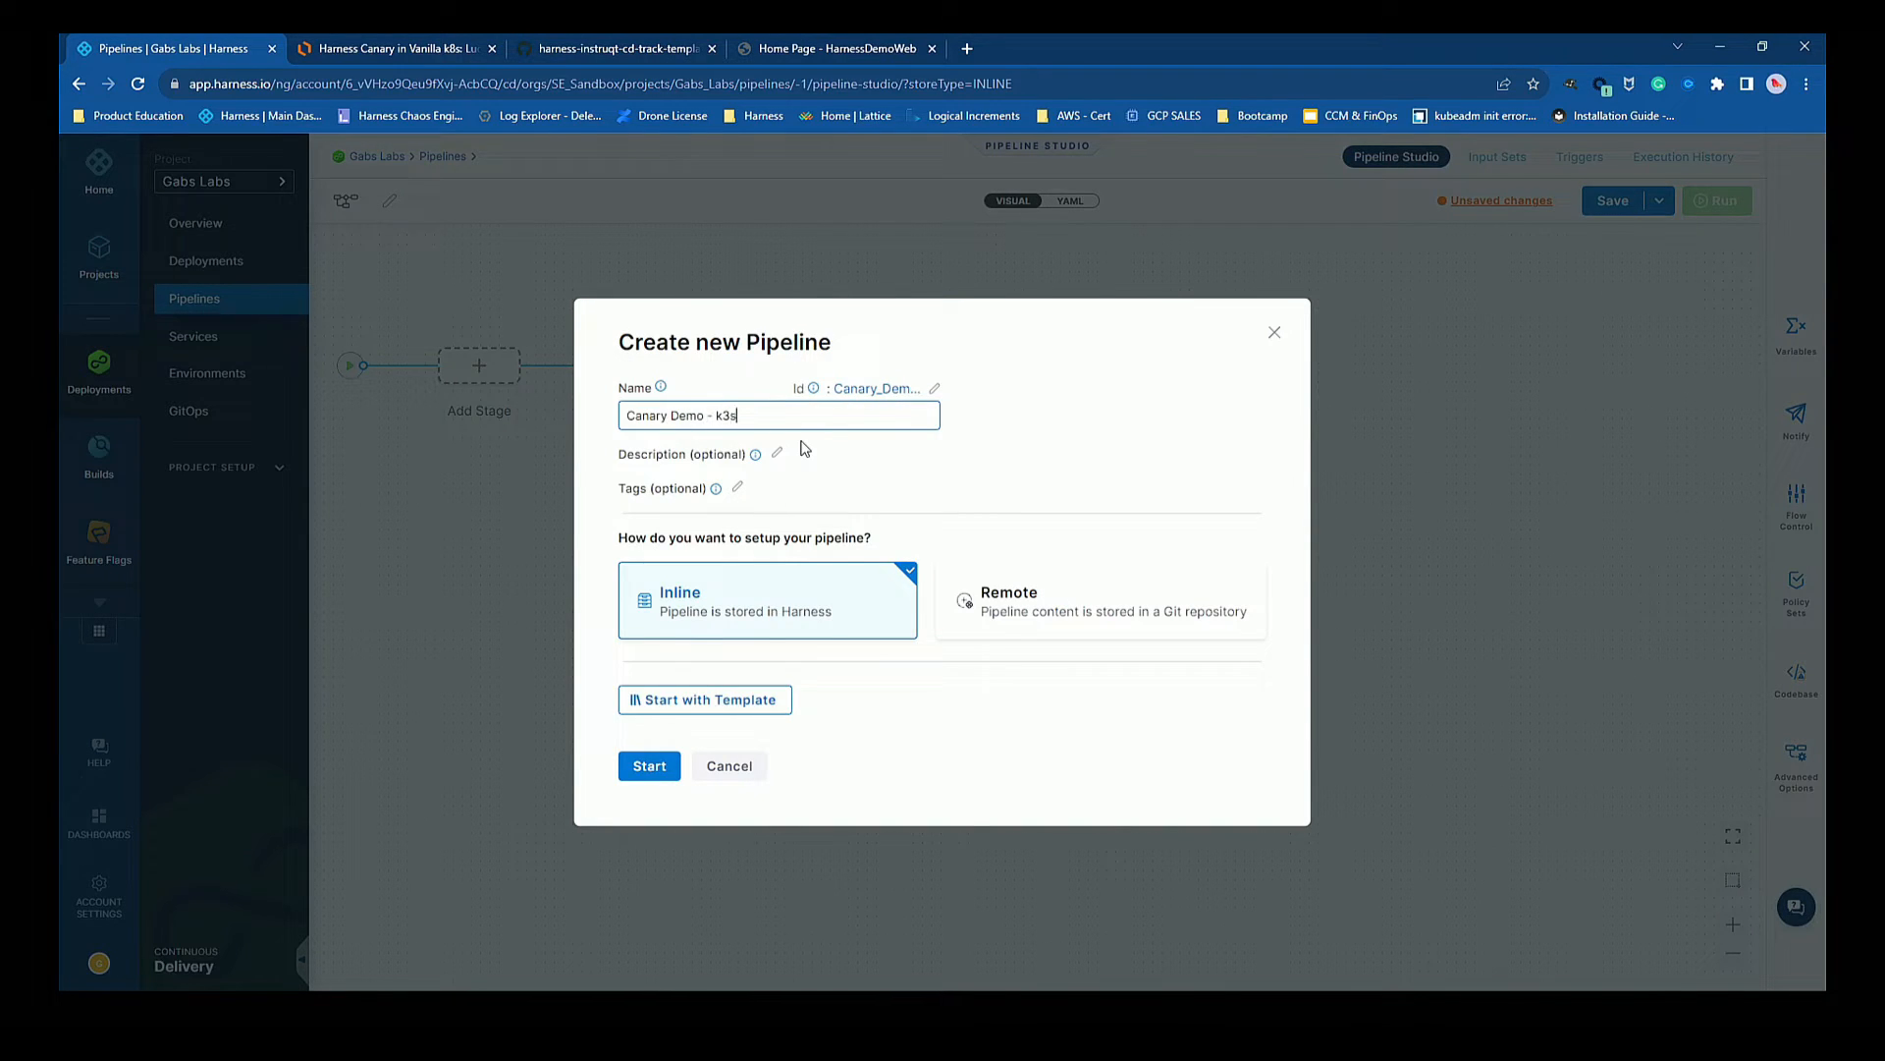
left_click(650, 765)
Add a Deploy stage named "Deploy to PRD" with the Kubernetes deployment type and set it up.
left_click(481, 367)
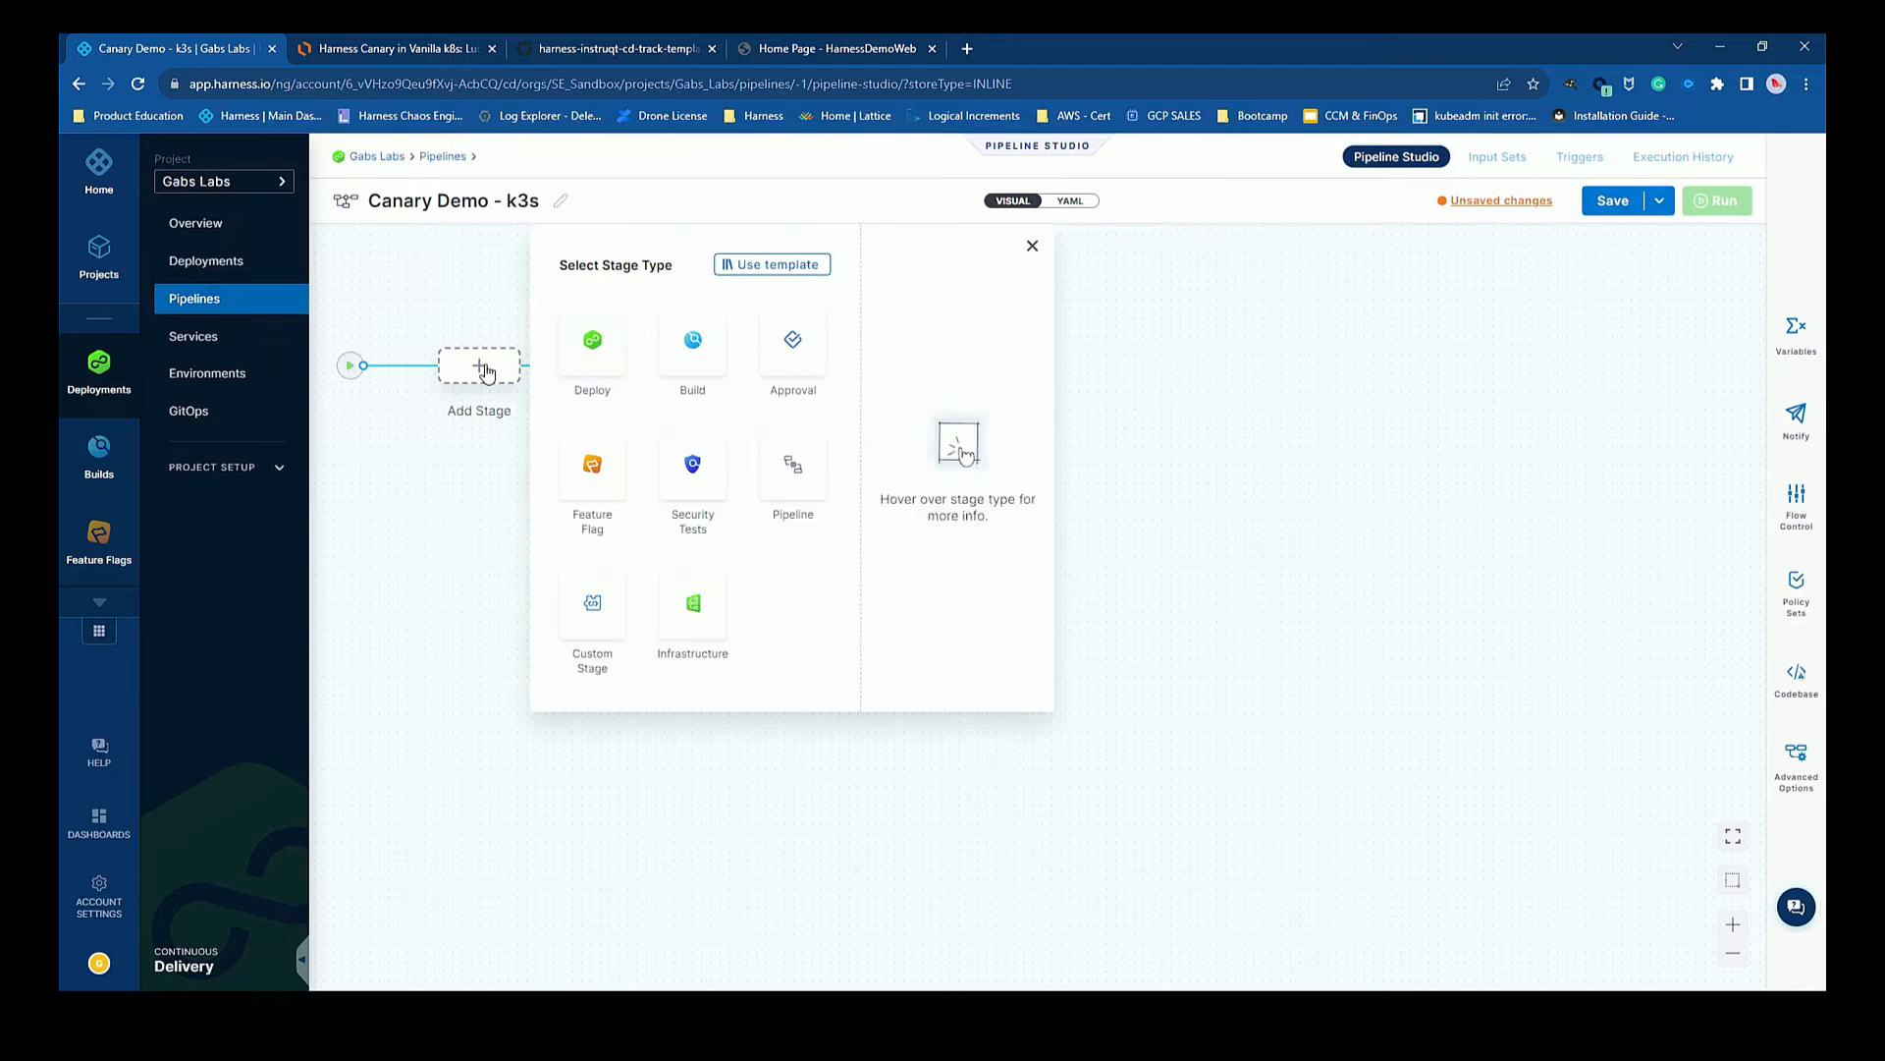
left_click(592, 343)
type("D")
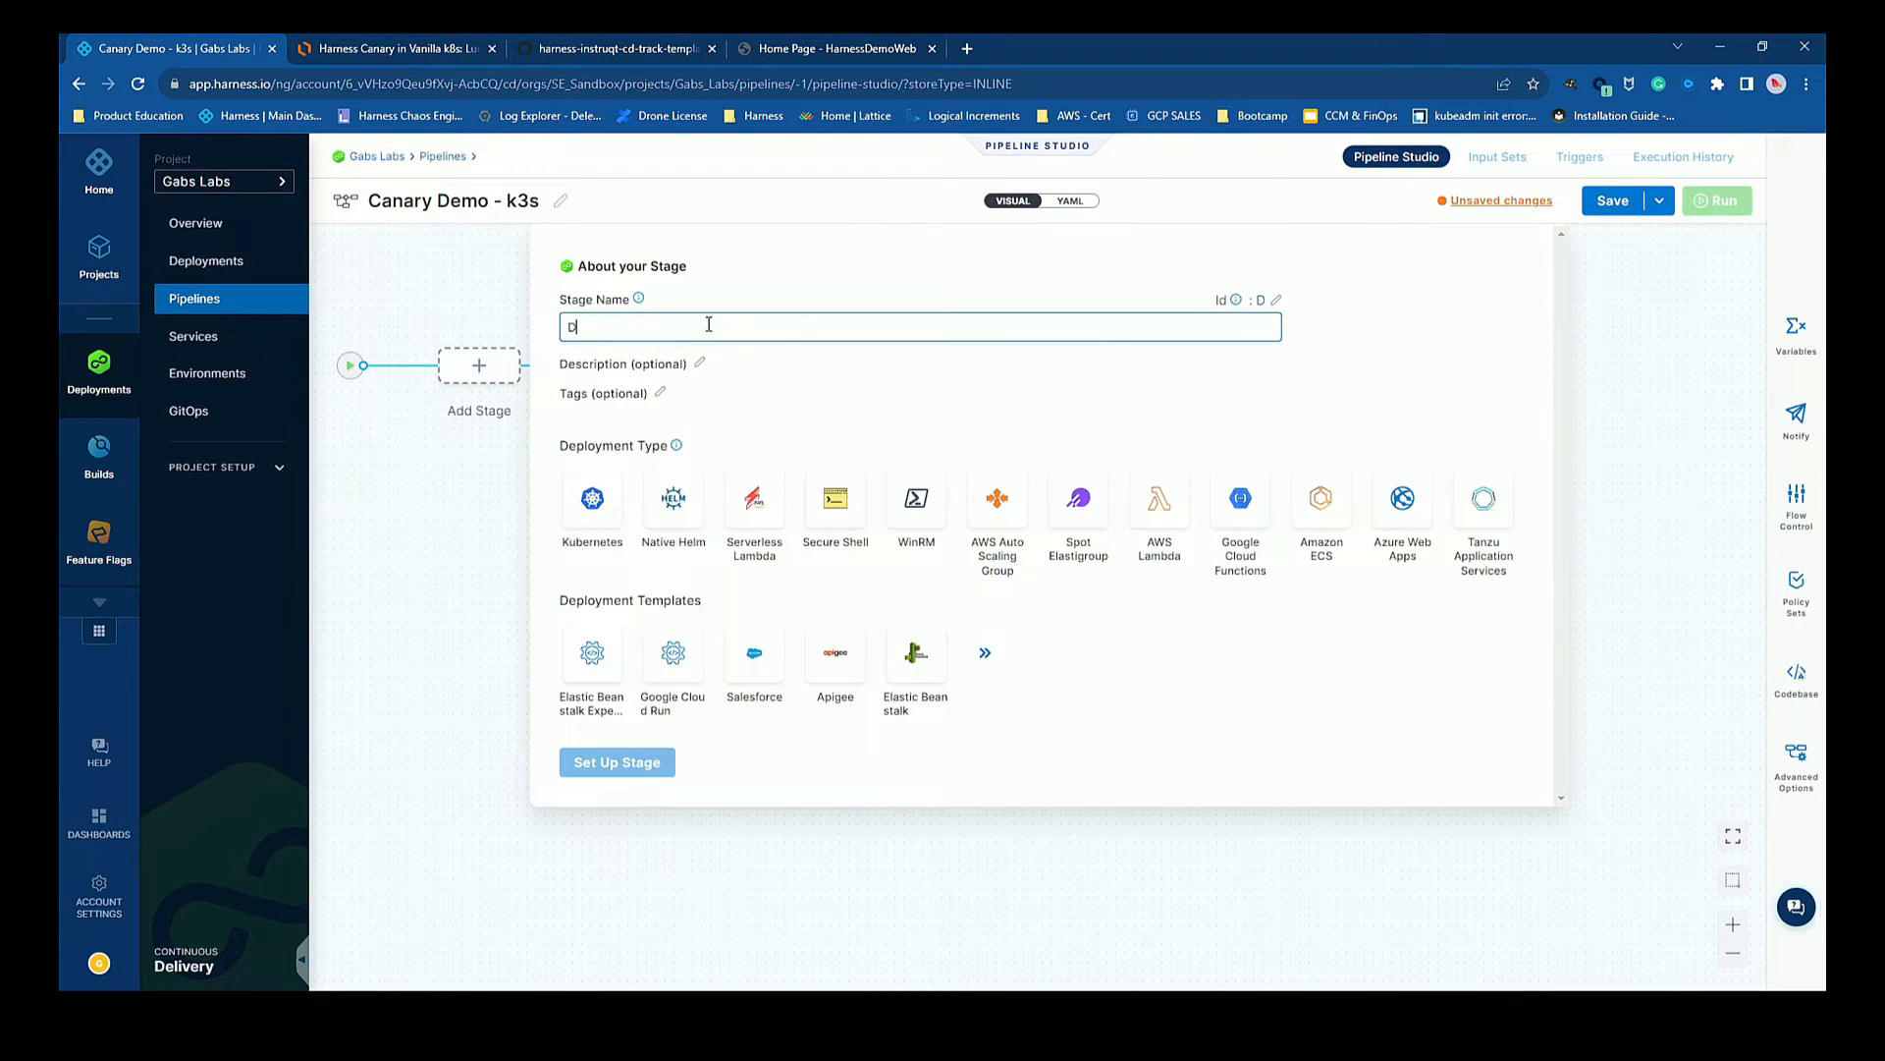
type("eploy to pPR")
key("BackSpace")
key("BackSpace")
key("BackSpace")
type("PRD")
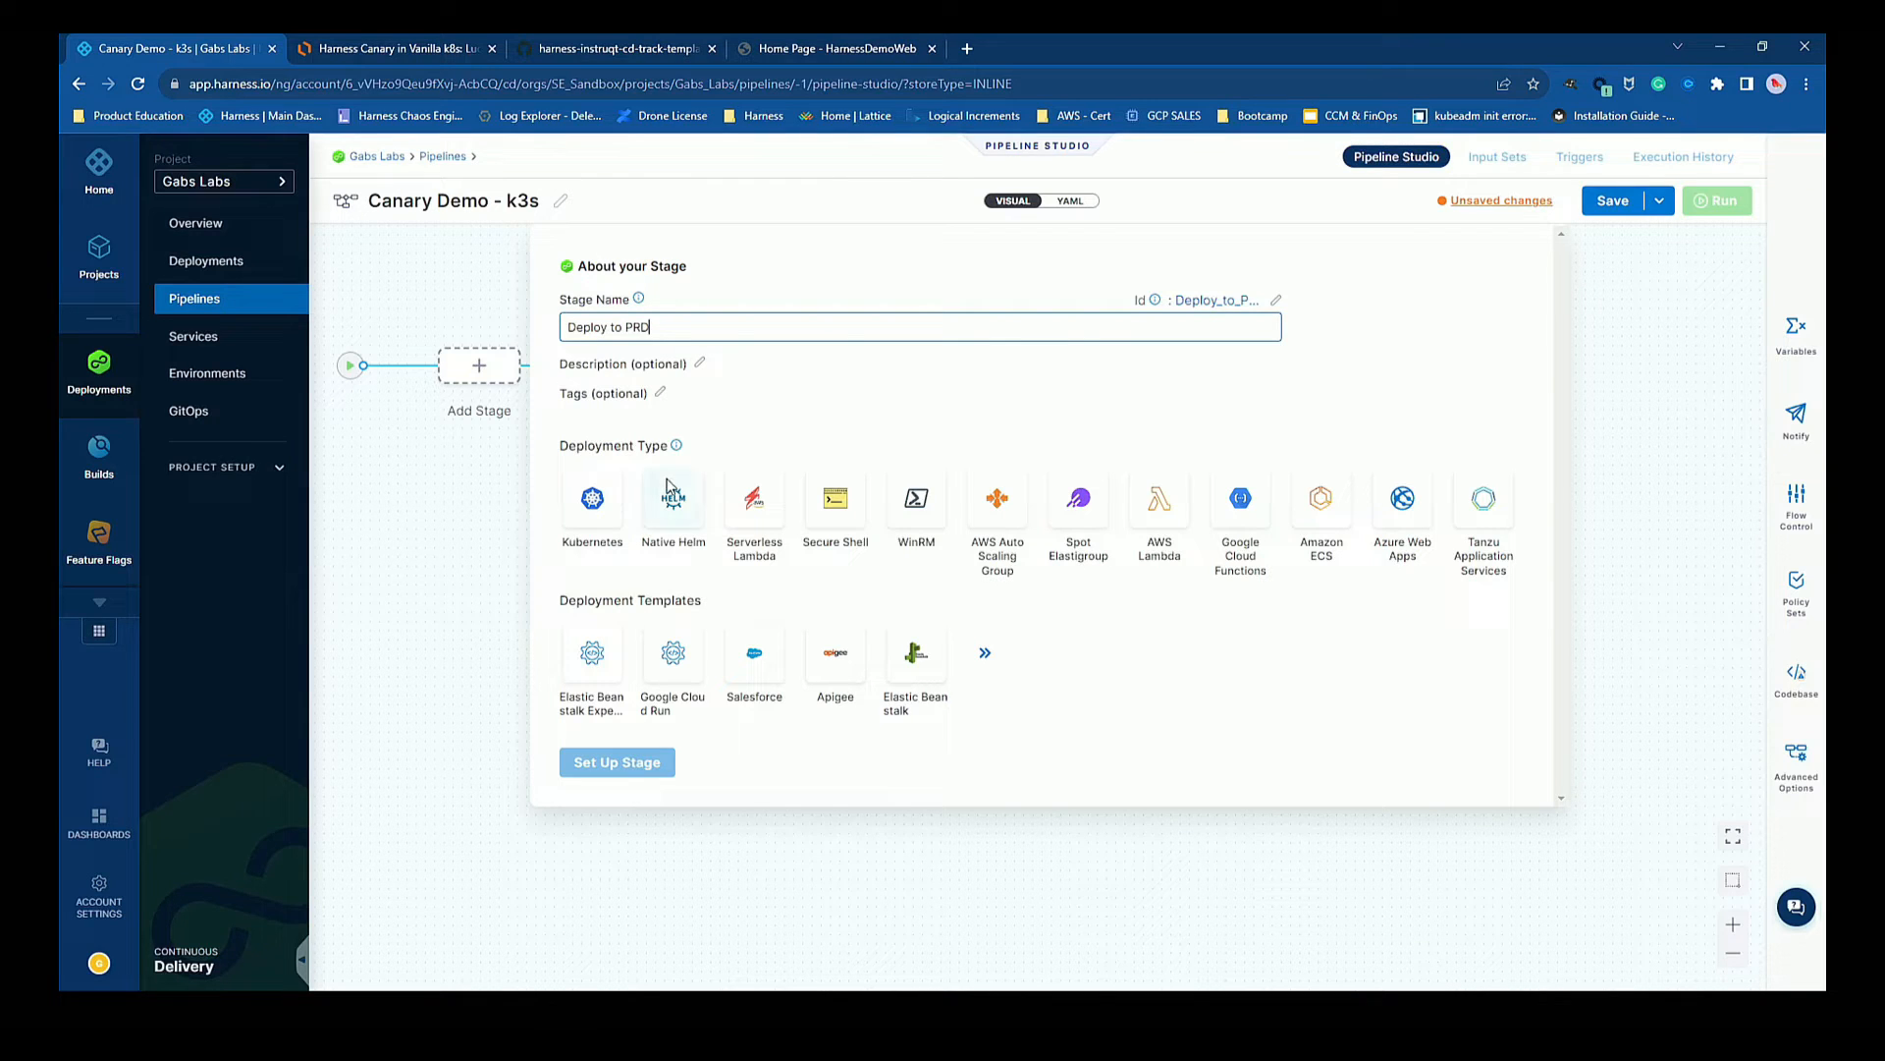
left_click_drag(646, 550, 688, 548)
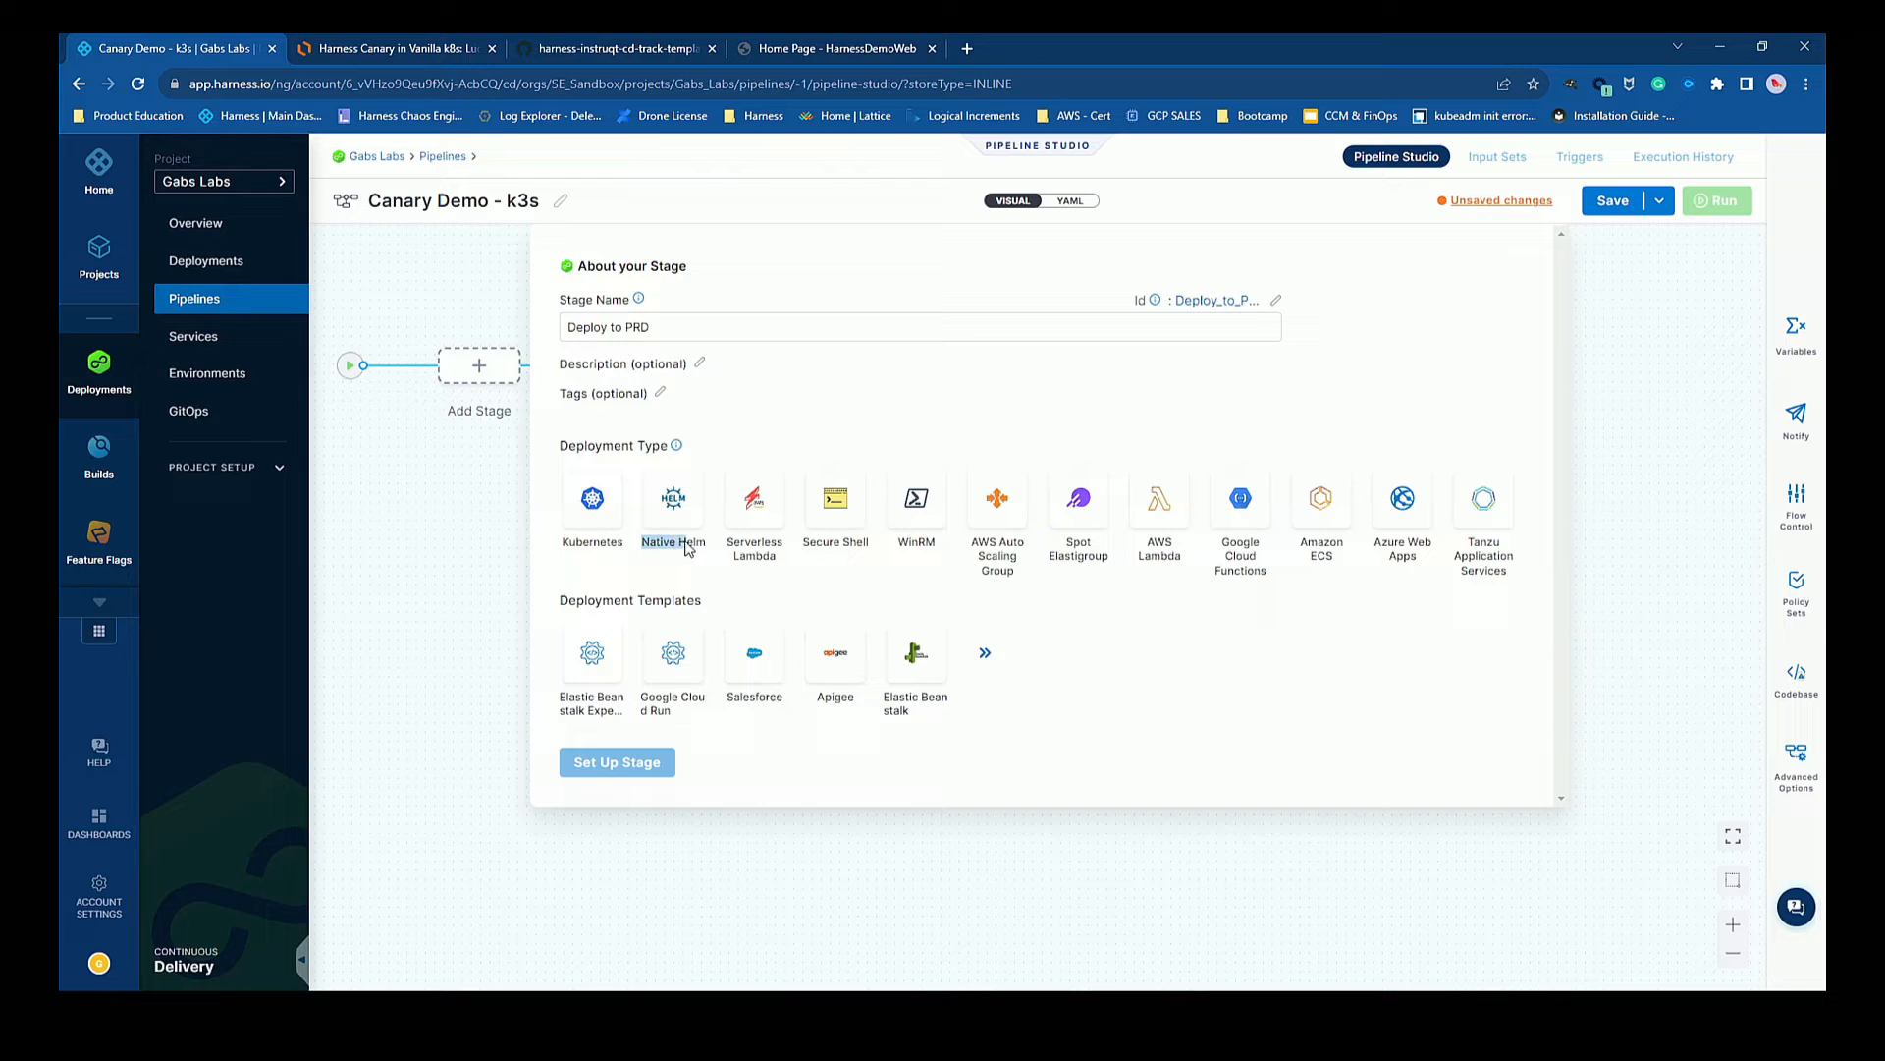
left_click(593, 498)
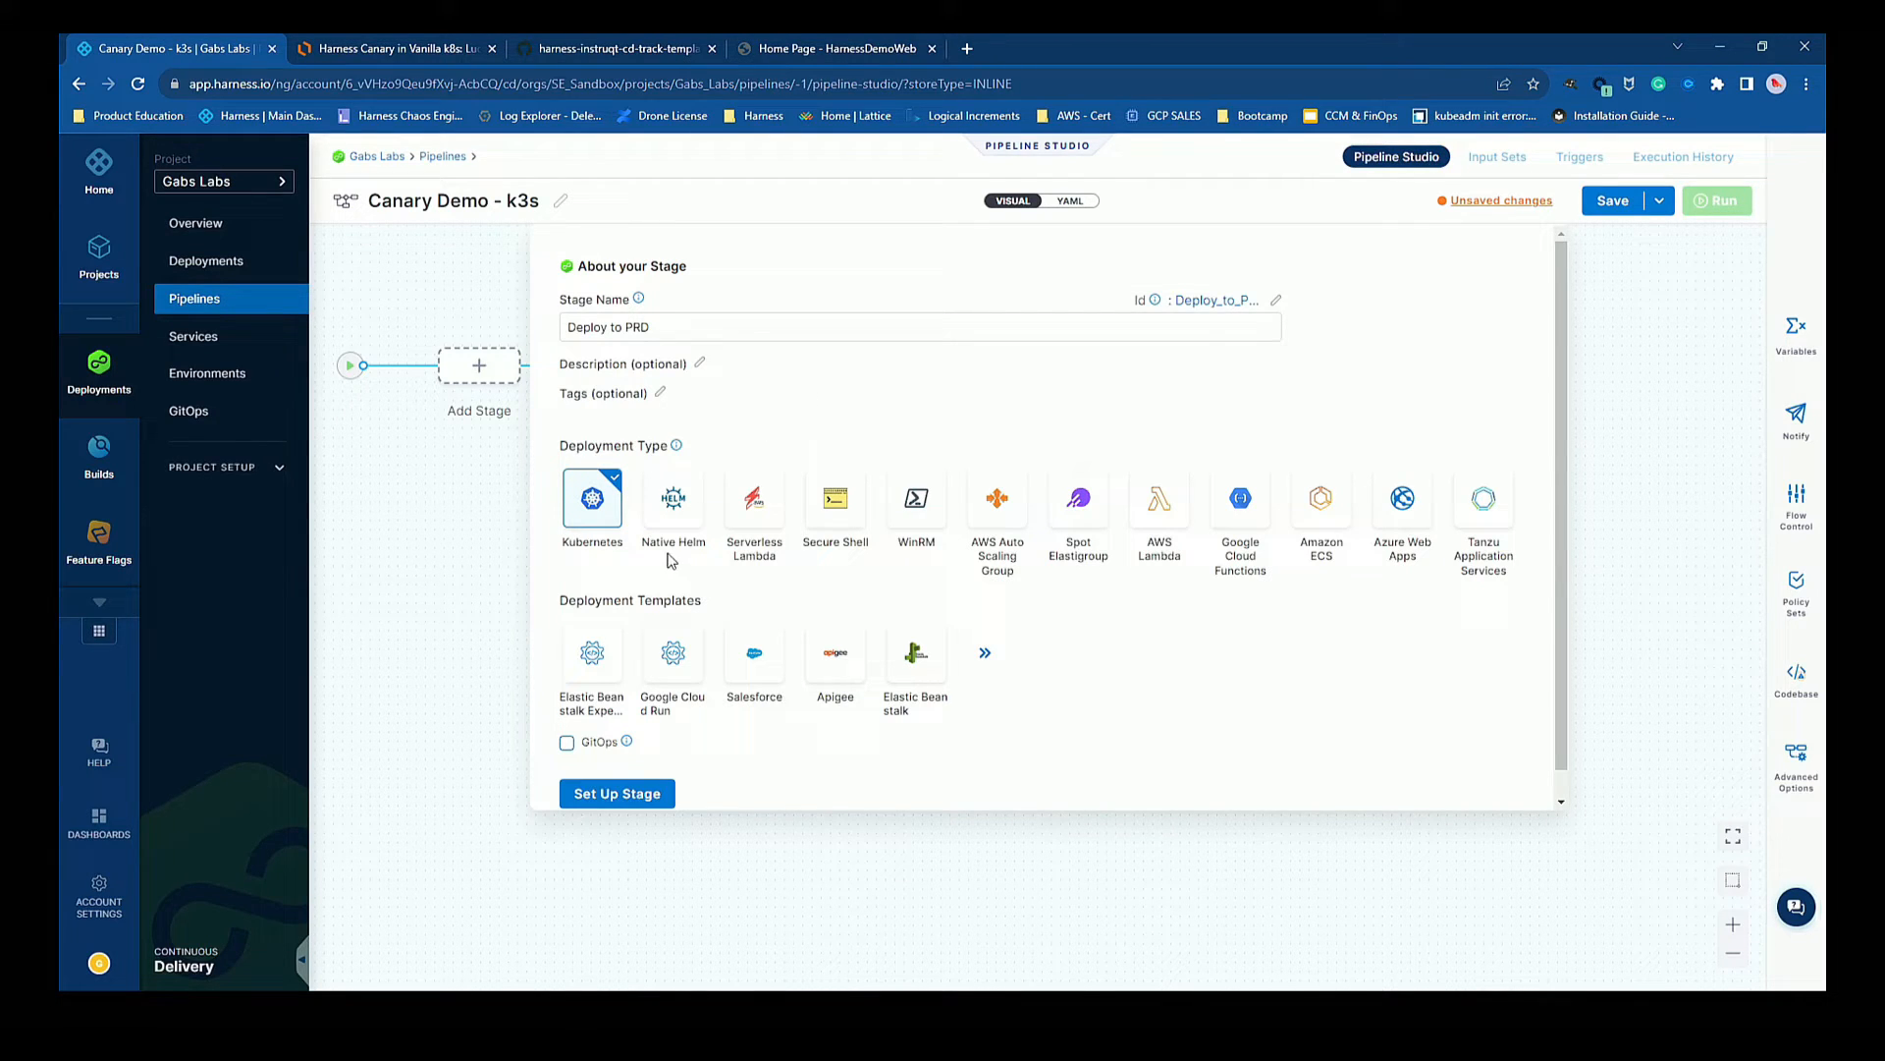
scroll(628, 746, "down", 1)
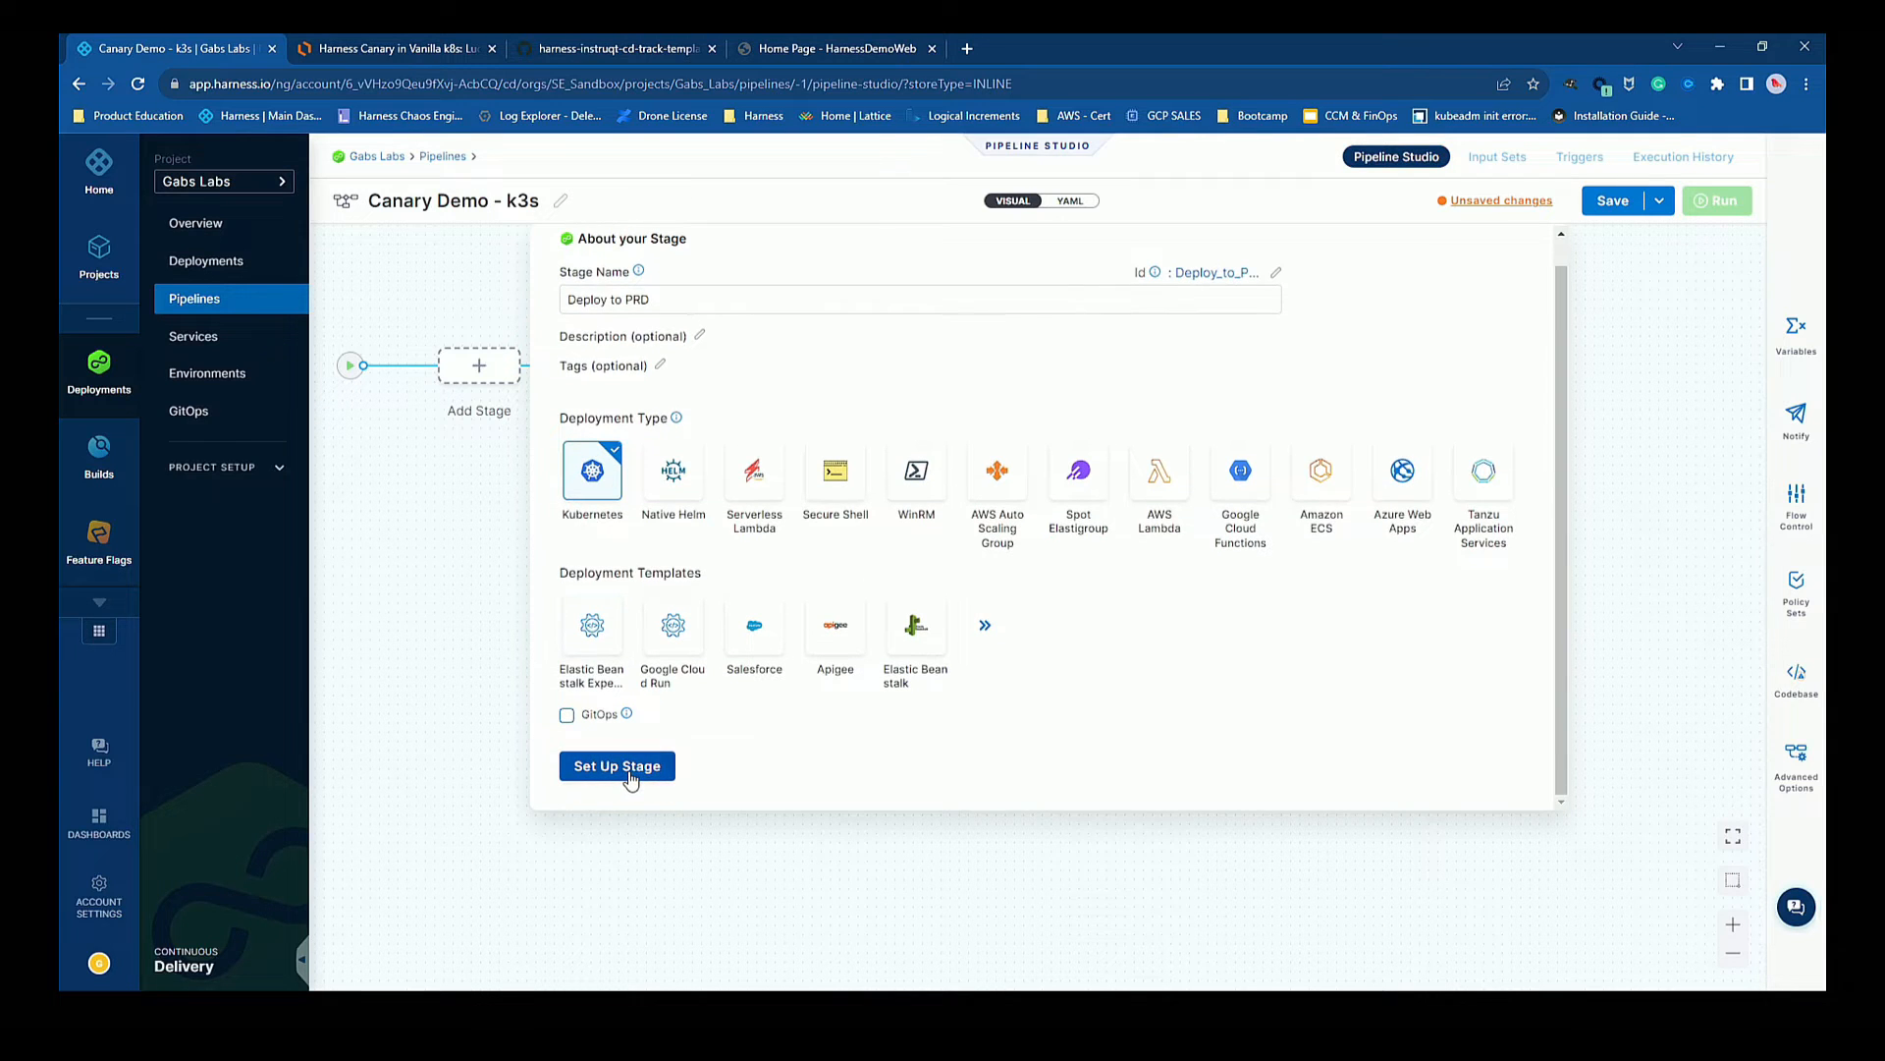
left_click(628, 766)
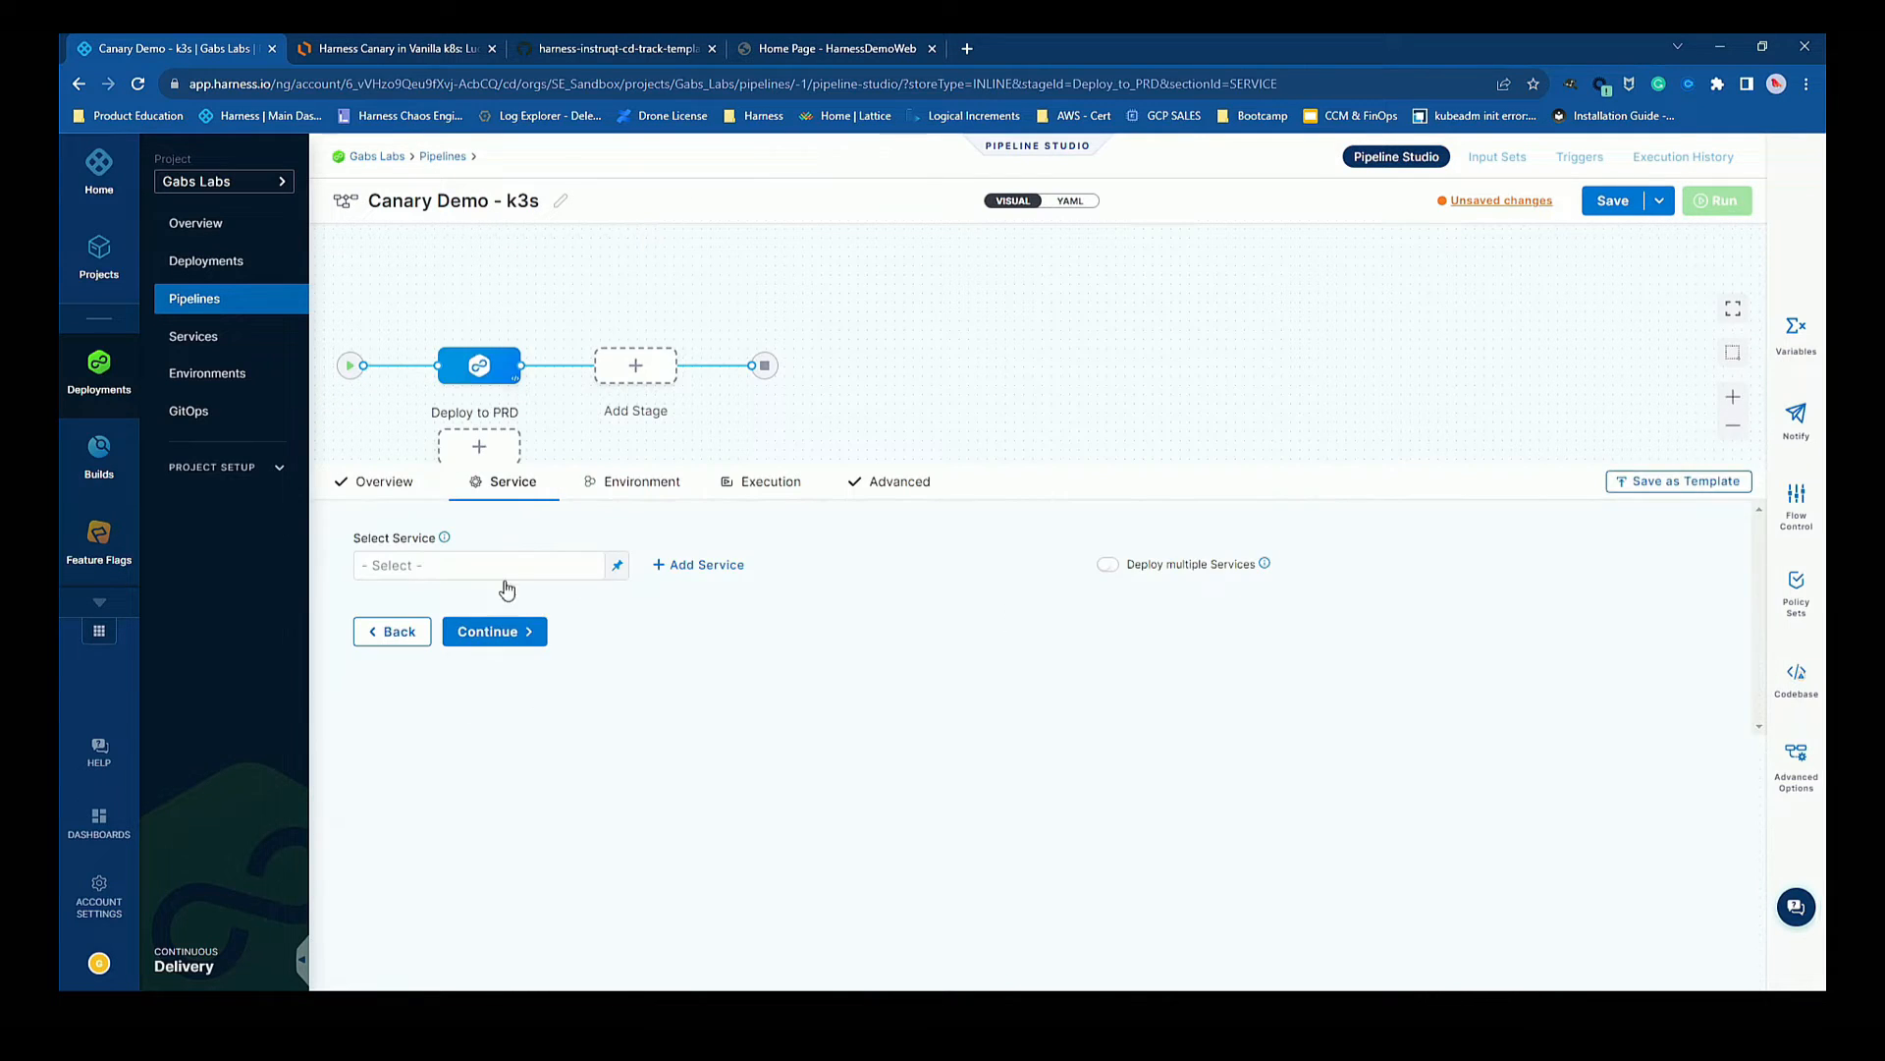
Select the existing project service java-demo for the Deploy to PRD stage.
left_click(505, 578)
left_click(709, 444)
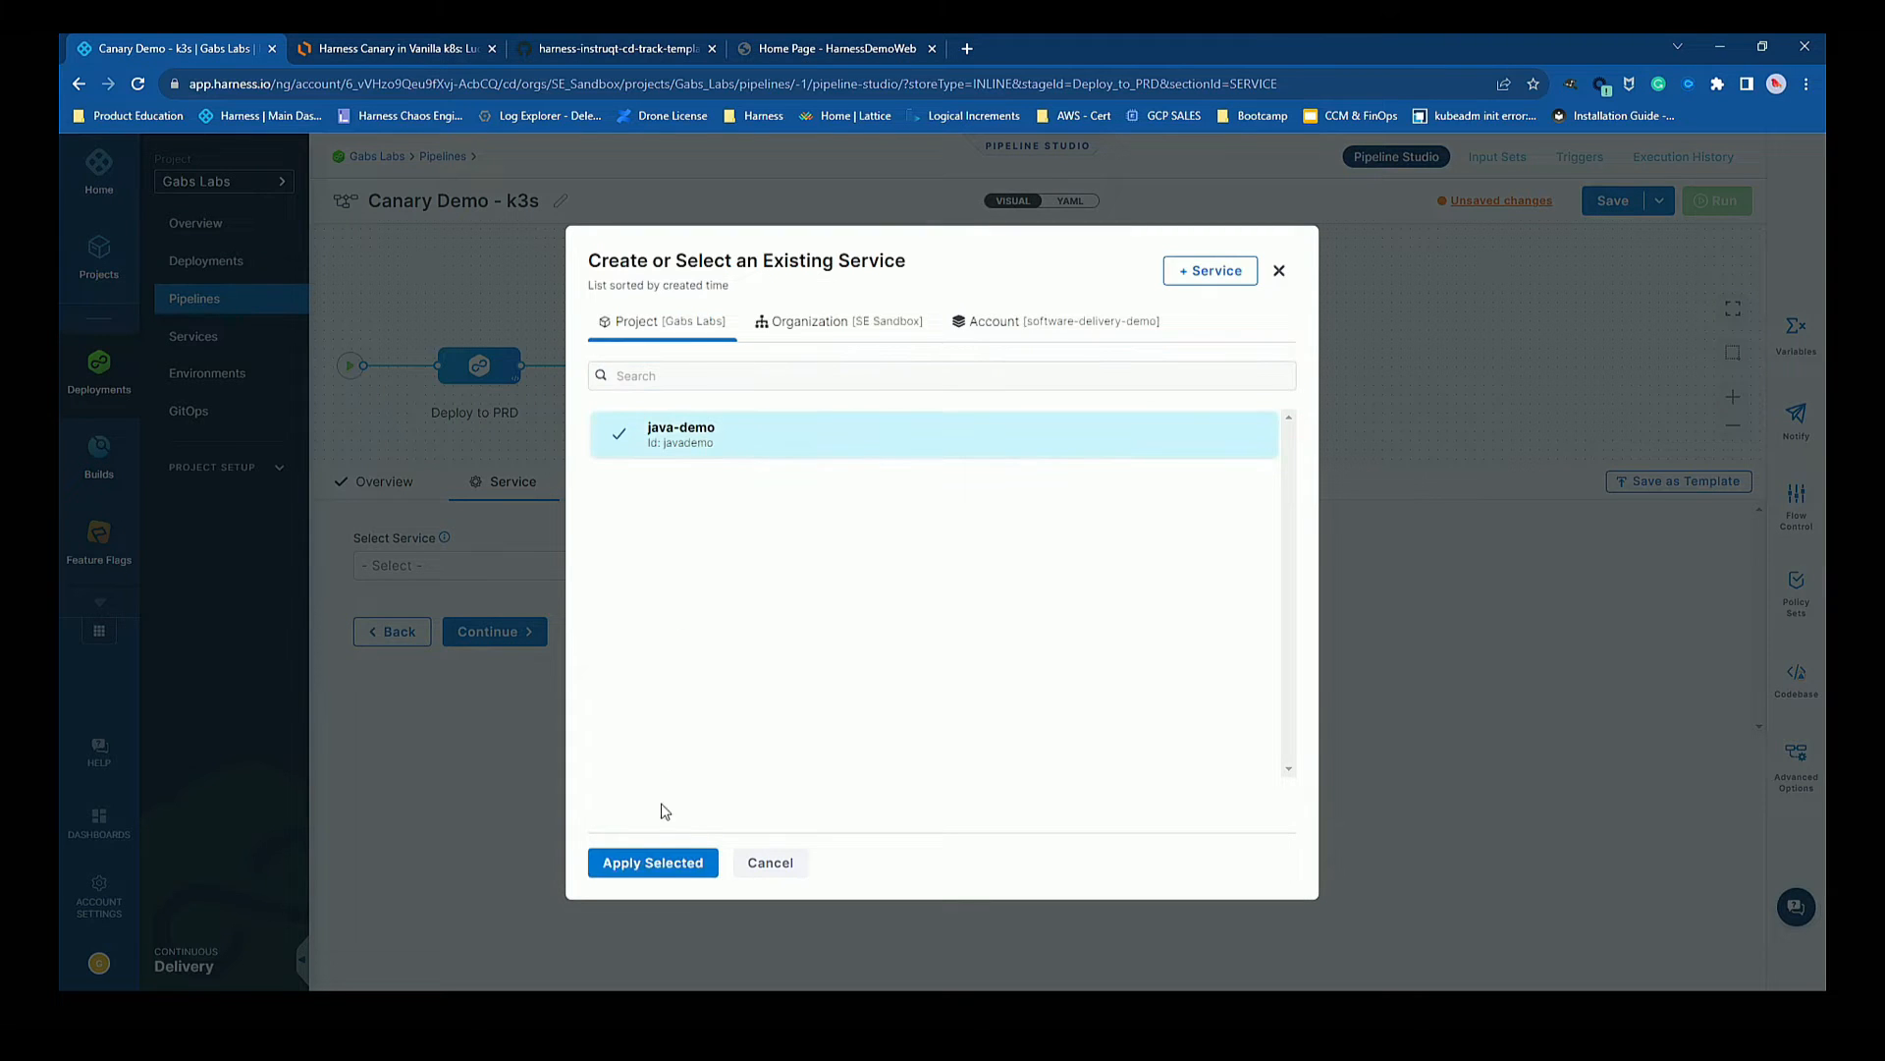
left_click(668, 865)
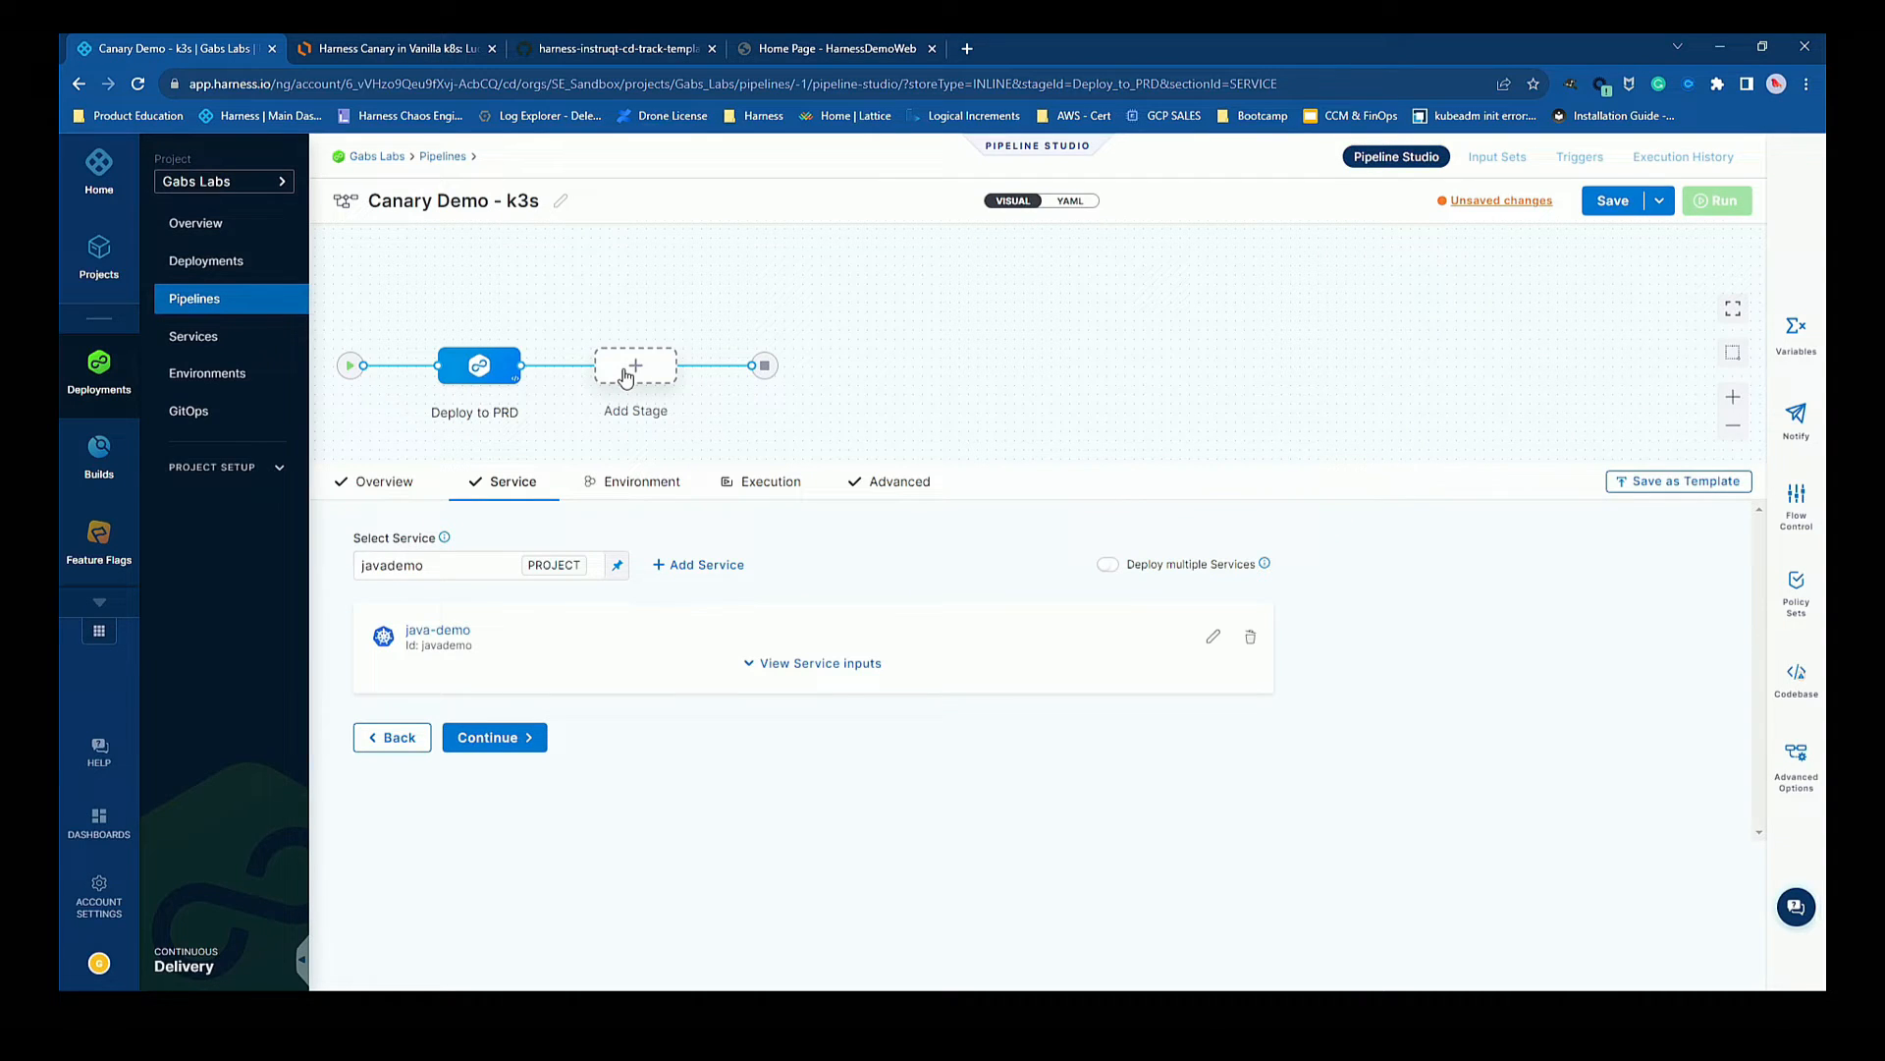
View the harness-demo folder in the harness-instruqt-cd-track-templates GitHub repository and return to the Harness pipeline.
left_click(619, 49)
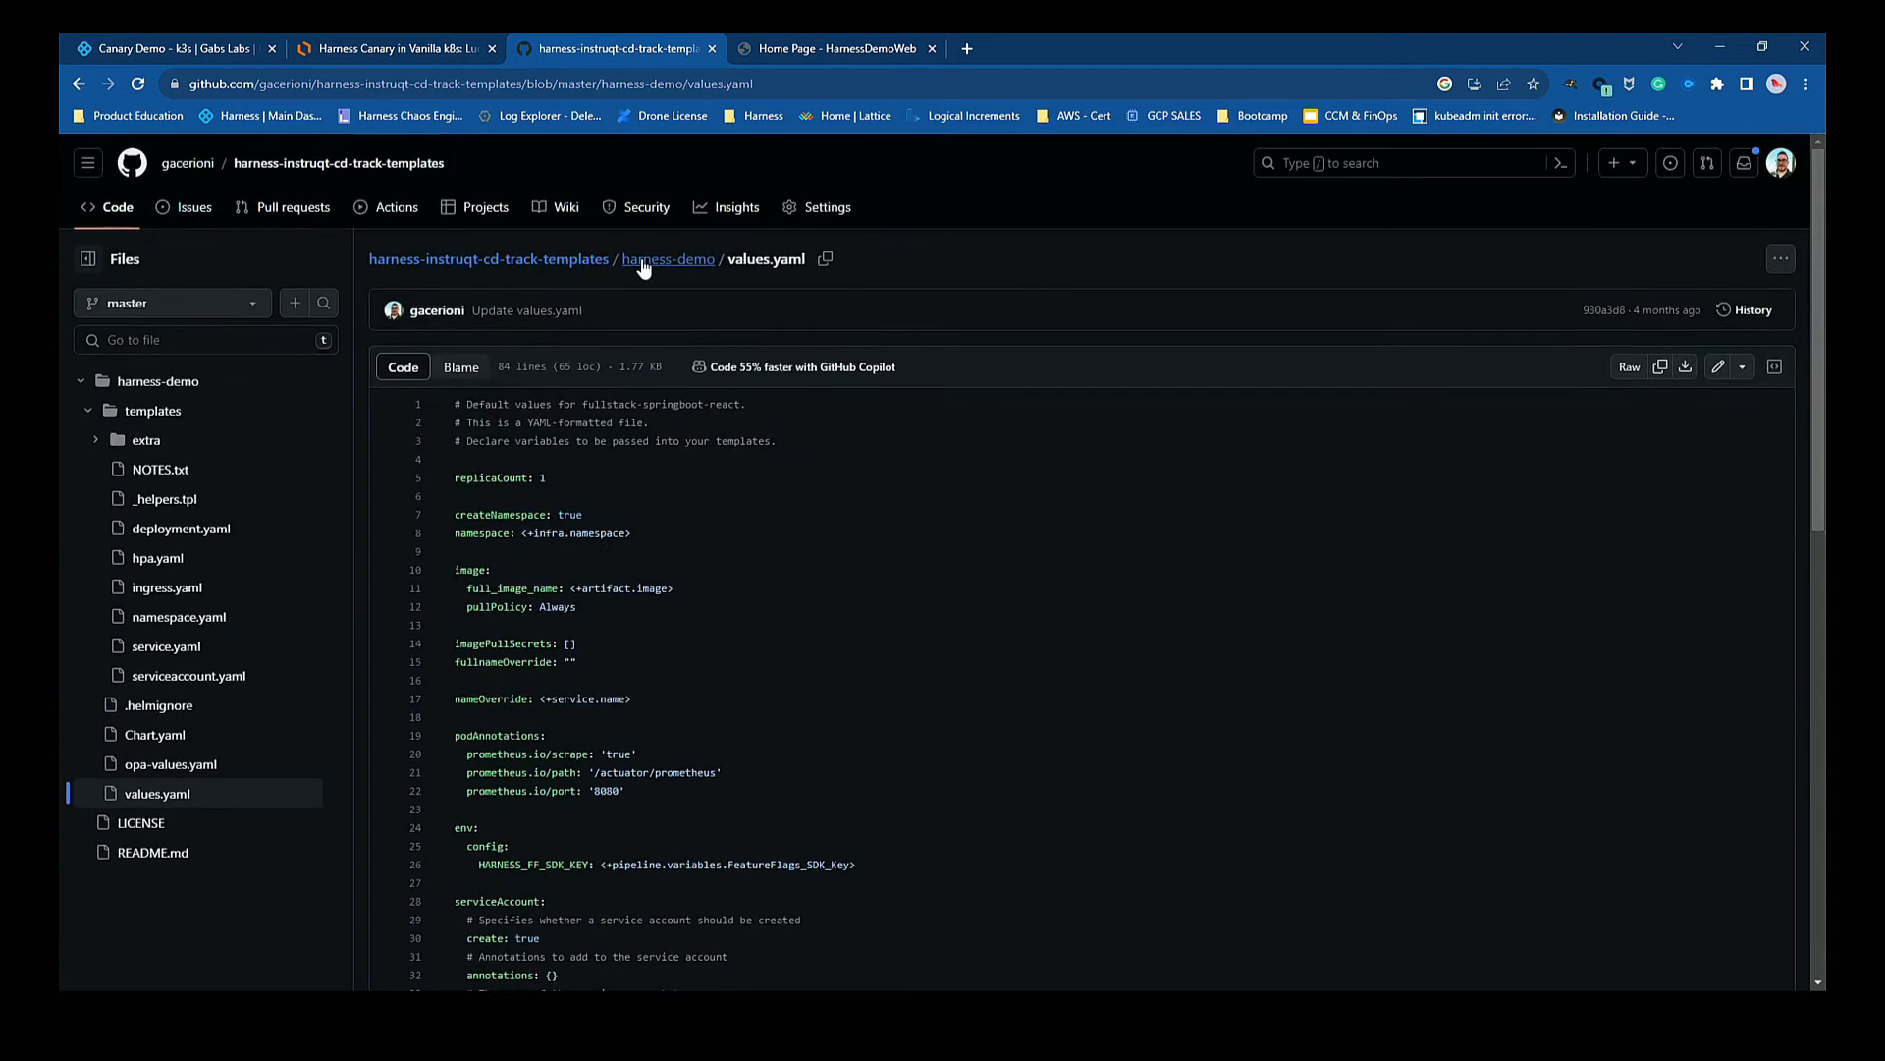
left_click(648, 260)
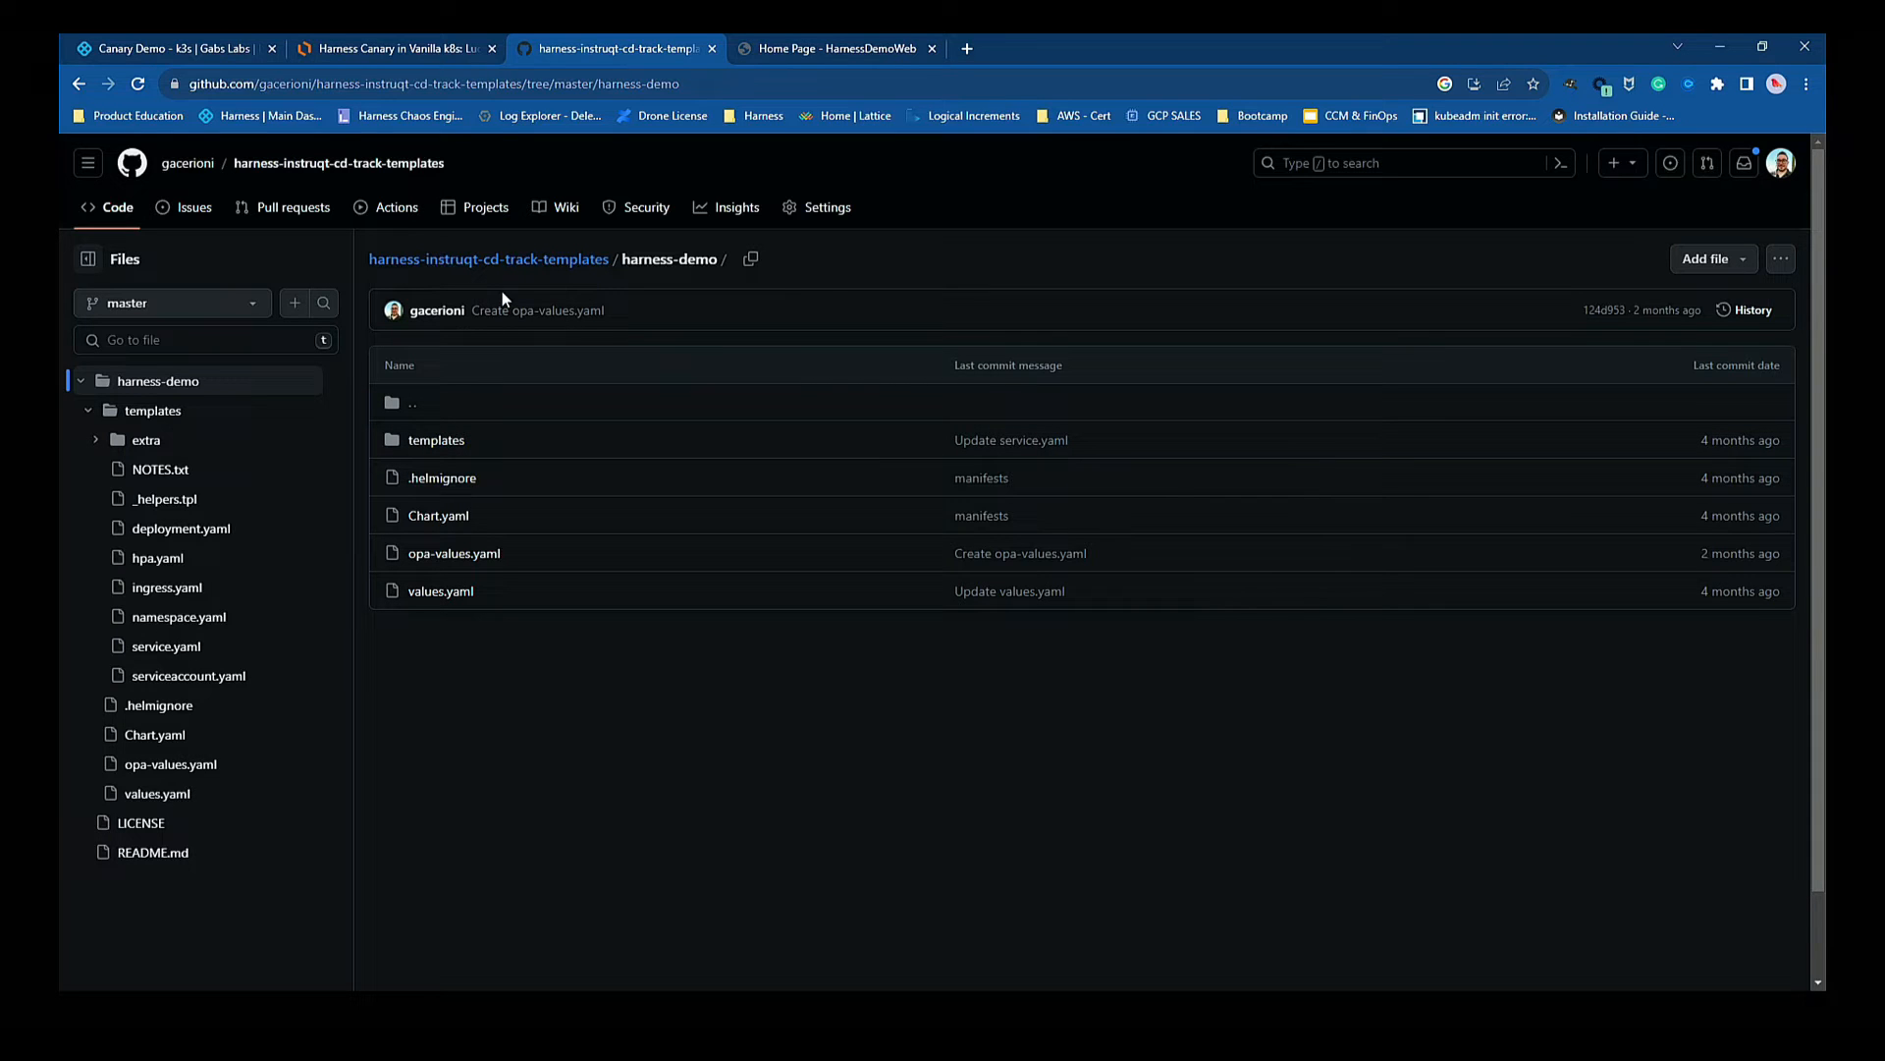
left_click(173, 44)
left_click(550, 1006)
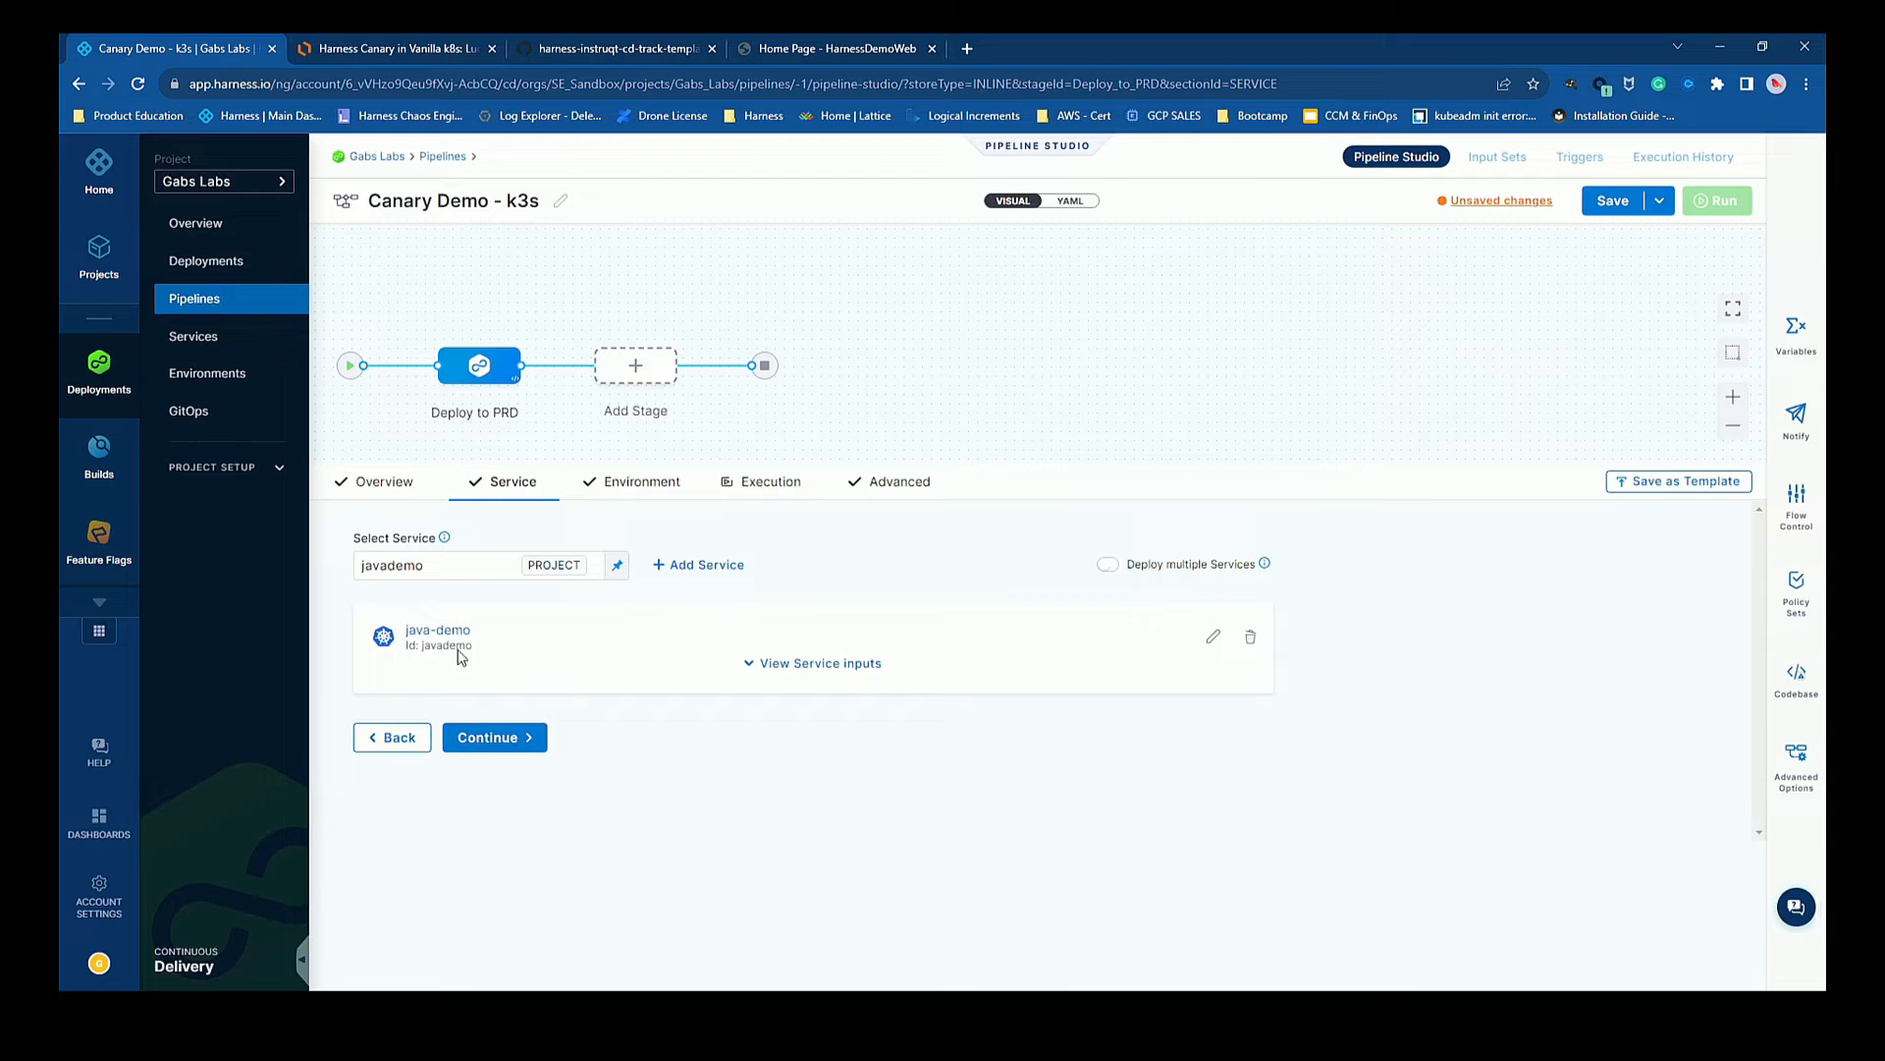
Continue to the stage's environment settings, inspect the k3s-cluster infrastructure's connector and namespace, and close it without saving.
left_click(505, 743)
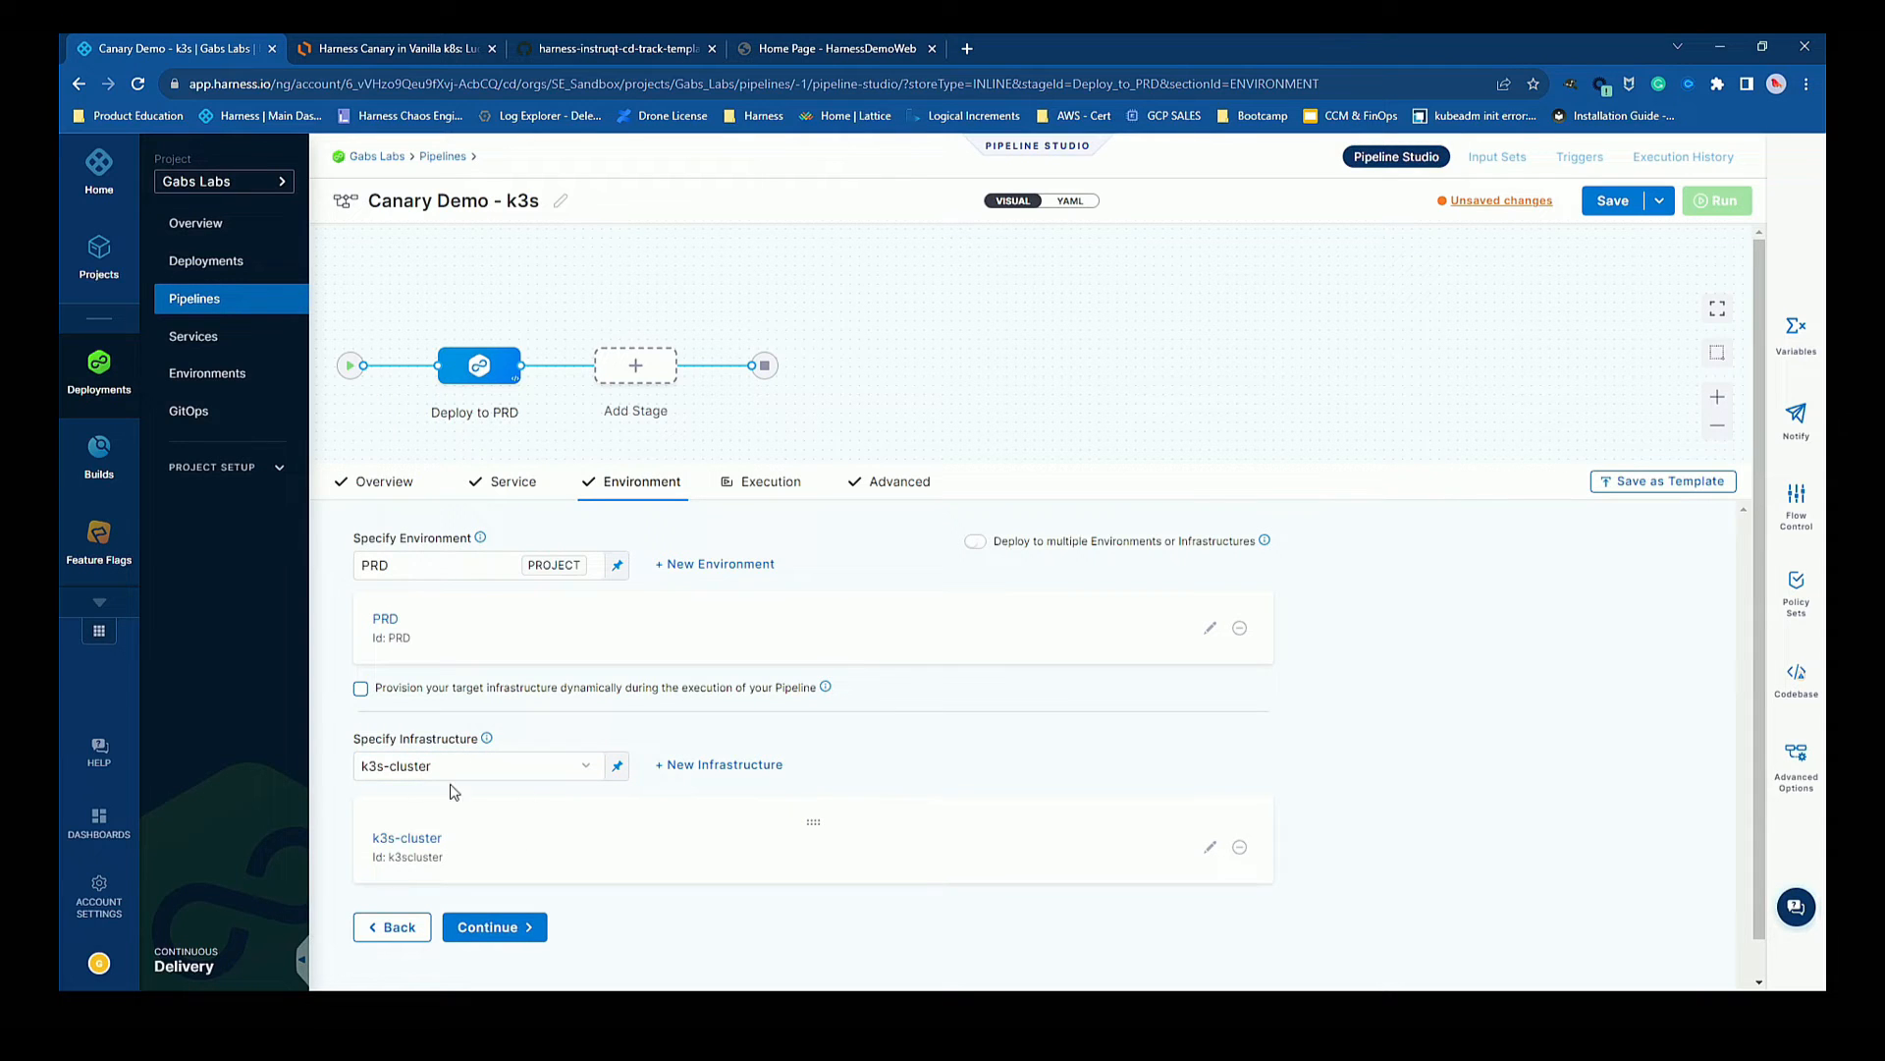
left_click(1210, 848)
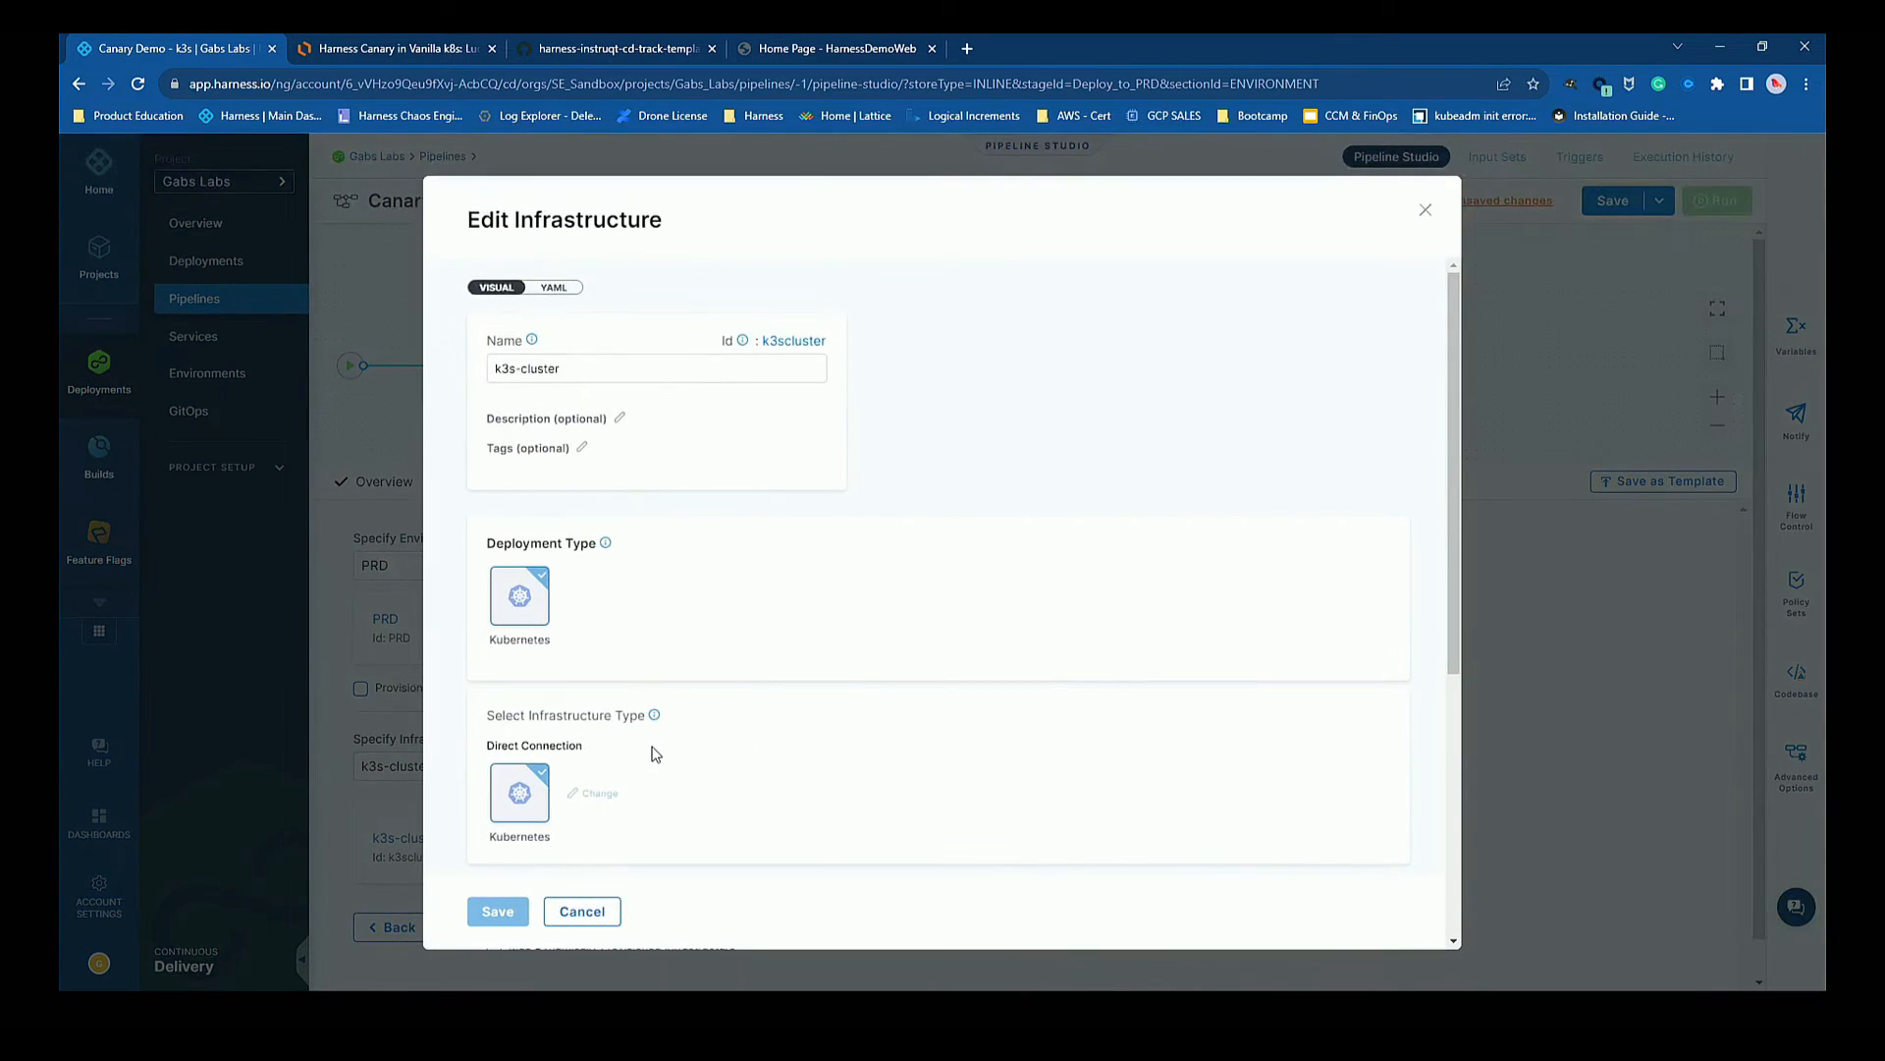
scroll(655, 757, "down", 5)
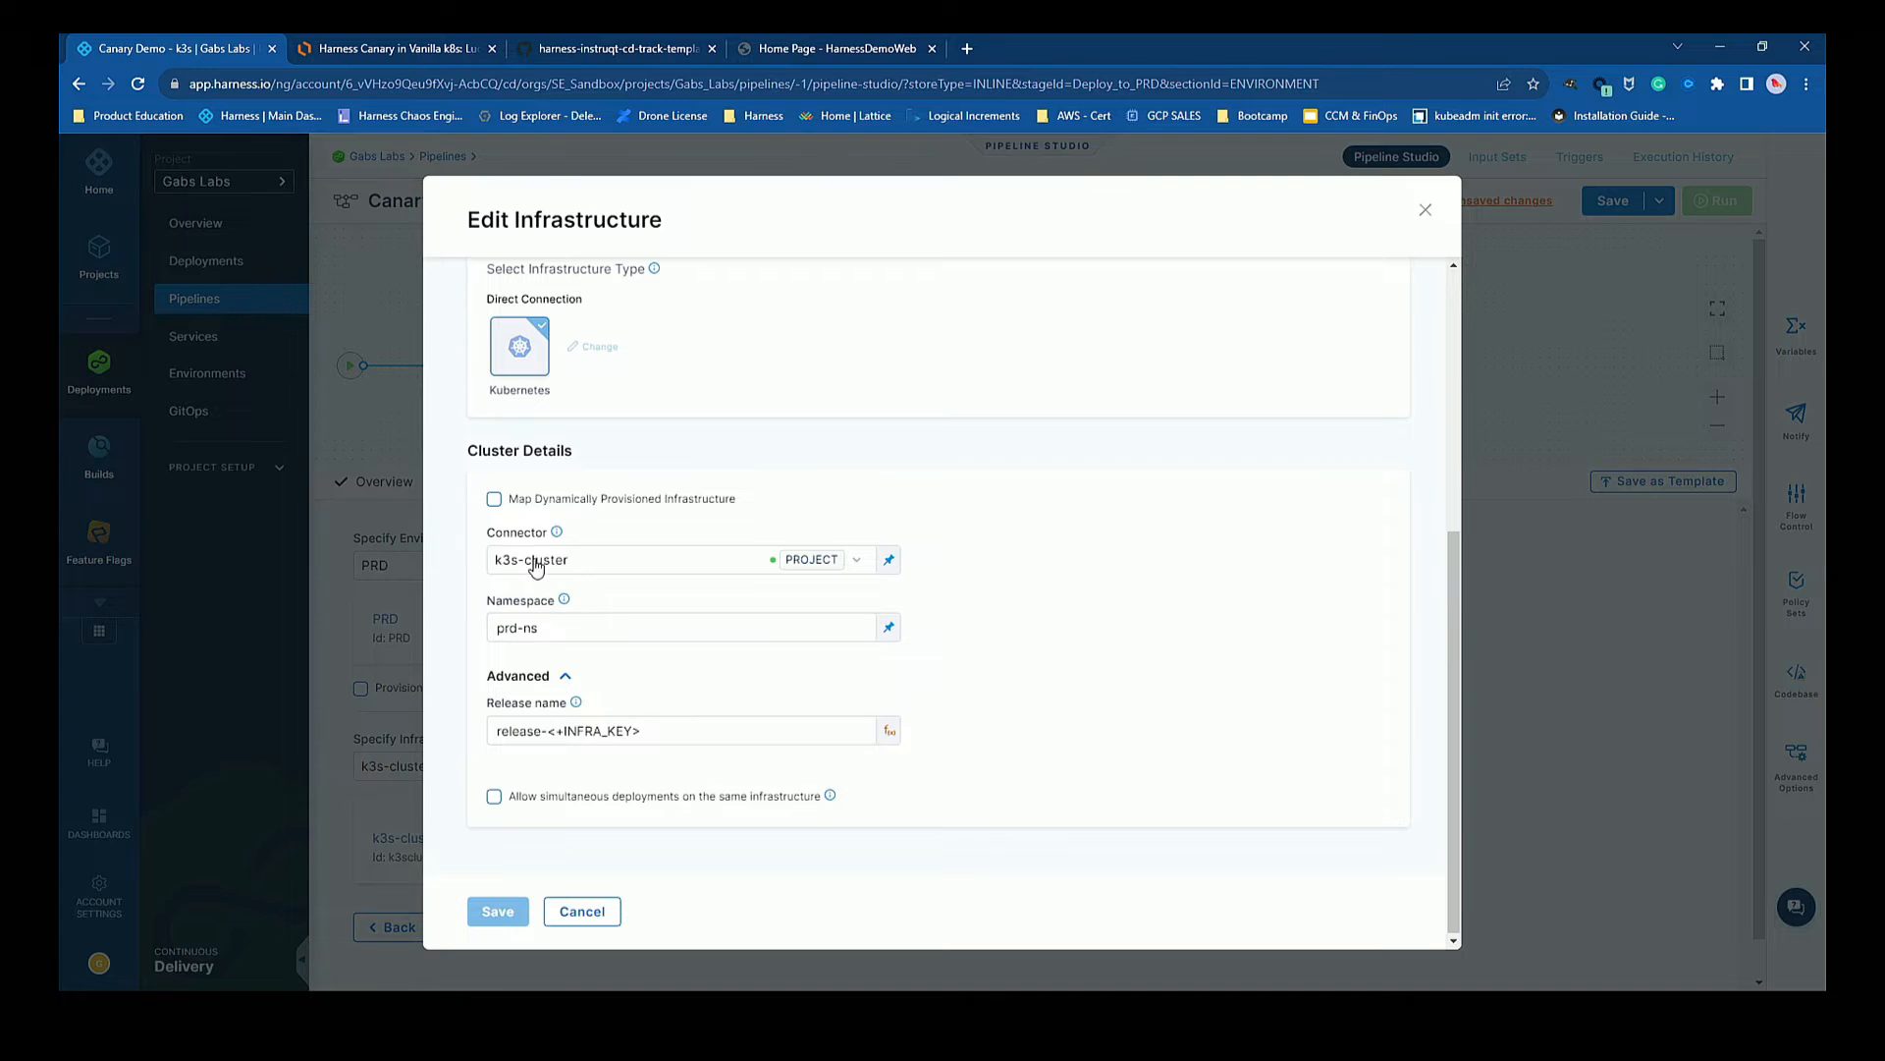
left_click_drag(550, 626, 479, 640)
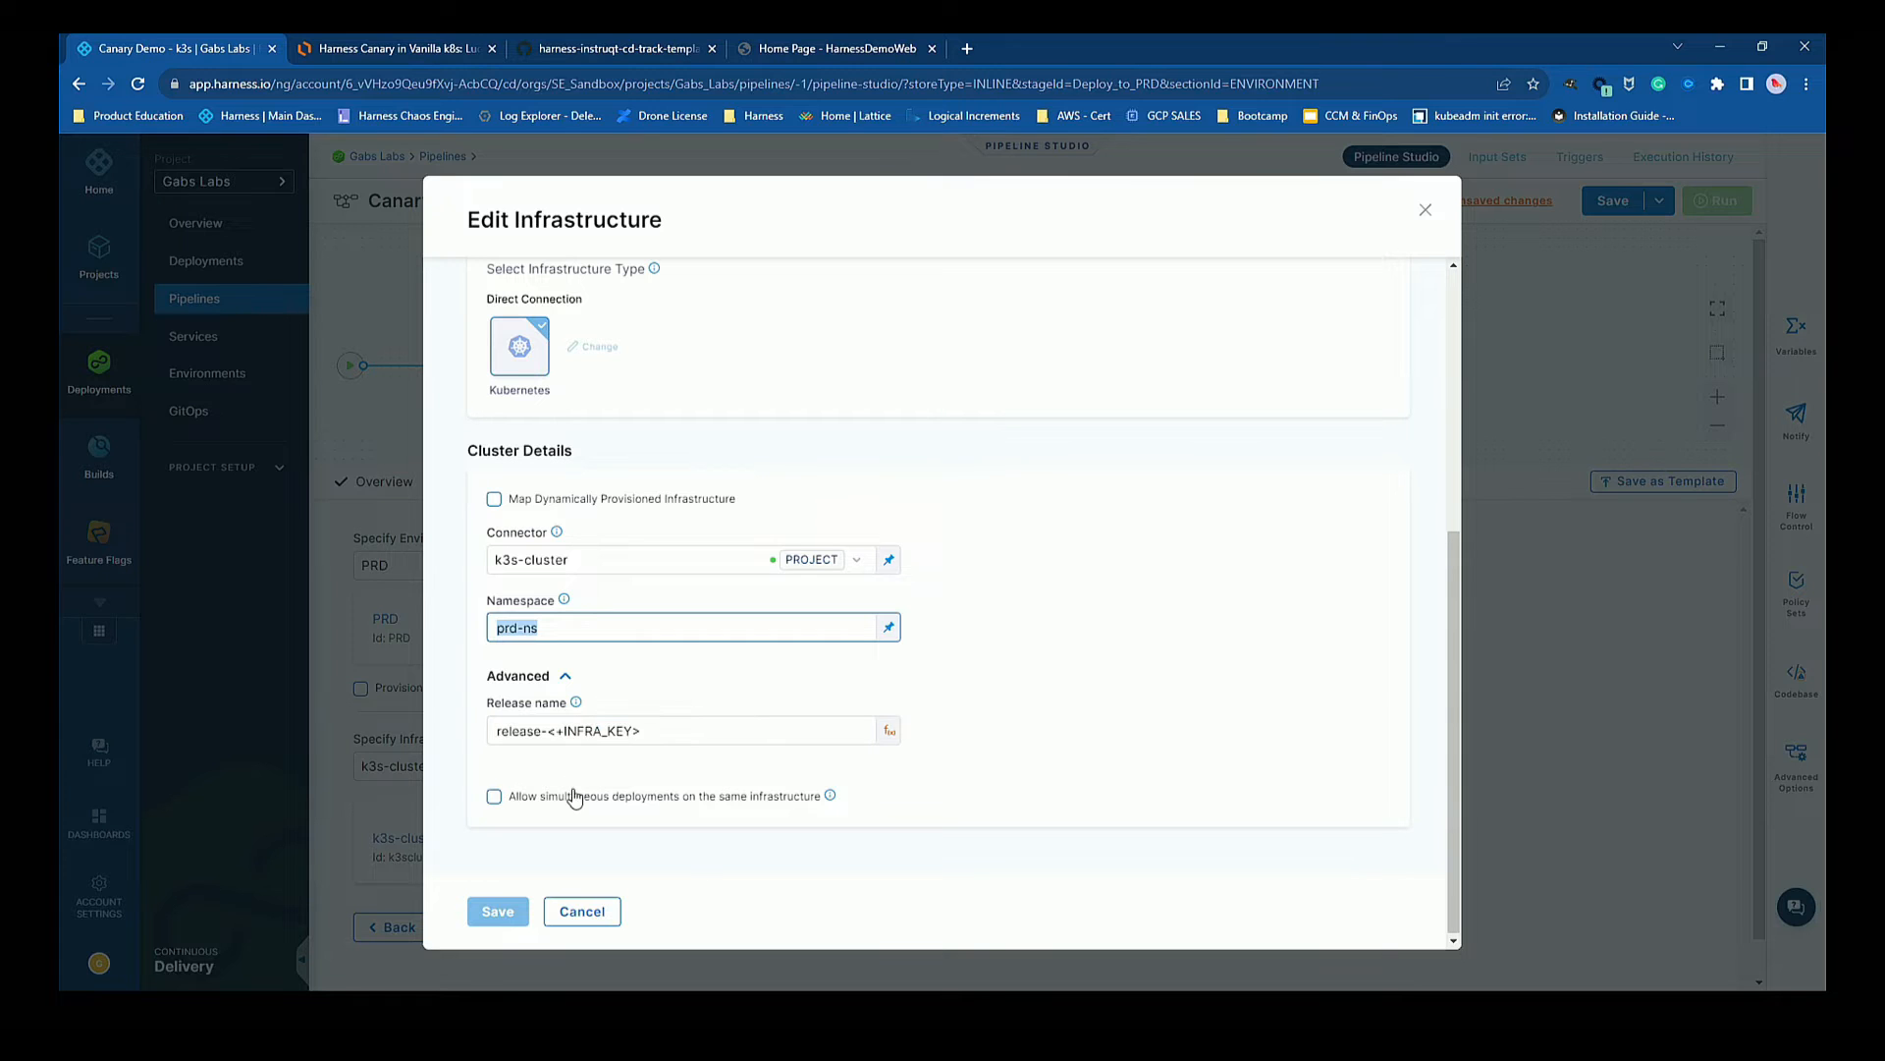
left_click(594, 911)
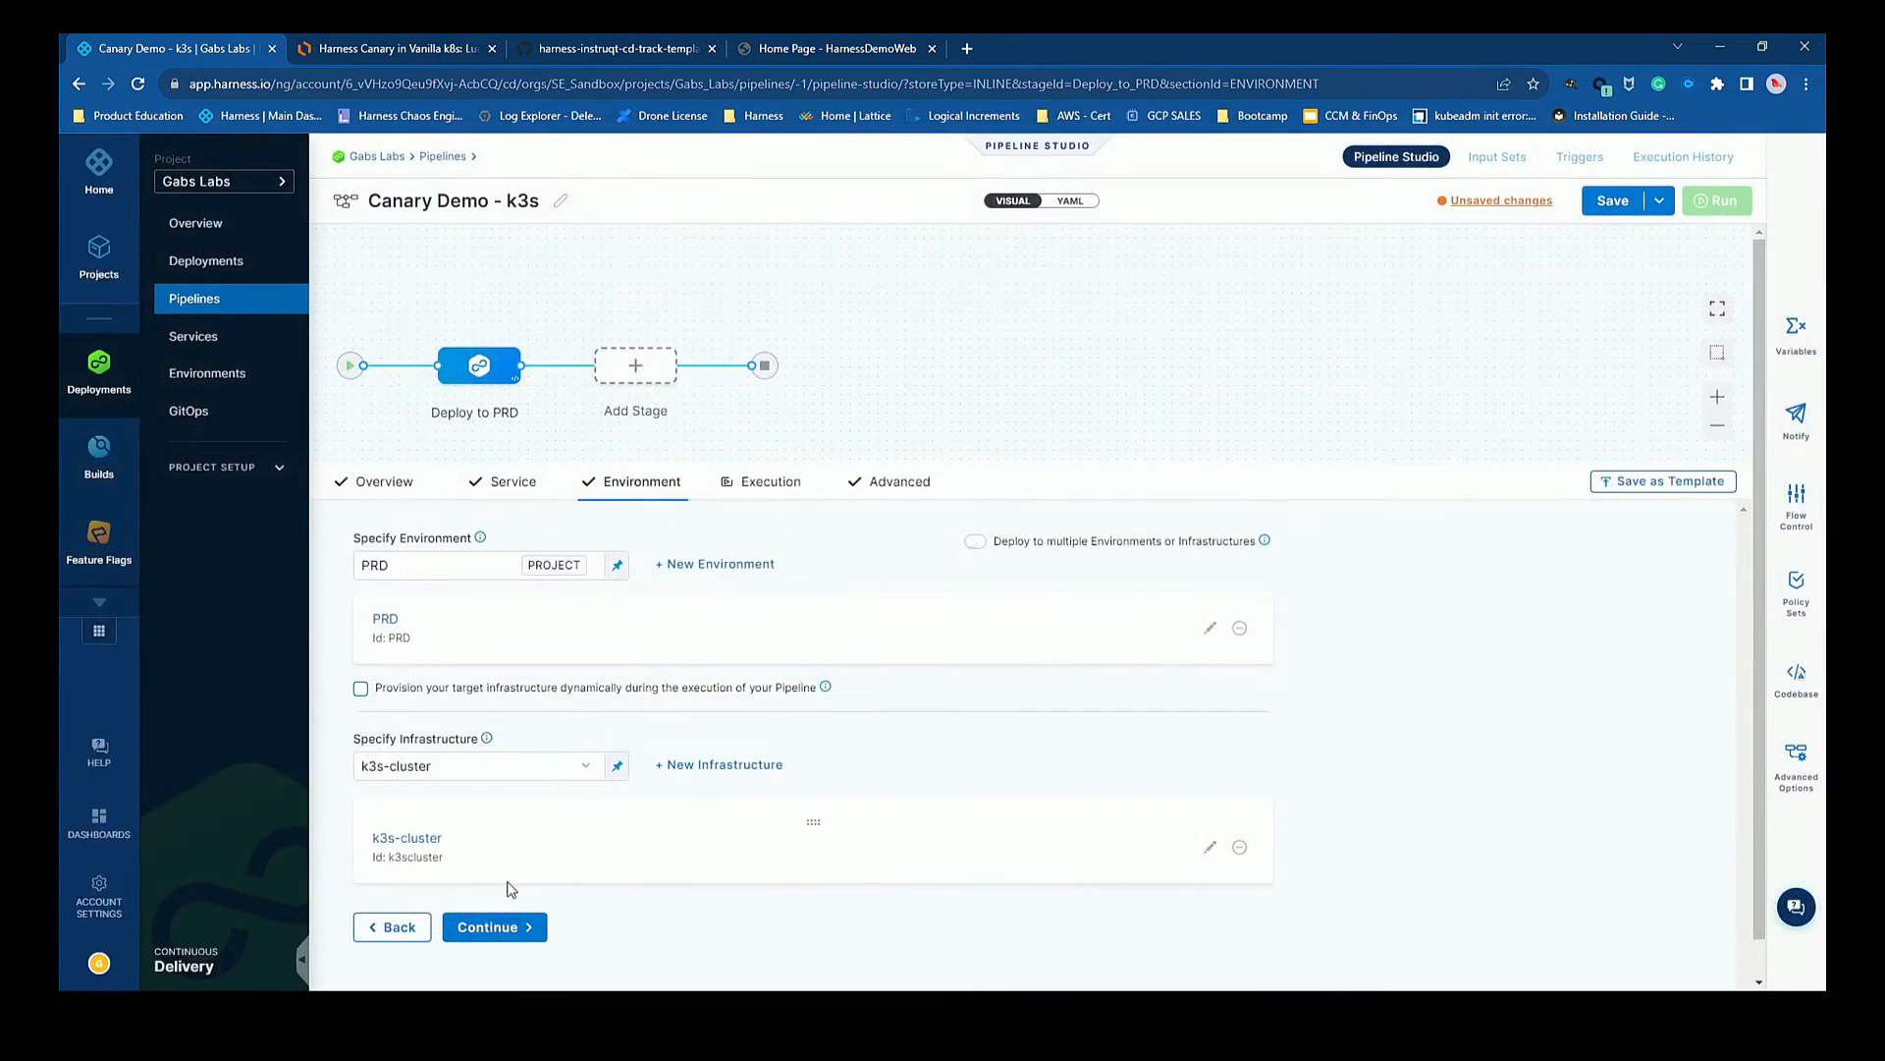
Apply the Kubernetes Canary execution strategy to the Deploy to PRD stage and save the pipeline, dismissing the policy evaluations.
left_click(491, 927)
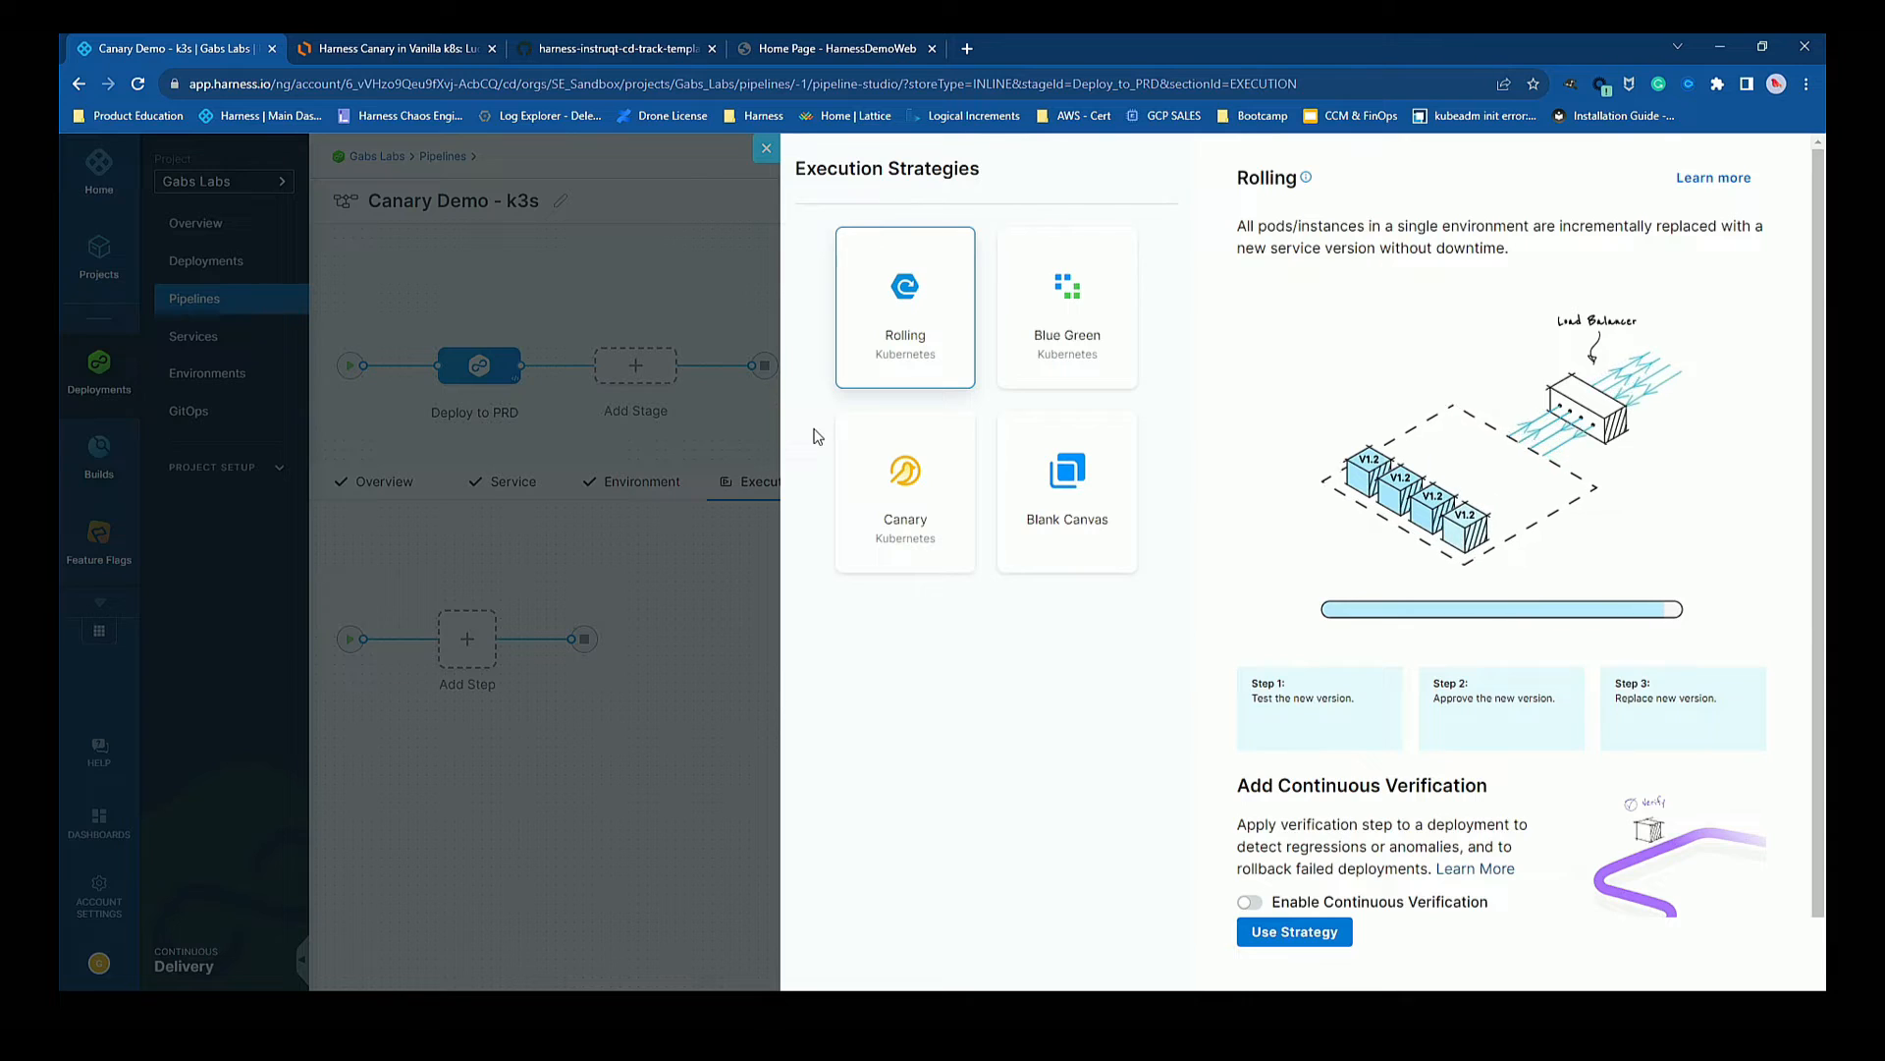
left_click(879, 486)
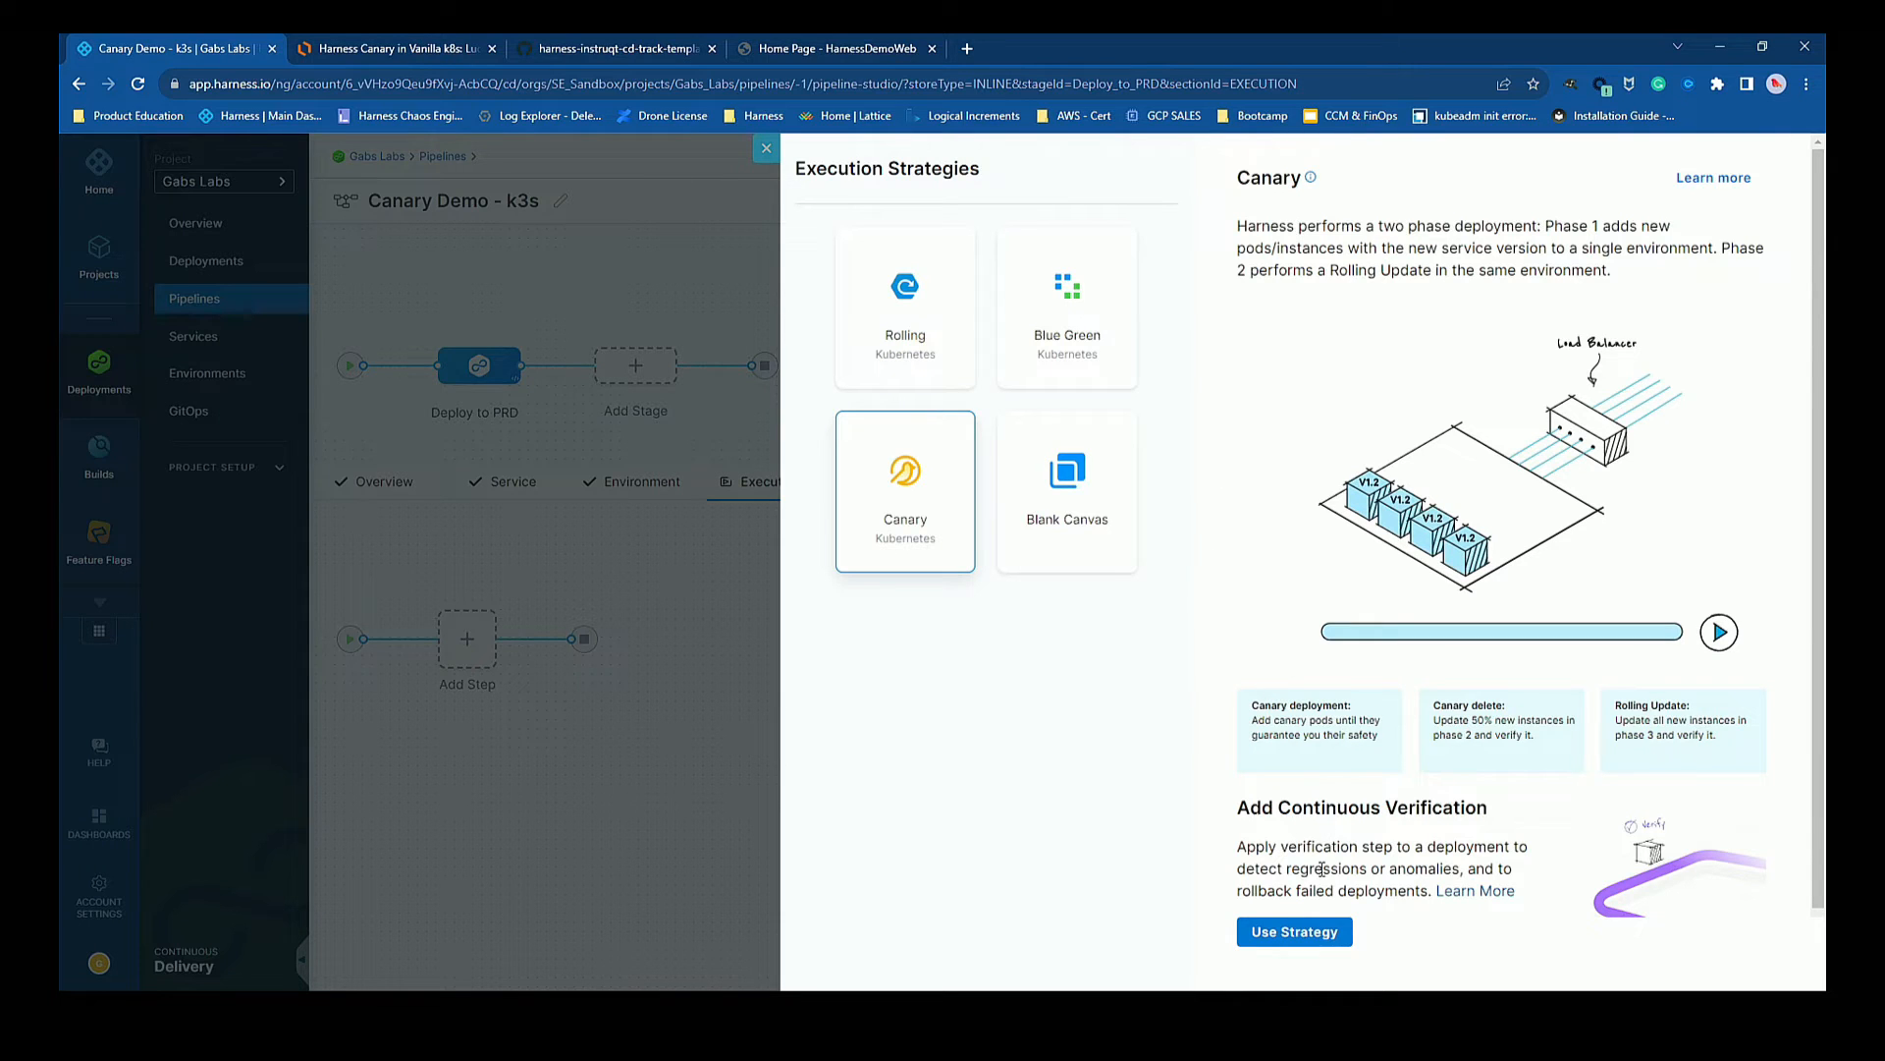
left_click(1309, 933)
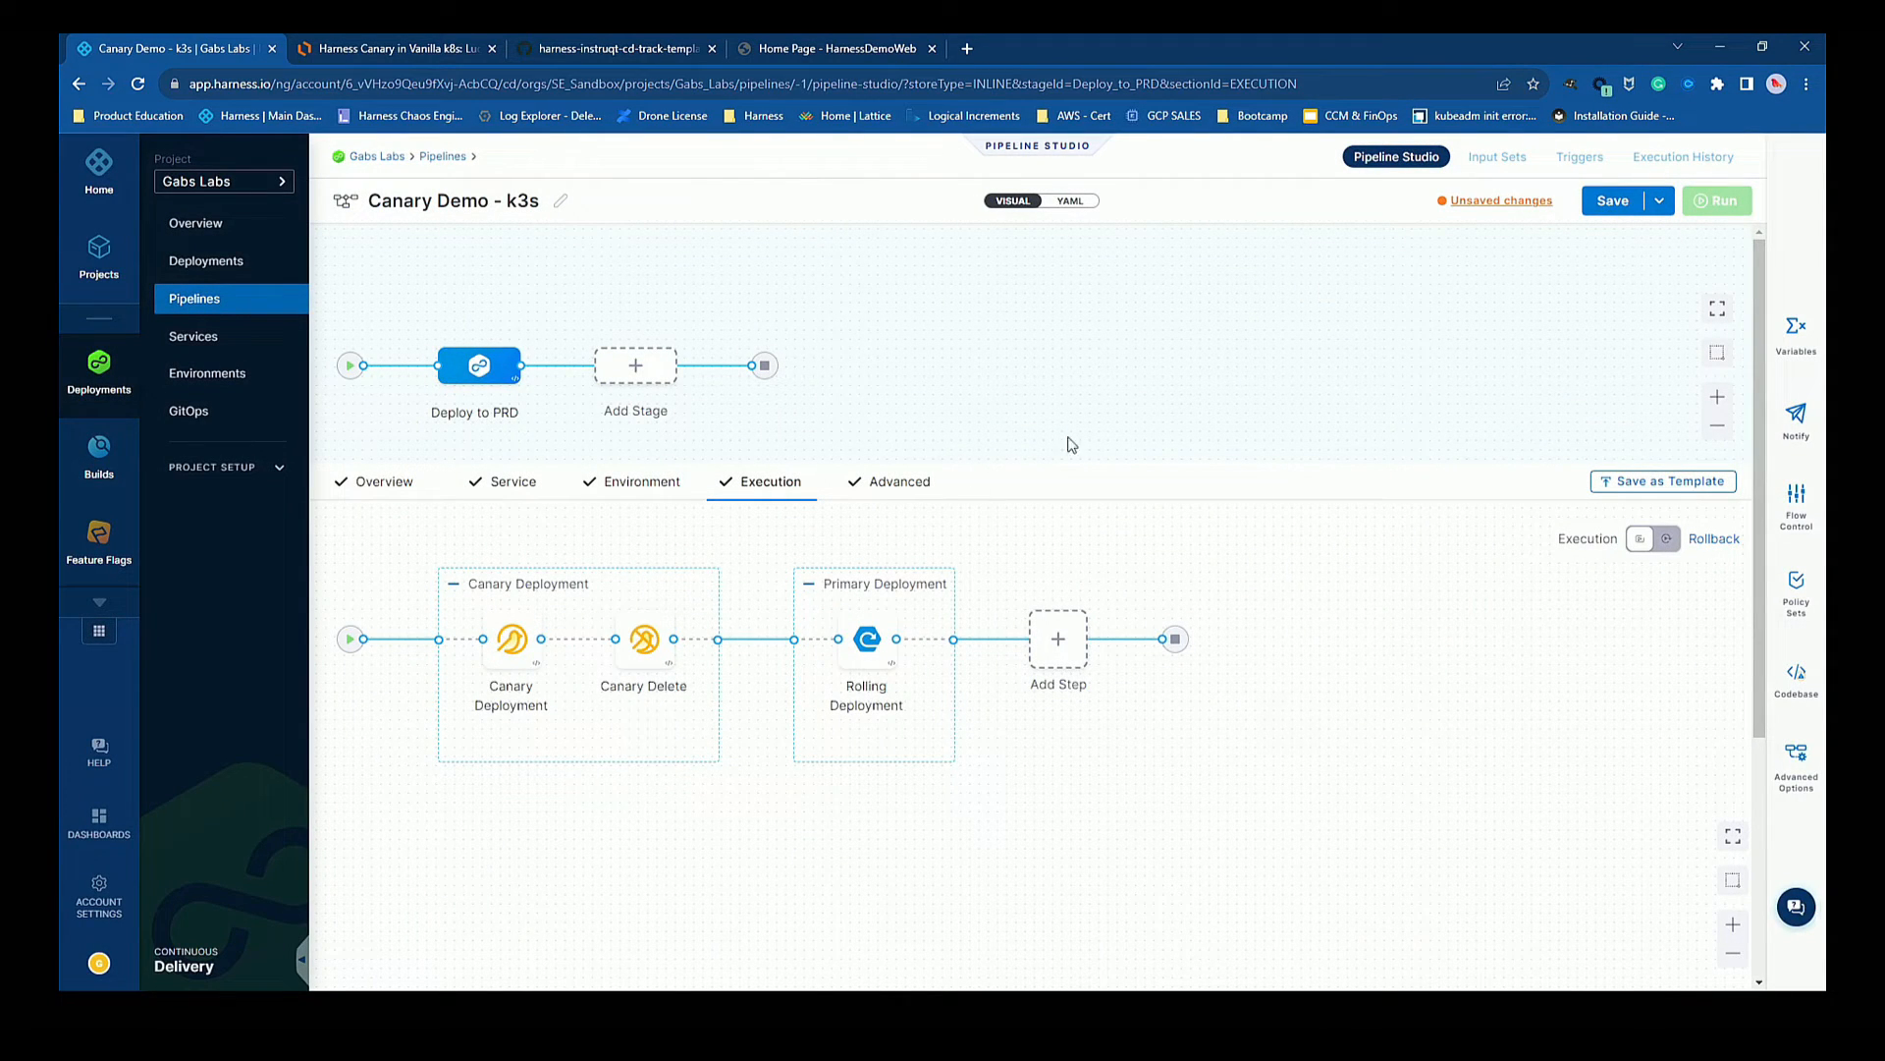
key("ctrl+s")
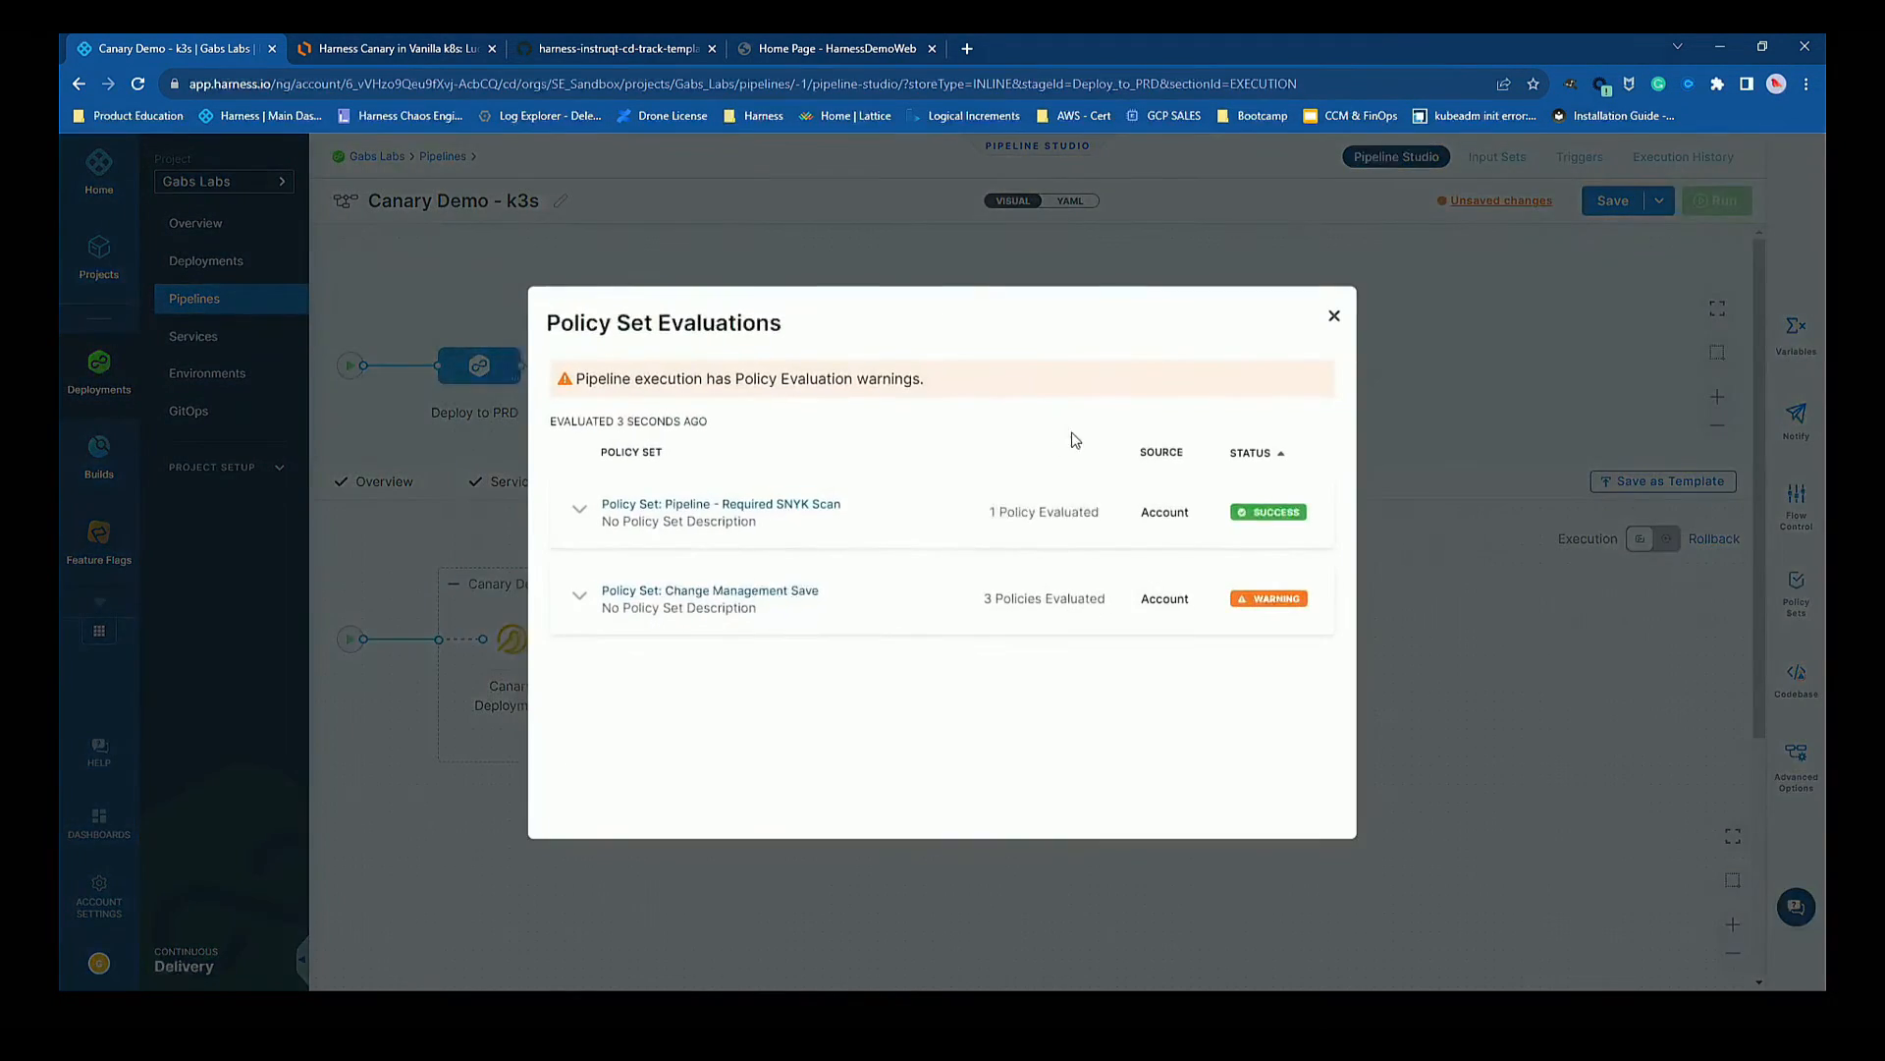
left_click(1335, 315)
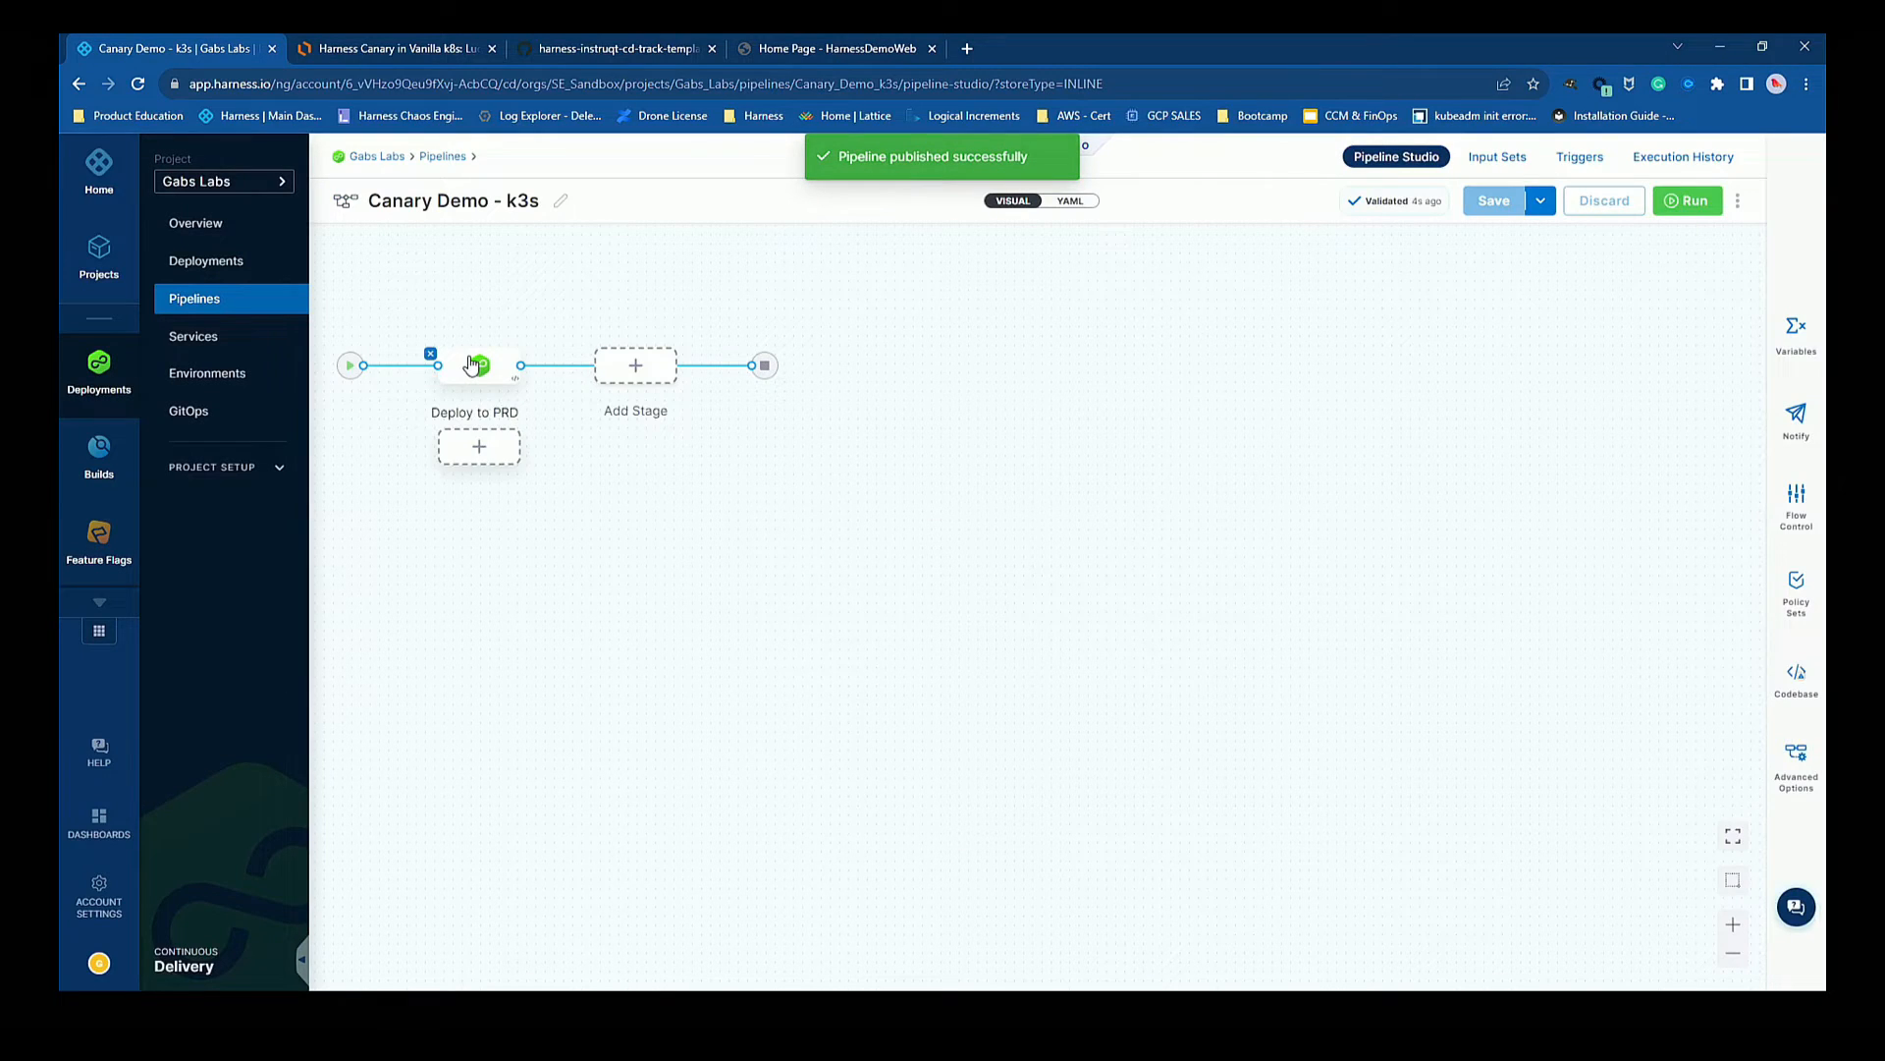
Add a step group named "Canary Wrap up" after Primary Deployment in the stage's execution and move the Canary Delete step into it.
left_click(472, 365)
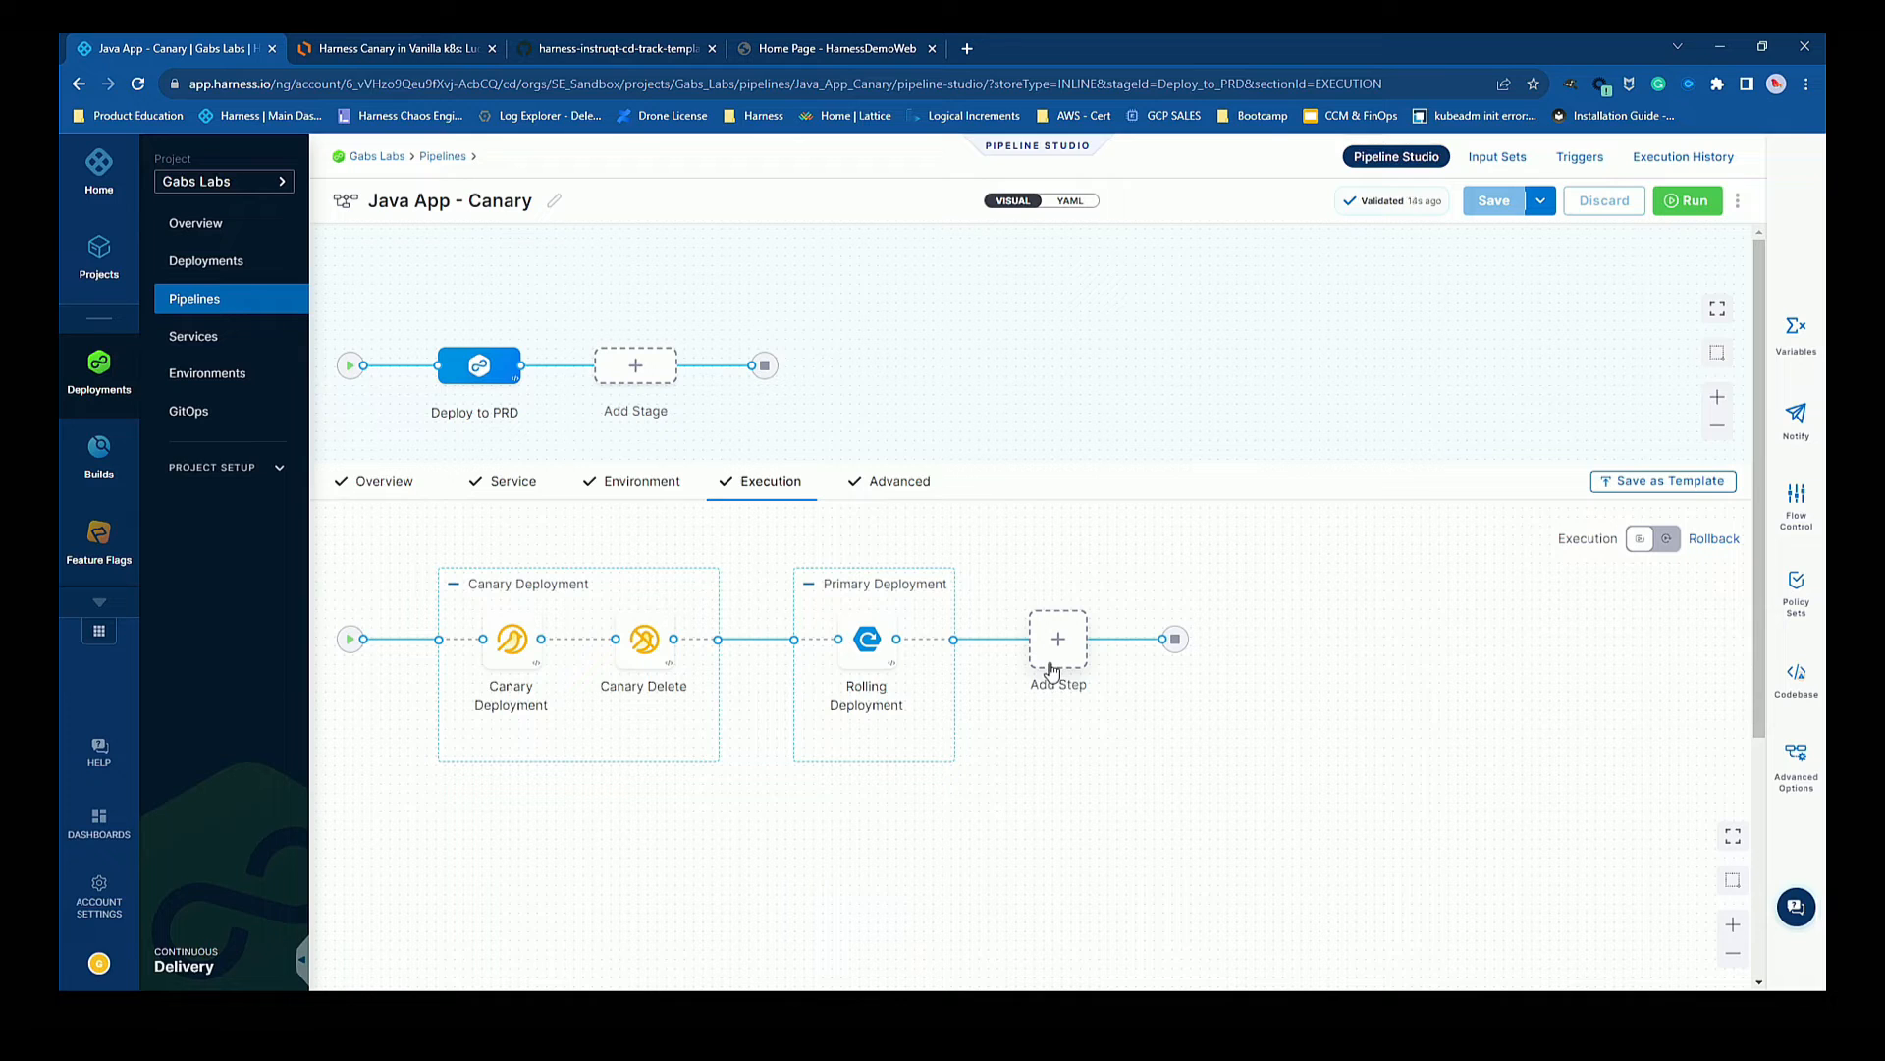
left_click(1053, 671)
left_click(943, 639)
left_click(1182, 279)
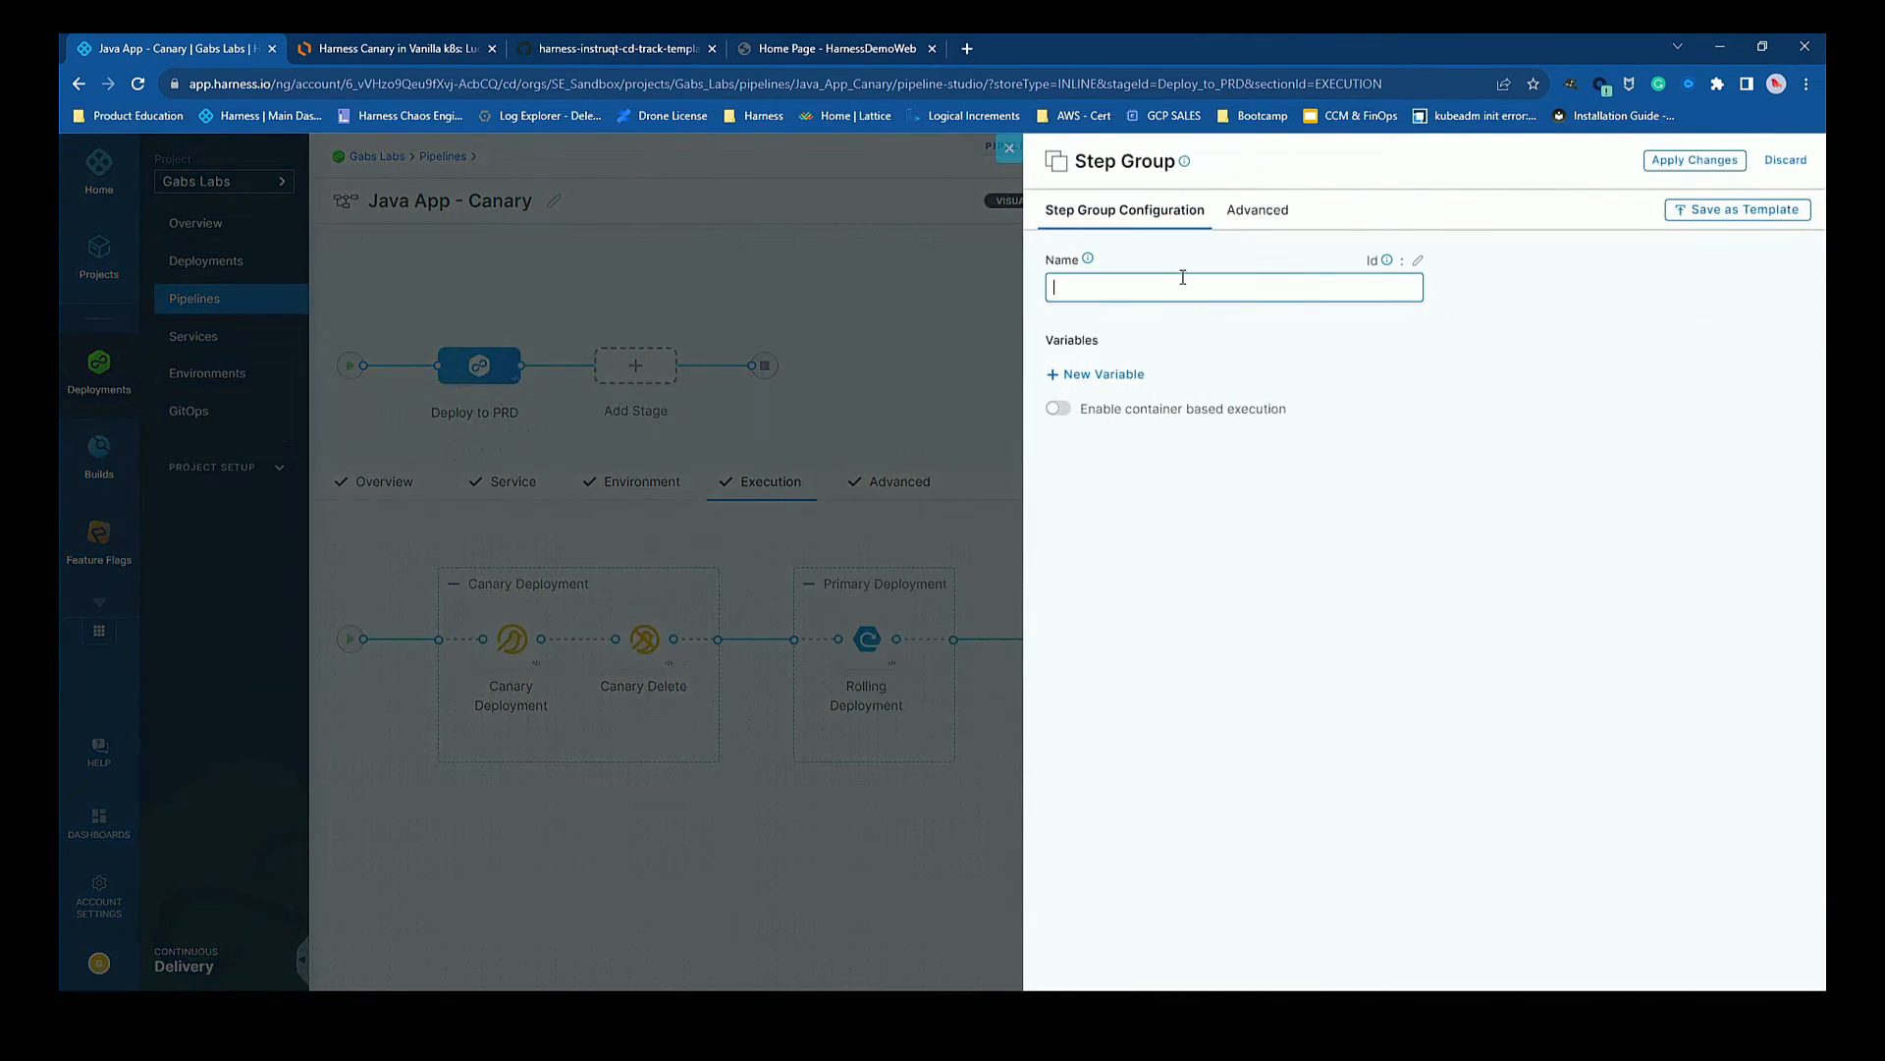
type("Canary Wrap up")
left_click(1648, 165)
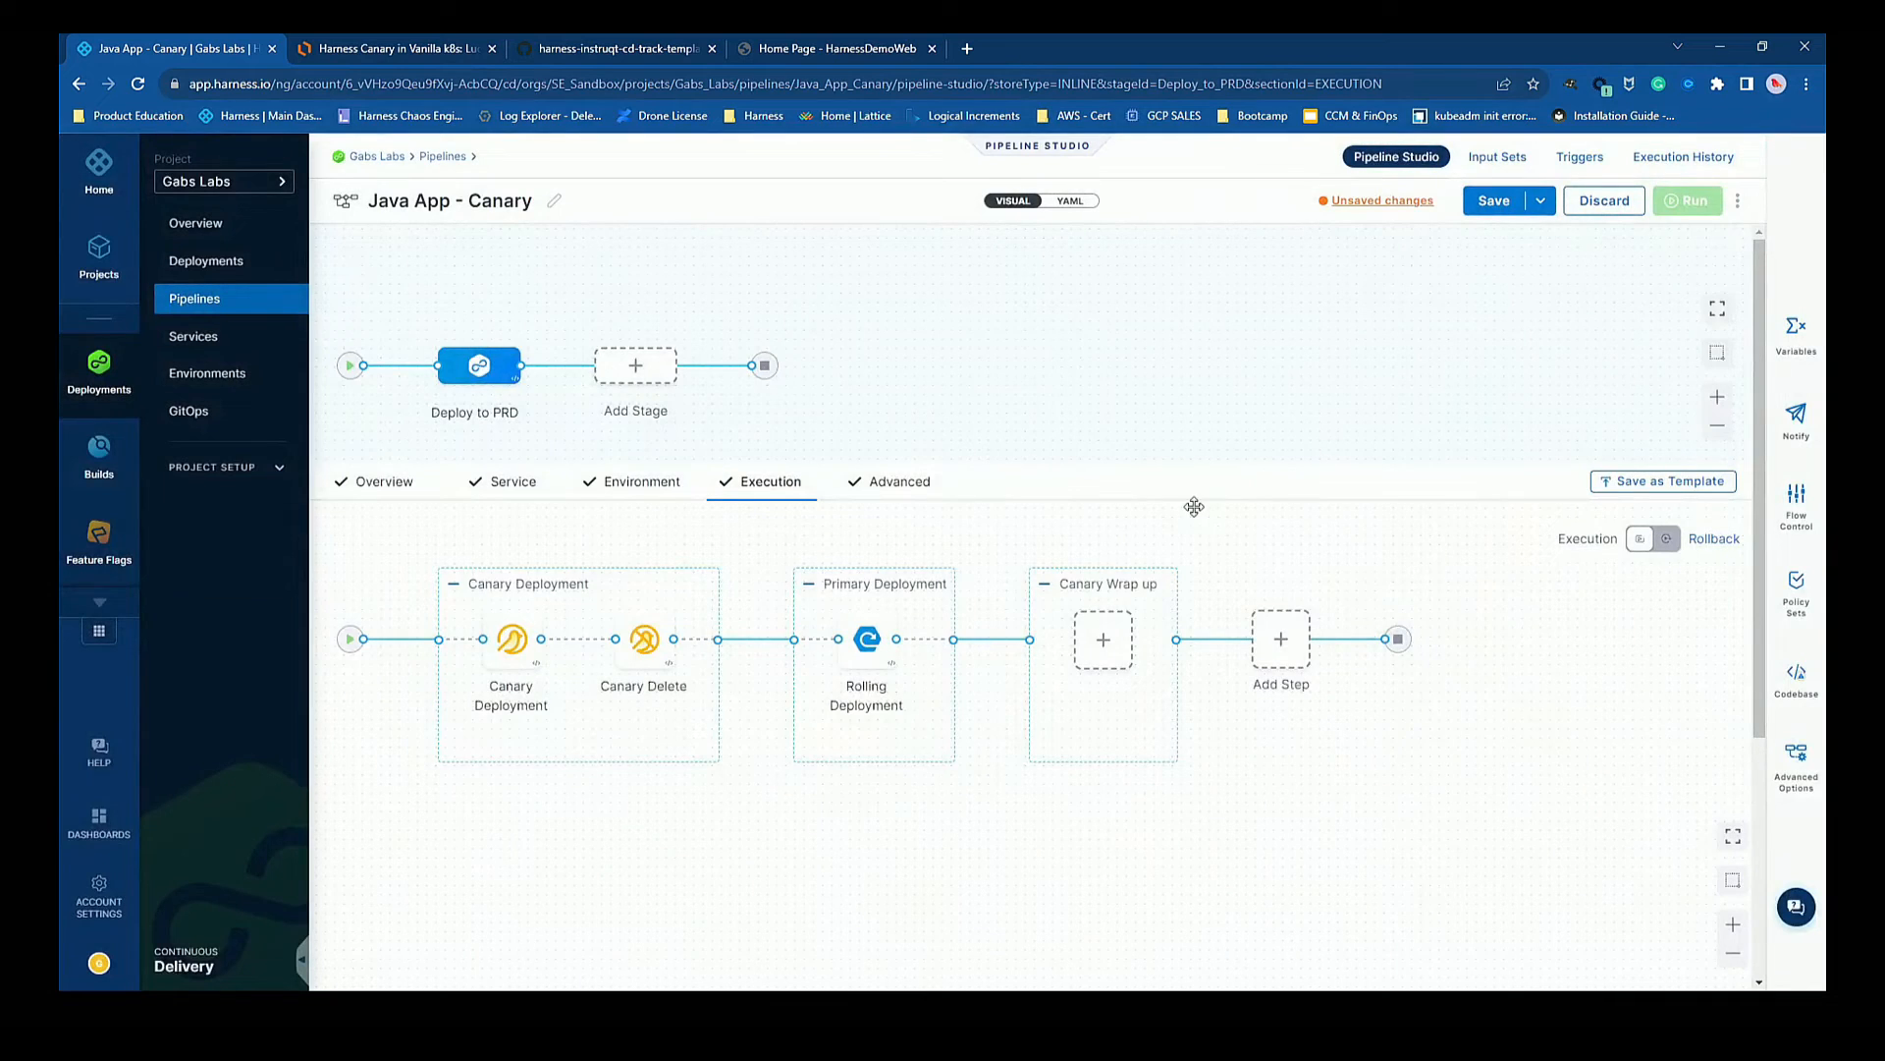
mouse_move(650, 650)
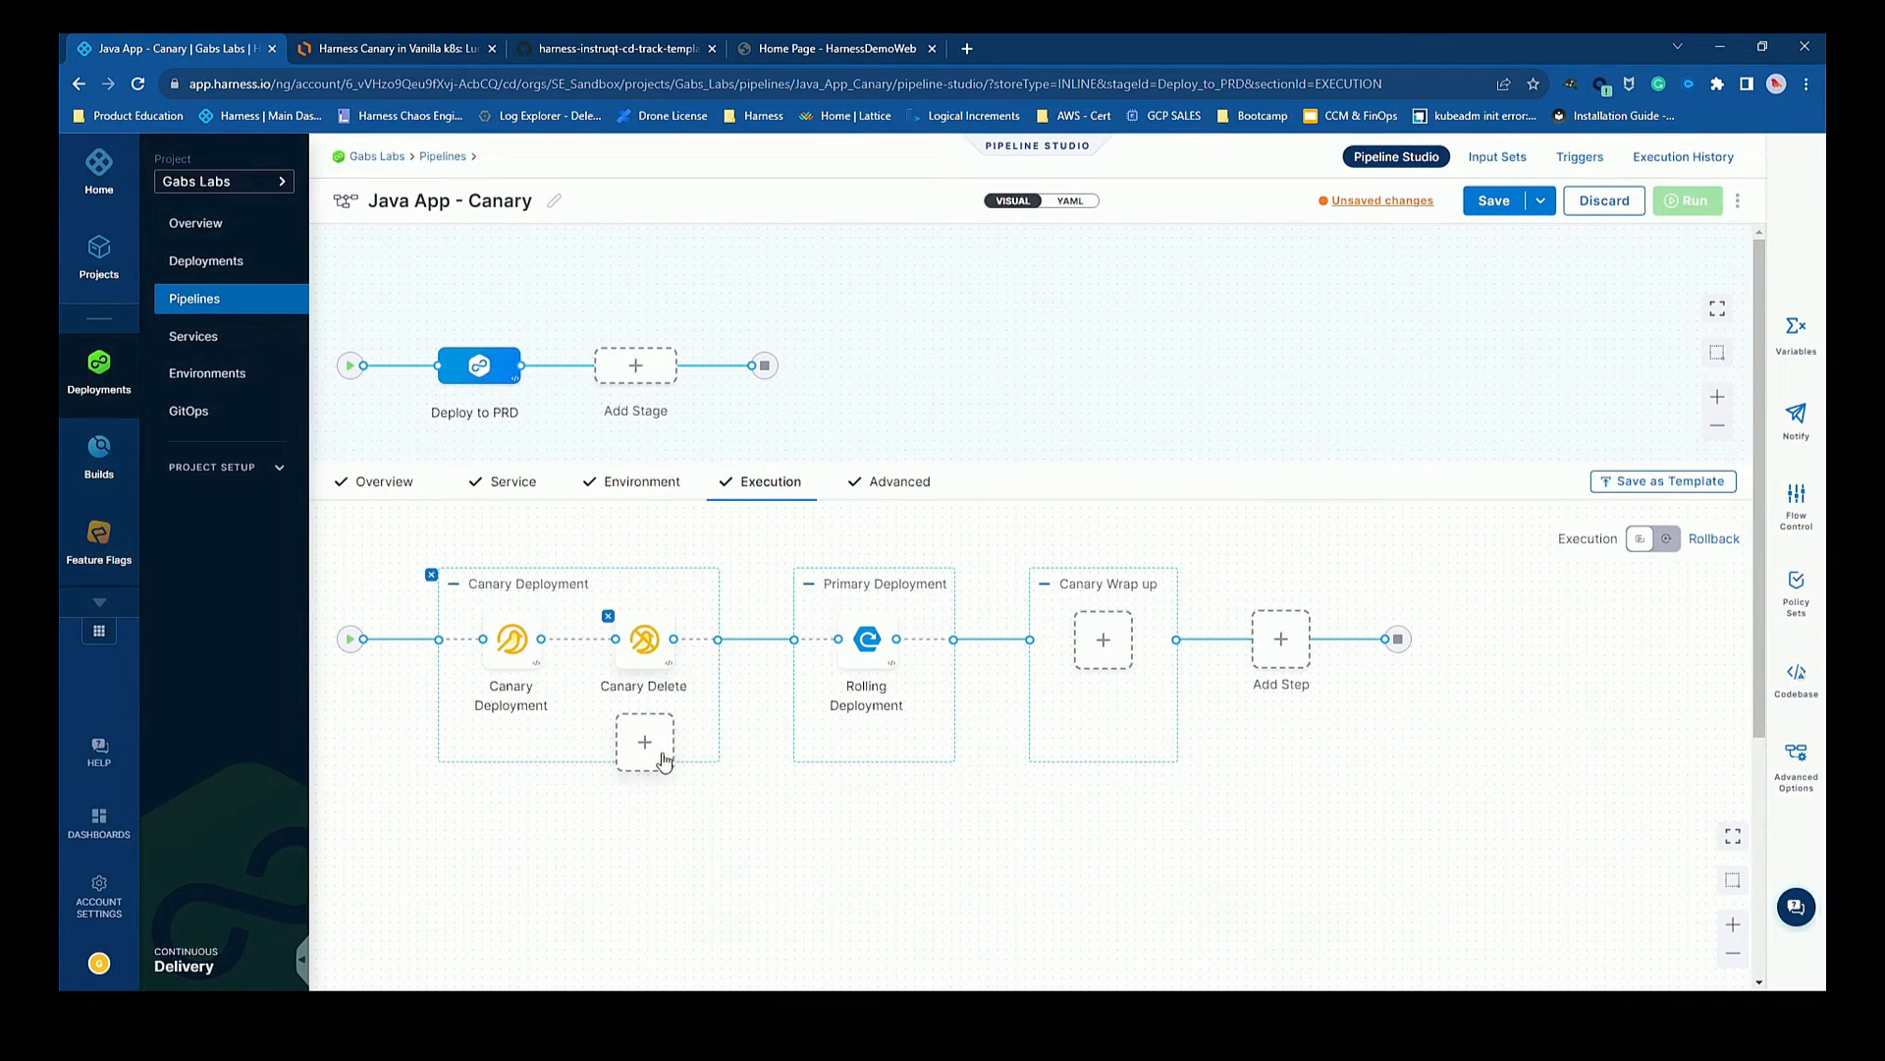
left_click_drag(634, 636, 1104, 650)
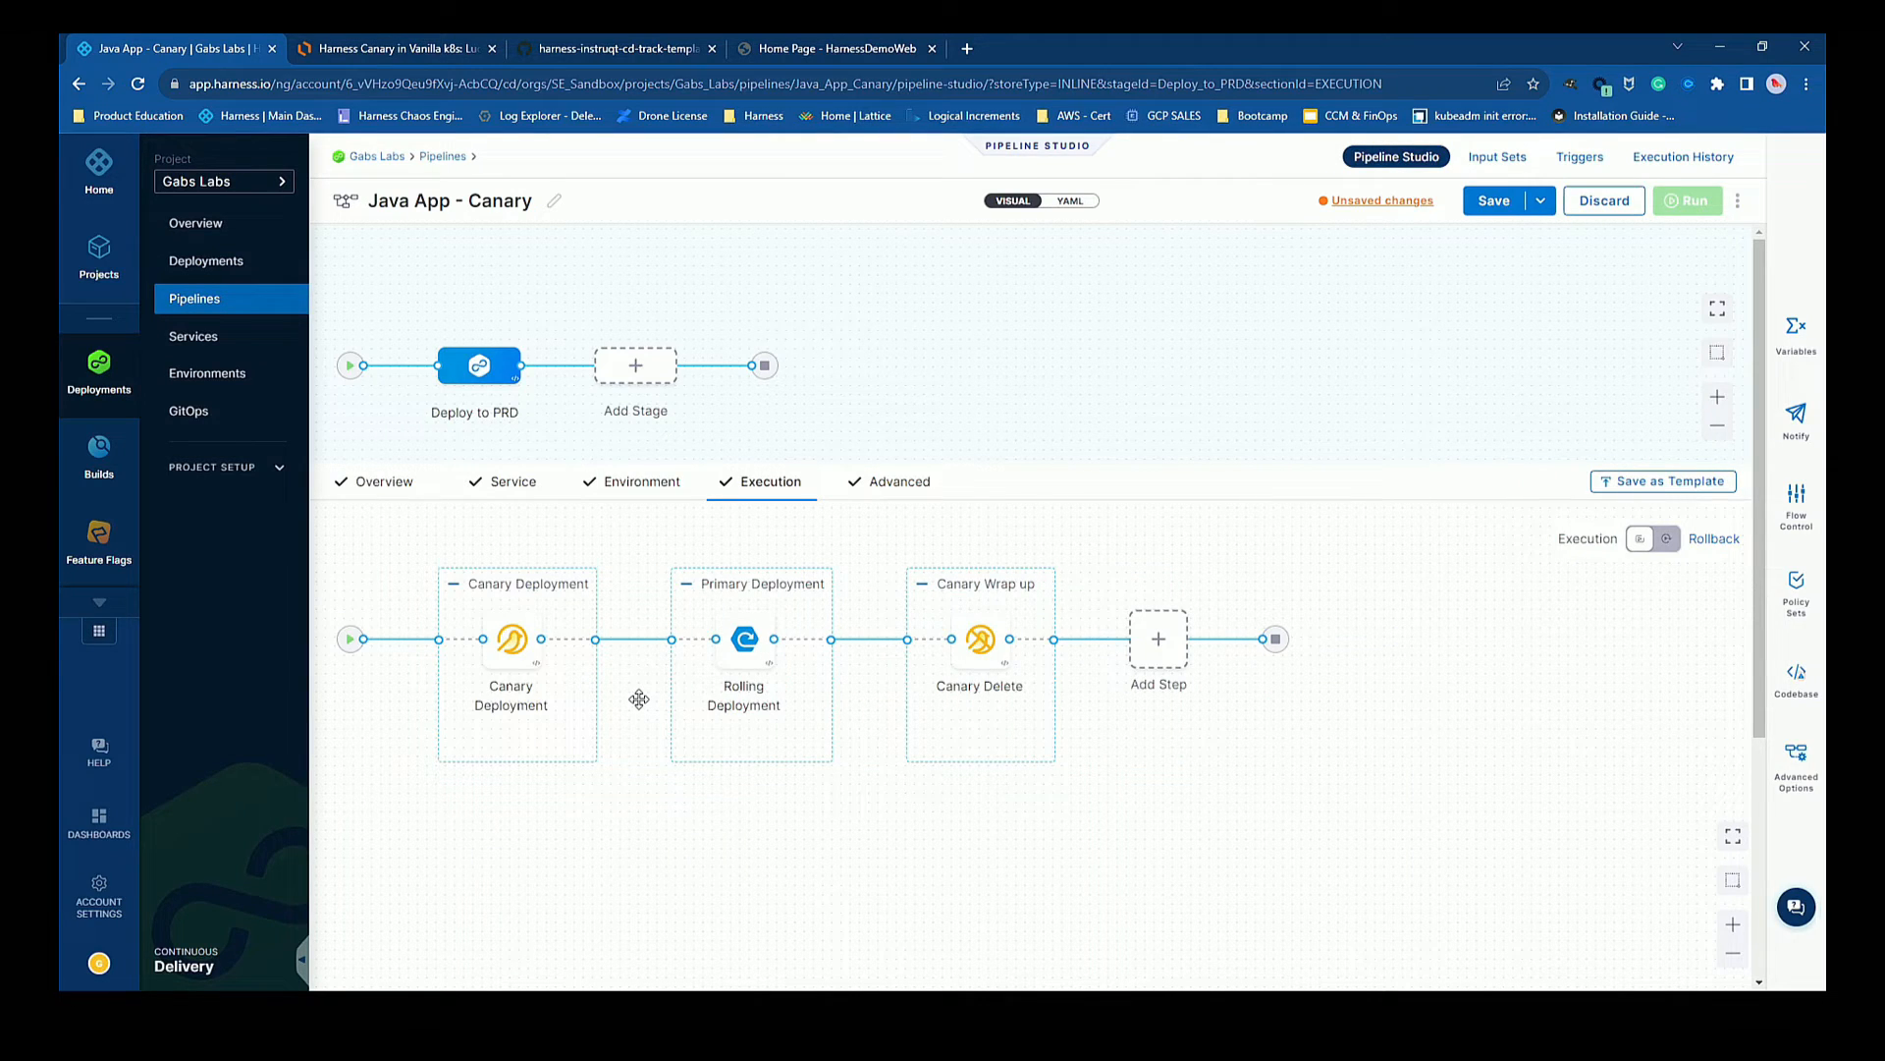
Open the Canary Deployment step in the Canary Deployment group and rename it "Canary 25".
mouse_move(582, 687)
mouse_move(566, 653)
left_click(512, 640)
left_click(1424, 286)
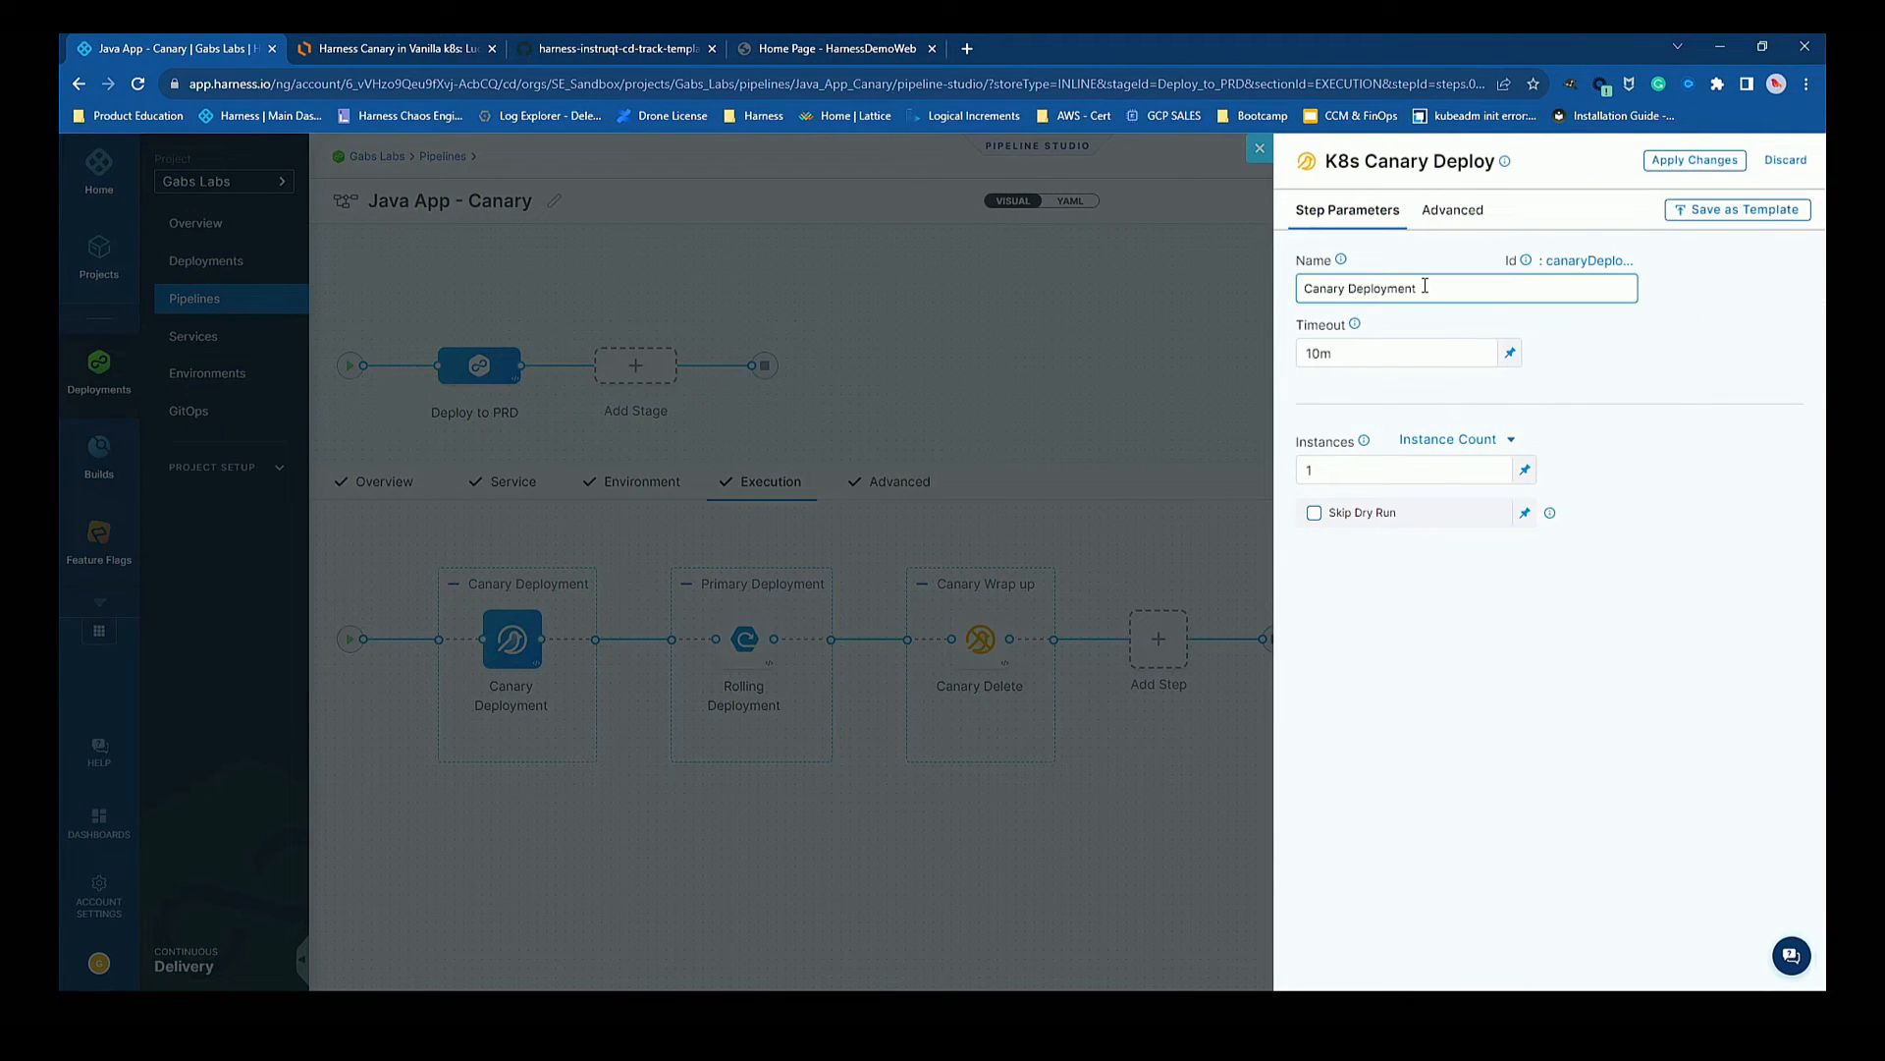
left_click_drag(1425, 286, 1366, 287)
type("25")
left_click(1324, 343)
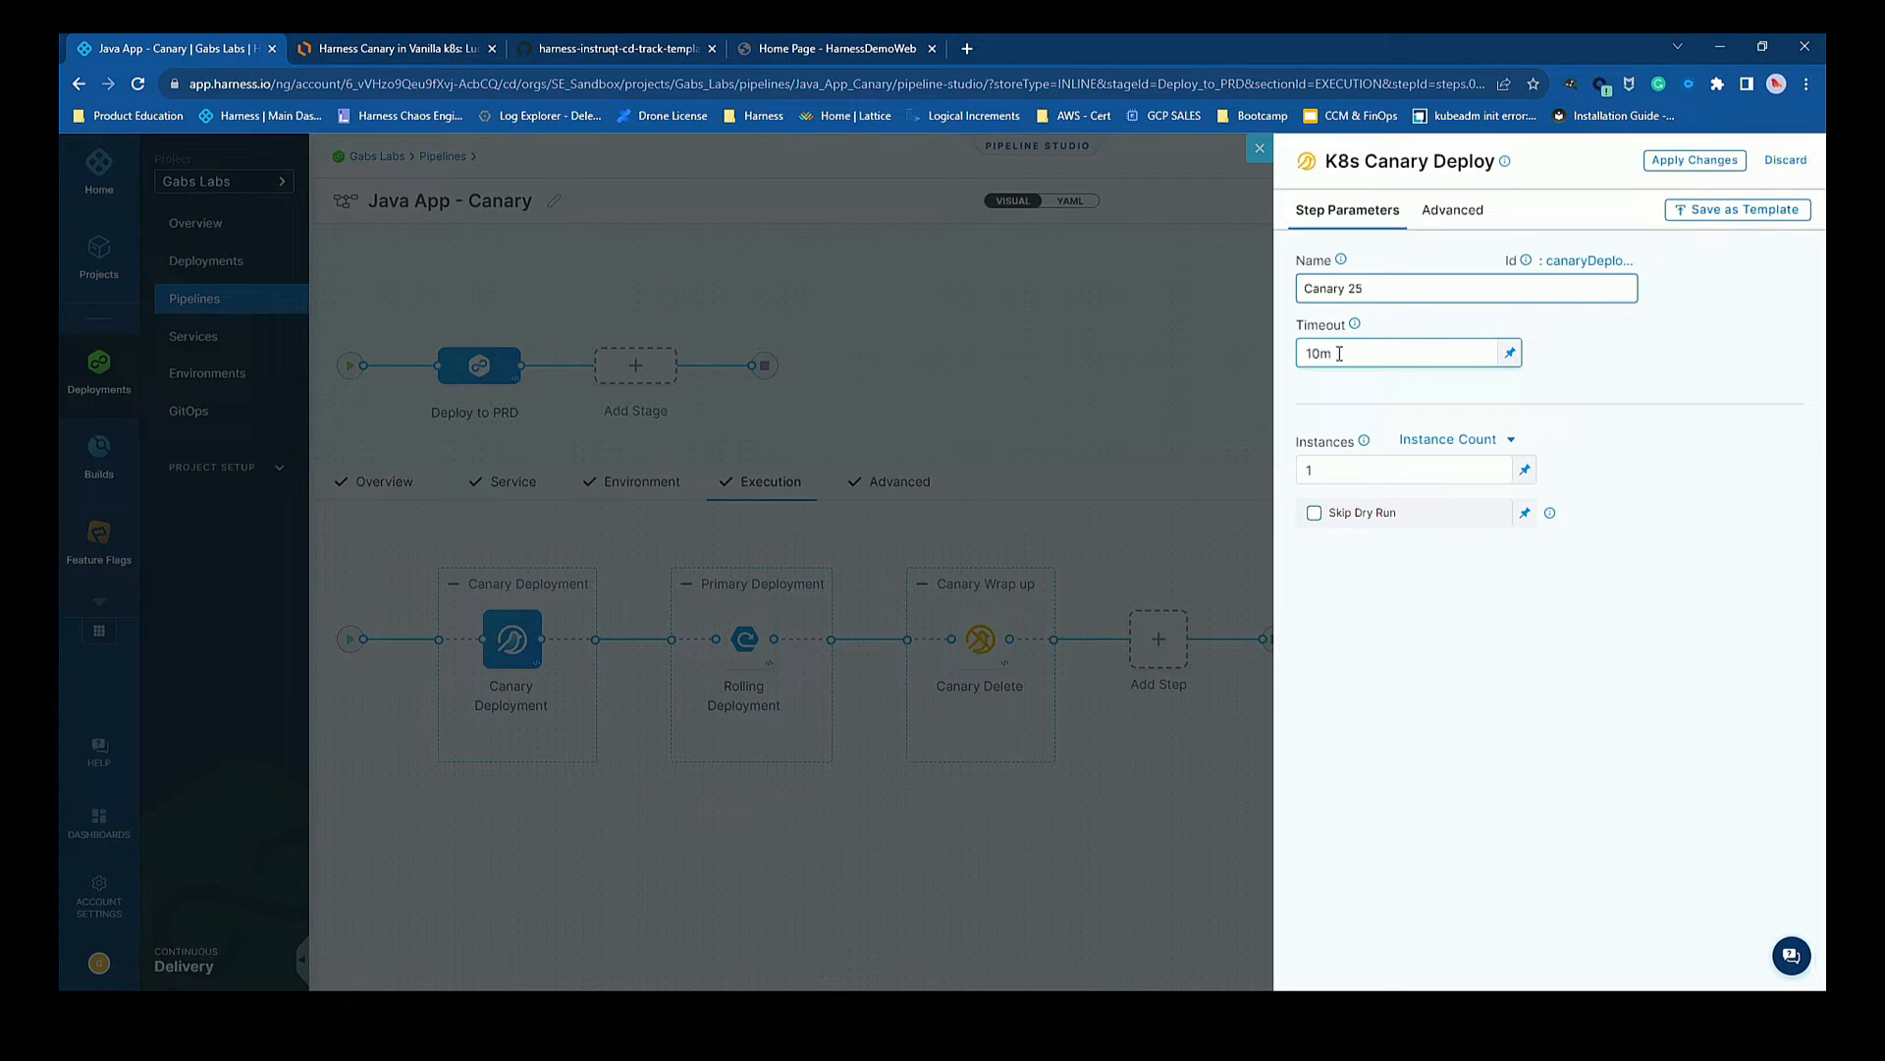
Set the Canary 25 step's instances as a percentage matching its name, then save the pipeline and dismiss the policy evaluations.
left_click(1452, 444)
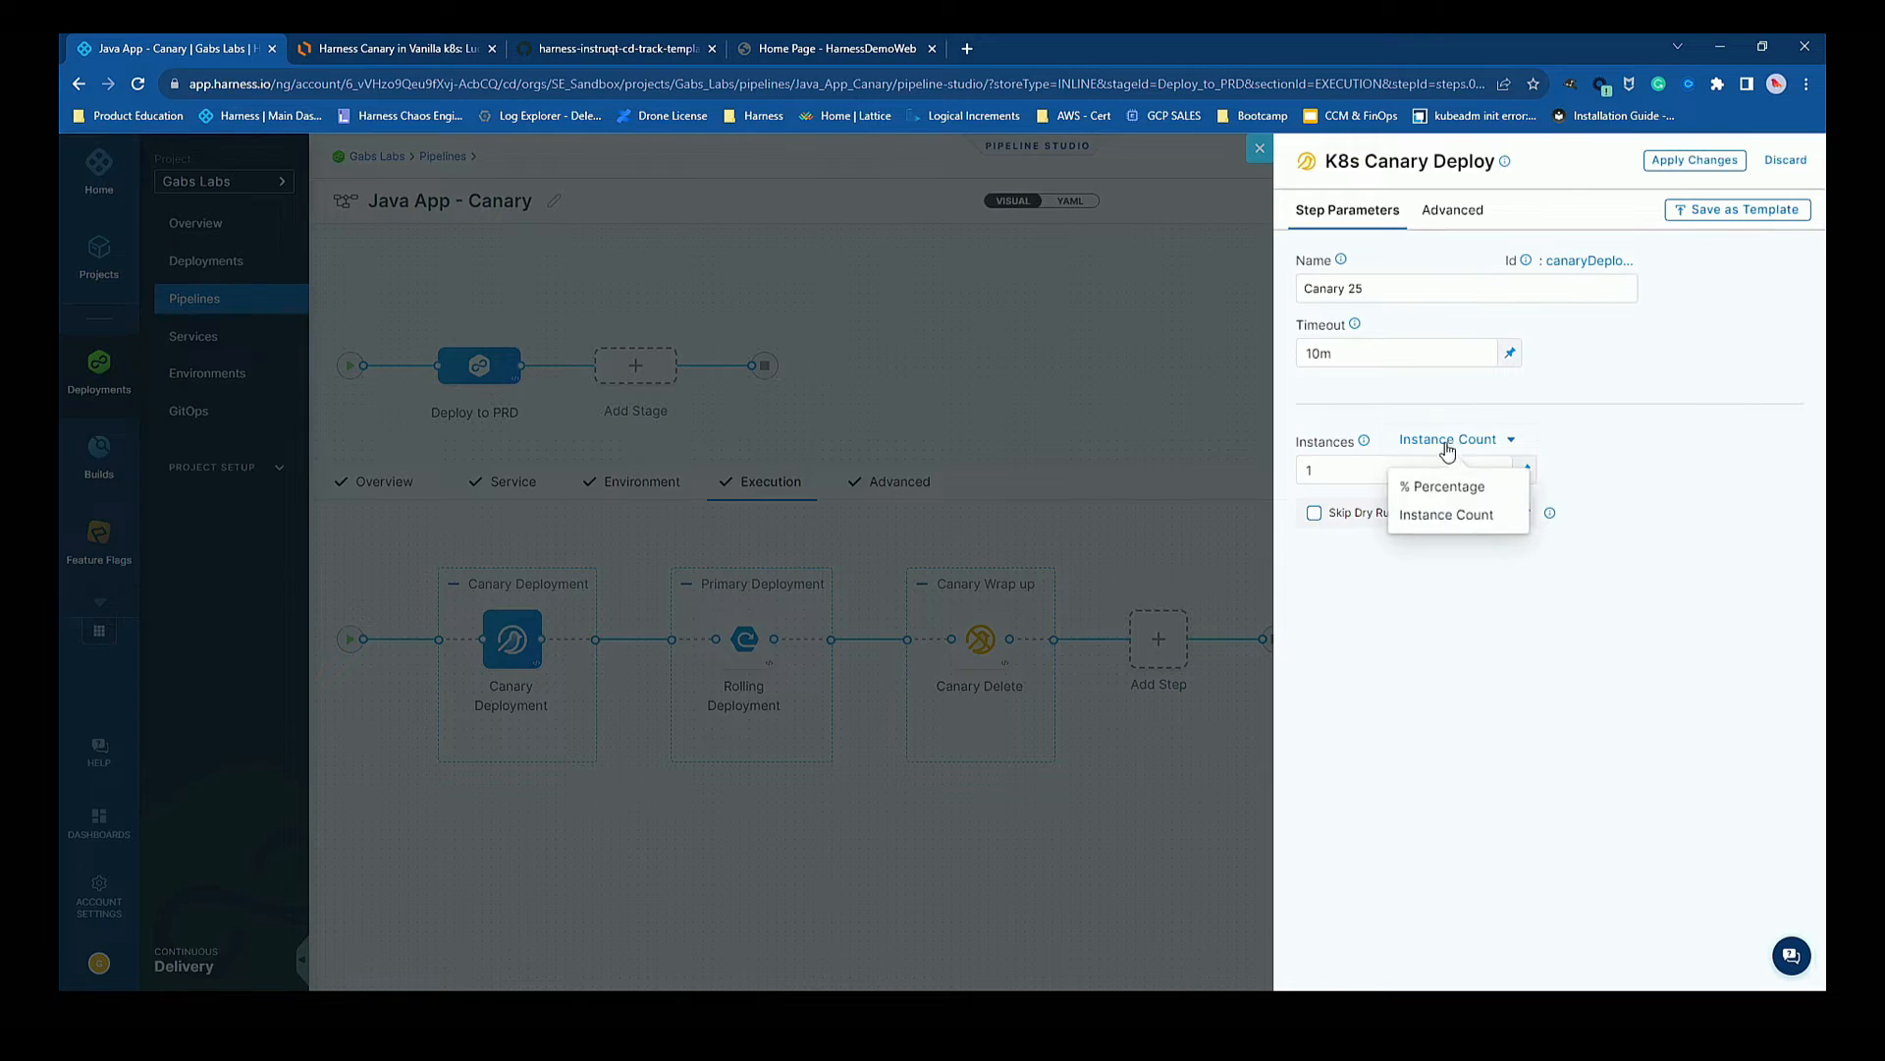
left_click(1427, 501)
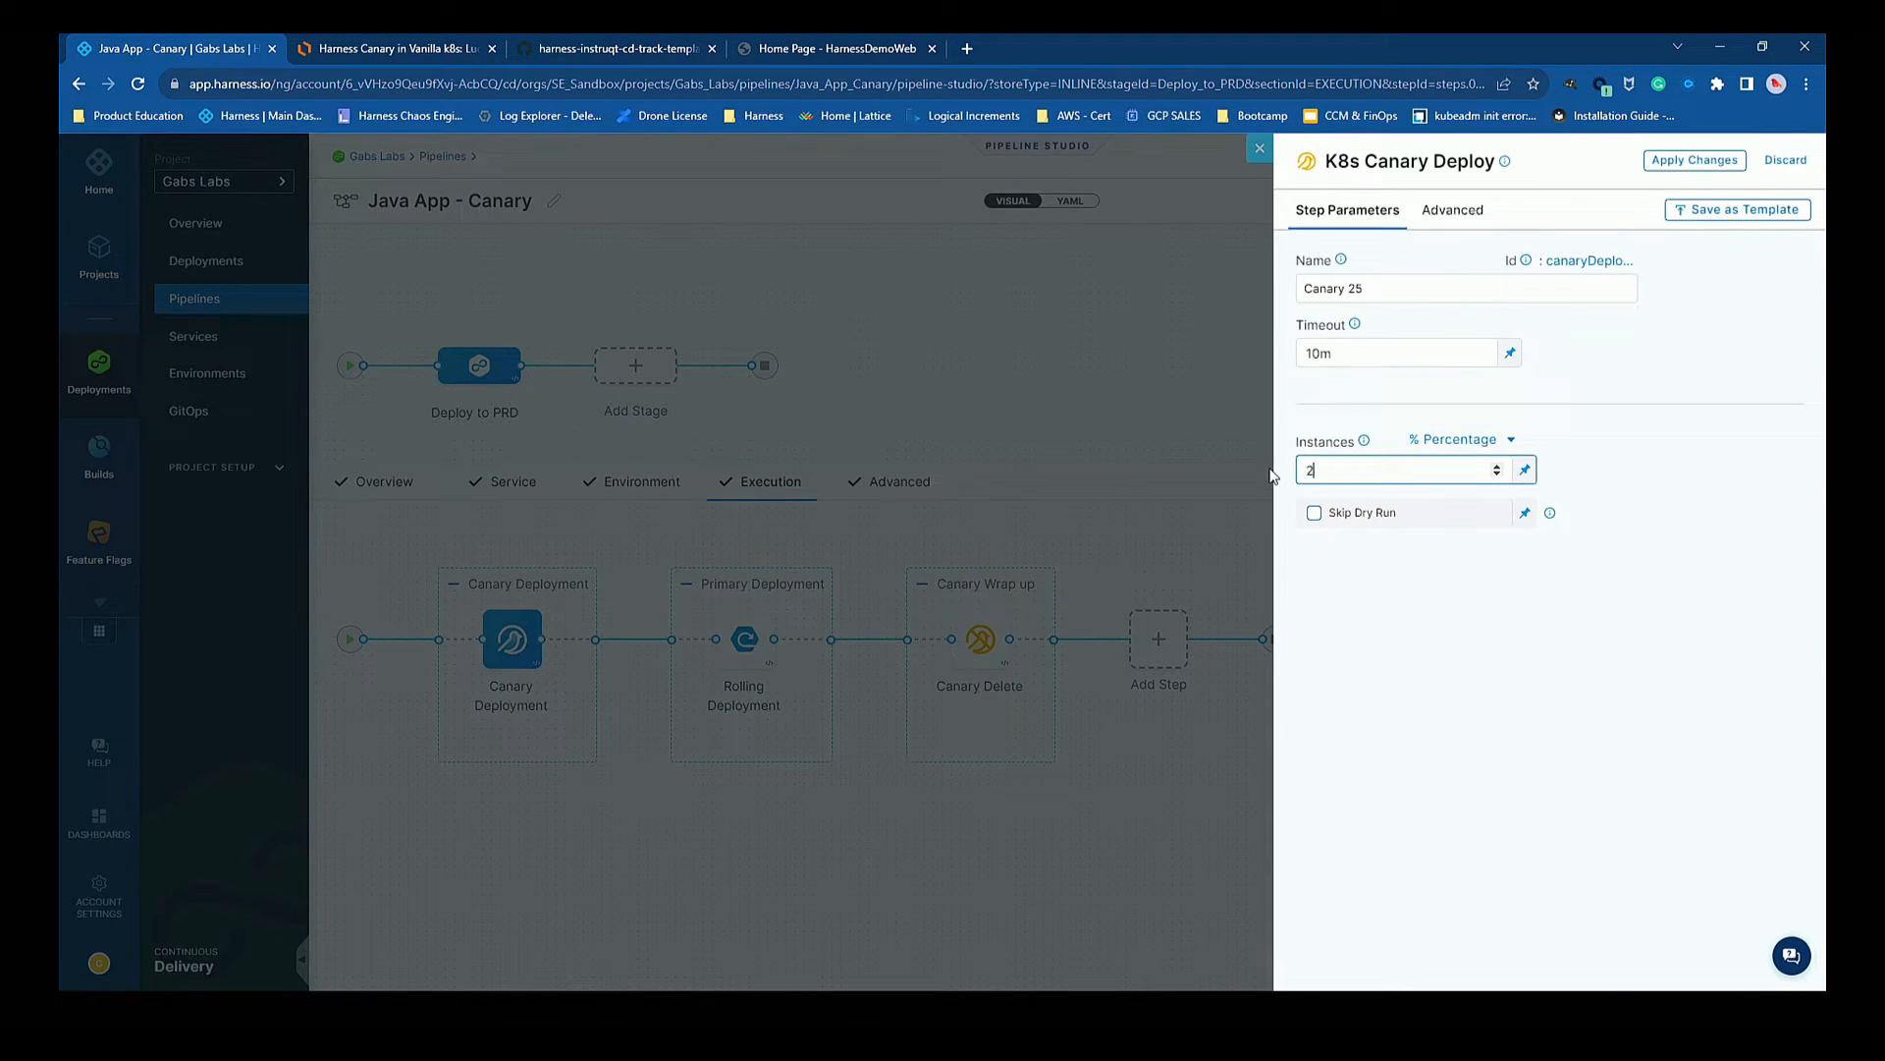
left_click(1691, 161)
left_click(1488, 200)
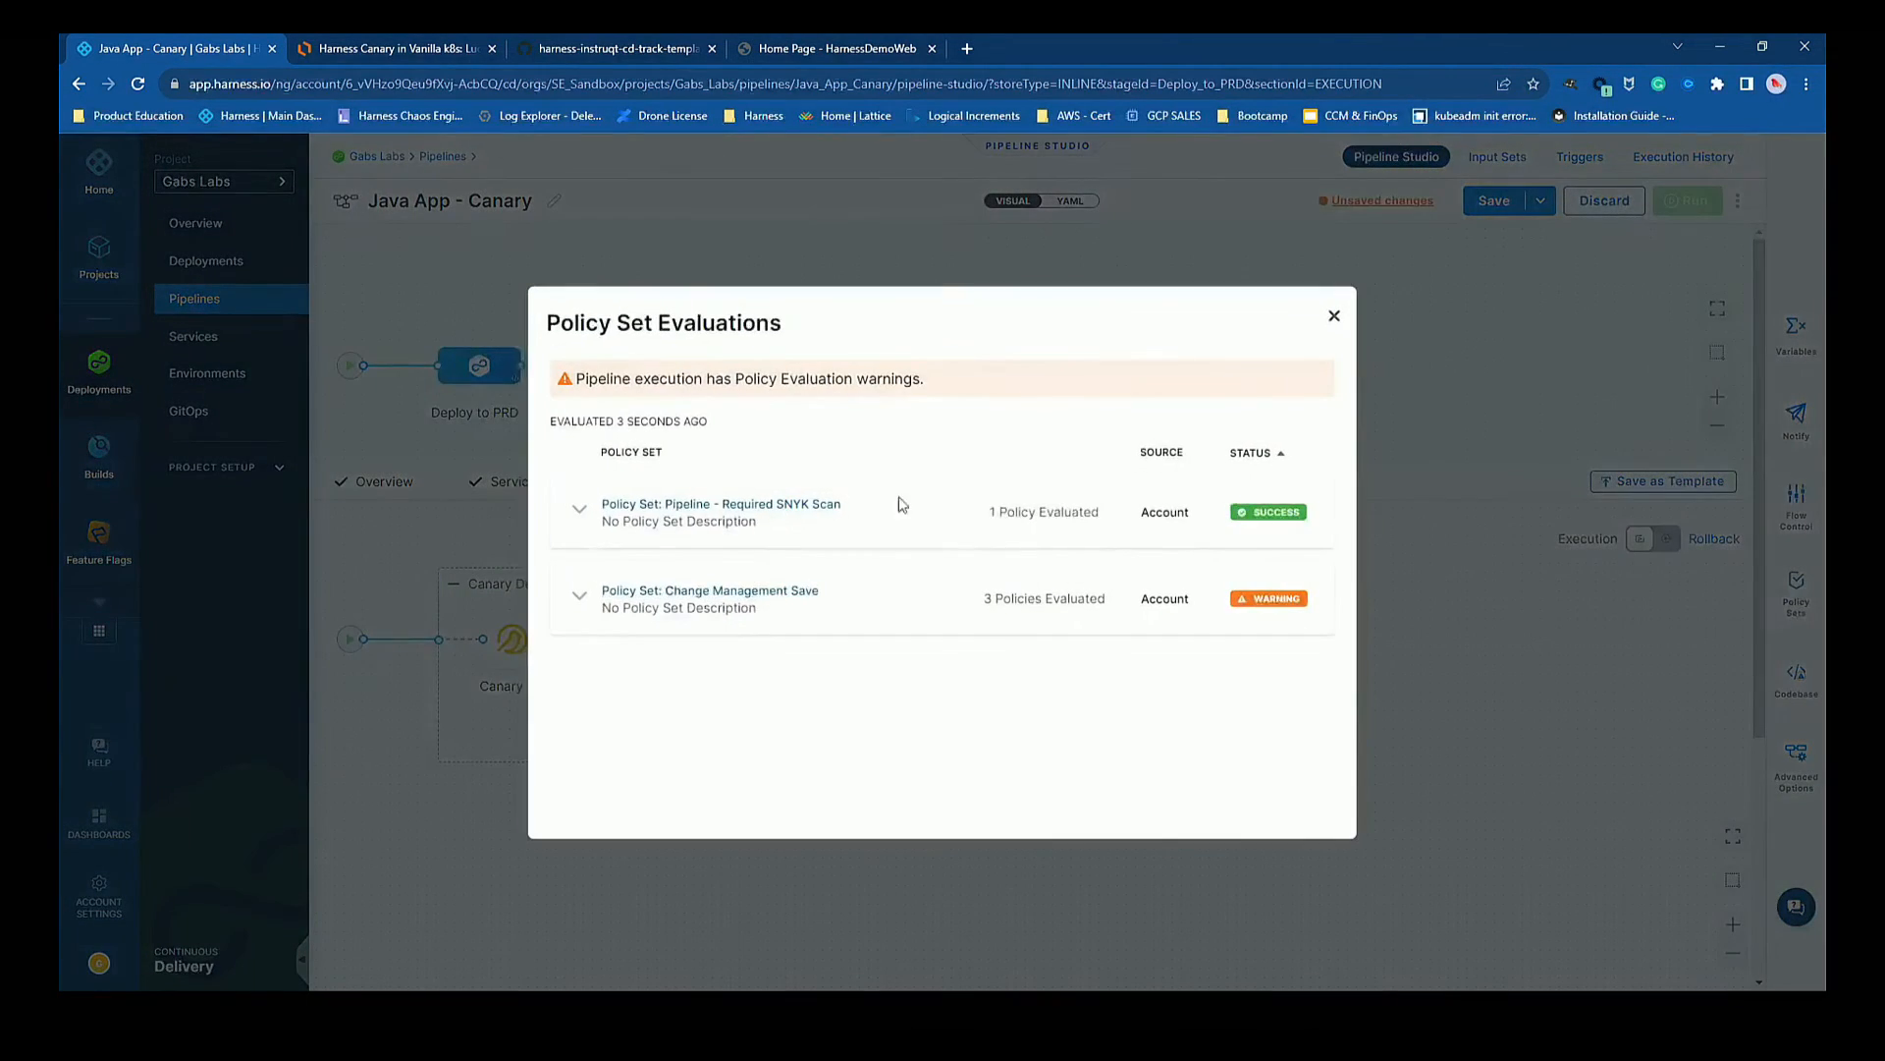
left_click(1332, 314)
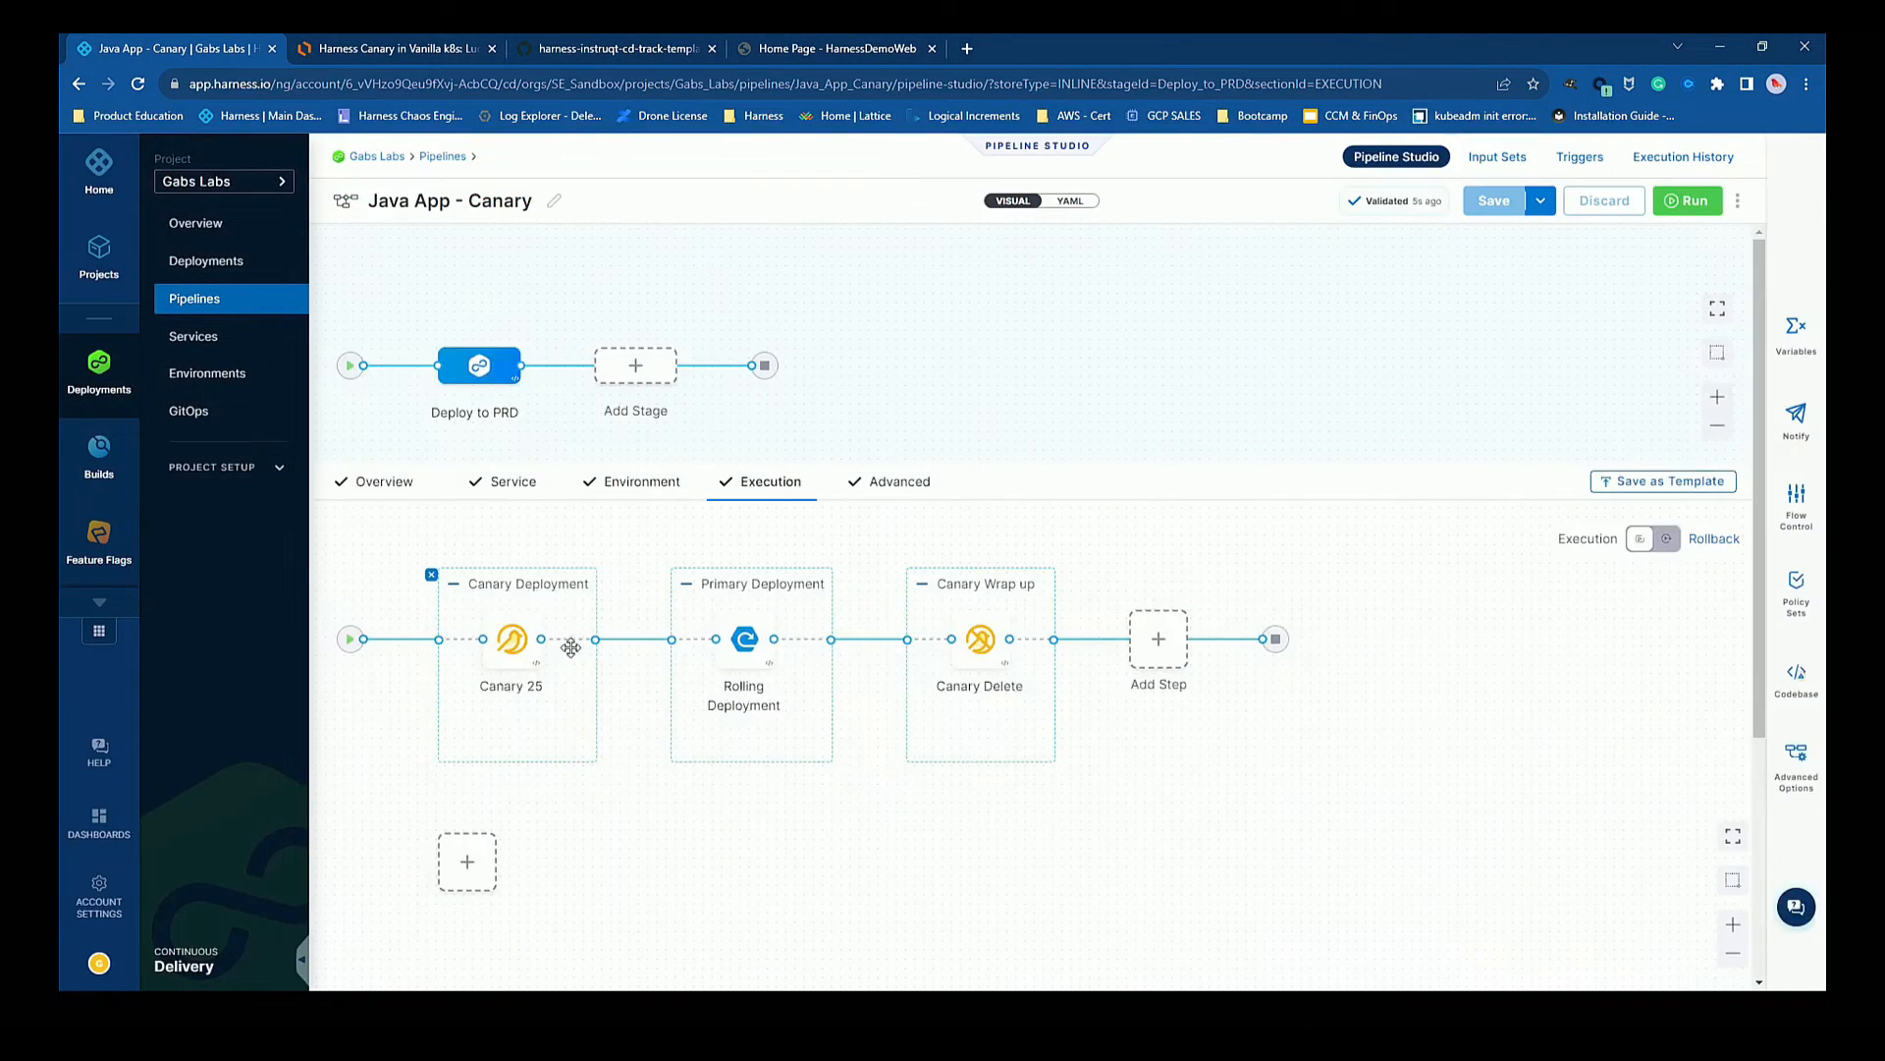
Add a Harness Approval step named "Can I keep going" after Canary 25 in the Canary Deployment group.
left_click(583, 648)
left_click(652, 602)
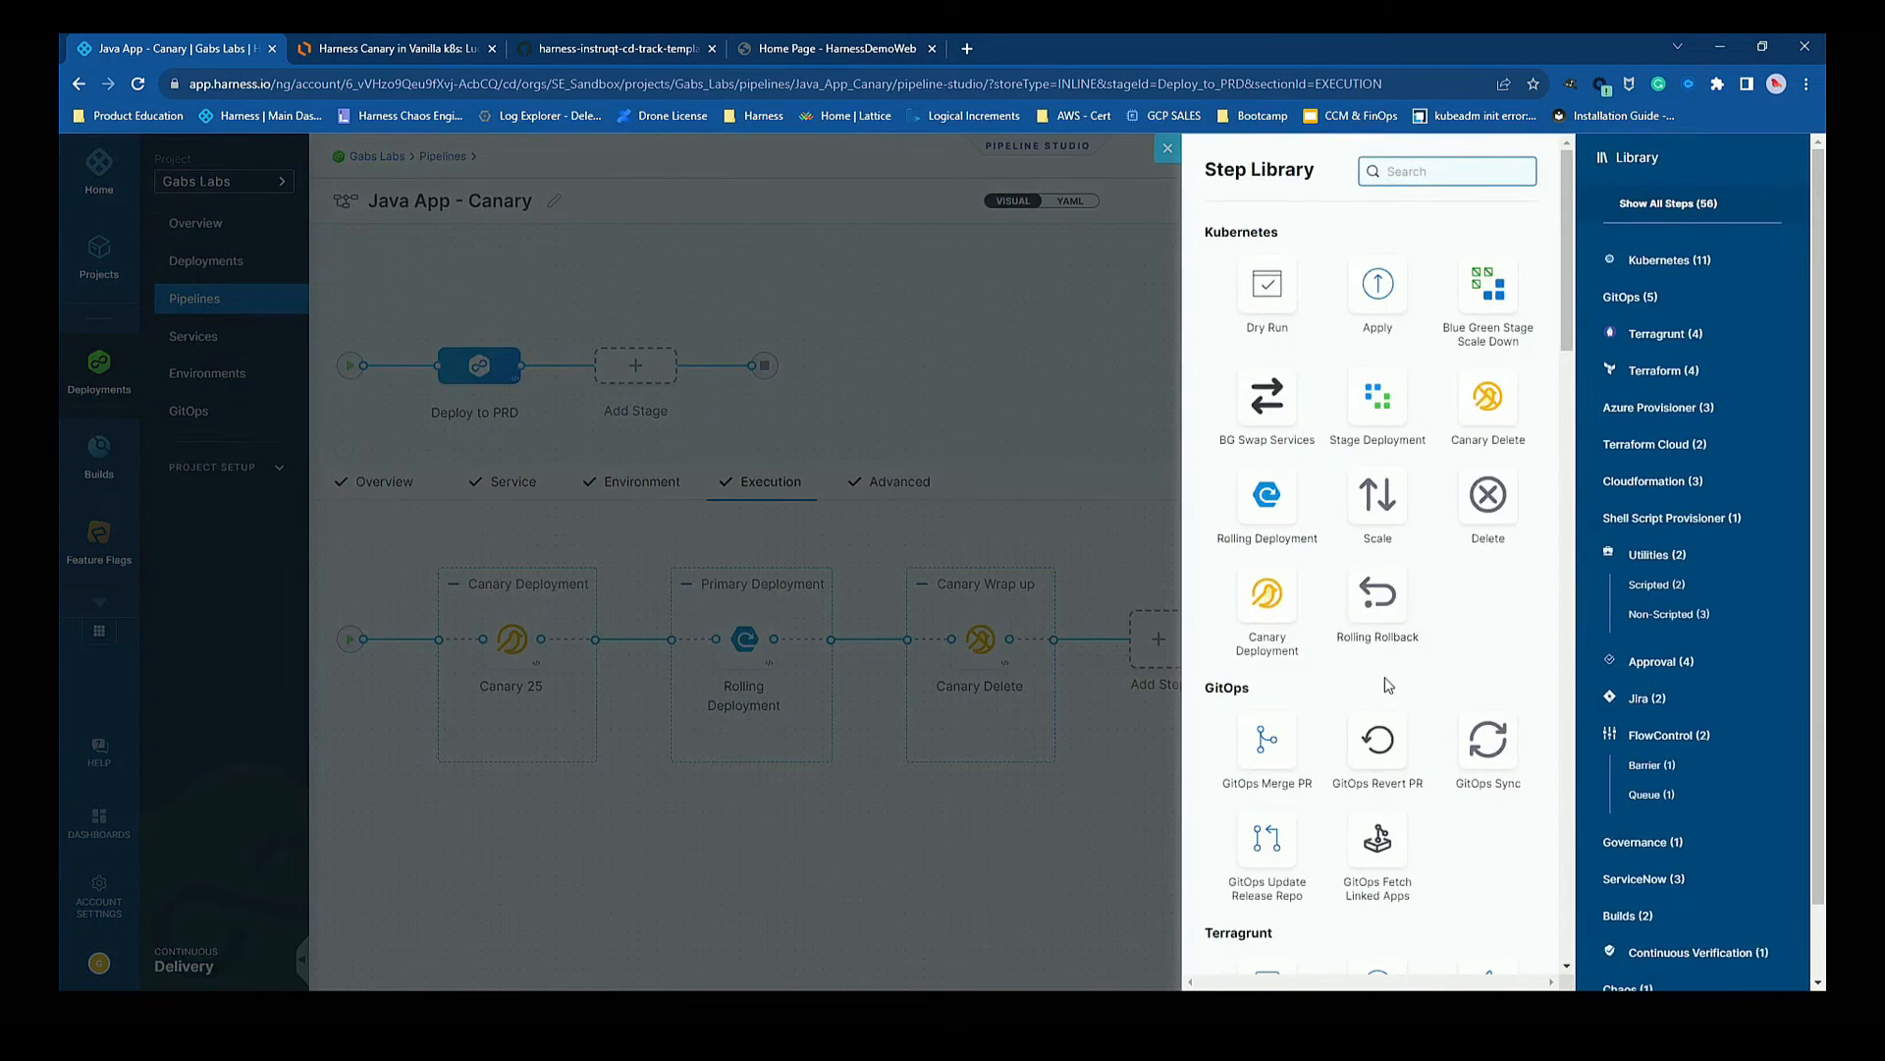
scroll(1387, 685, "down", 20)
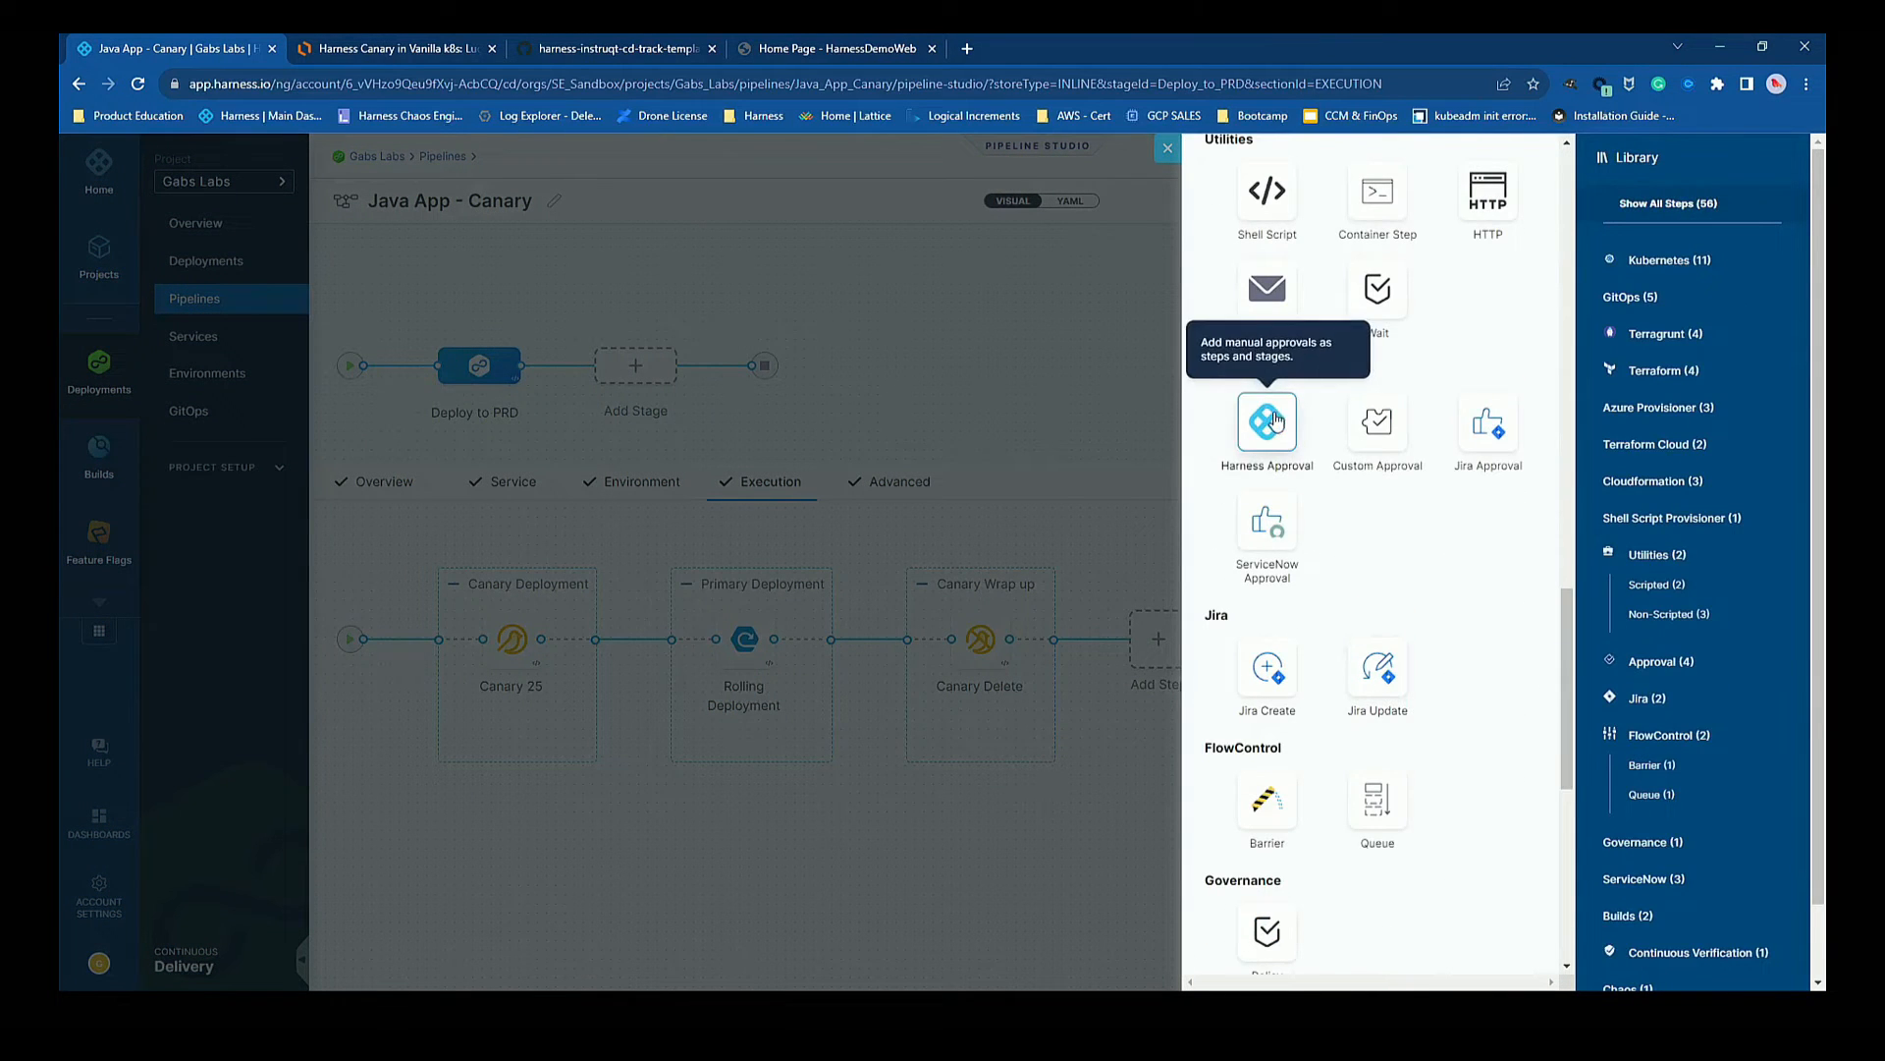
left_click(1275, 421)
double_click(1365, 292)
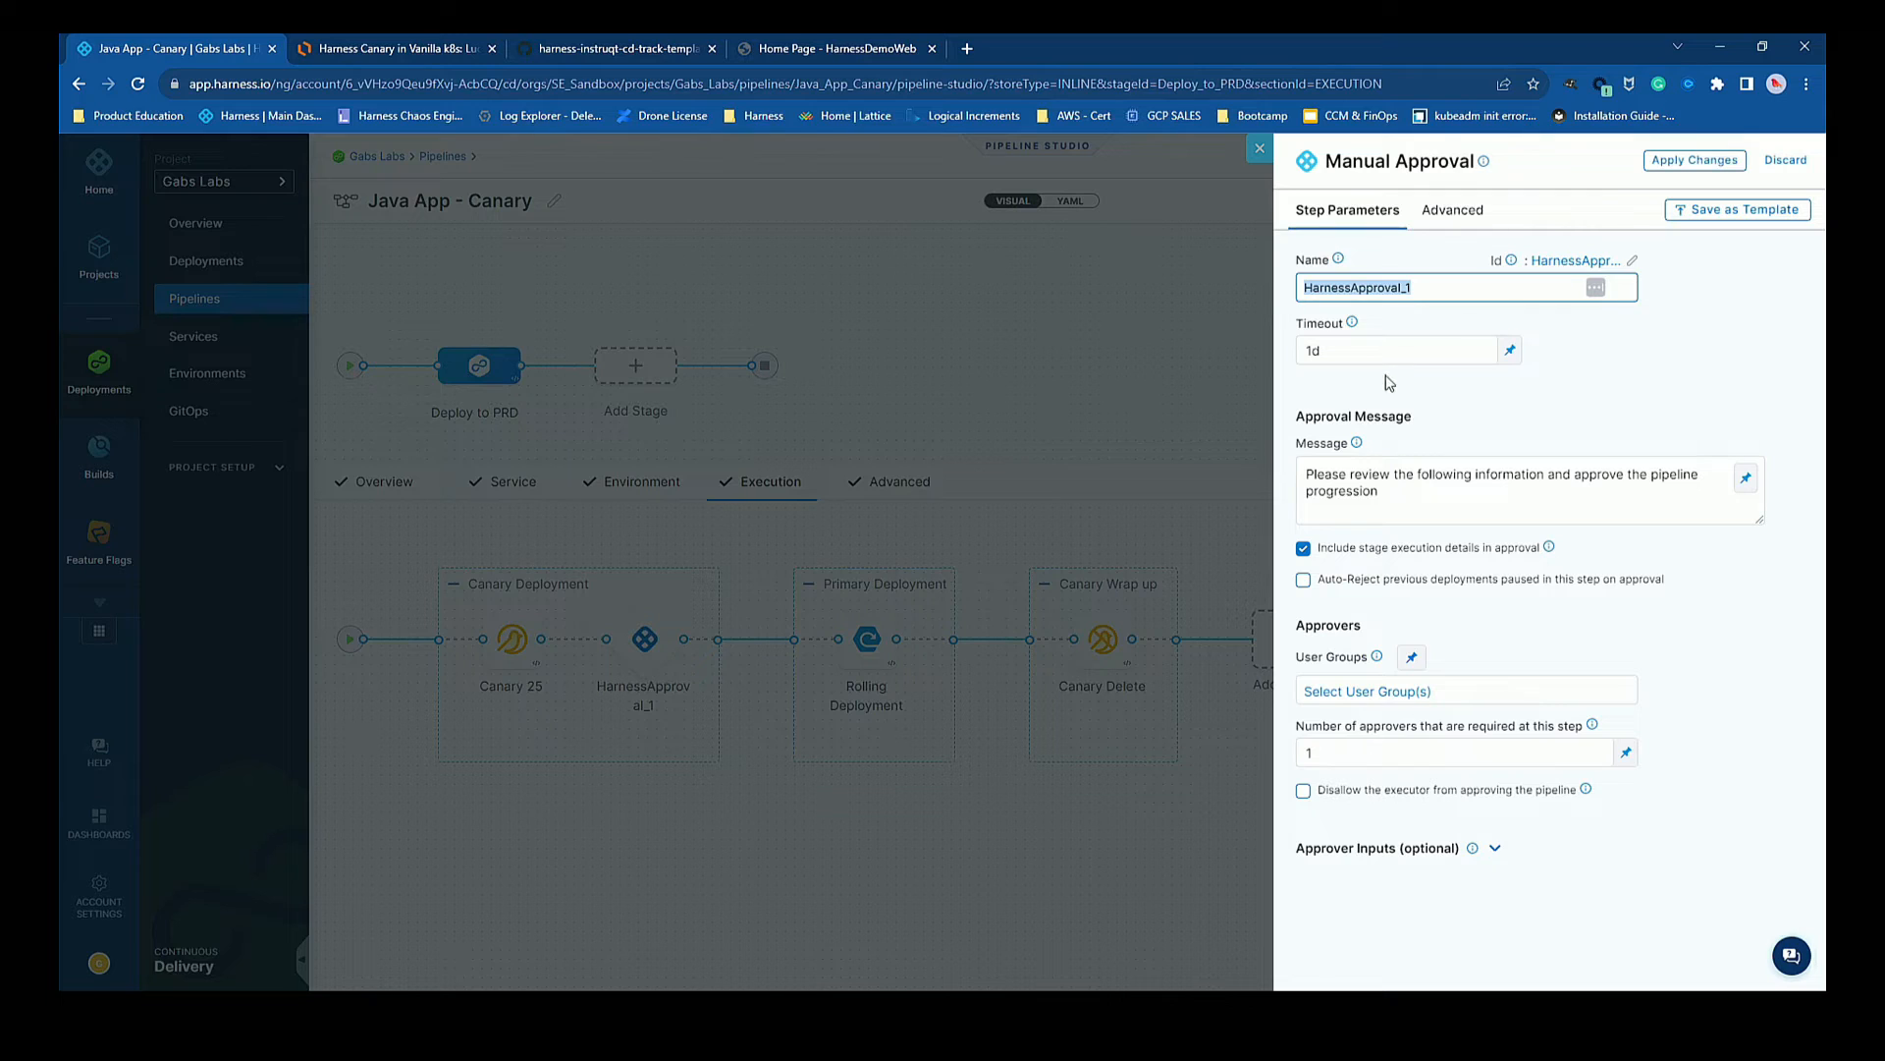
type("Can I")
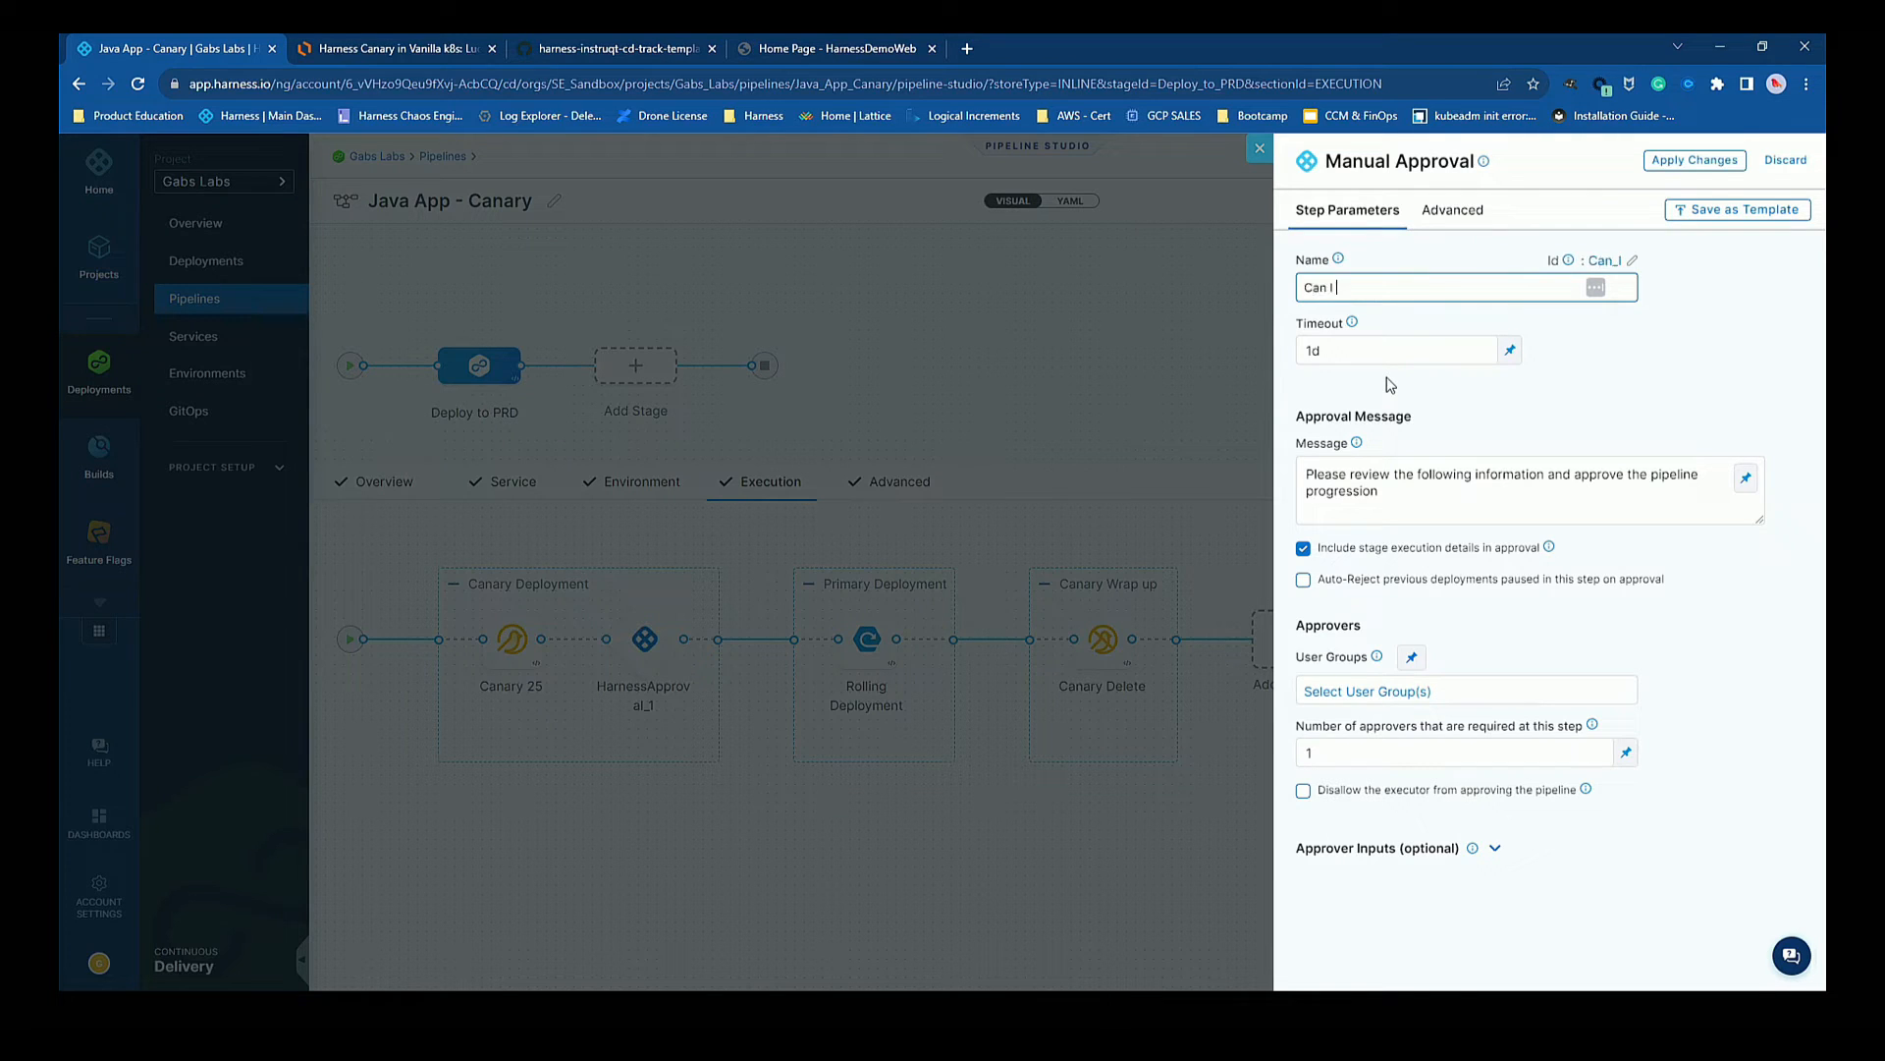
type(" keep going")
Assign the project-level All Project Users group as approver of "Can I keep going" and apply the changes.
left_click(1410, 688)
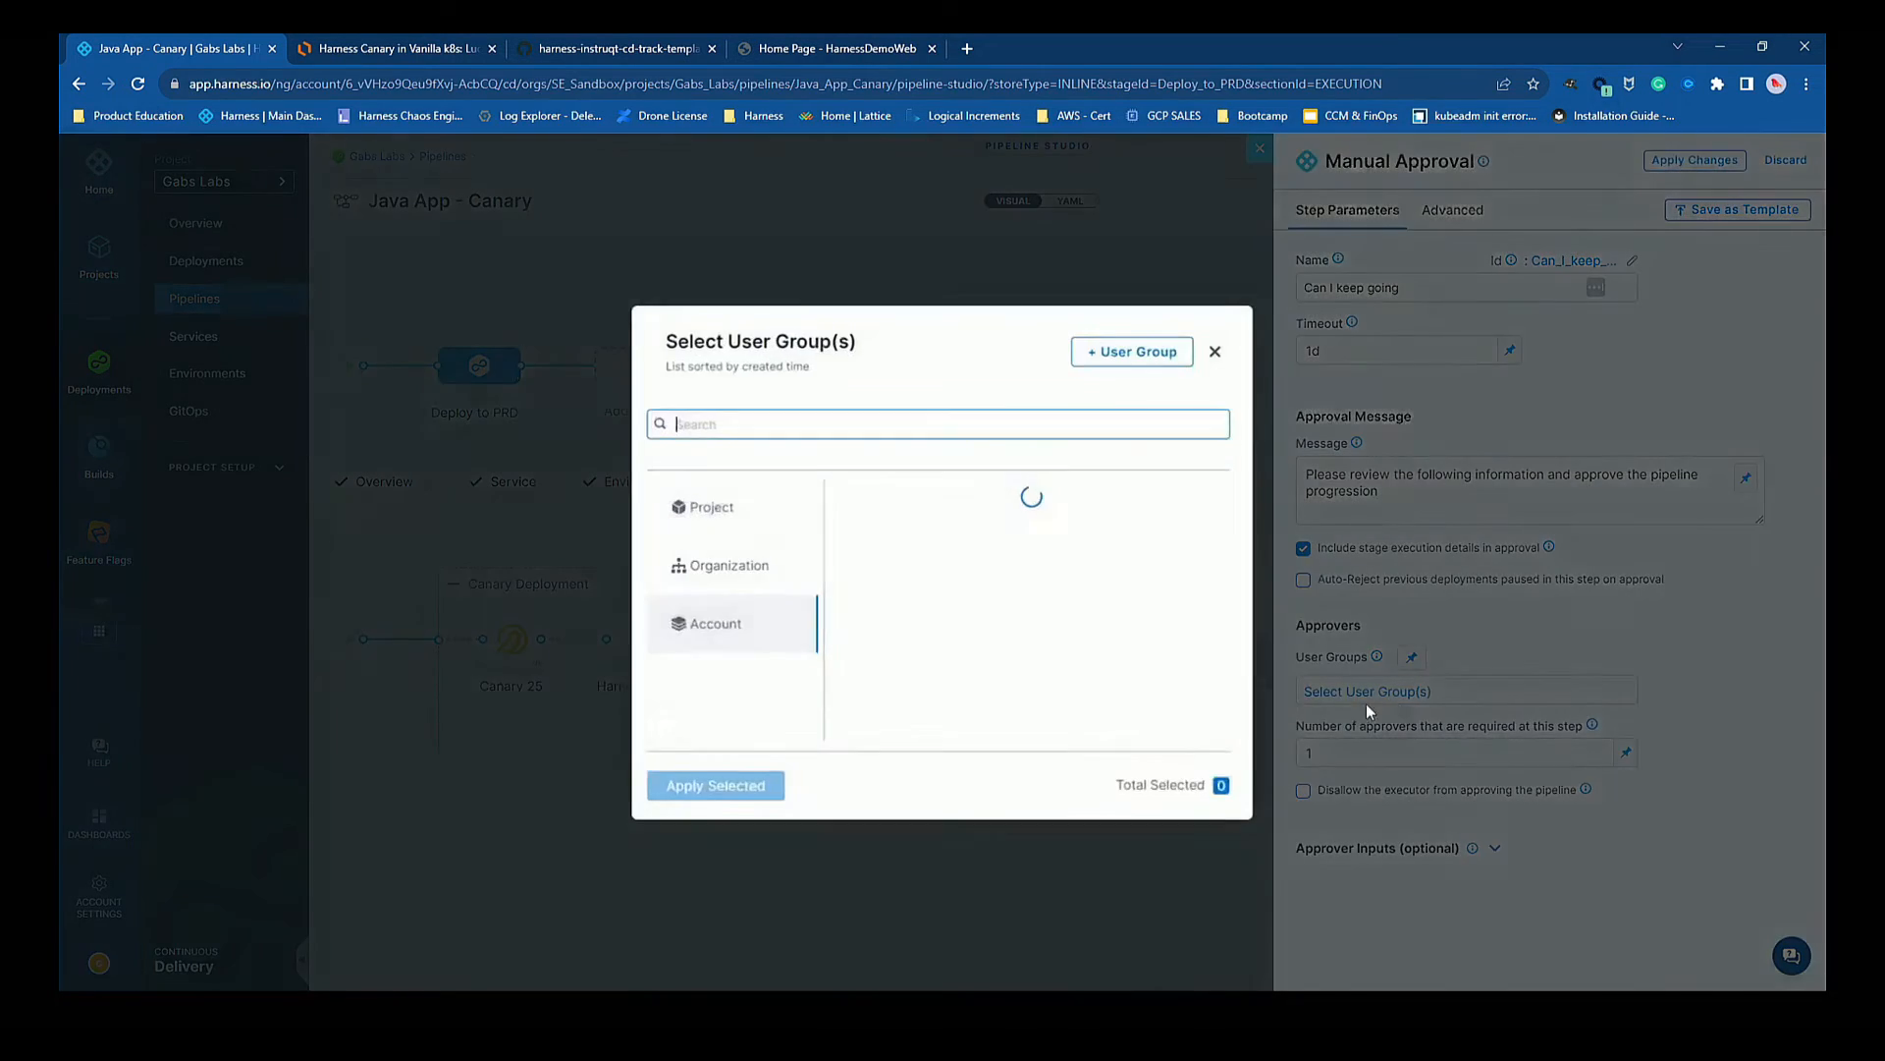
left_click(716, 508)
left_click(907, 520)
left_click(731, 781)
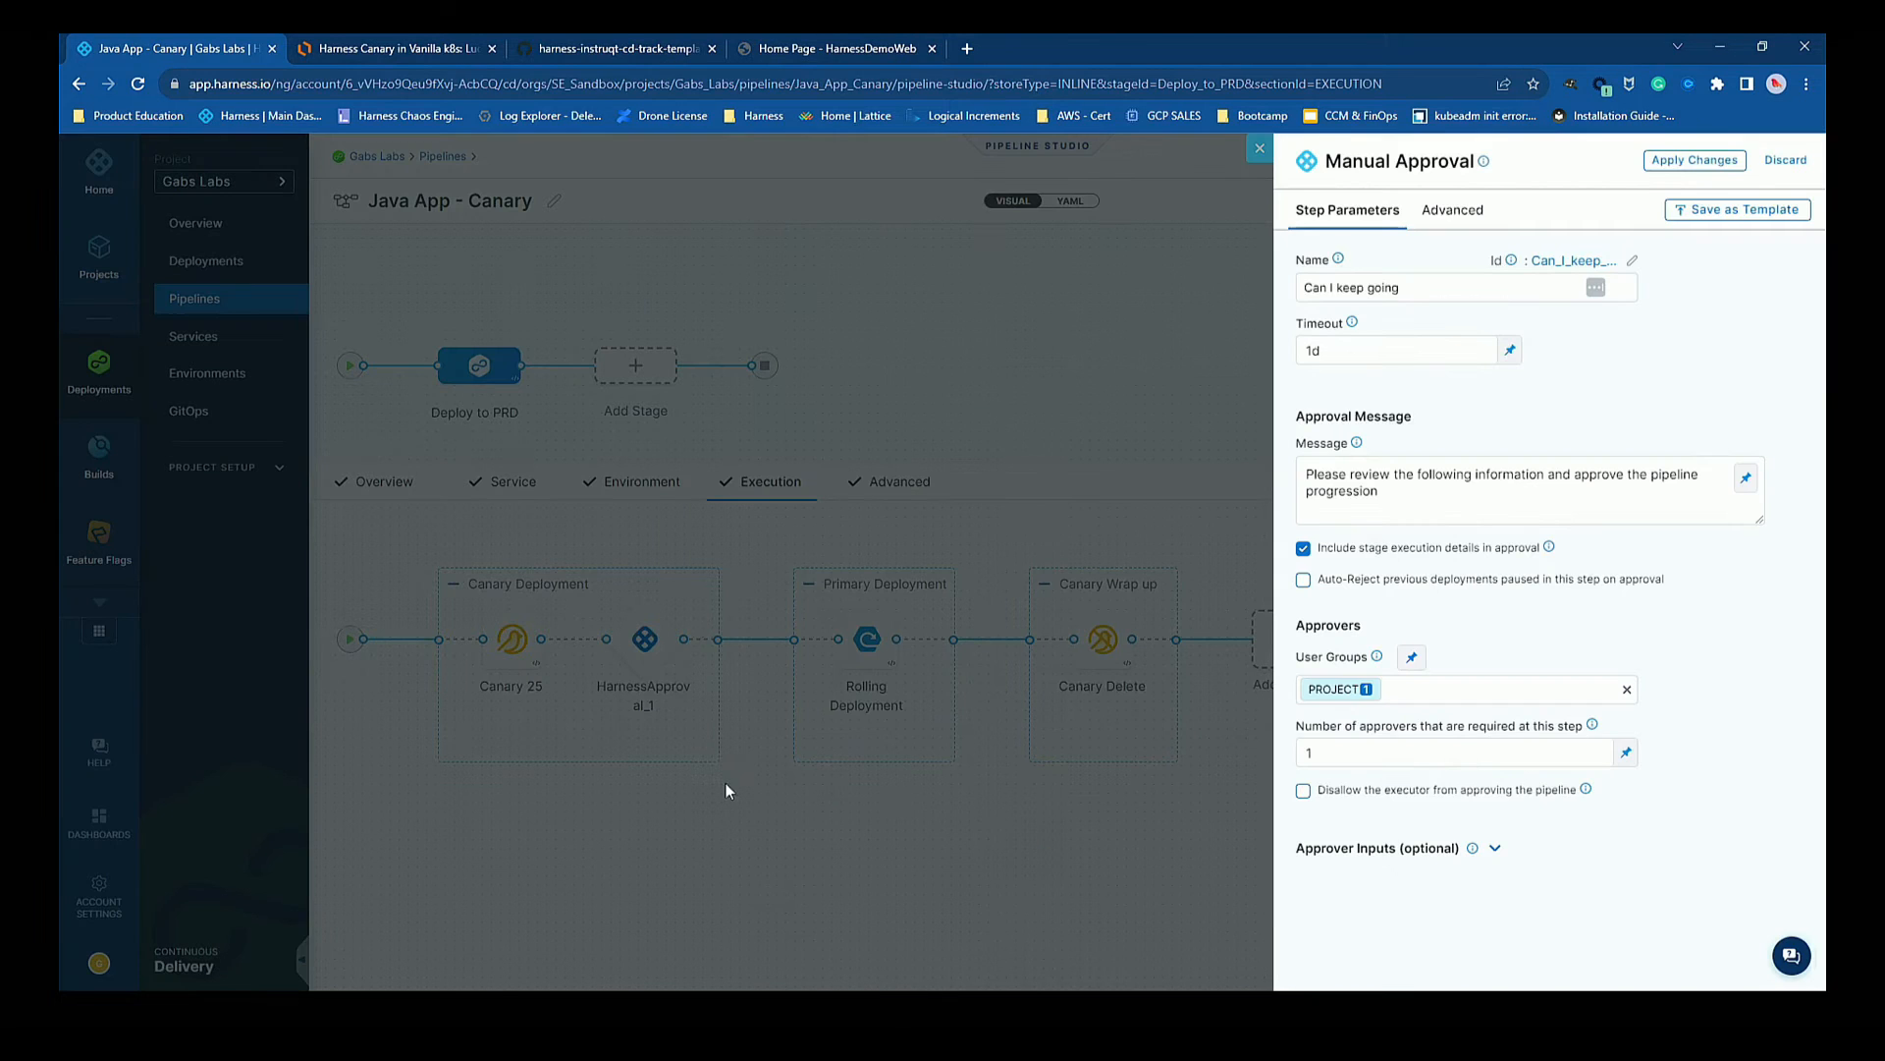
left_click(1694, 160)
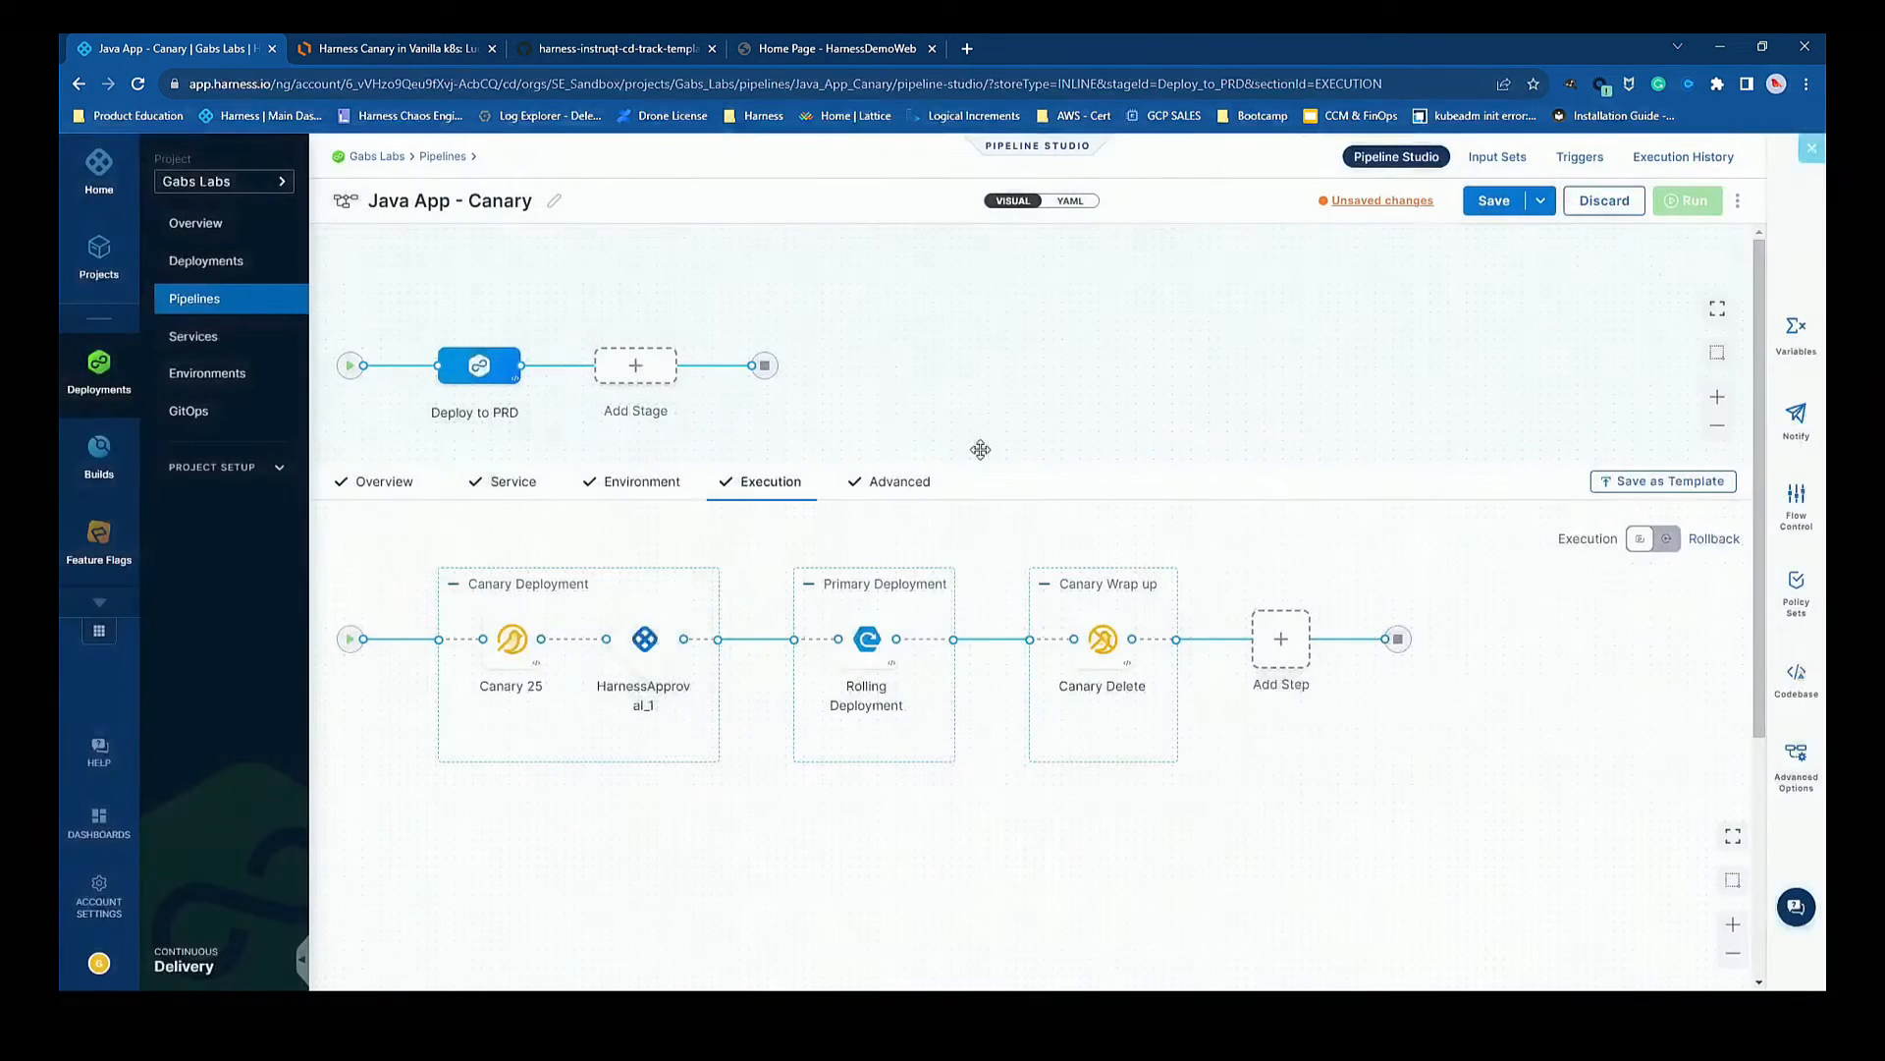
Add a Kubernetes Canary Deployment step named "Canary 50" after the "Can I keep going" approval.
left_click(702, 640)
left_click(775, 602)
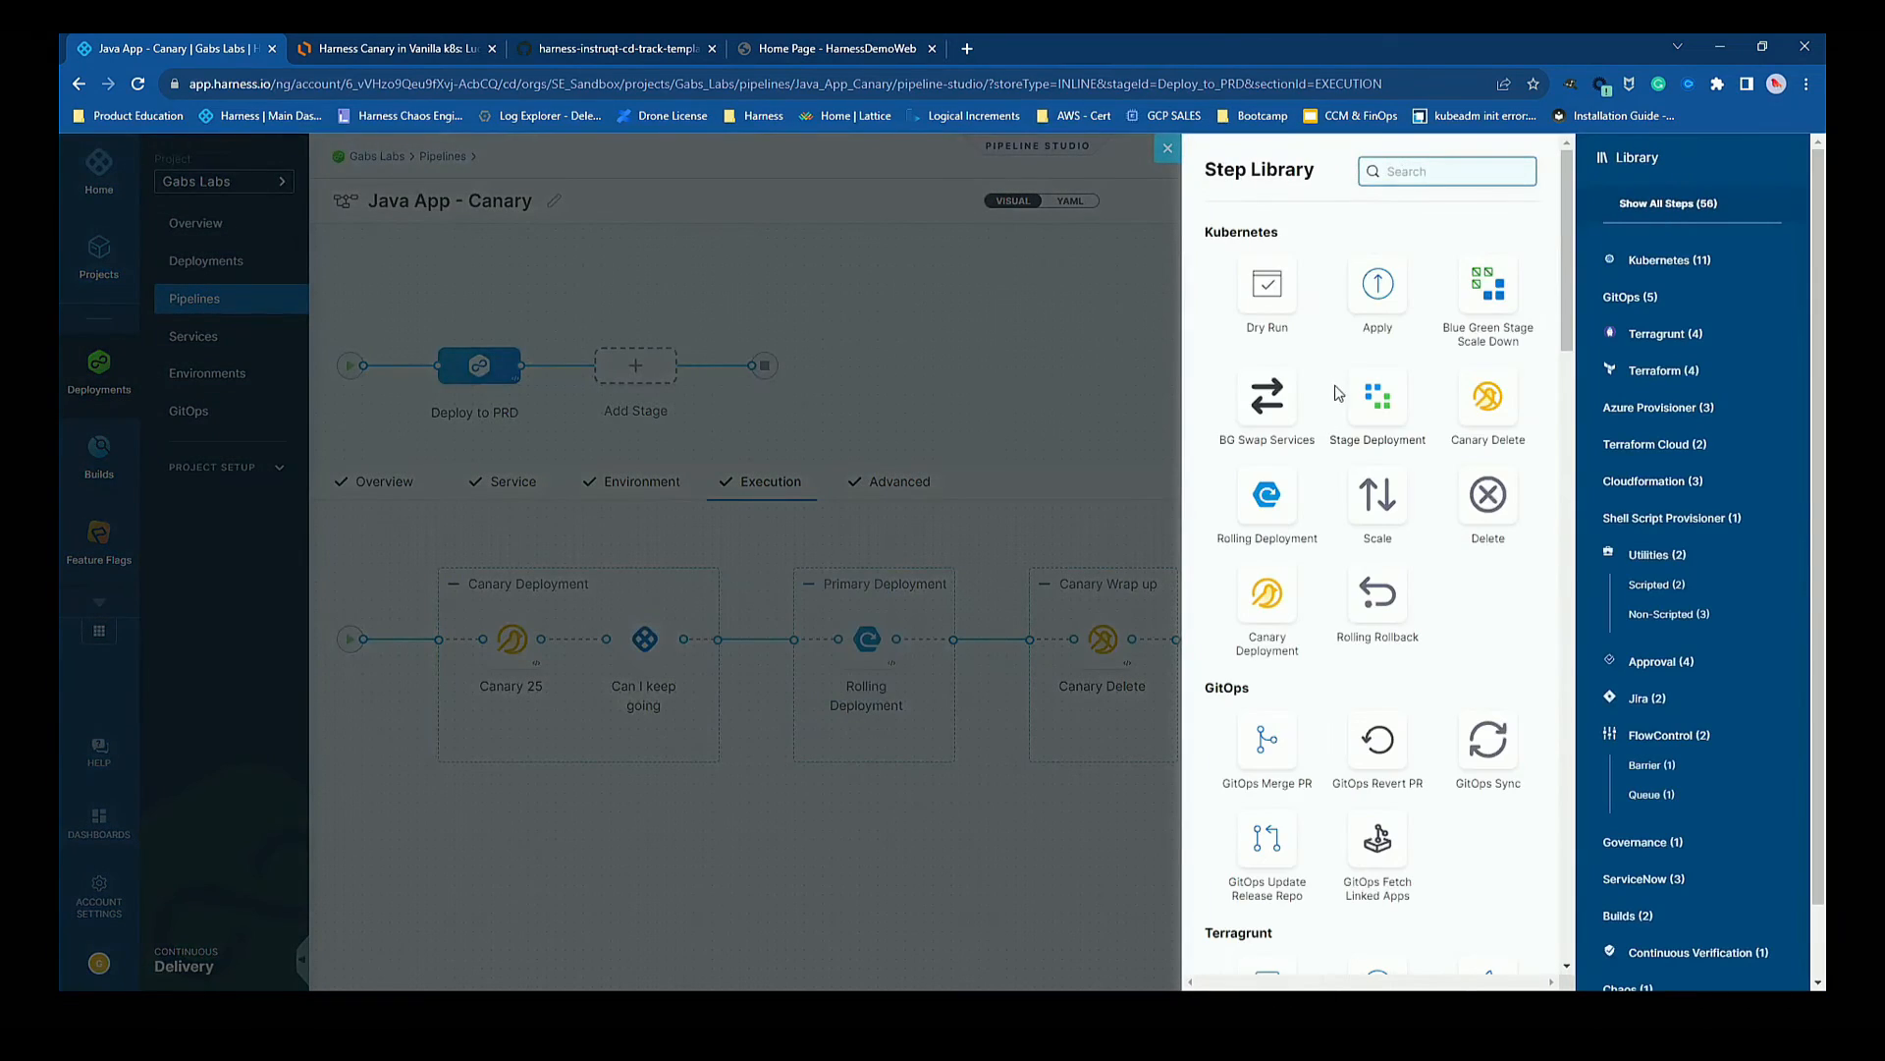
left_click(1270, 593)
left_click_drag(1419, 288, 1280, 295)
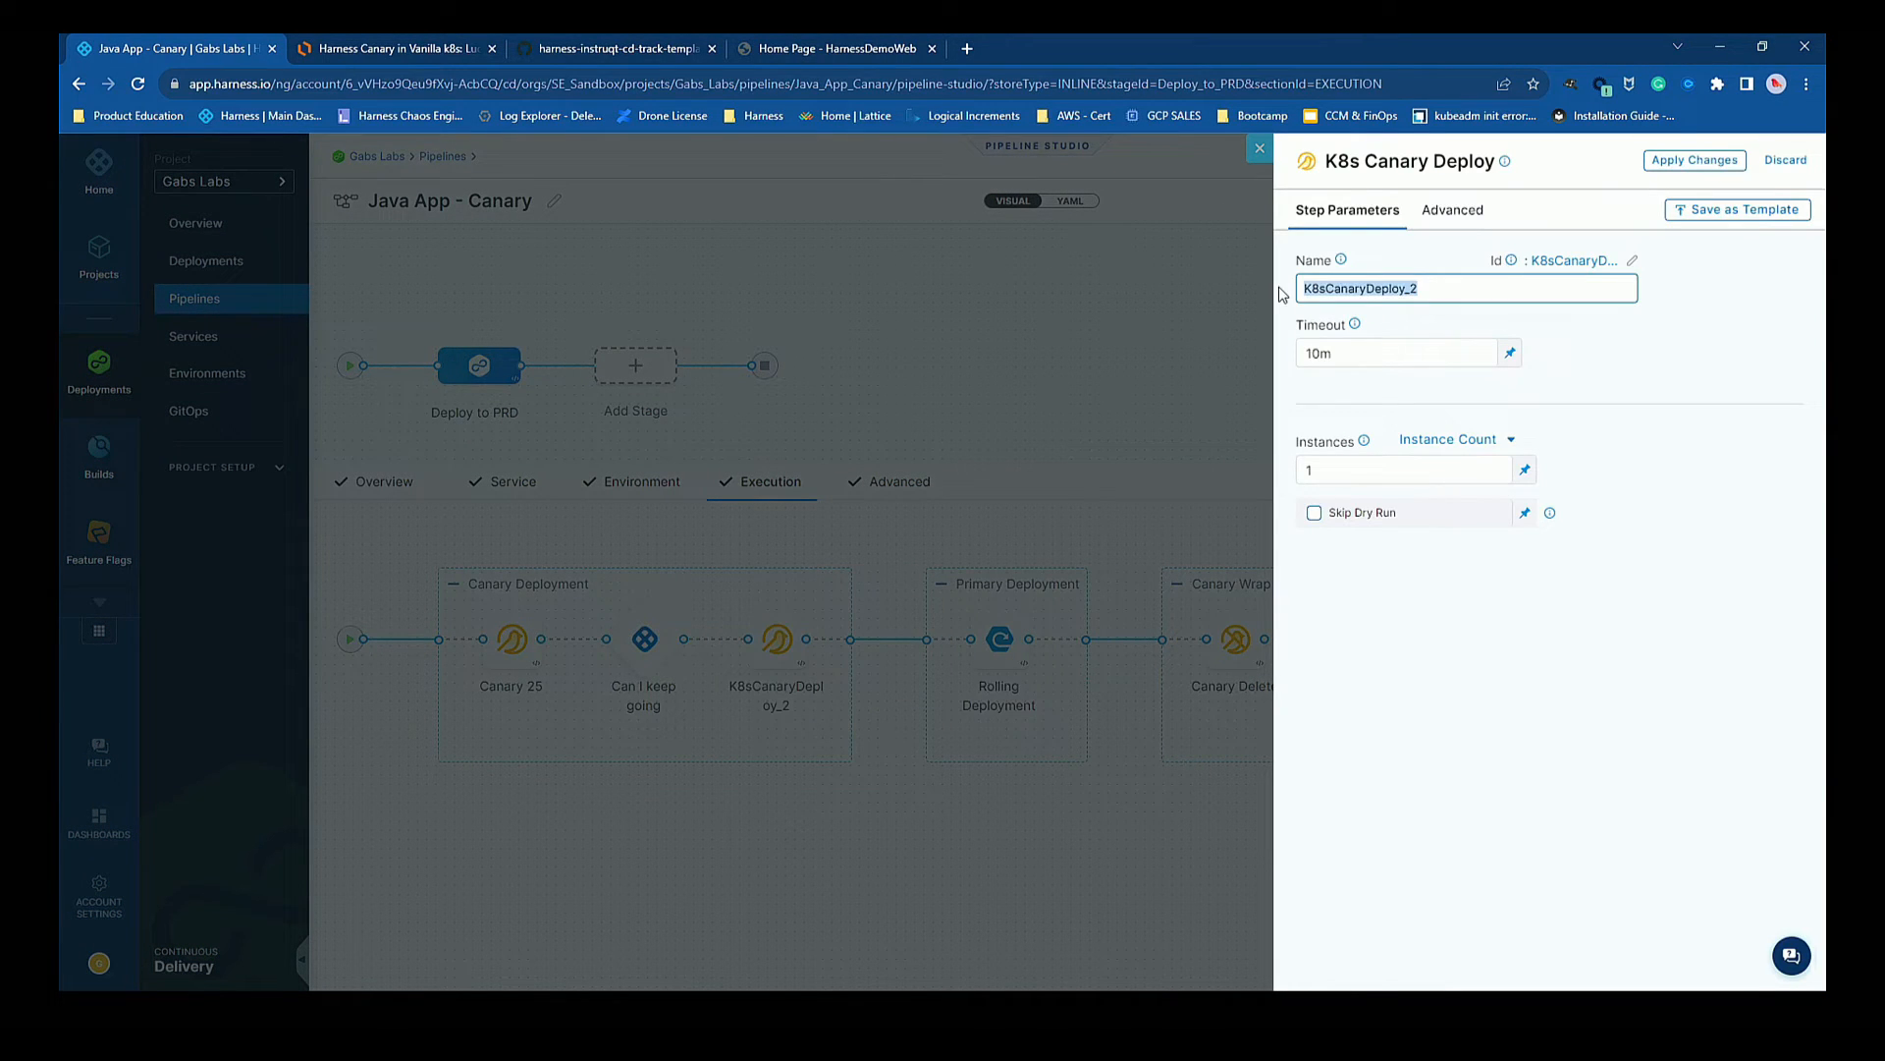
type("Canary")
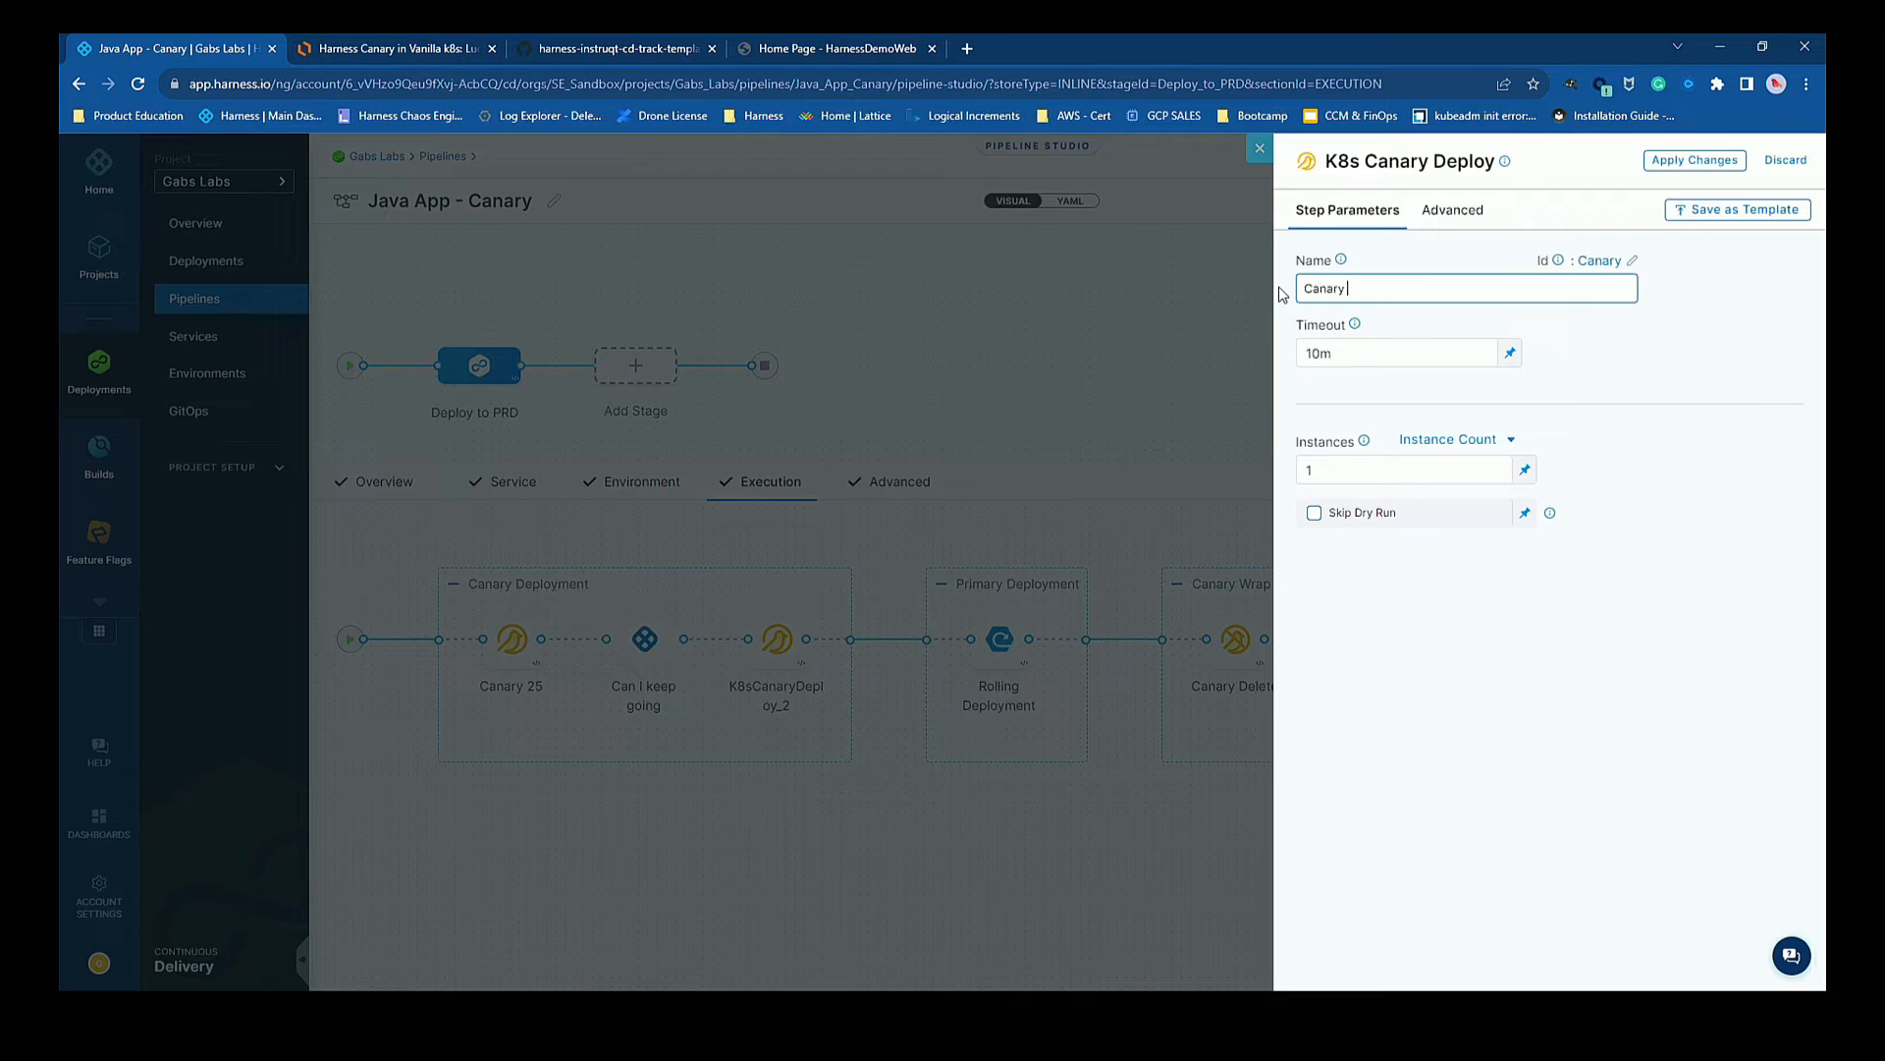
type(" 50")
Set the Canary 50 step's instances to 50 by percentage and apply the changes.
left_click(1475, 440)
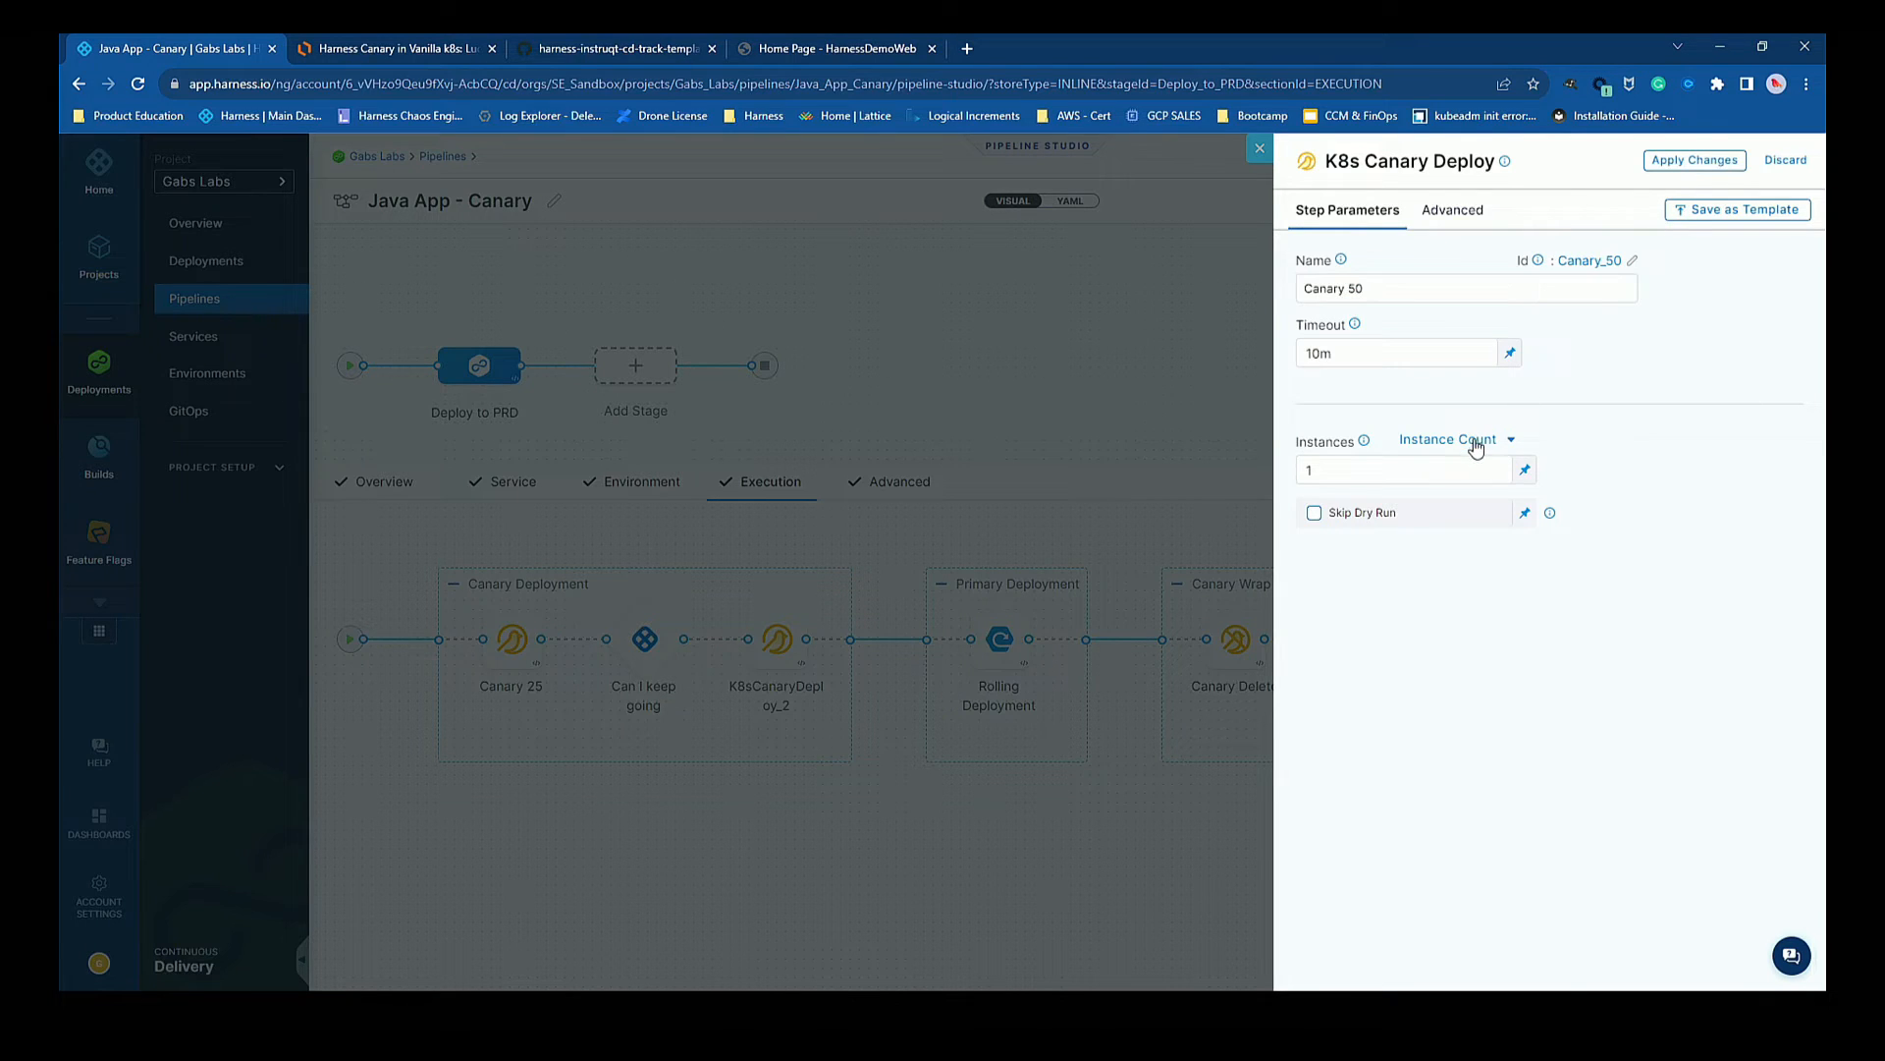
left_click(1461, 487)
type("50")
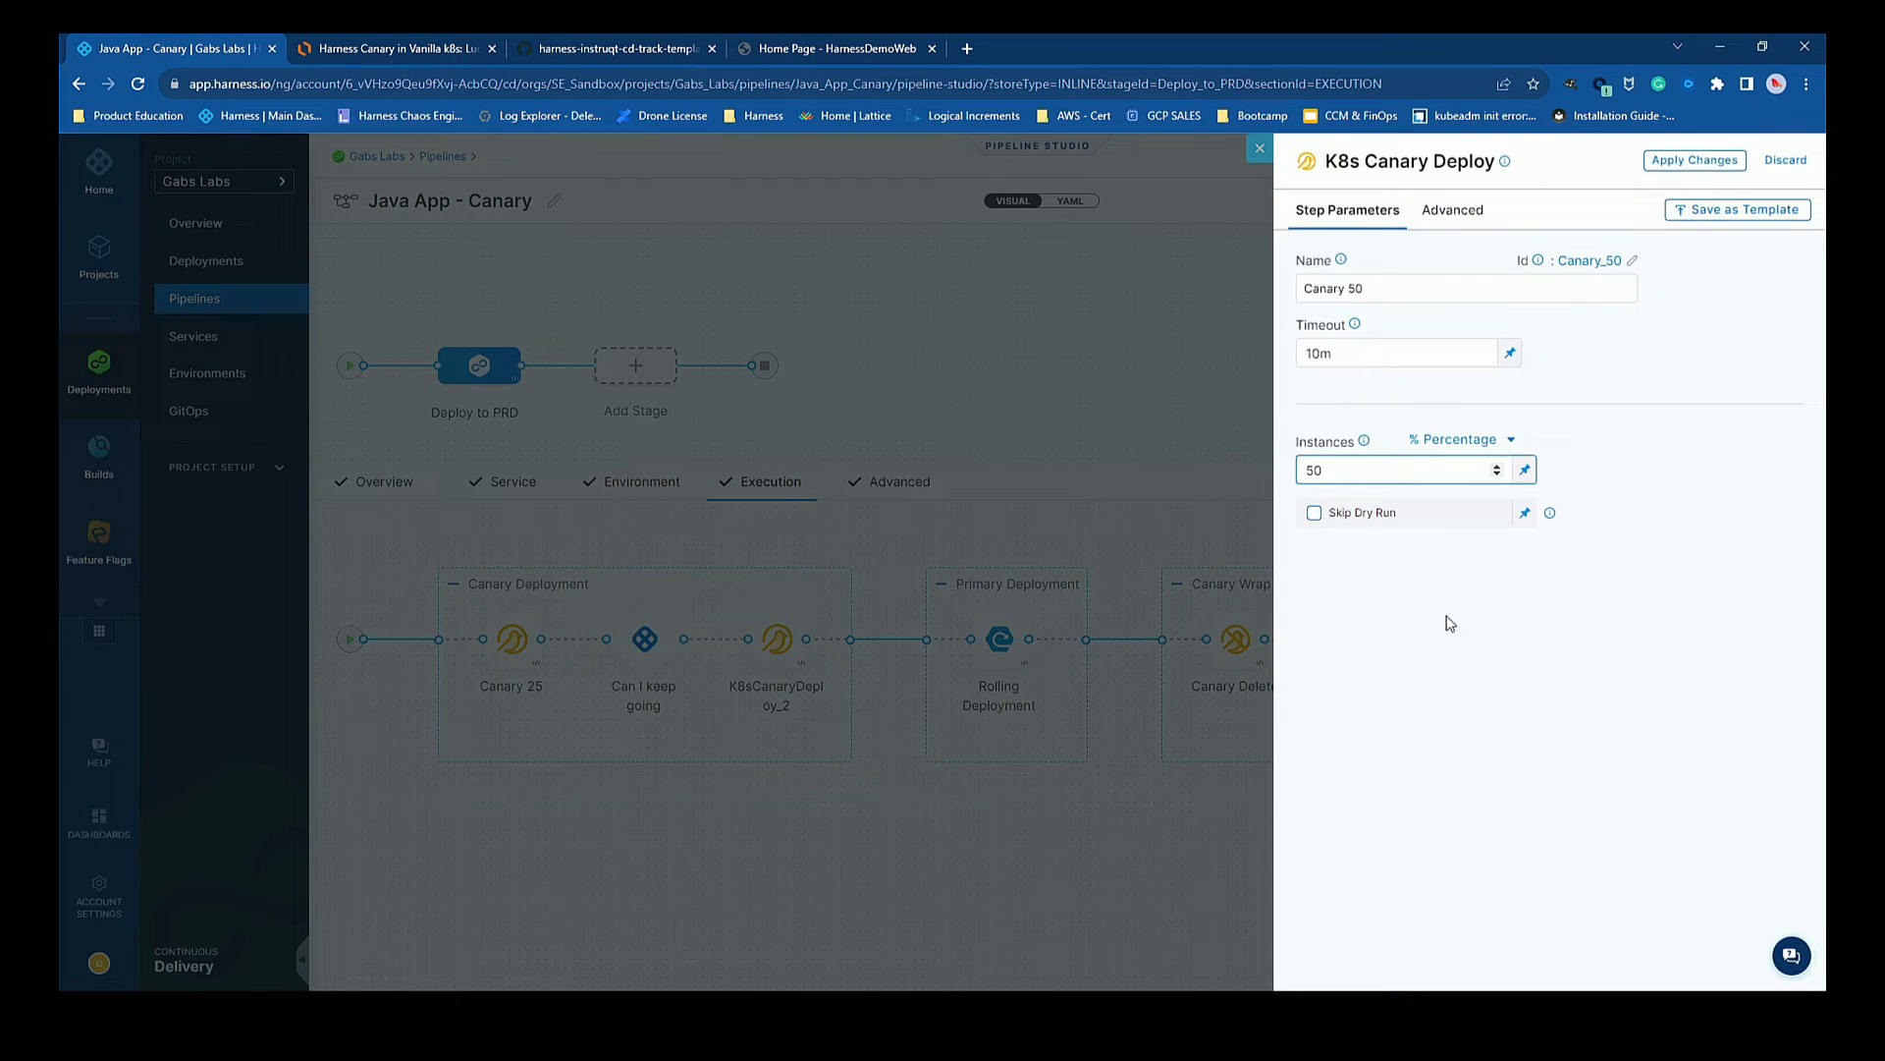
left_click_drag(1365, 472, 1306, 475)
left_click(1672, 164)
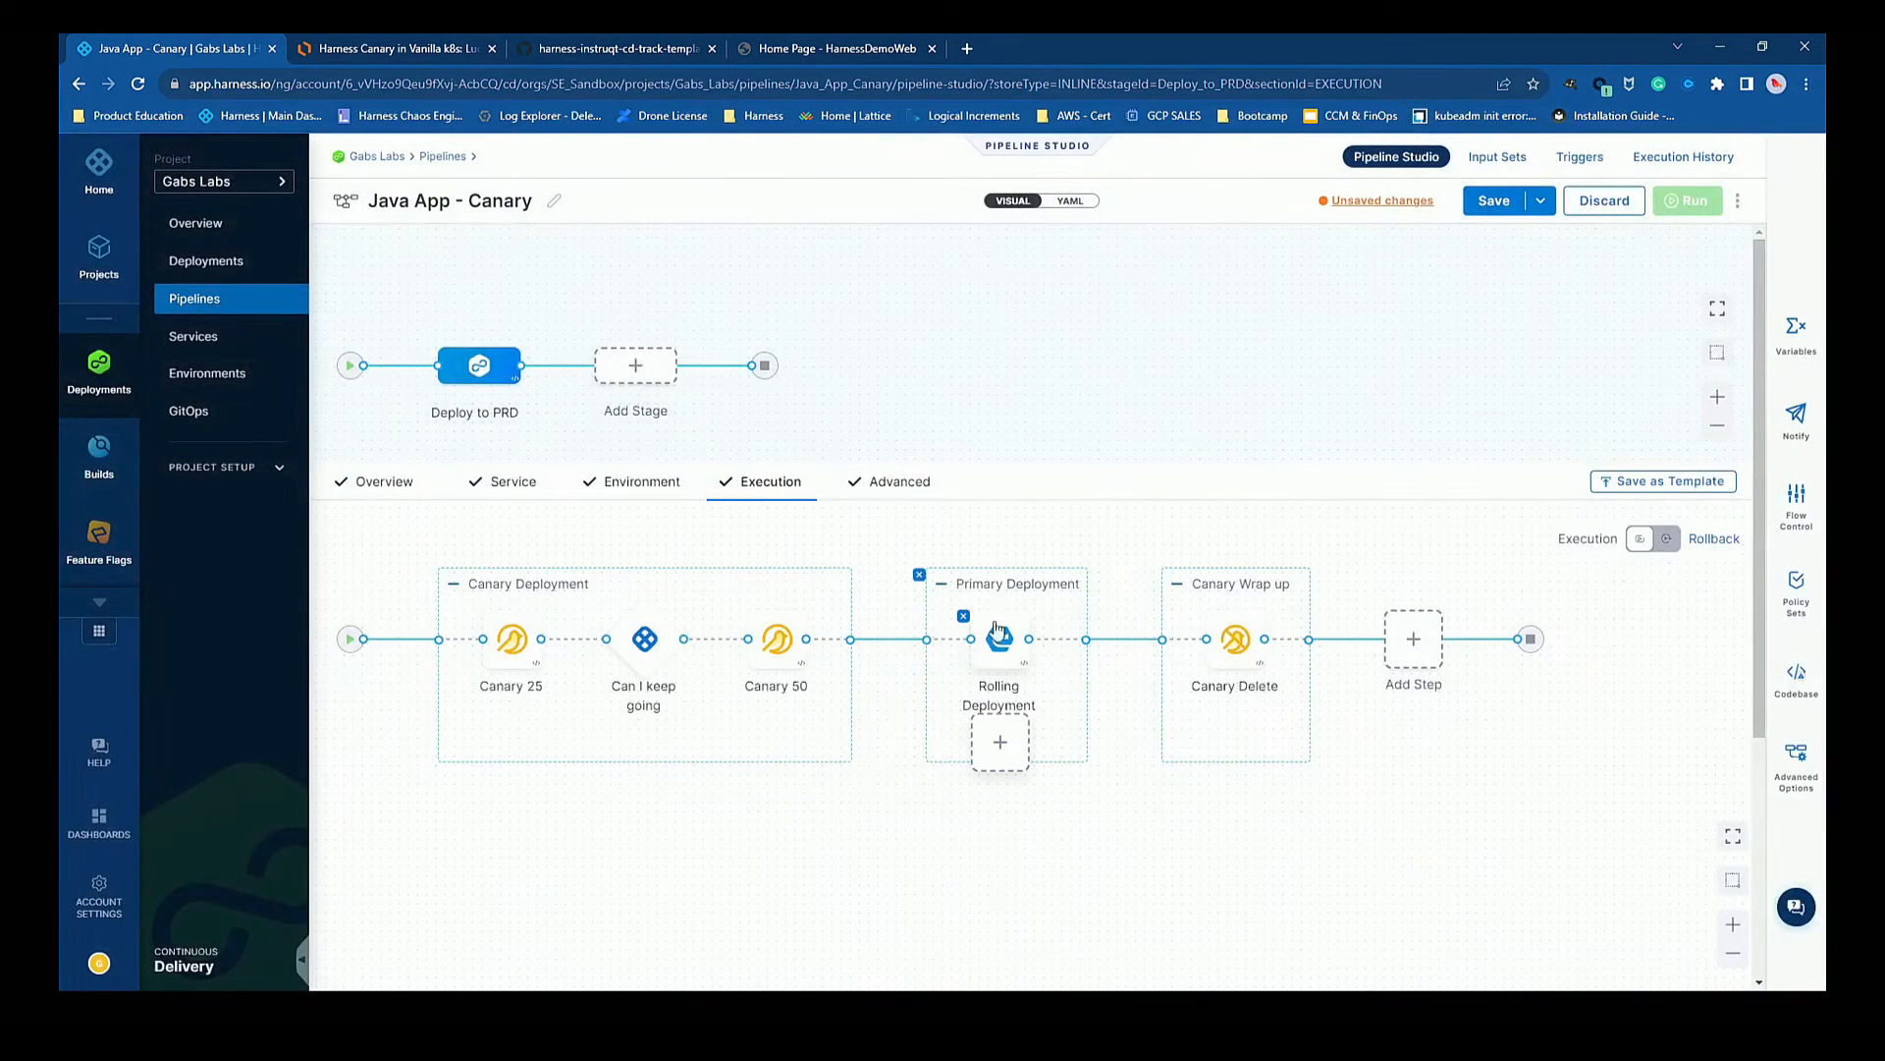
Add a Harness Approval step named "Can I go prod" before Rolling Deployment in the Primary Deployment group.
left_click(959, 589)
left_click(899, 607)
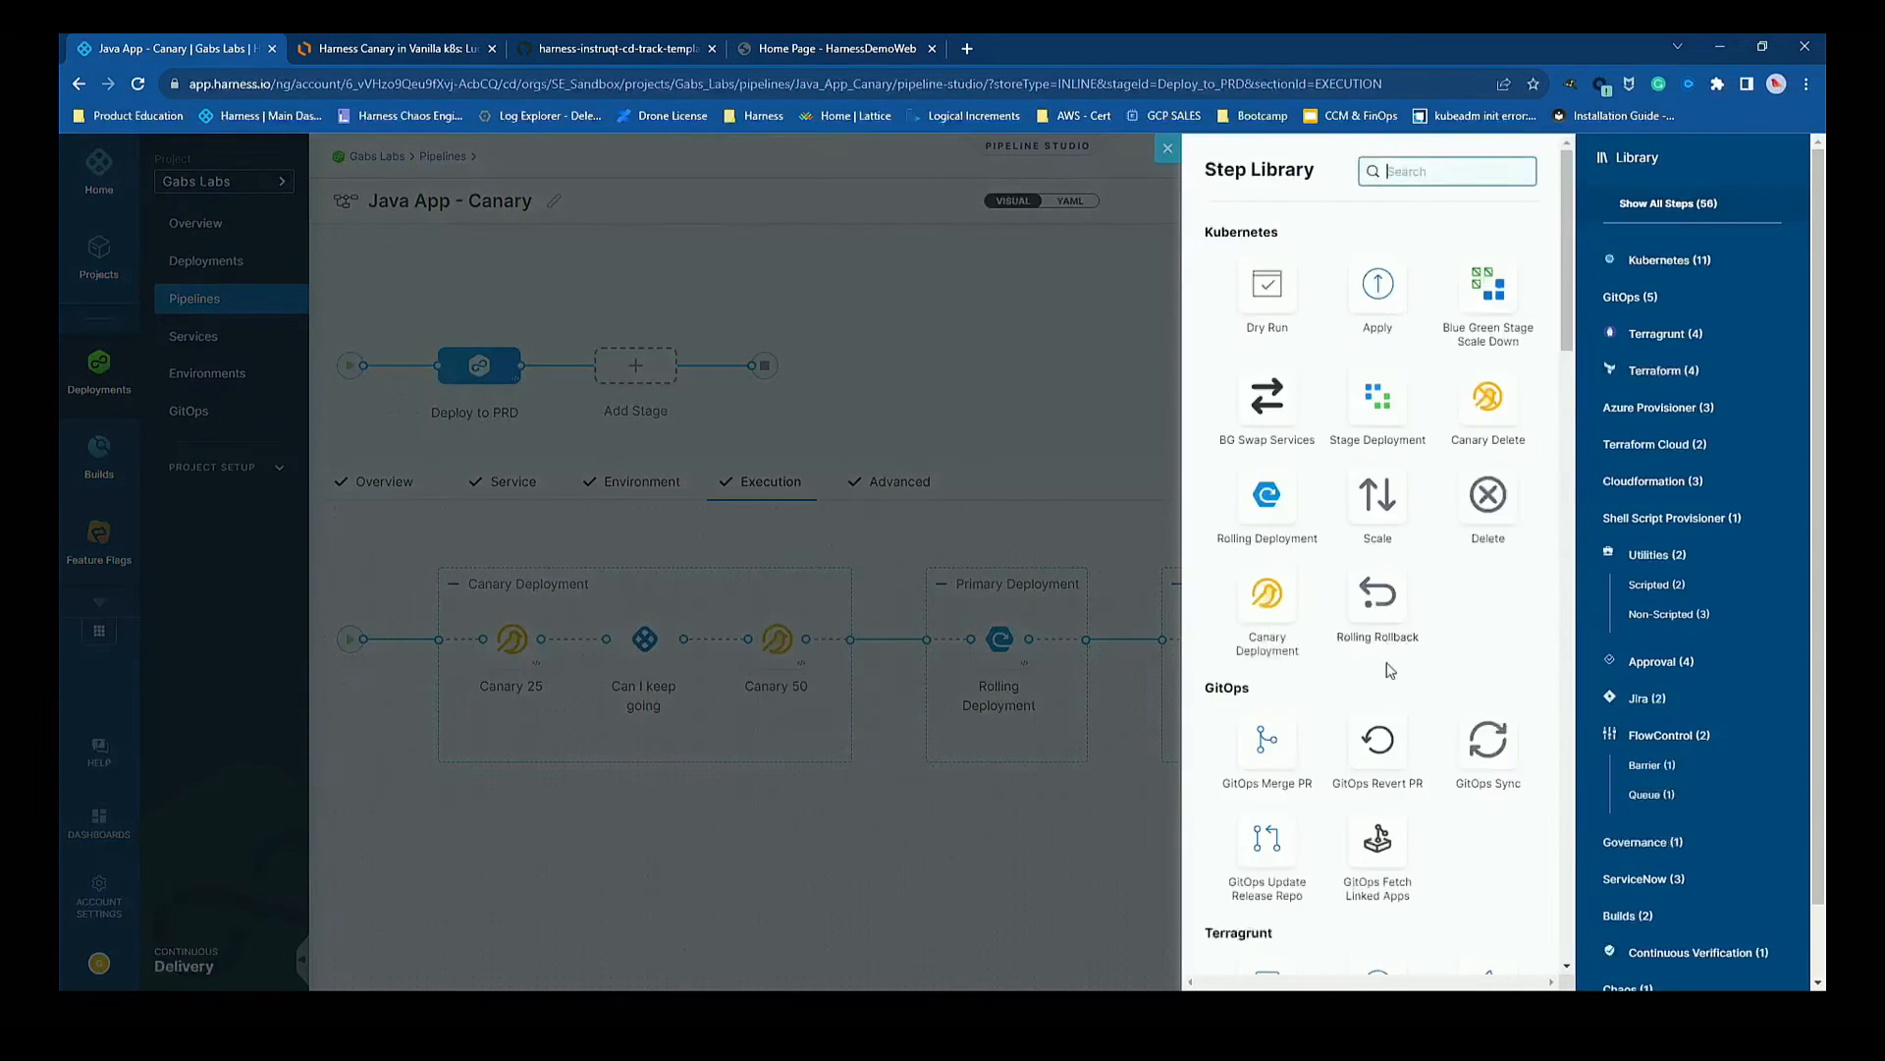
scroll(1310, 760, "down", 10)
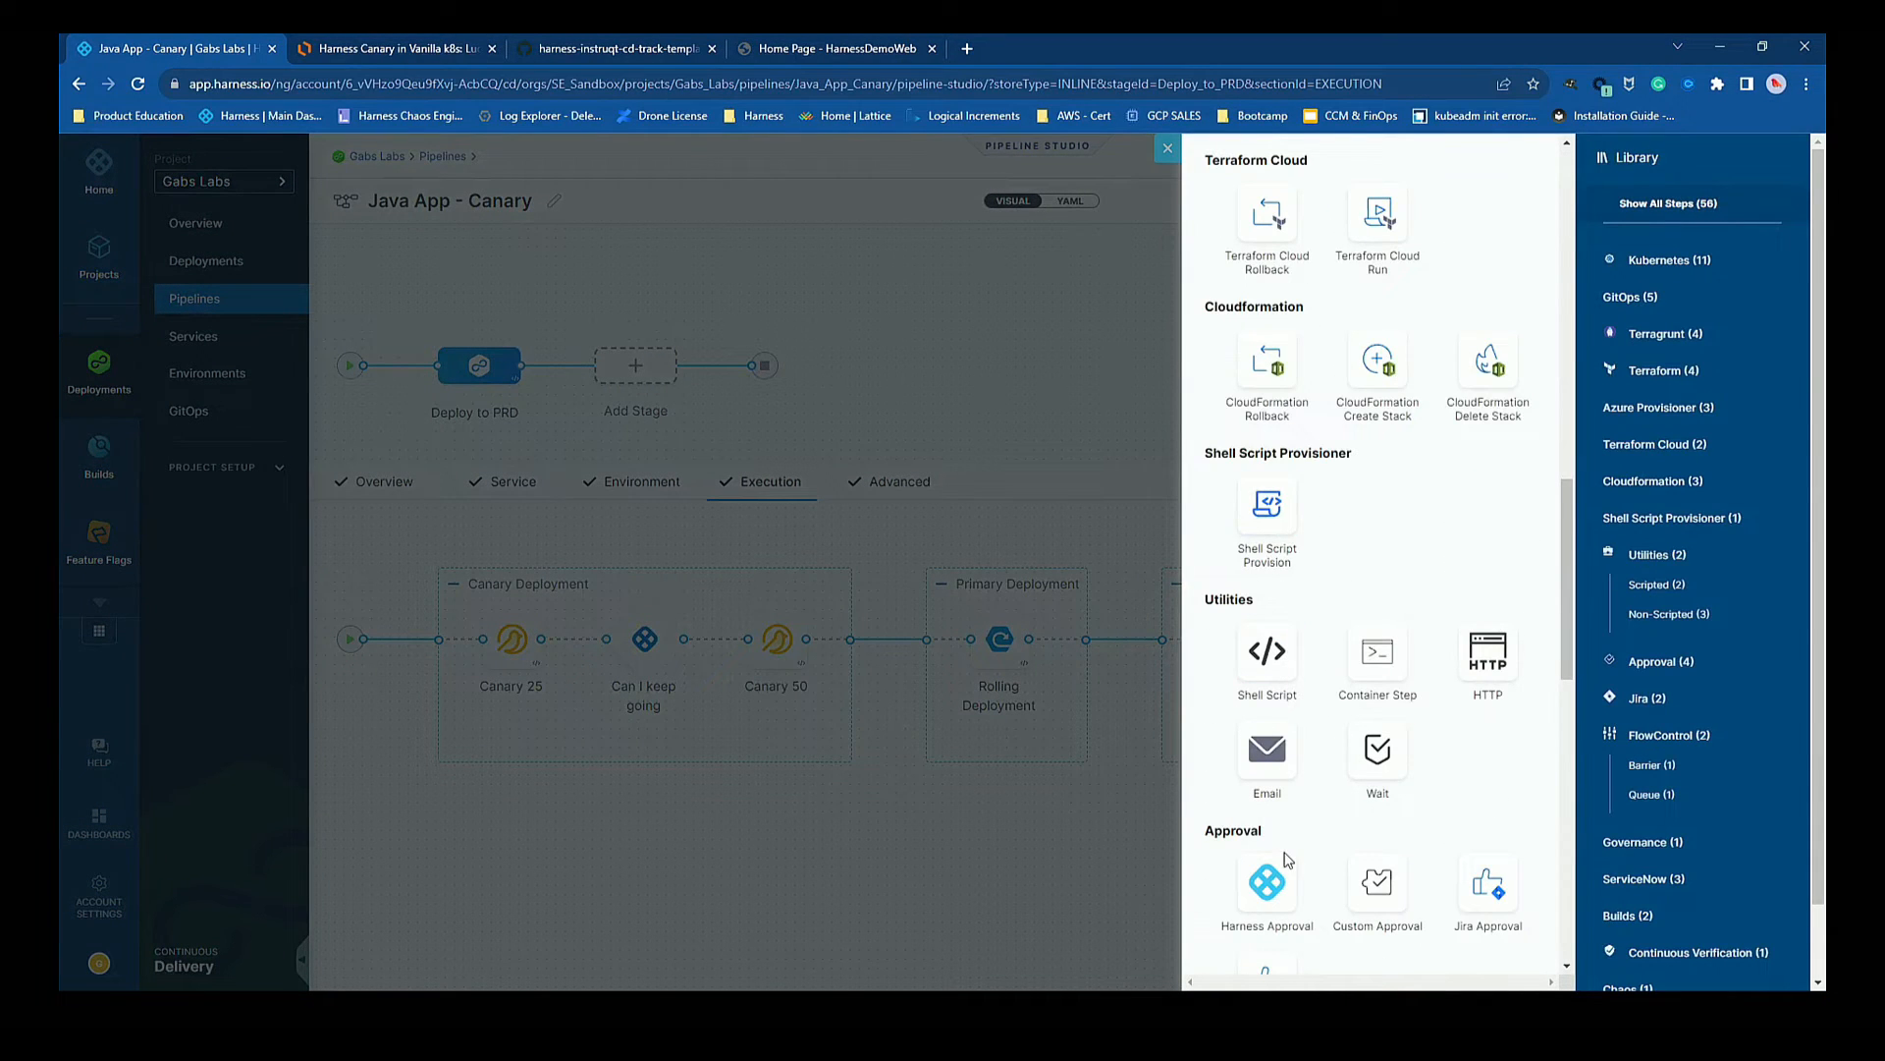
scroll(1275, 550, "down", 2)
left_click(1266, 698)
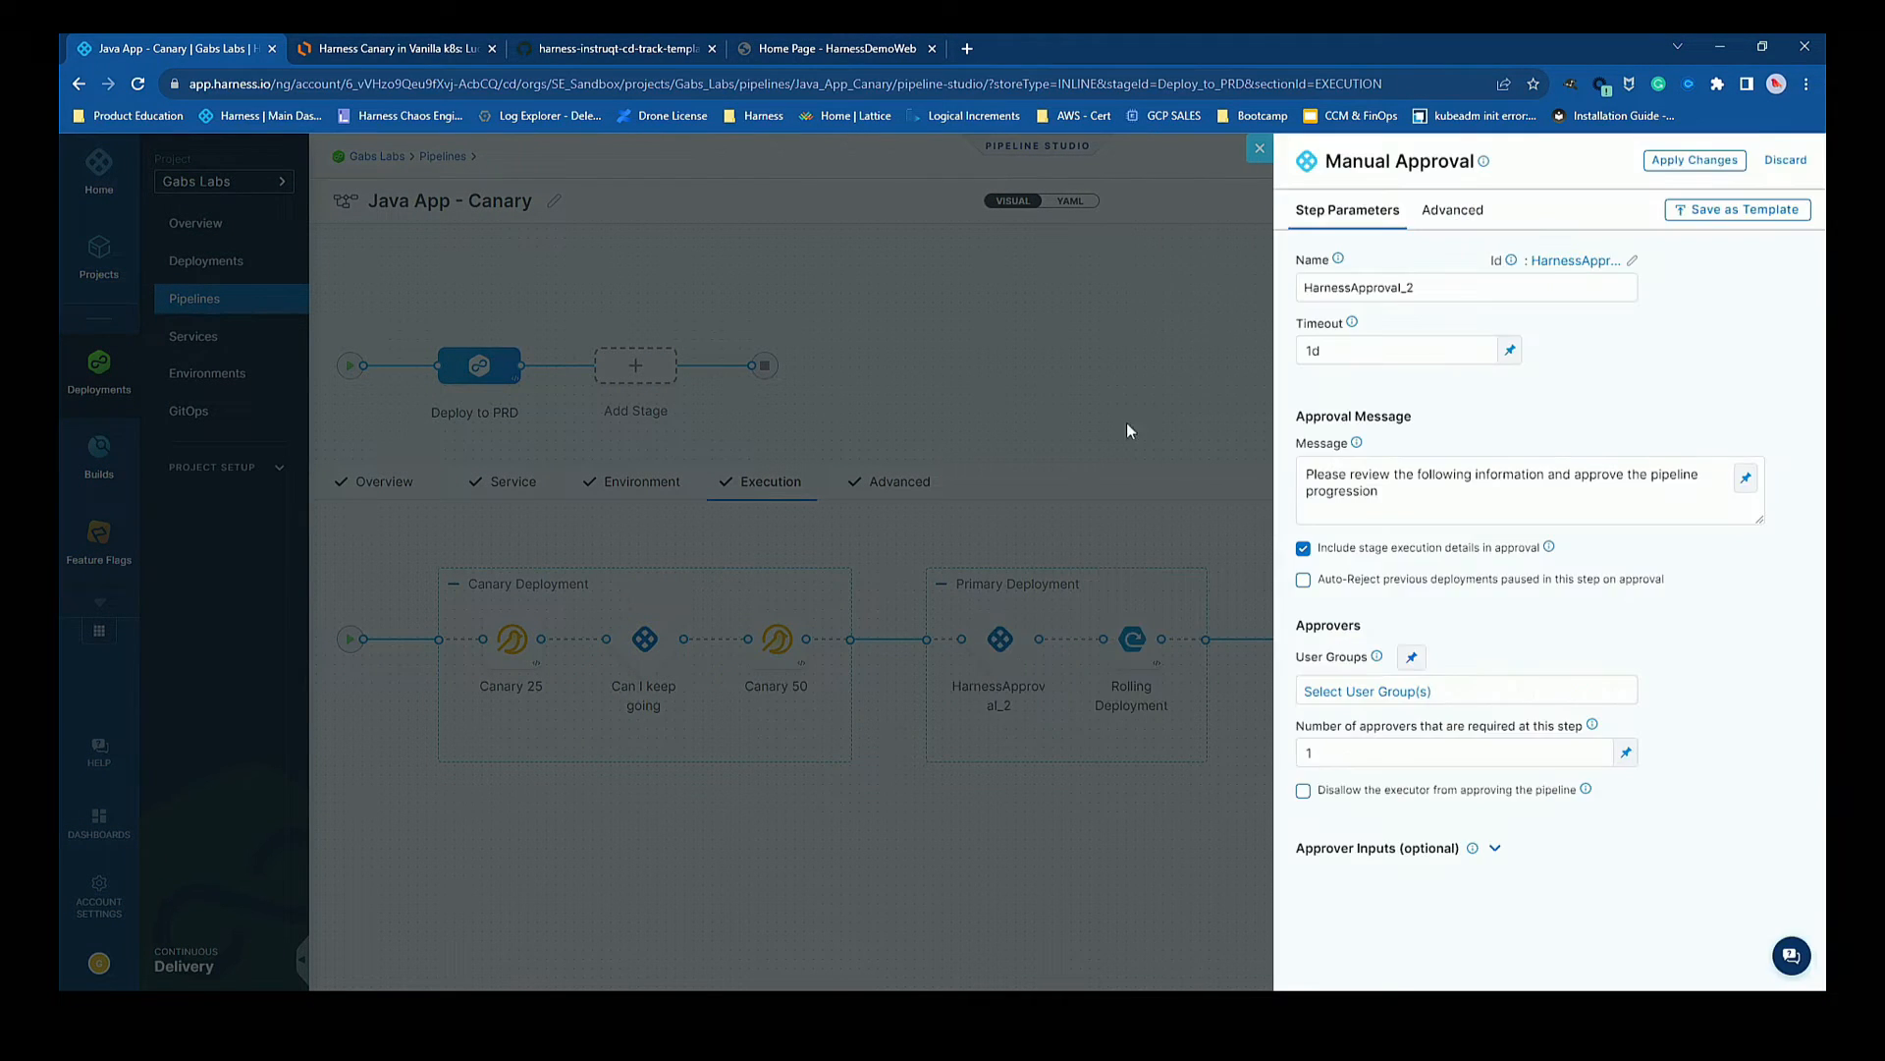
left_click_drag(1465, 296, 1292, 300)
type("Can I go")
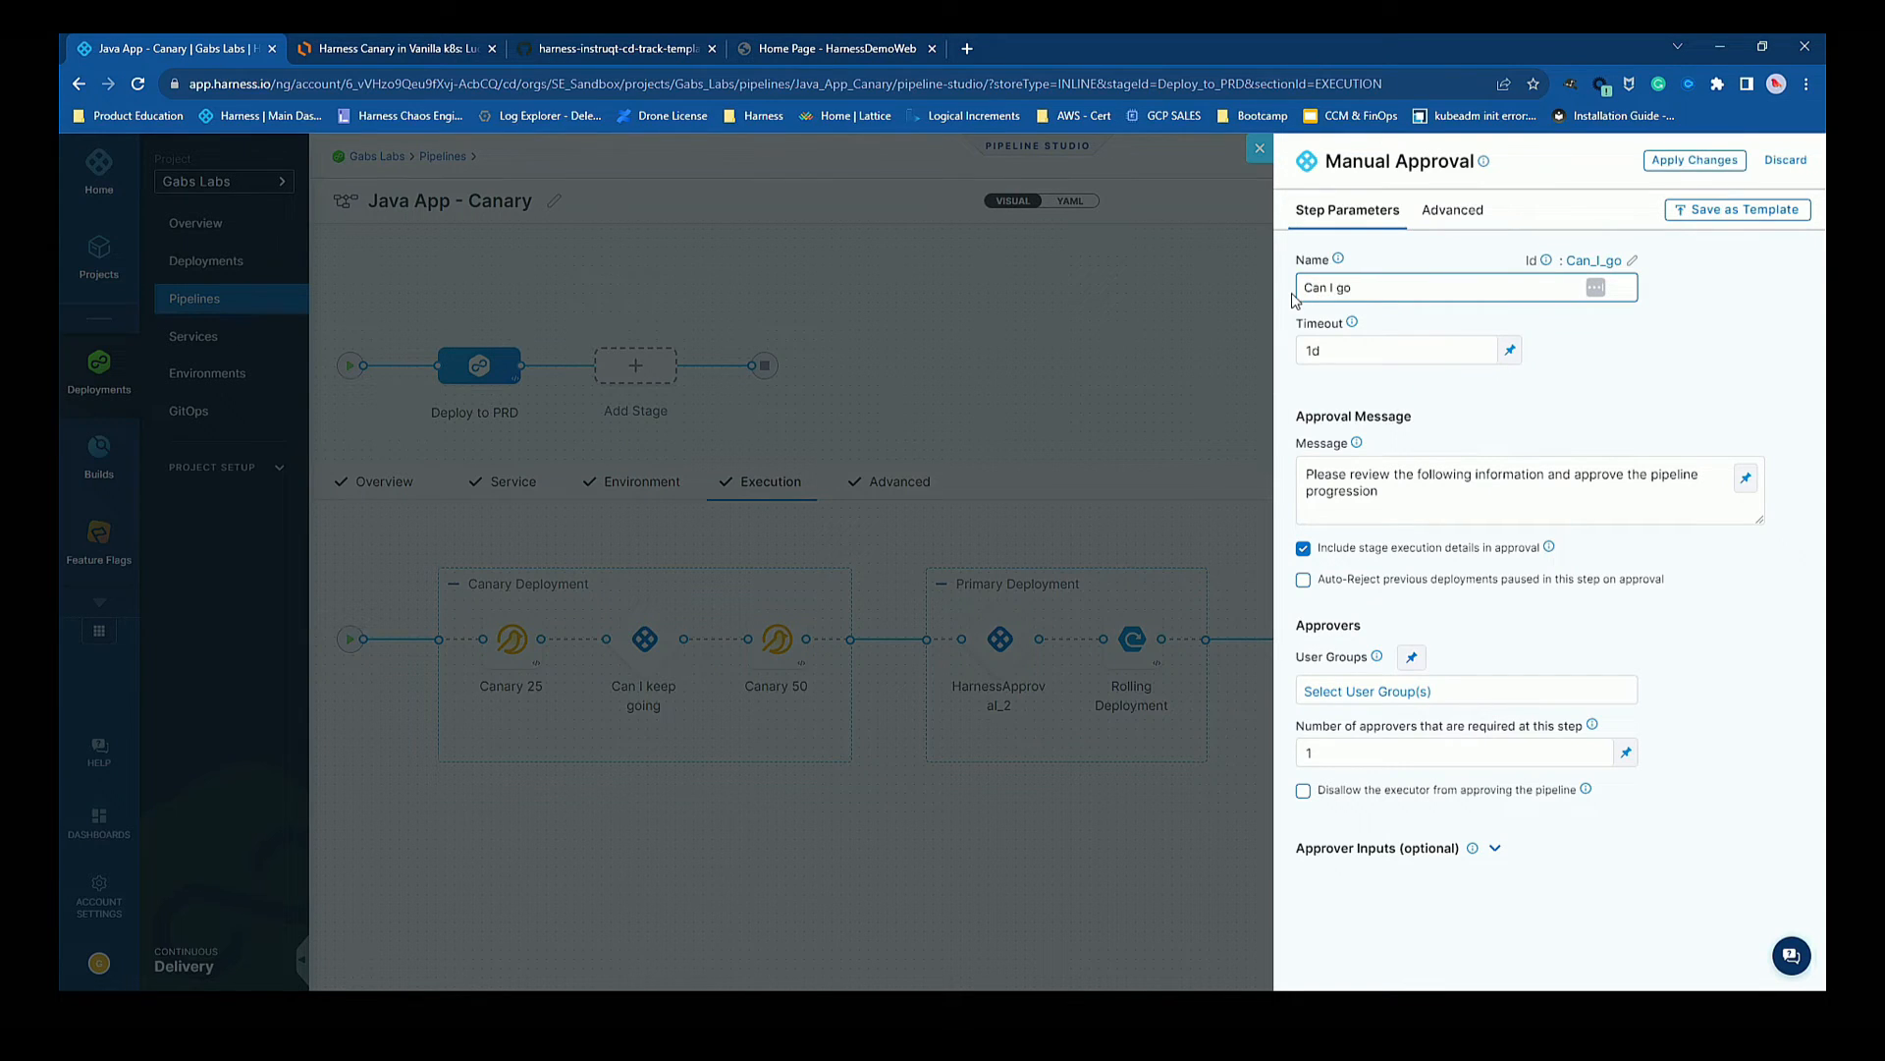
type(" prod")
Assign the project's All Project Users group as approver of "Can I go prod" and apply the changes.
left_click(1367, 692)
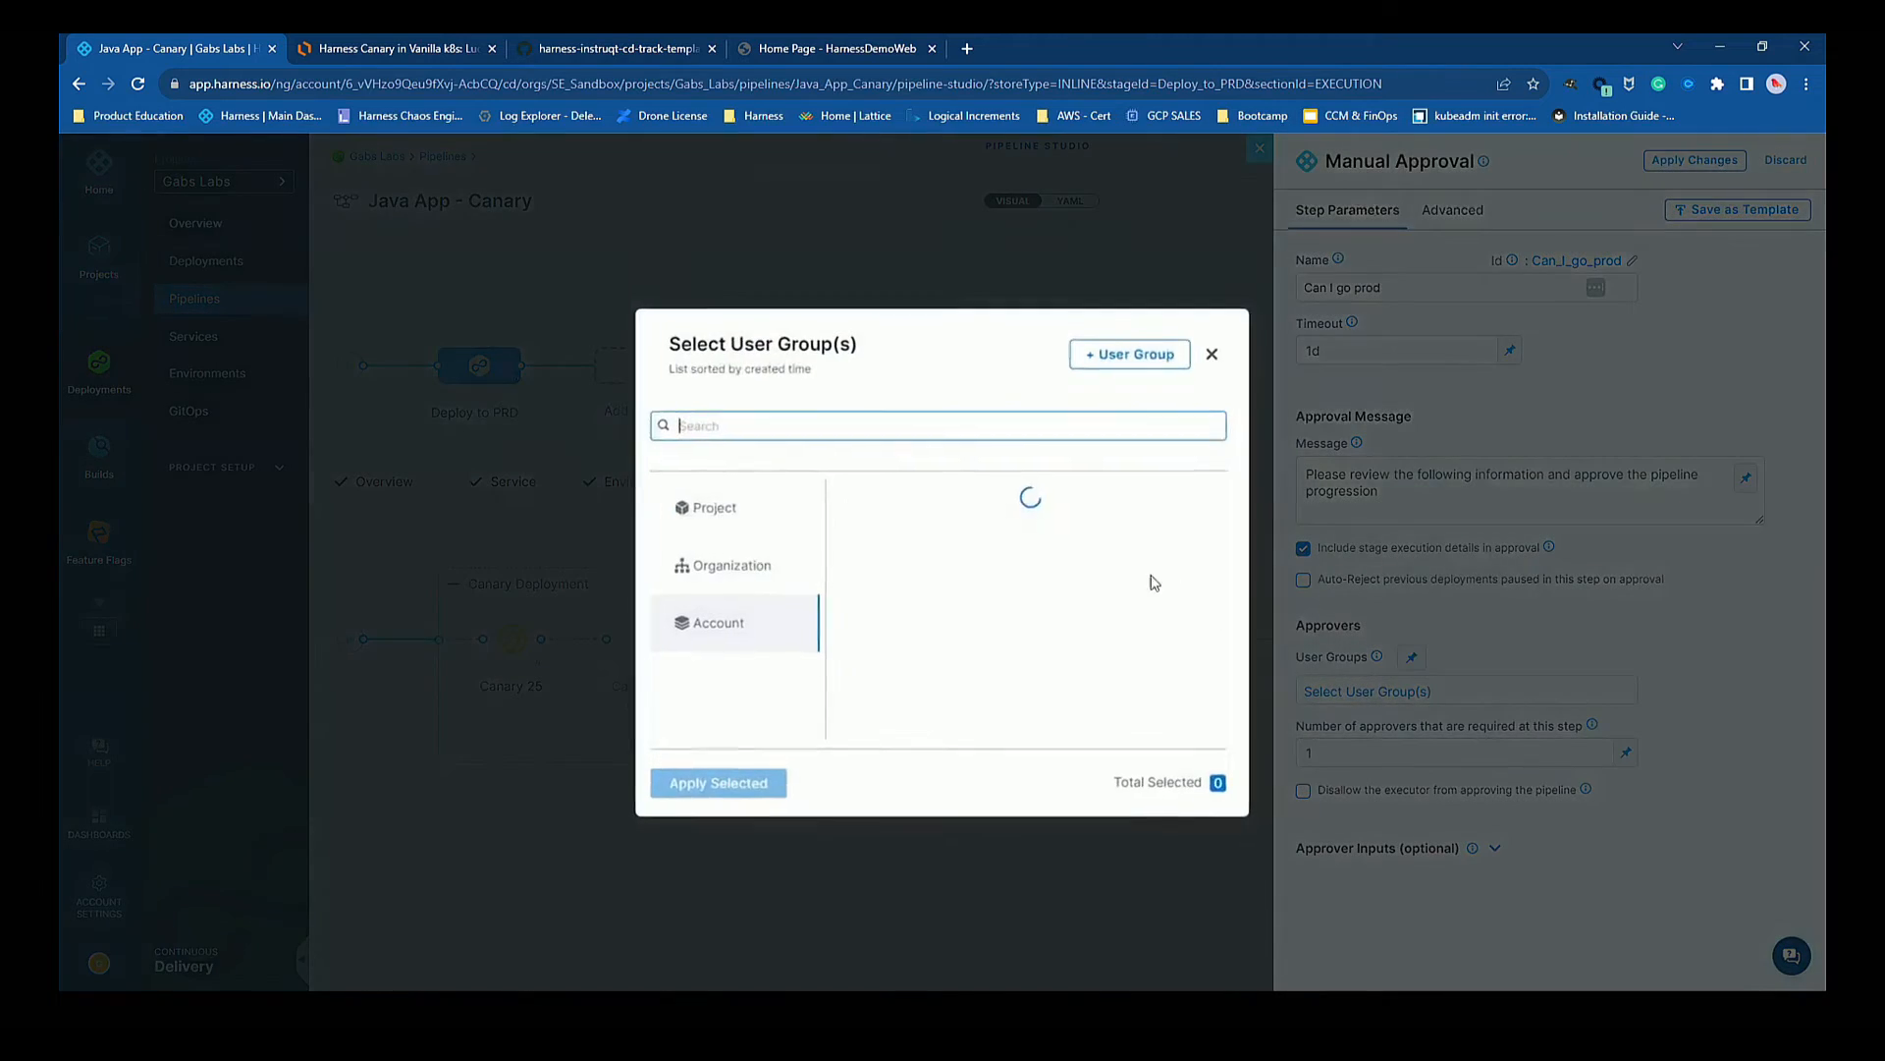
left_click(894, 508)
left_click(720, 781)
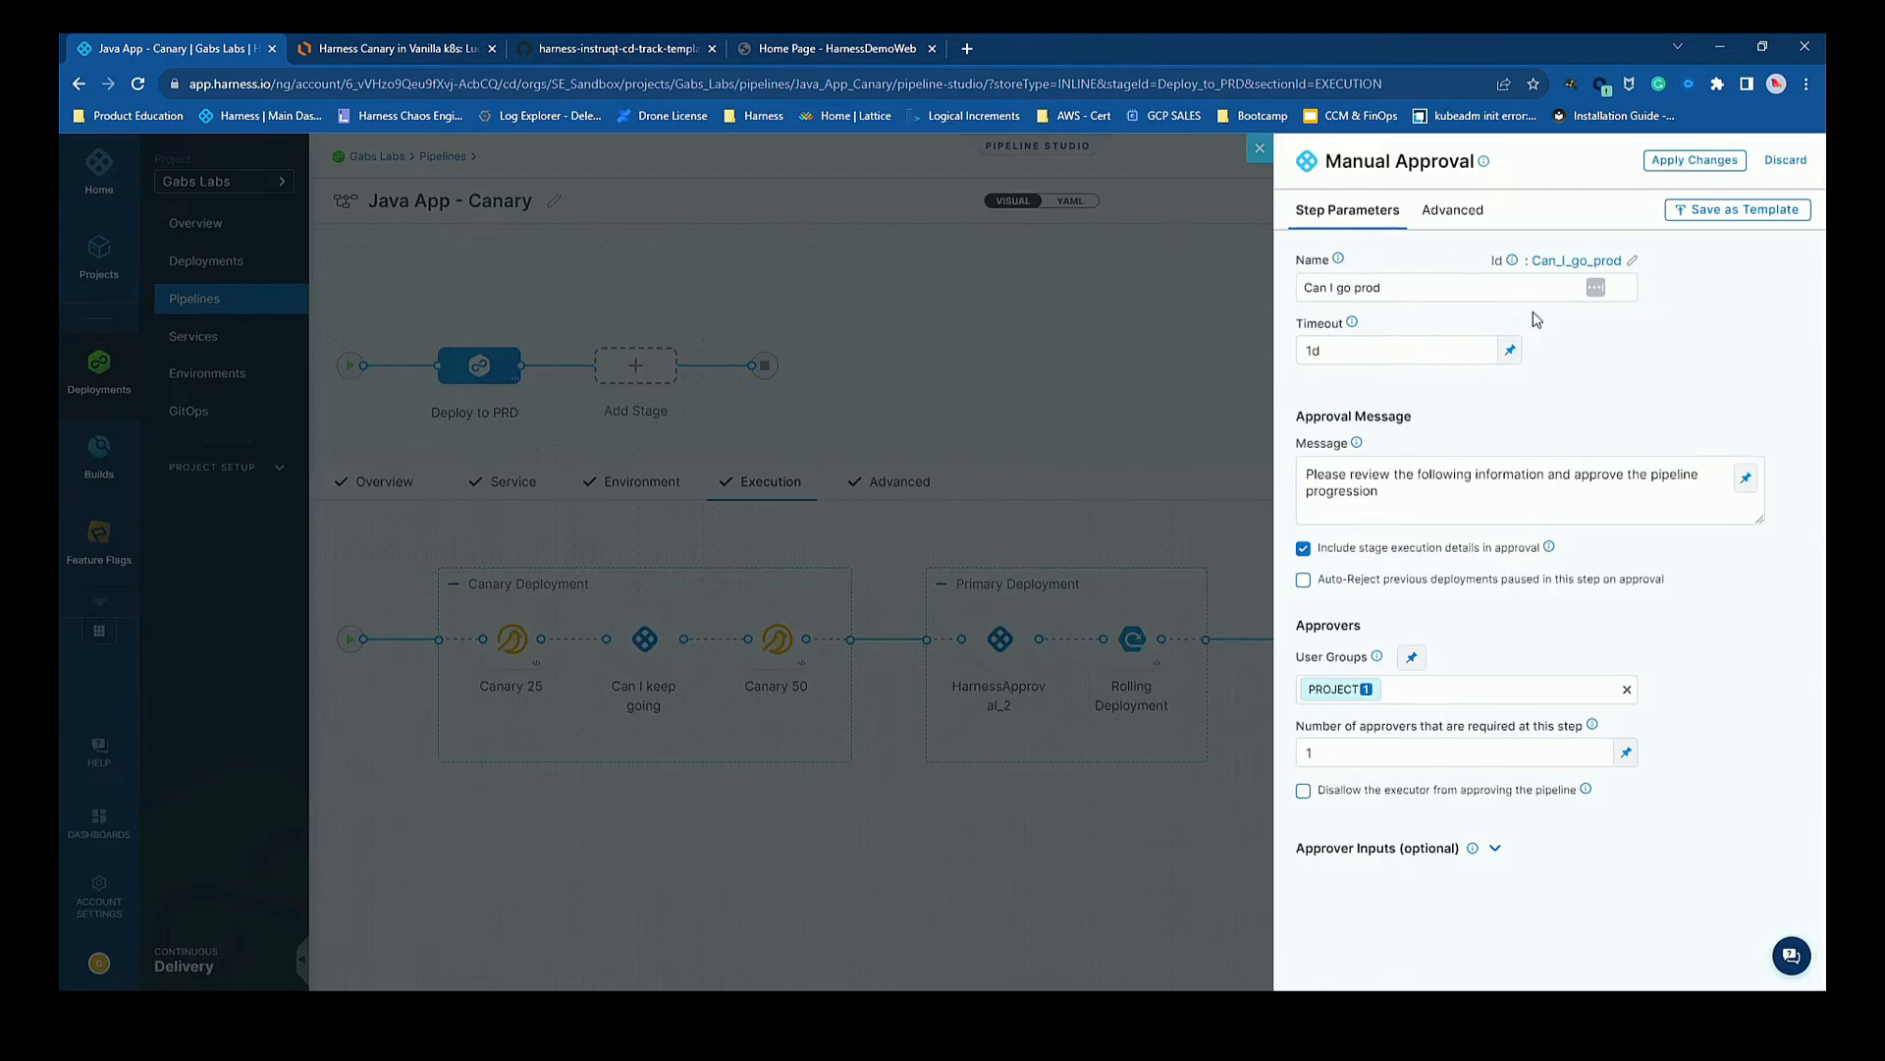
left_click(1695, 160)
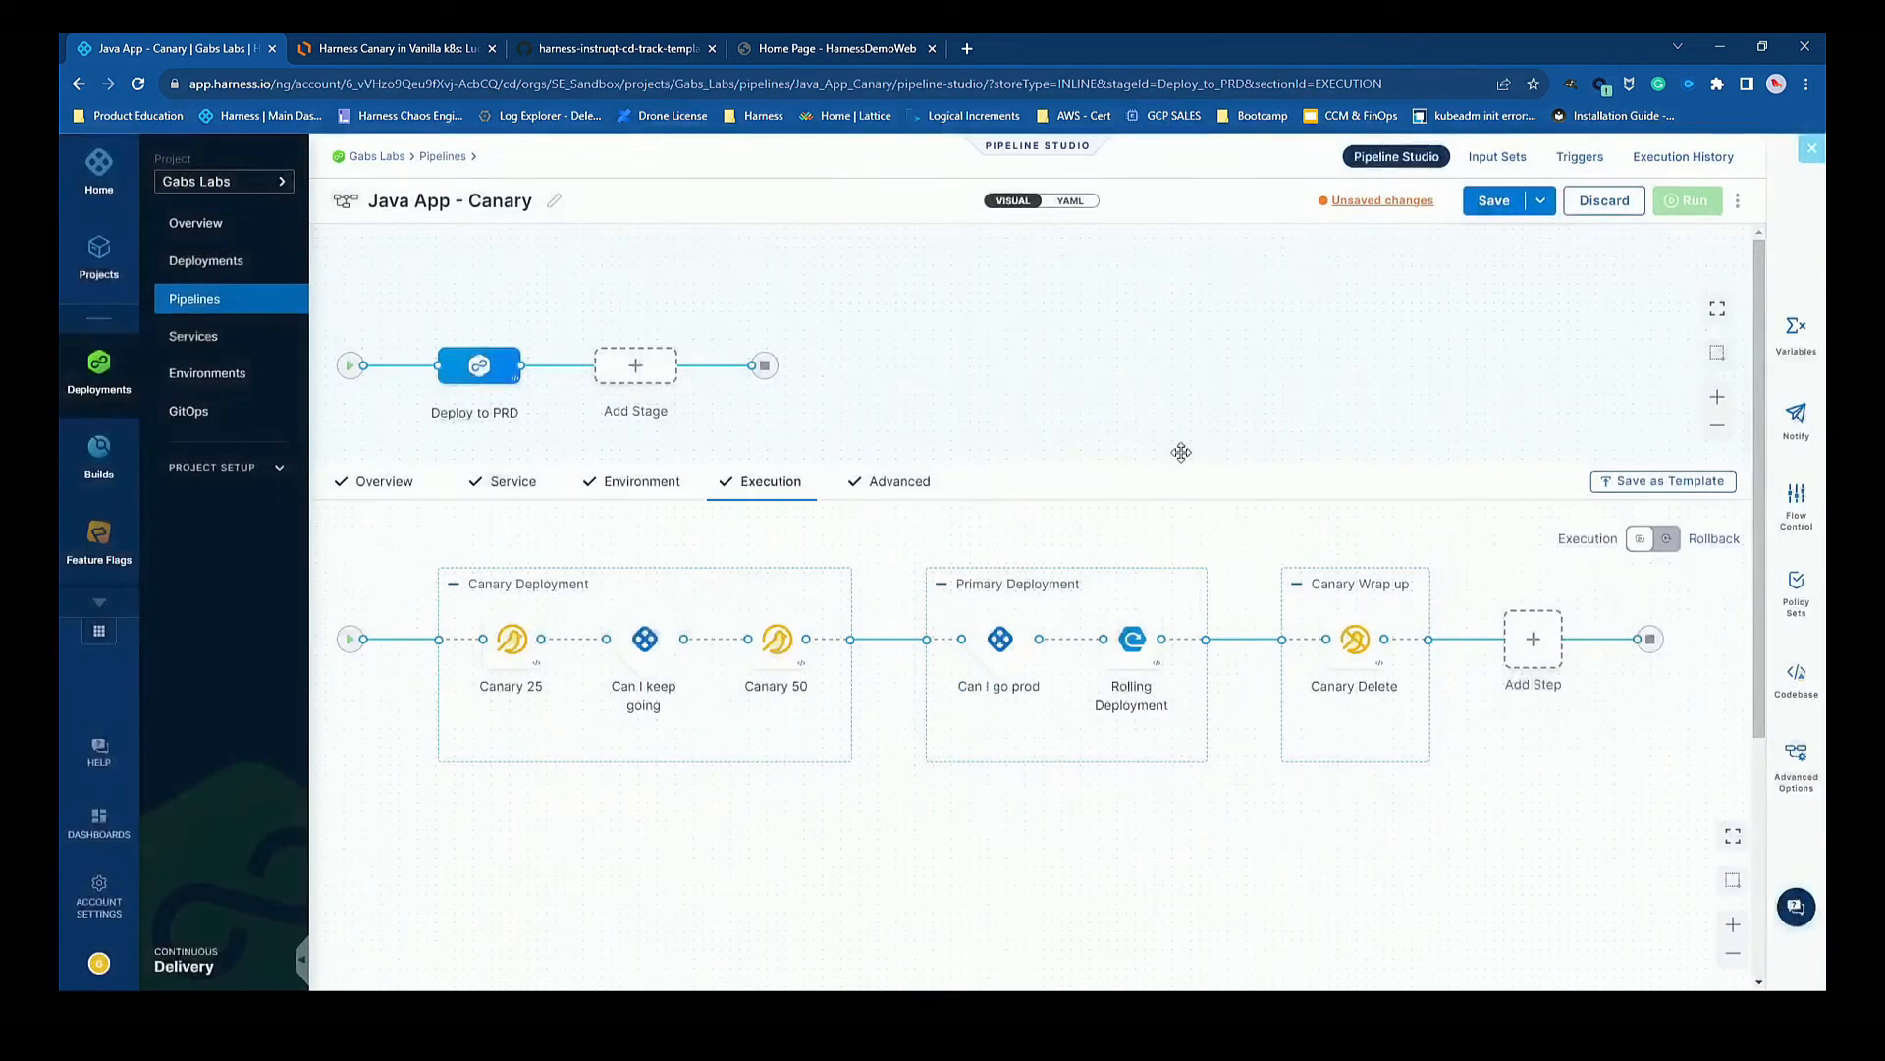
Add a Harness Approval step named "Freeze" before Canary Delete in the Canary Wrap up group.
left_click(1304, 639)
left_click(1164, 602)
scroll(1282, 726, "down", 10)
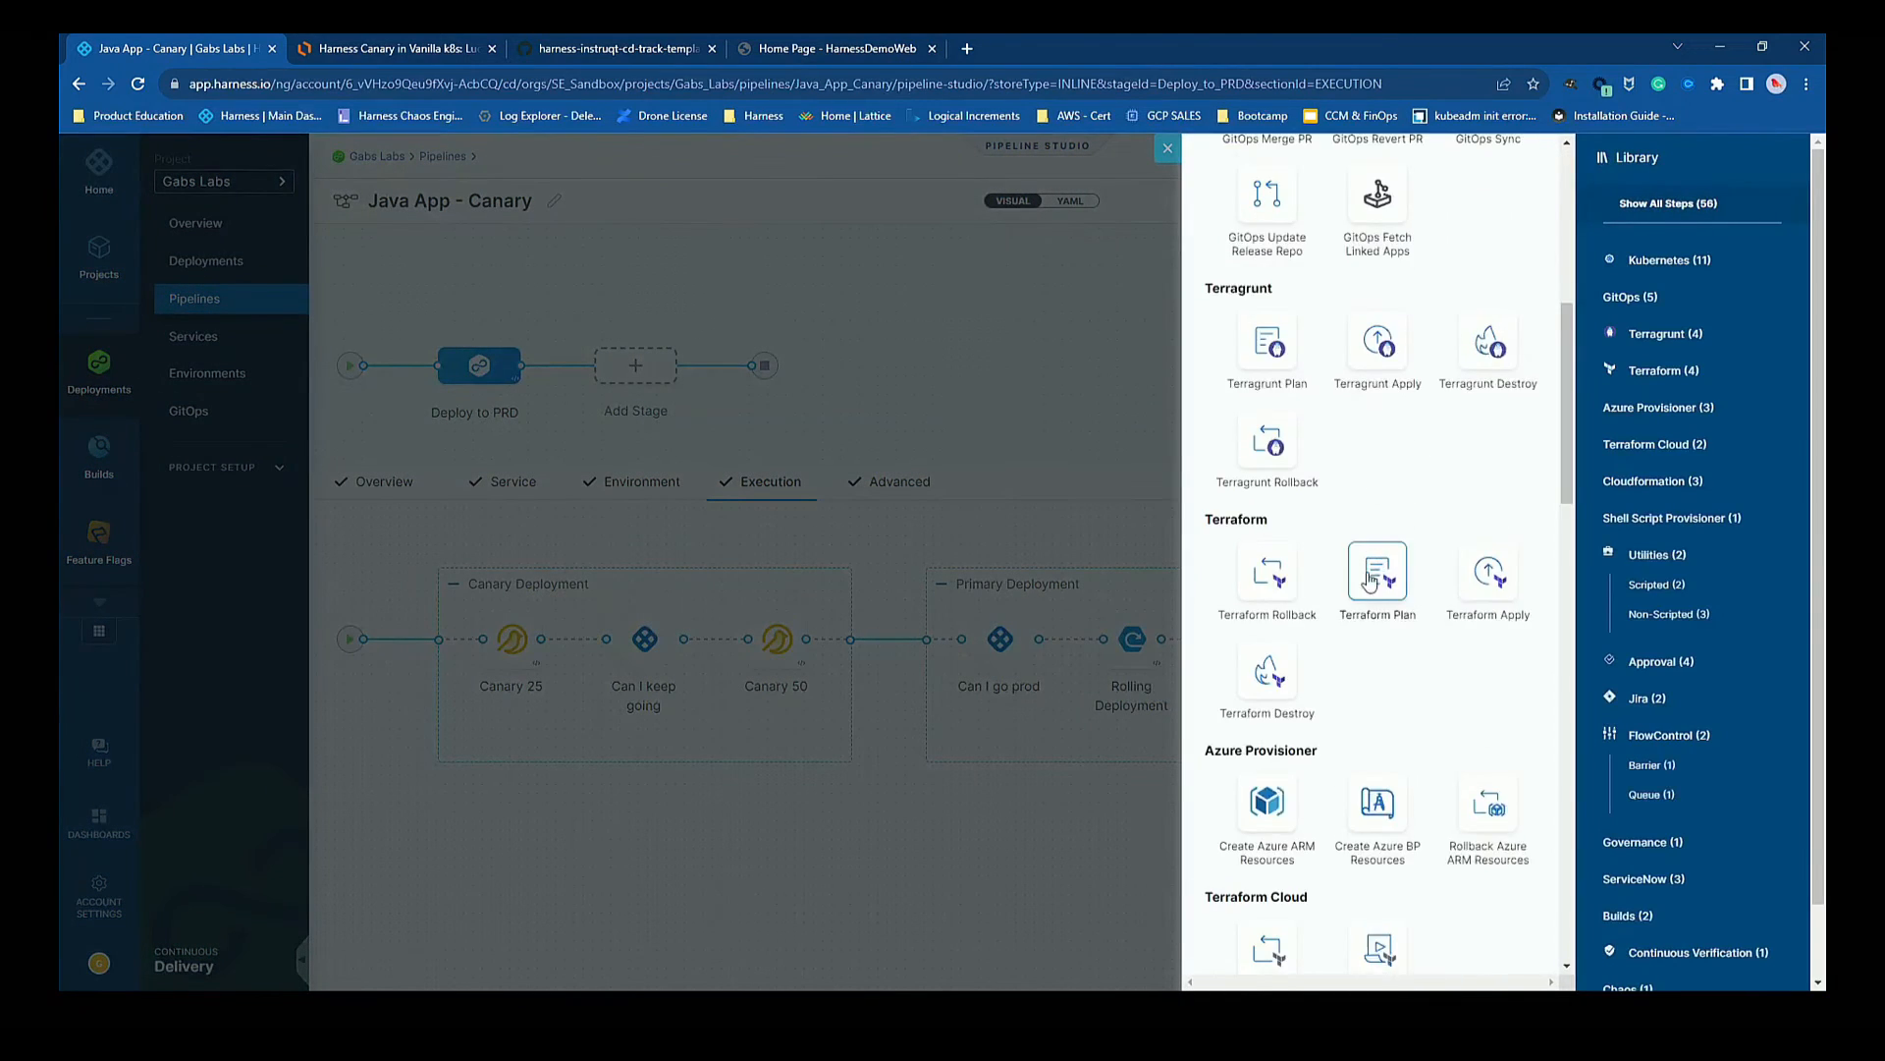
scroll(1281, 727, "down", 5)
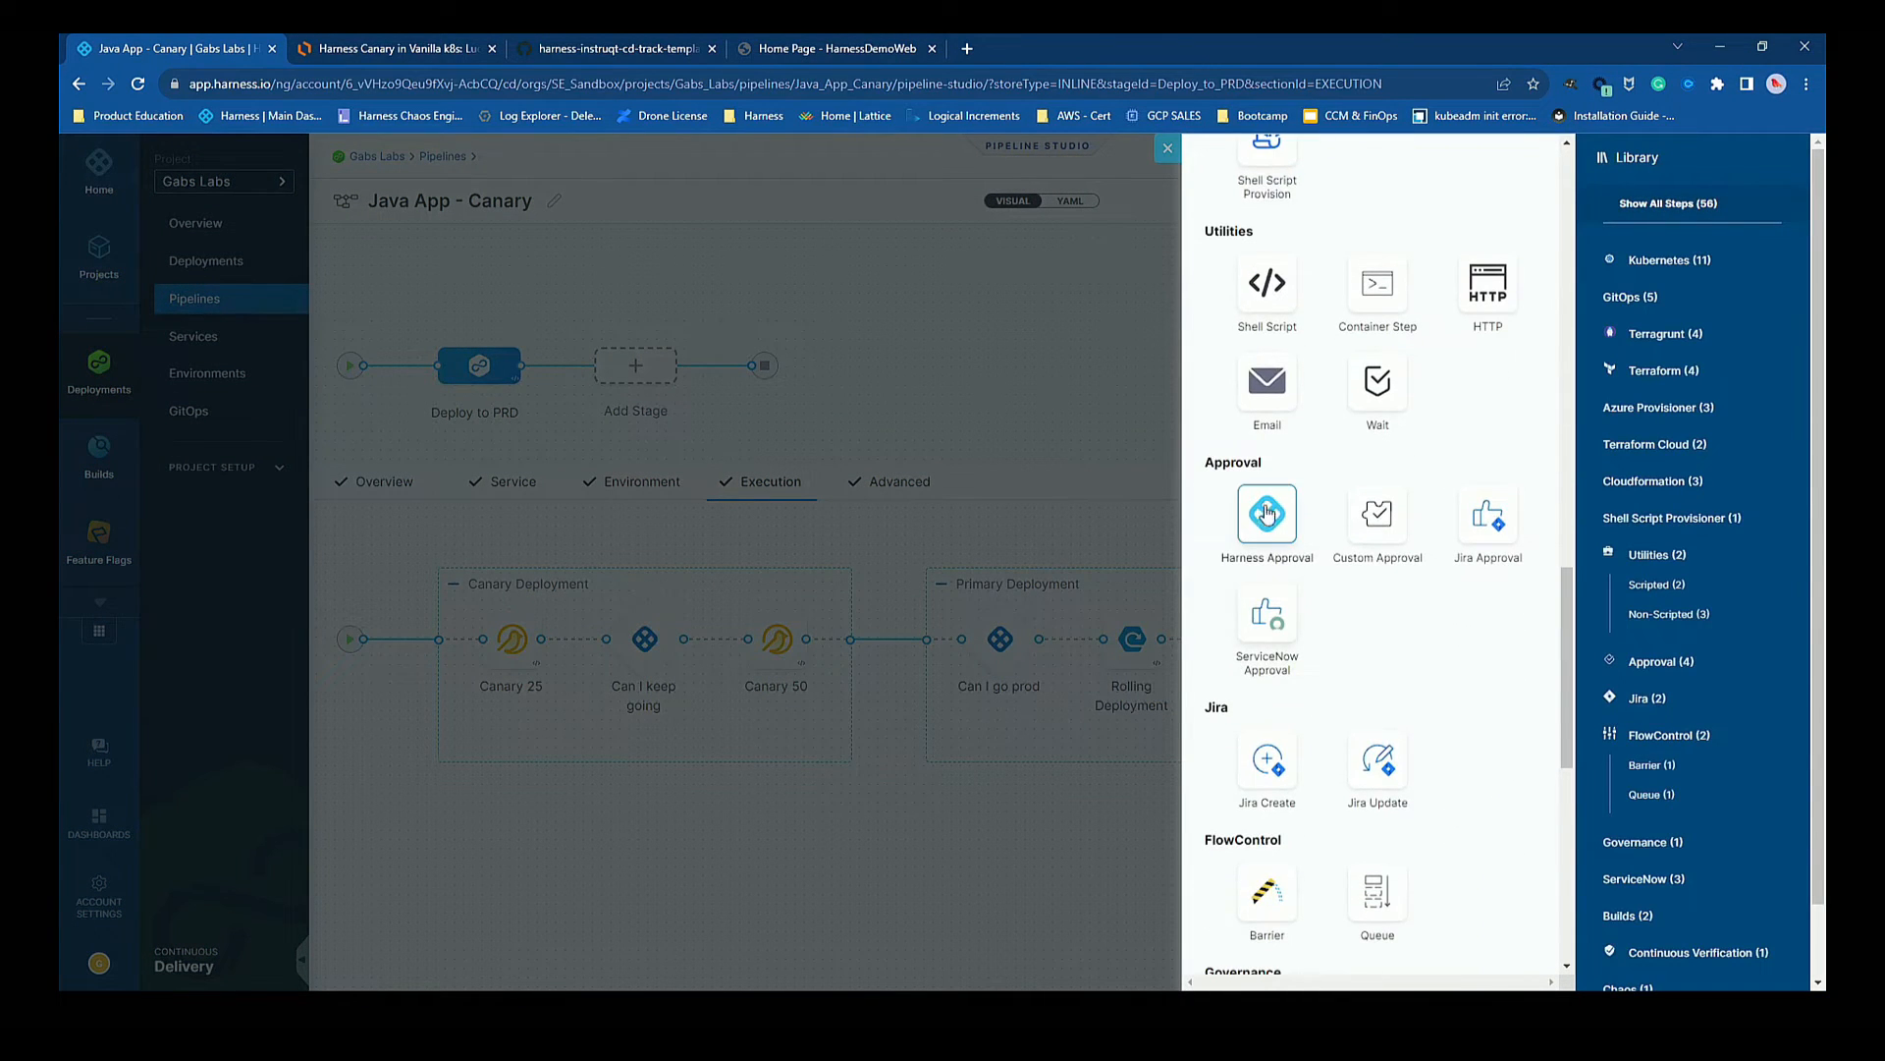
left_click(1267, 513)
left_click_drag(1415, 286, 1277, 283)
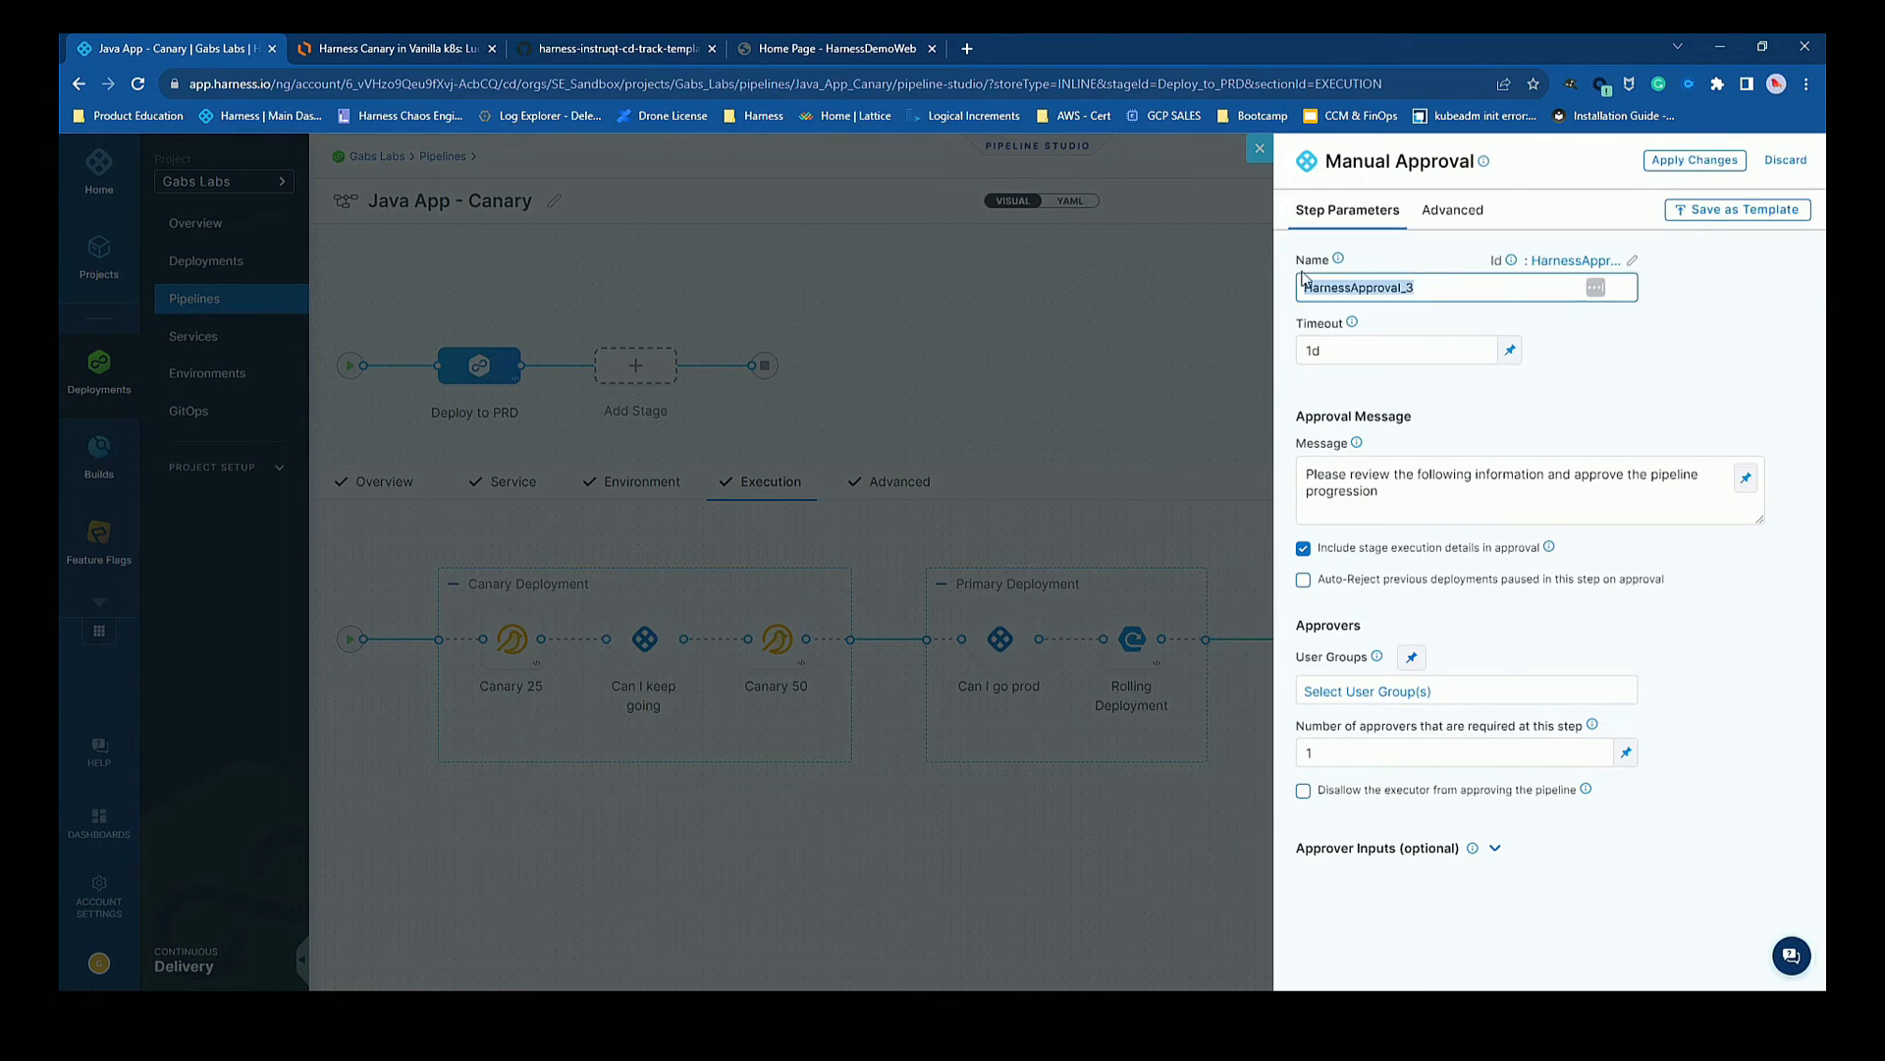
type("Freeze")
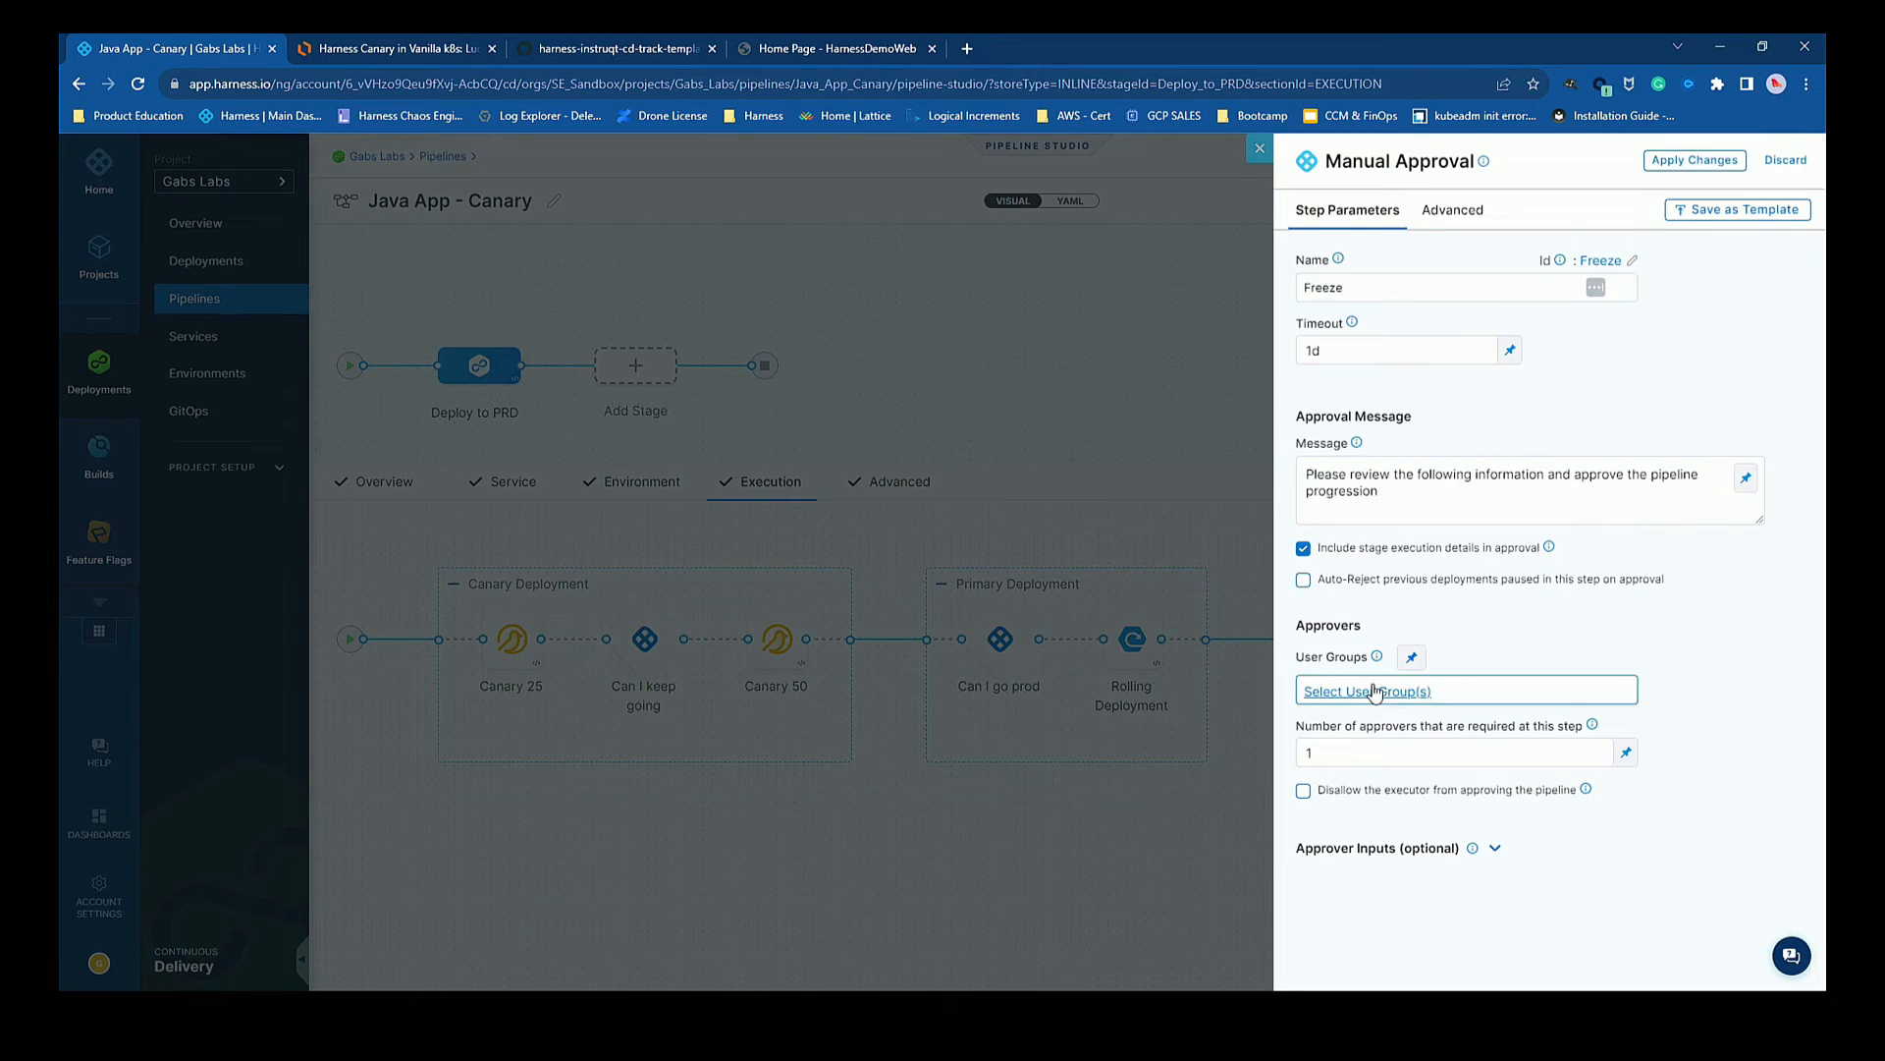
Assign the project-level All Project Users group as approver of the Freeze step and close its settings.
left_click(1404, 692)
left_click(813, 519)
left_click(917, 518)
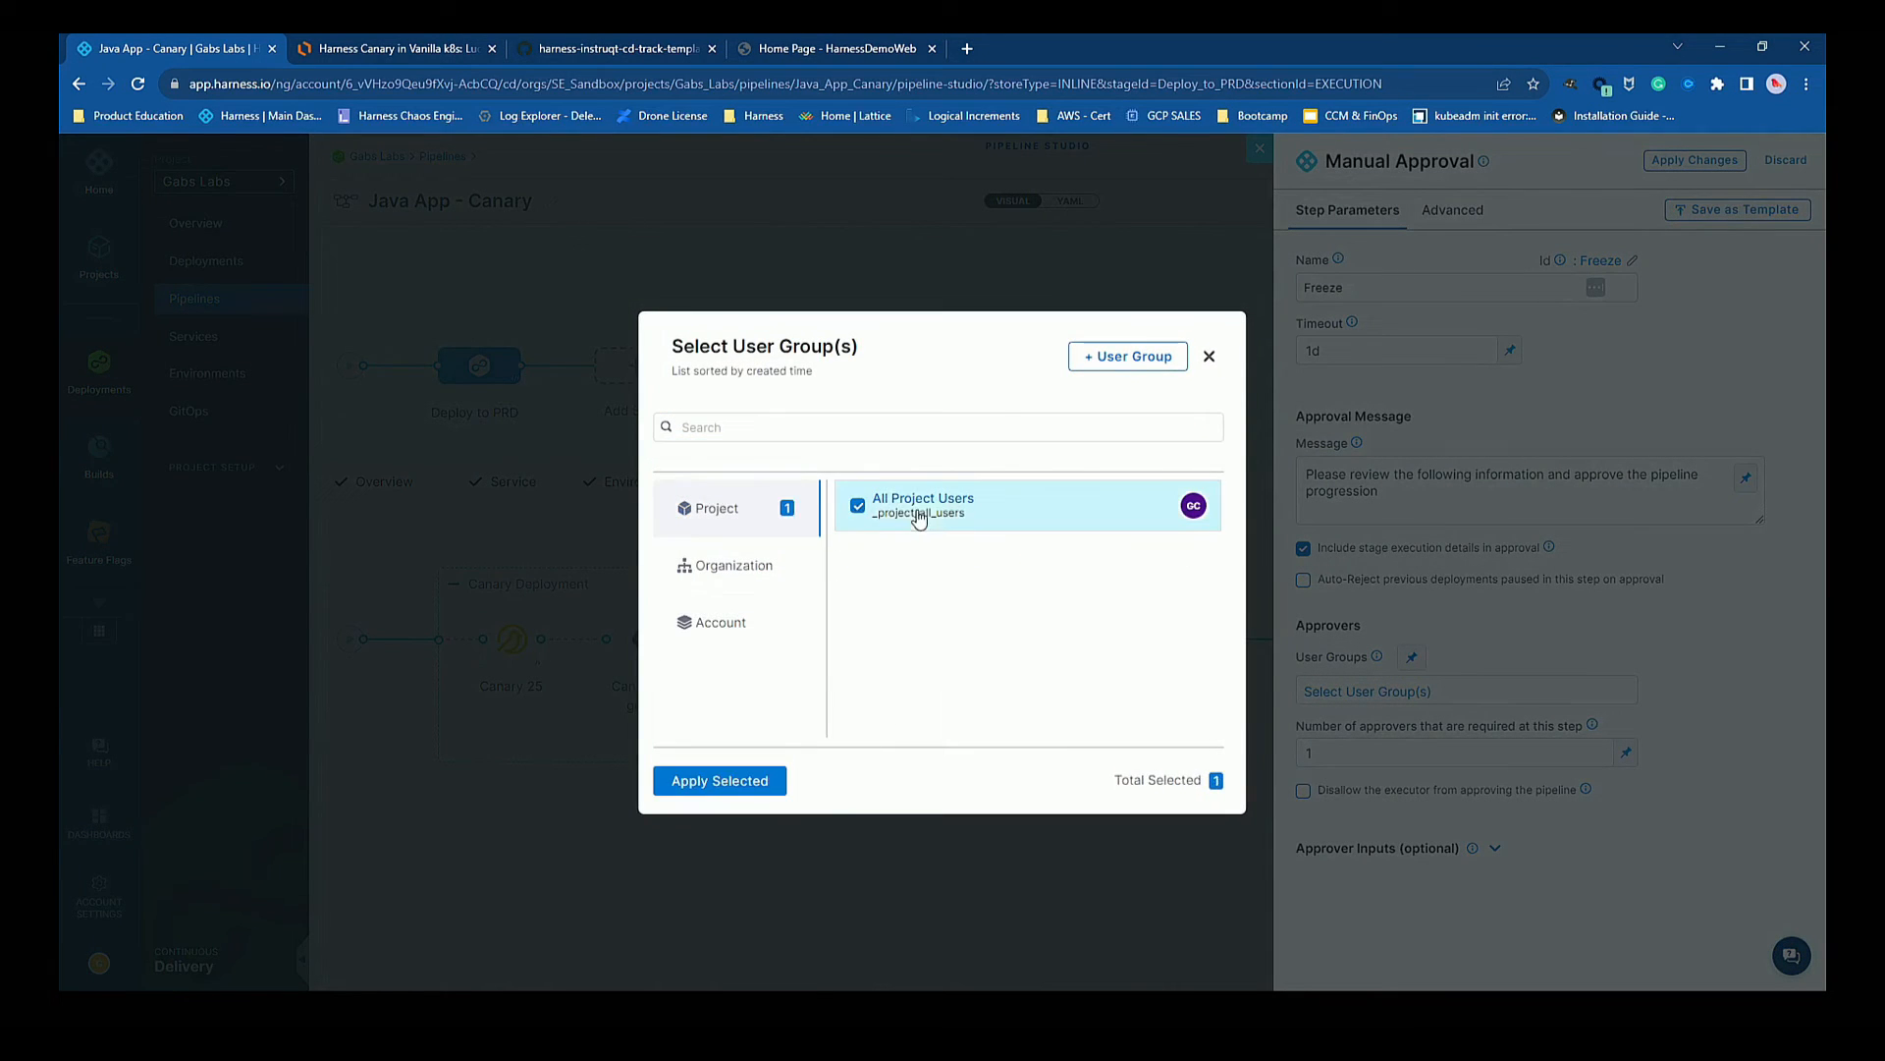
left_click(762, 779)
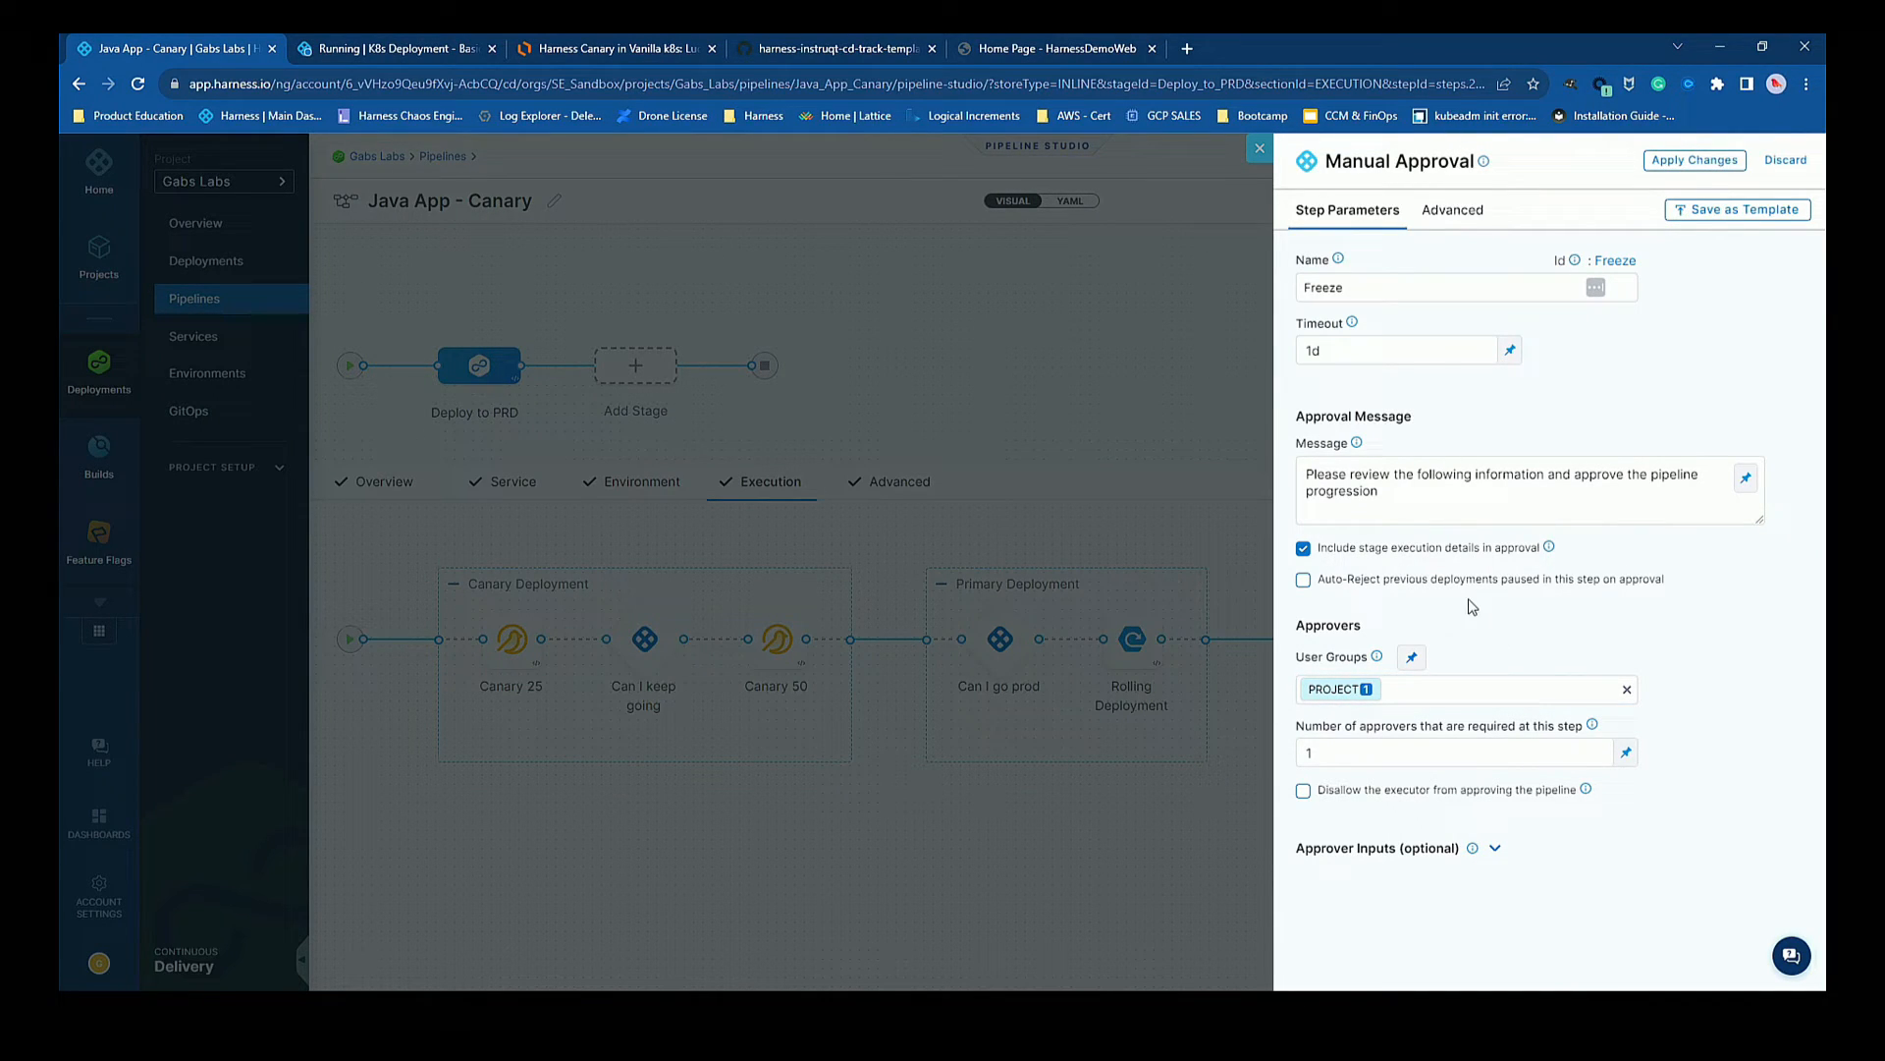
left_click(1257, 151)
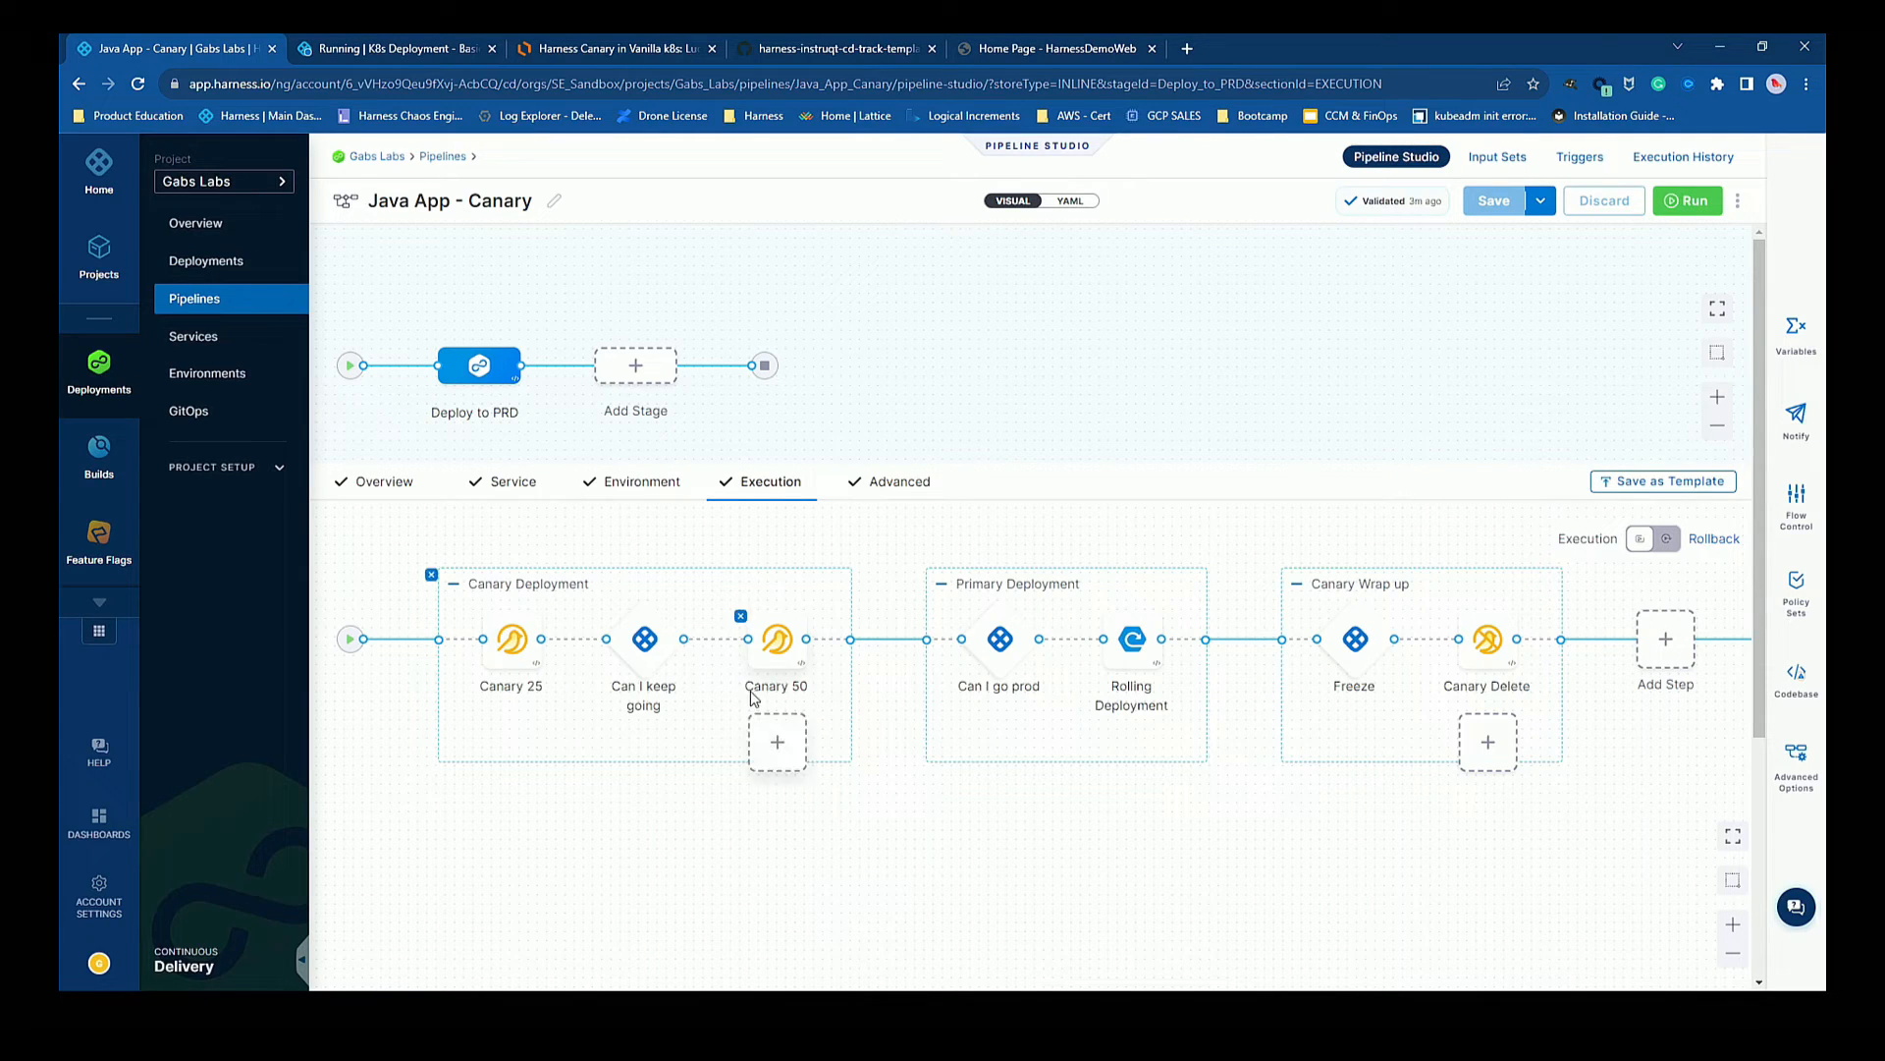
Reload the deployed demo application's home page twice to check its current version, and return to the Java App - Canary pipeline.
left_click(1025, 51)
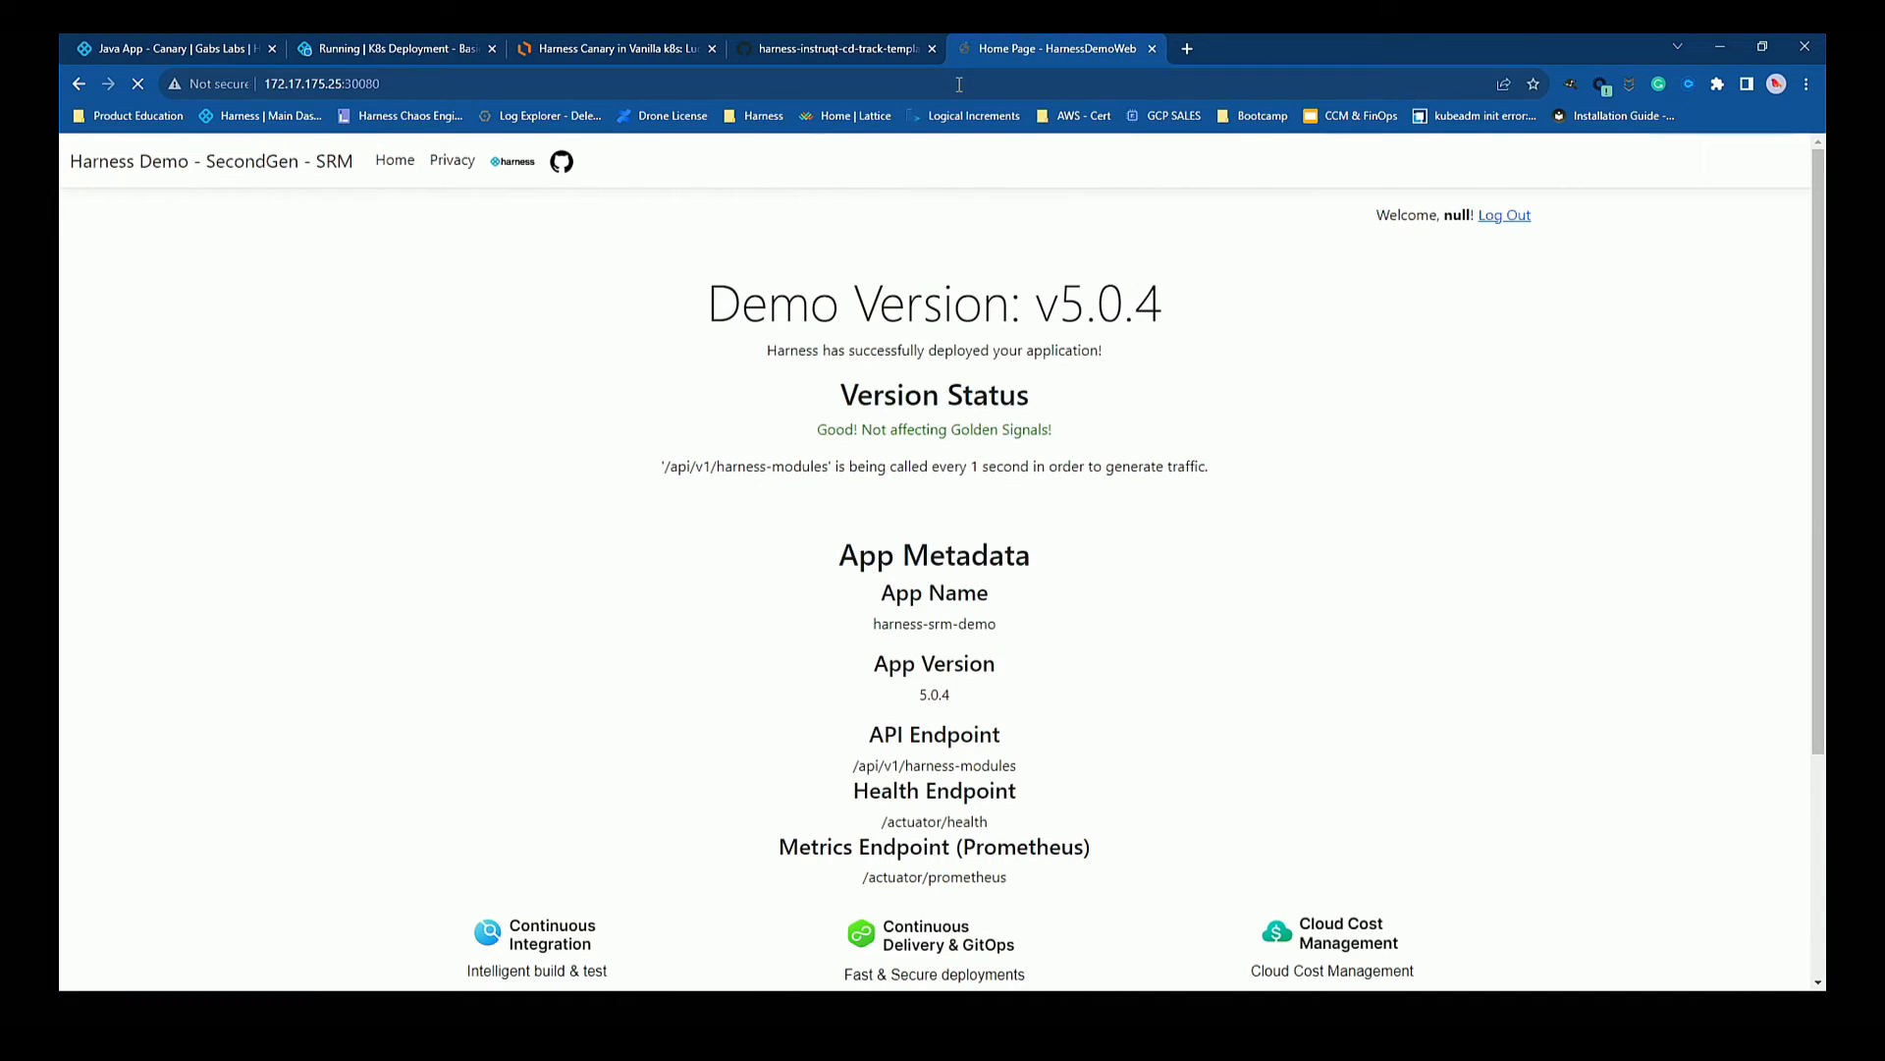
left_click(457, 88)
key("Return")
left_click(458, 87)
key("Return")
left_click(186, 49)
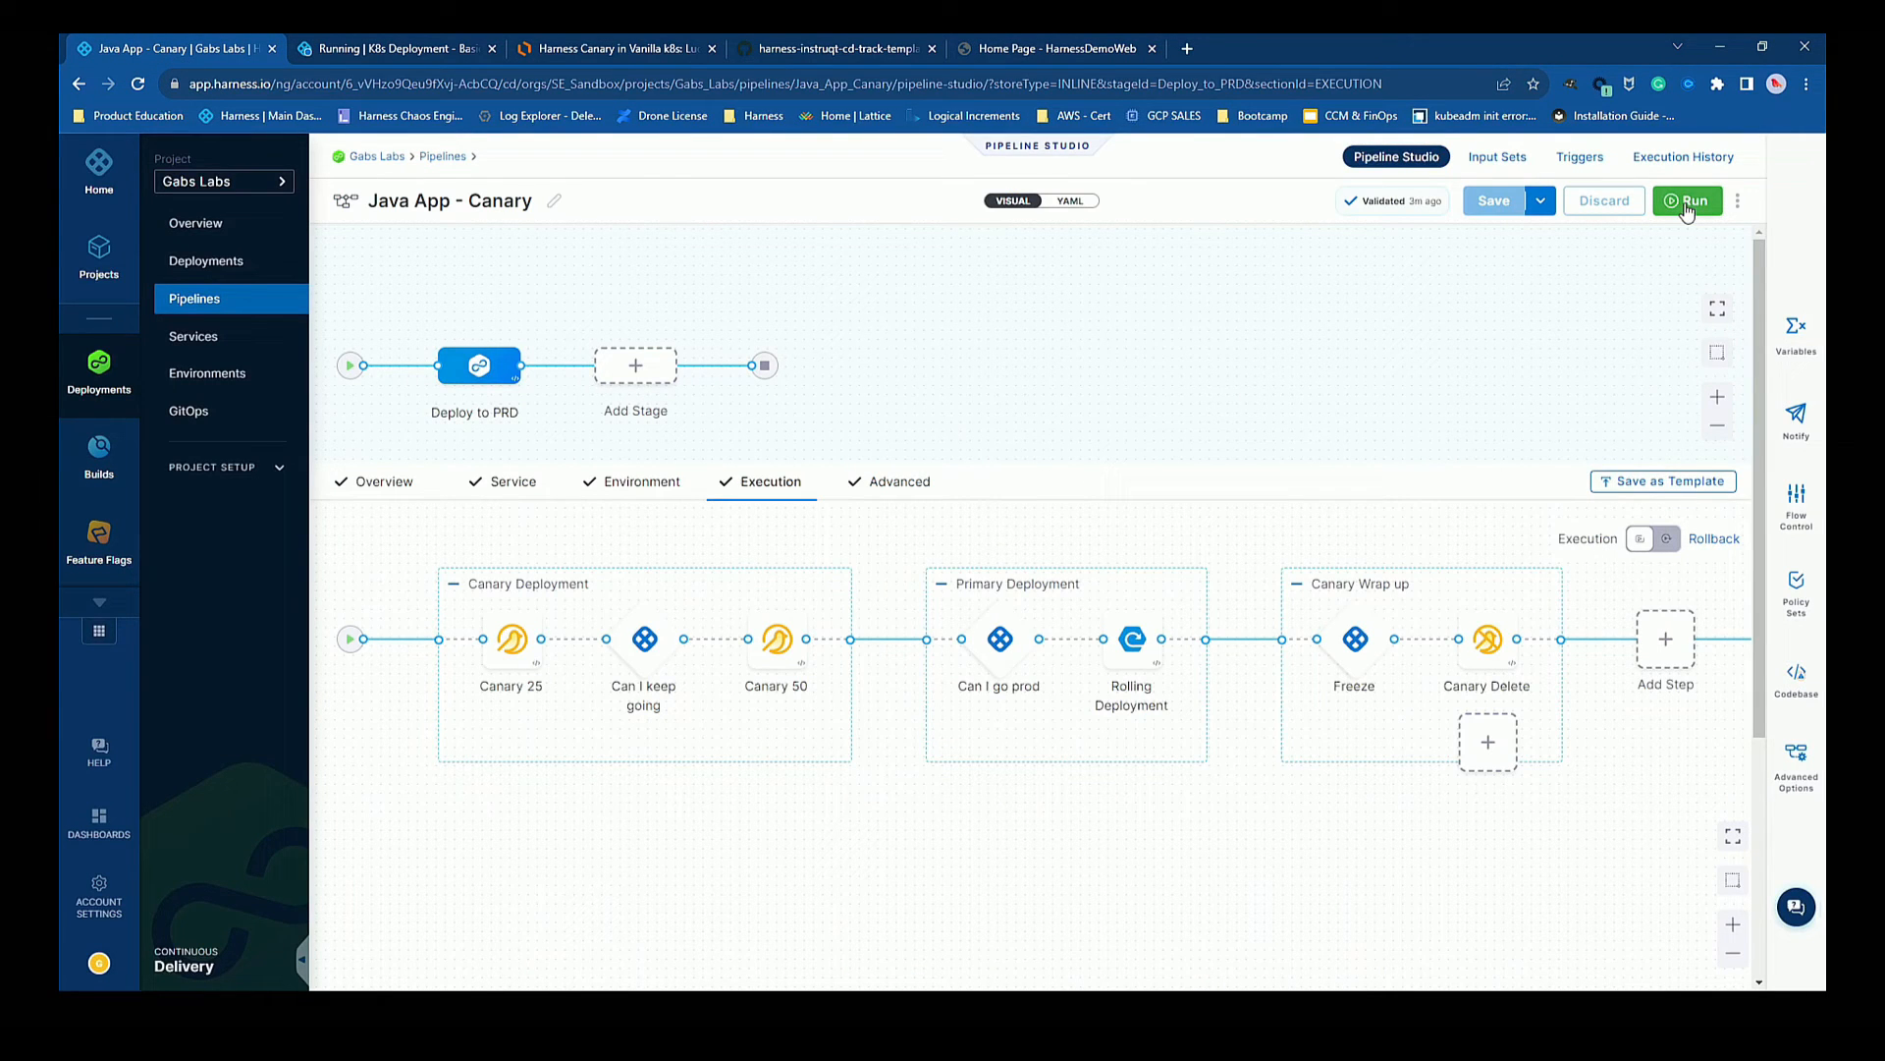
Run the Java App - Canary pipeline with tag 5.0.5 of the javacontainer artifact.
left_click(1685, 202)
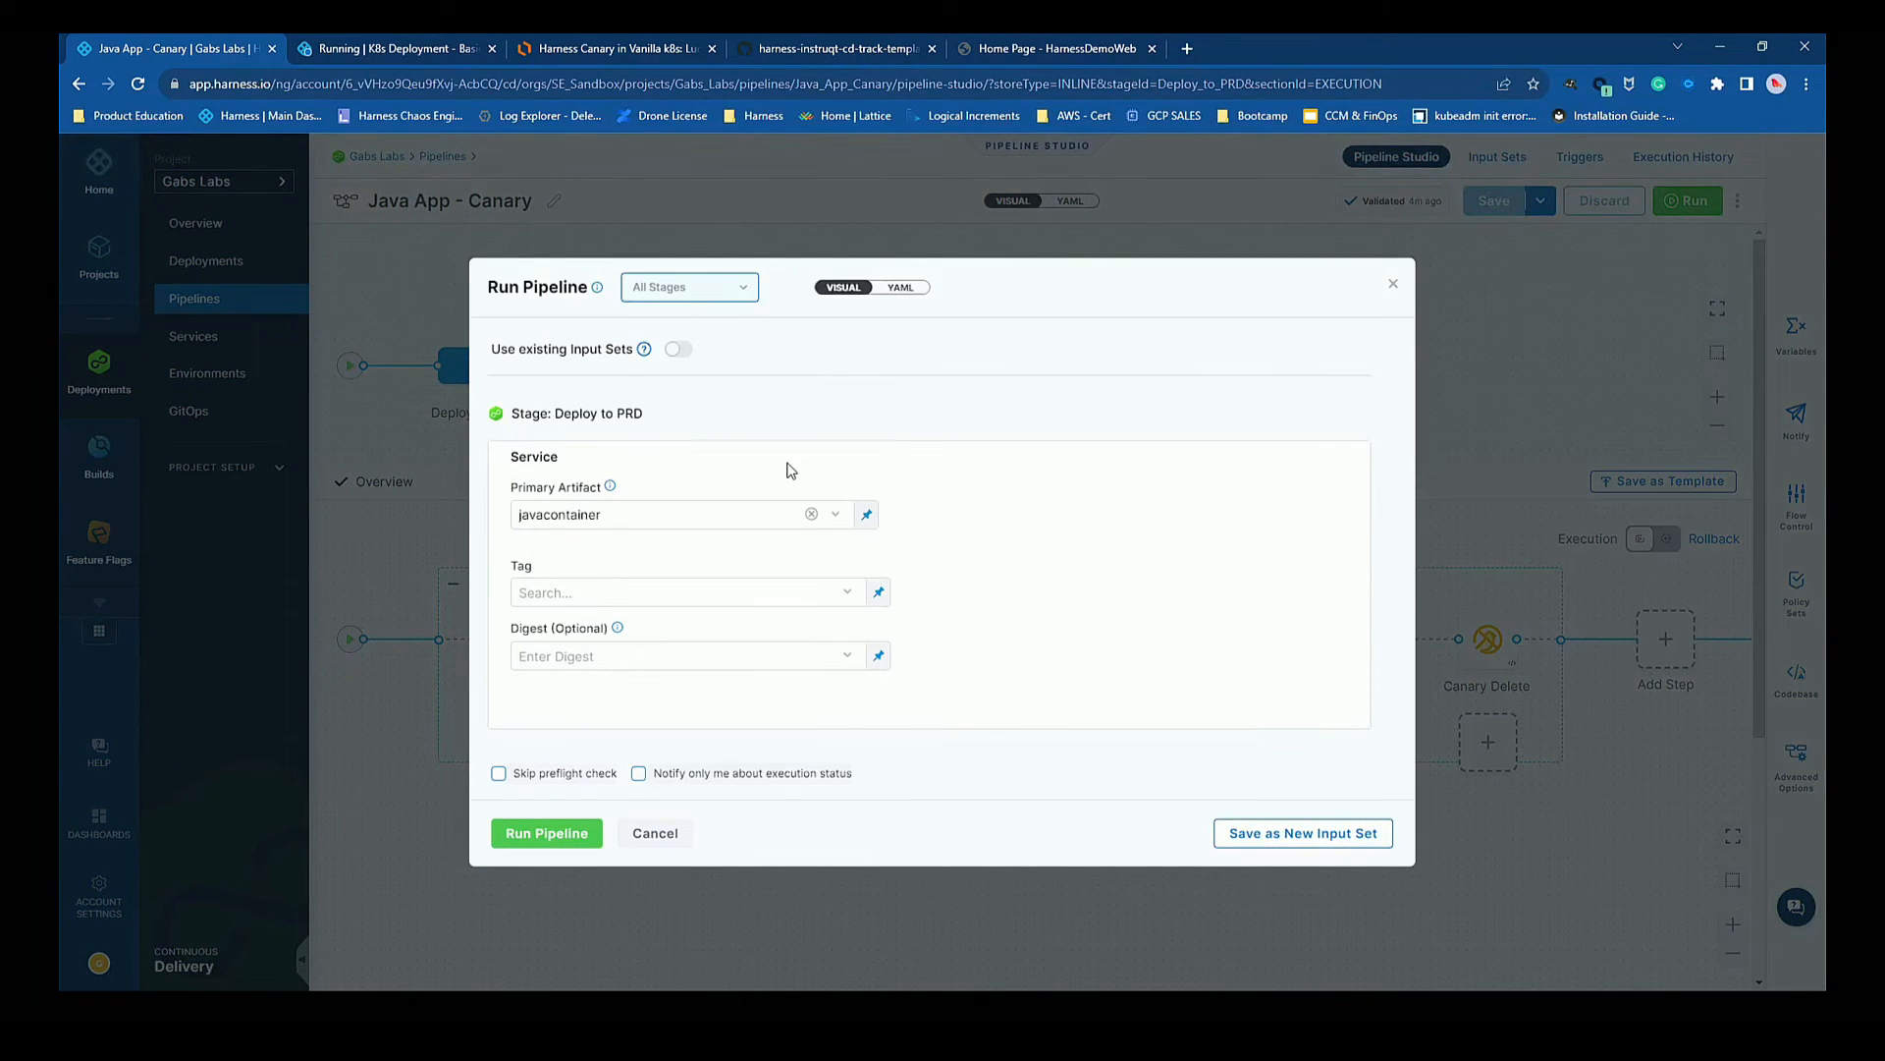
left_click(643, 590)
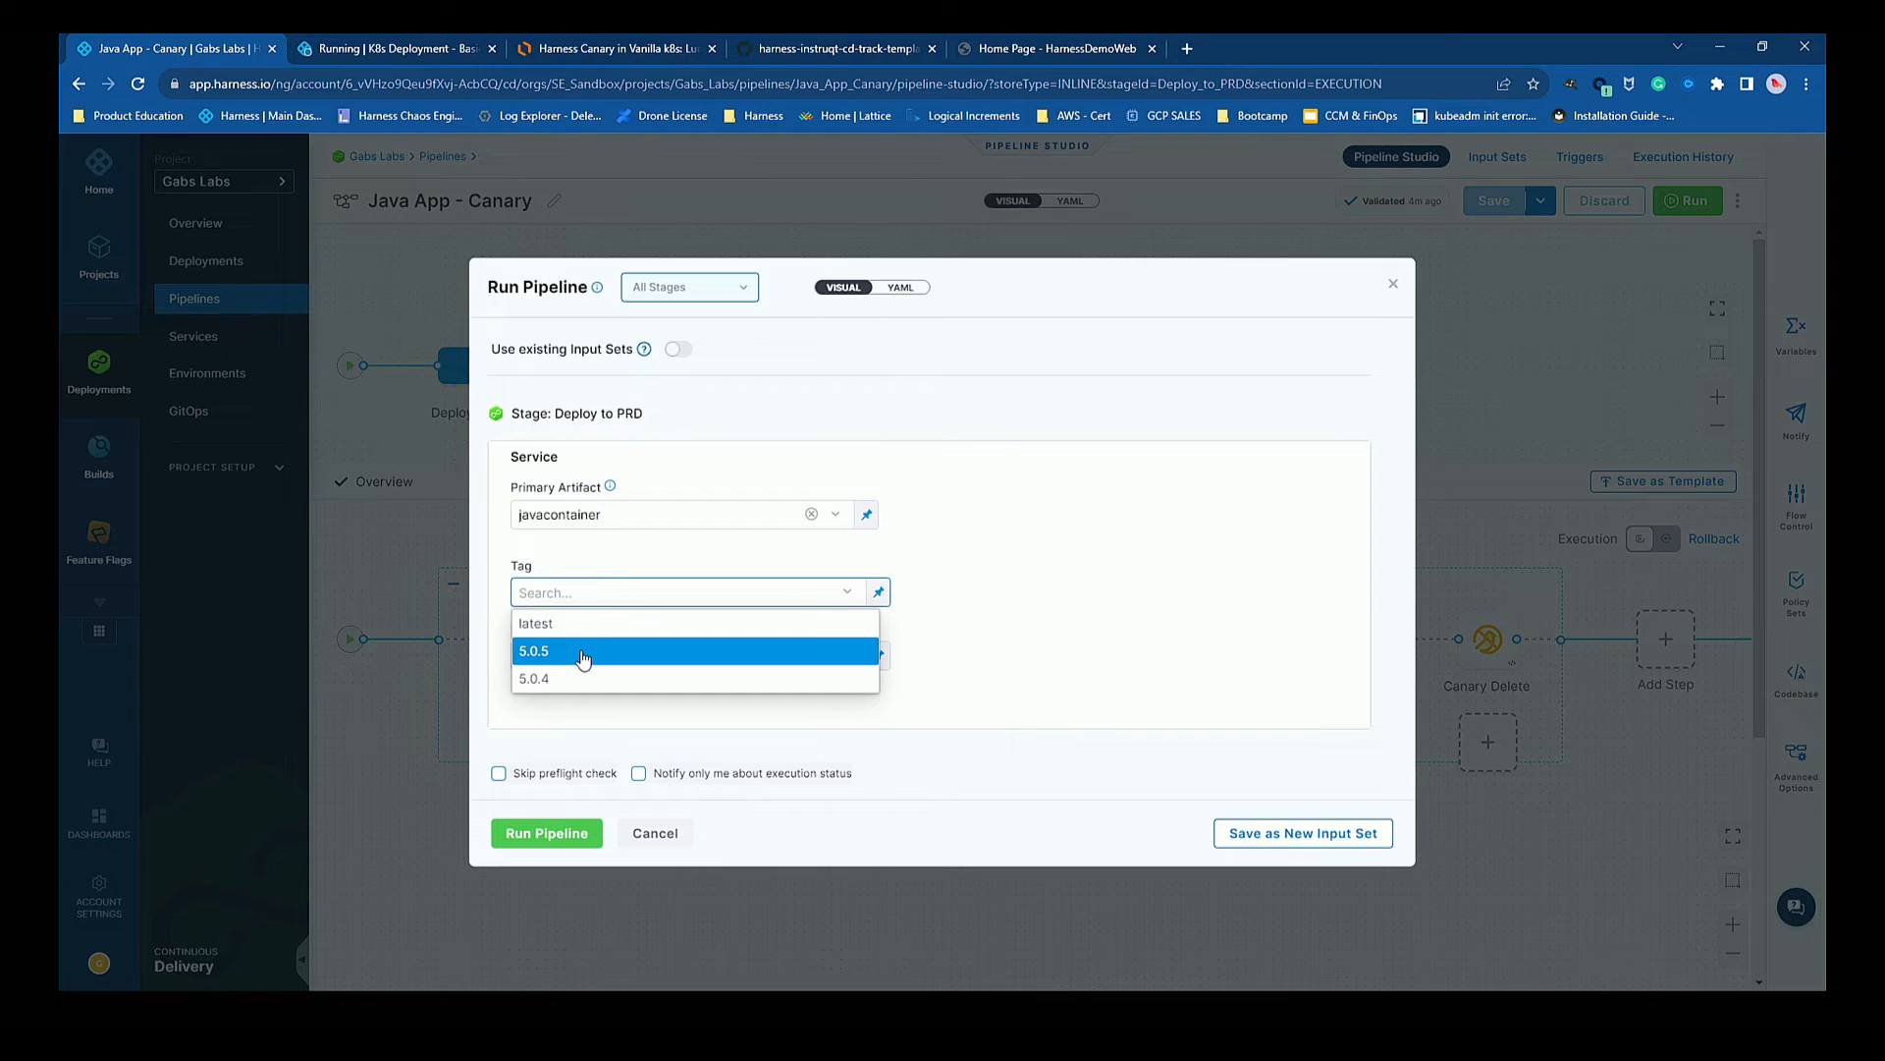
left_click(581, 656)
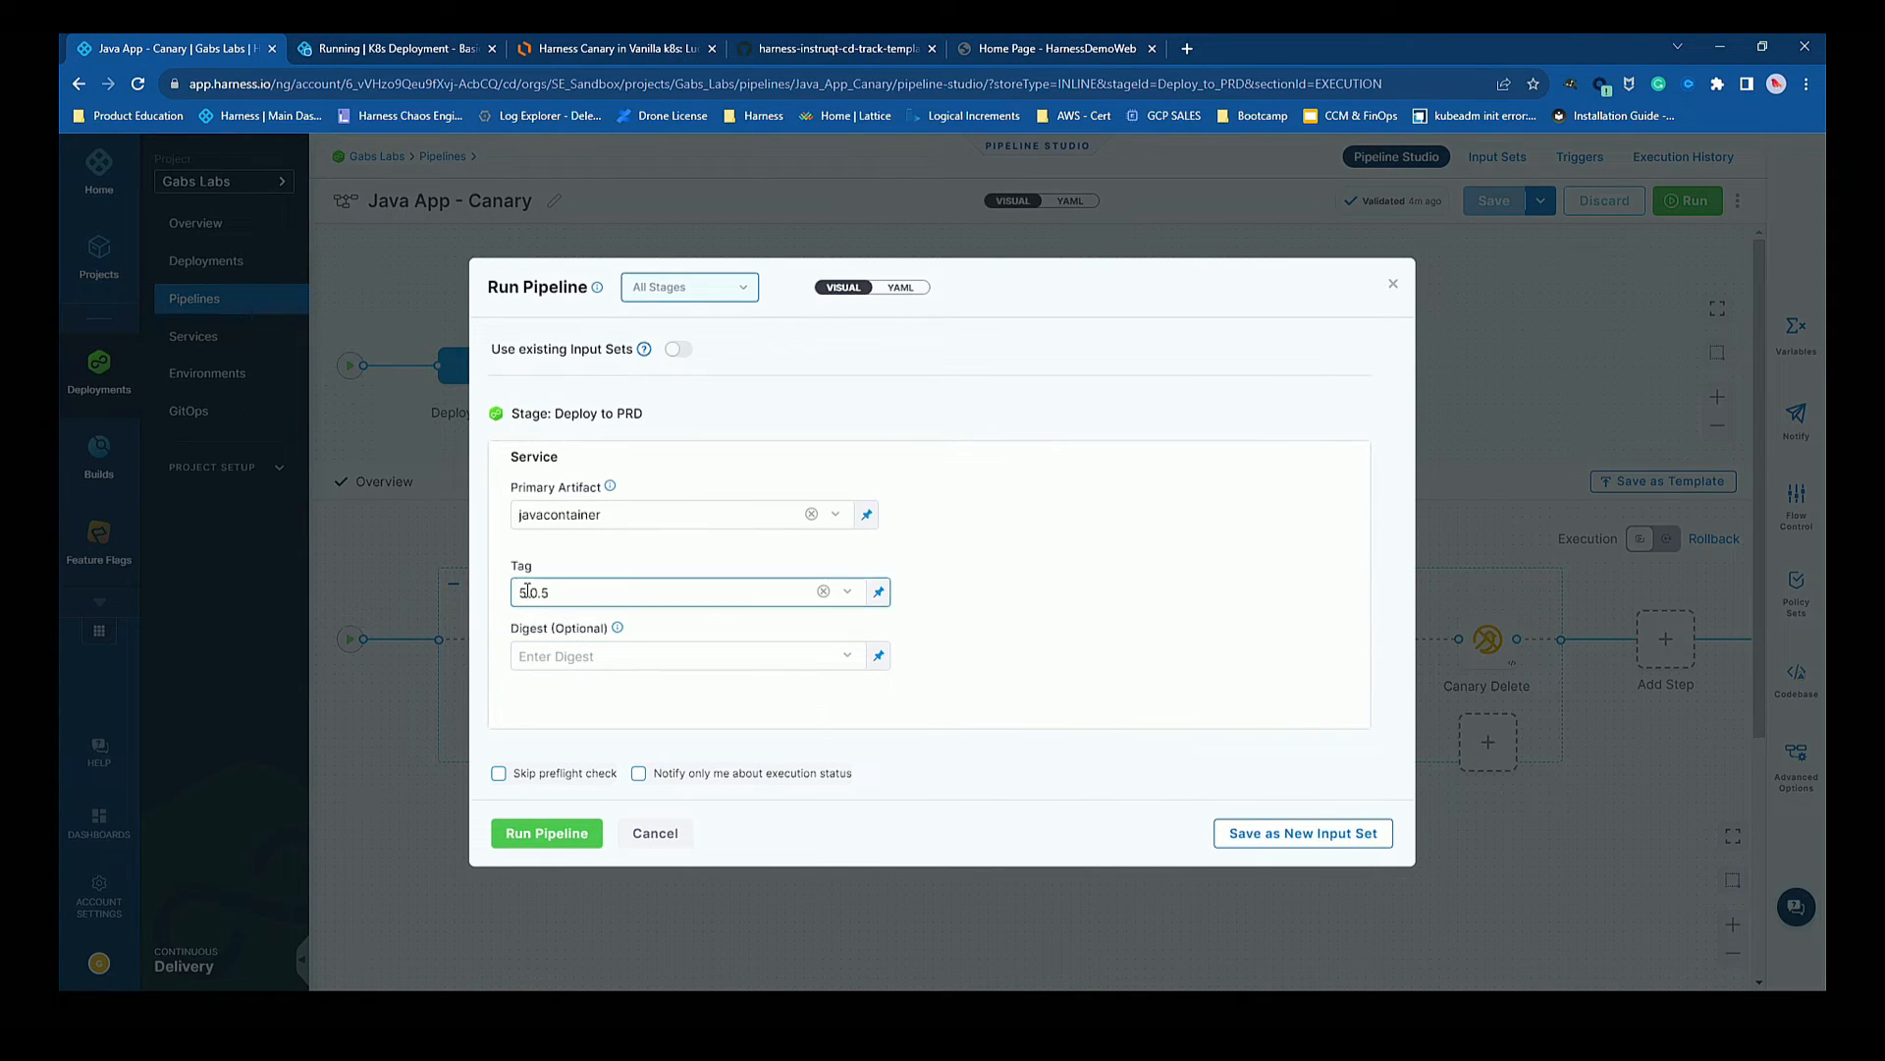
left_click(536, 843)
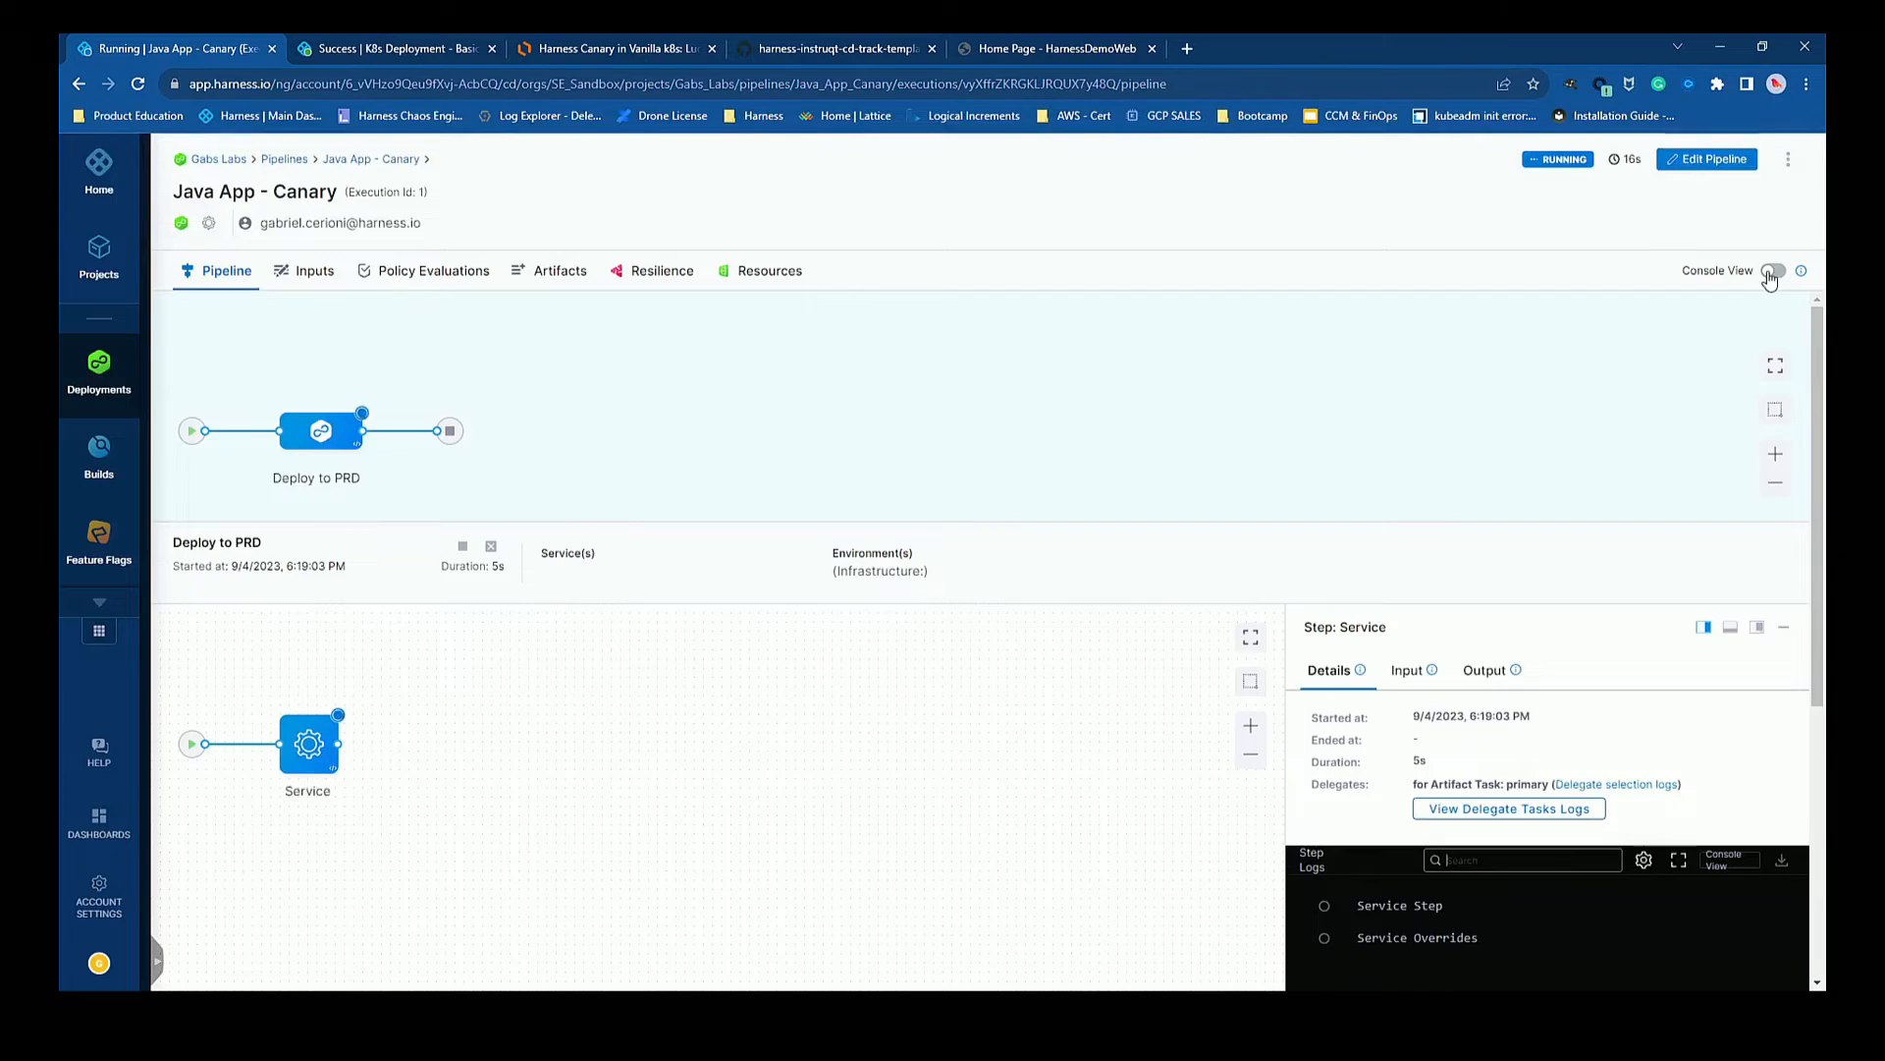
Switch the execution to the console view and examine the Service, Infrastructure and Resource Constraint logs.
left_click(1771, 273)
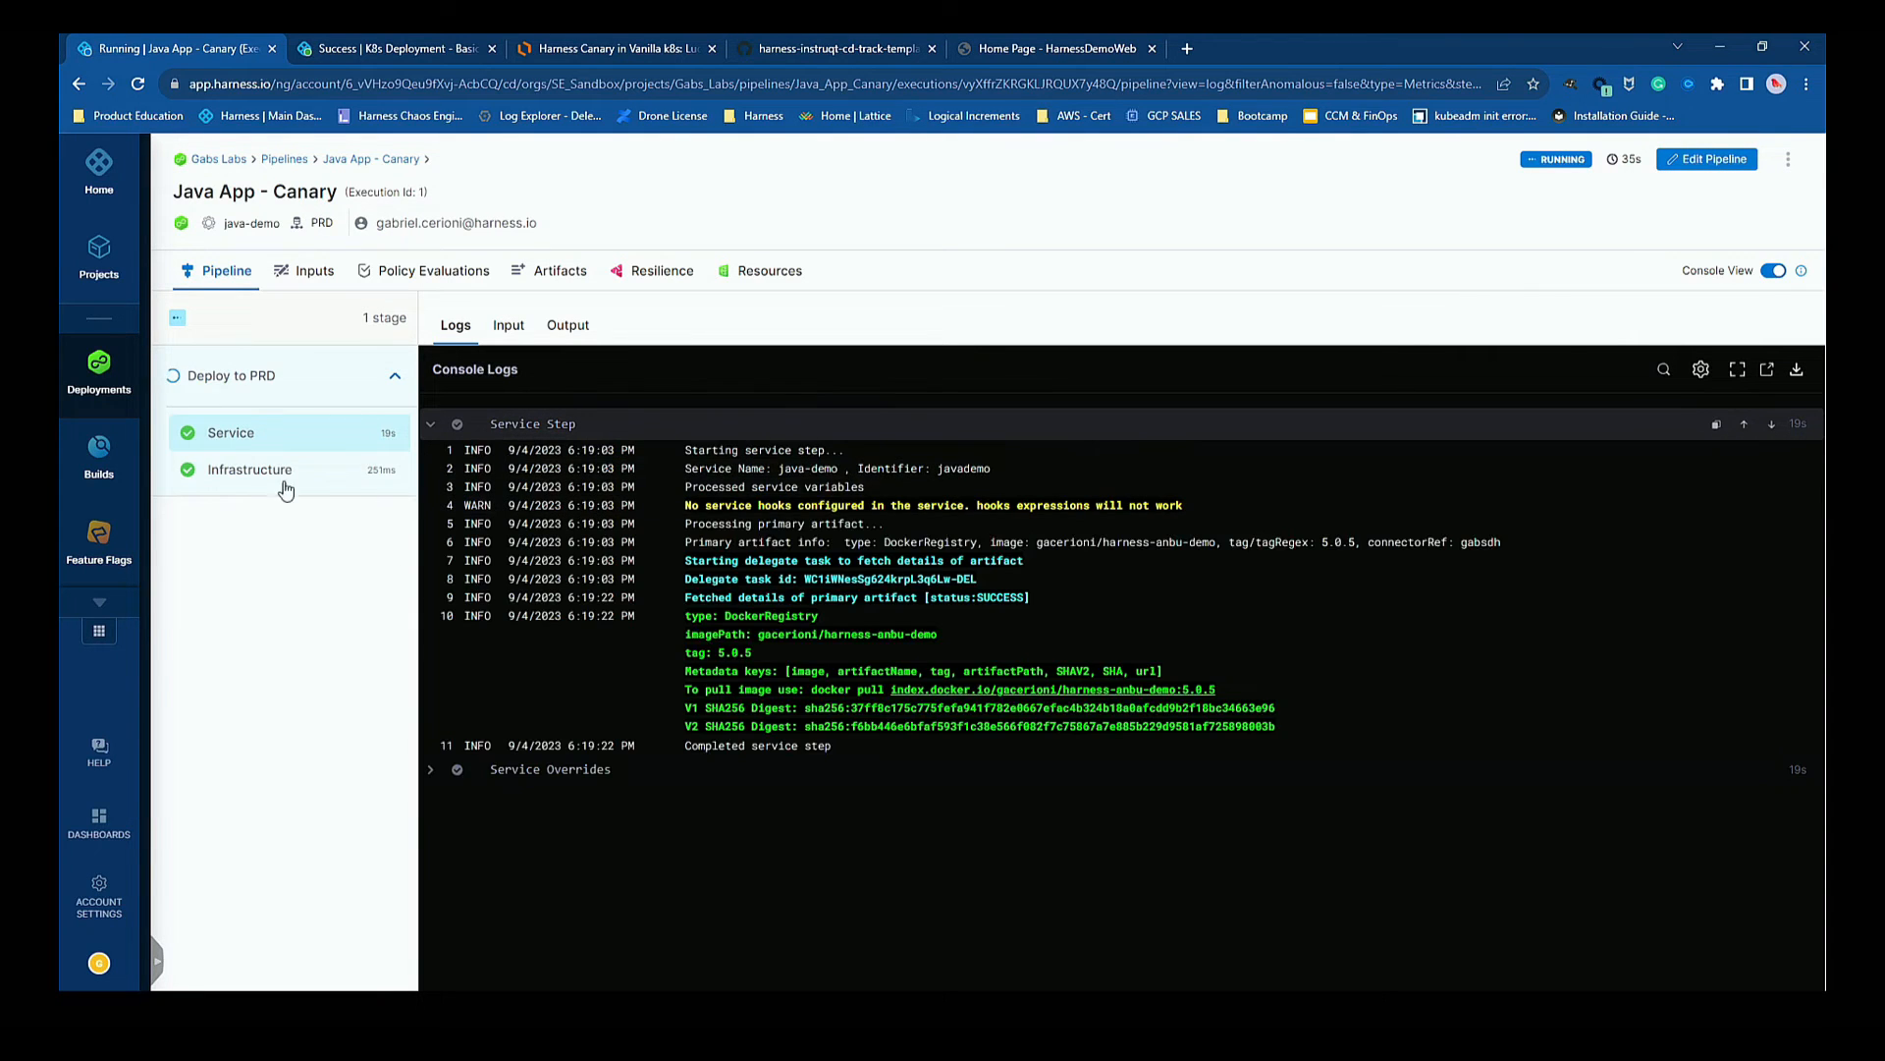
left_click(284, 472)
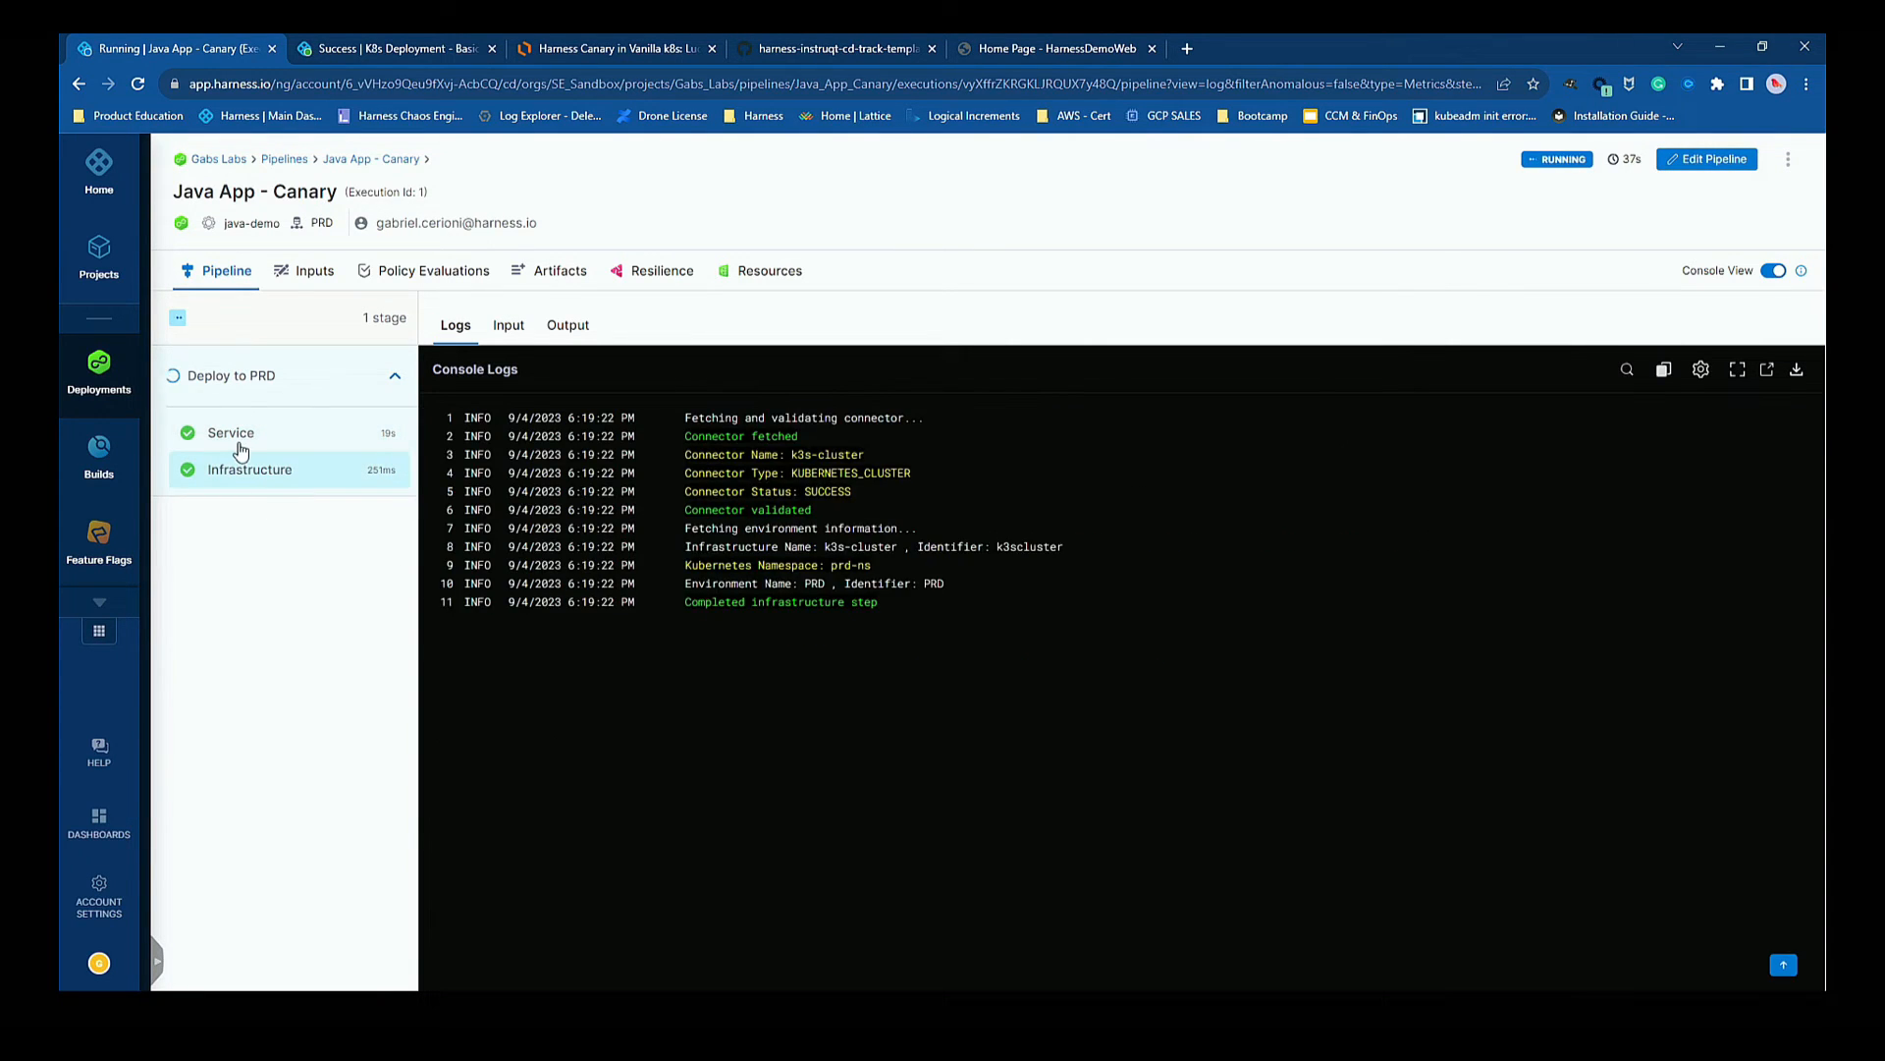
left_click(239, 441)
left_click(248, 472)
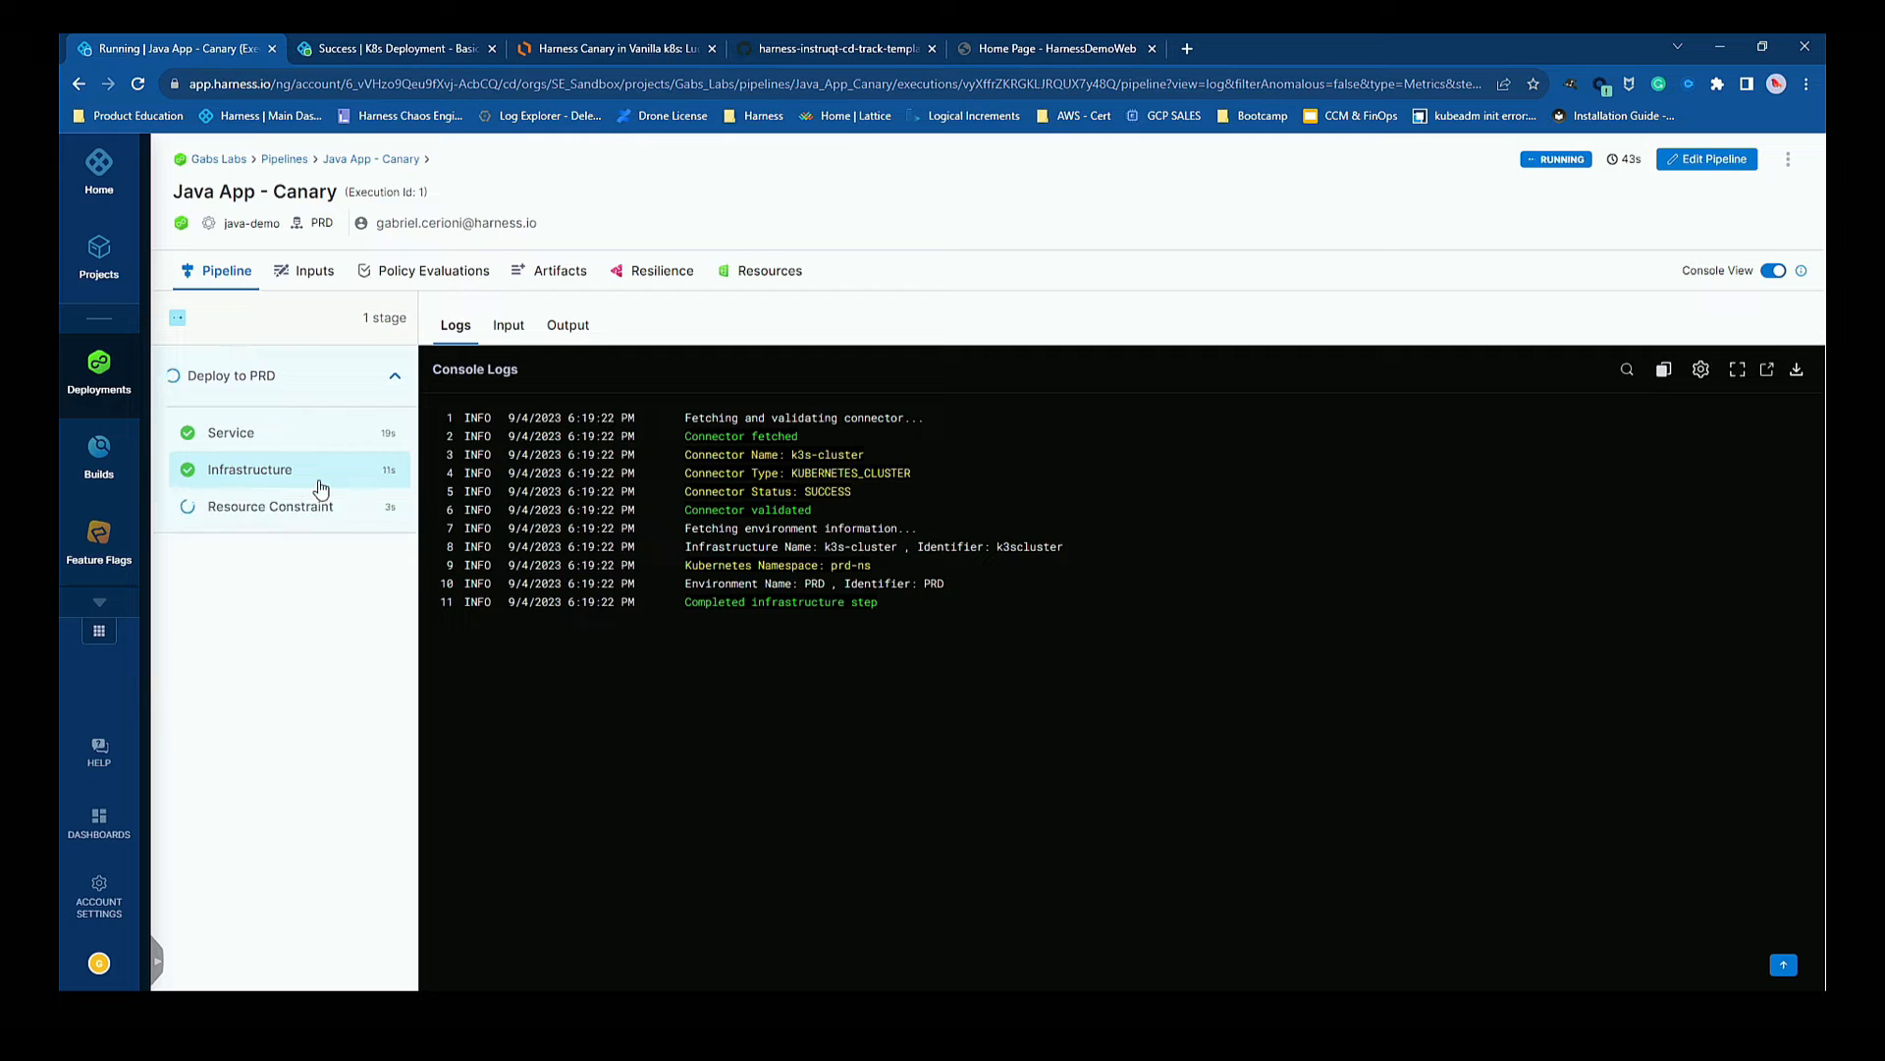
left_click(317, 520)
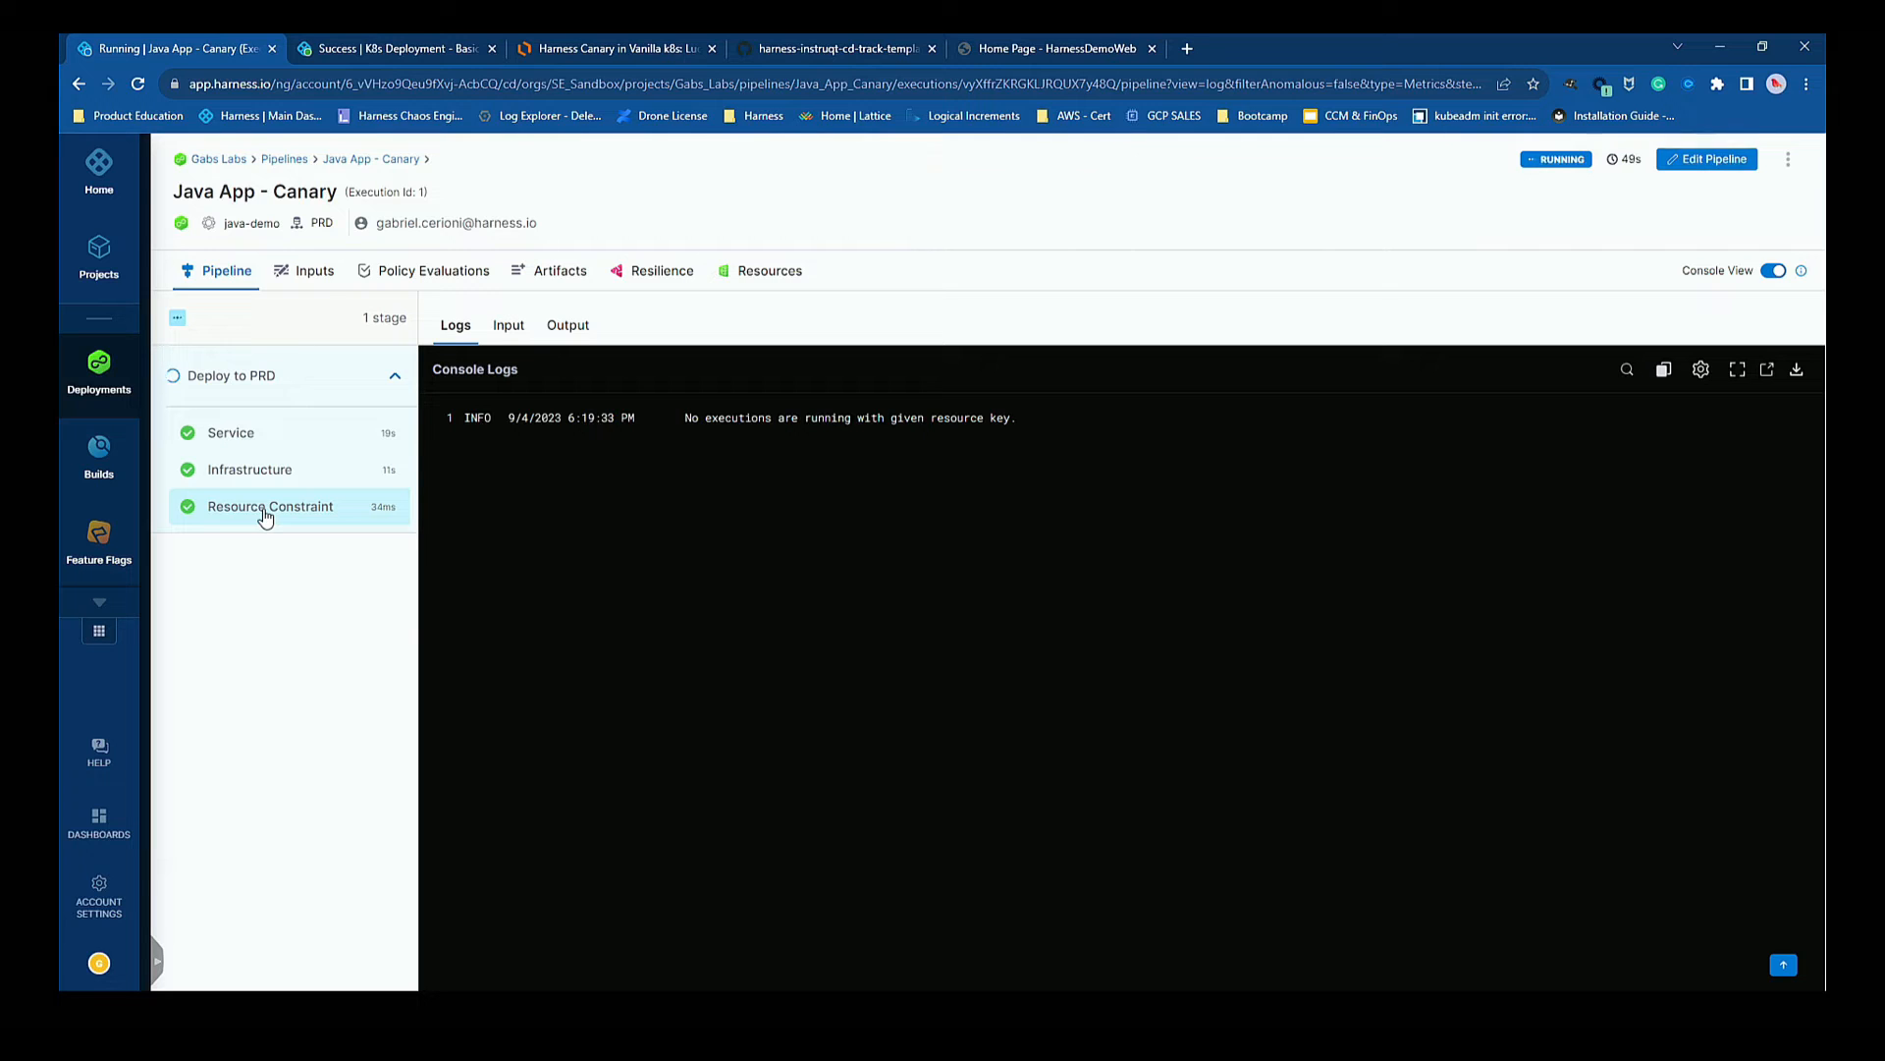
left_click(263, 472)
left_click(262, 435)
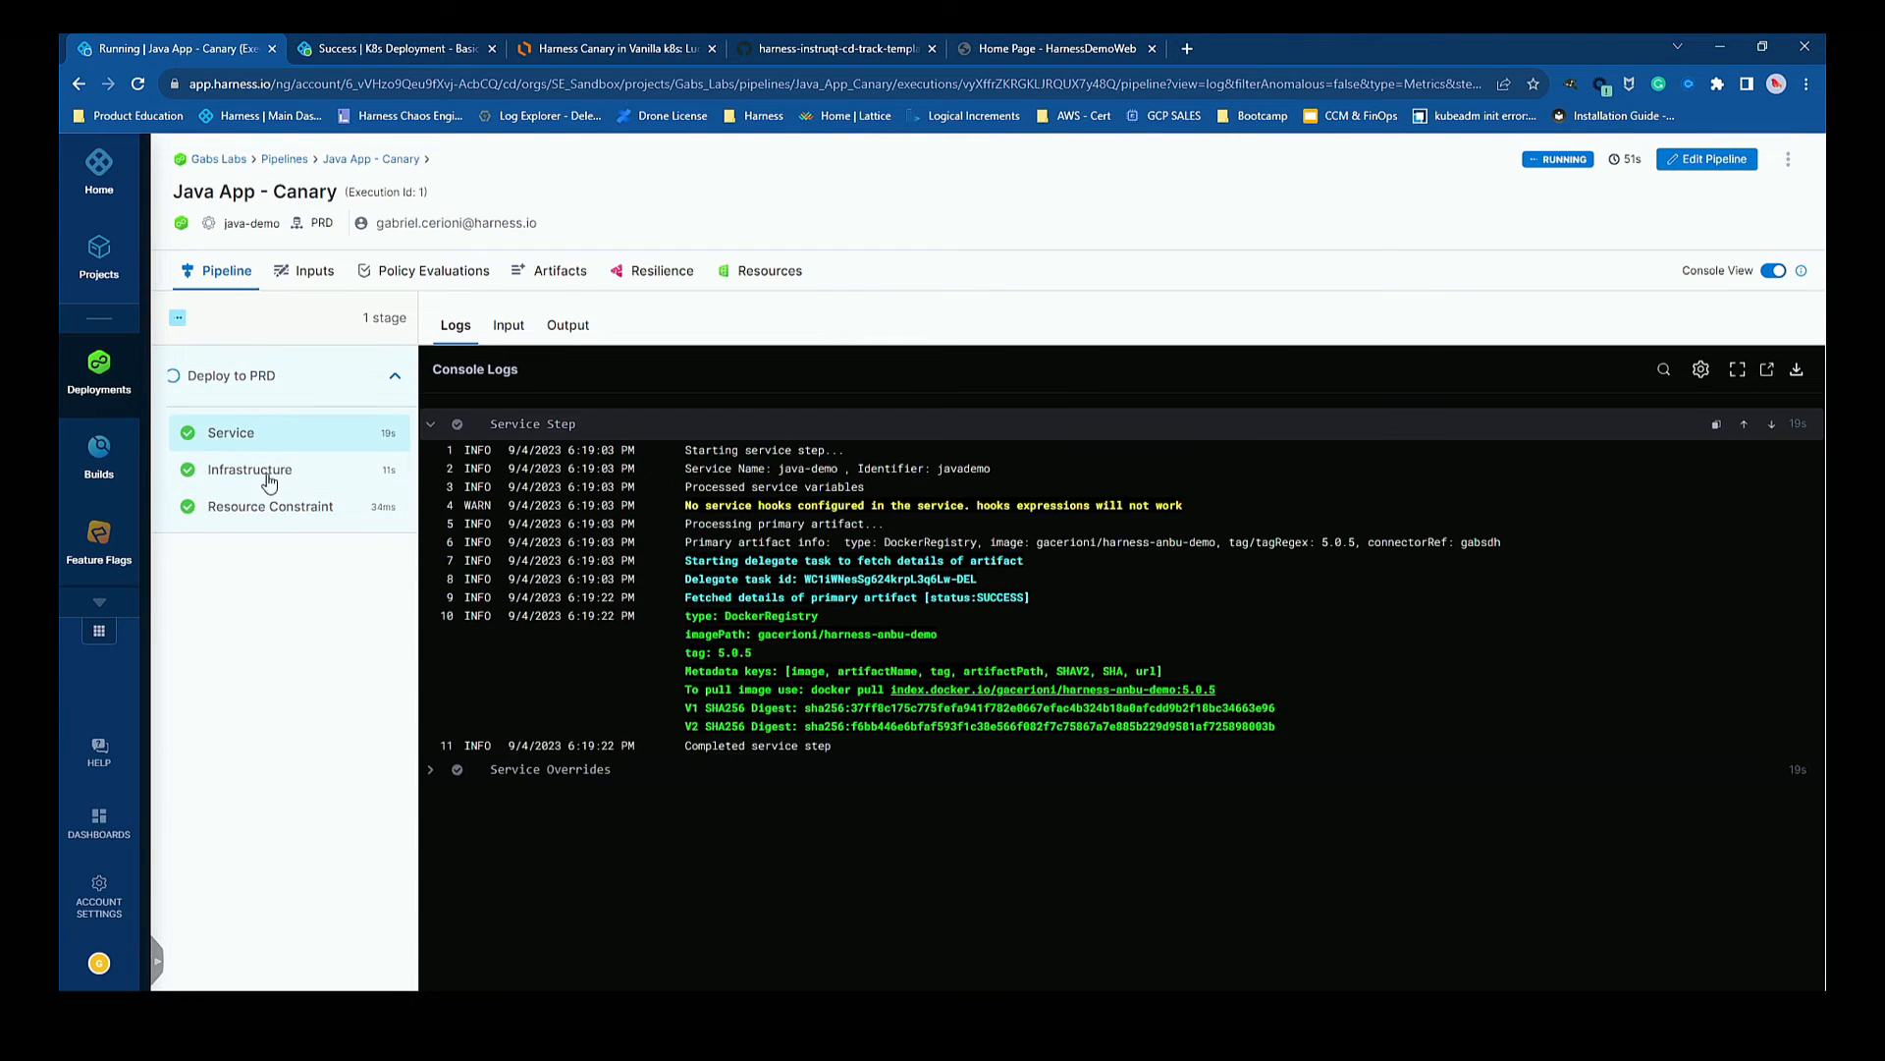
left_click(267, 471)
left_click(273, 511)
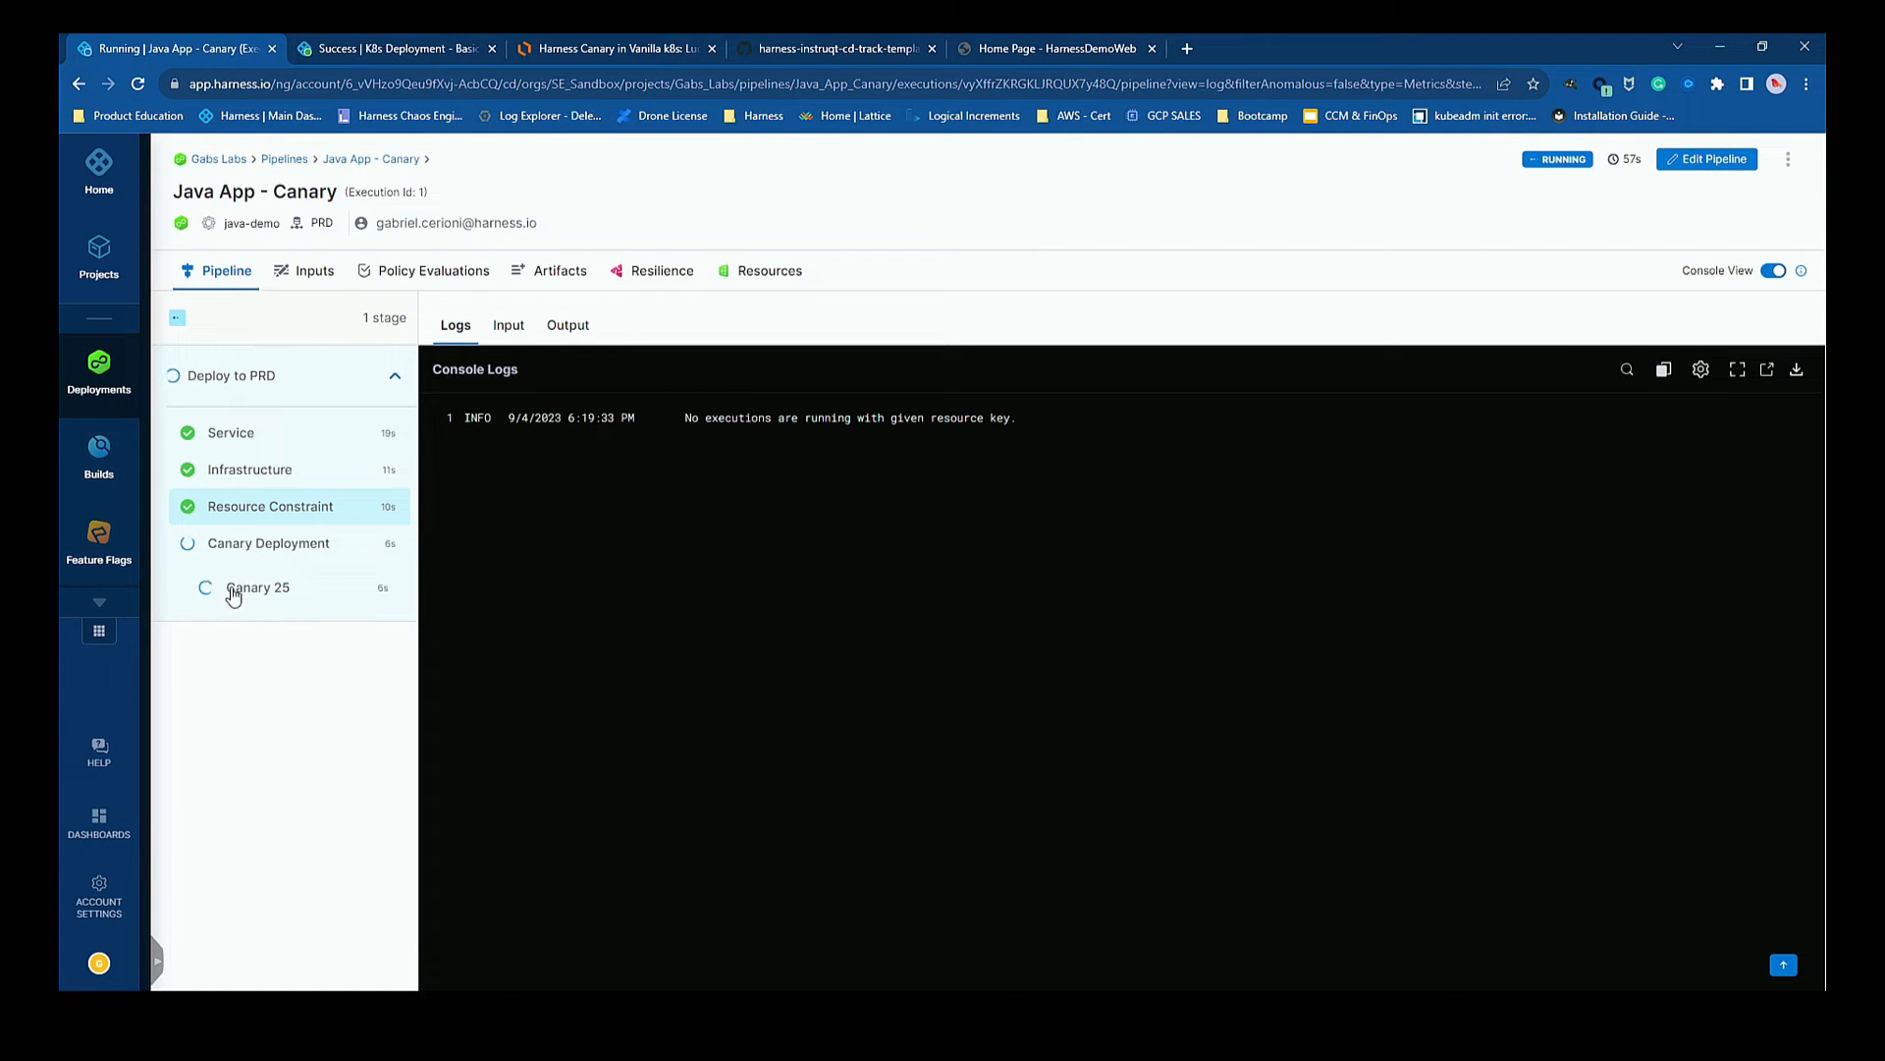
Examine the Fetch Files log of the Canary 25 step, including the list of fetched manifest files.
left_click(233, 589)
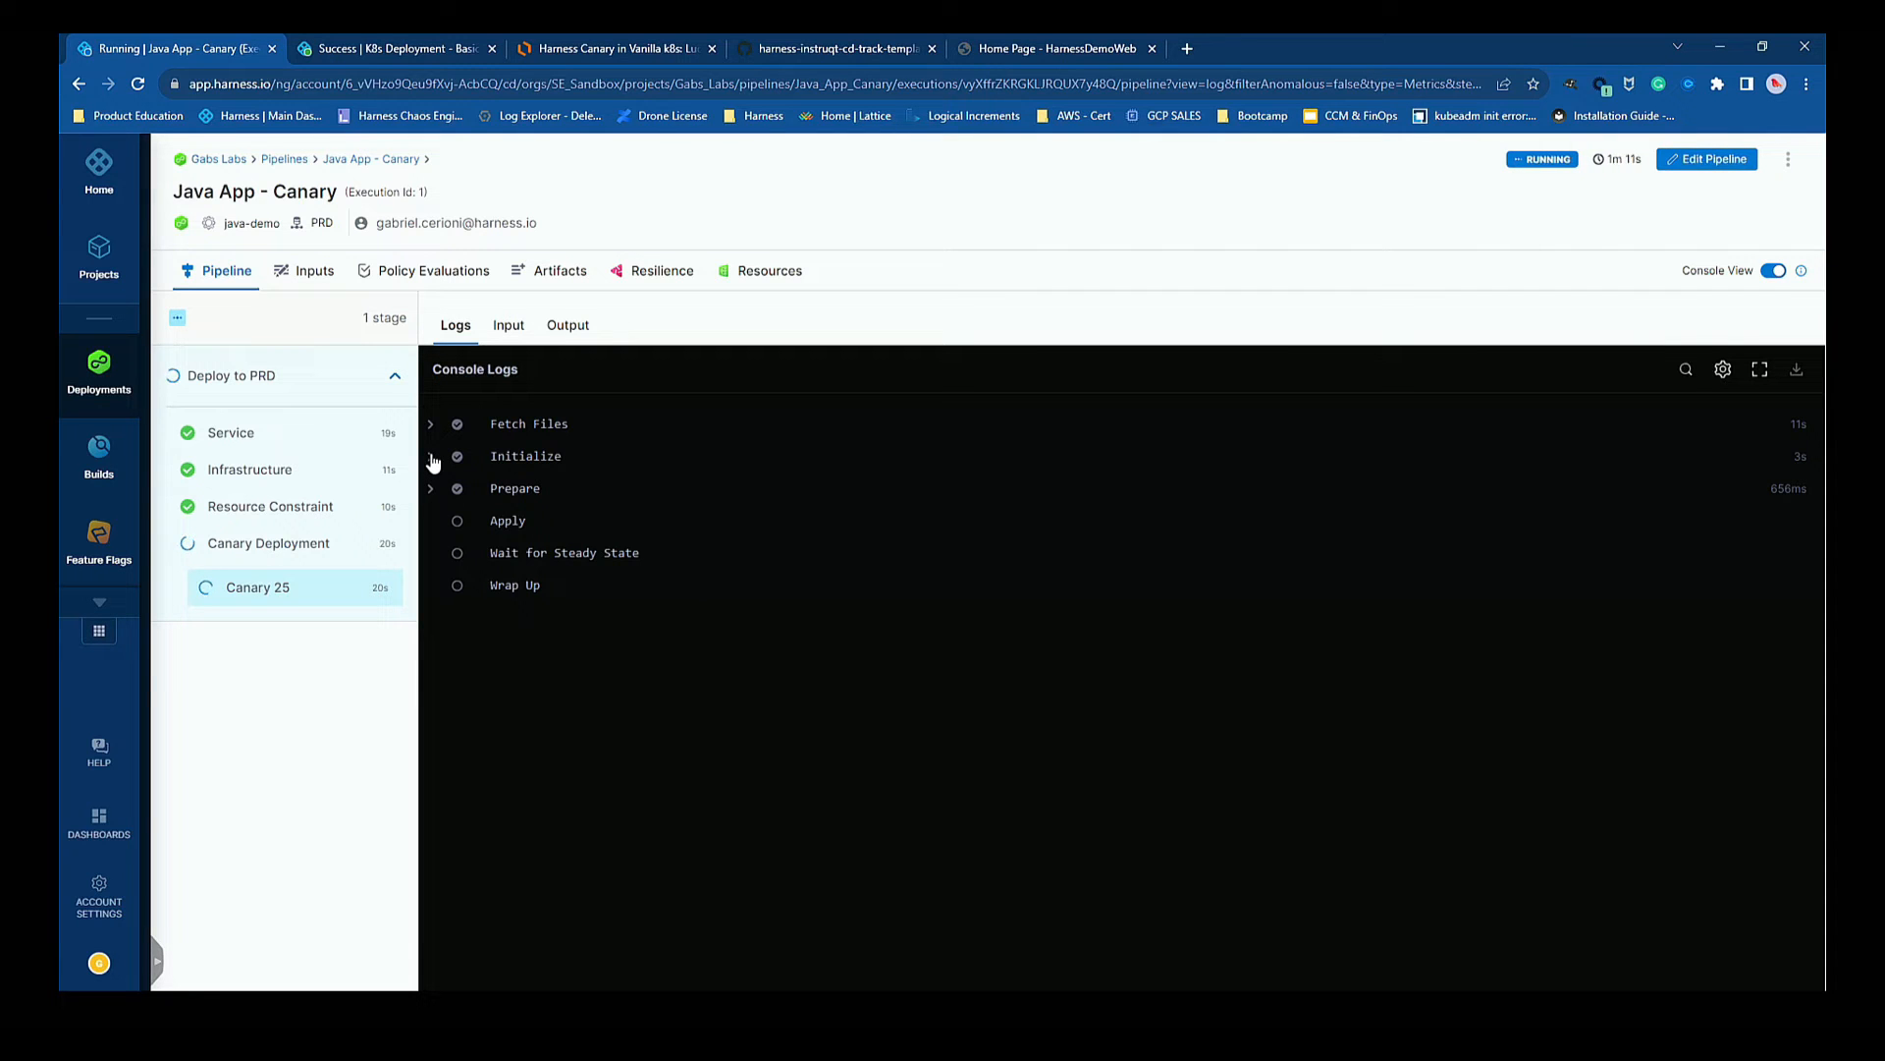
left_click(431, 424)
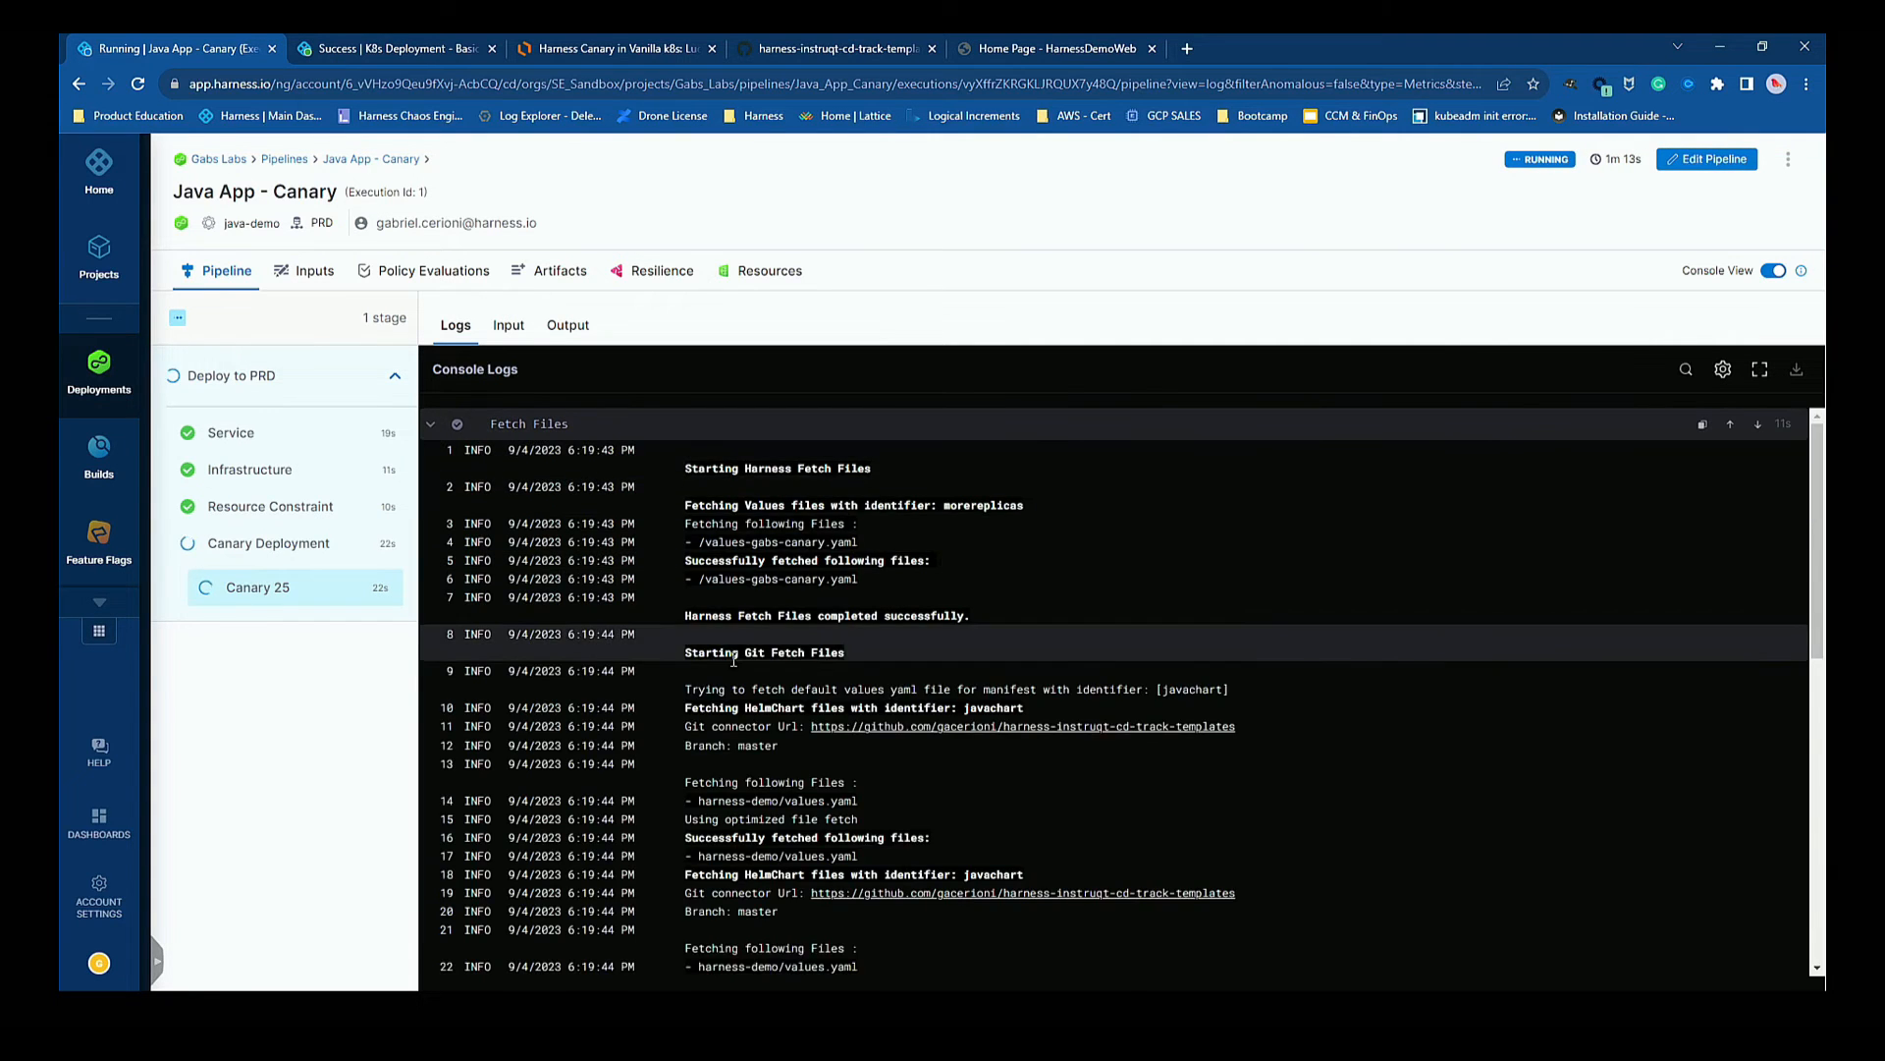
scroll(729, 637, "down", 3)
scroll(729, 636, "down", 4)
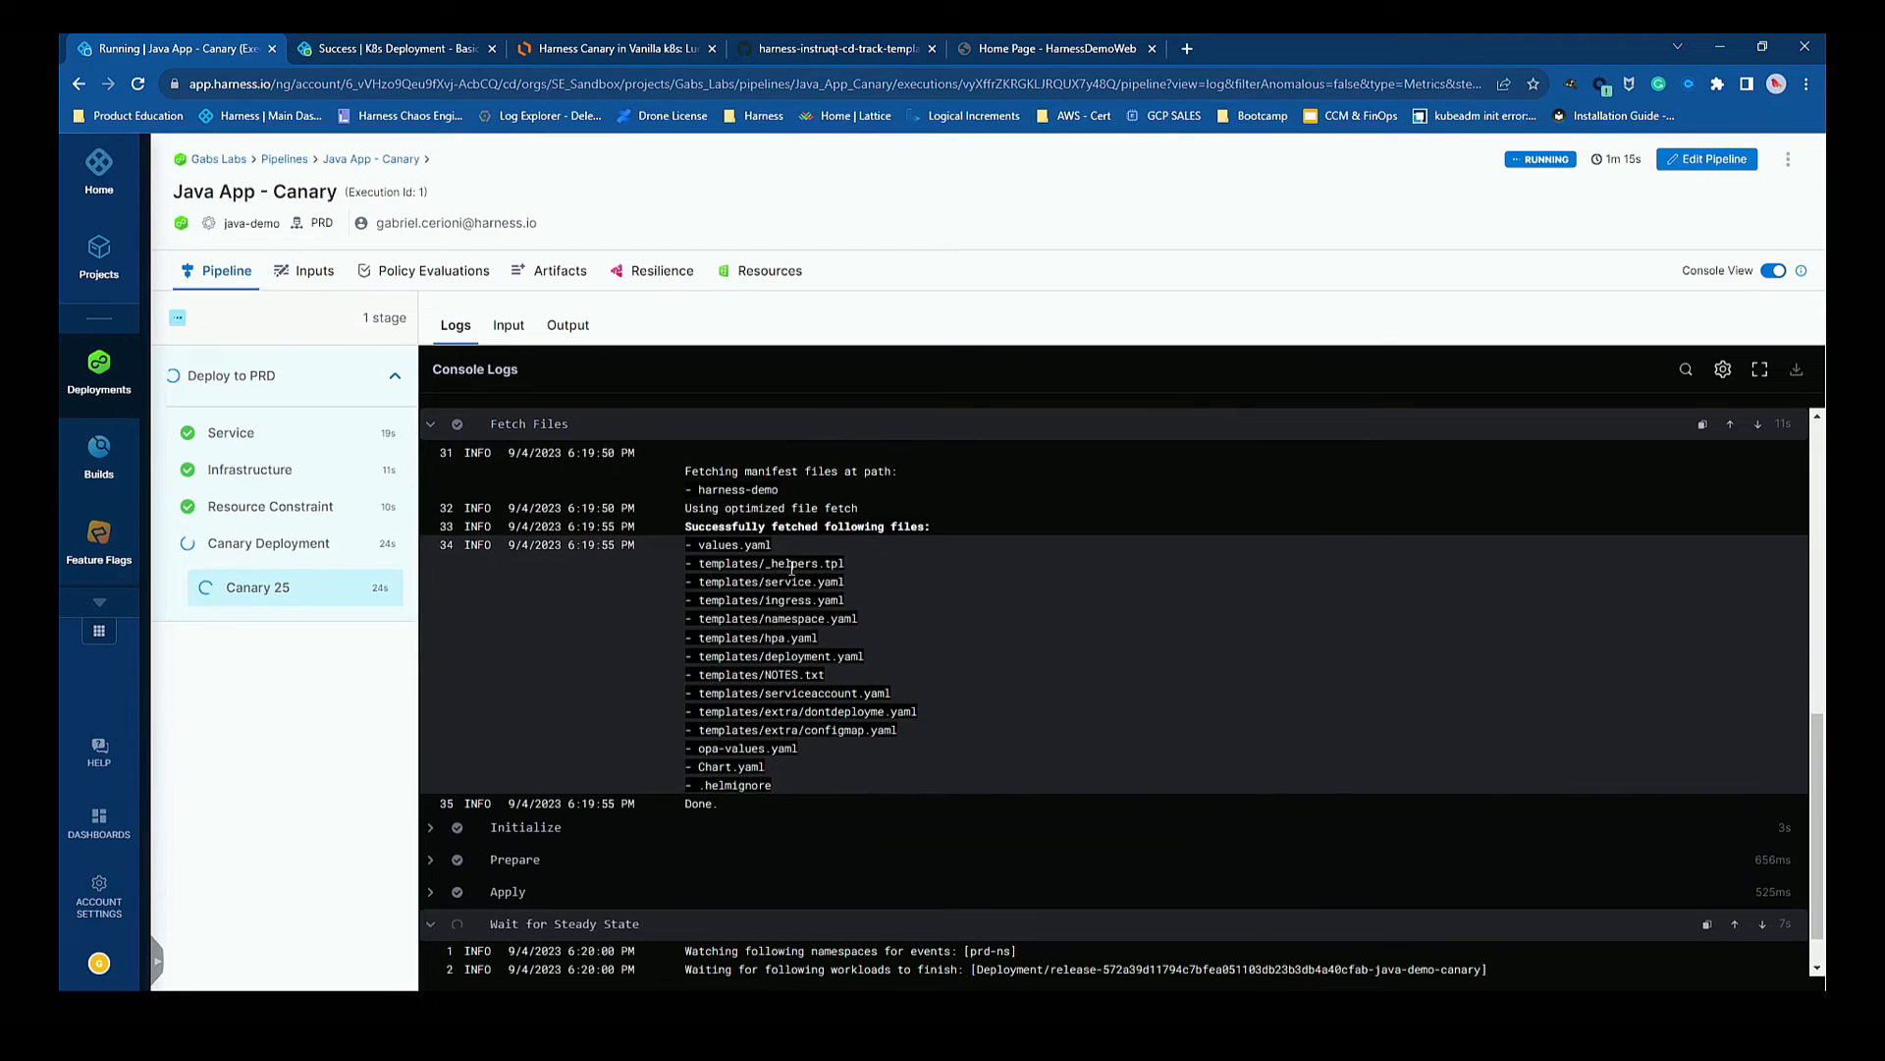
double_click(792, 564)
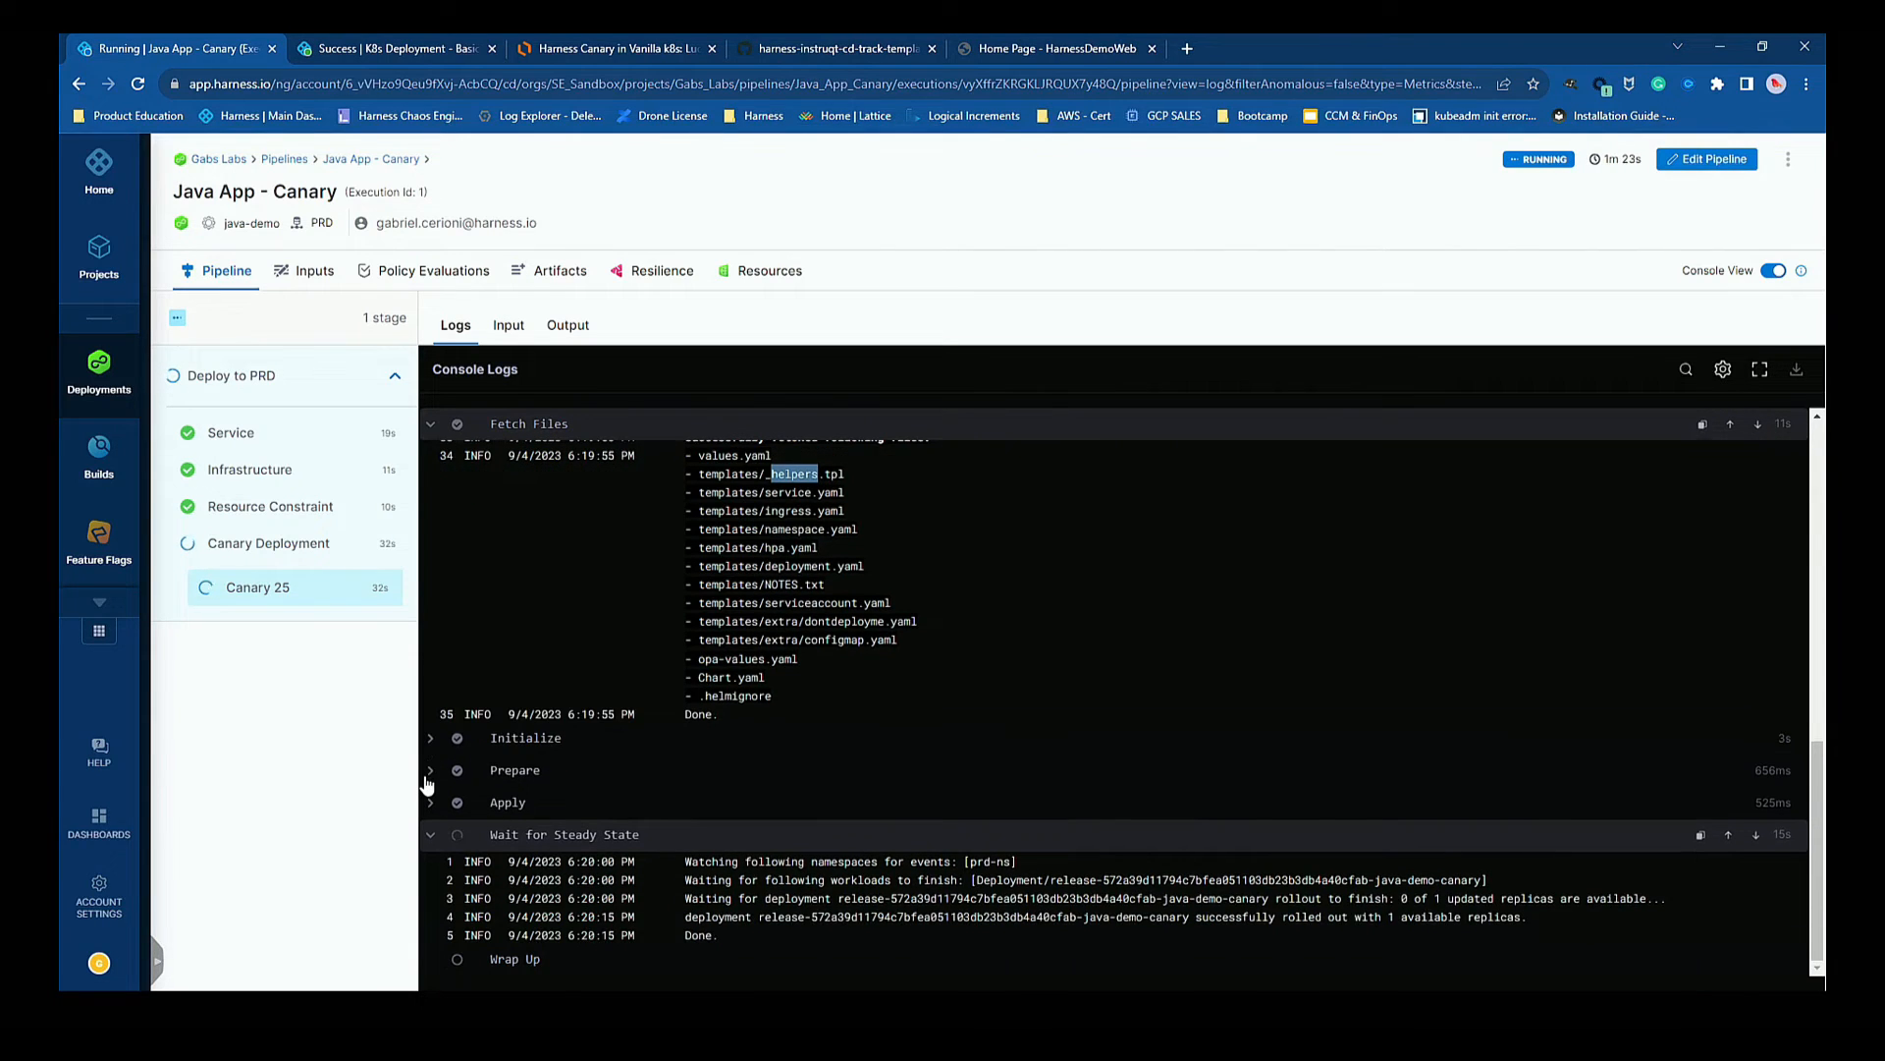
Check the current and target canary replica counts in Canary 25's Prepare log, and return to the graph view.
left_click(429, 772)
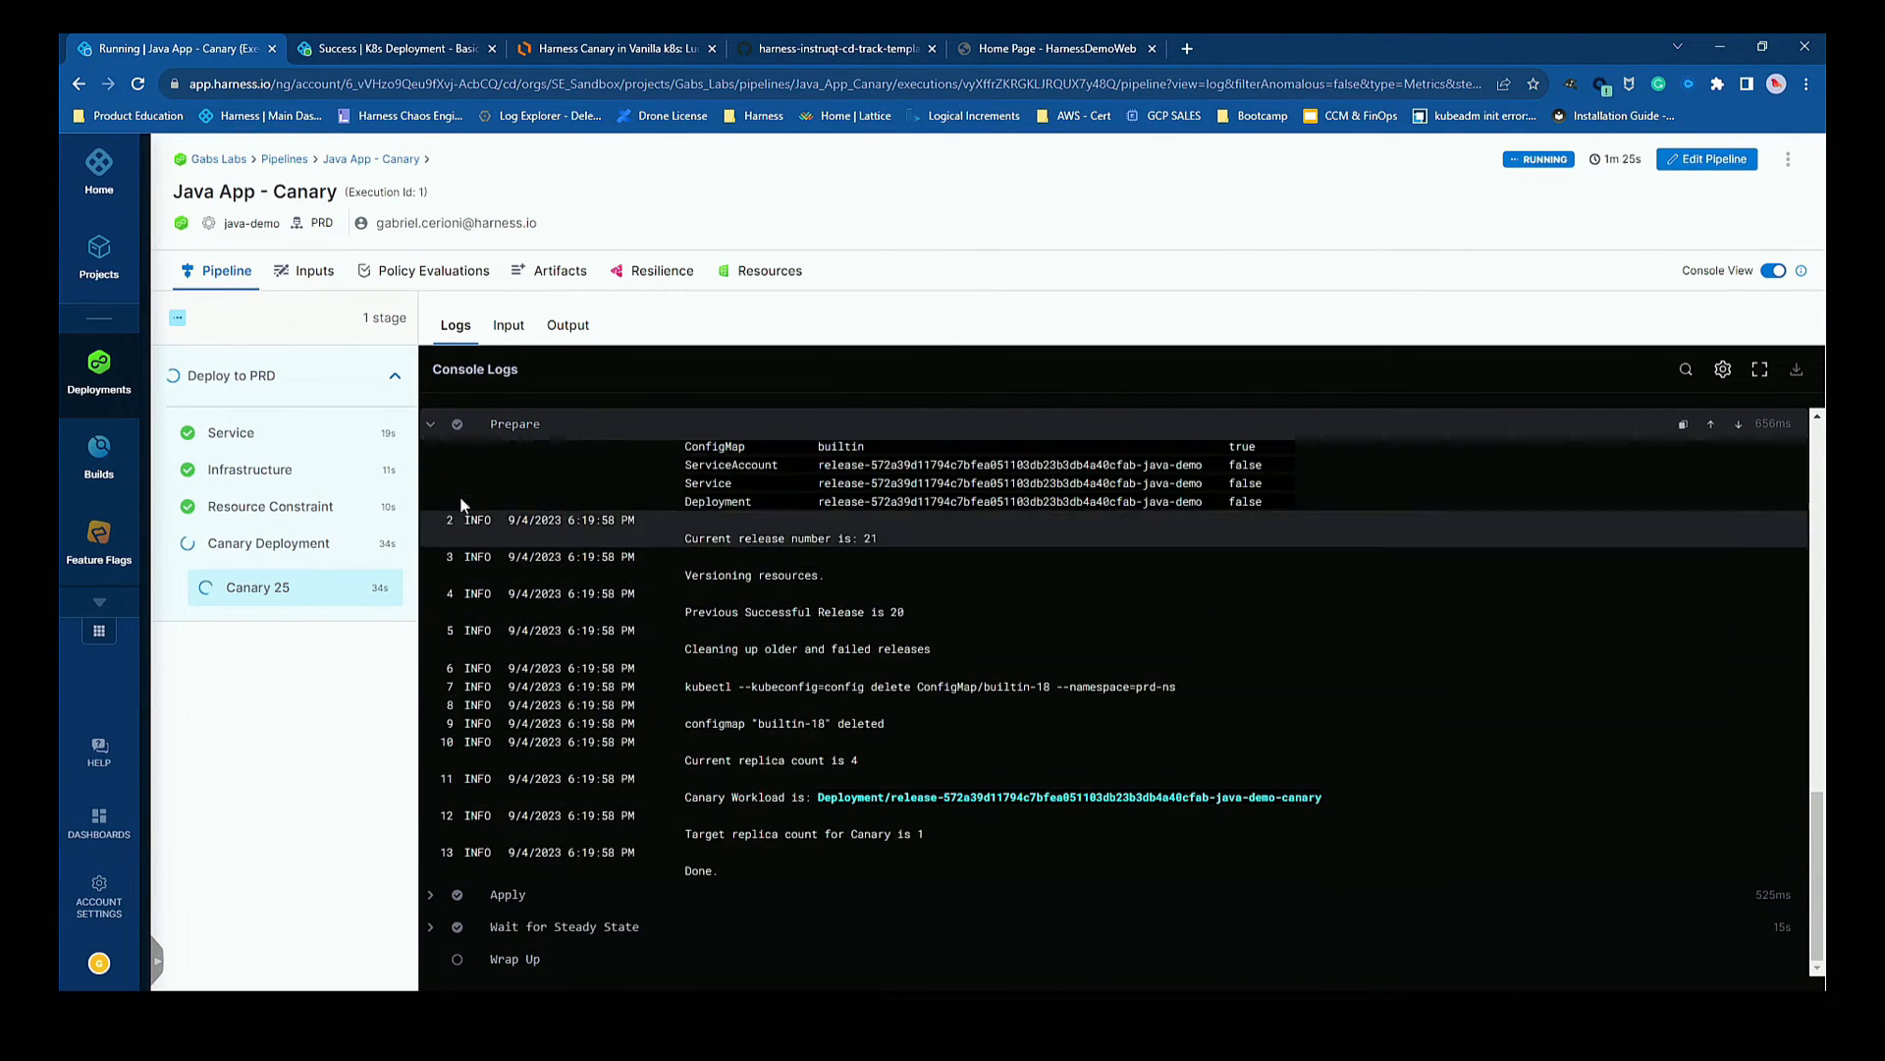
scroll(501, 584, "up", 2)
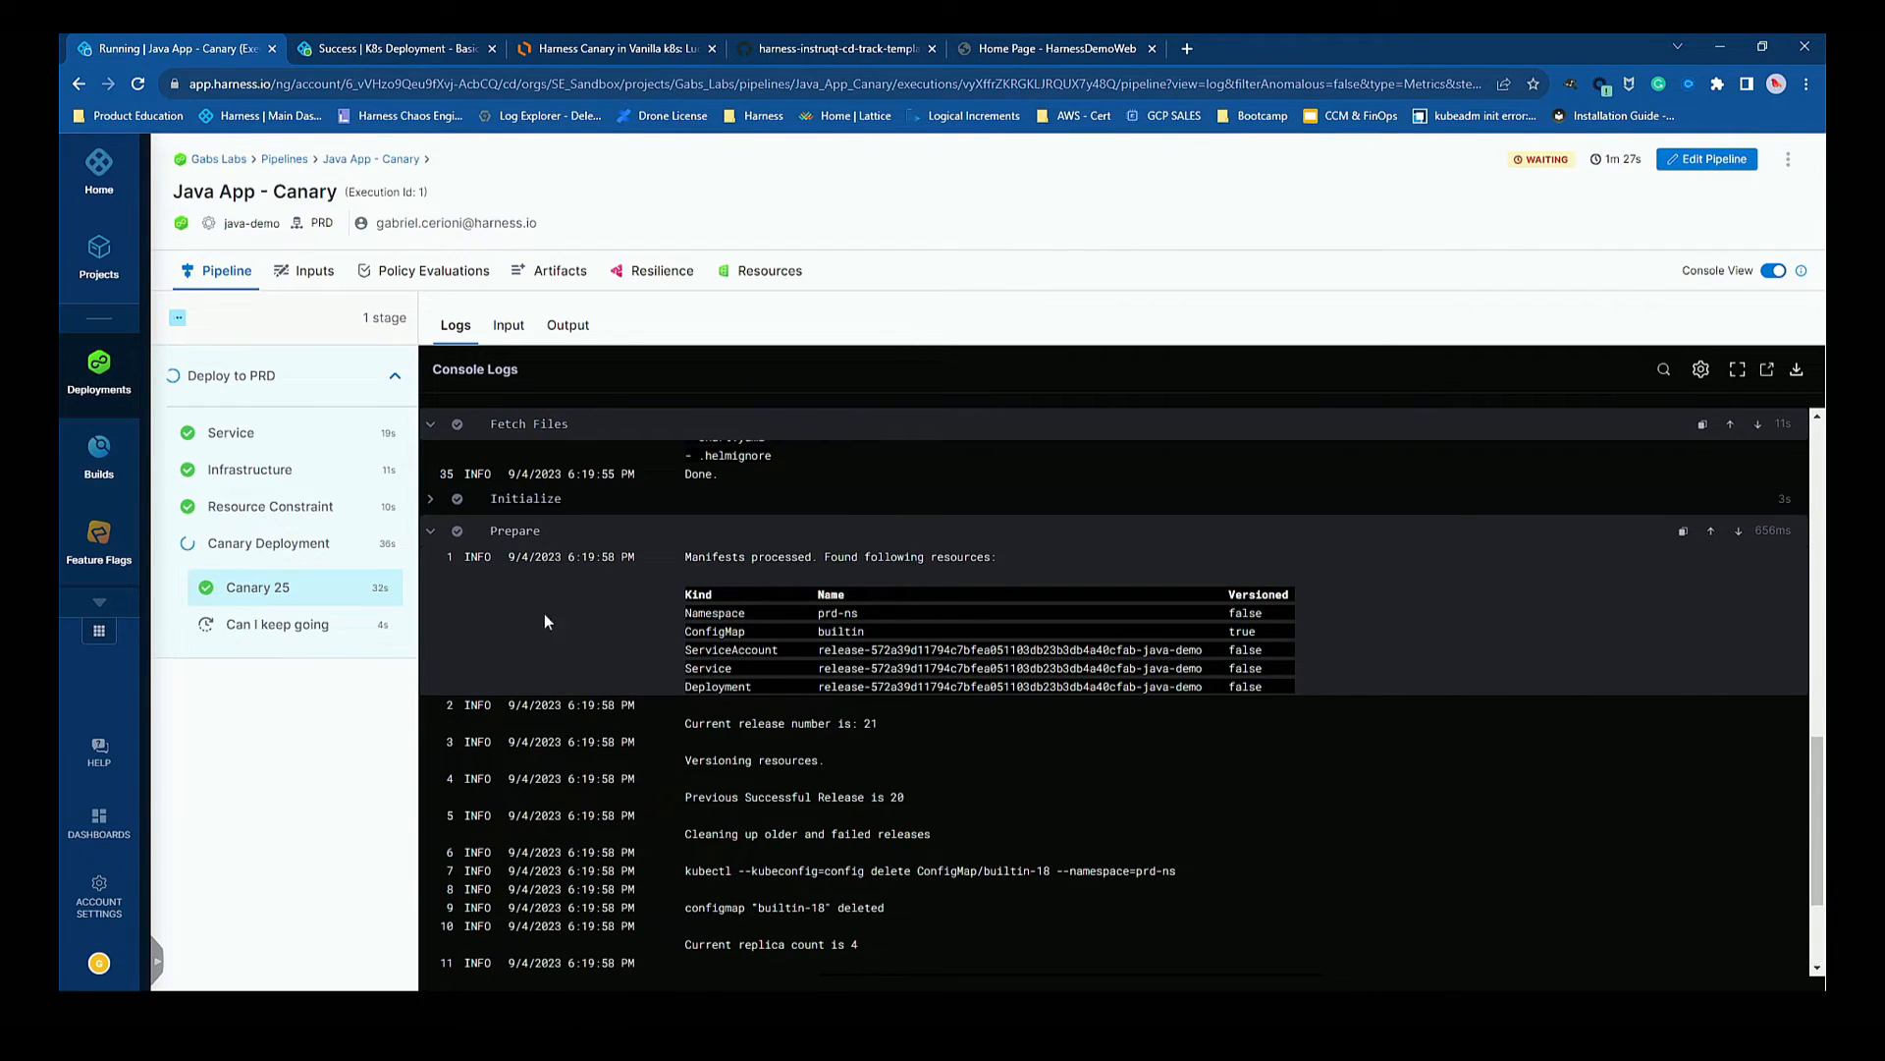
scroll(735, 724, "down", 3)
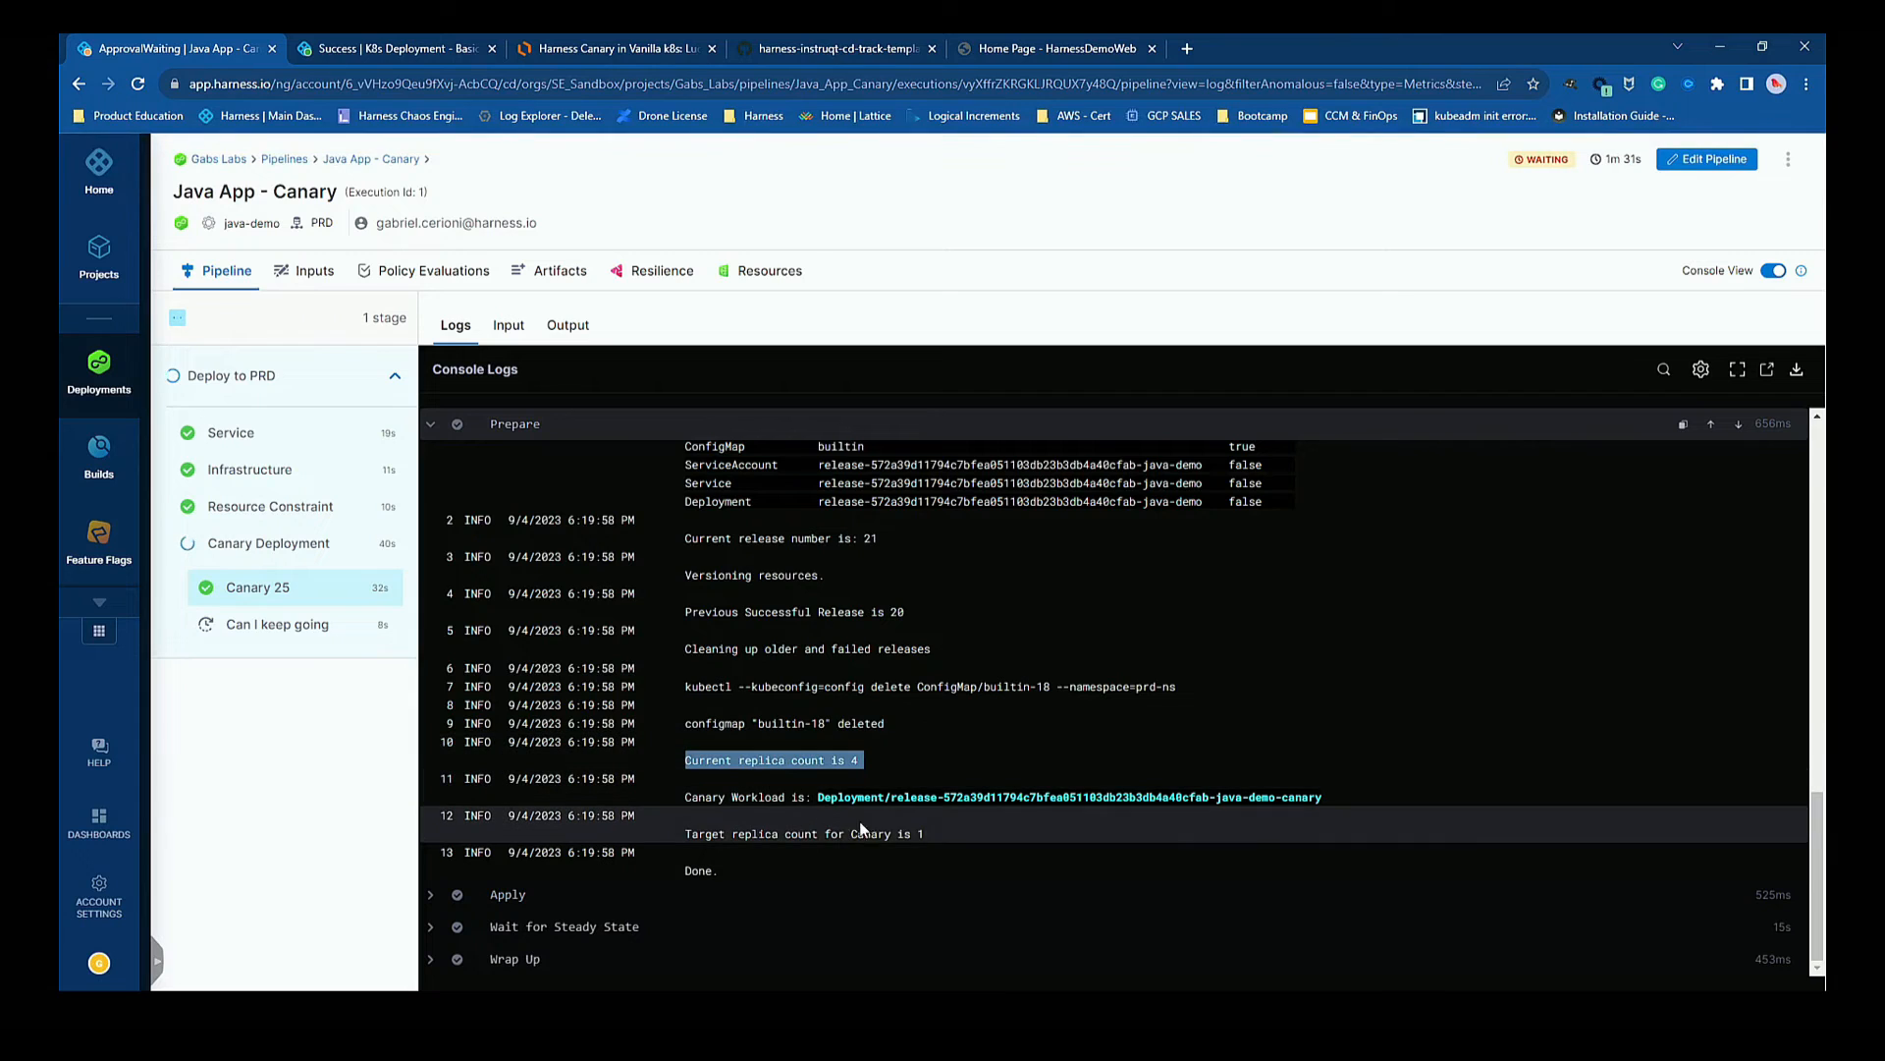
left_click_drag(852, 833, 924, 834)
left_click(853, 763)
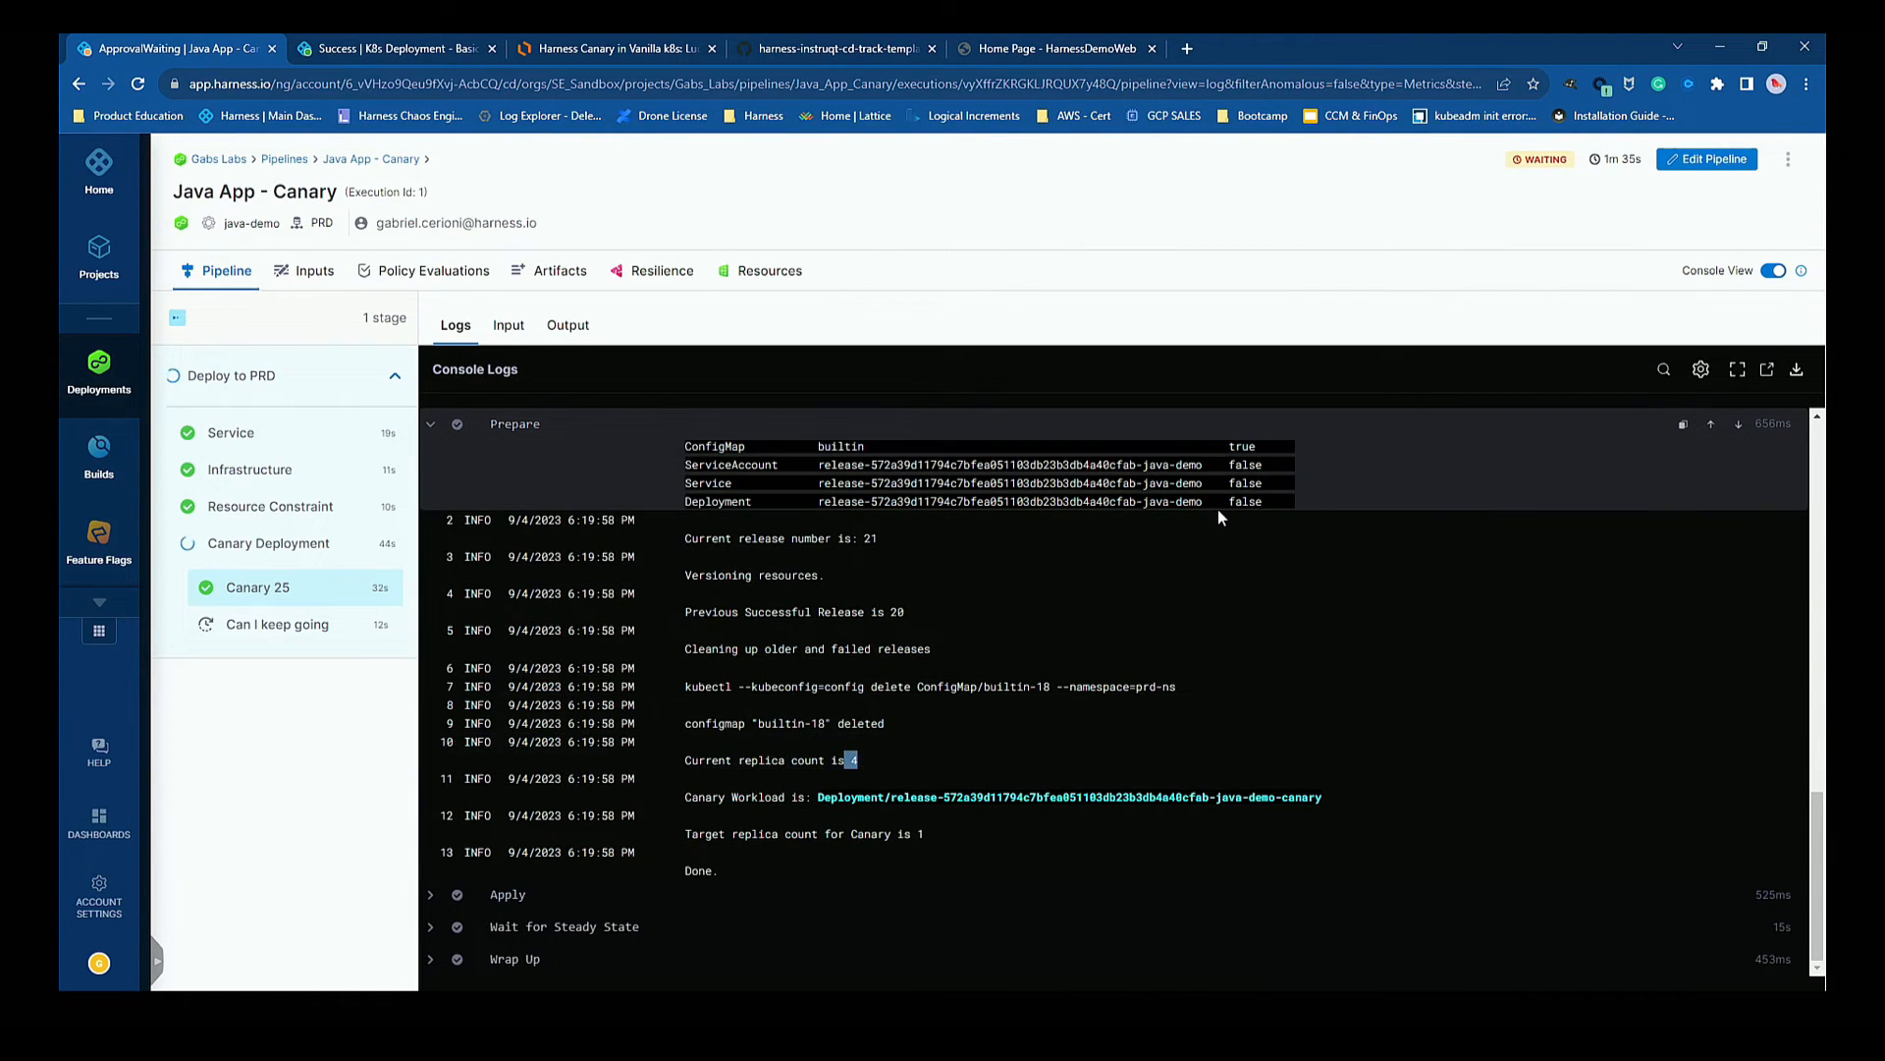
left_click(1773, 272)
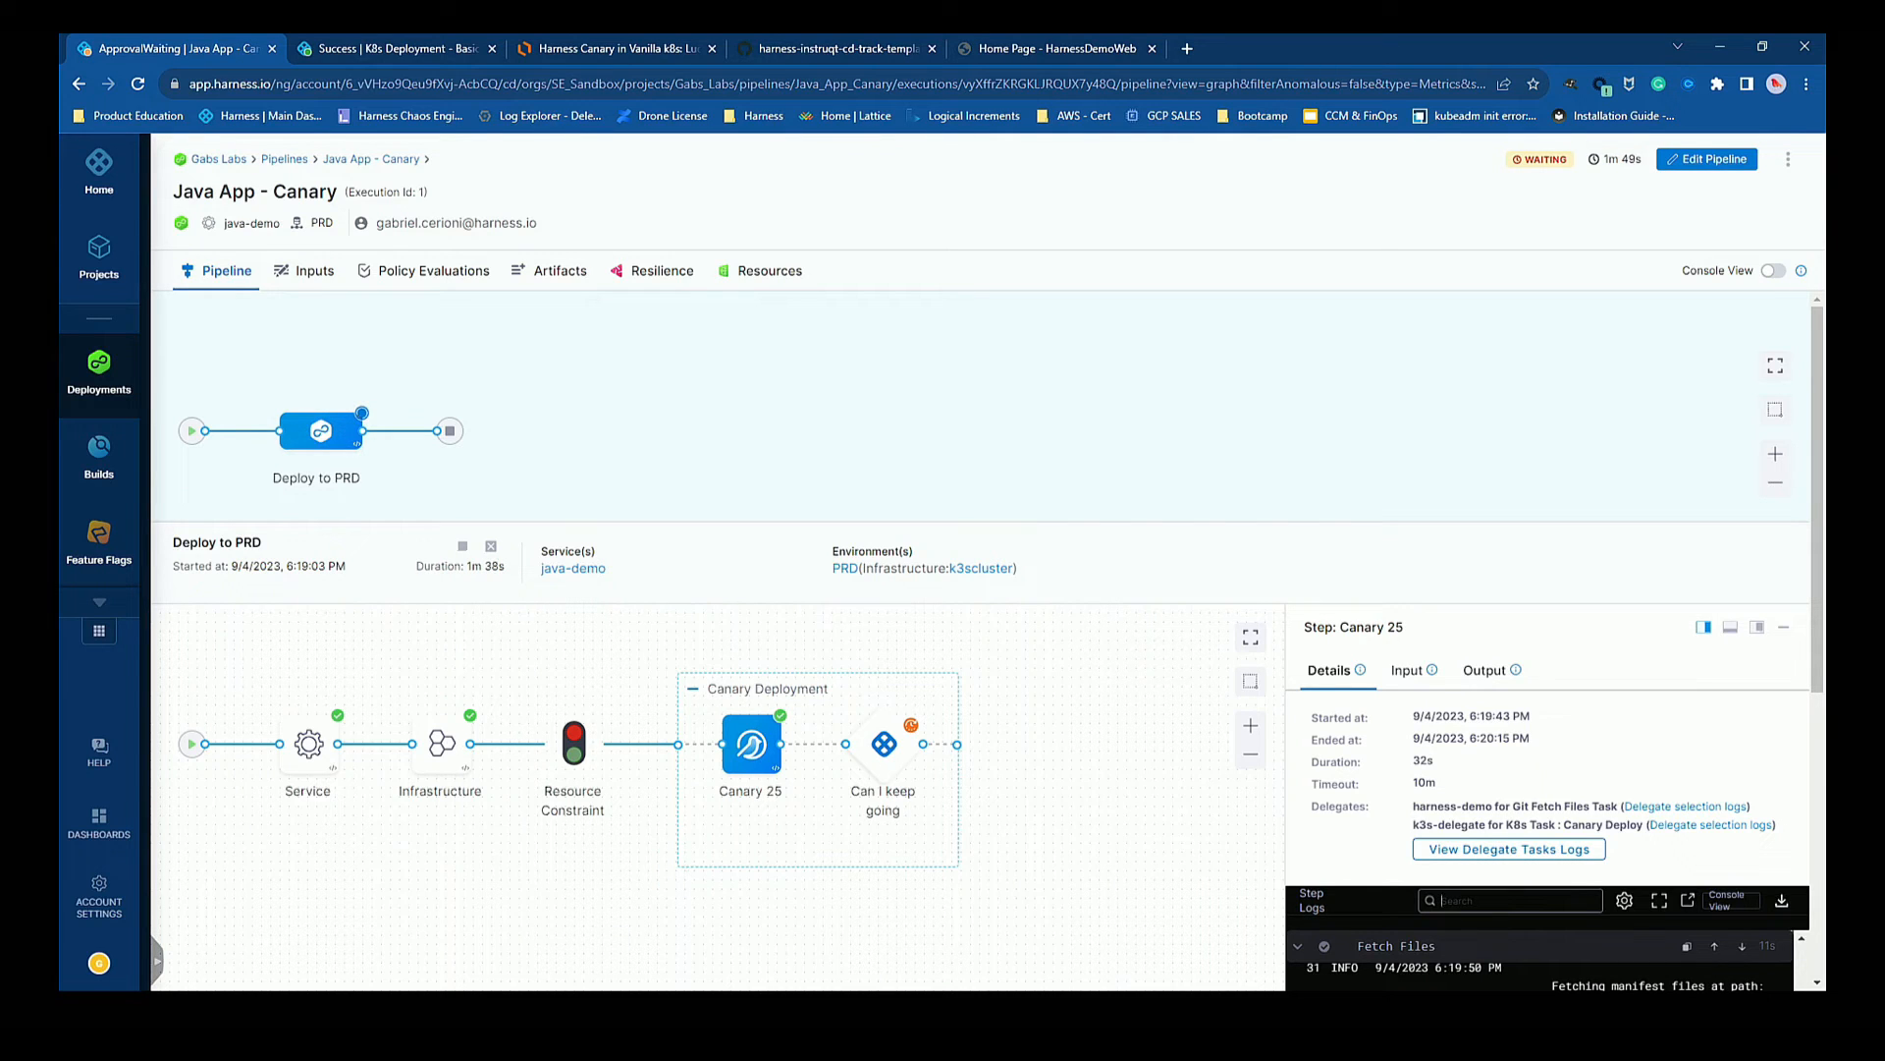
Switch to the terminal and list all resources in the cluster namespace with "k -n prd-ns get all".
key("alt+Tab")
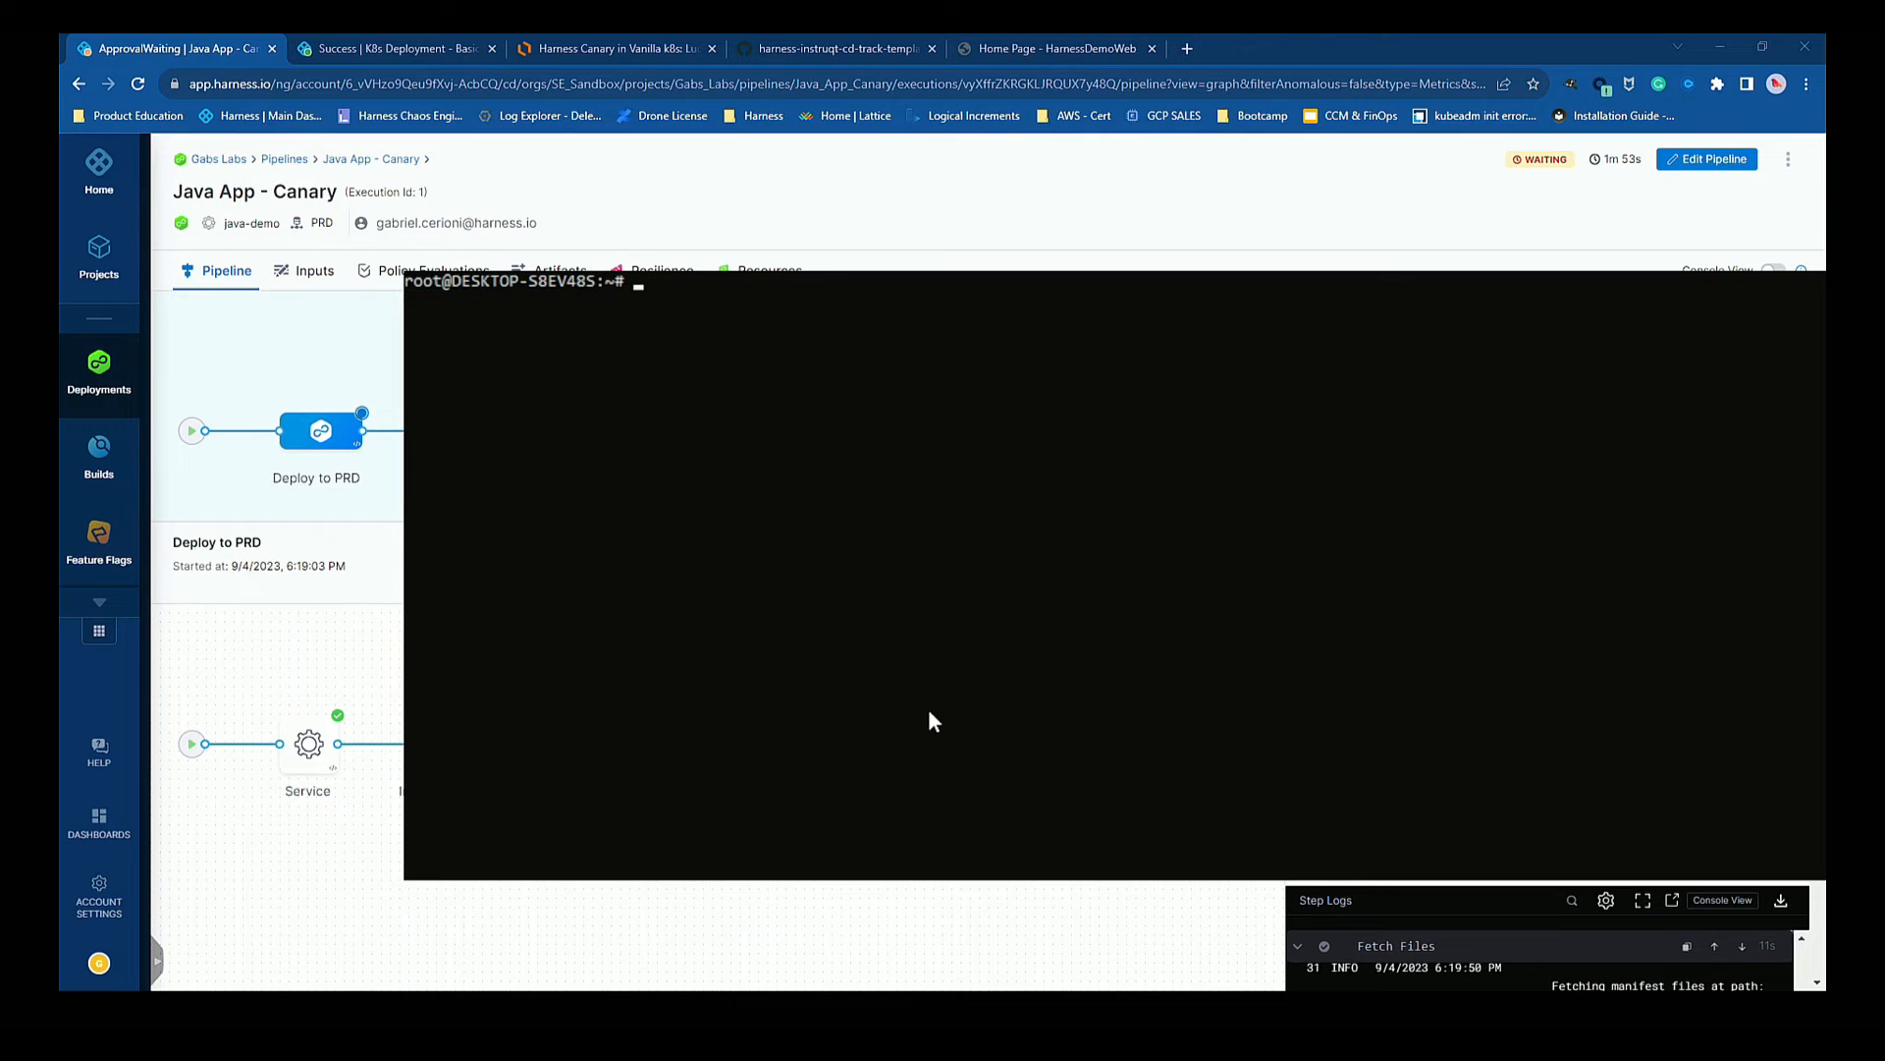
key("ctrl+r")
type("ge")
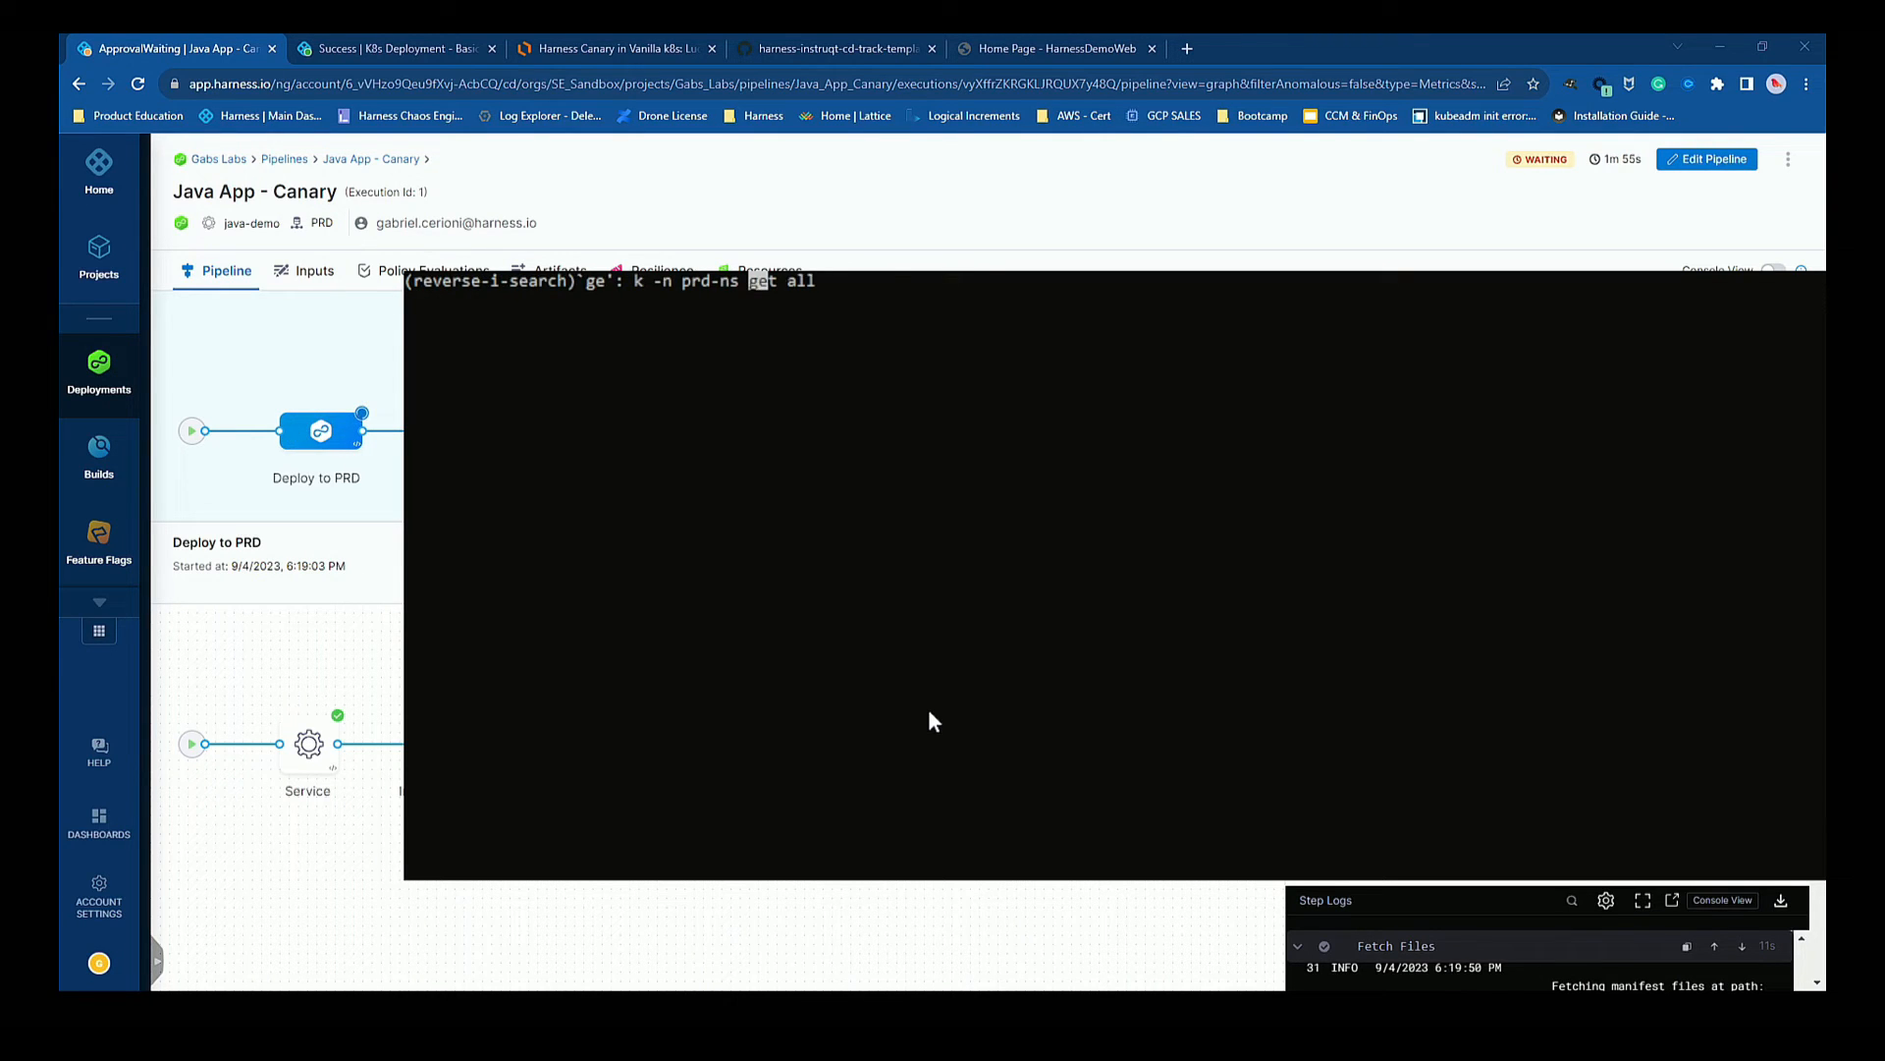
key("Return")
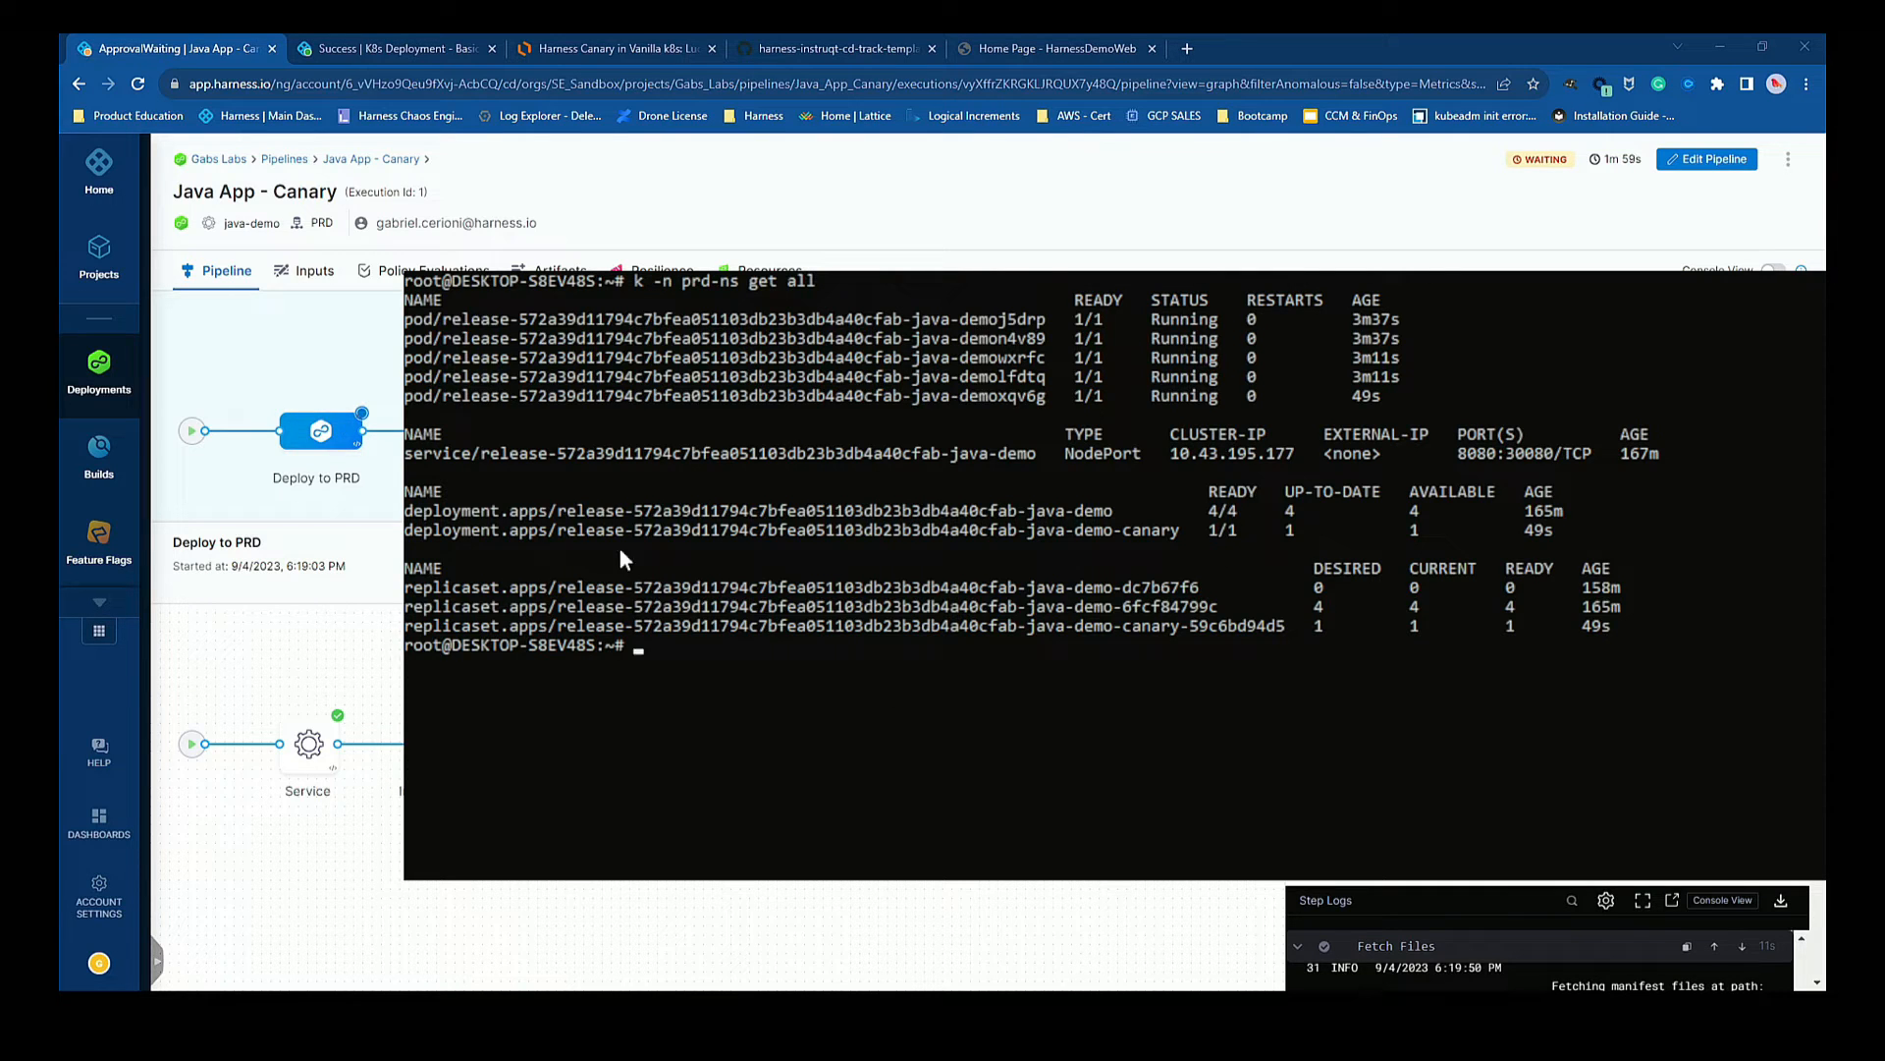
Examine the service, the canary deployment, its replica set and desired count, and the newest pod in the resource listing.
left_click_drag(405, 454, 1033, 461)
left_click_drag(1067, 530, 1139, 538)
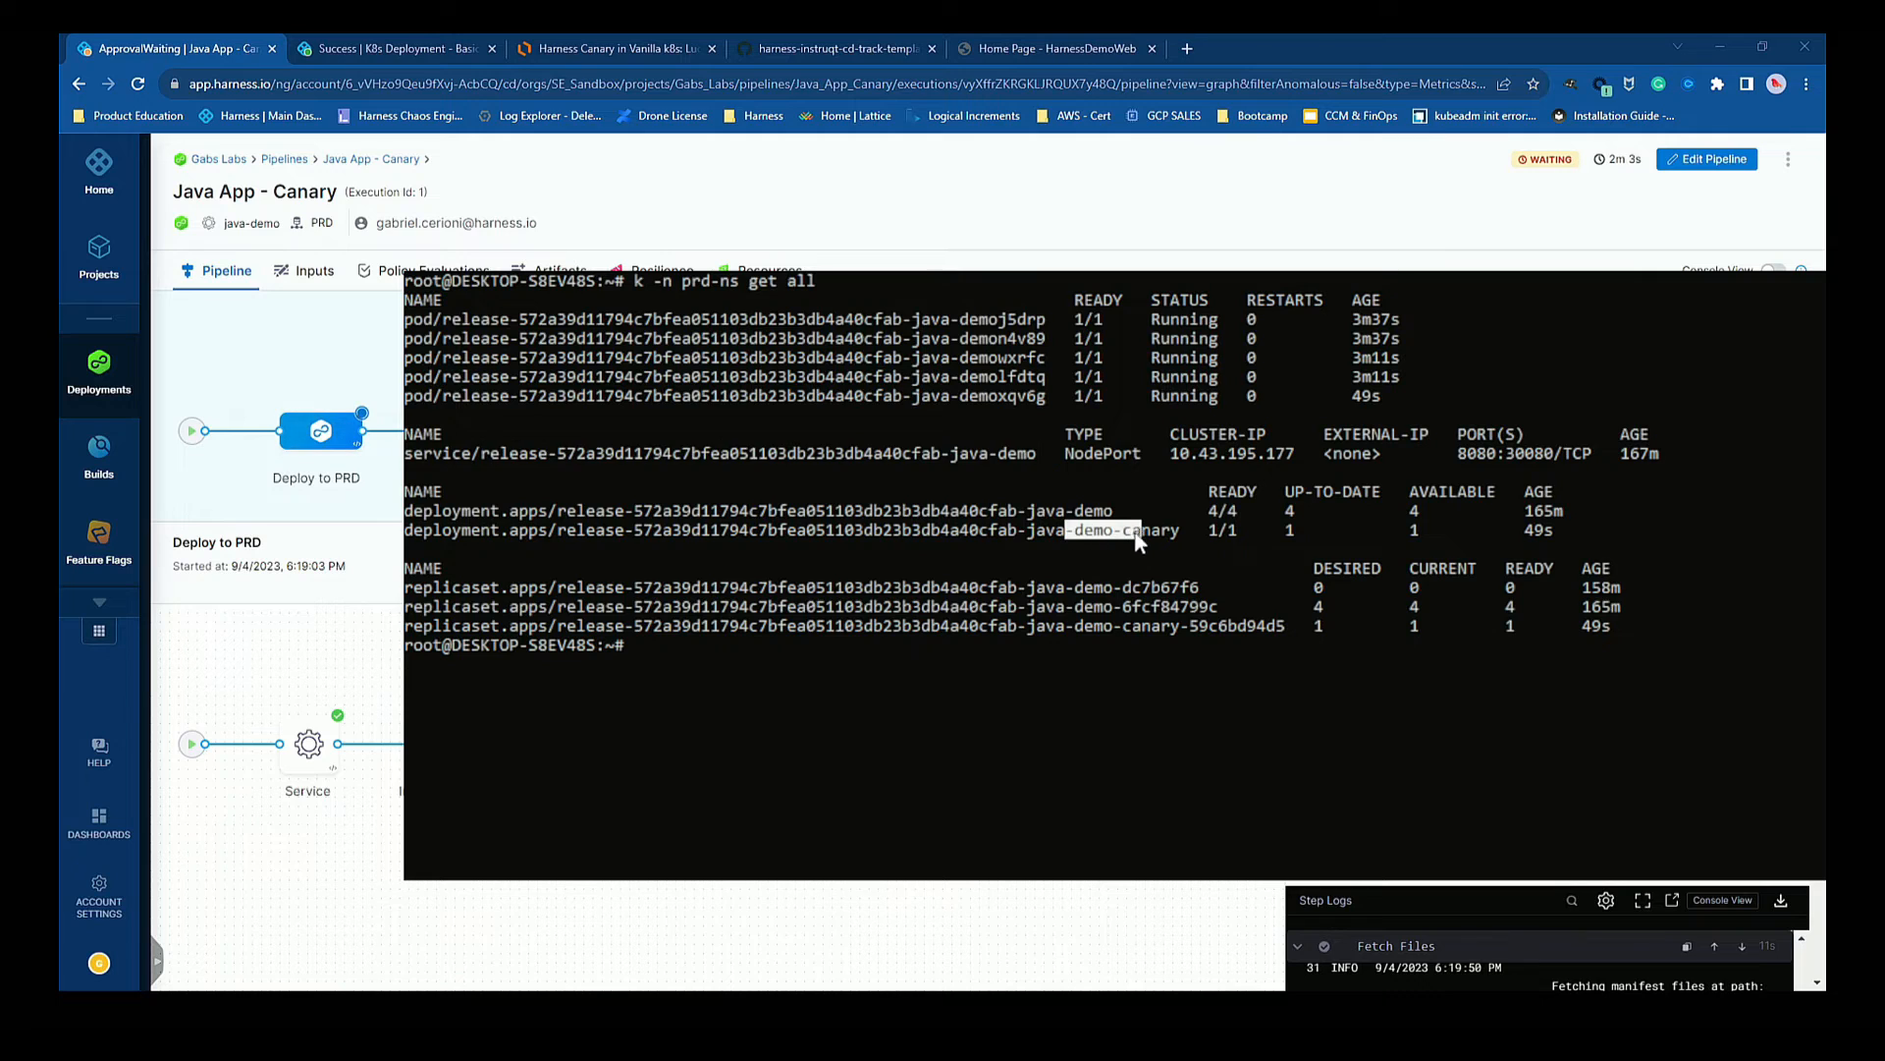
left_click_drag(411, 531, 1174, 535)
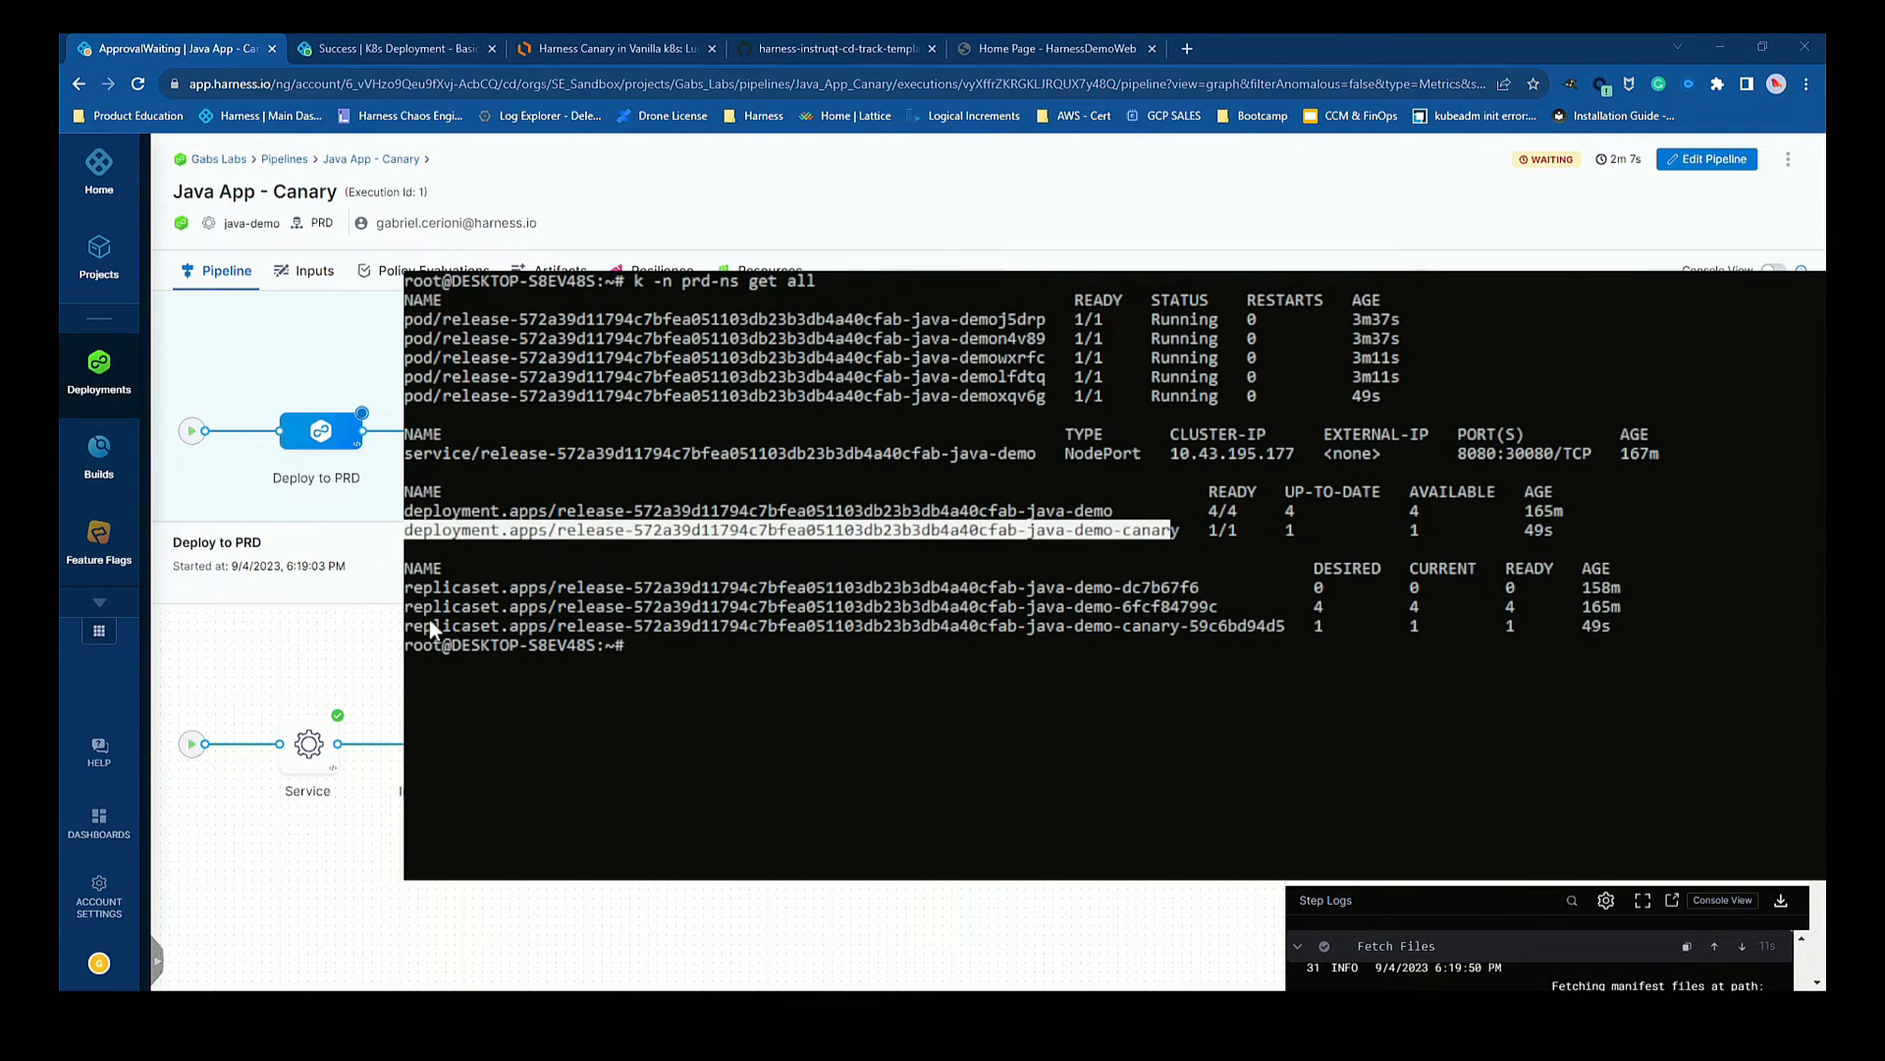
left_click_drag(422, 628, 1280, 636)
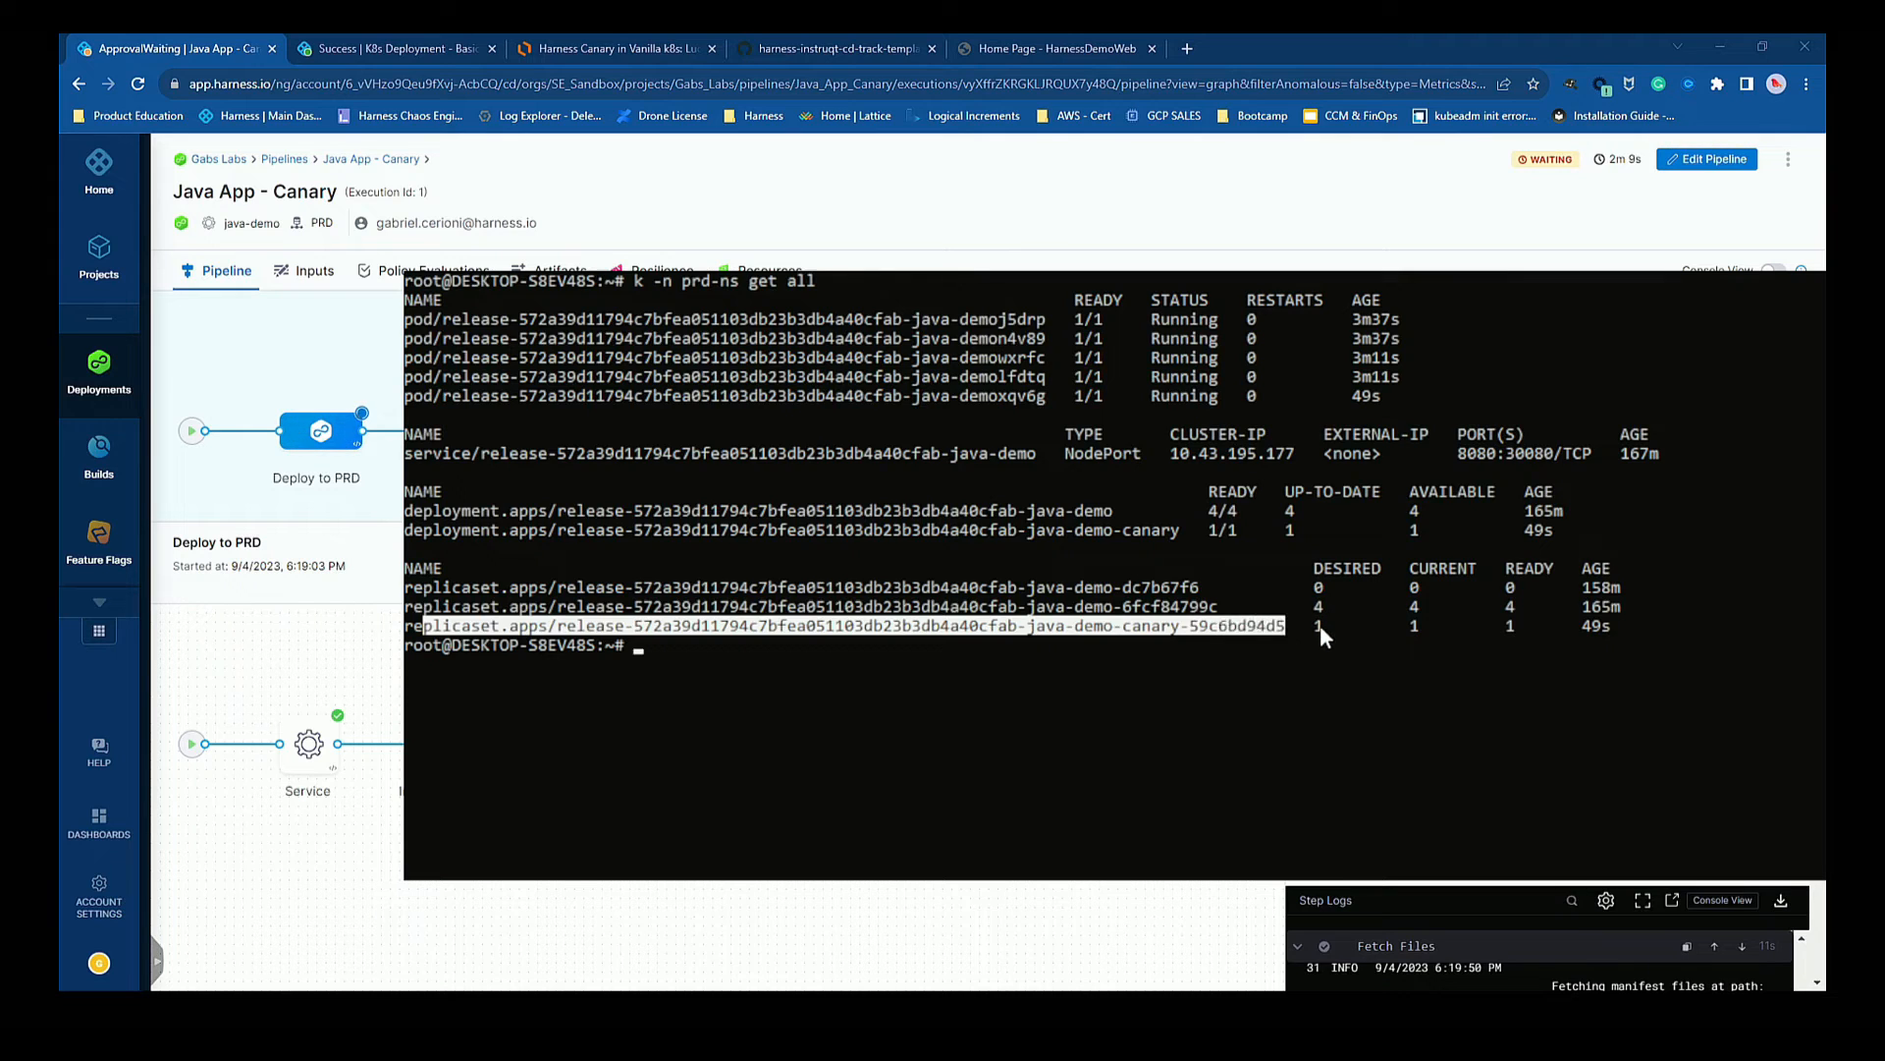
left_click(1318, 626)
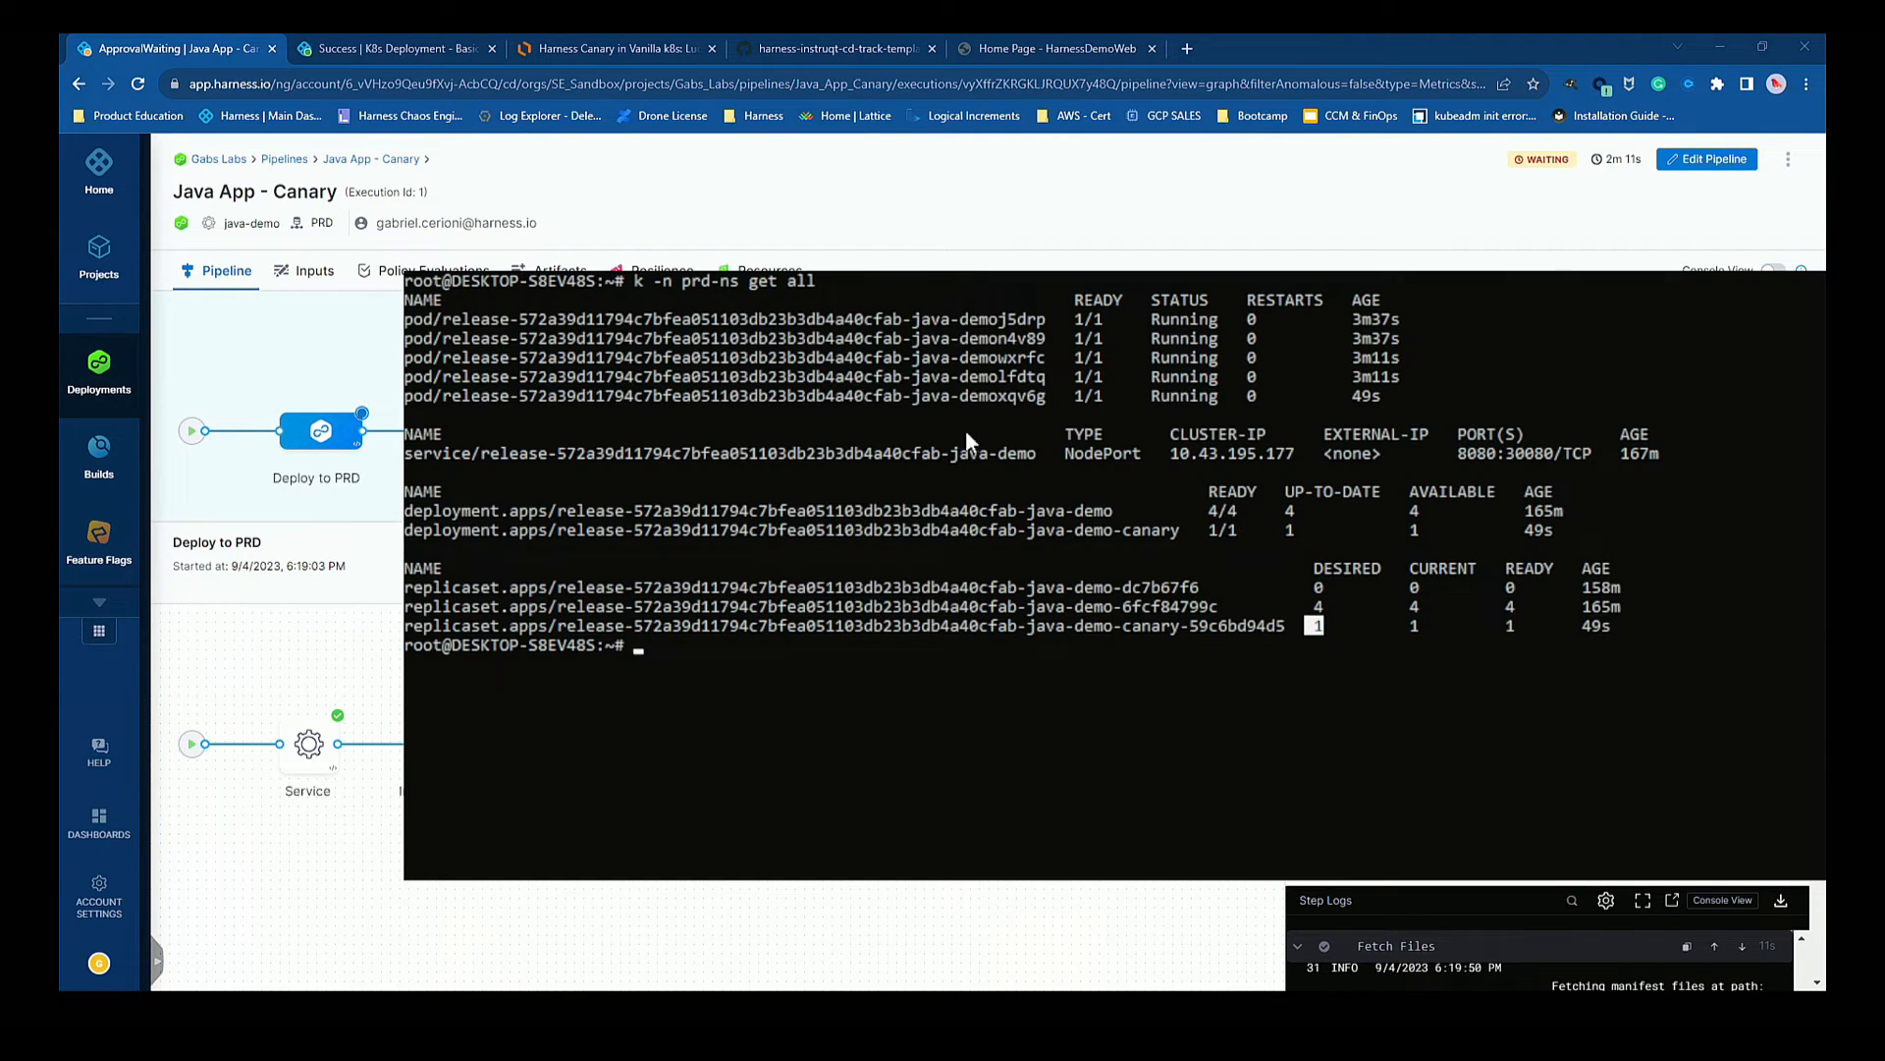
left_click_drag(406, 390, 1385, 402)
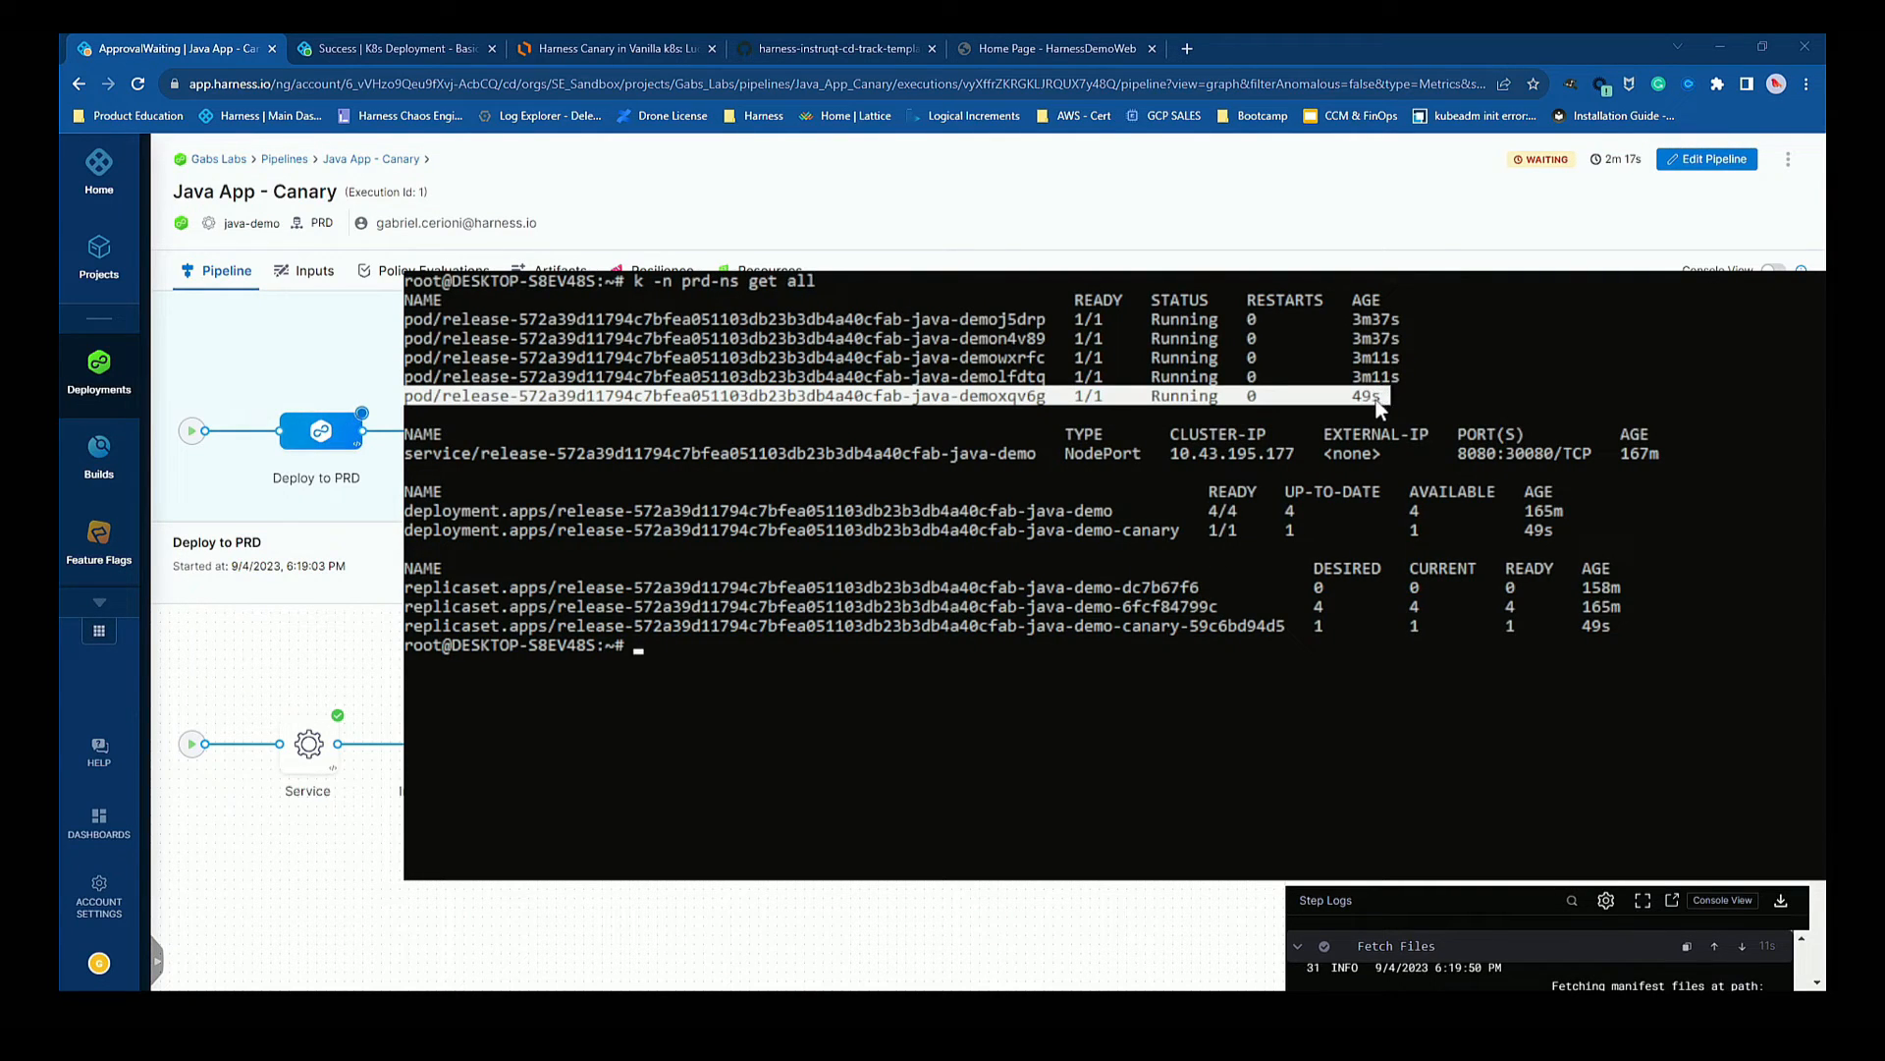
left_click(1069, 749)
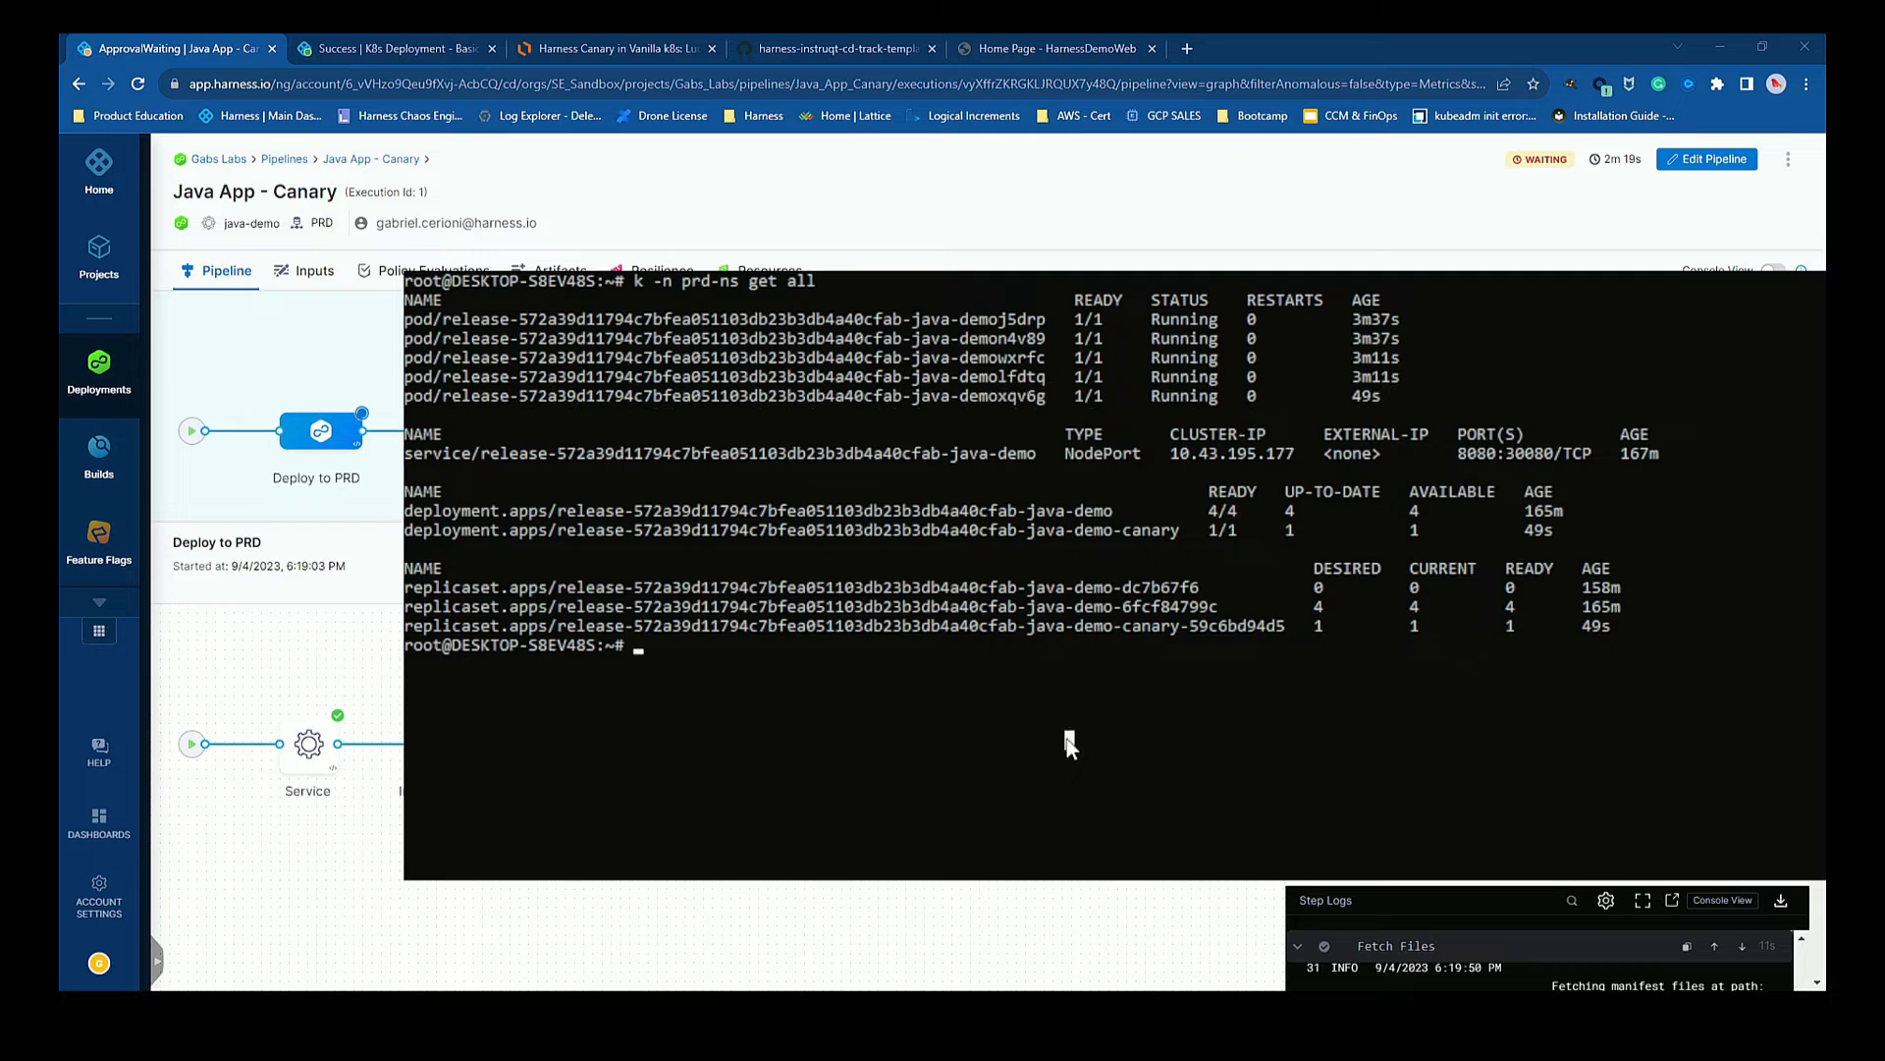
key("ctrl+r")
type("cur")
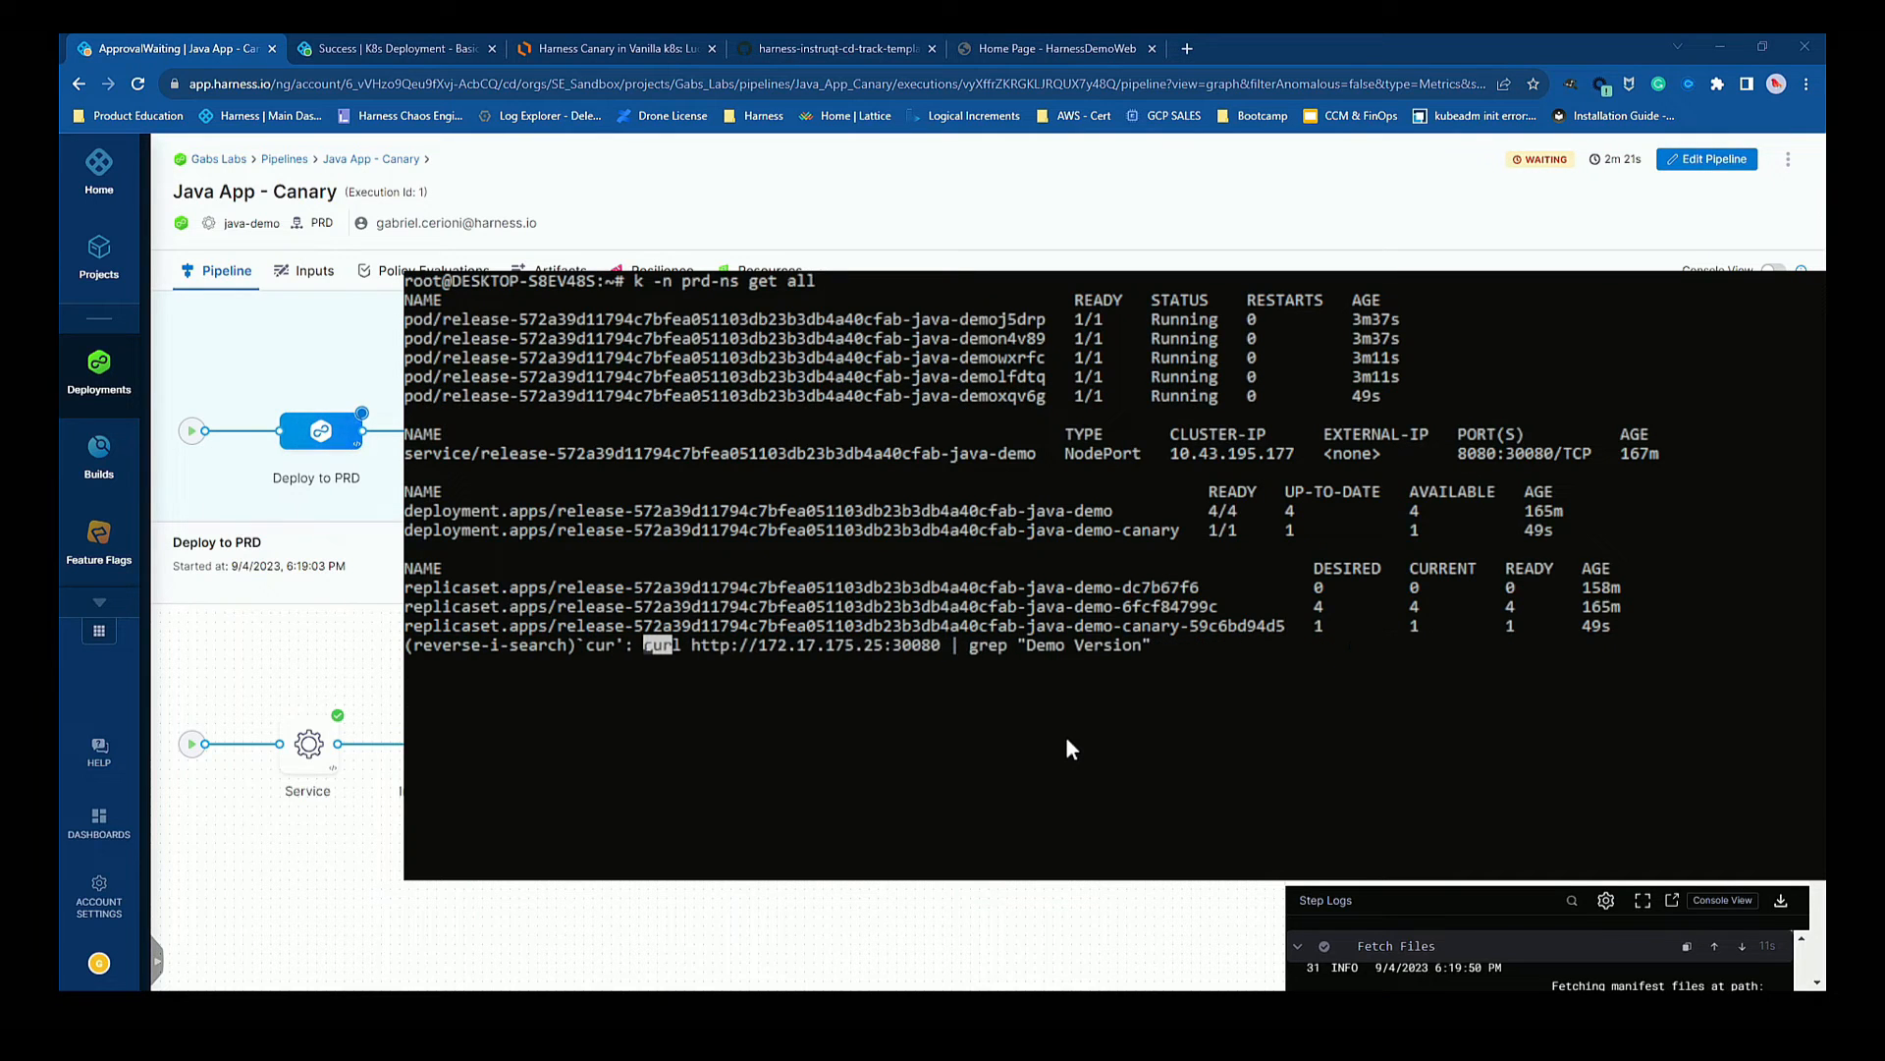
key("Return")
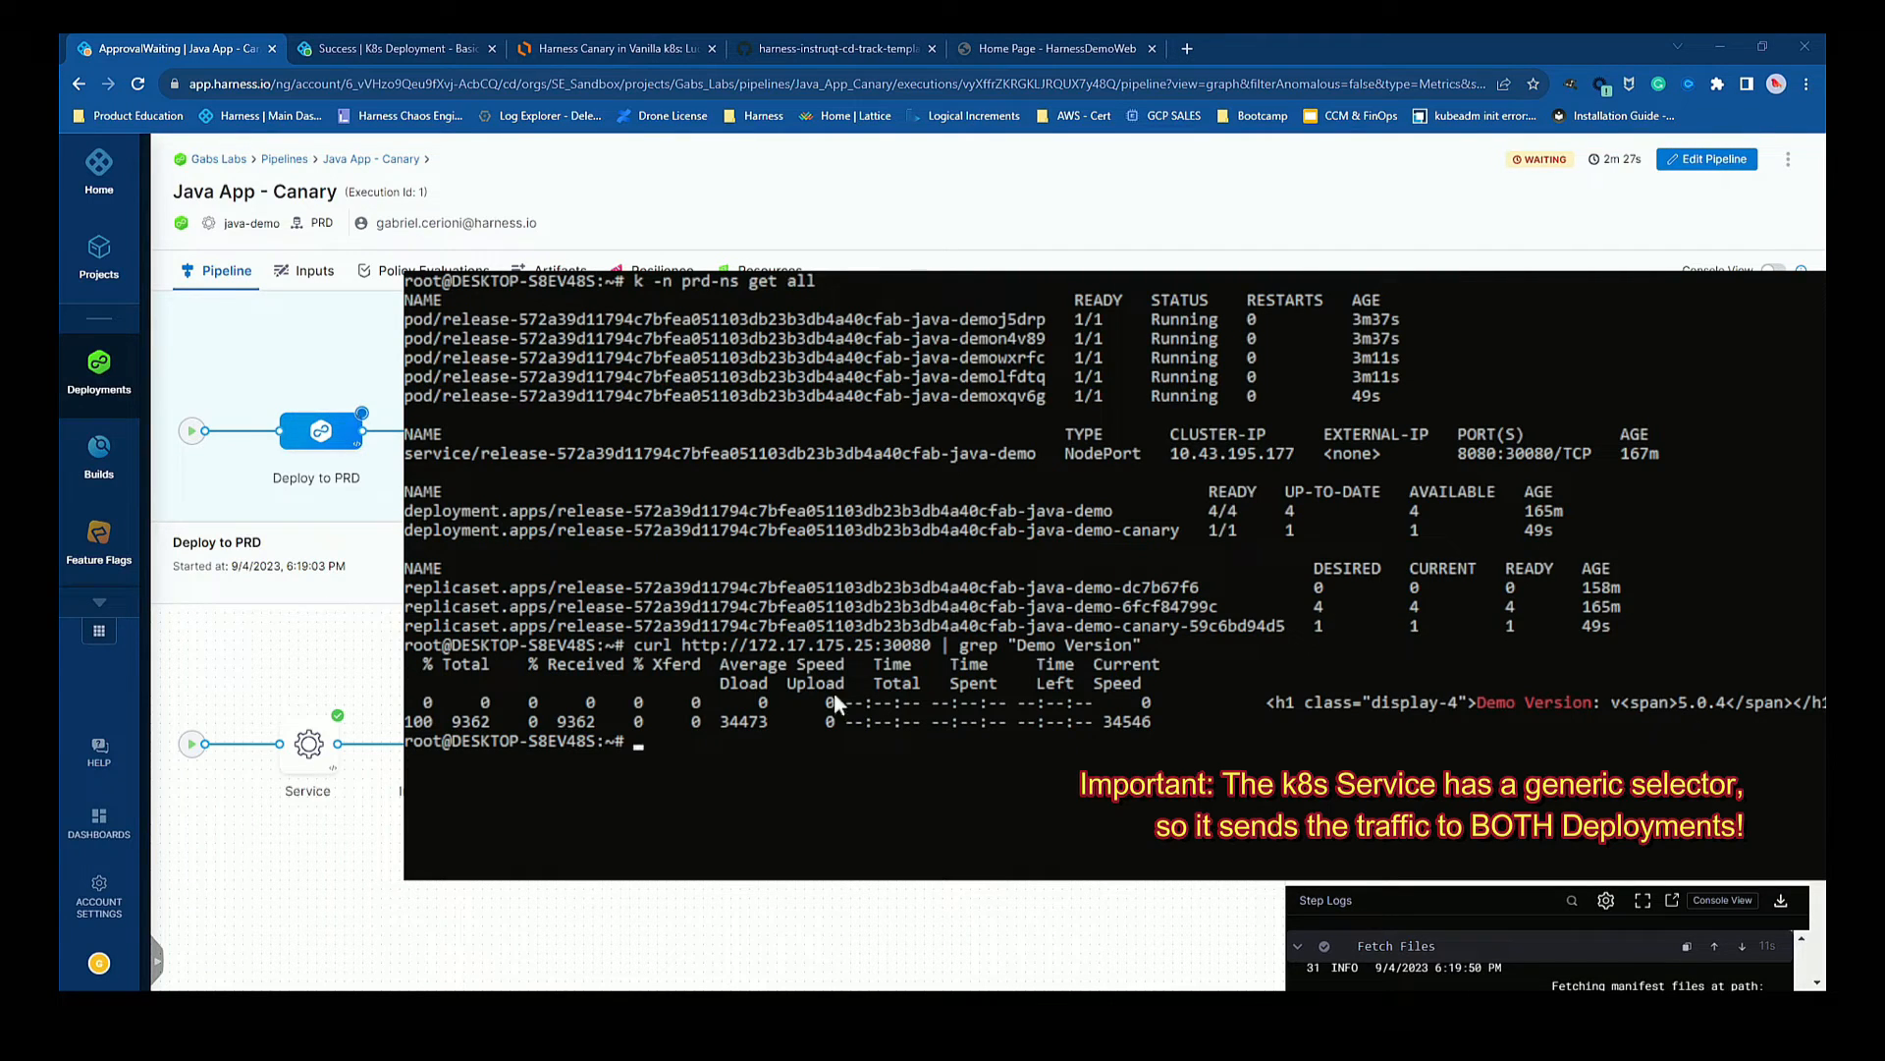
key("Up")
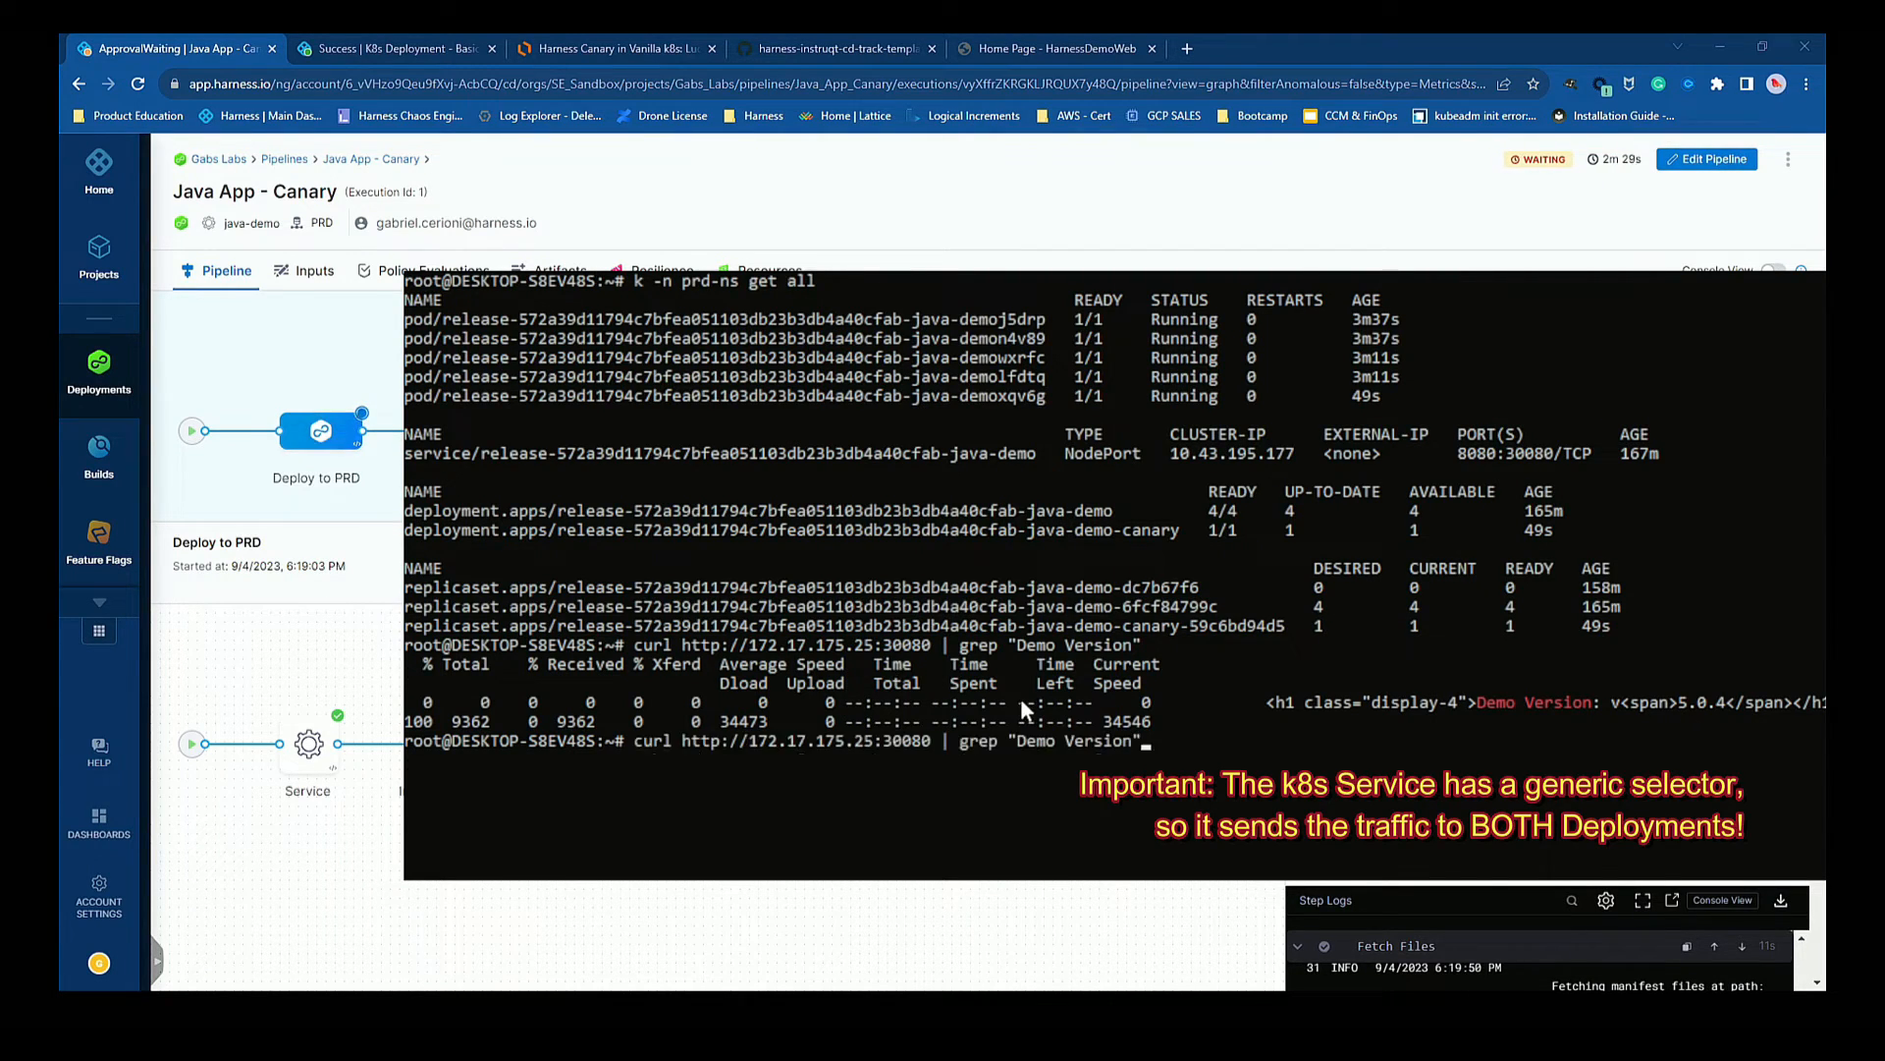
key("Return")
key("Up")
key("Return")
key("Up")
key("Return")
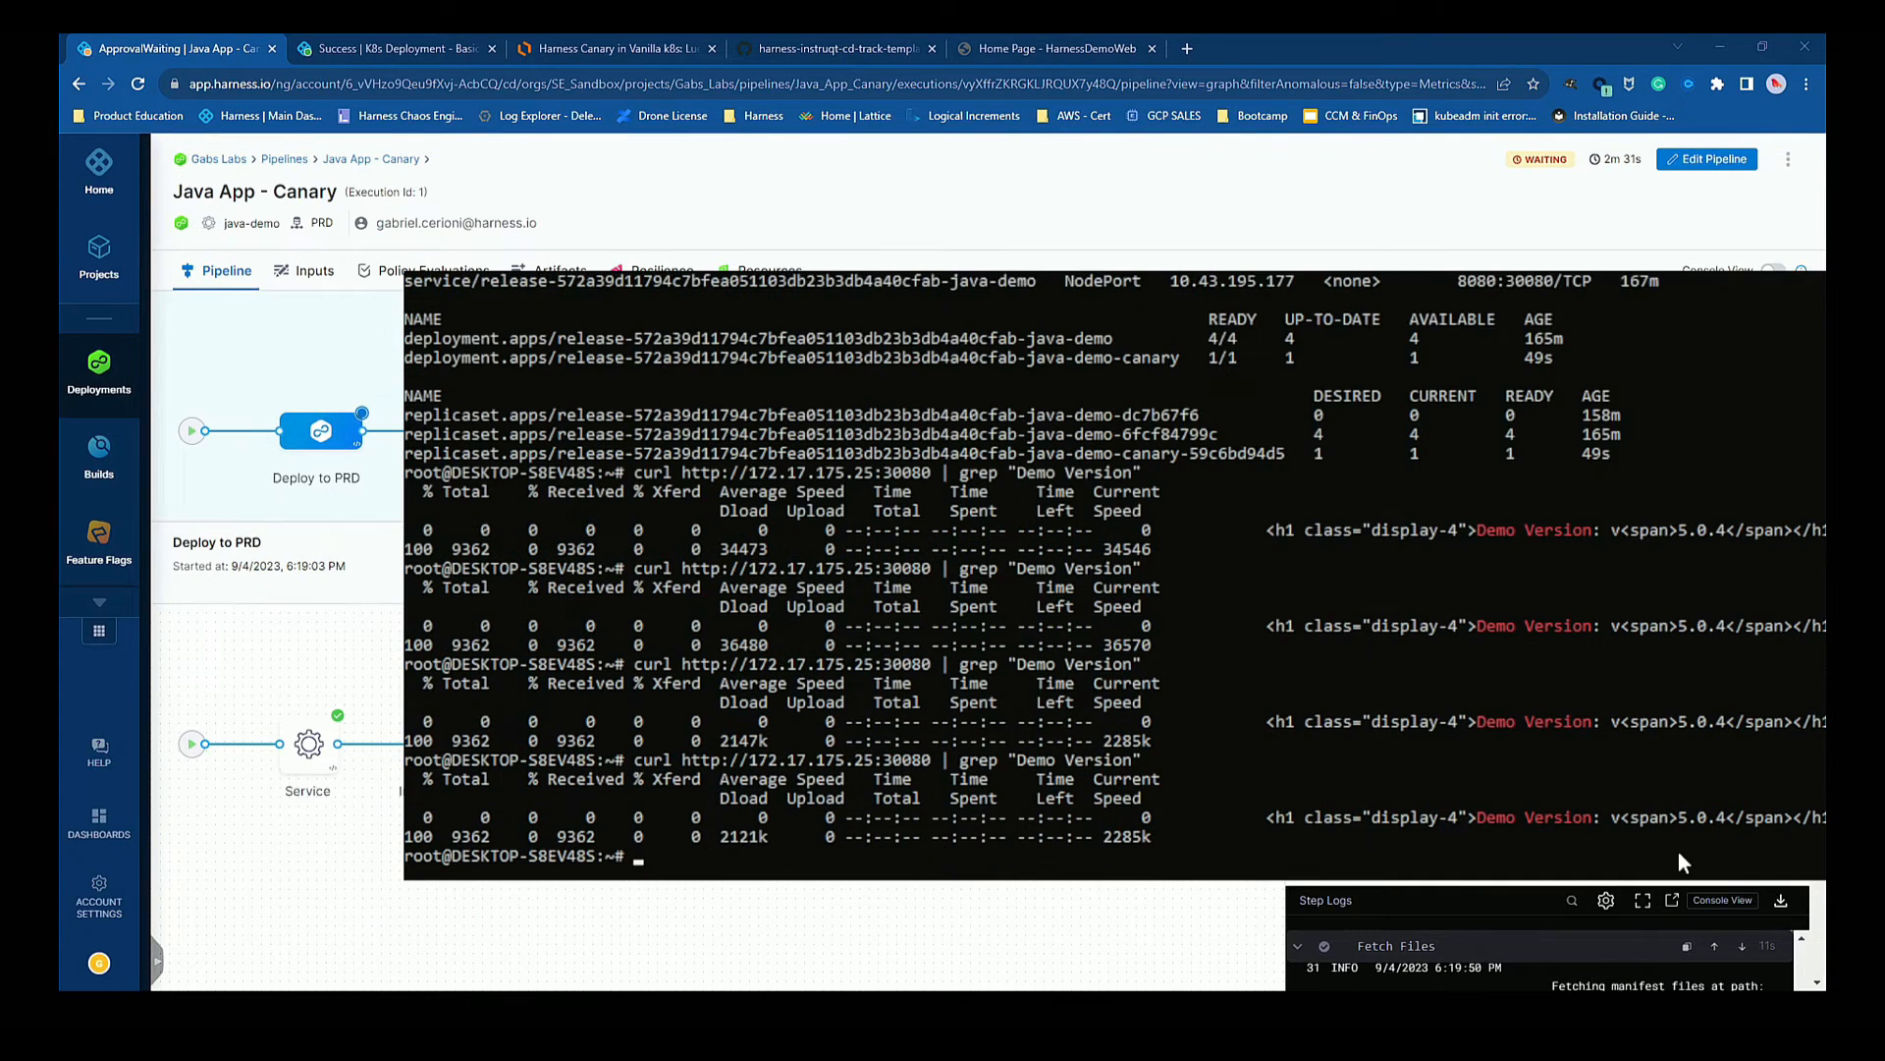
key("Up")
key("Return")
key("Up")
key("Return")
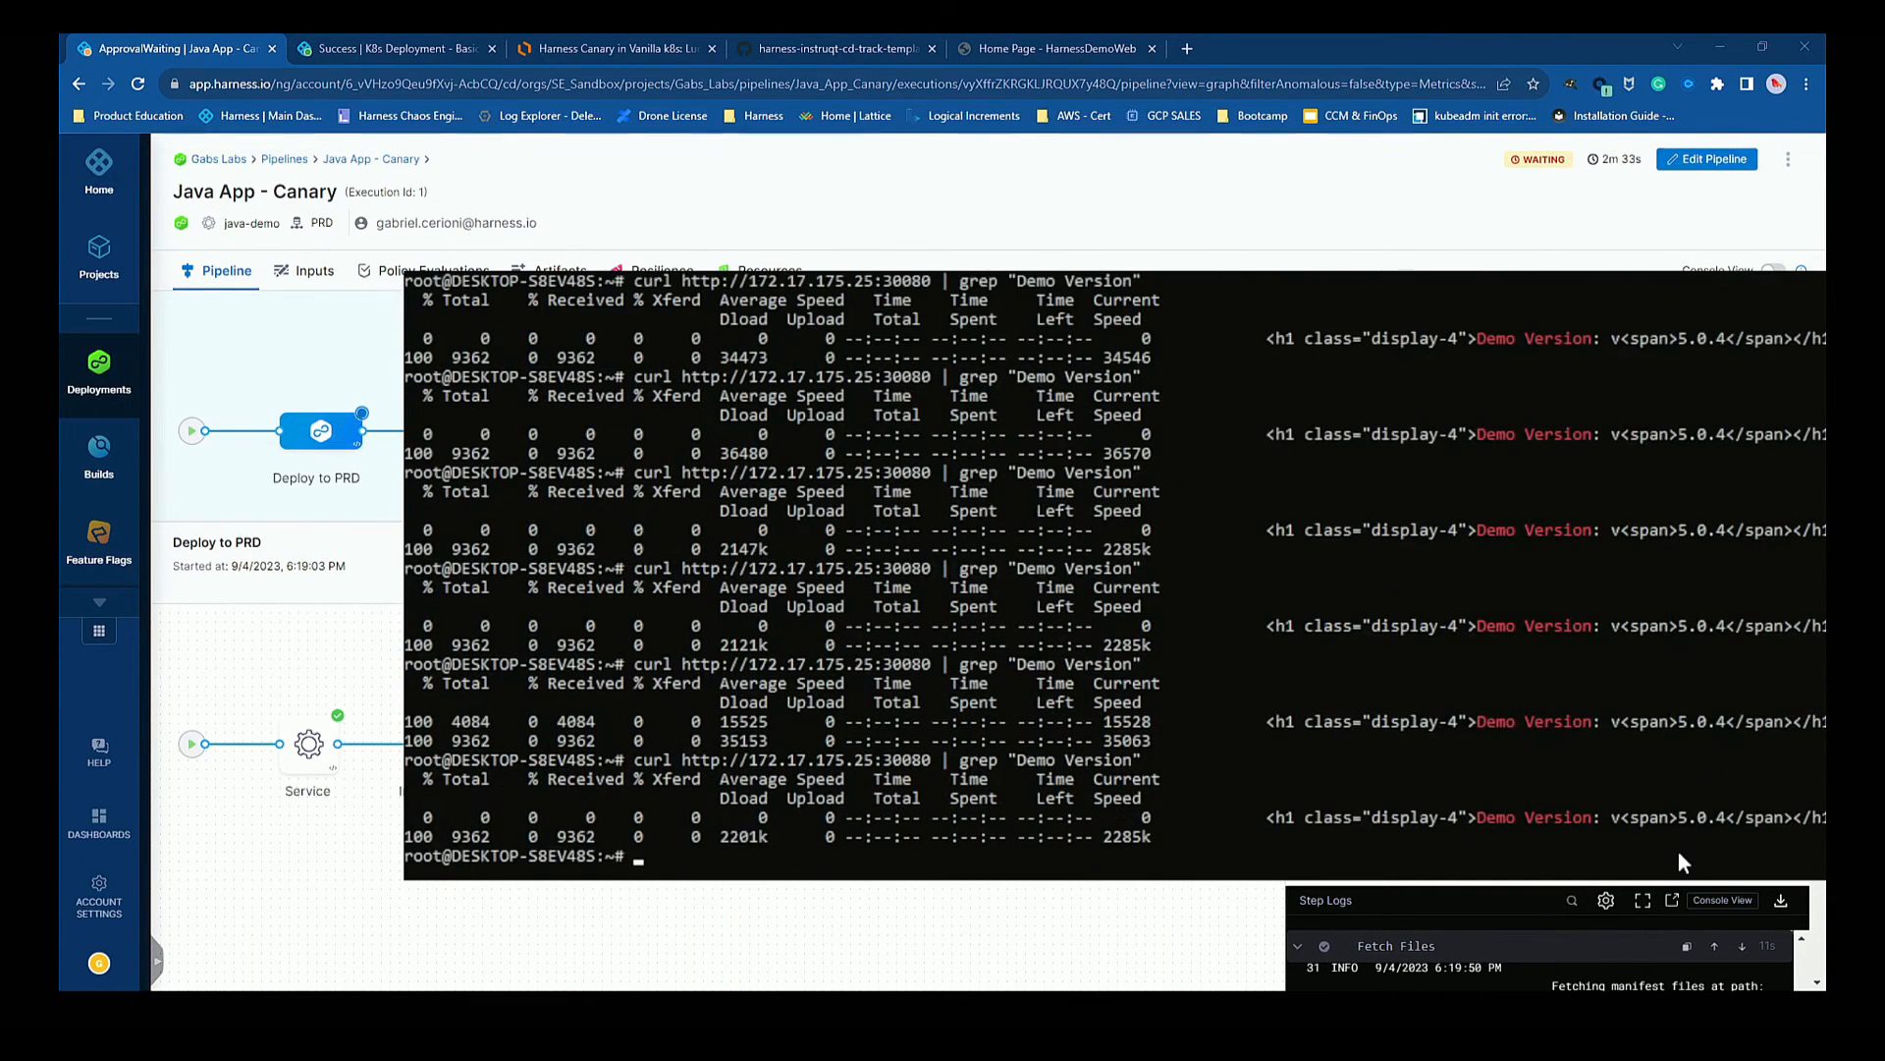
left_click_drag(1679, 817, 1724, 818)
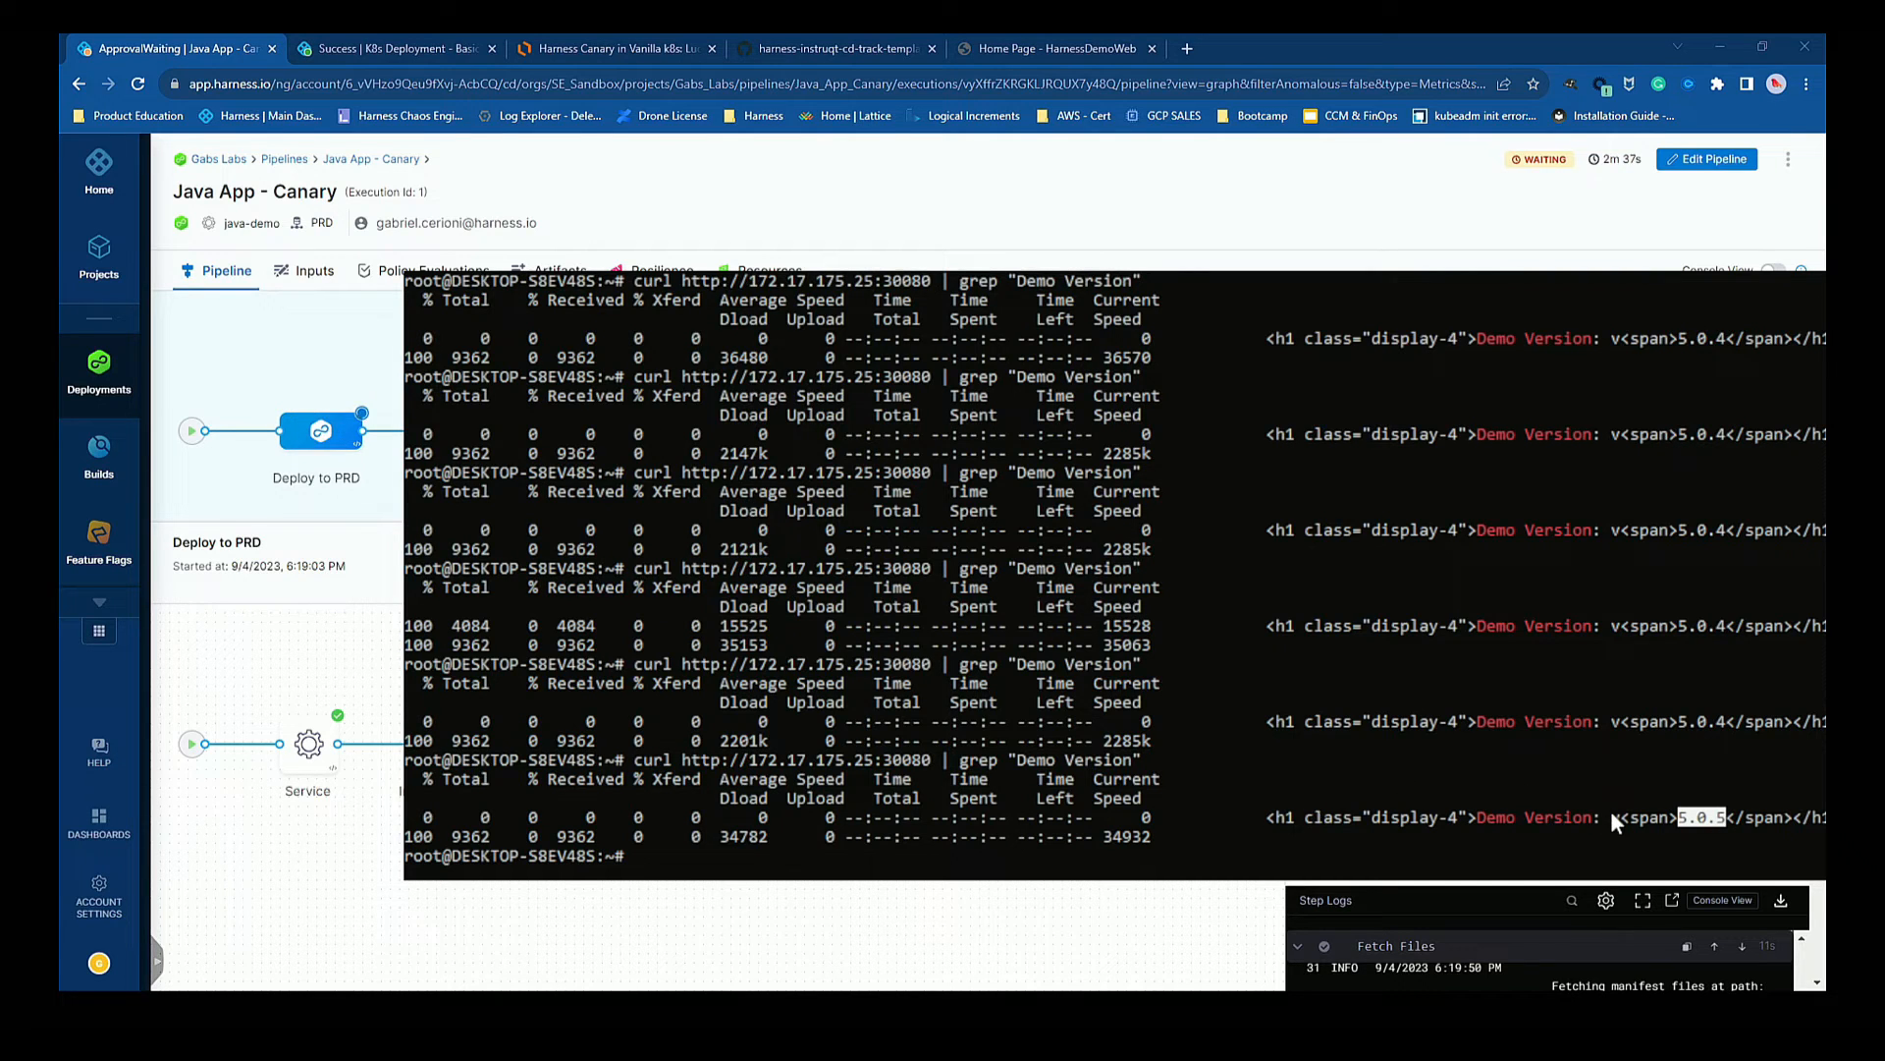
Keep sampling the served version with the same curl command to compare how often each version answers, highlighting another canary response.
key("Up")
key("Return")
key("Up")
key("Return")
key("Up")
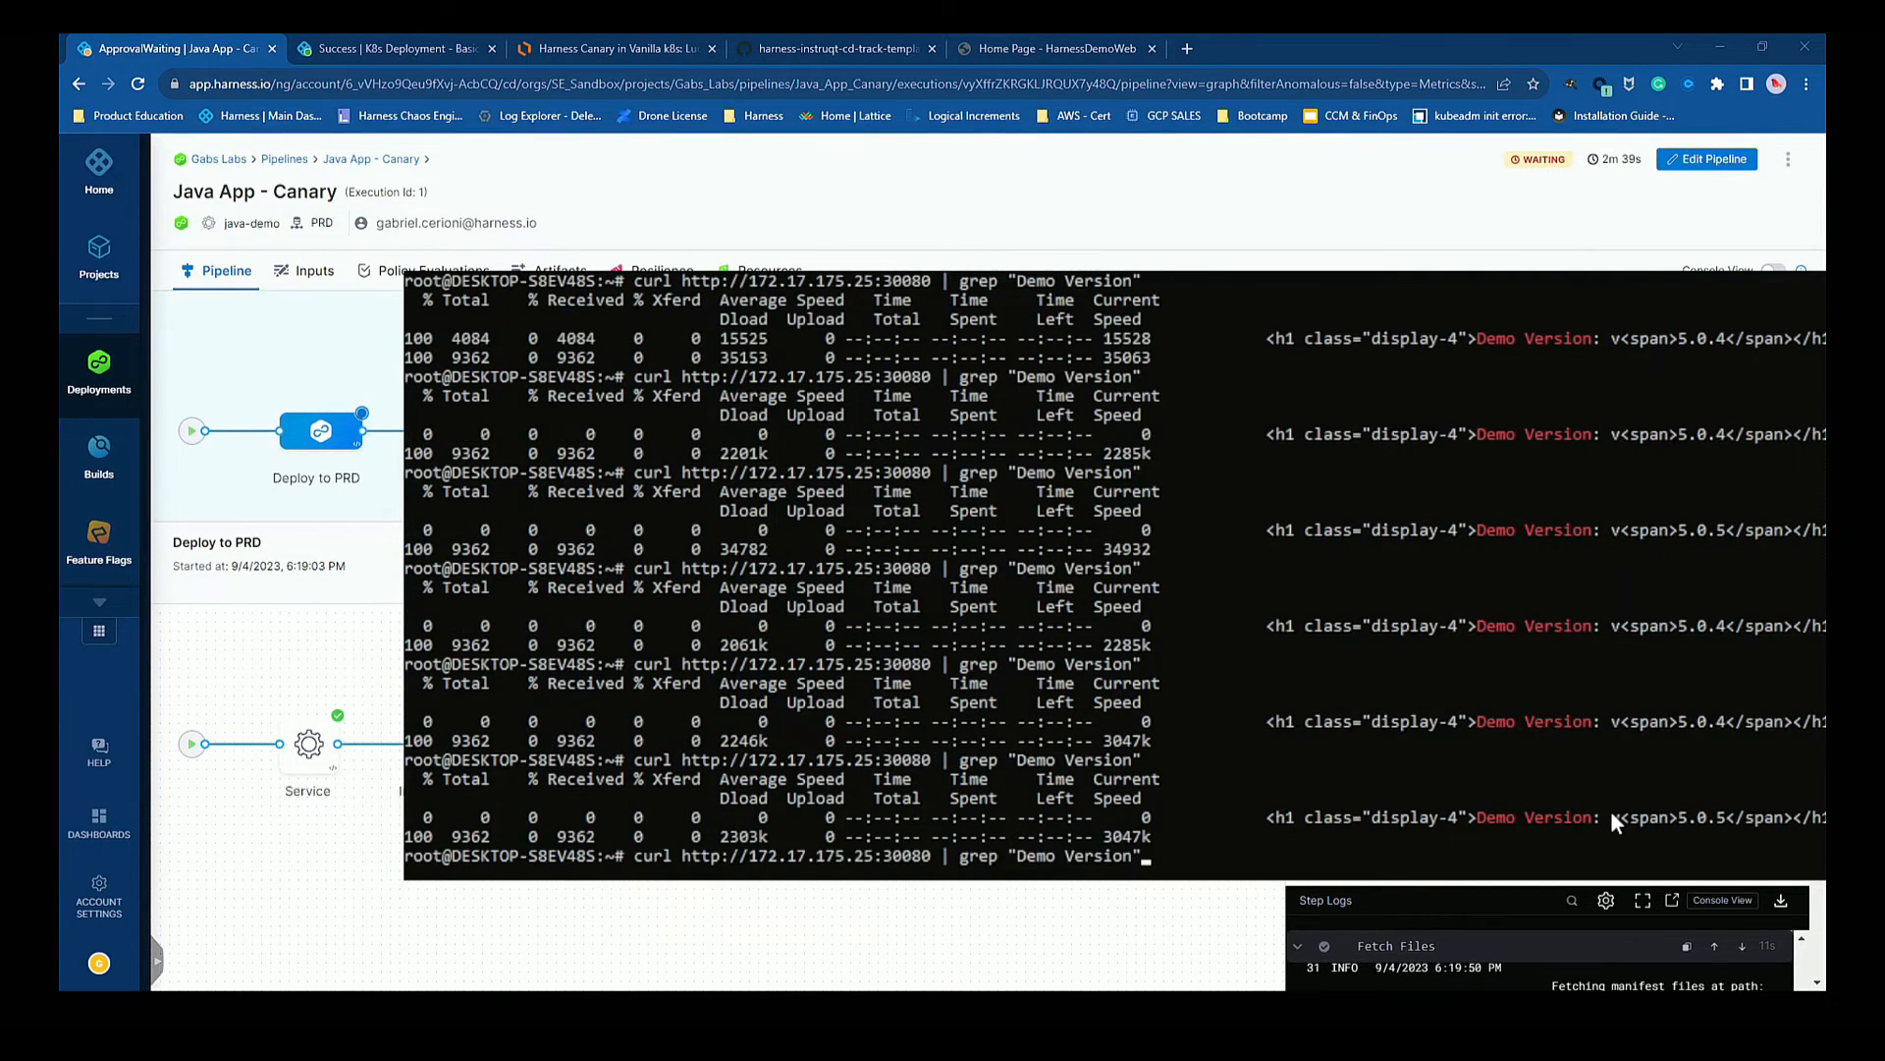
key("Return")
key("Up")
key("Return")
key("Up")
key("Return")
key("Up")
key("Return")
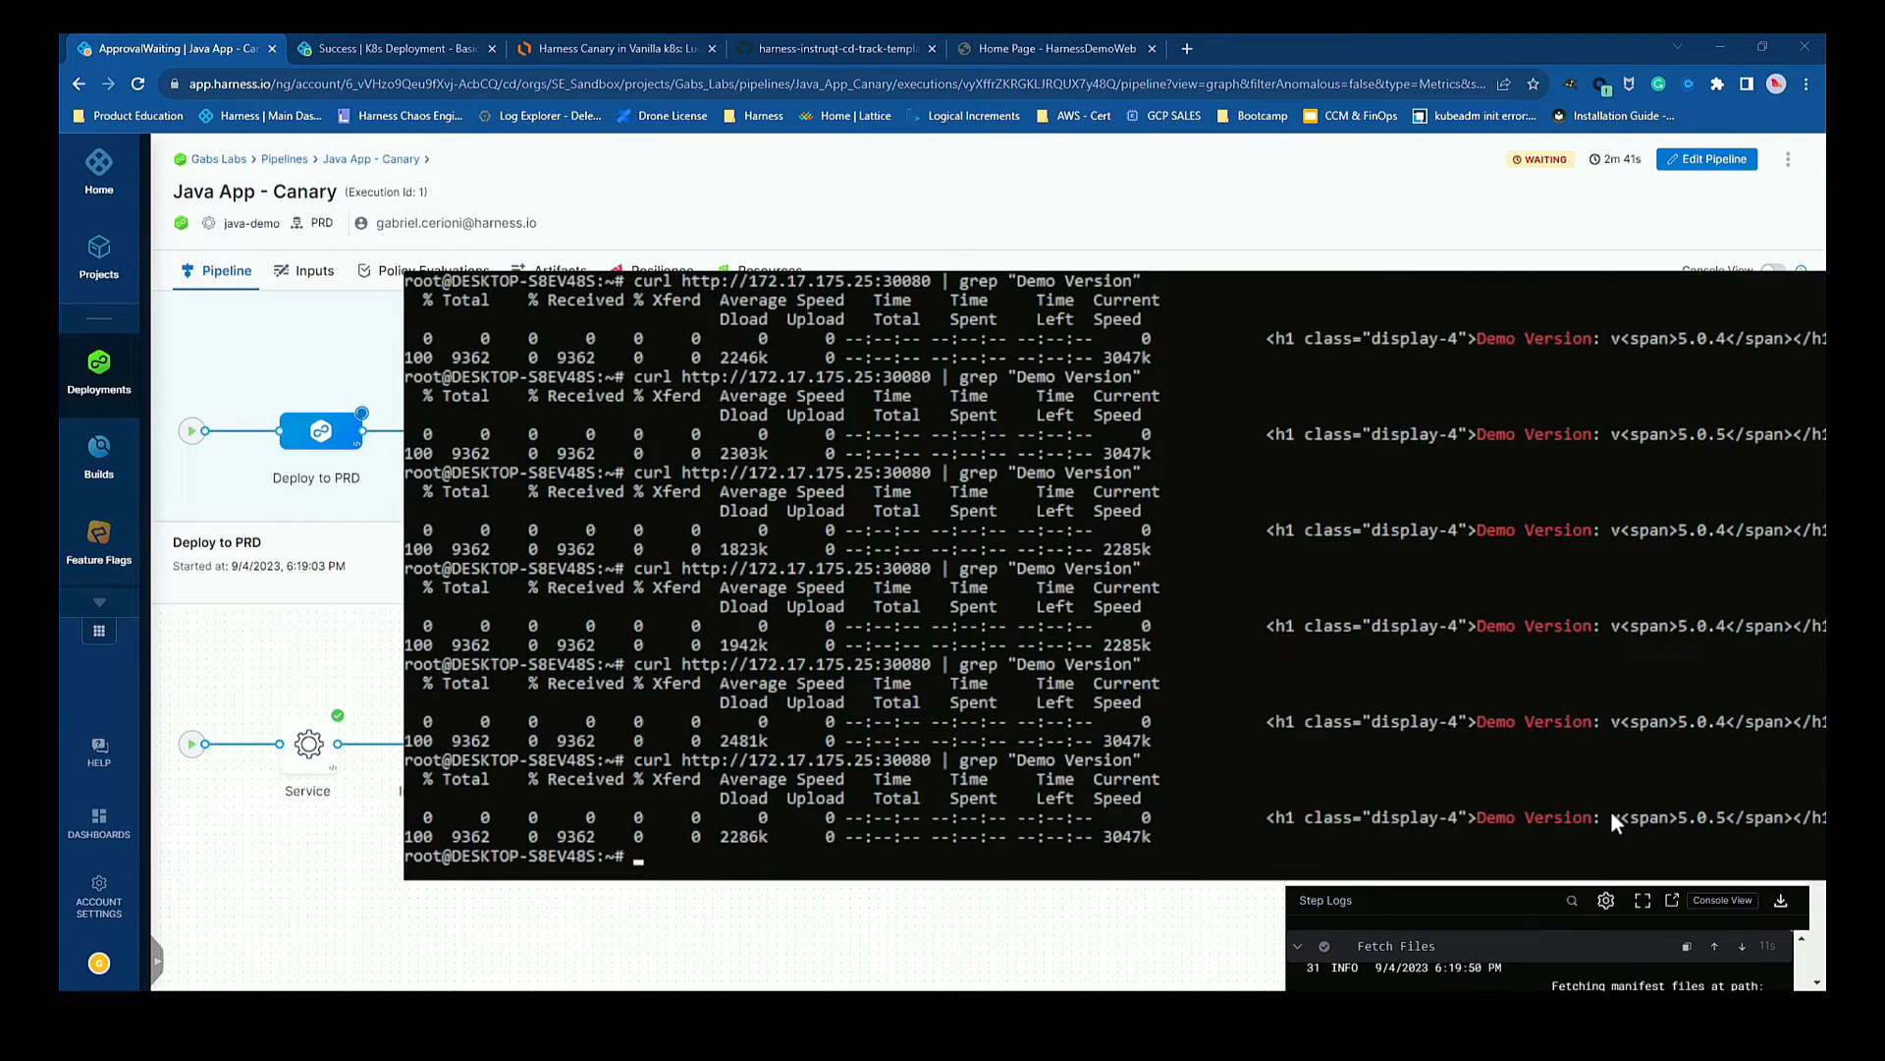
key("Up")
key("Return")
key("Up")
key("Return")
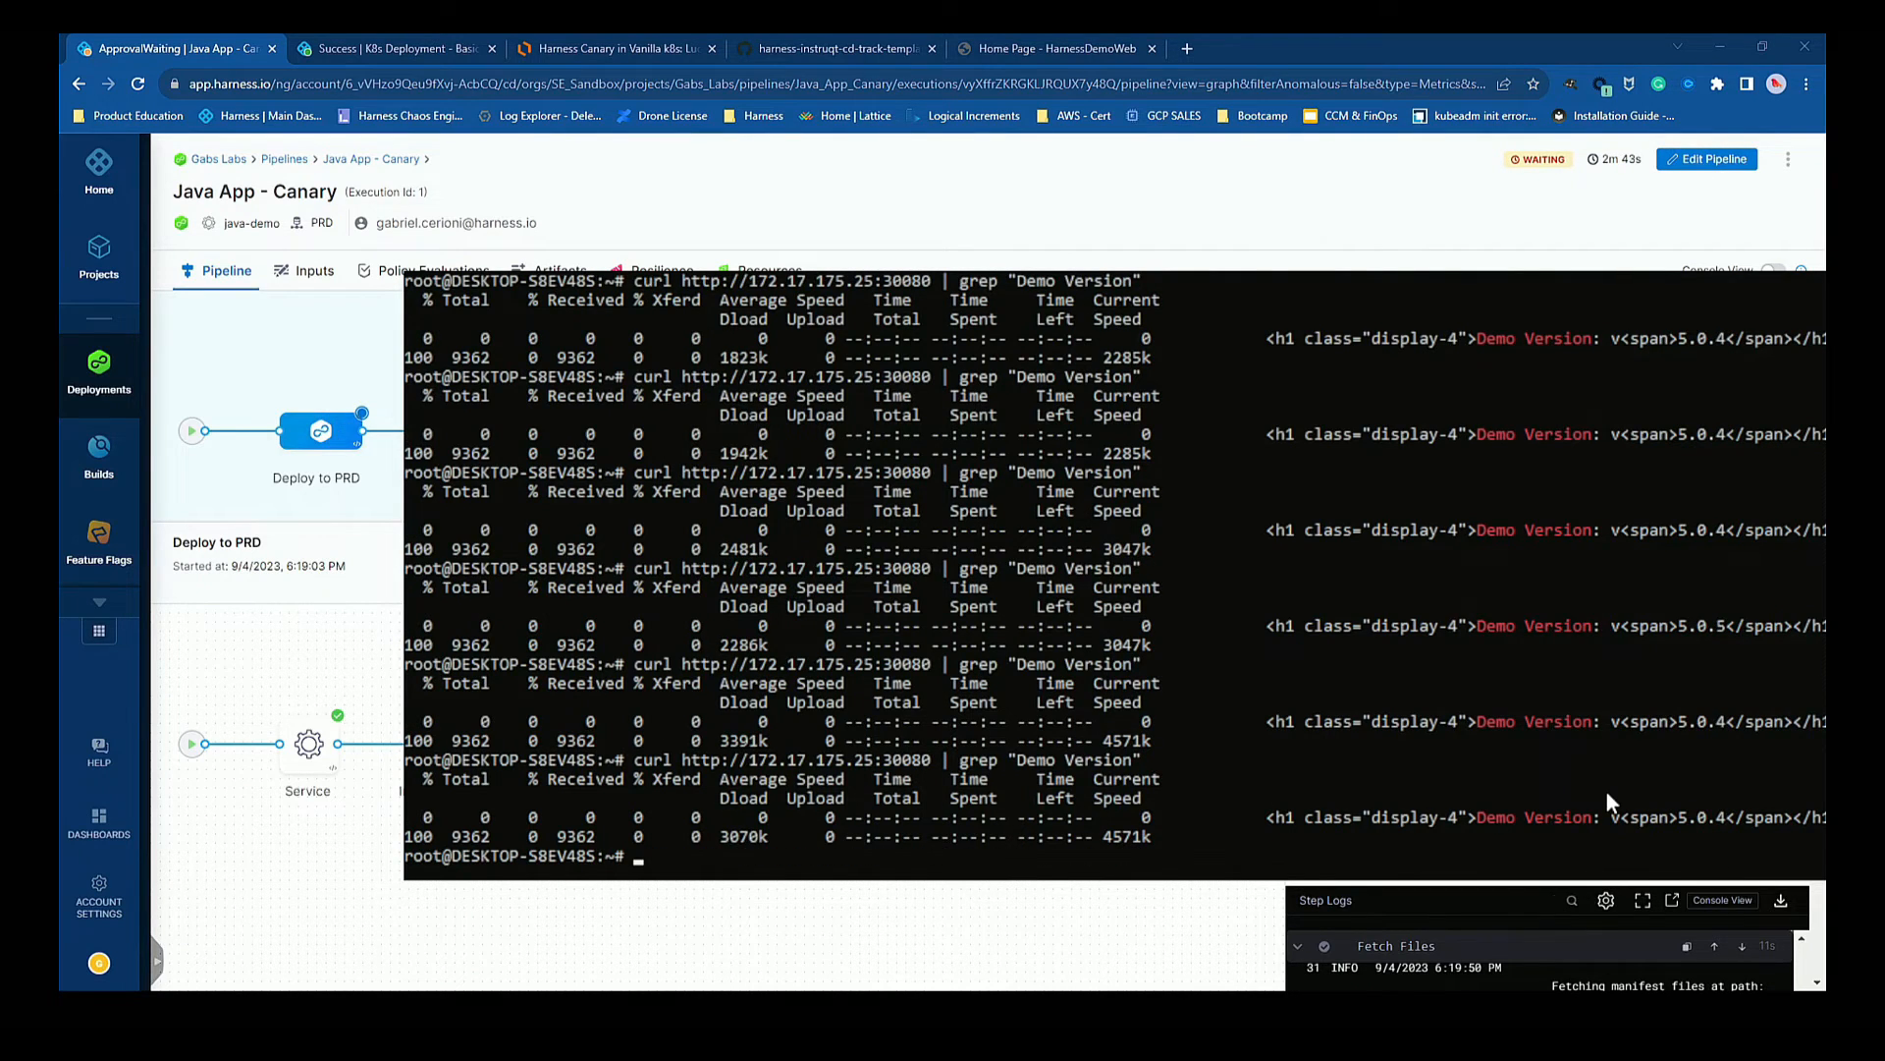
key("Up")
key("Return")
key("Up")
key("Return")
key("Up")
key("Return")
key("Up")
key("Return")
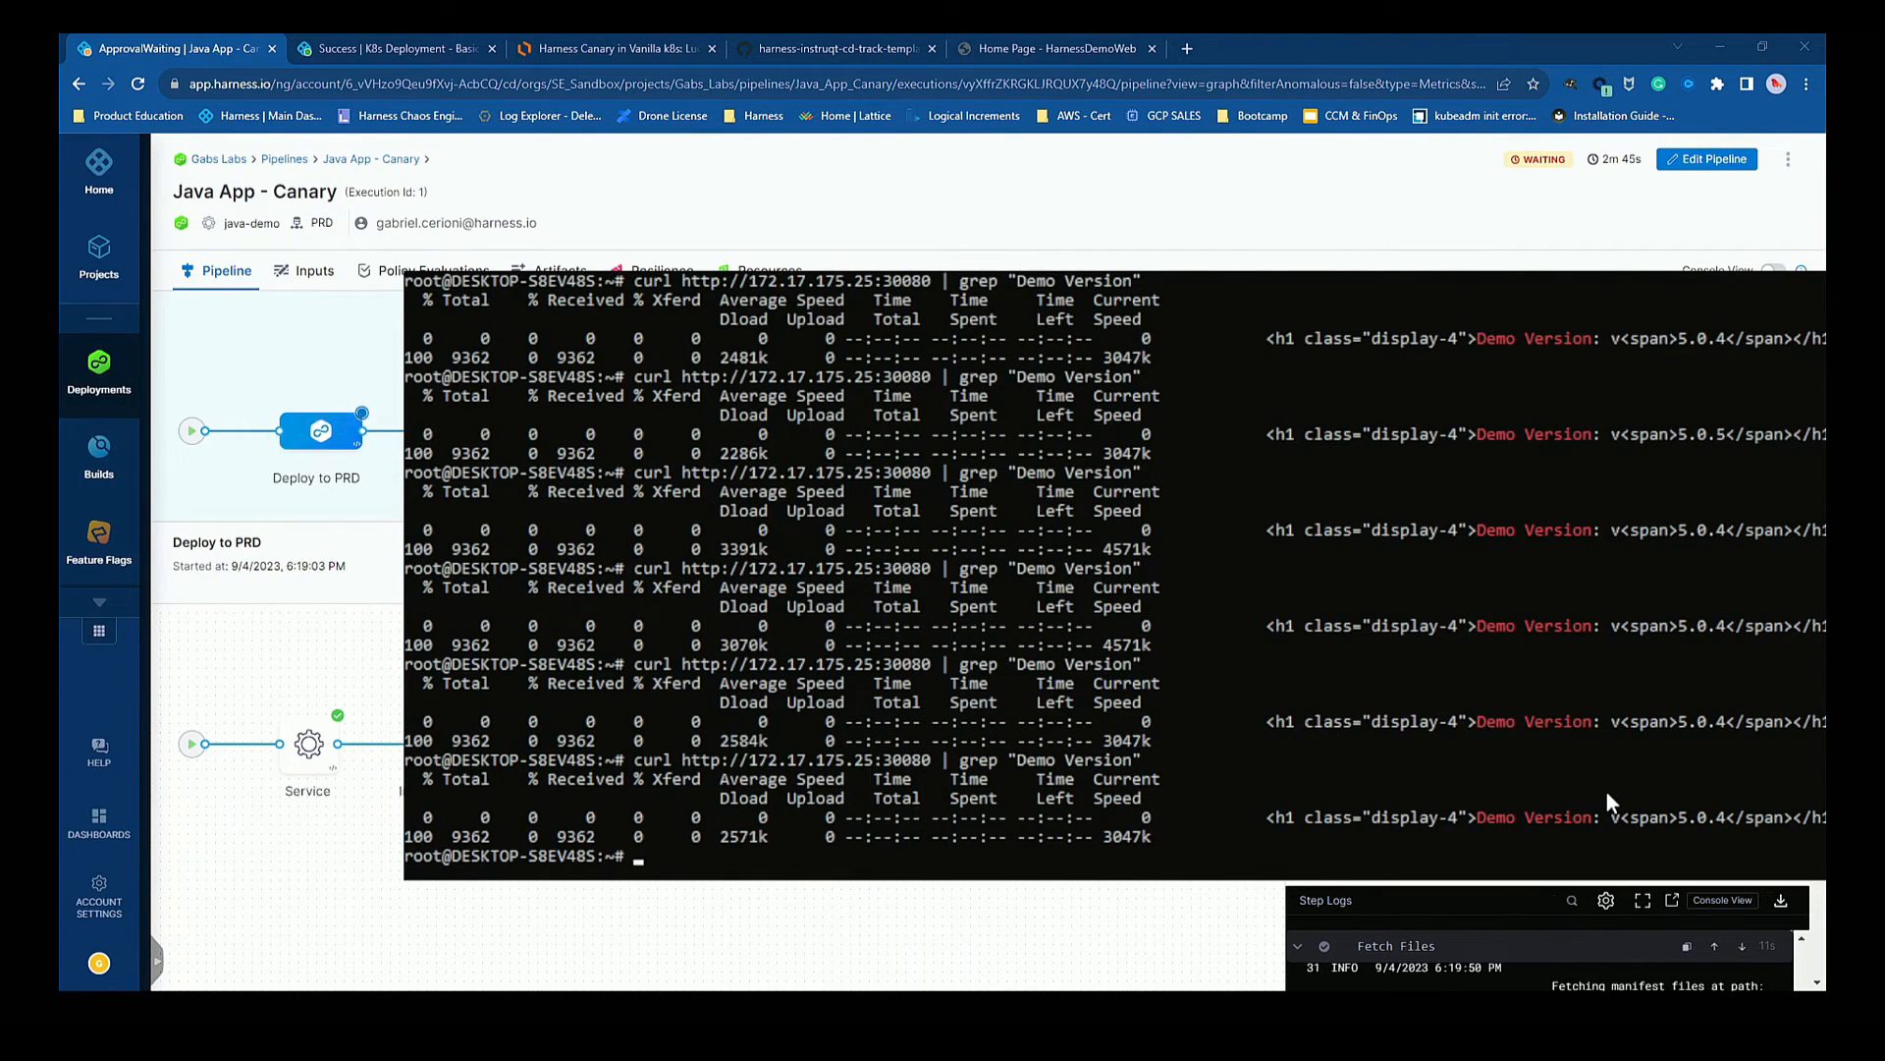
key("Up")
key("Return")
key("Up")
key("Return")
key("Up")
key("Return")
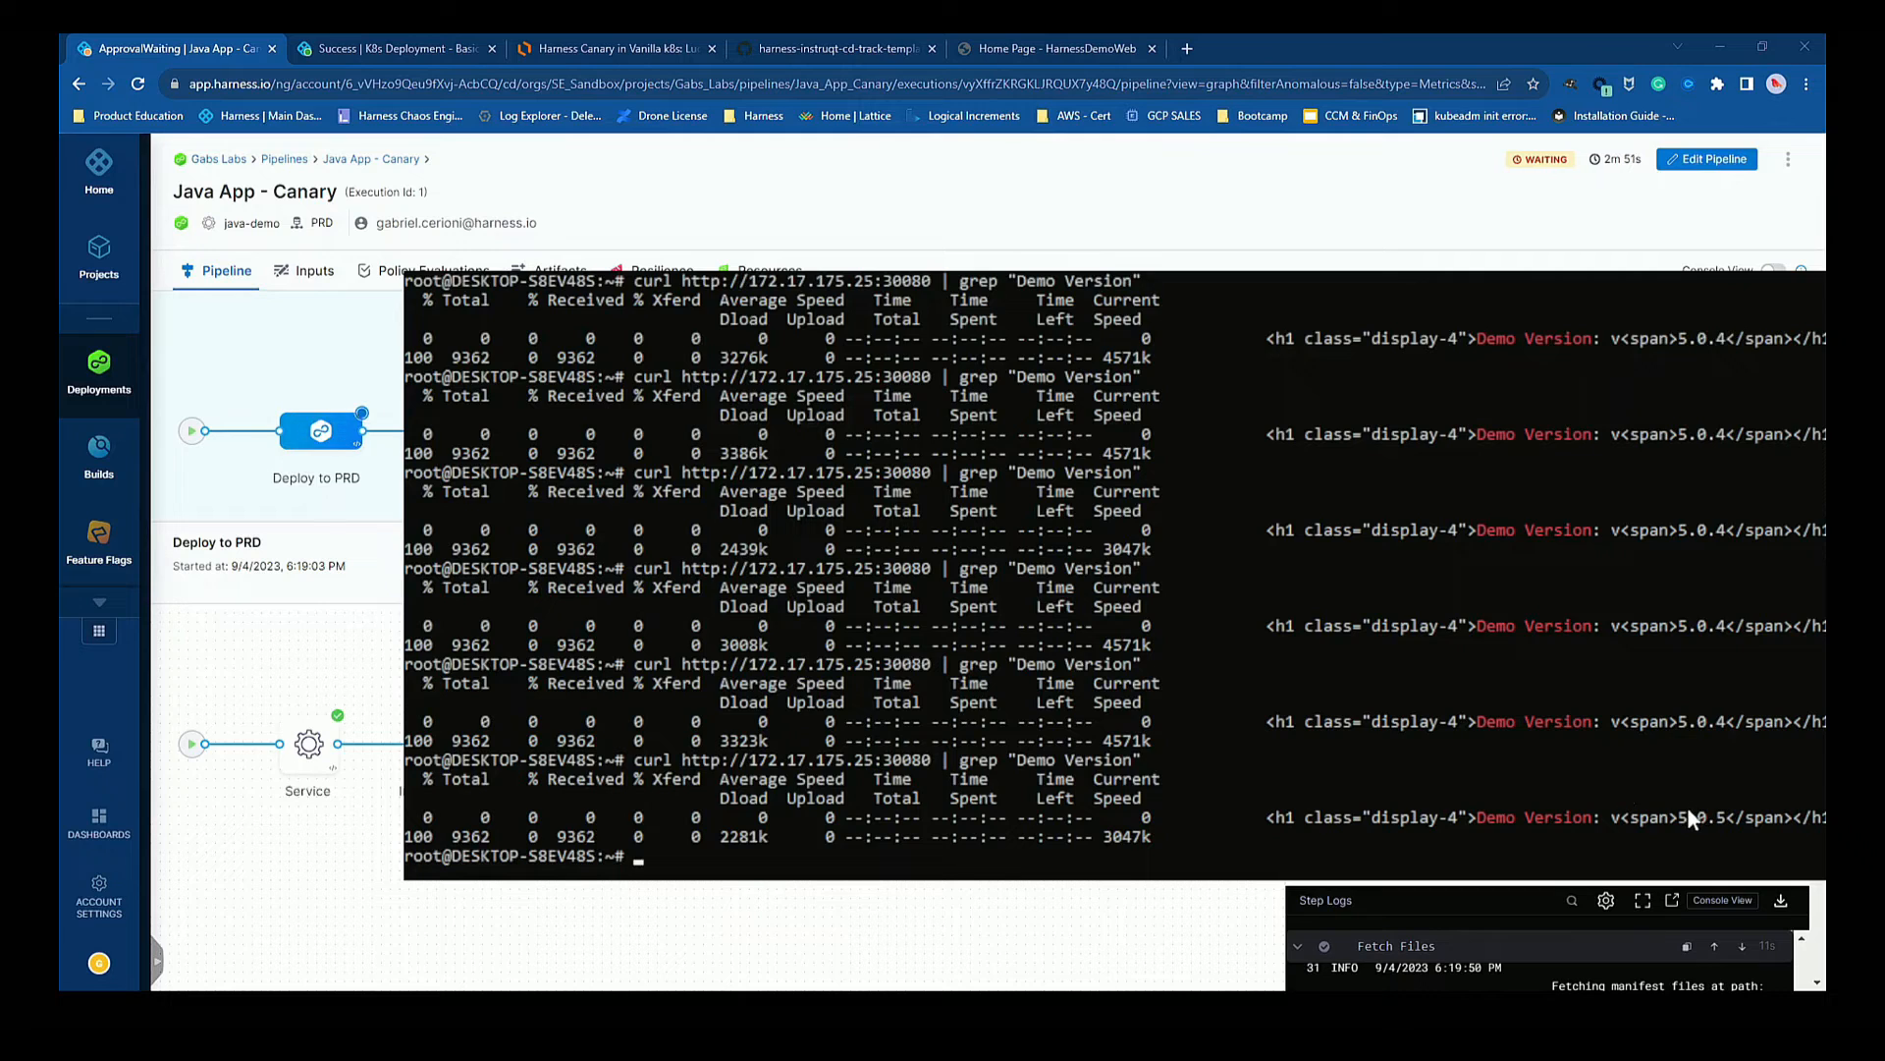
left_click_drag(1681, 817, 1726, 817)
key("Up")
key("Return")
key("Up")
key("Return")
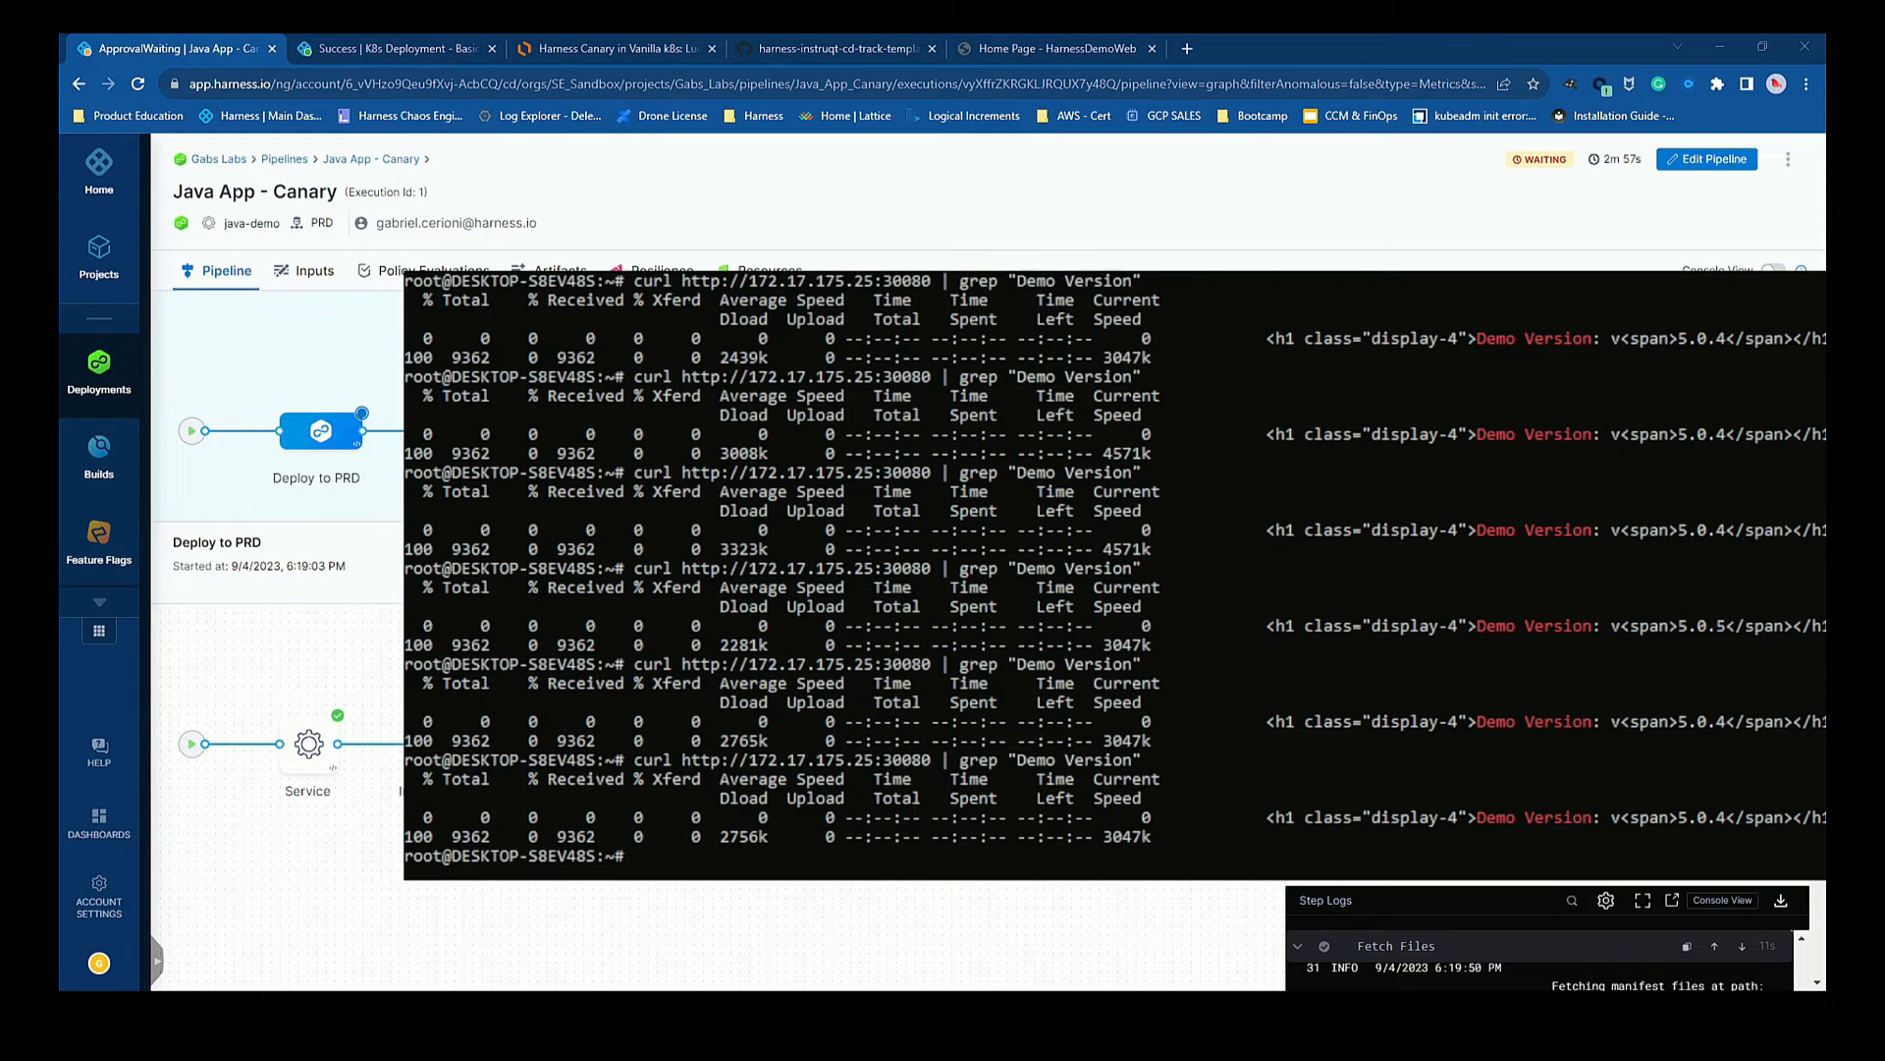
Switch to the browser, reload the demo application's home page and submit a login value in the email address prompt.
key("alt+Tab")
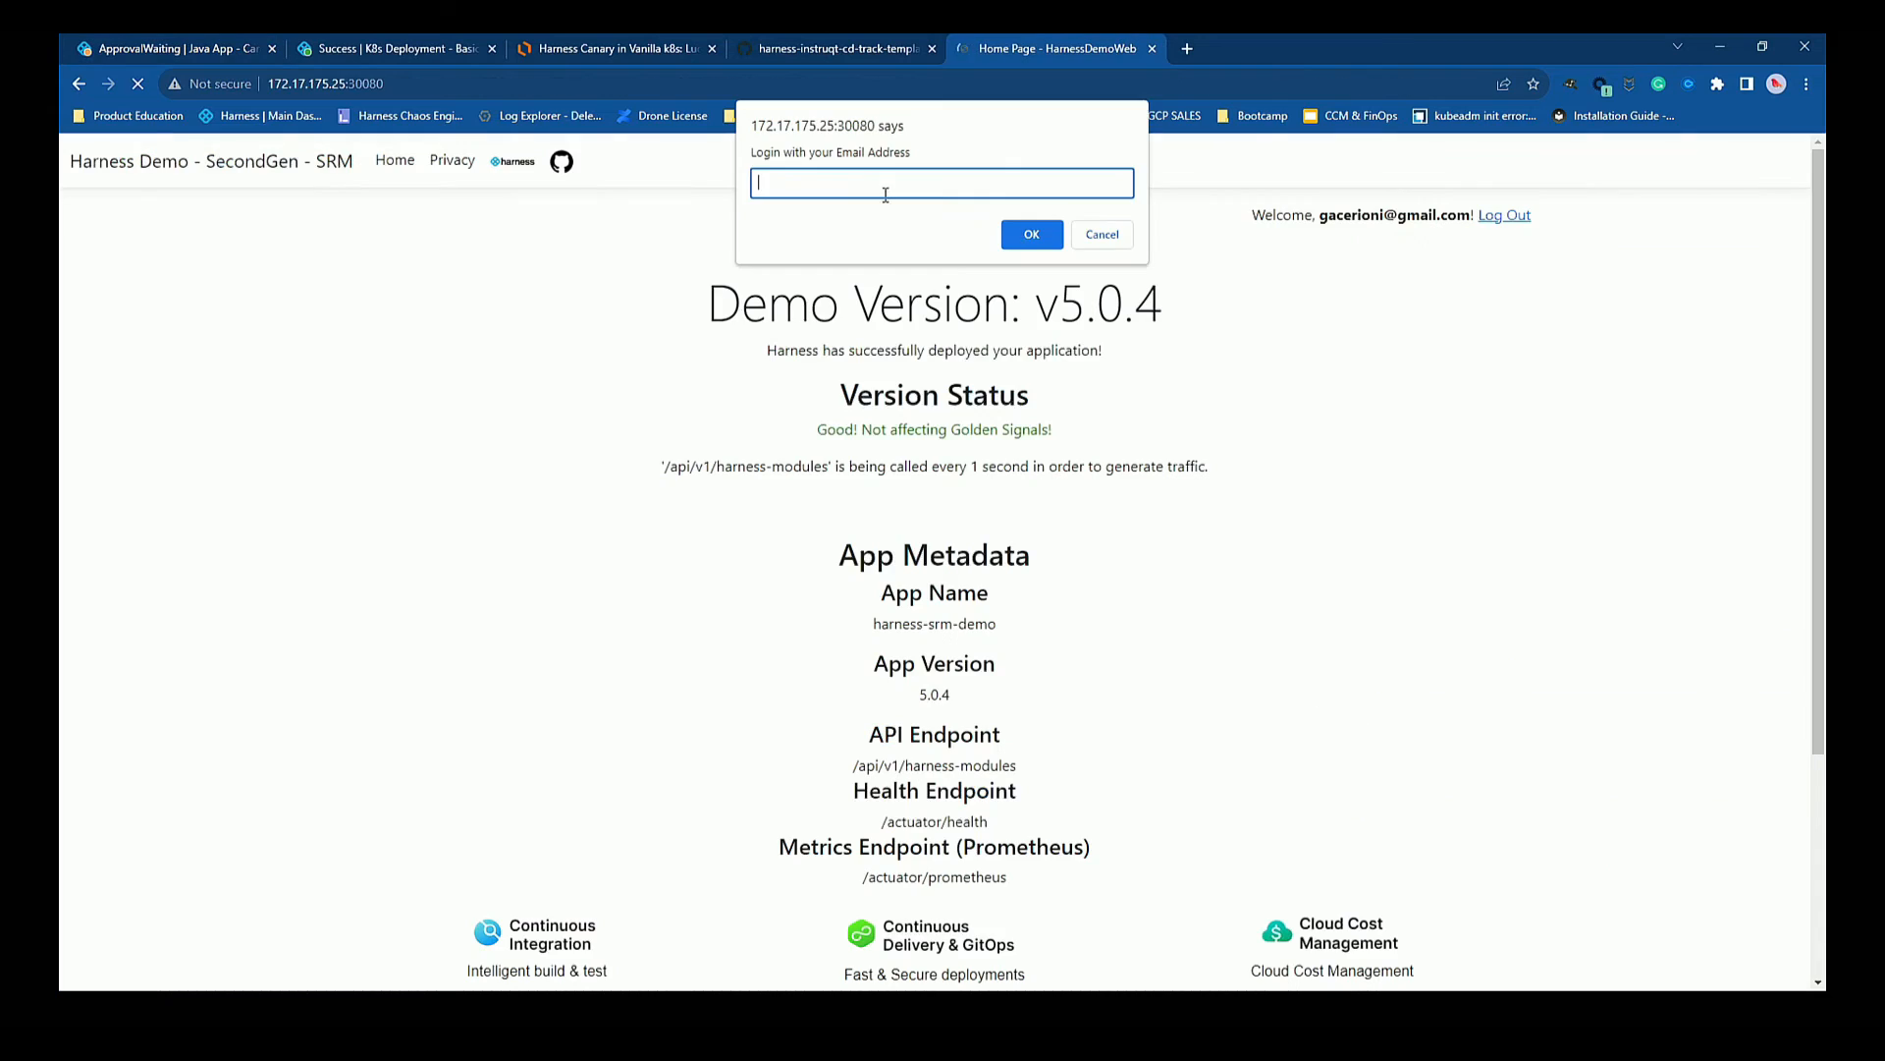
type("ga")
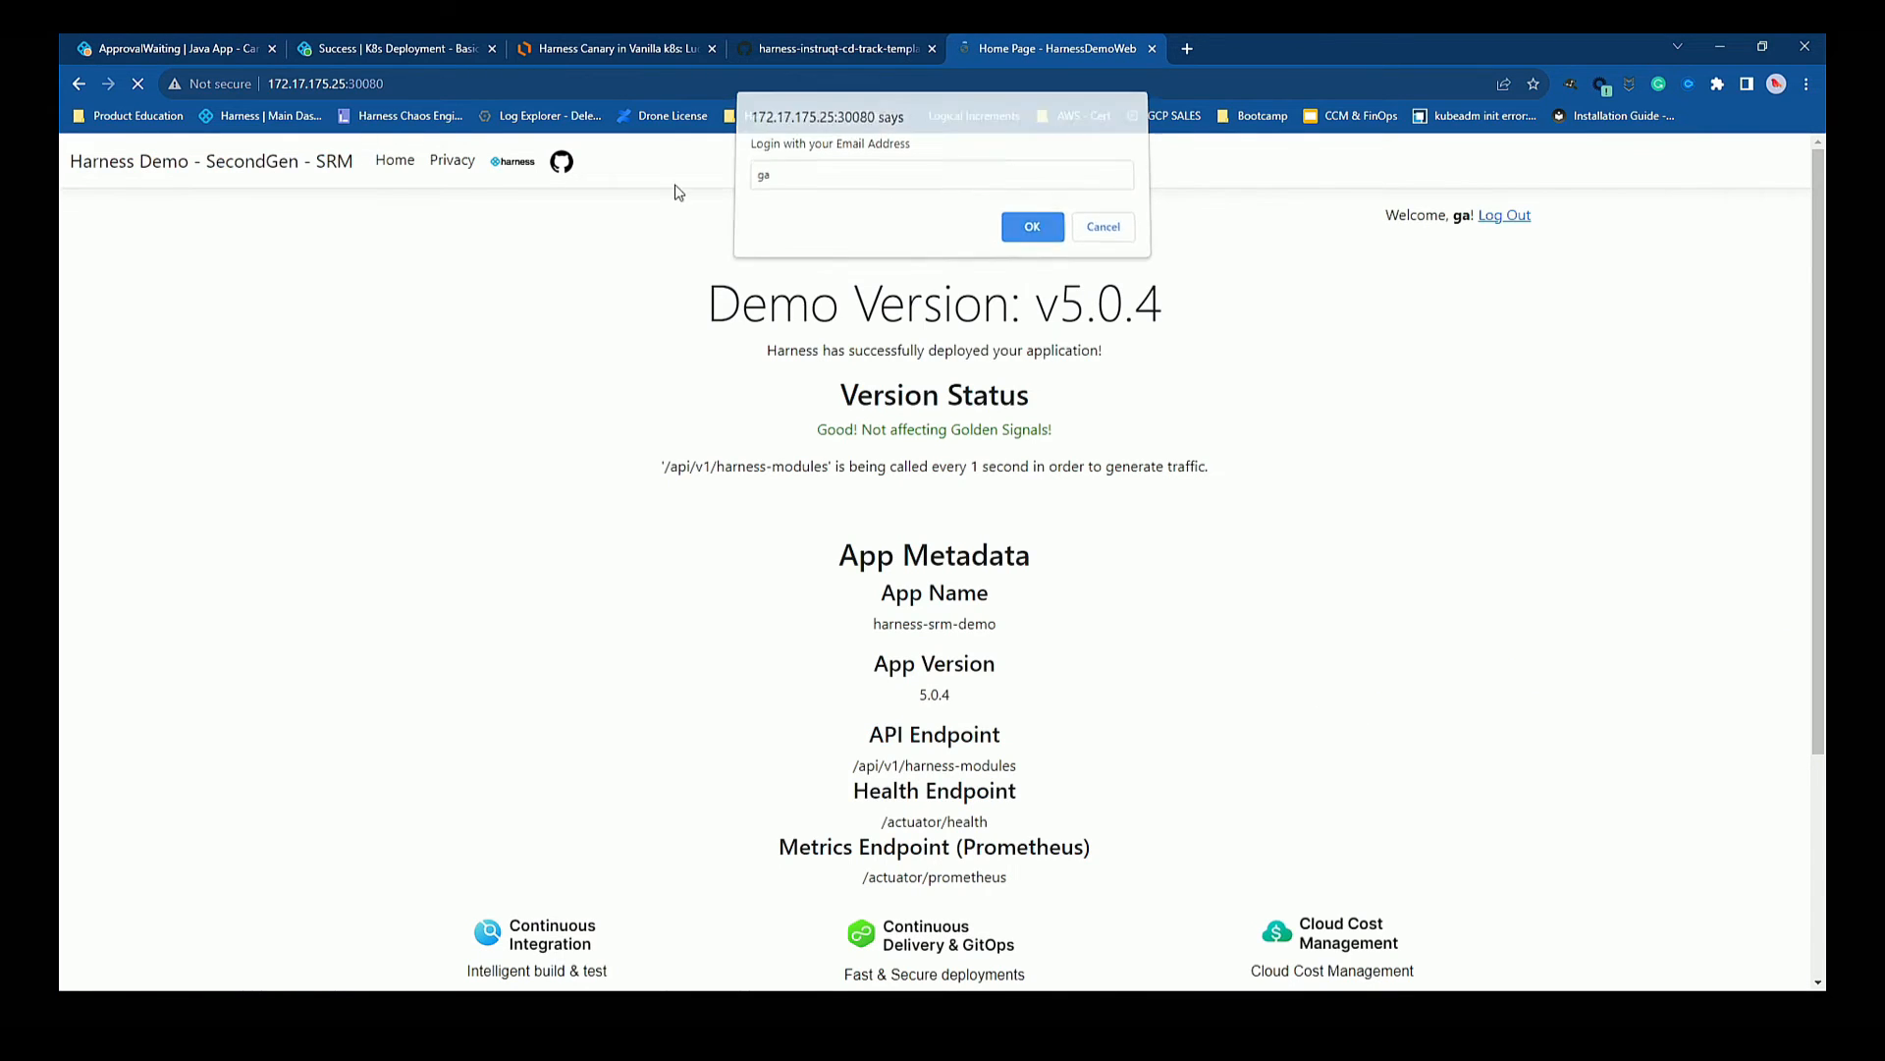
left_click(1031, 237)
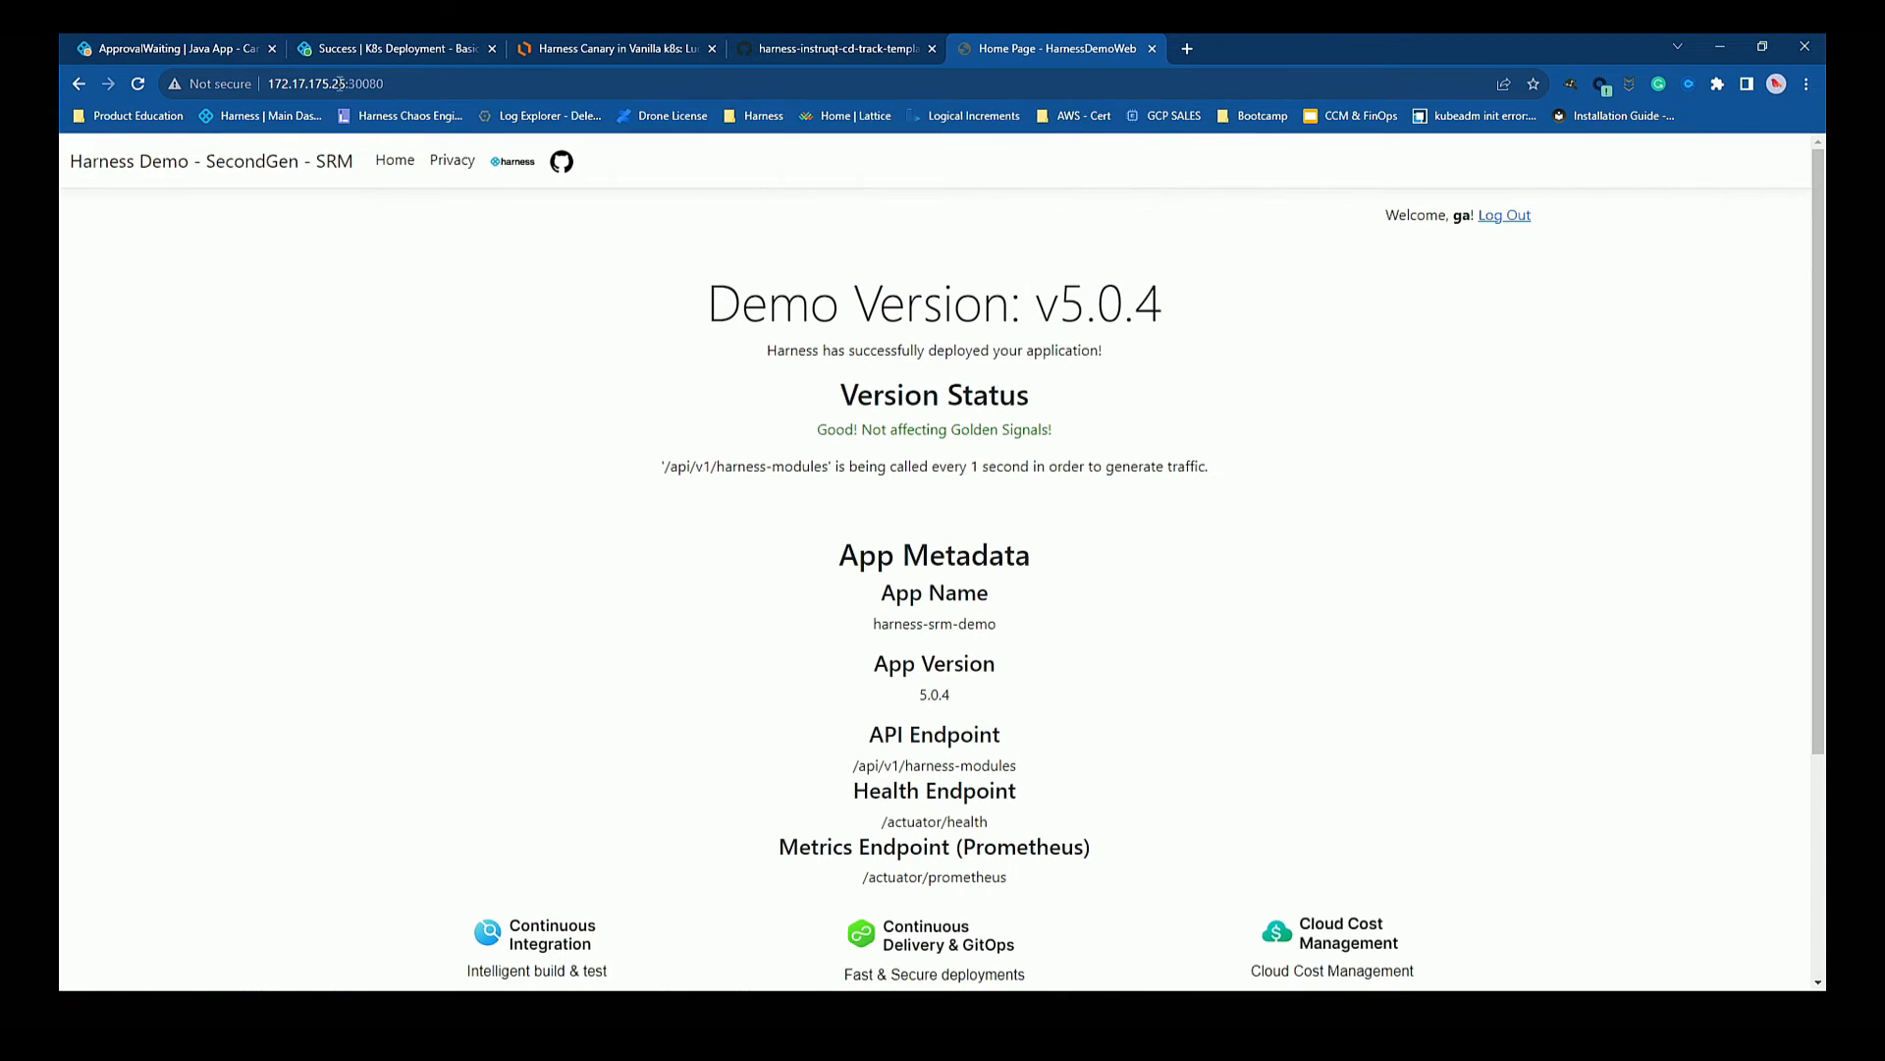
Approve the "Can I keep going" step in the Java App - Canary execution and open the Canary 50 step.
left_click(169, 49)
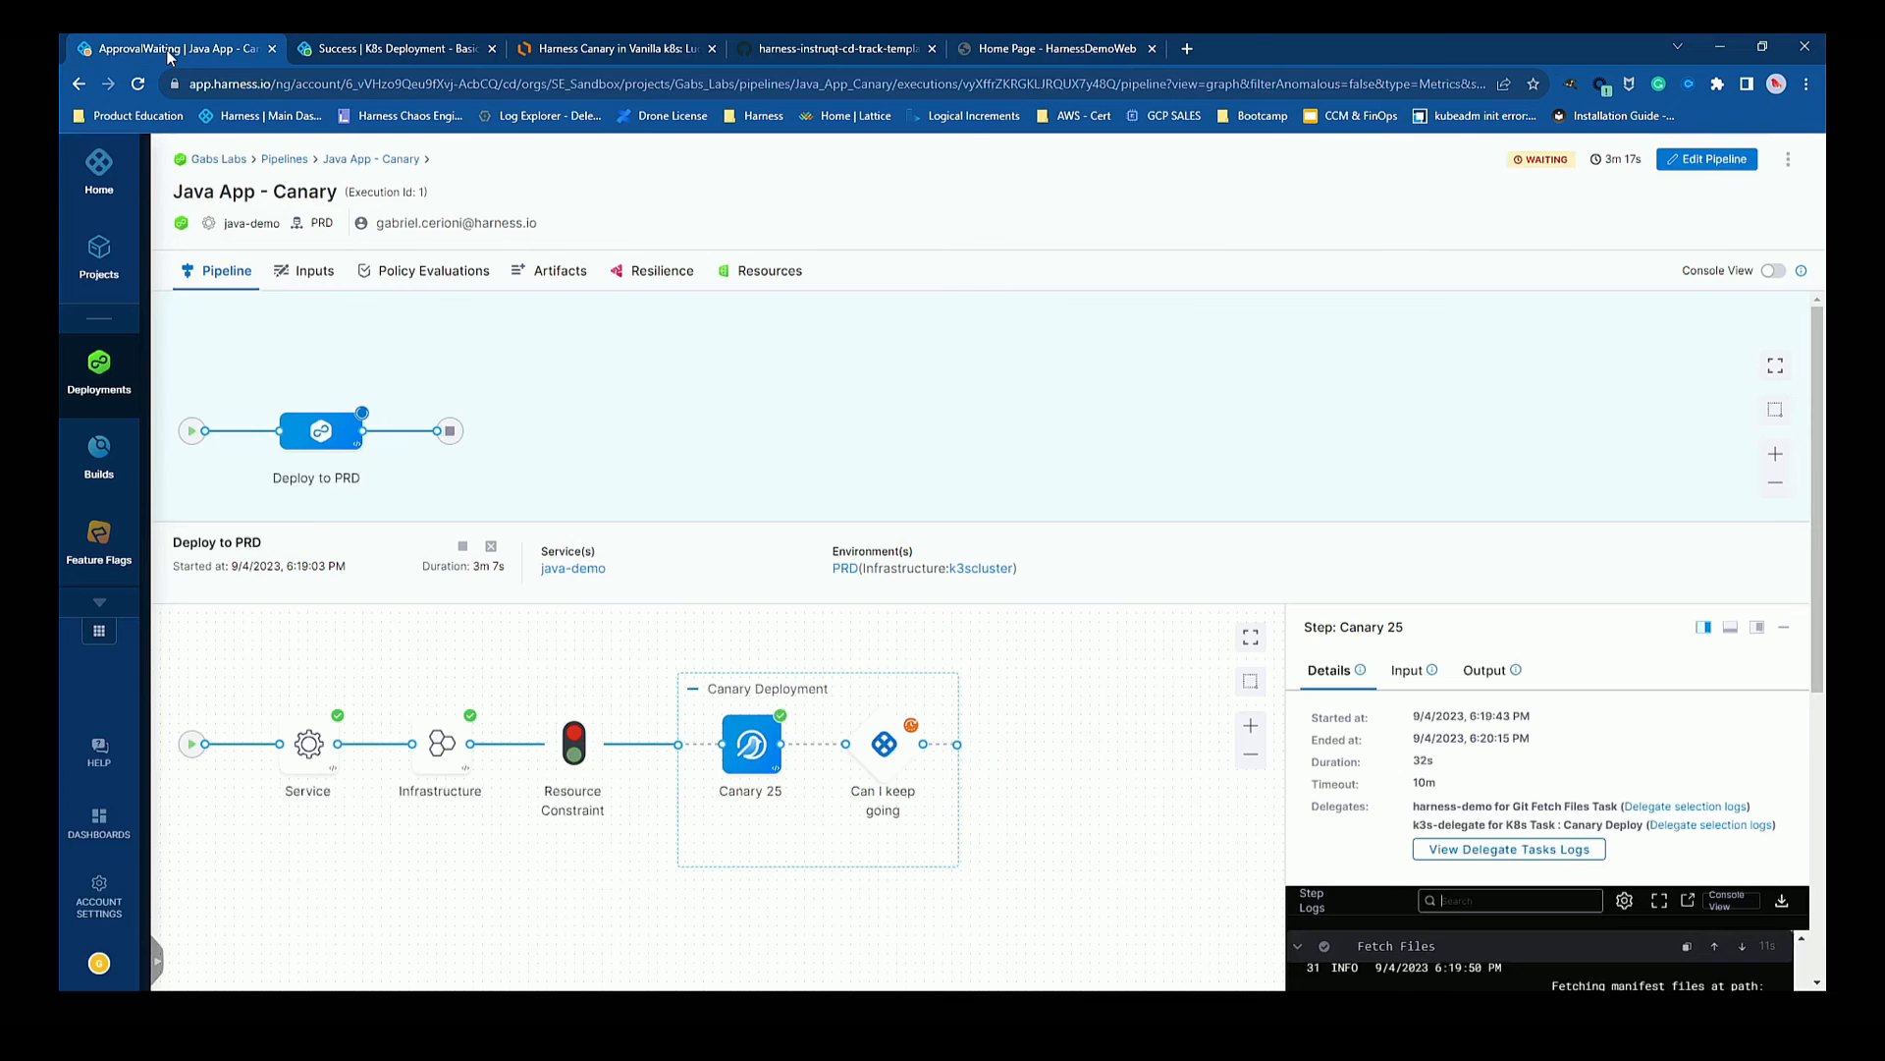
left_click(884, 743)
scroll(1221, 771, "down", 2)
left_click(1380, 966)
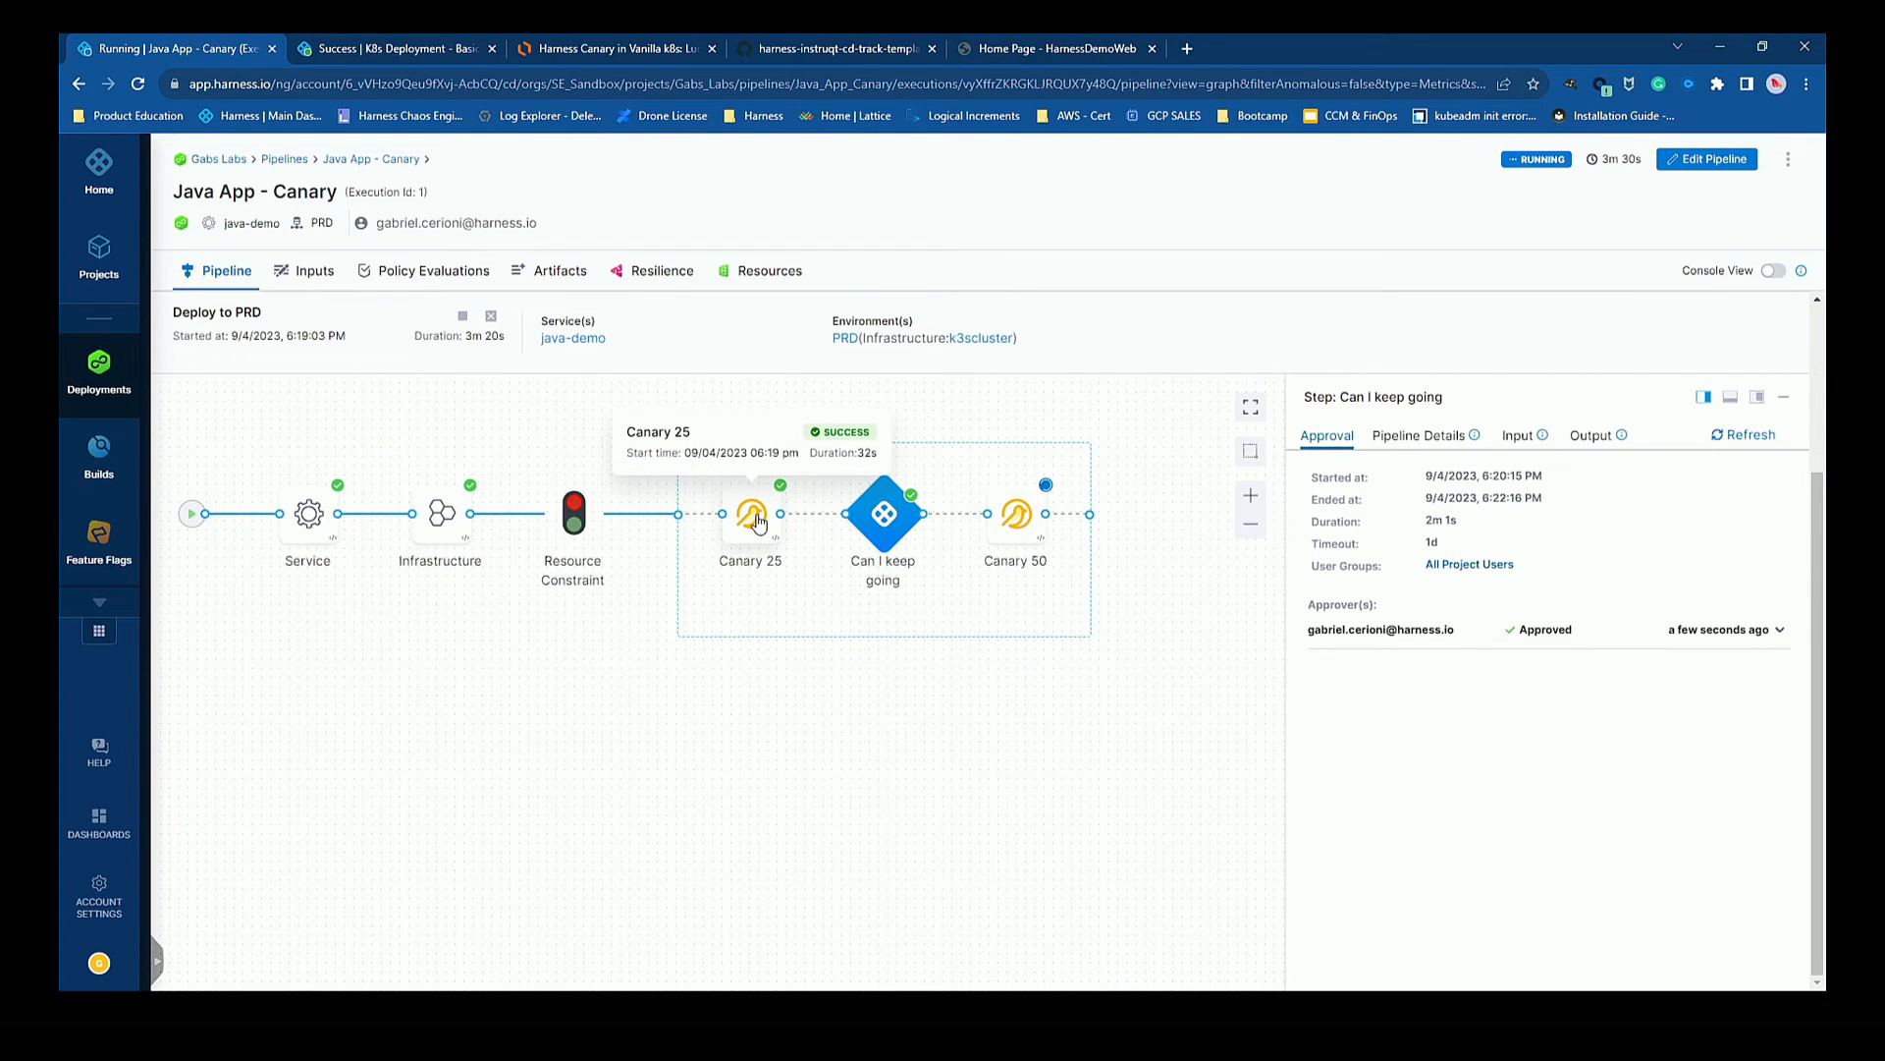
left_click(1036, 531)
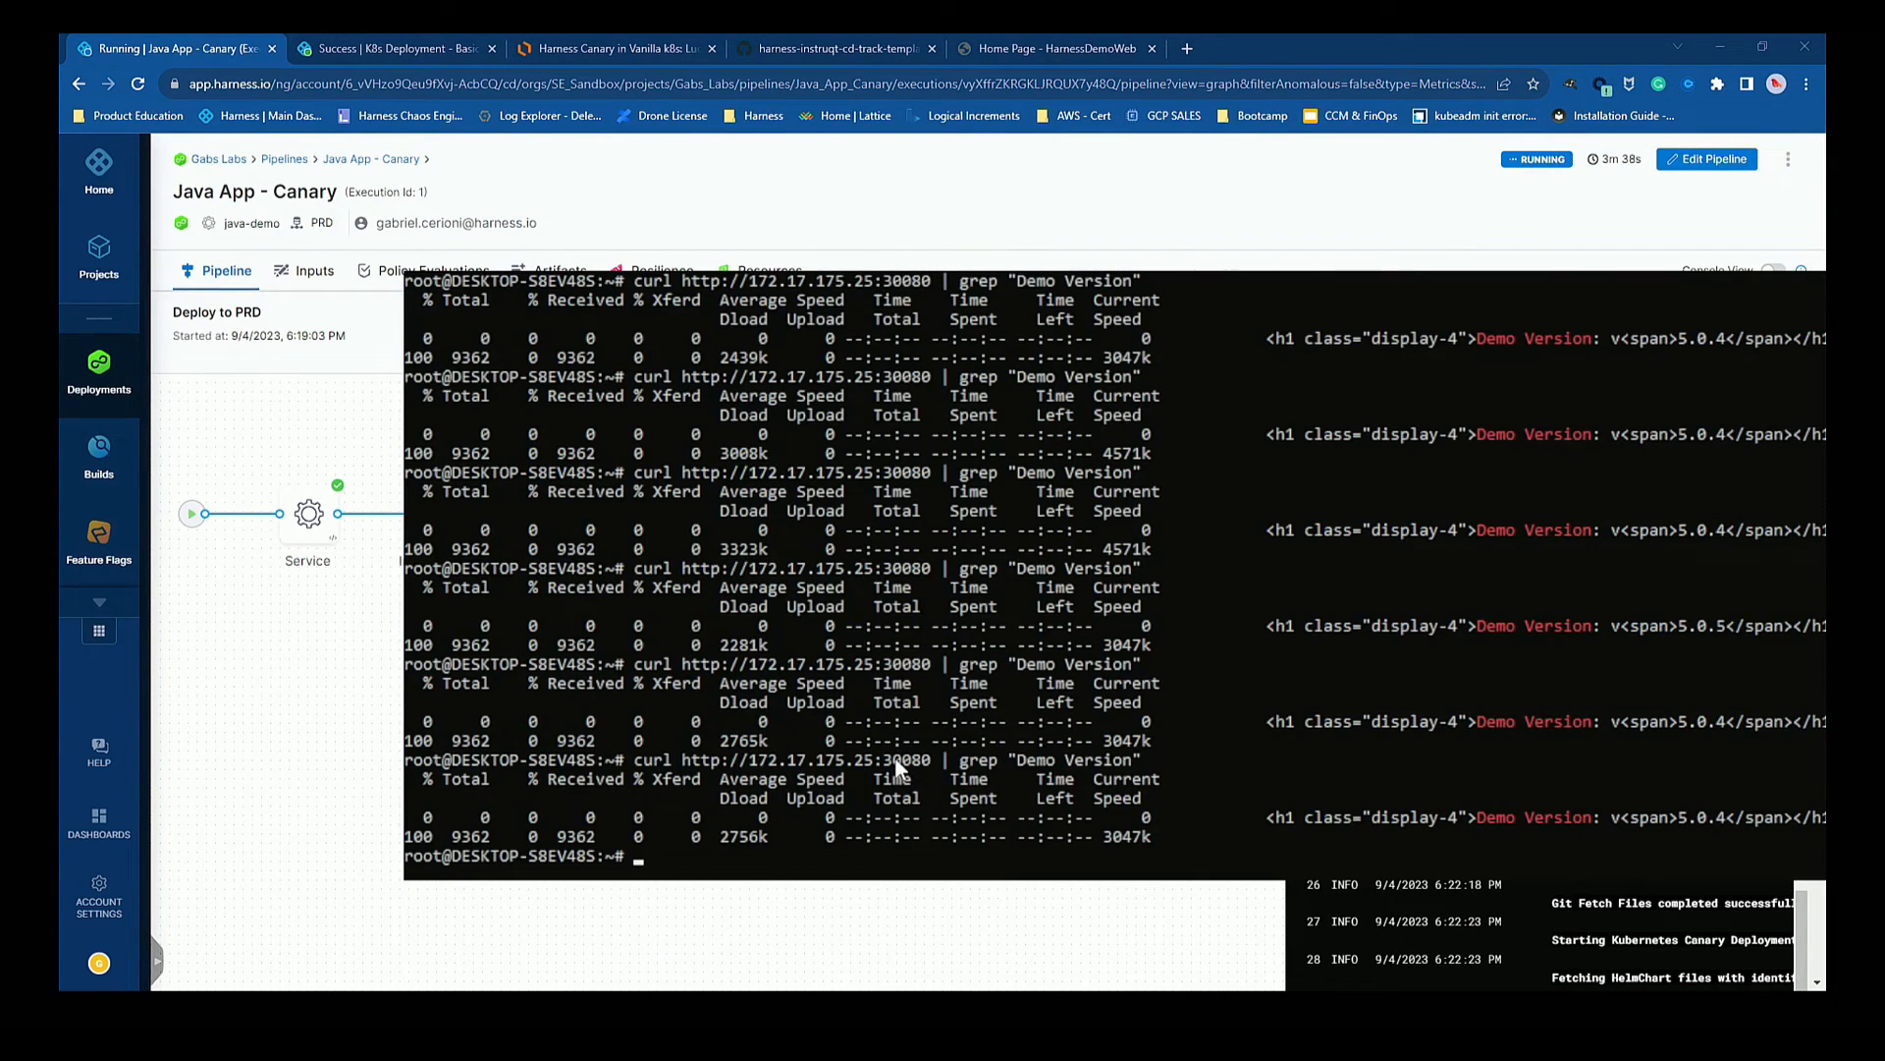
Switch to the terminal, clear it, and list the namespace resources repeatedly with "k -n prd-ns get all" during the Canary 50 rollout.
key("ctrl+l")
key("Up")
key("Up")
key("Return")
key("Up")
key("Return")
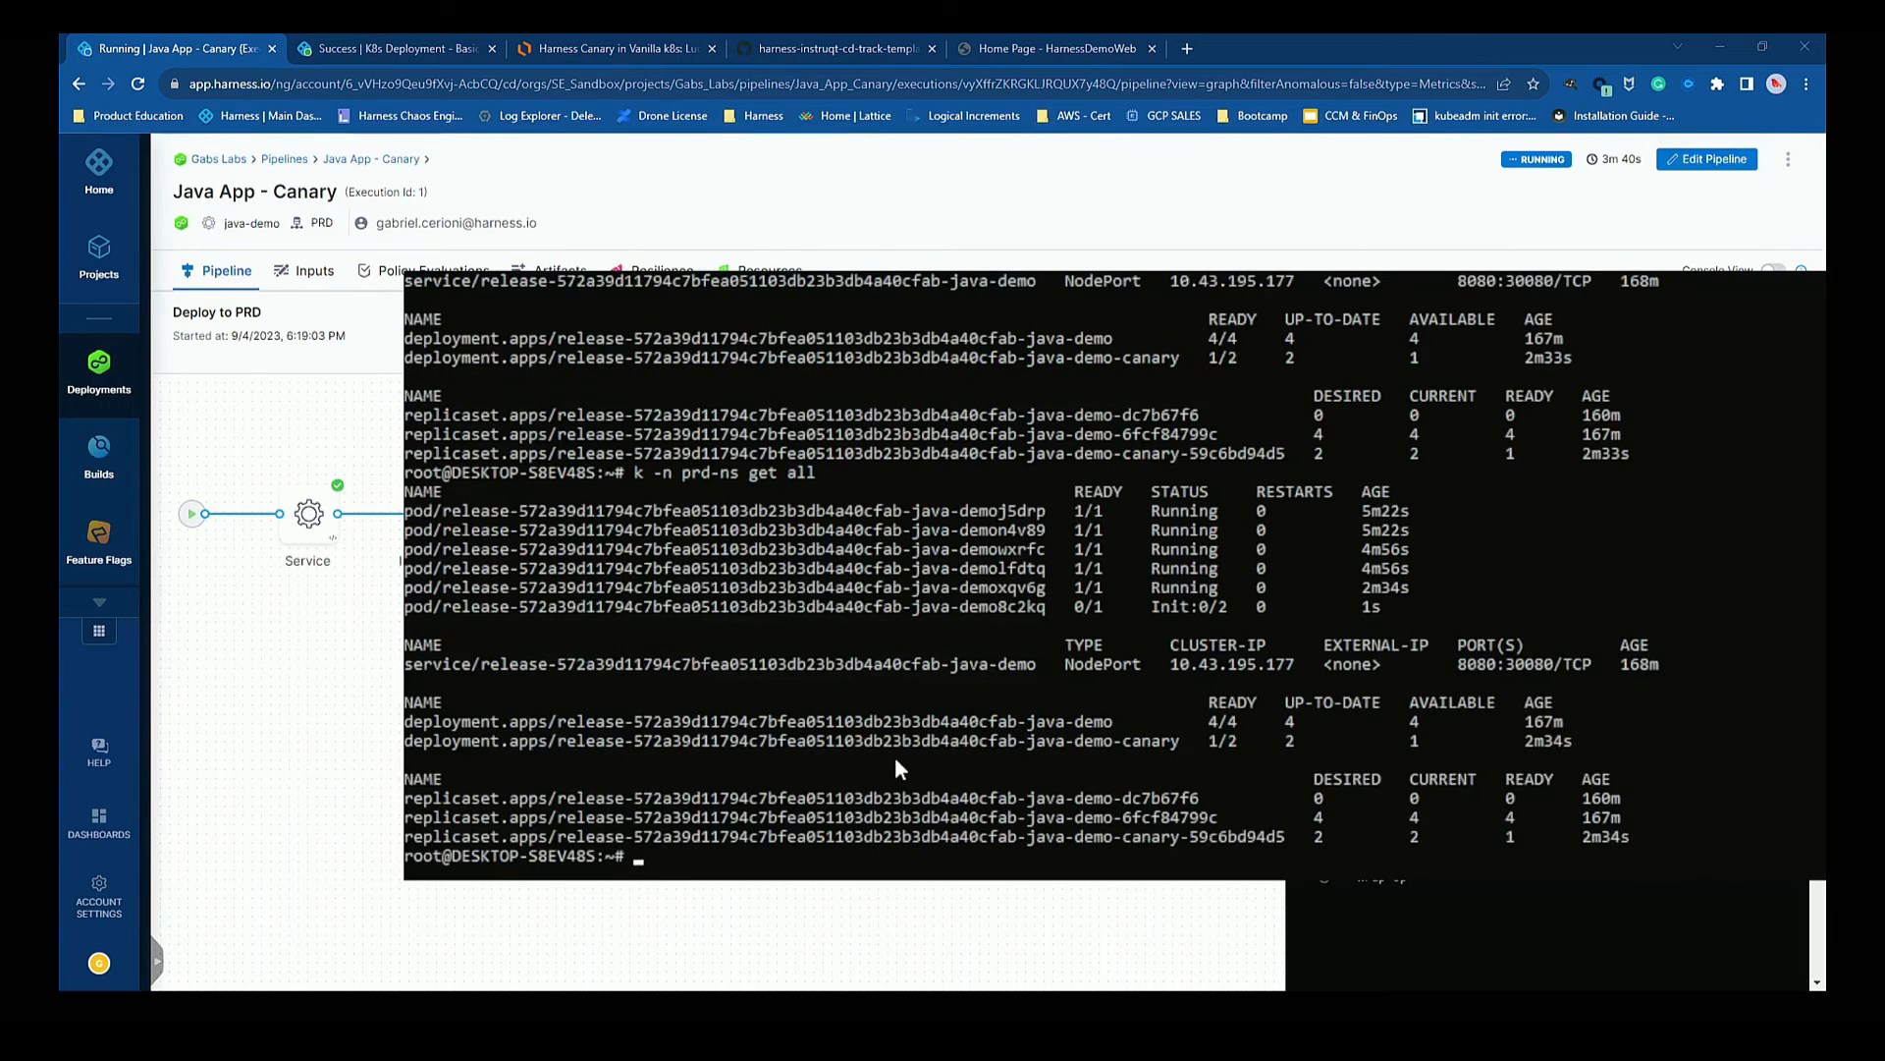
key("ctrl+l")
key("Up")
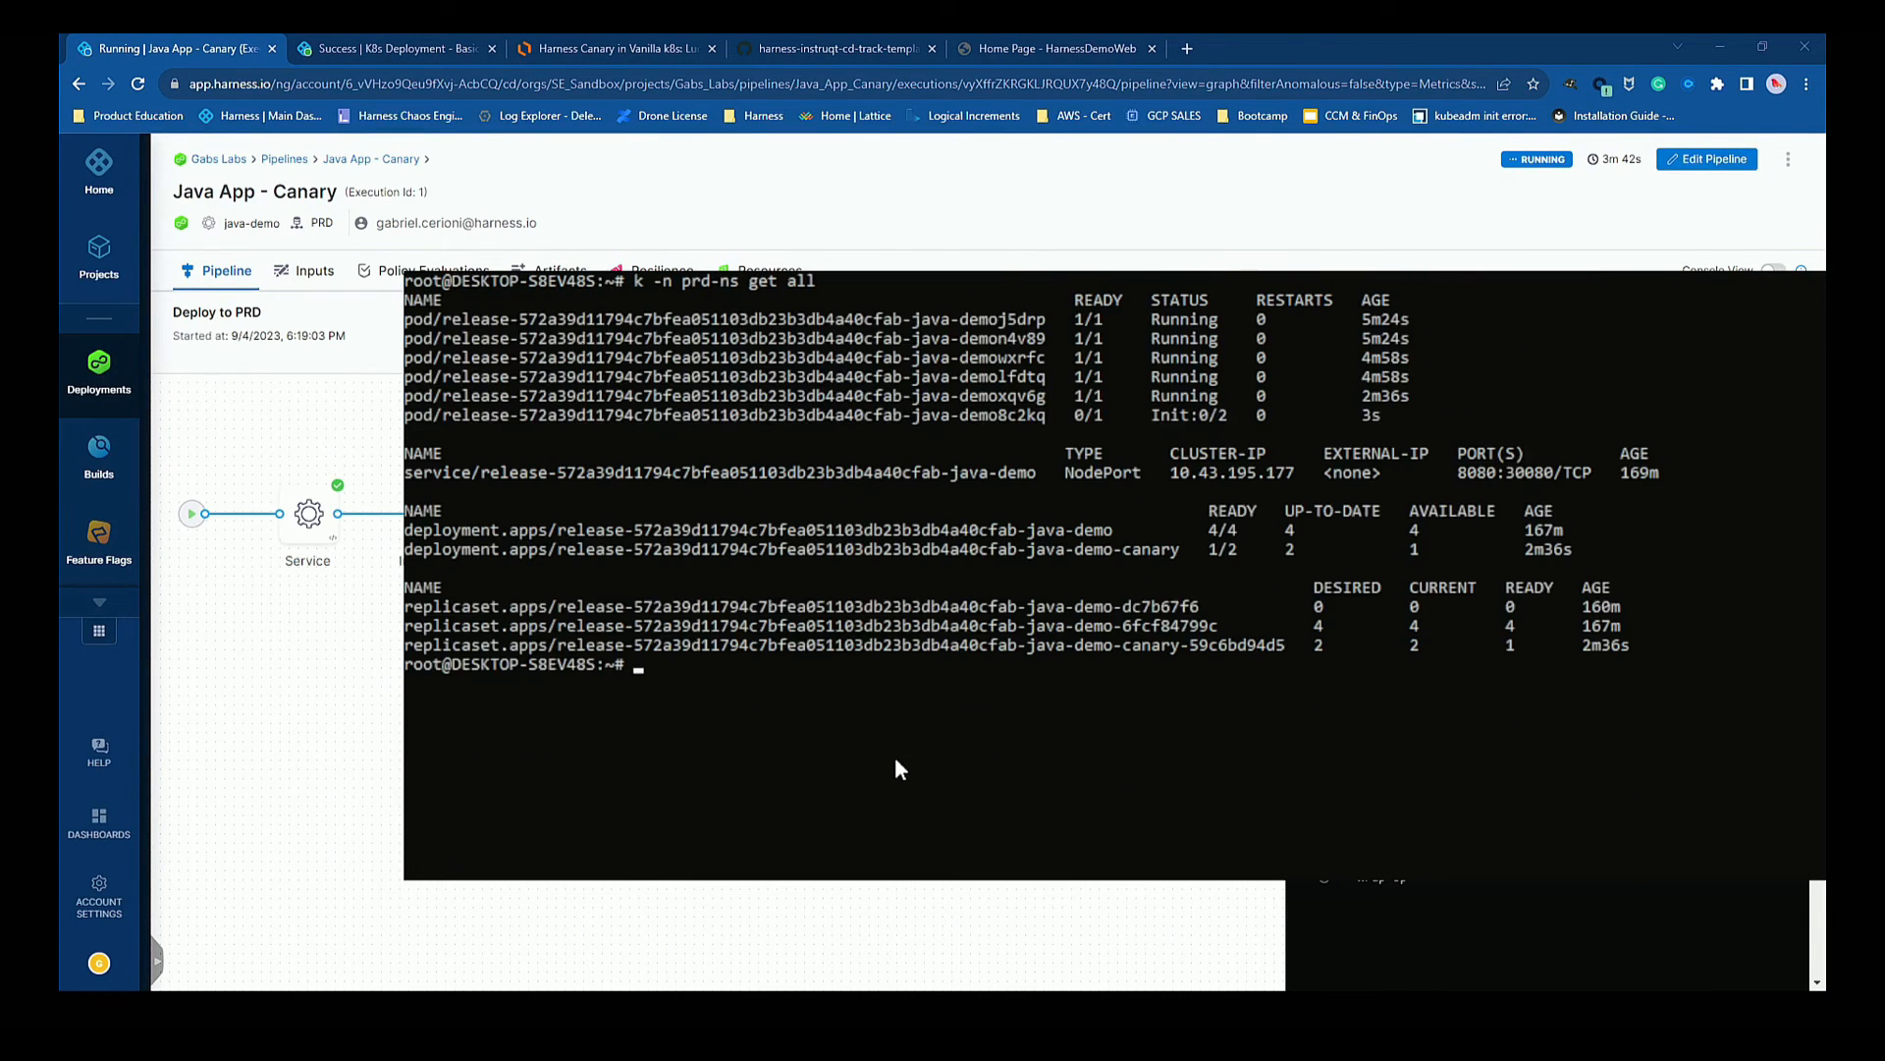
Examine the newest pod, the canary deployment, and the canary replica set's desired and current counts in the listing.
left_click_drag(405, 416, 998, 416)
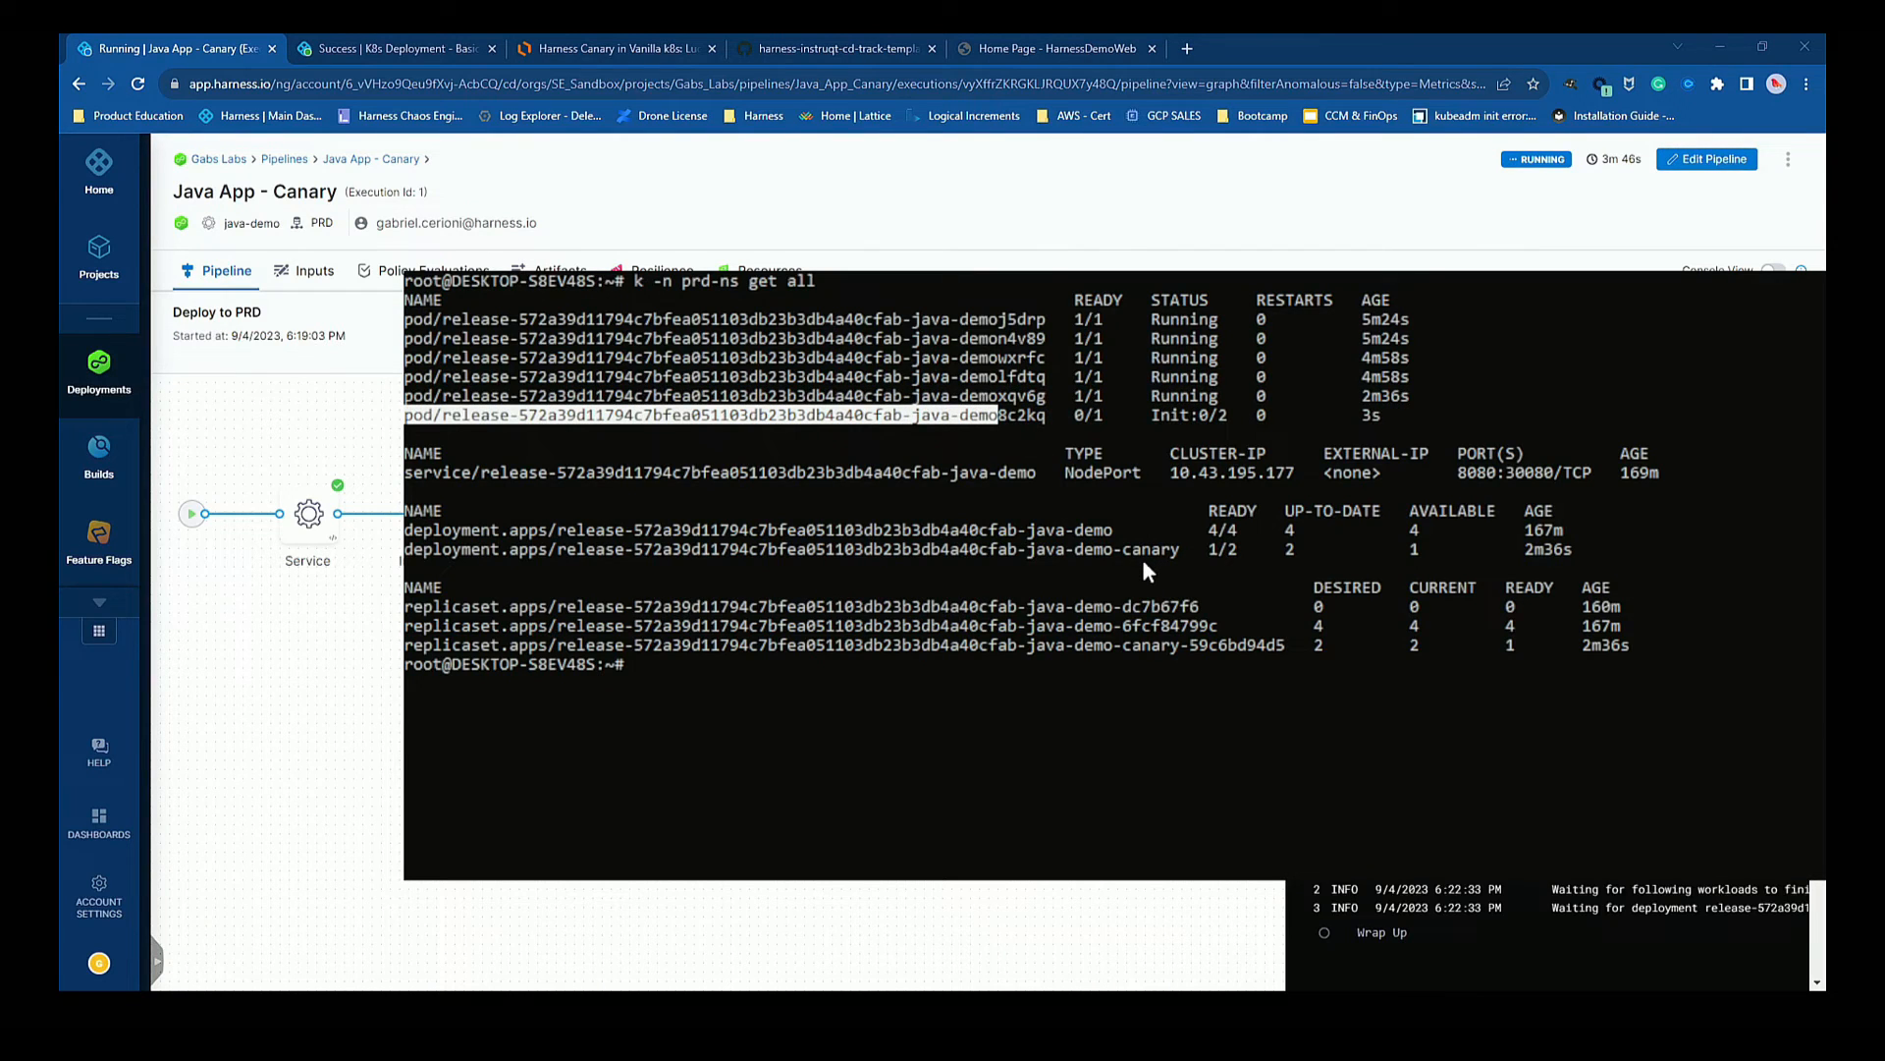
left_click_drag(1122, 550, 1171, 550)
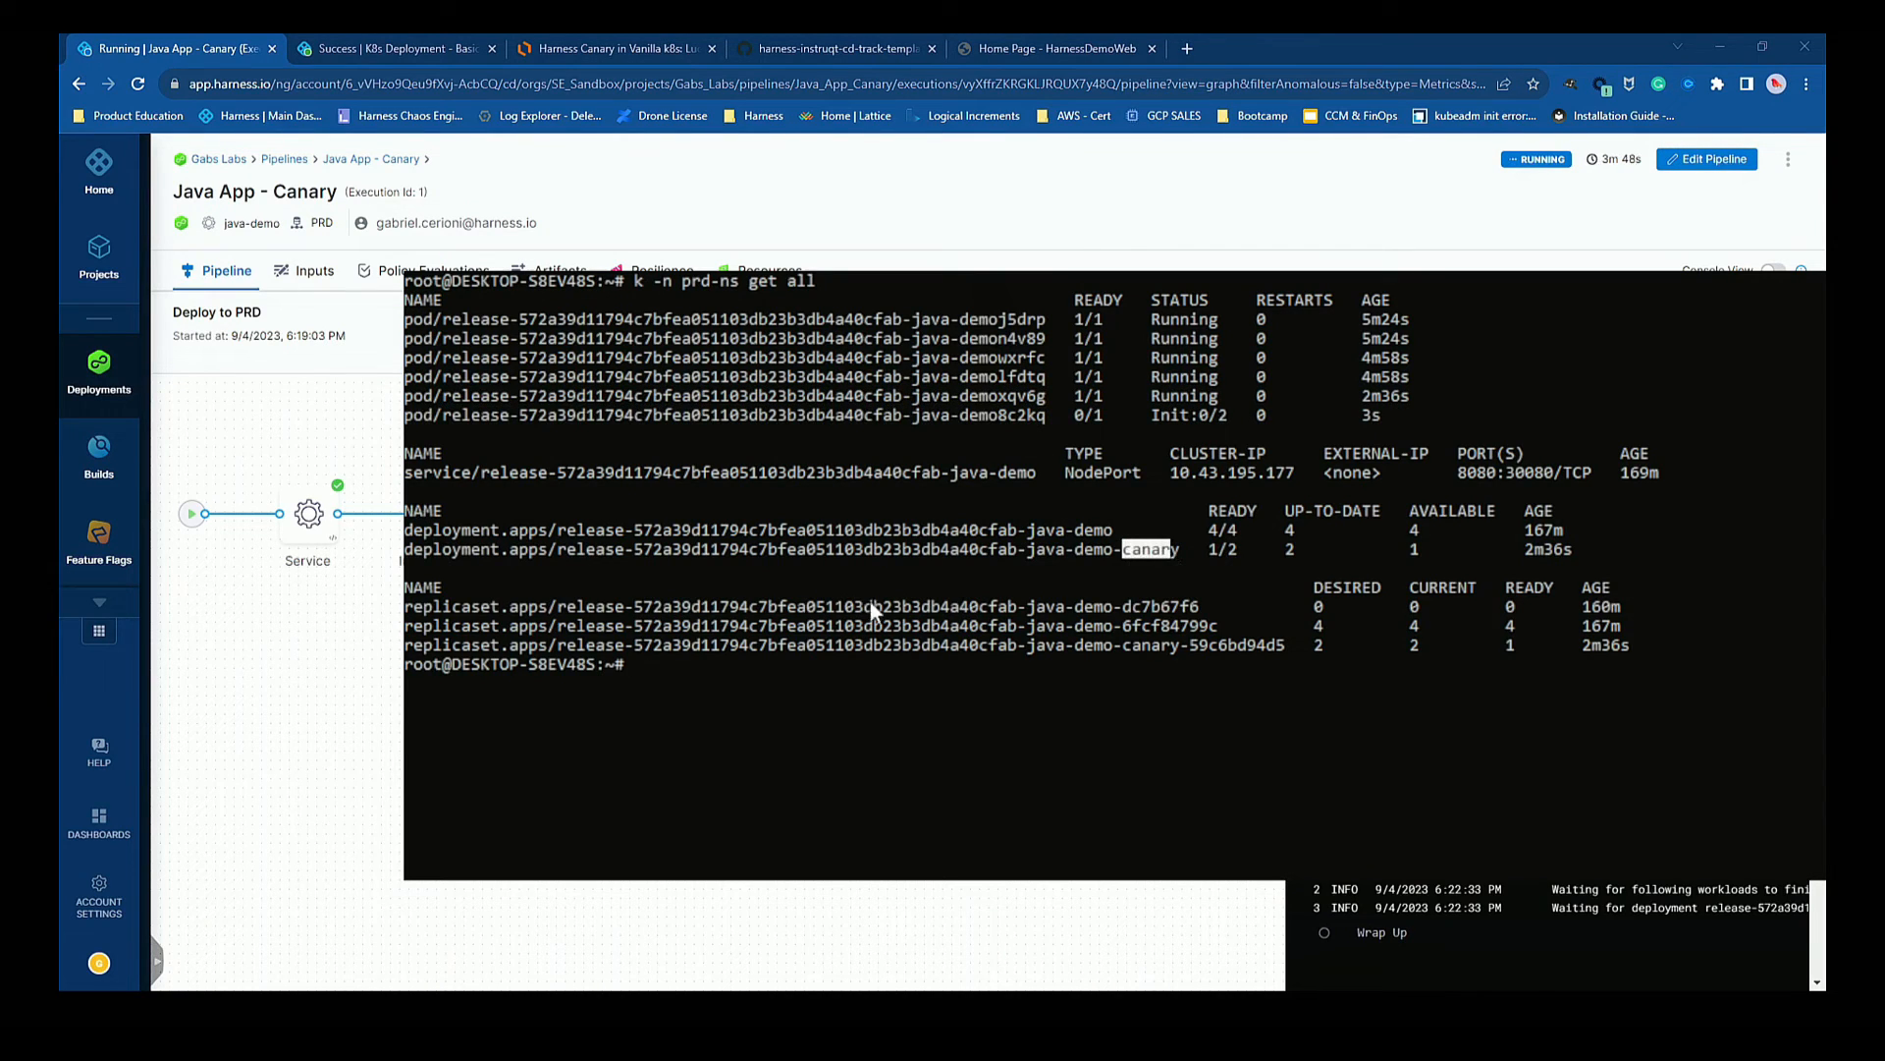
left_click_drag(1306, 645, 1444, 655)
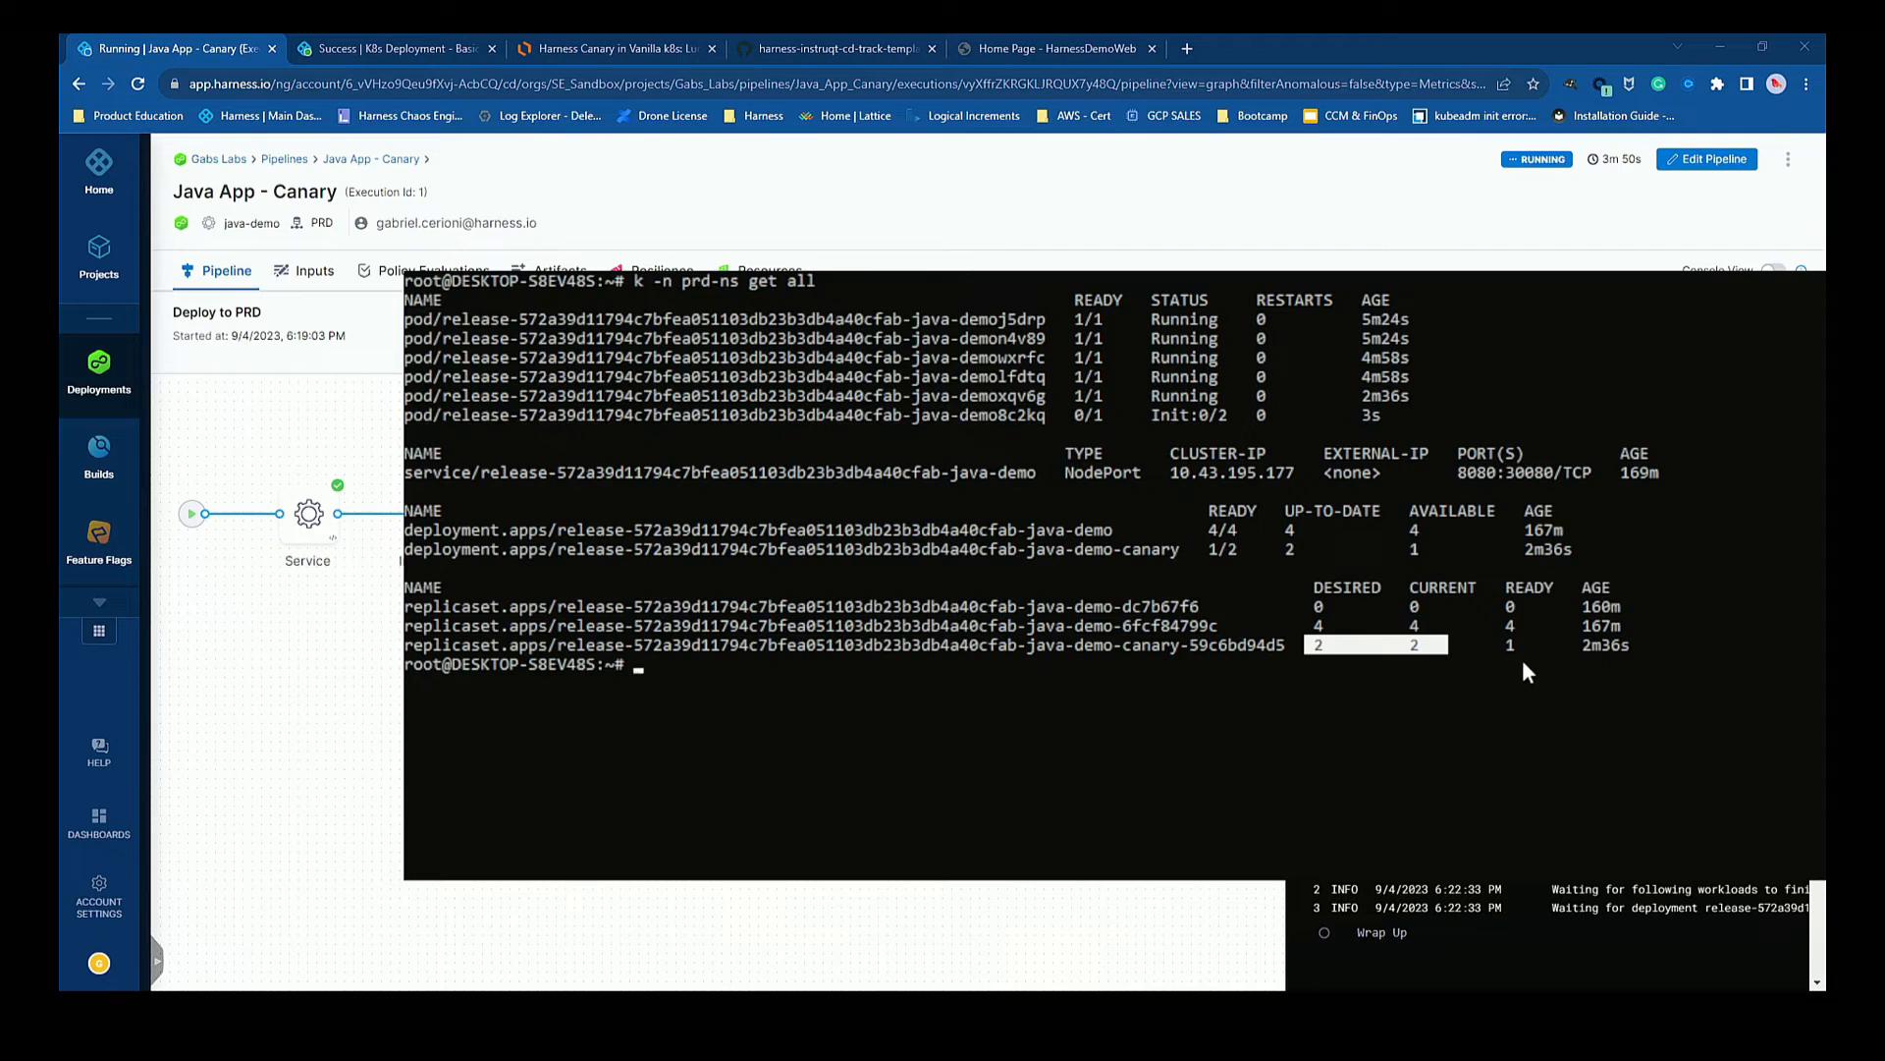
left_click(1503, 740)
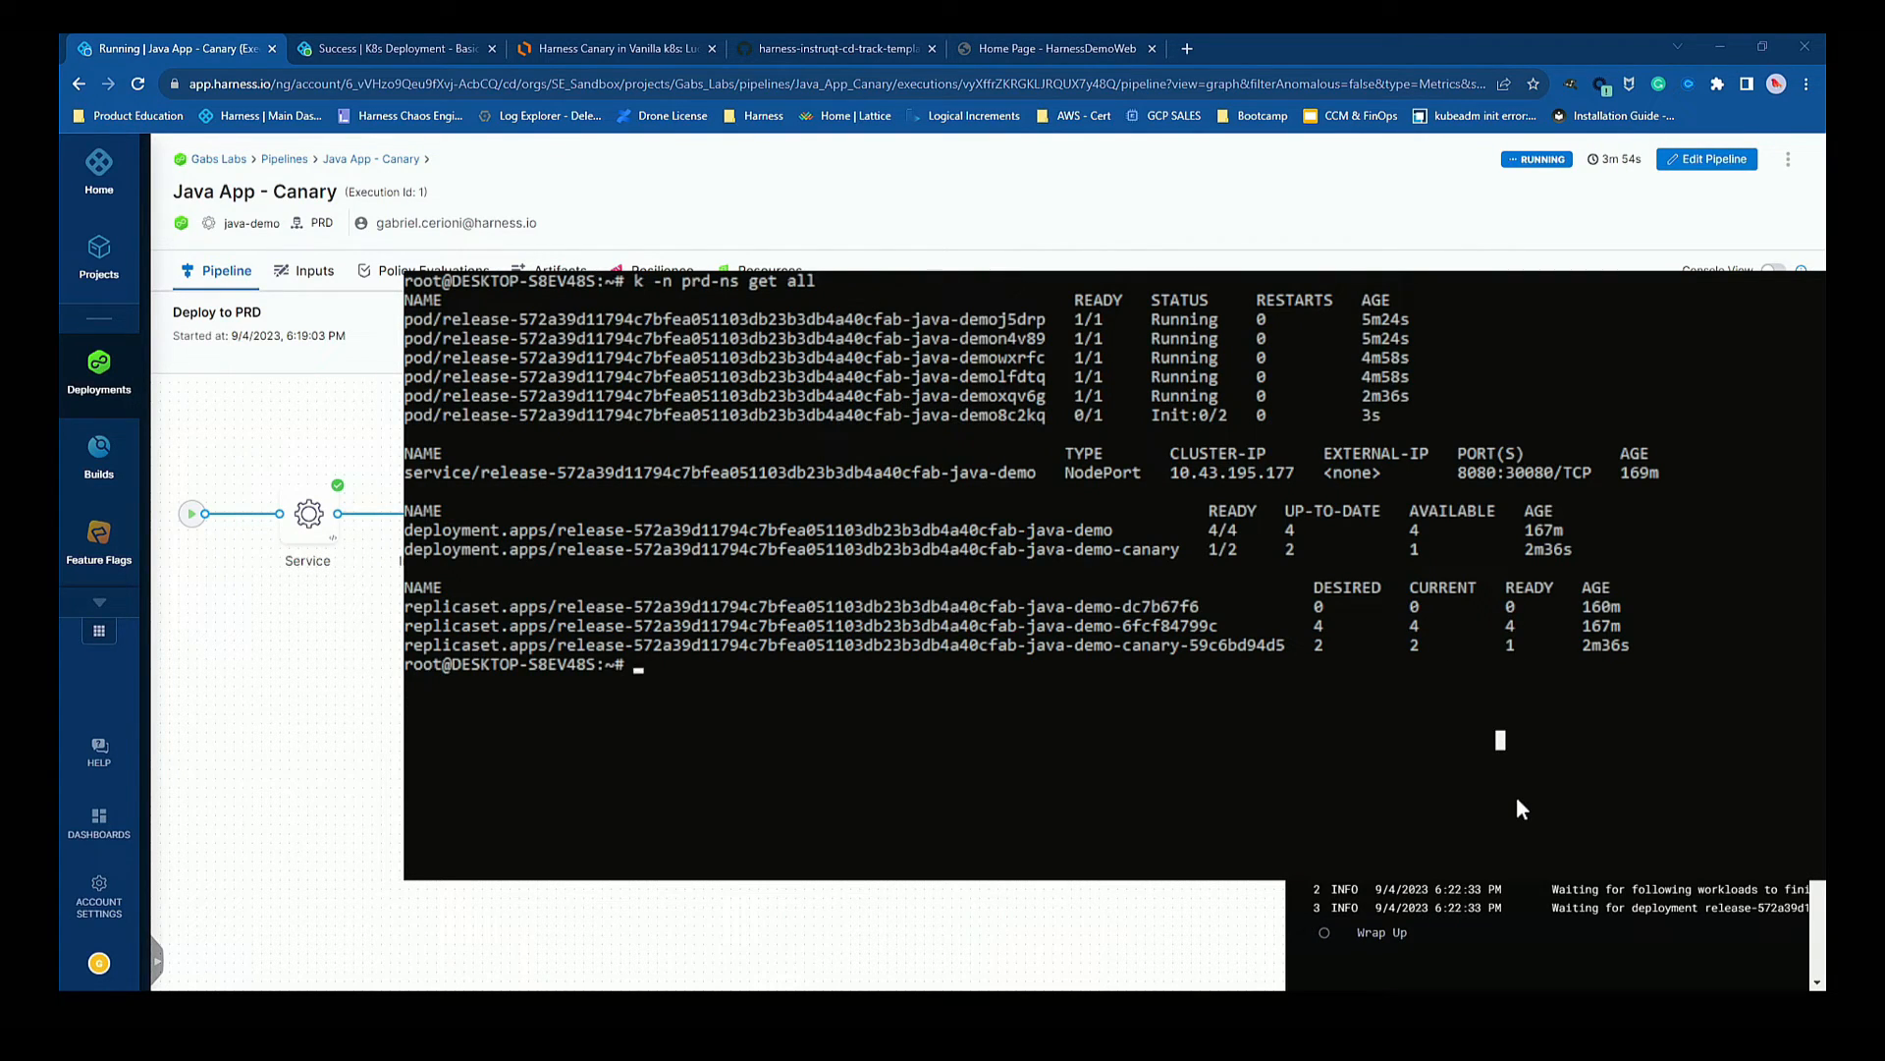
Clear the terminal and check the canary rollout with "k -n prd-ns rollout status deployment release-572a39d11794c7bfea051103db23b3db4a40cfab-java-demo-canary".
type("k -n pr")
key("ctrl+l")
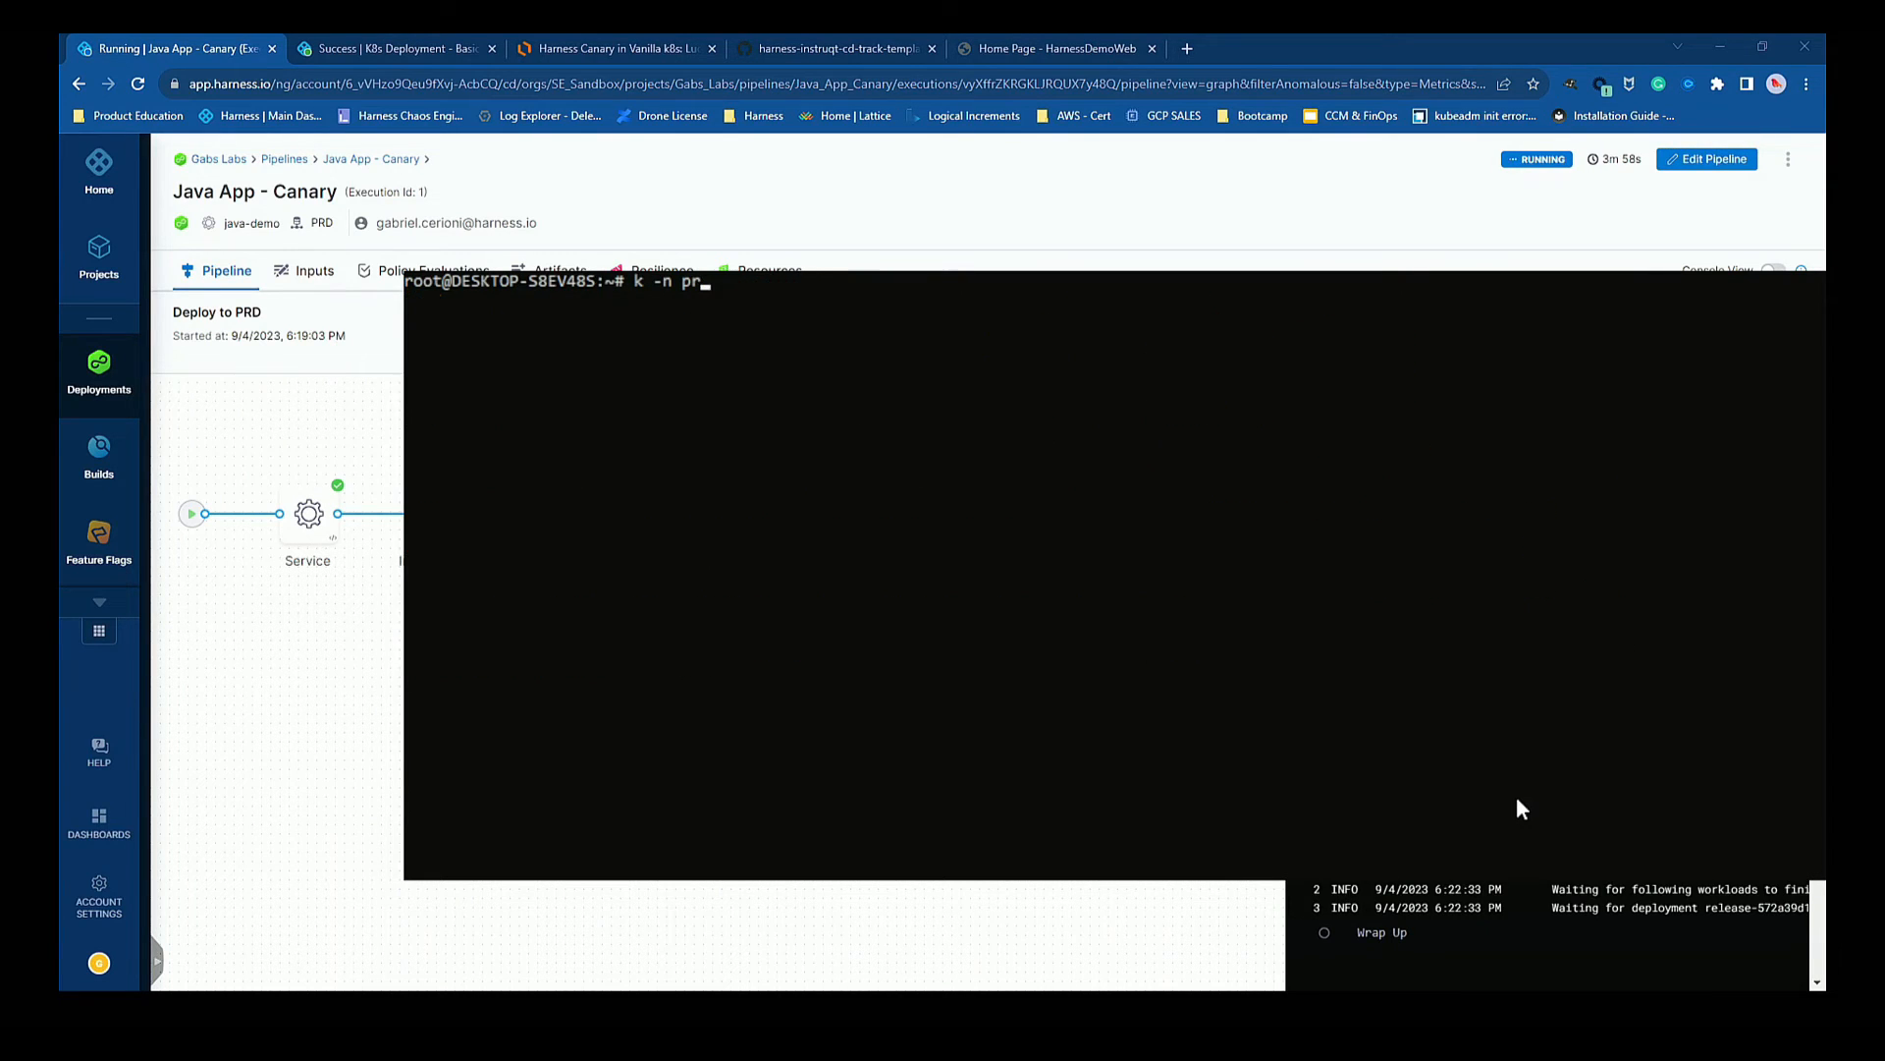
type("-n prd-ns ")
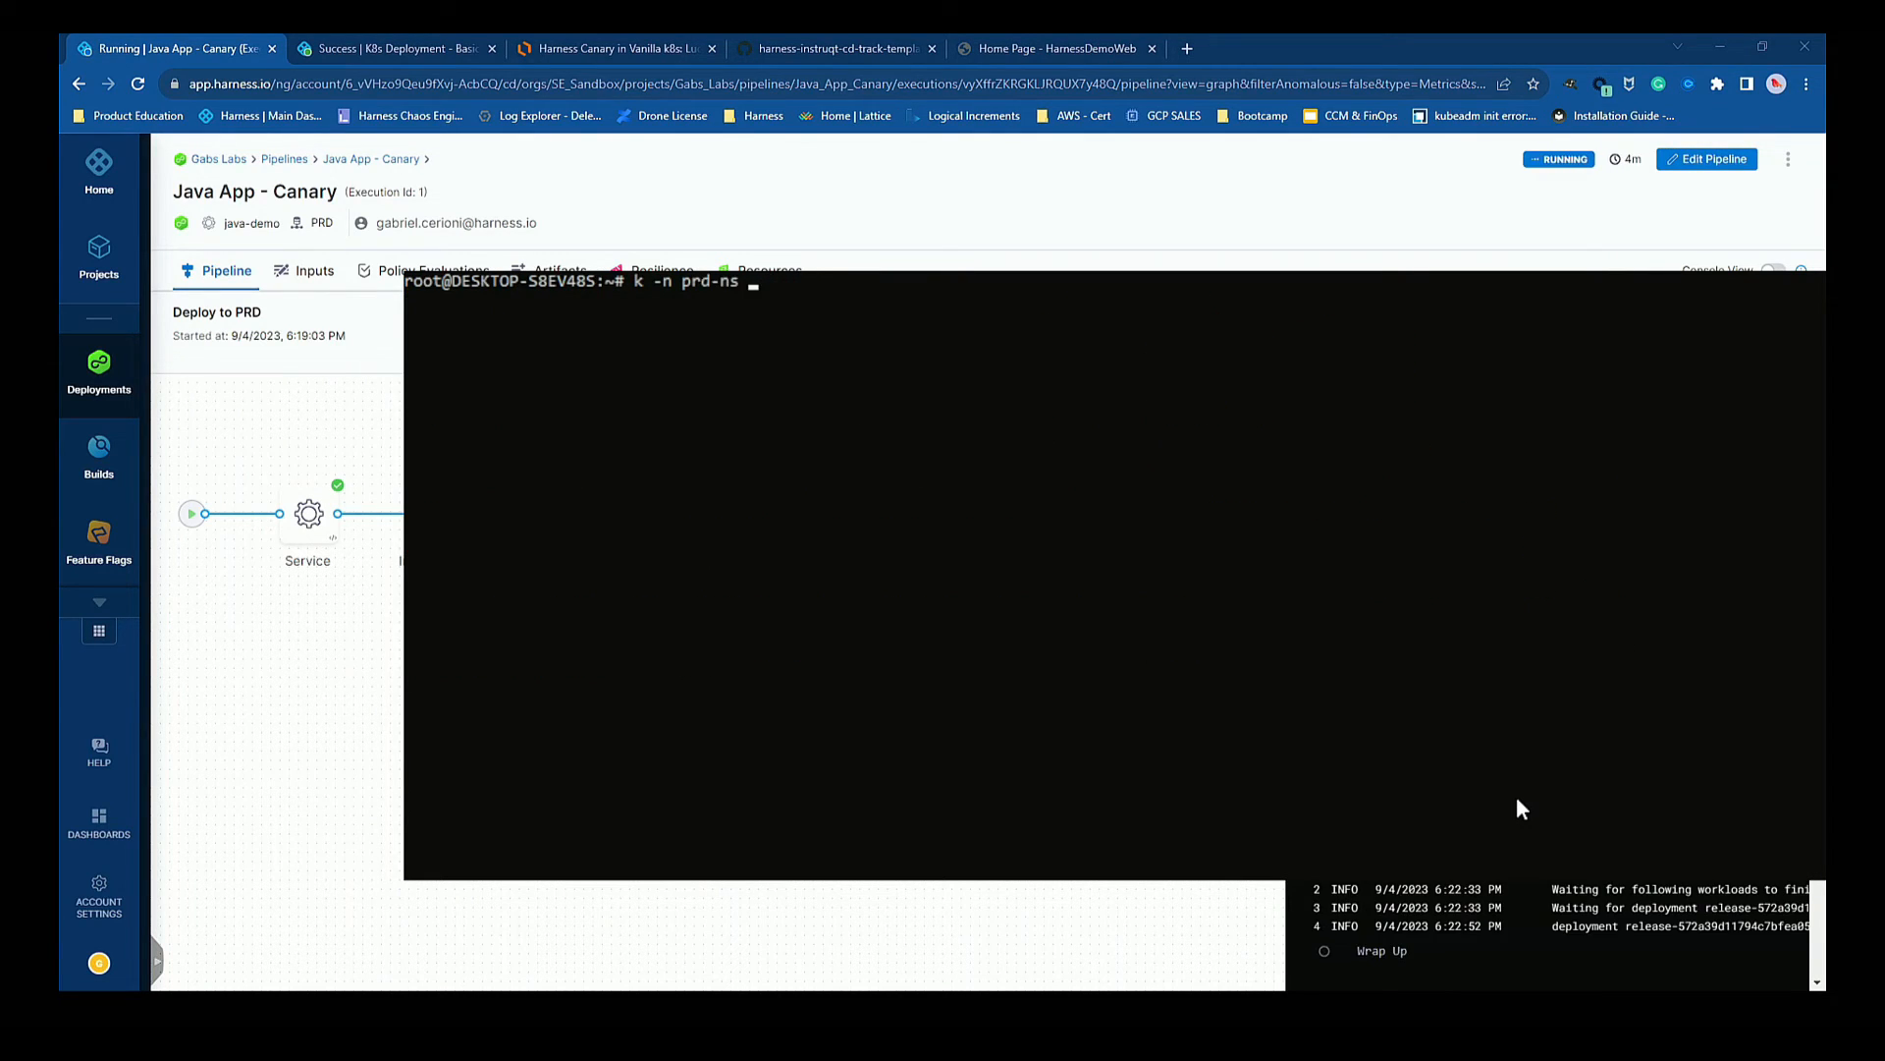
type("rollout stsa")
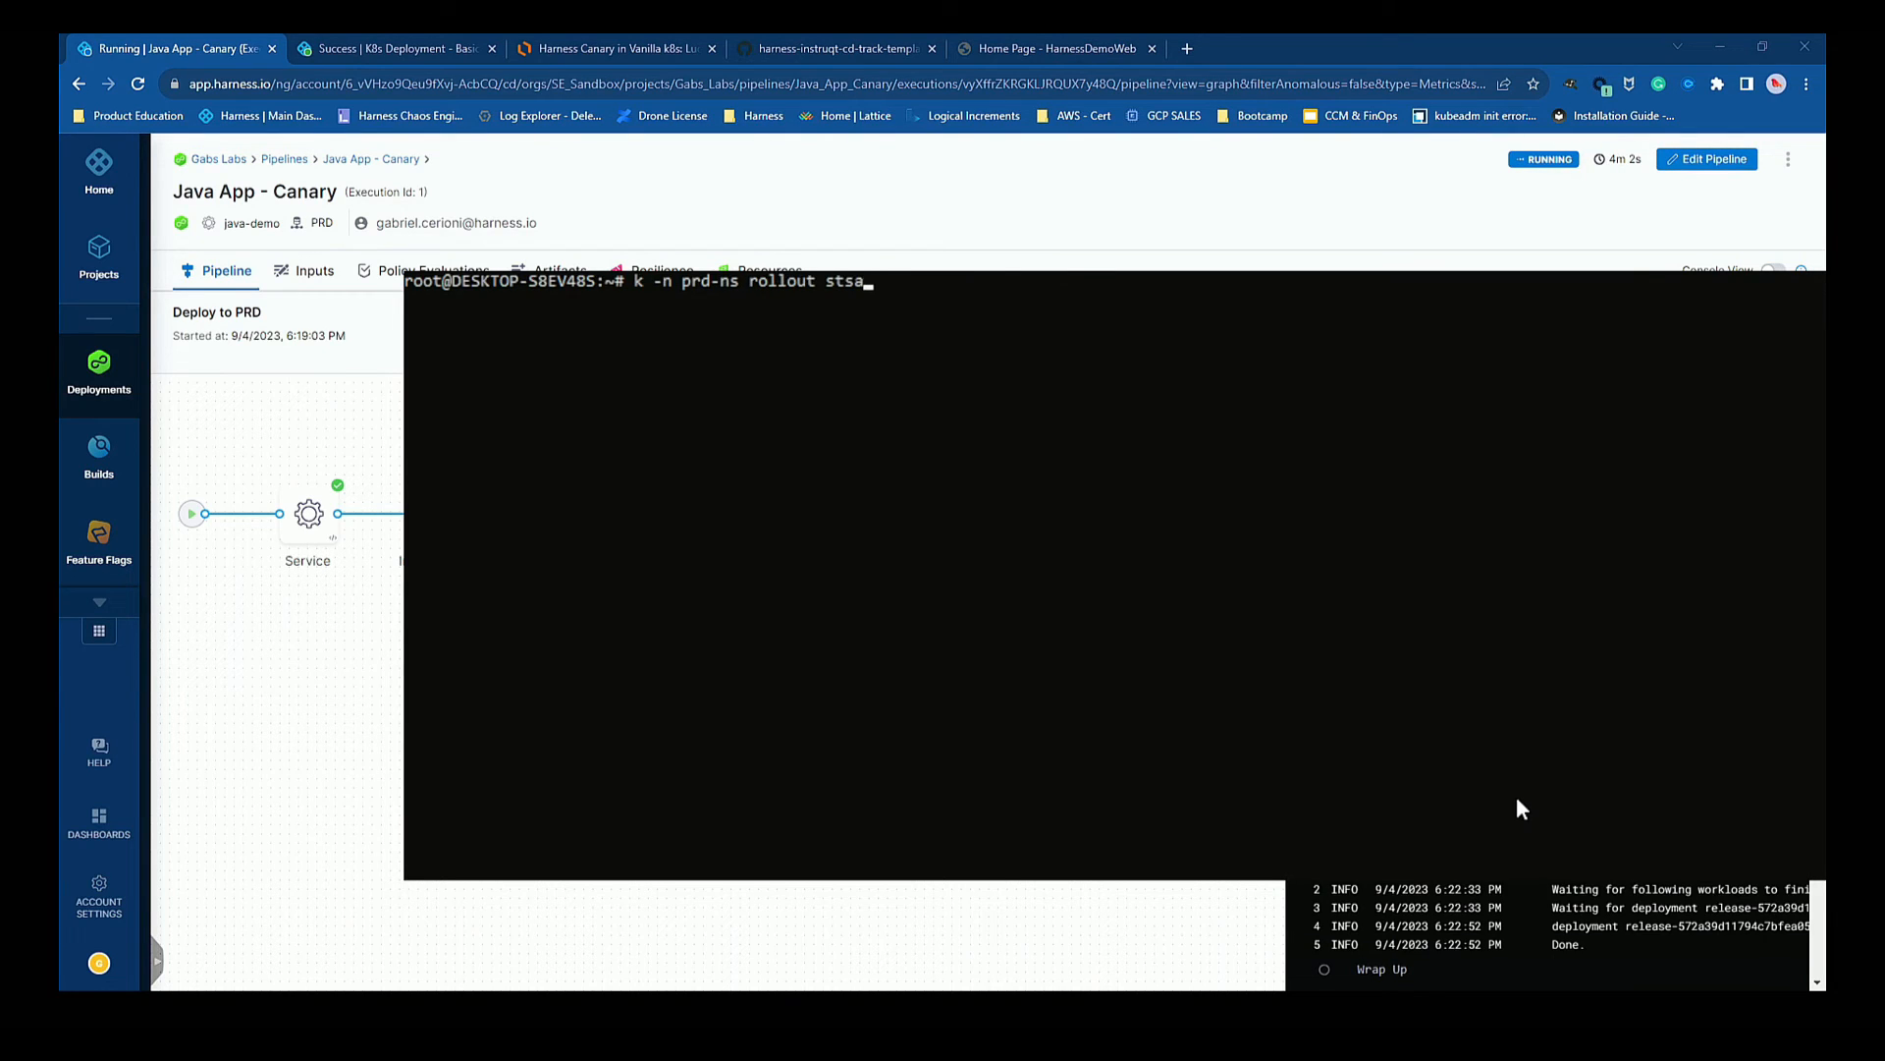
key("BackSpace")
key("BackSpace")
type("atus deployment d")
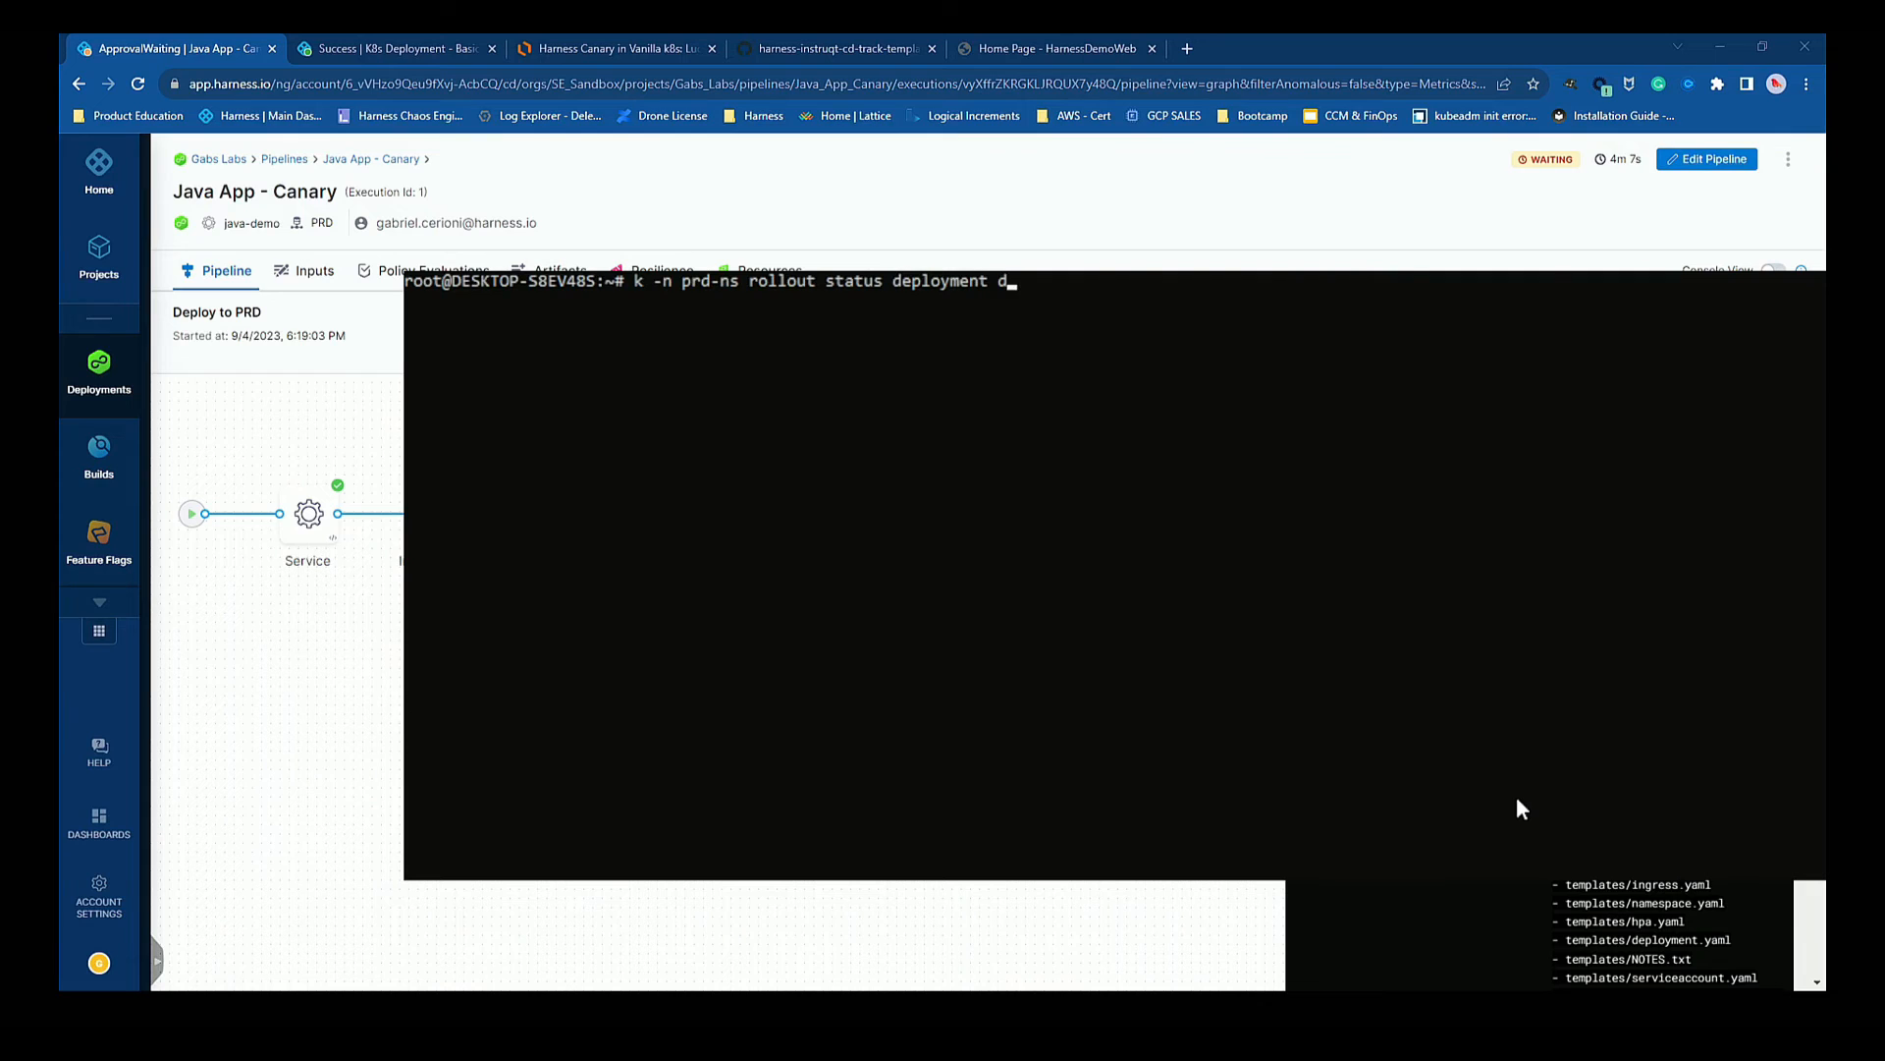
key("Up")
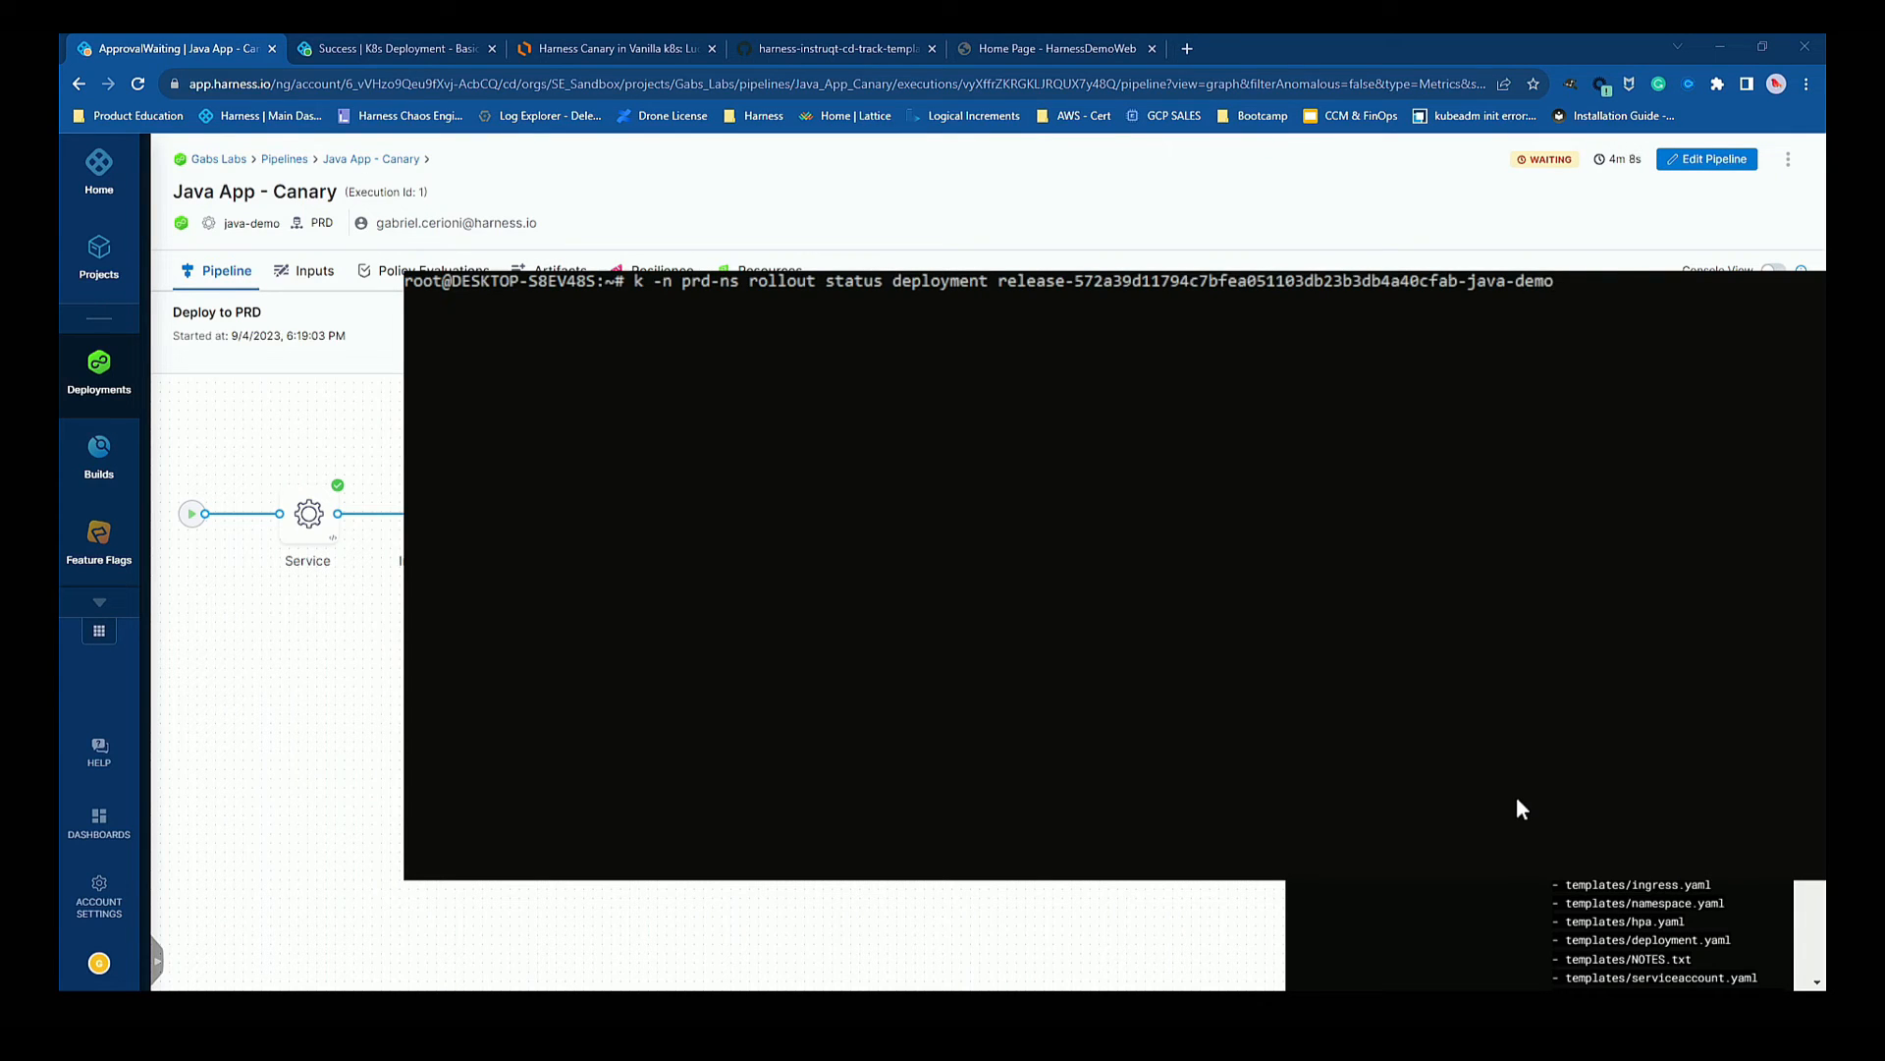
type("-canary")
key("Return")
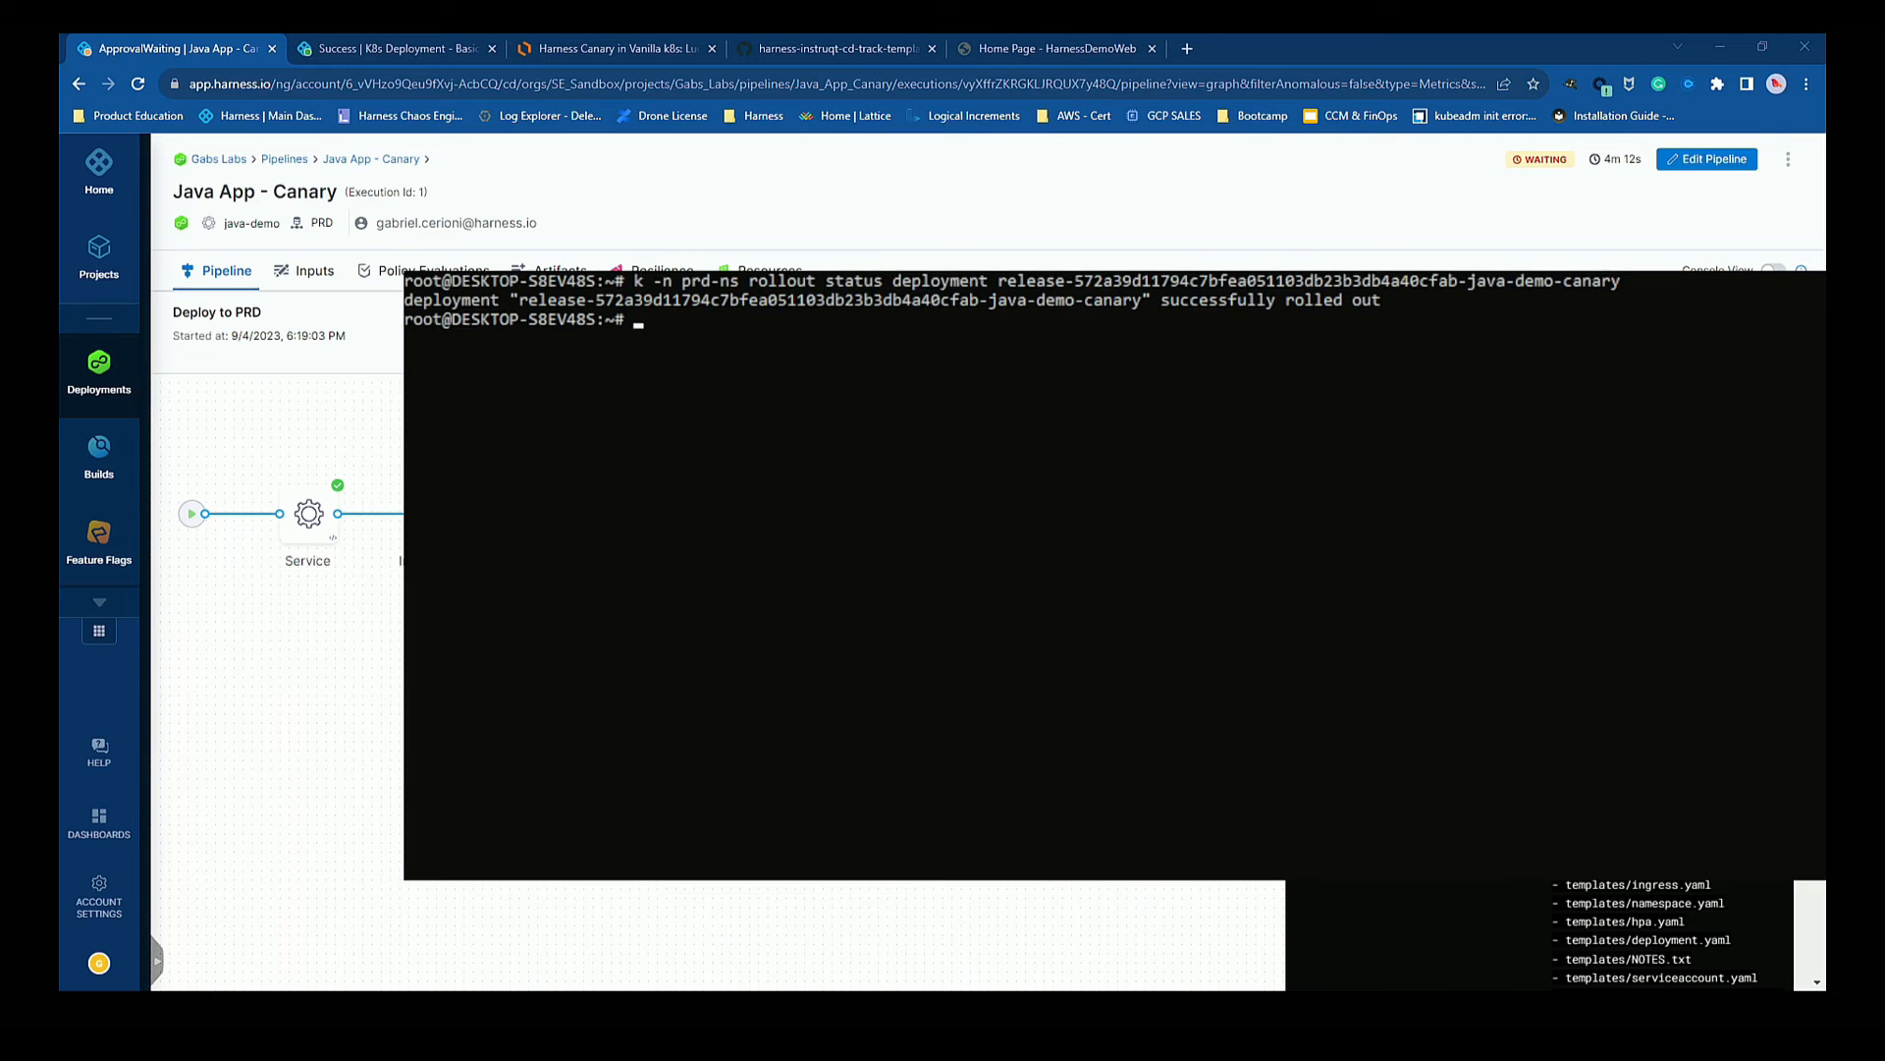
Check the pipeline's progress in the browser, then return to the terminal and list the resources again with "k -n prd-ns get all".
key("alt+Tab")
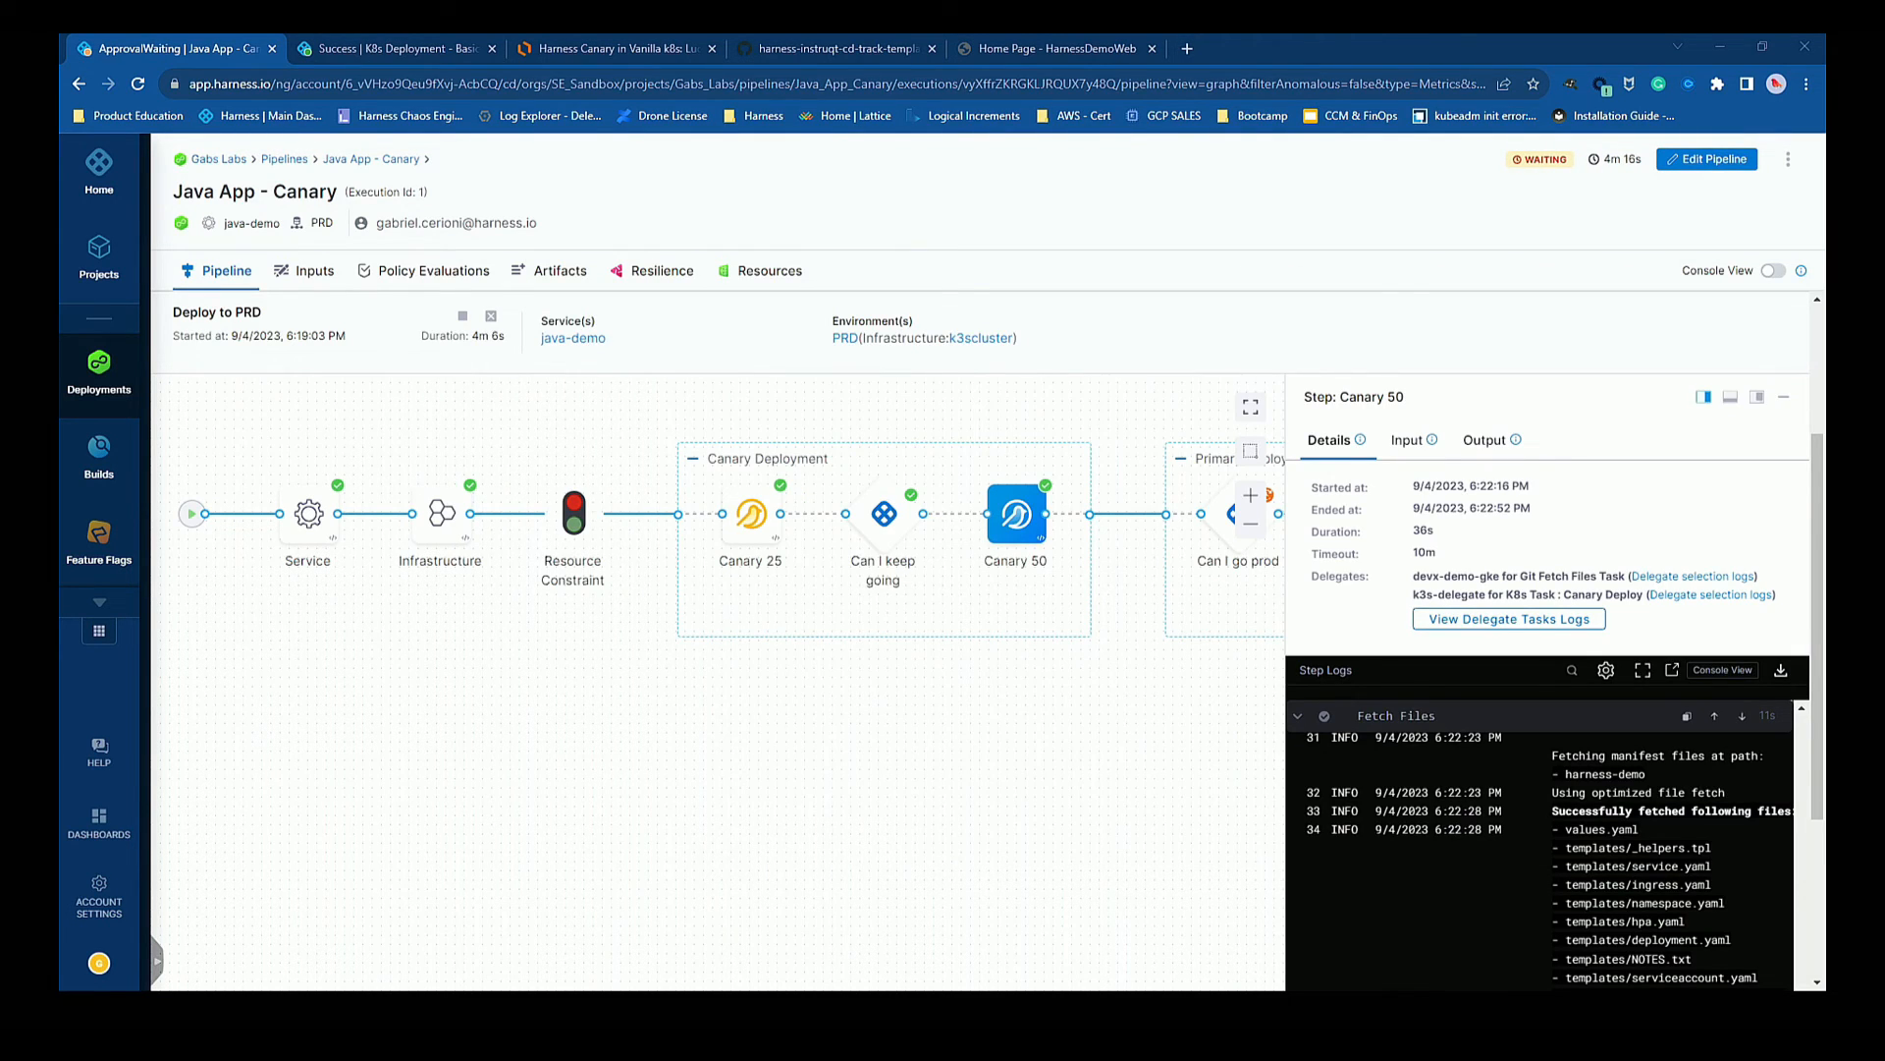
key("alt+Tab")
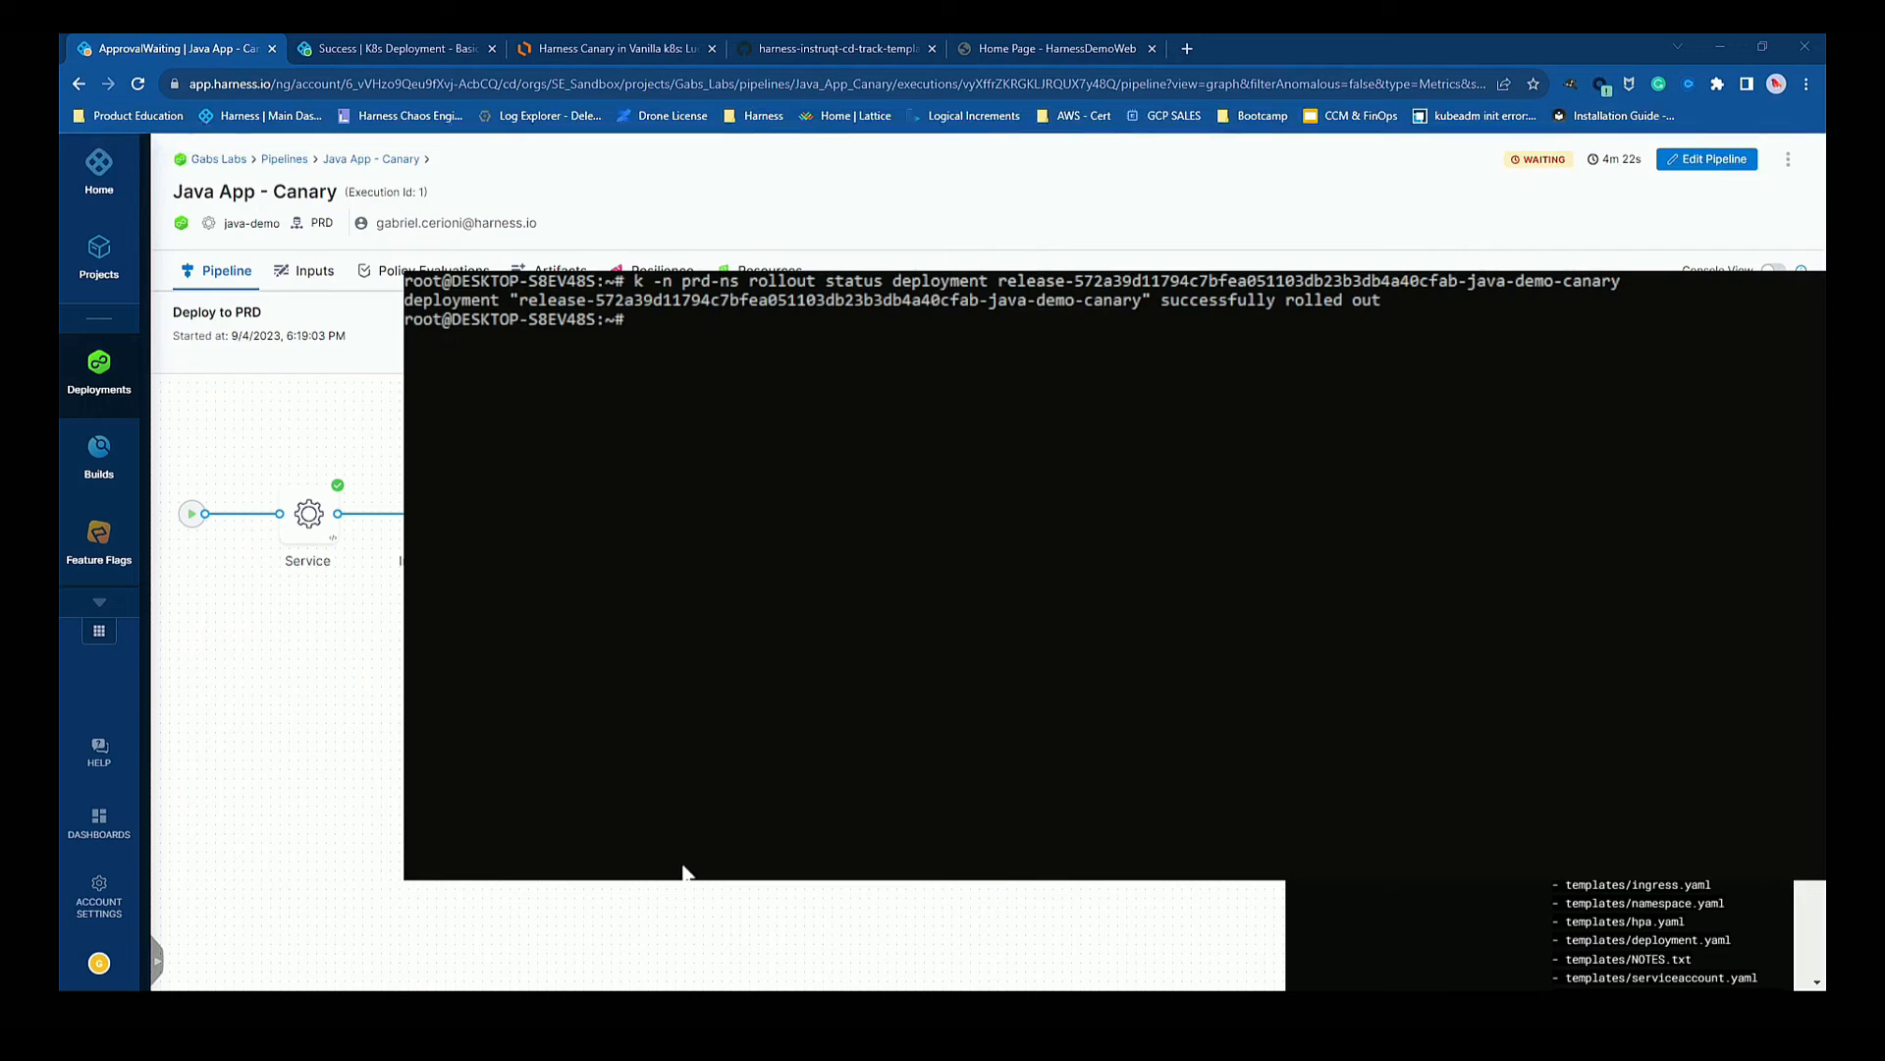
key("ctrl+r")
type("g")
key("Return")
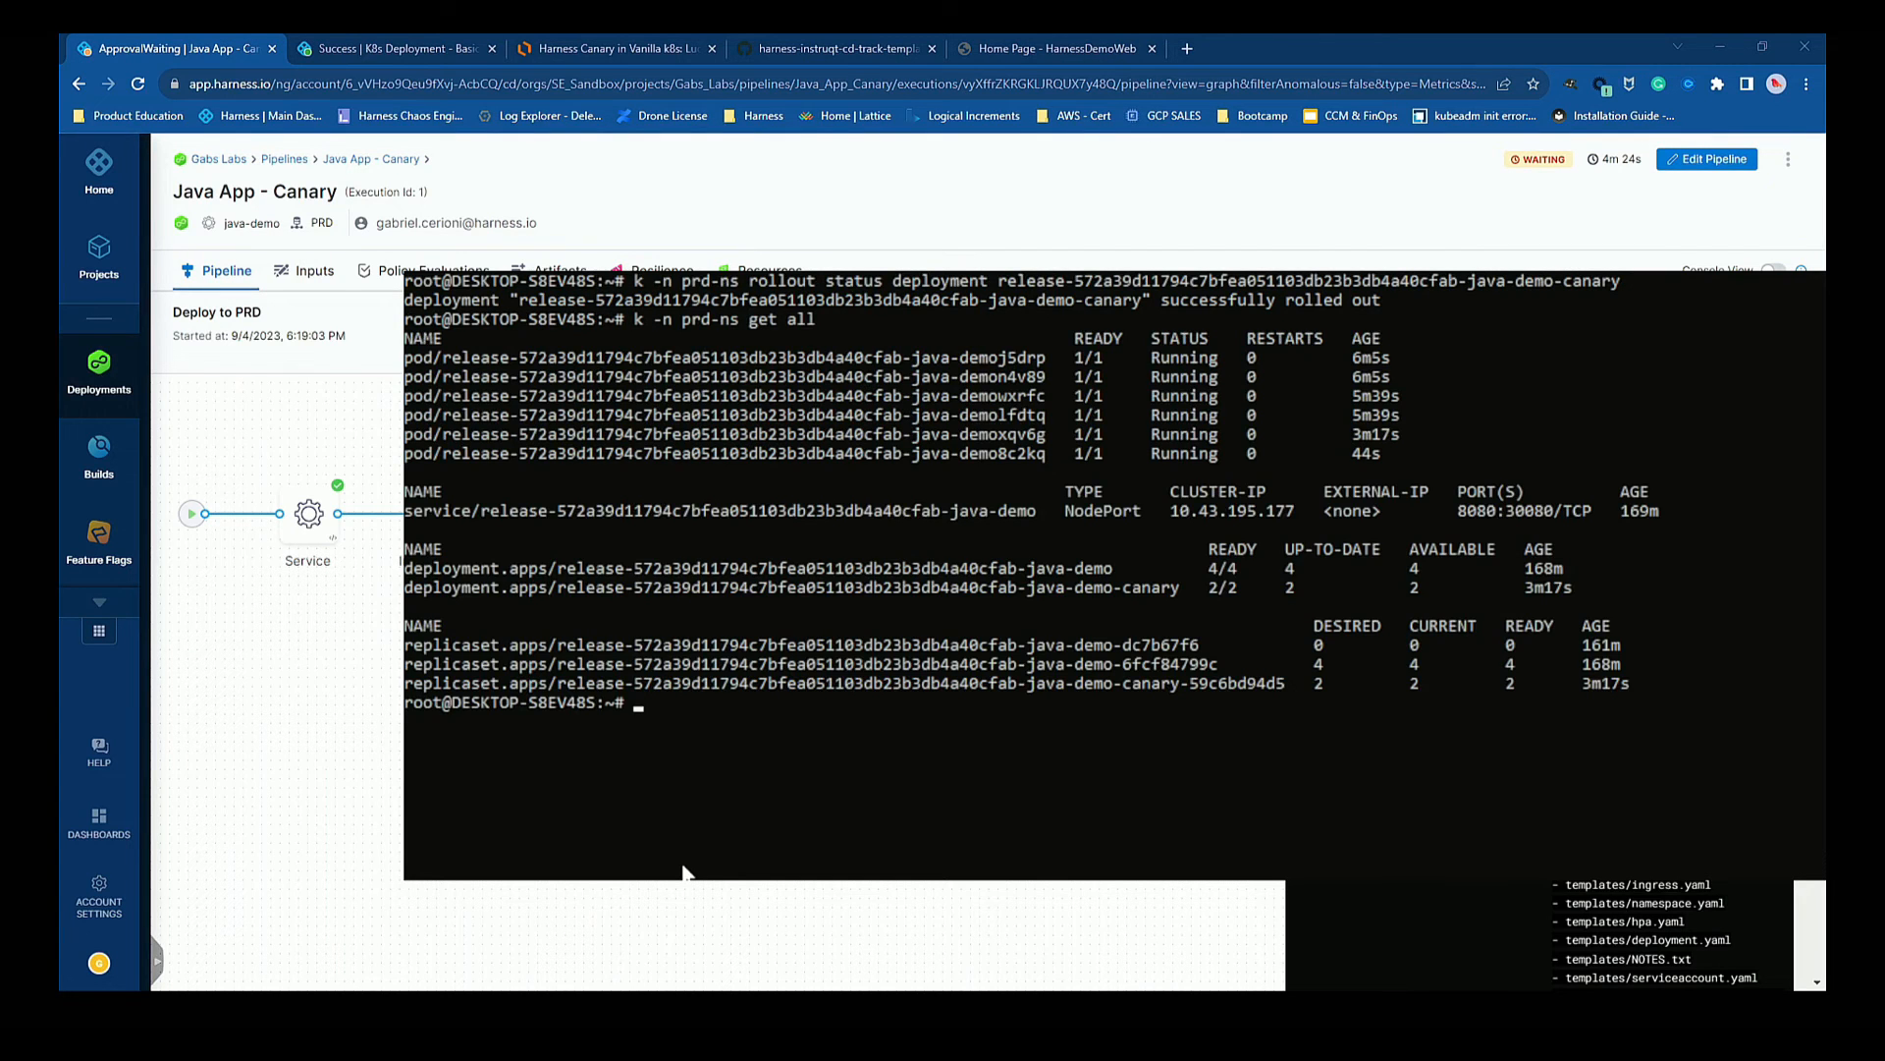
Compare the four primary java-demo pods with the two newer canary pods in the listing, highlighting each group.
left_click_drag(1030, 455, 444, 432)
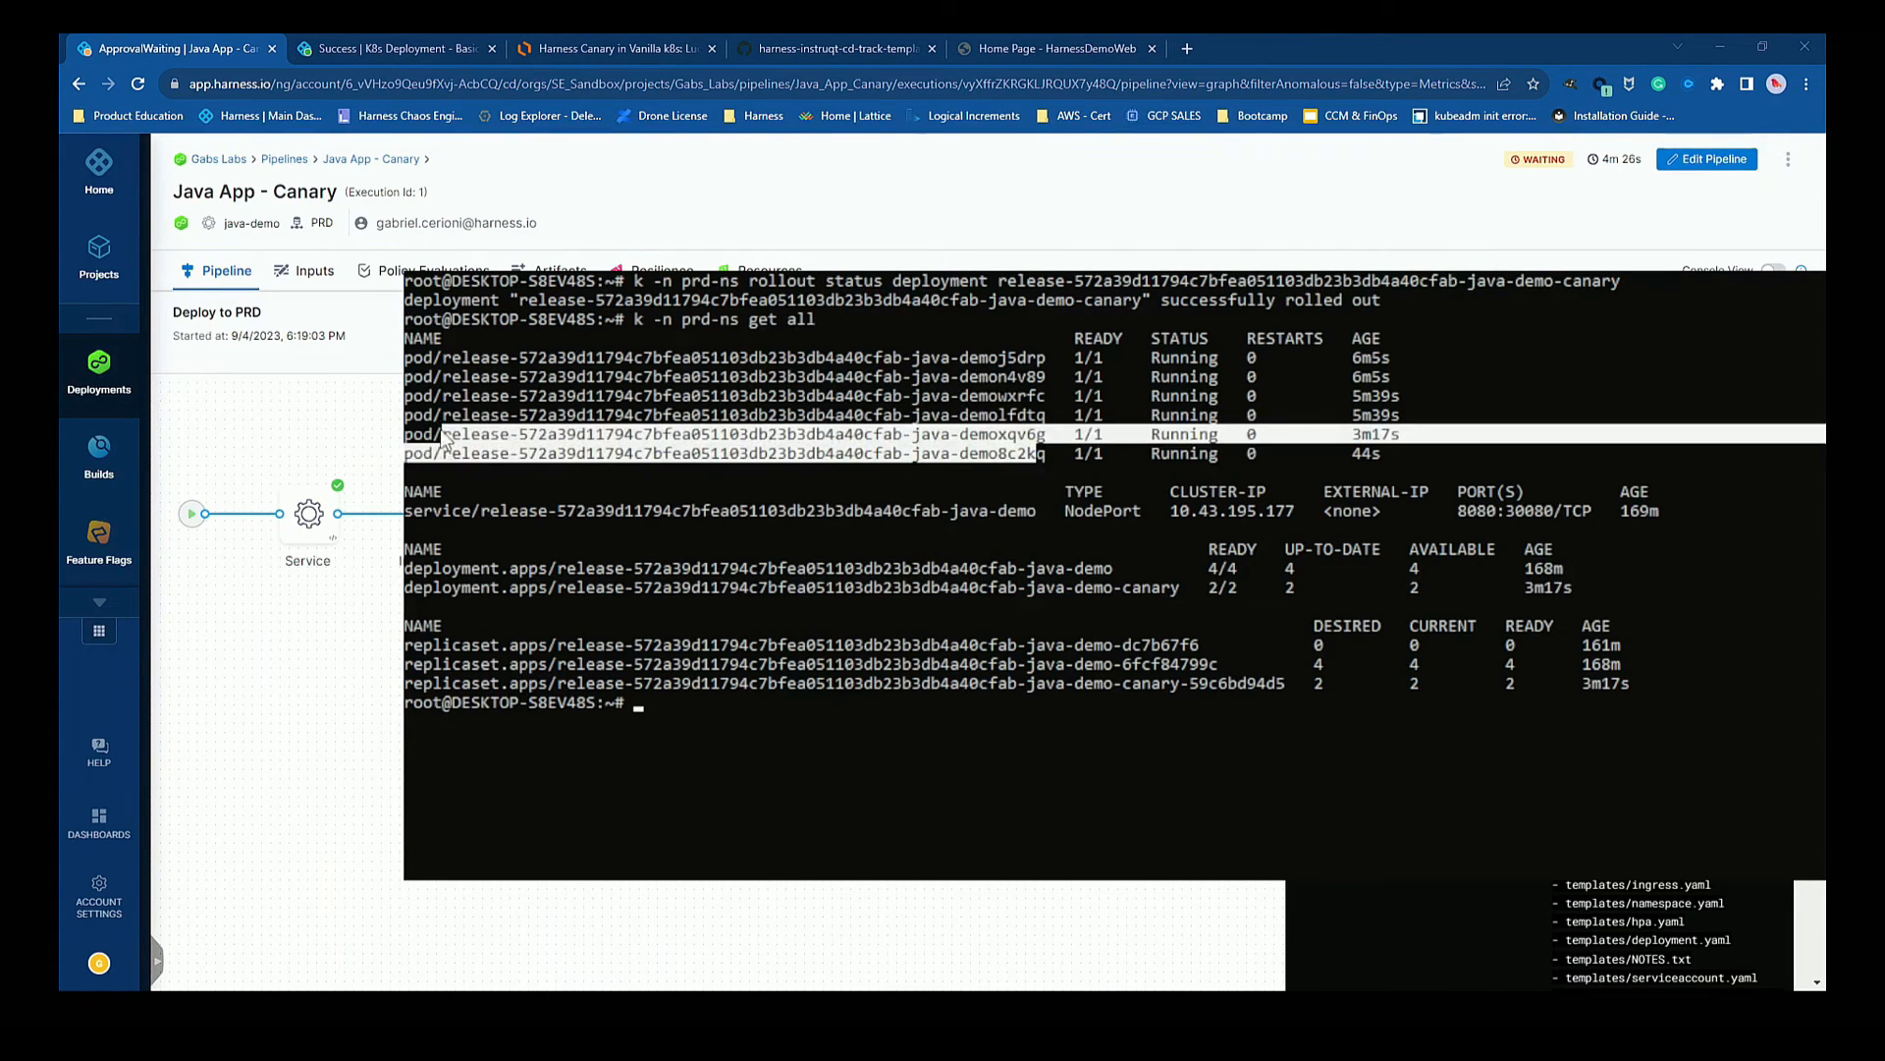
left_click(483, 414)
double_click(482, 412)
double_click(458, 395)
double_click(468, 377)
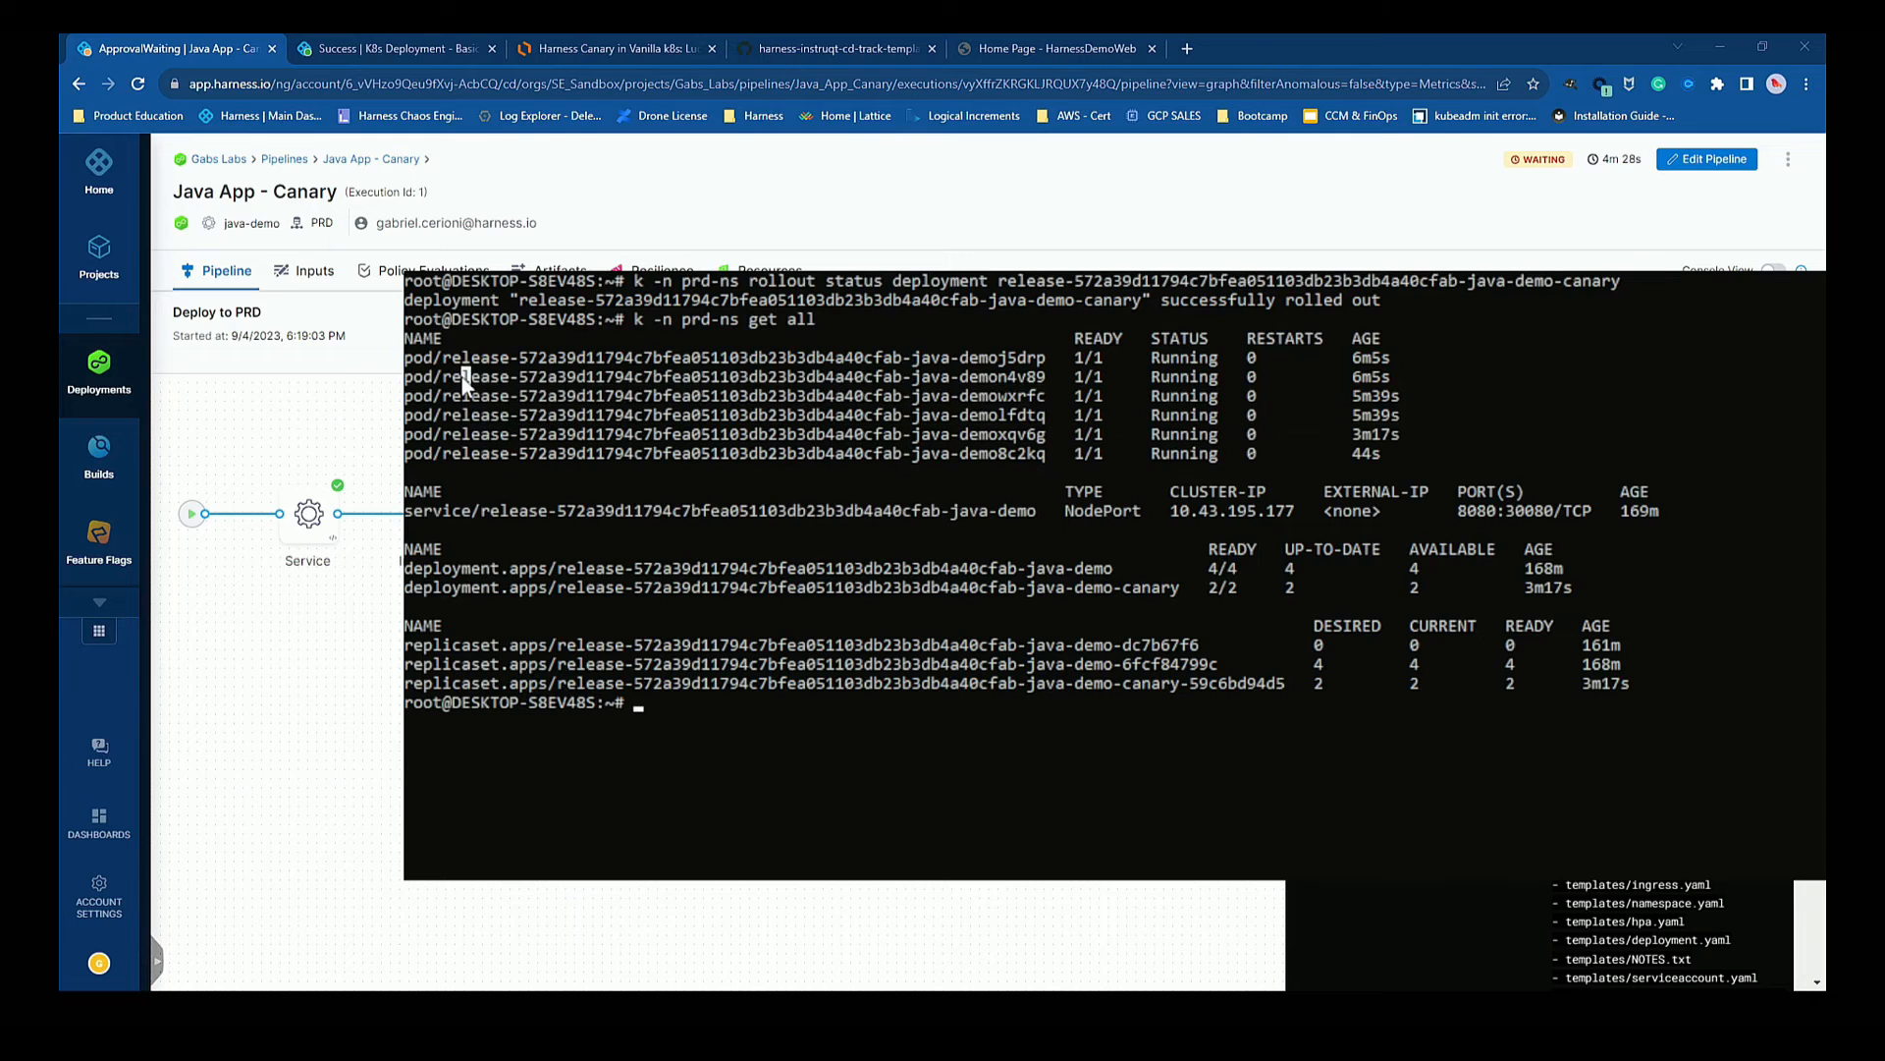
left_click(476, 361)
left_click_drag(1394, 413, 411, 365)
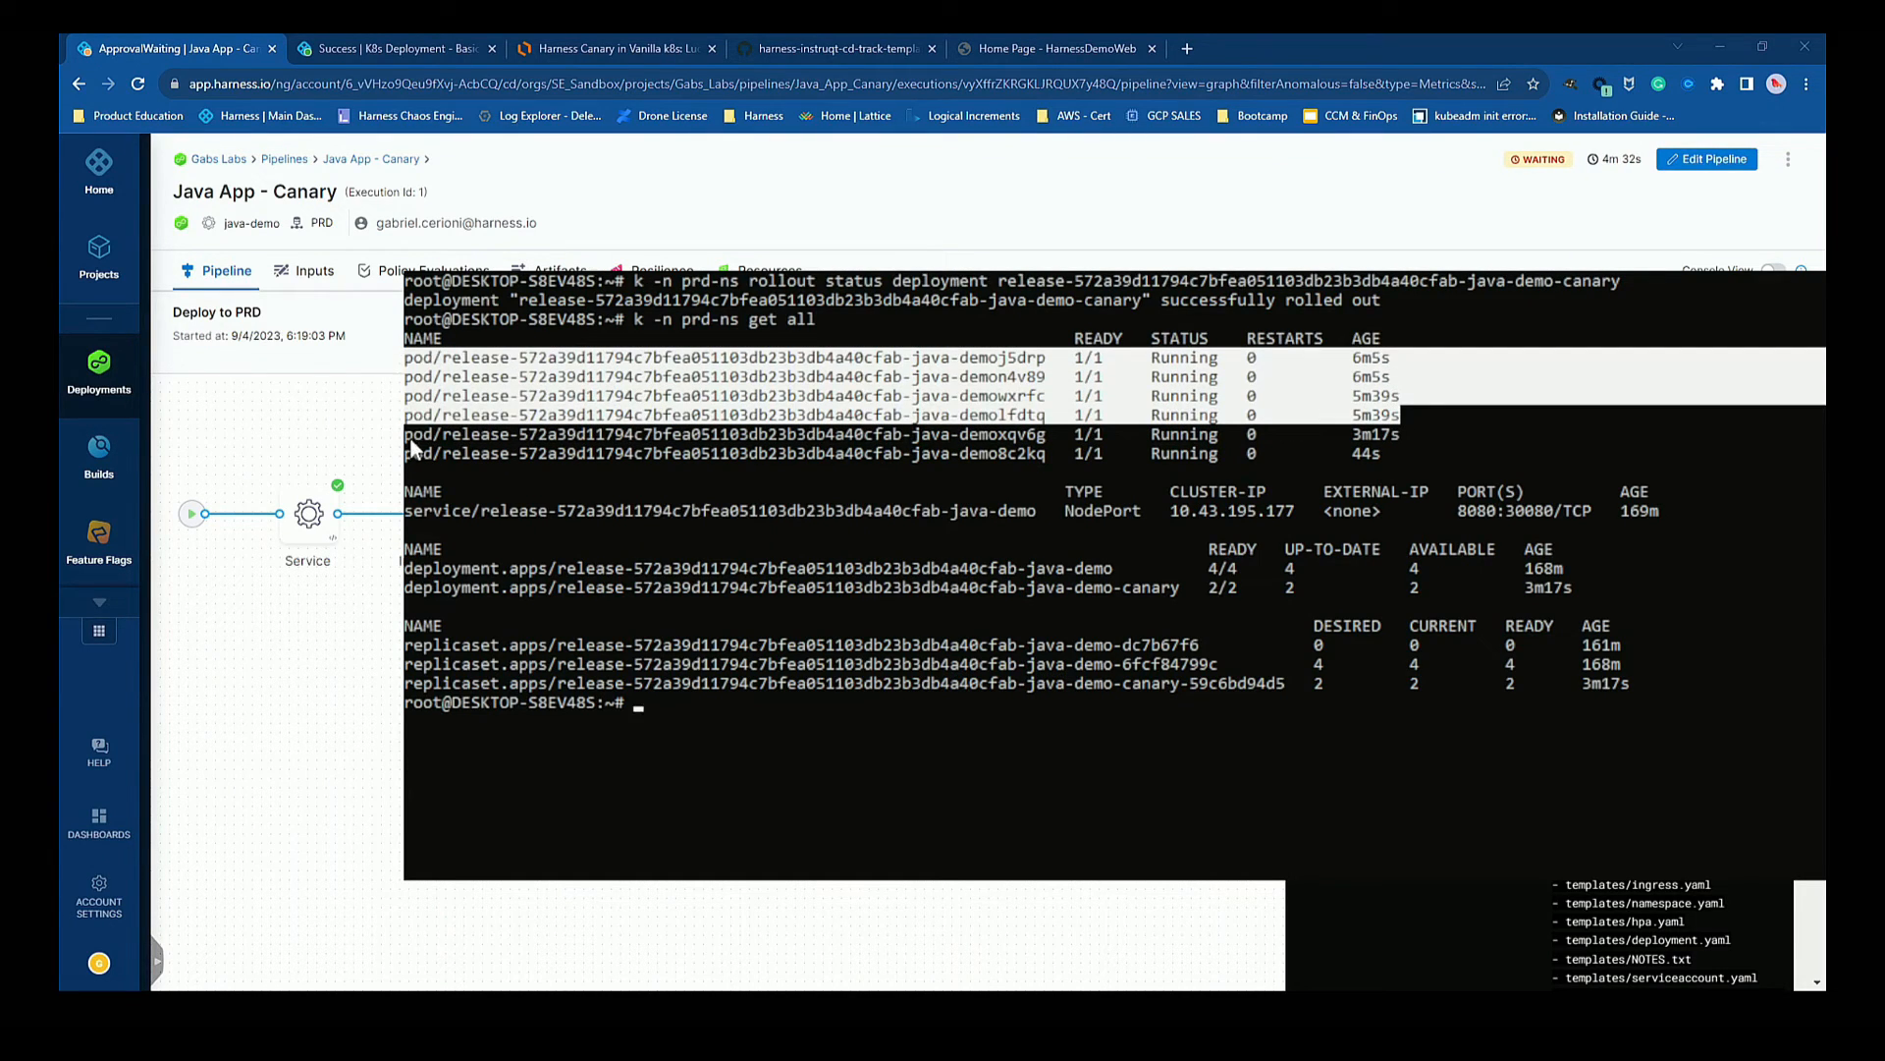
left_click_drag(408, 434, 1373, 469)
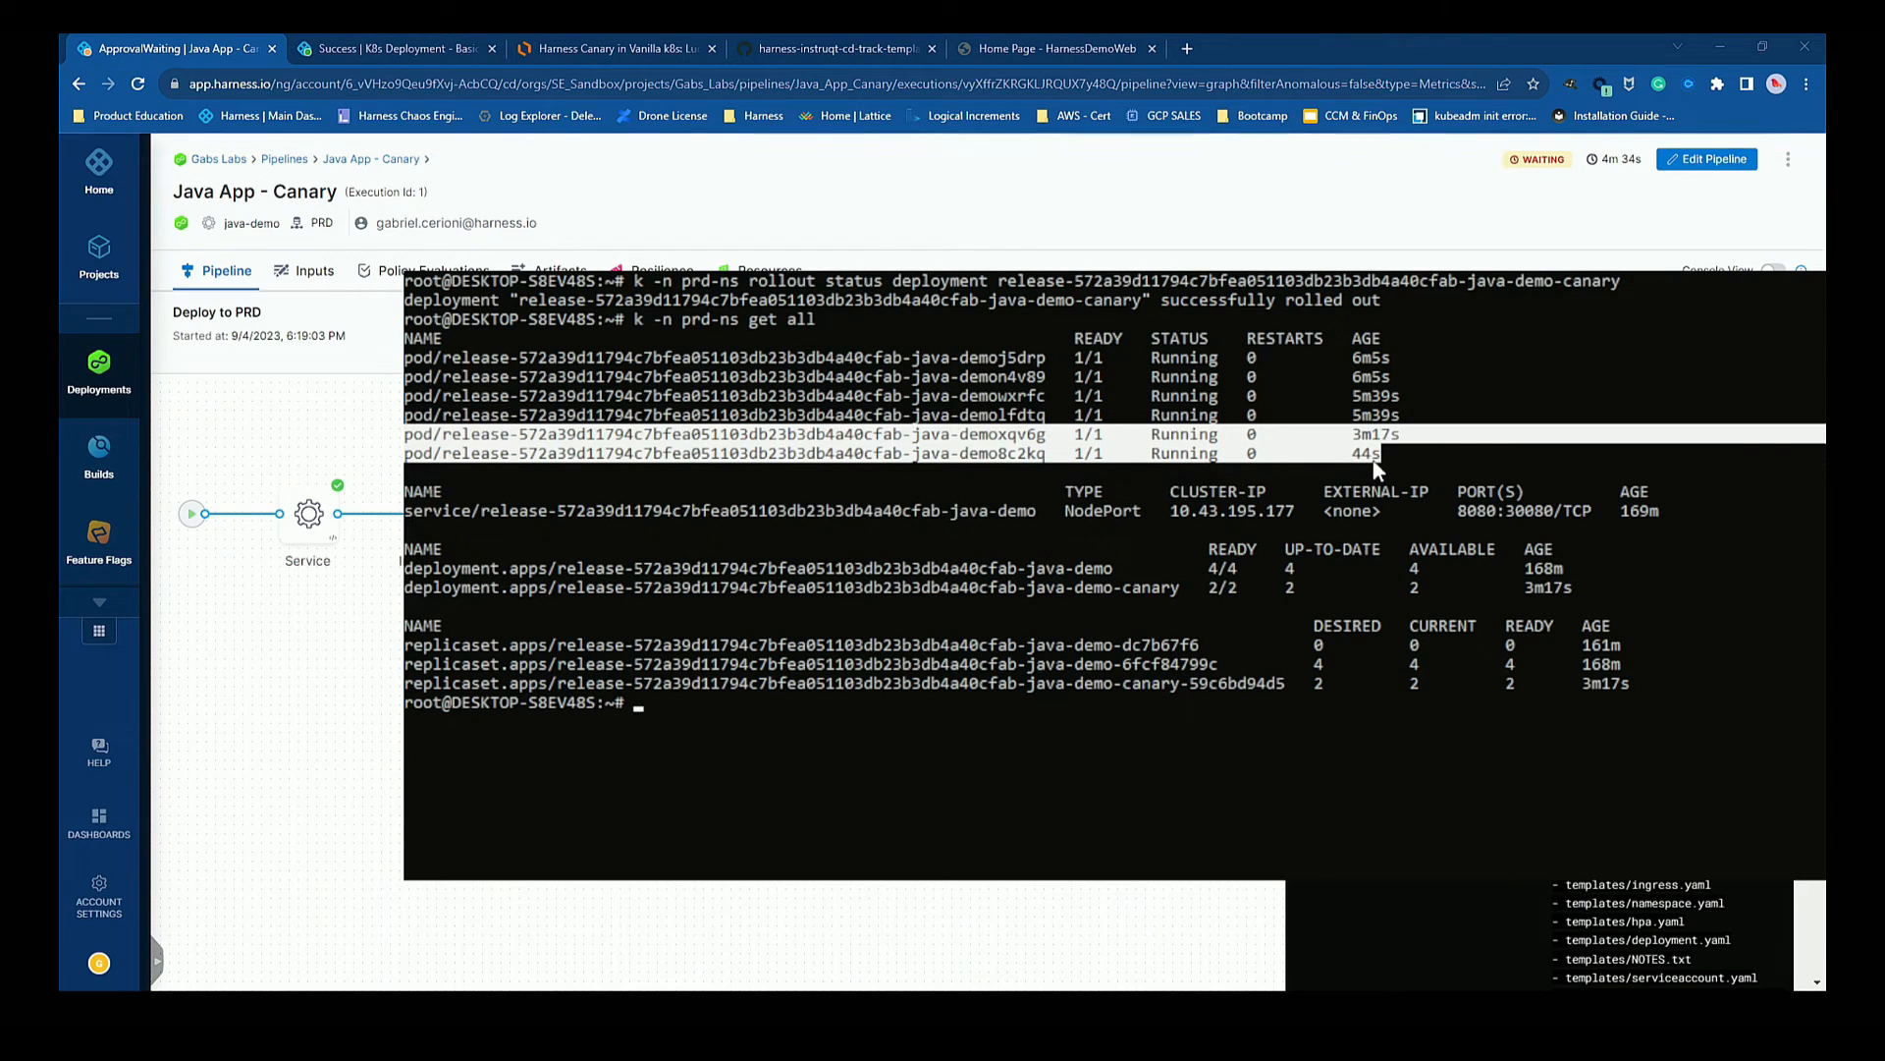
Return to the pipeline graph, then reload the demo app page at 172.17.175.25:30080 and check its displayed version.
left_click(1759, 259)
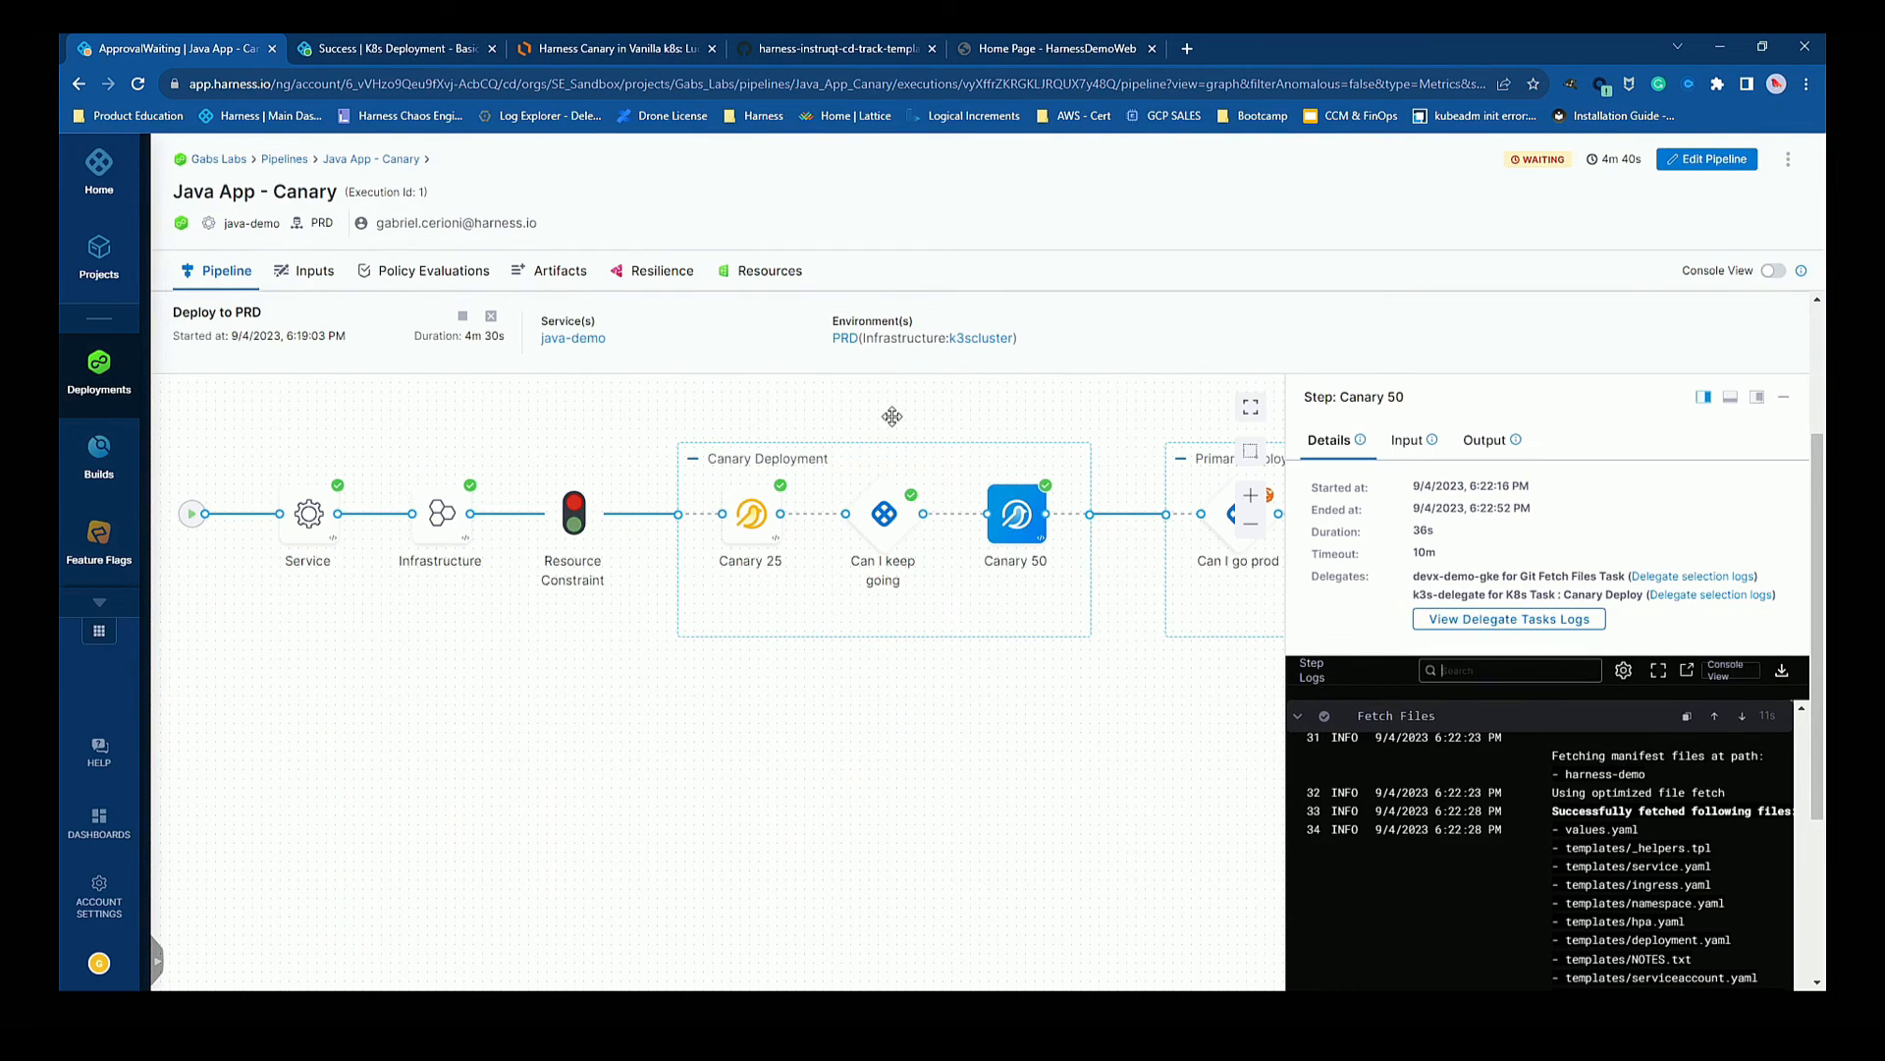
left_click_drag(1077, 762, 745, 754)
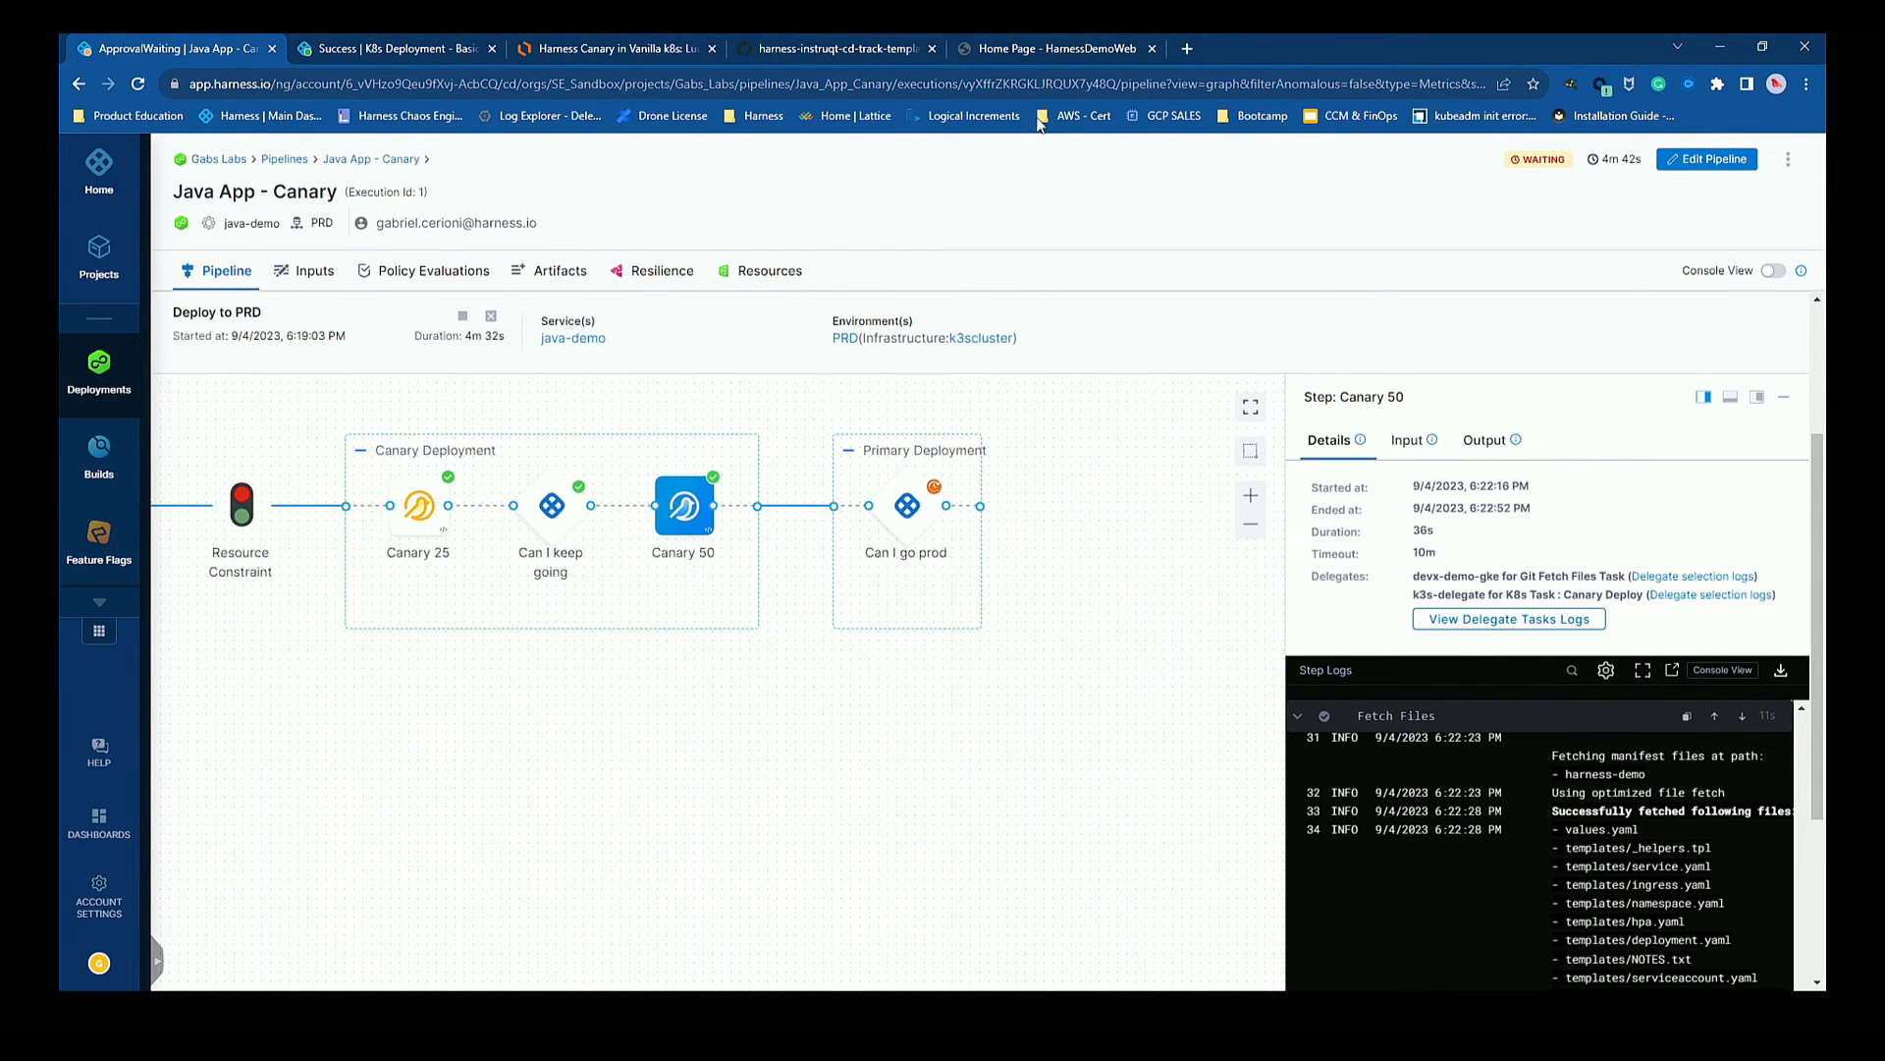
left_click(1040, 46)
left_click(1030, 83)
key("Return")
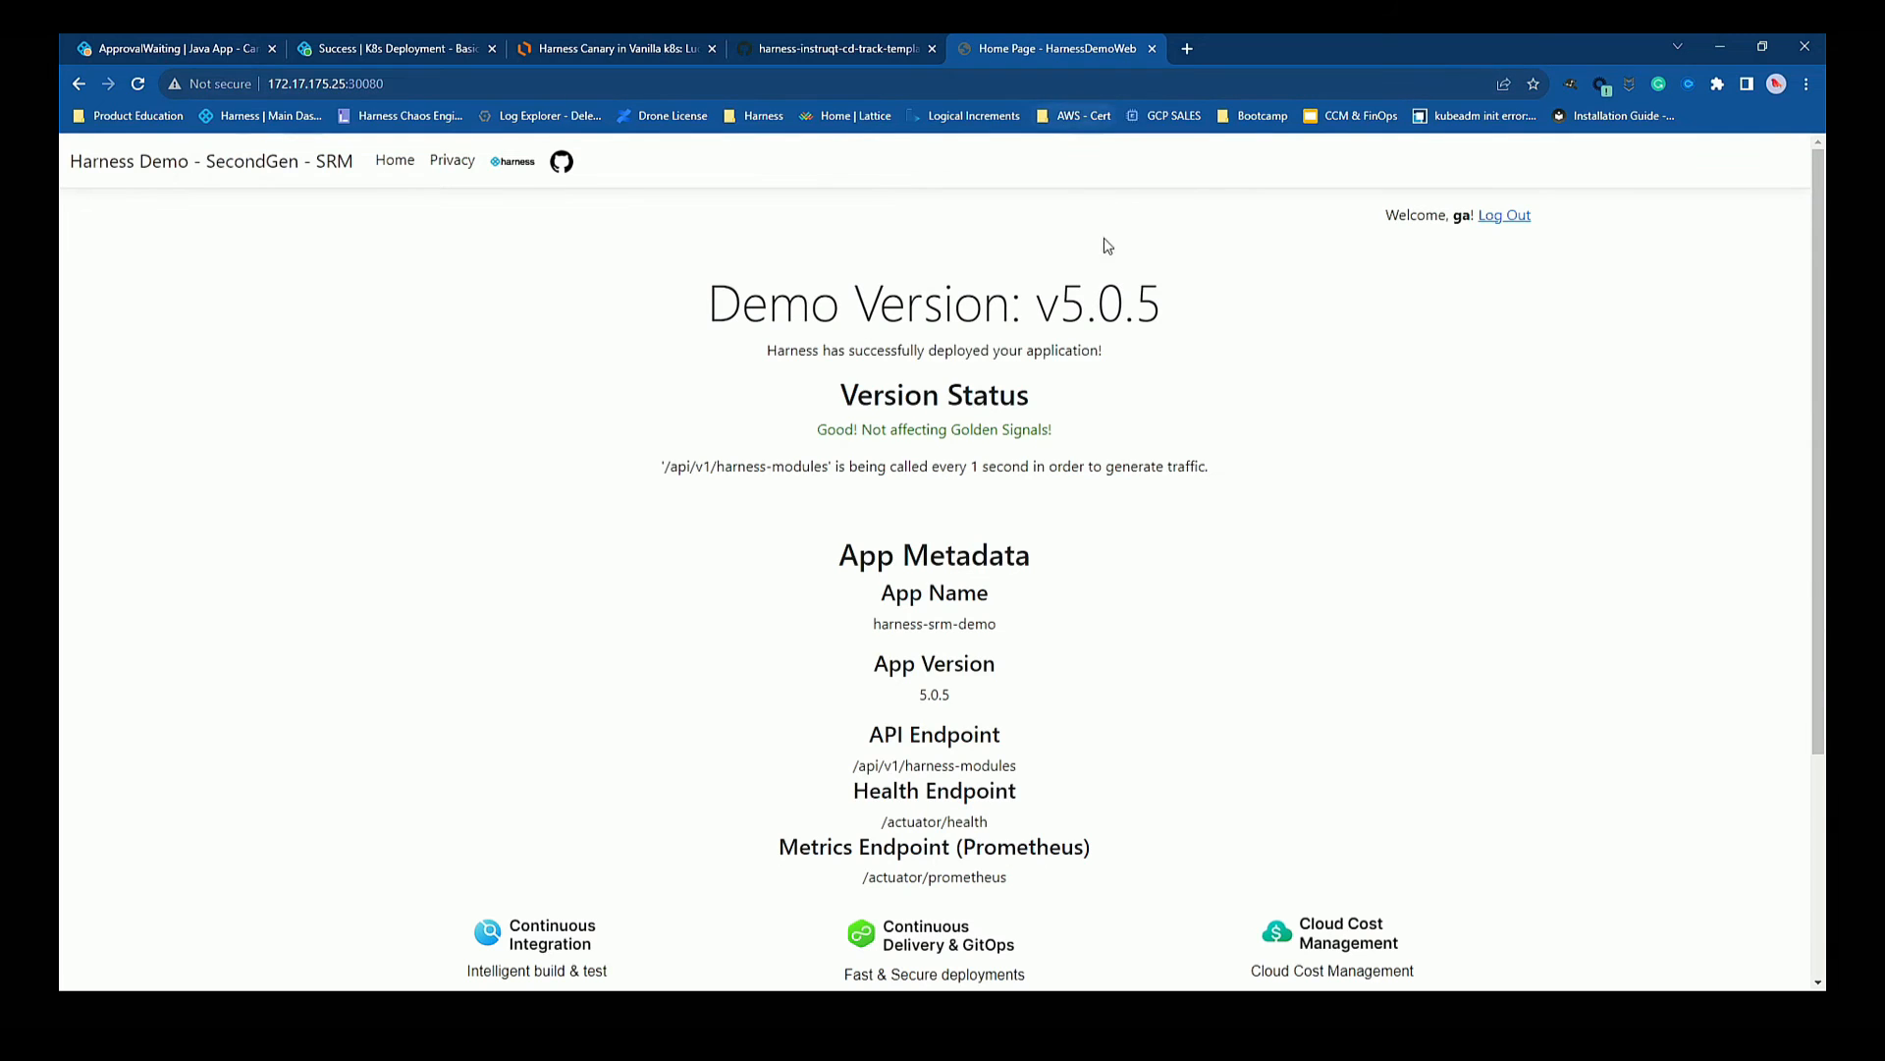
left_click_drag(1087, 316, 1172, 328)
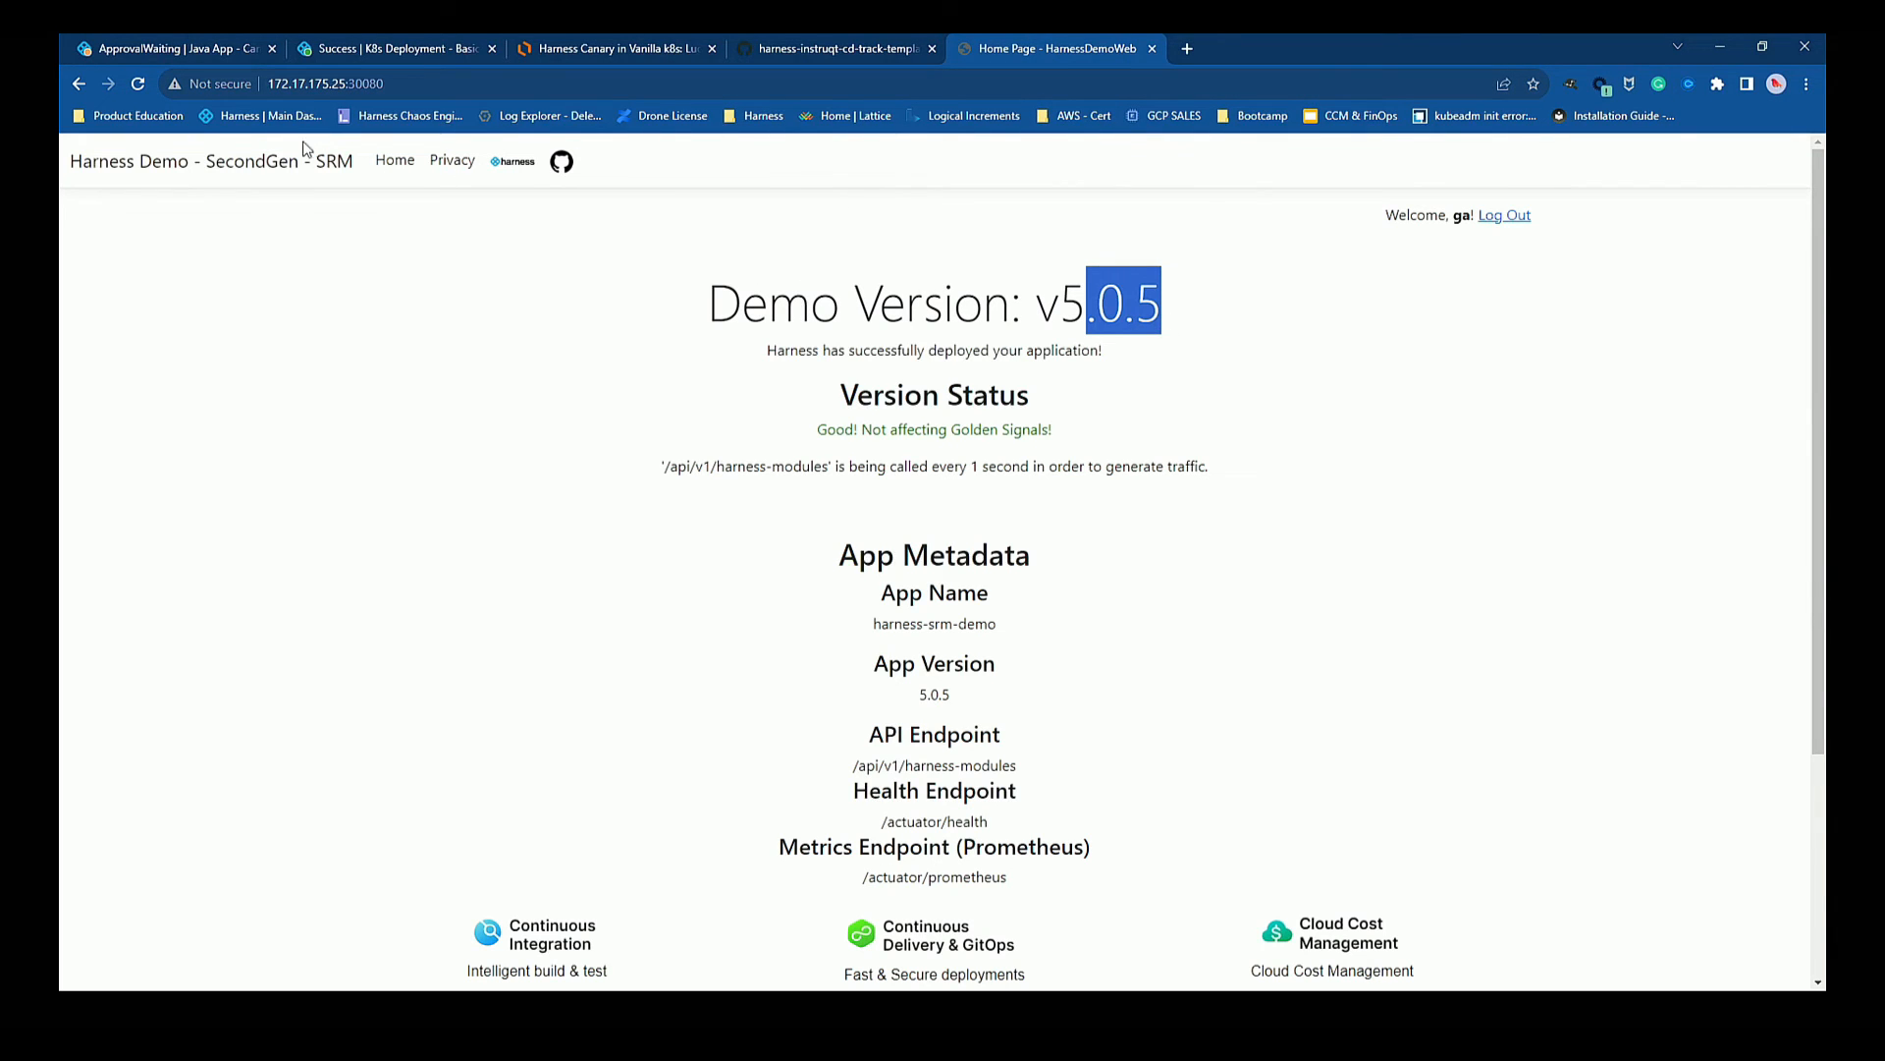
Return to the pipeline execution and approve the "Can I go prod" step in the Primary Deployment group.
left_click(196, 49)
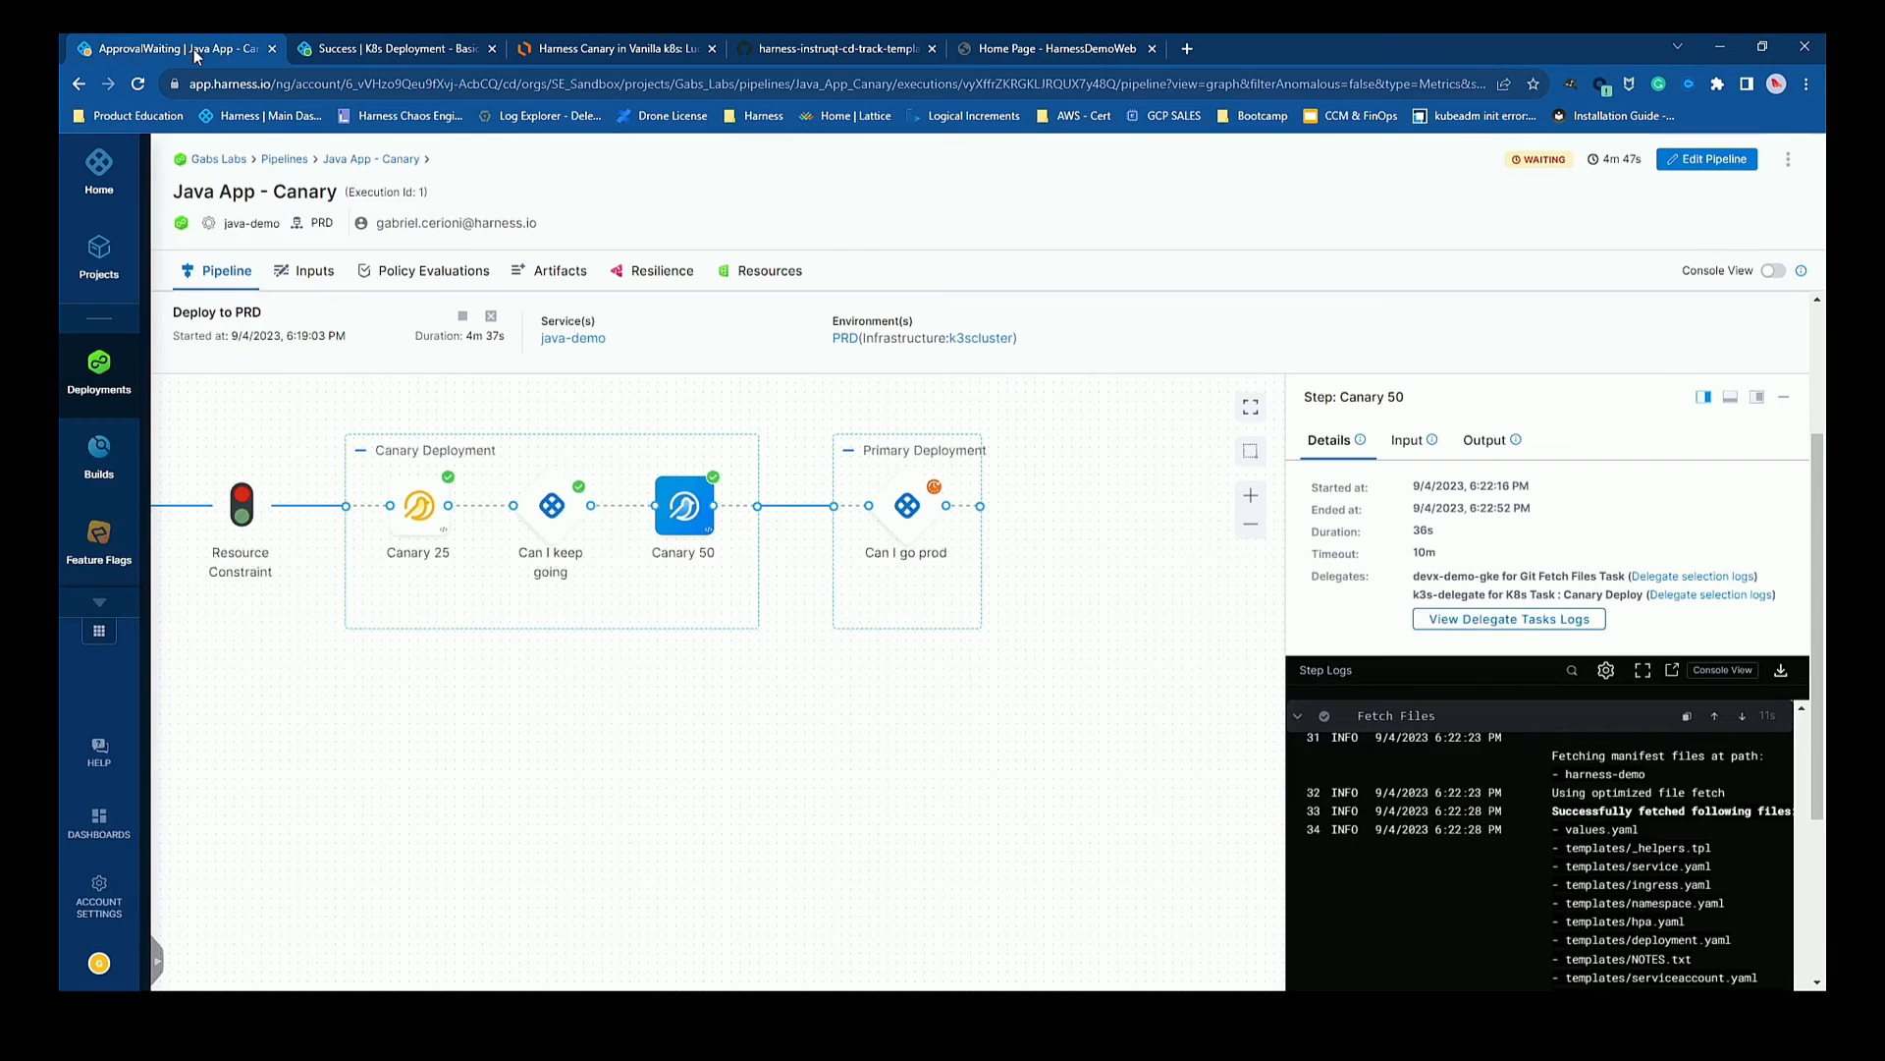
left_click(907, 505)
left_click(1336, 966)
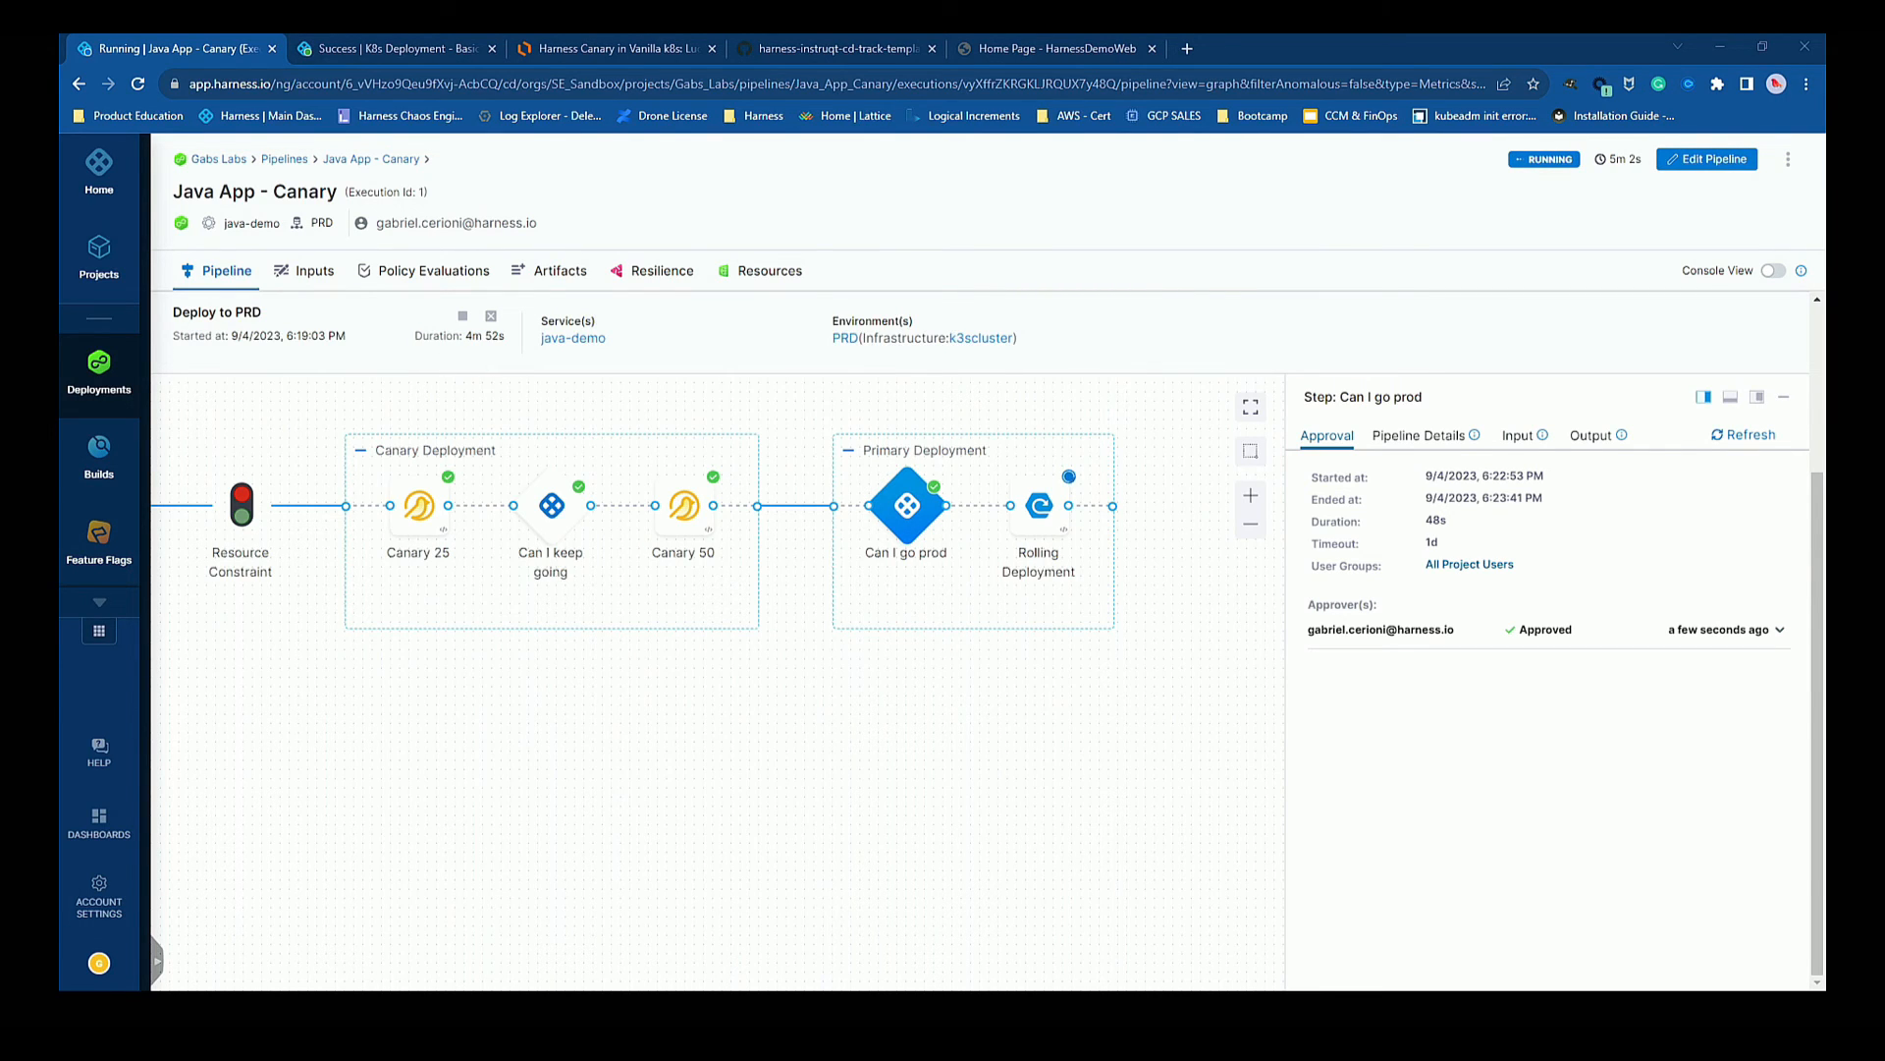
Check the primary rollout in the terminal with "k -n prd-ns rollout status deployment release-572a39d11794c7bfea051103db23b3db4a40cfab-java-demo".
key("alt+Tab")
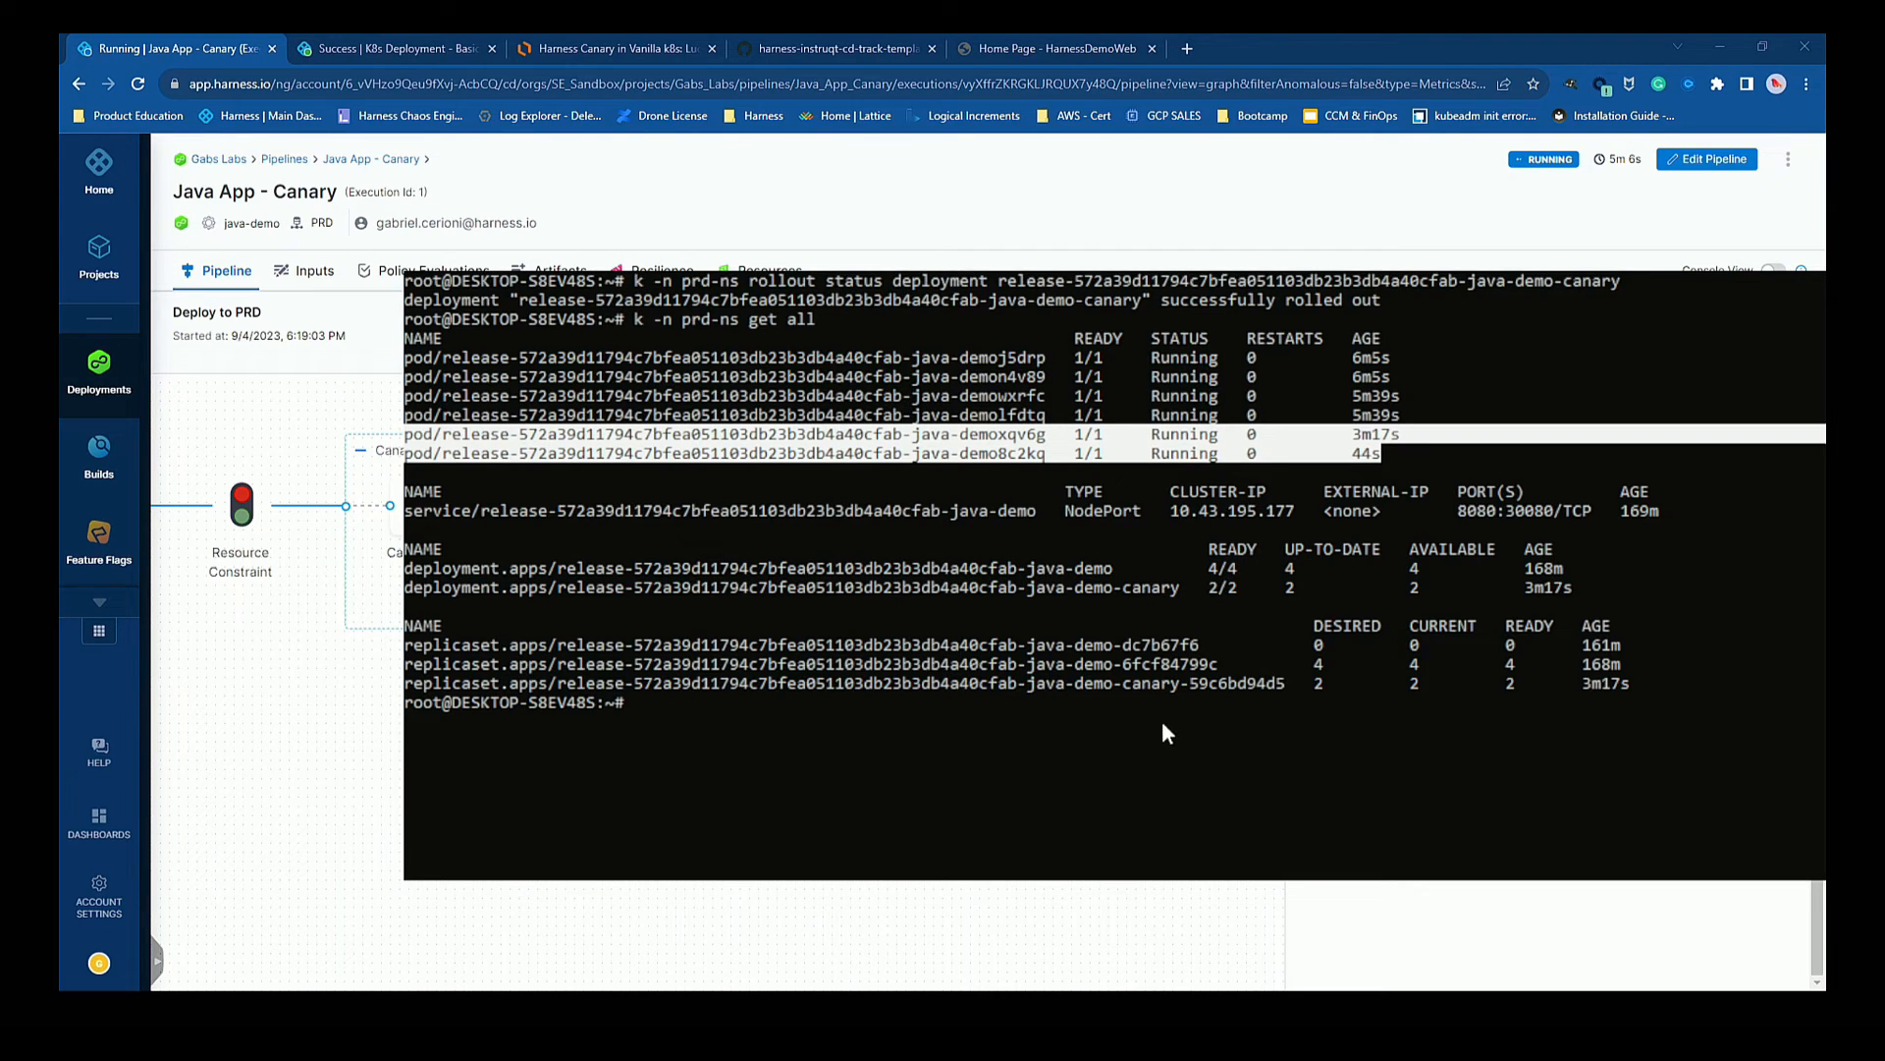
key("ctrl+r")
type("s")
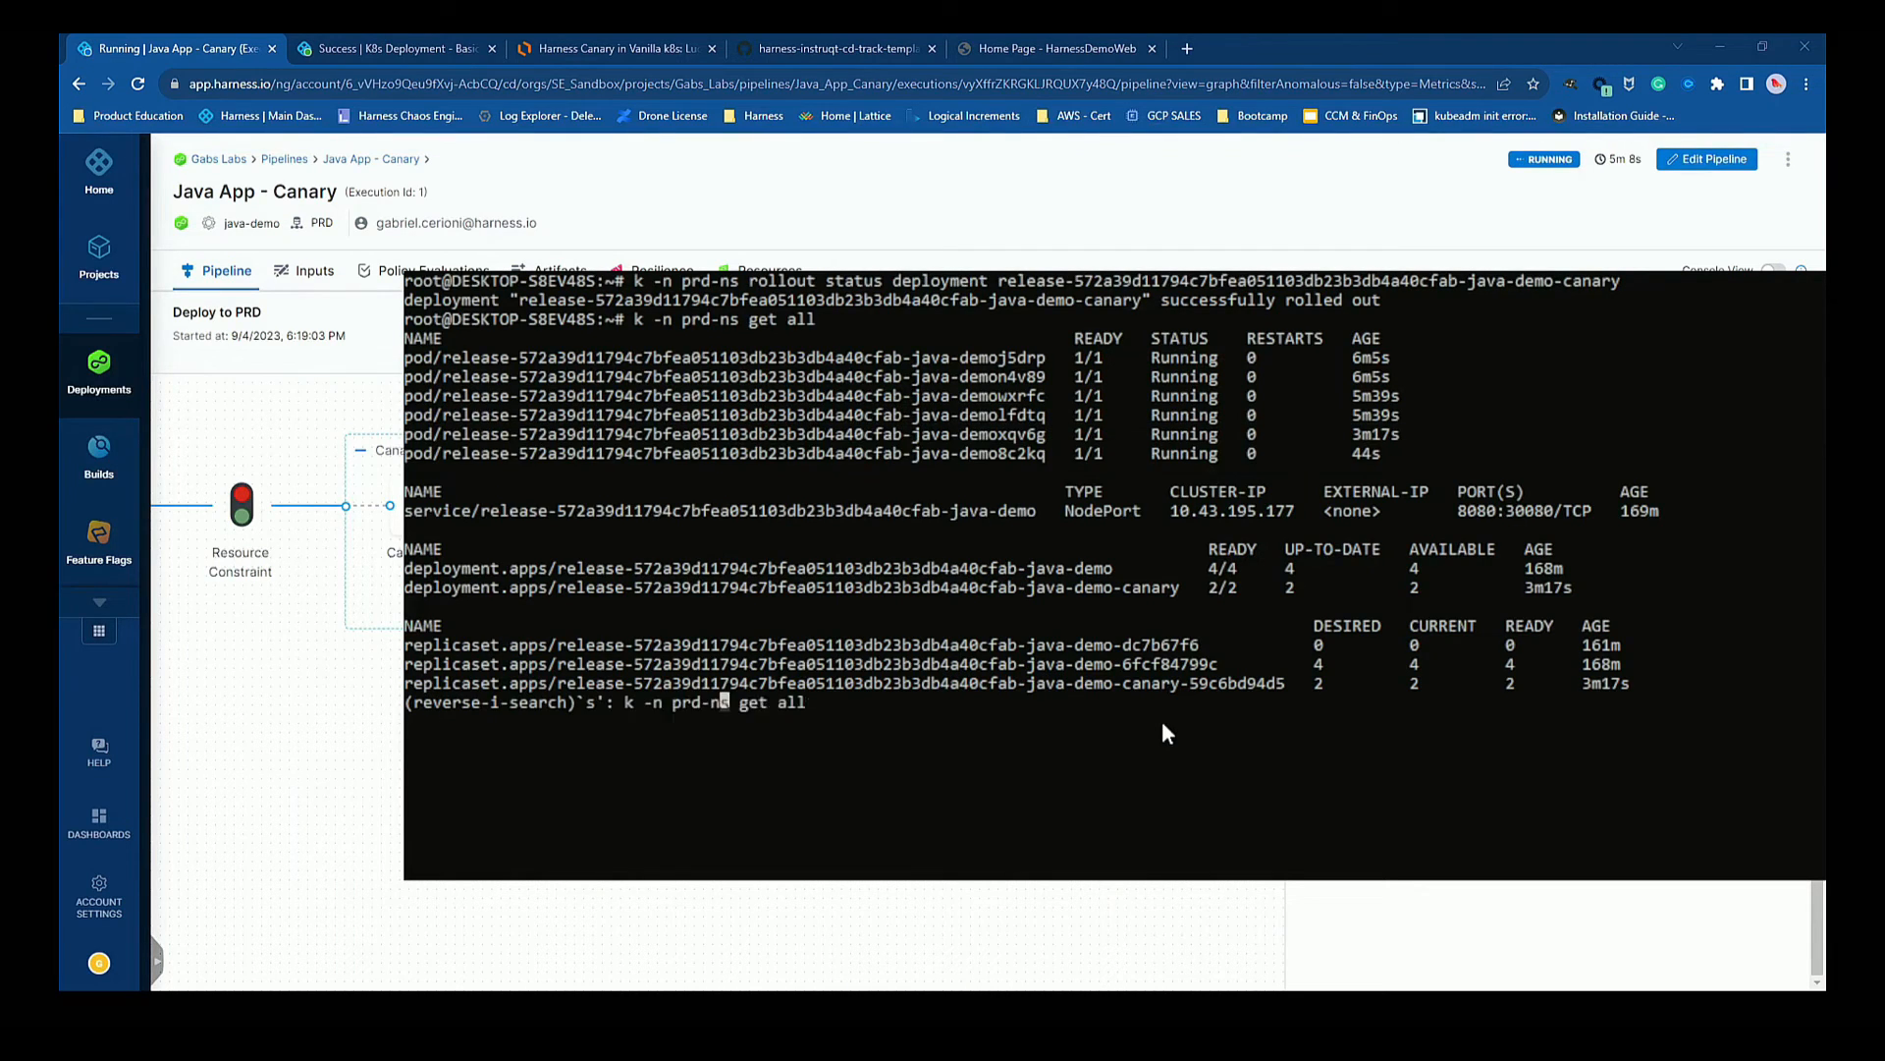
key("ctrl+r")
key("End")
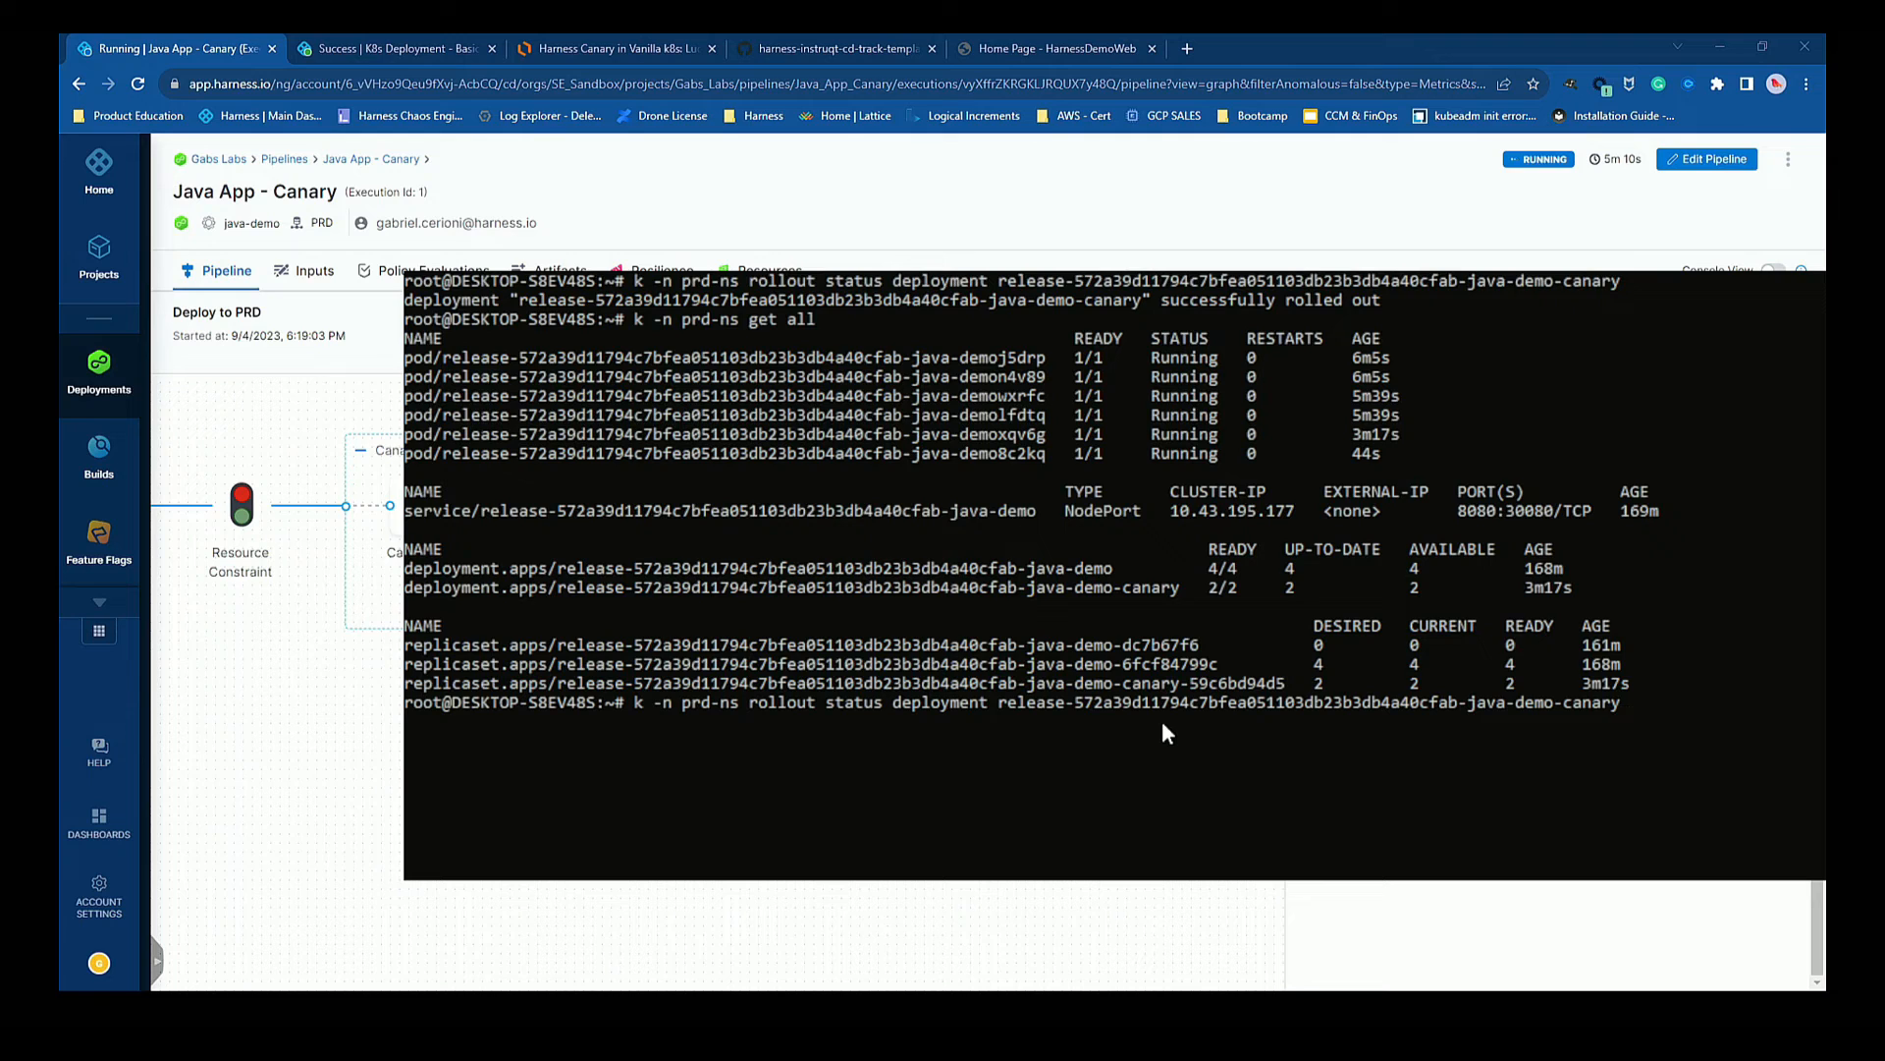
key("BackSpace")
key("BackSpace")
key("BackSpace")
key("BackSpace")
key("BackSpace")
key("BackSpace")
key("BackSpace")
key("Return")
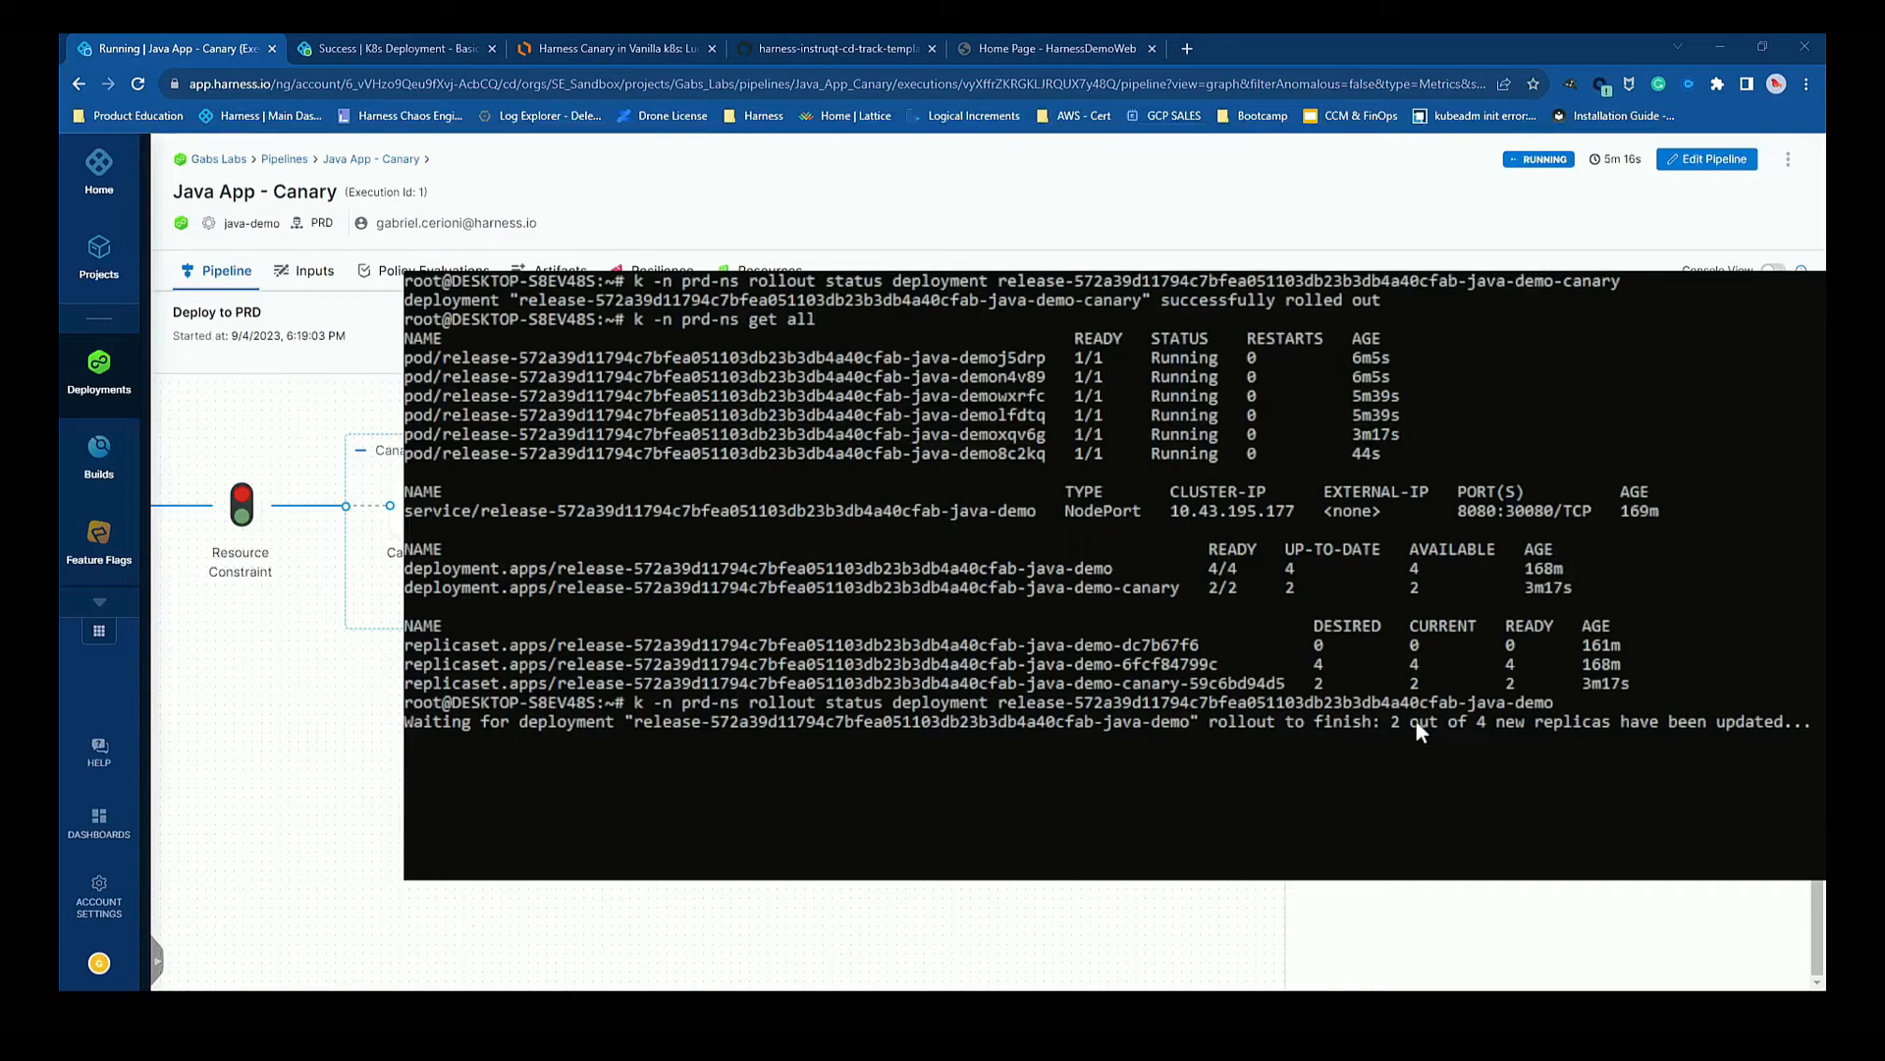
Open the Rolling Deployment step in the browser, widen its log area, and read the Wait for Steady State entries.
key("alt+Tab")
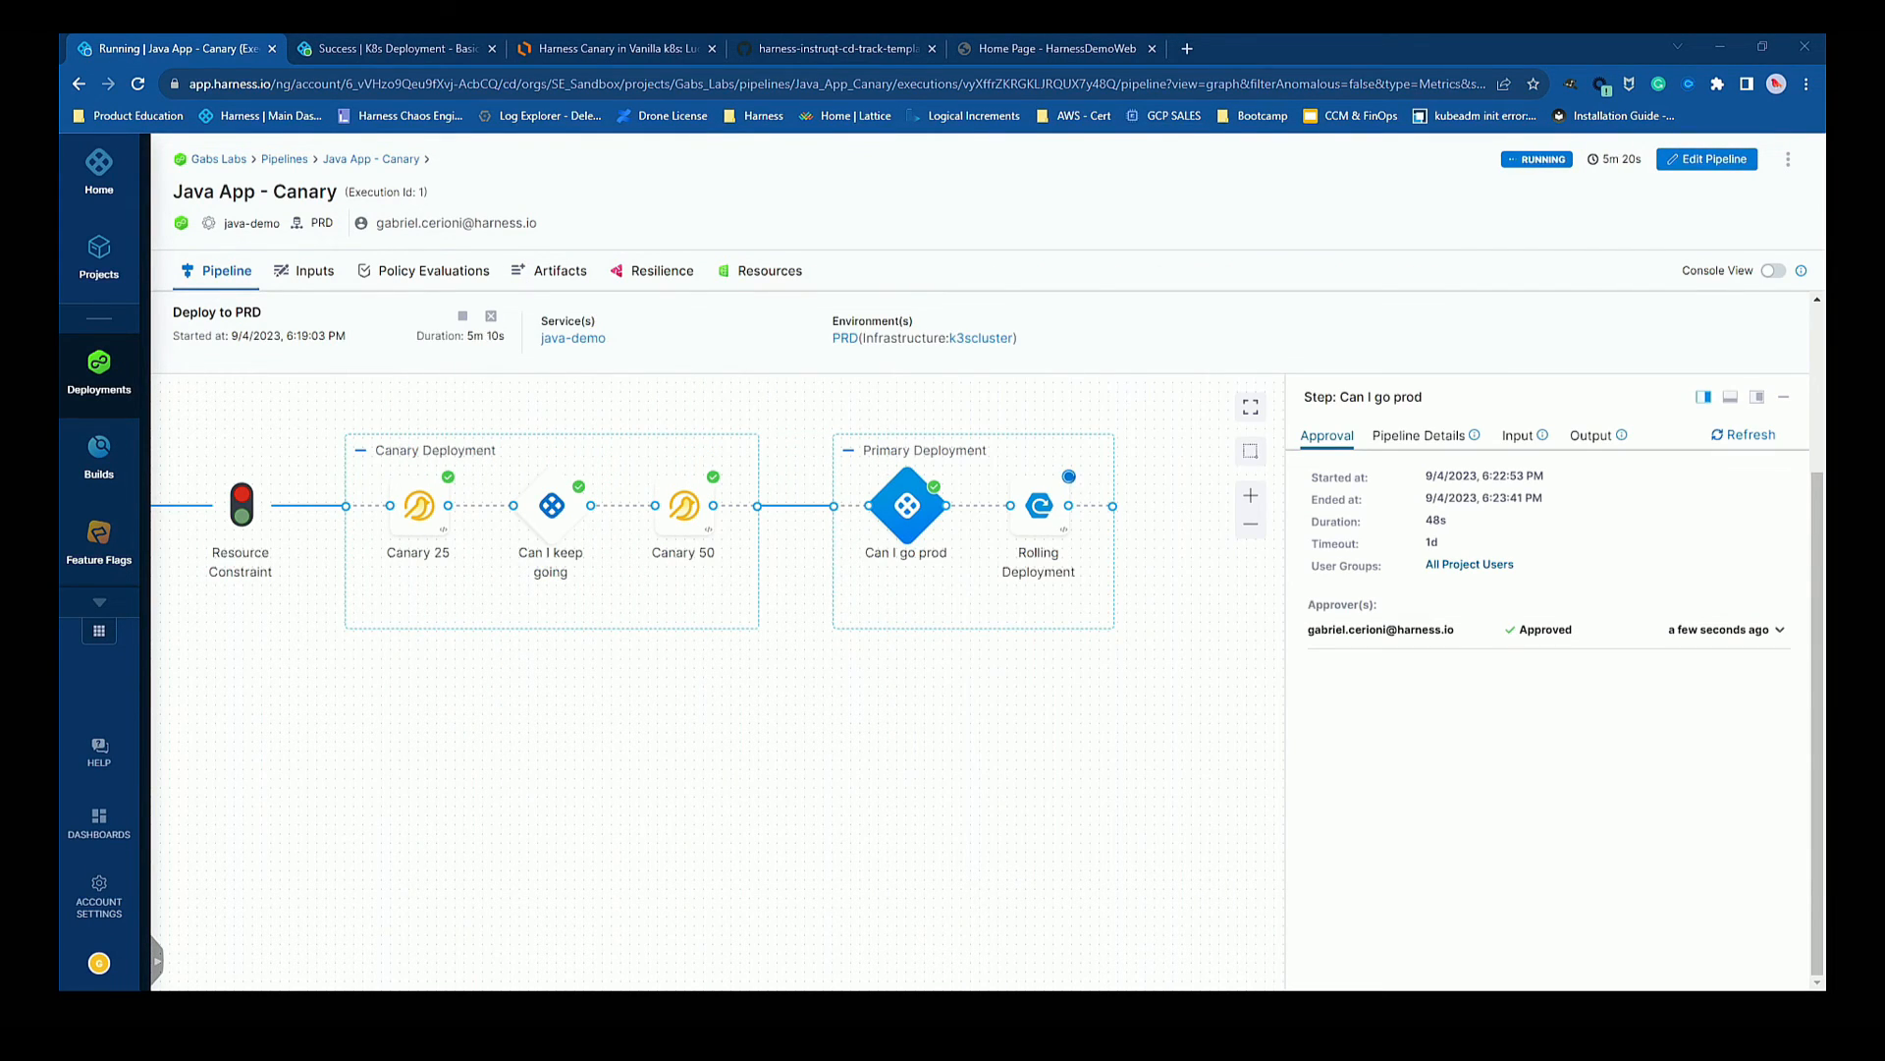
left_click(1040, 520)
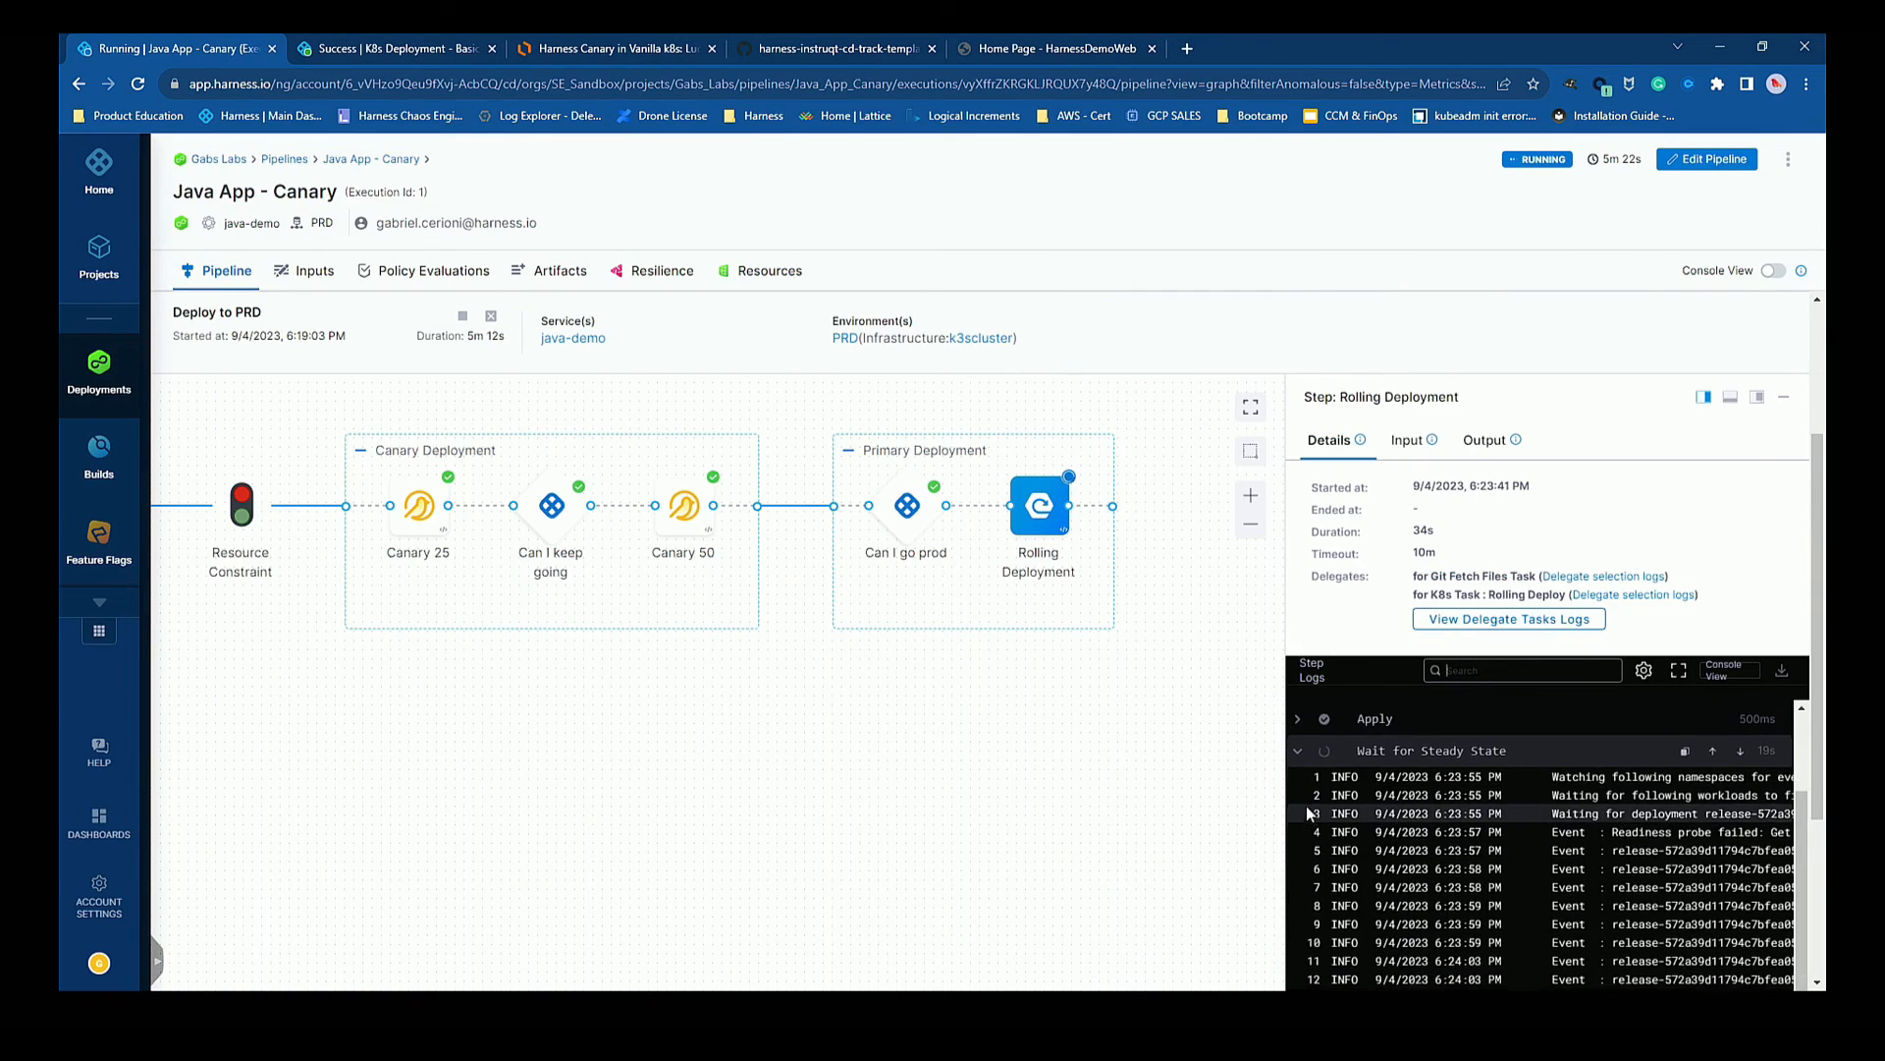
scroll(1317, 813, "down", 3)
left_click_drag(1285, 707, 893, 693)
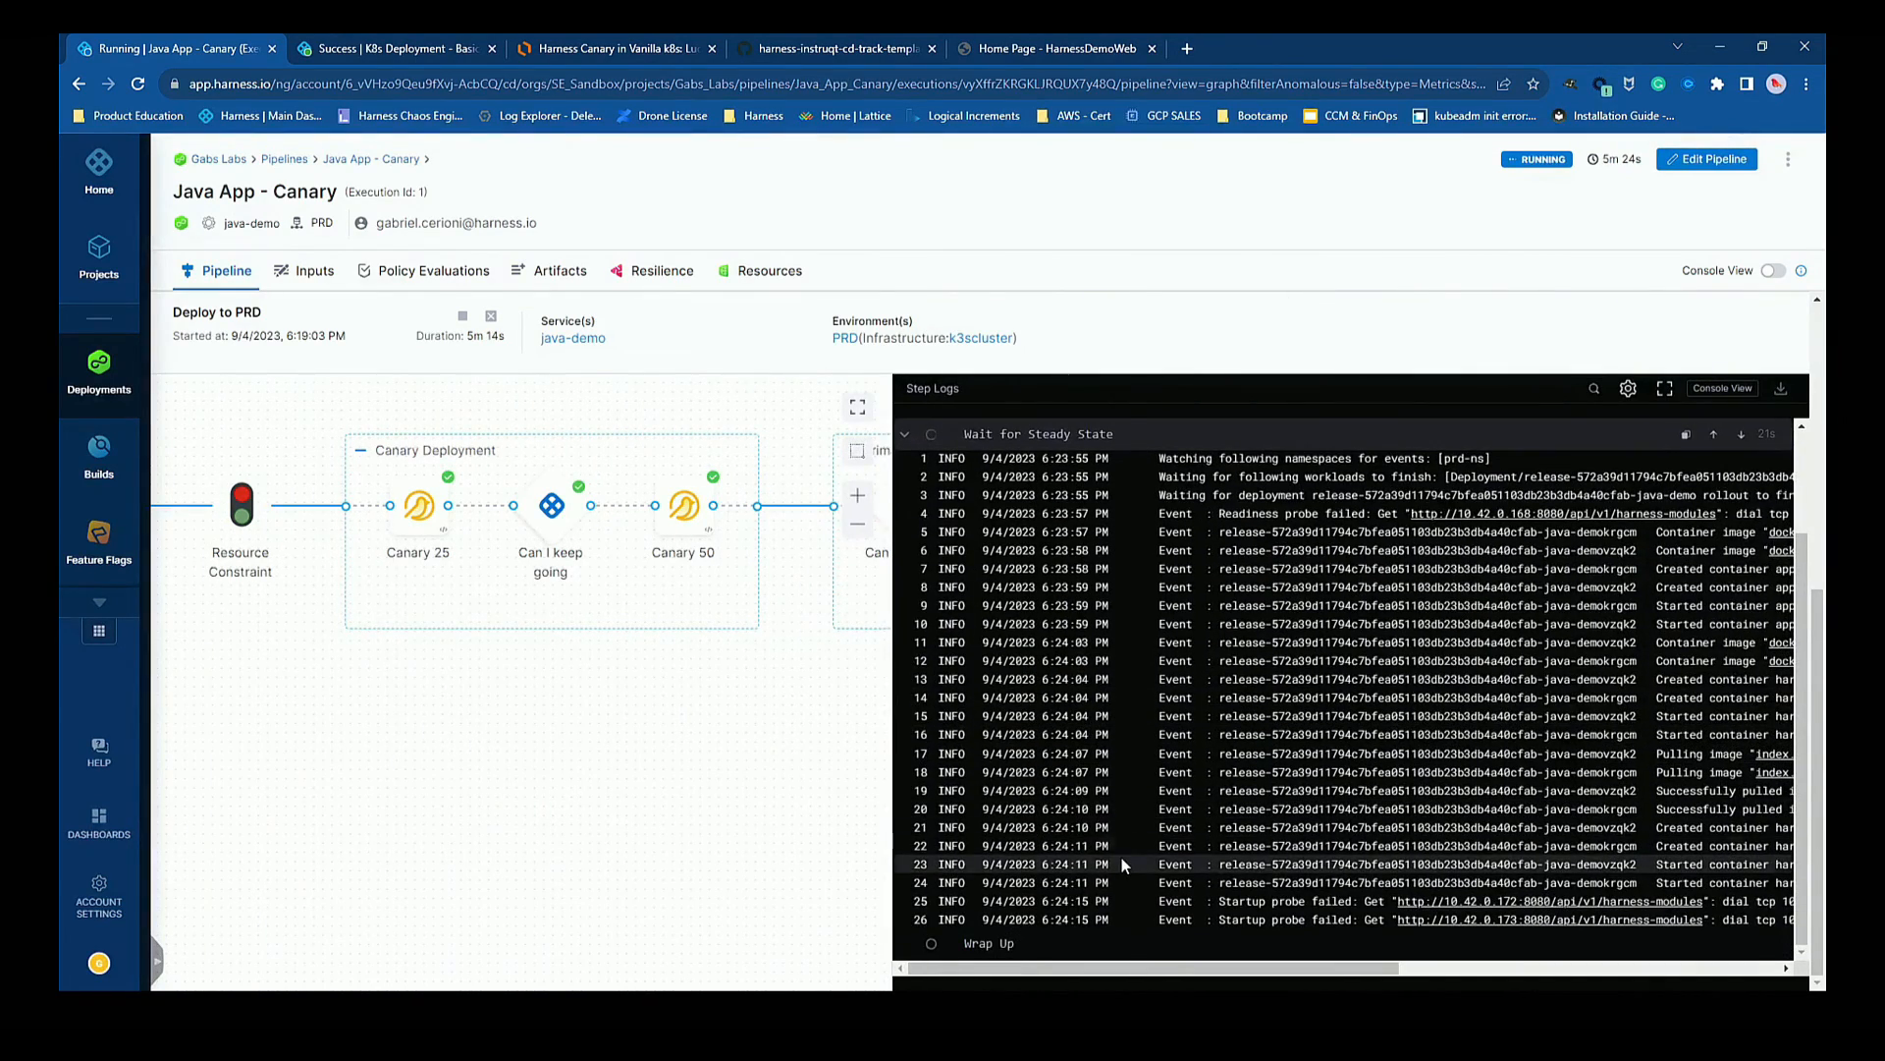
left_click_drag(1071, 967, 1282, 975)
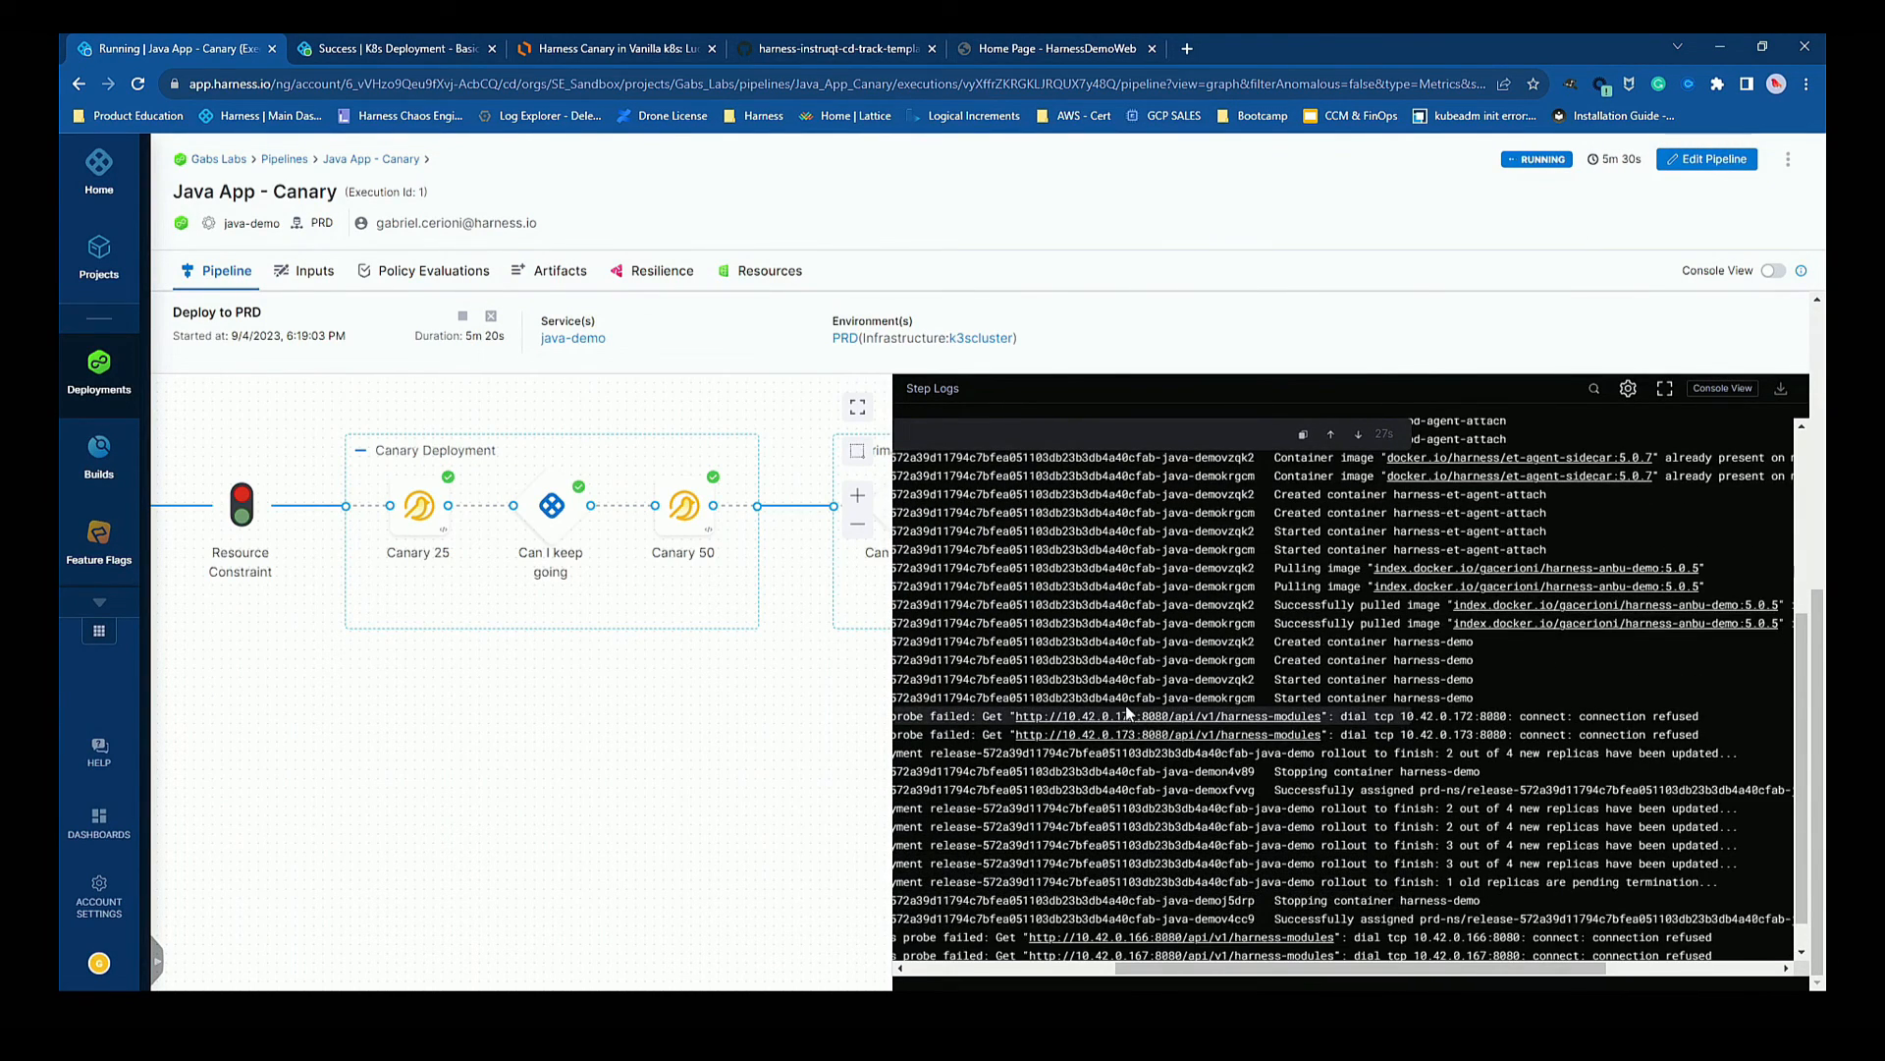
left_click_drag(1137, 970, 1069, 963)
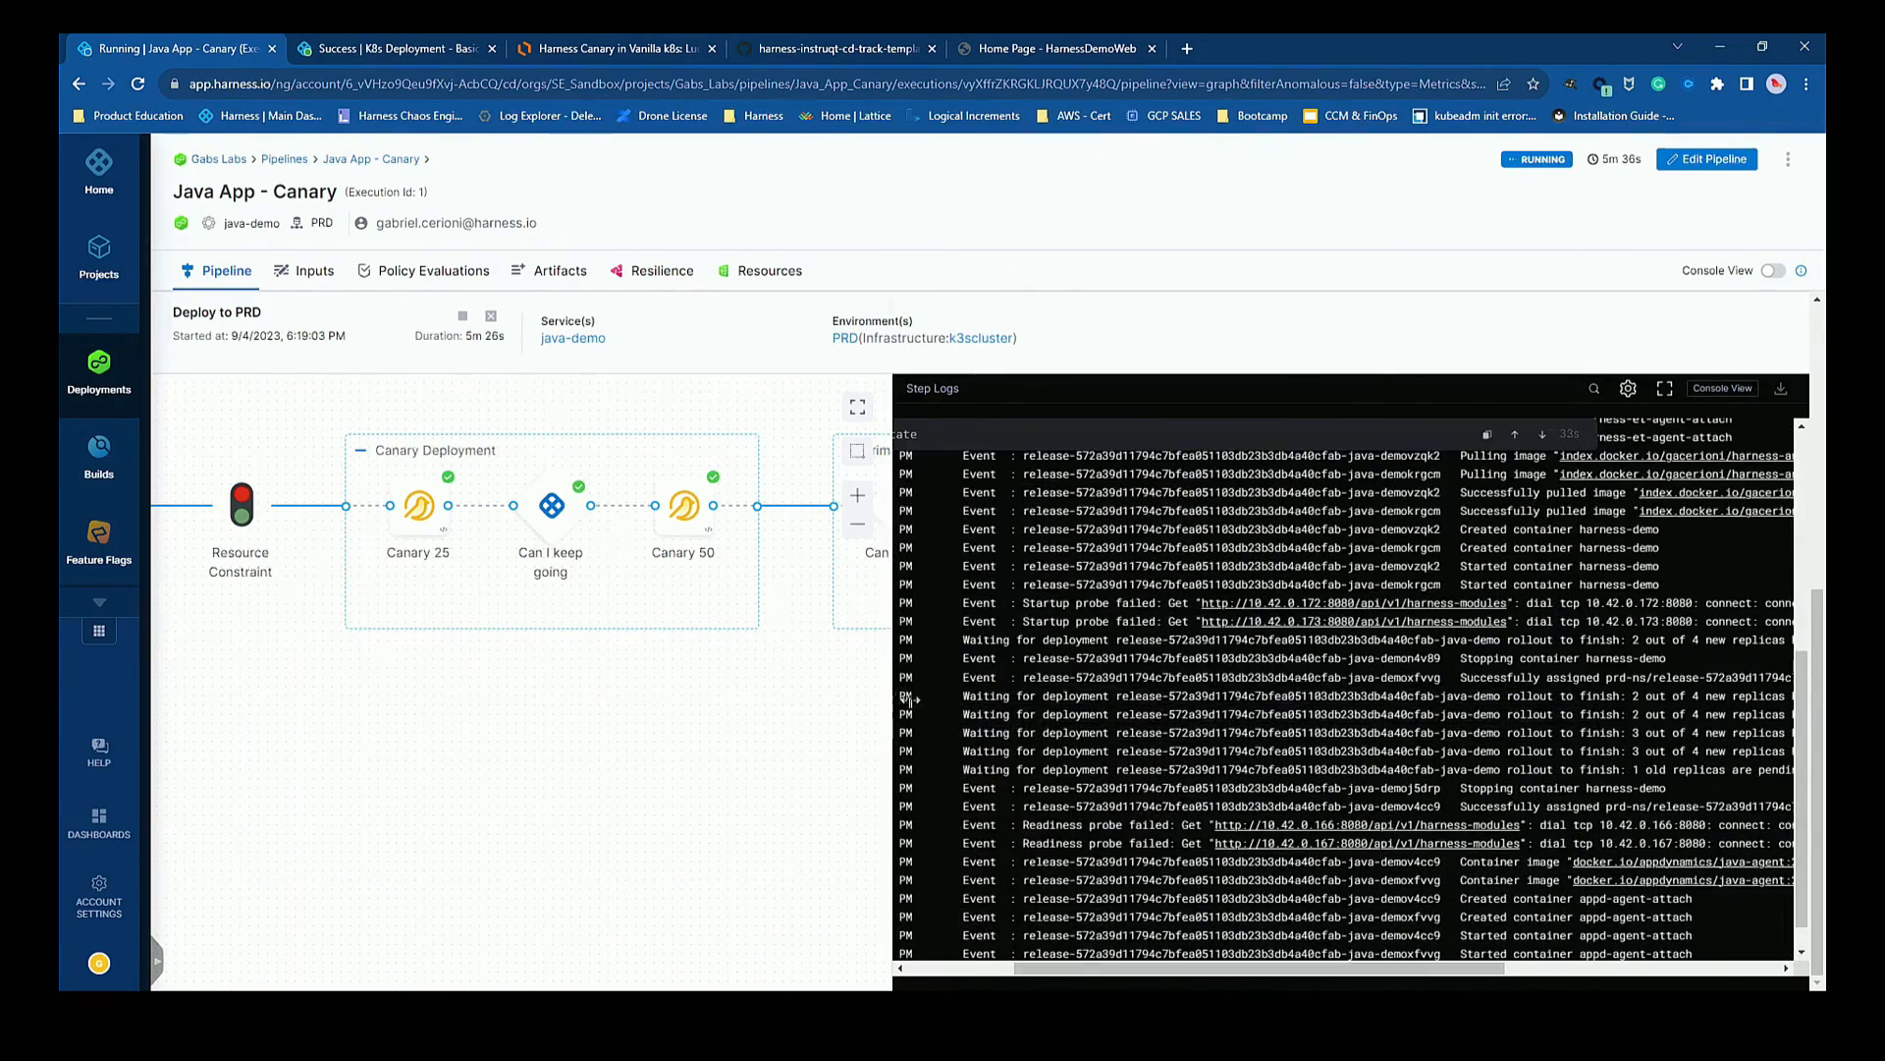
Narrow the log area to reveal the Primary Deployment group, then collapse and re-expand the Wait for Steady State log section.
left_click_drag(894, 703, 1208, 687)
left_click(928, 518)
left_click(1039, 505)
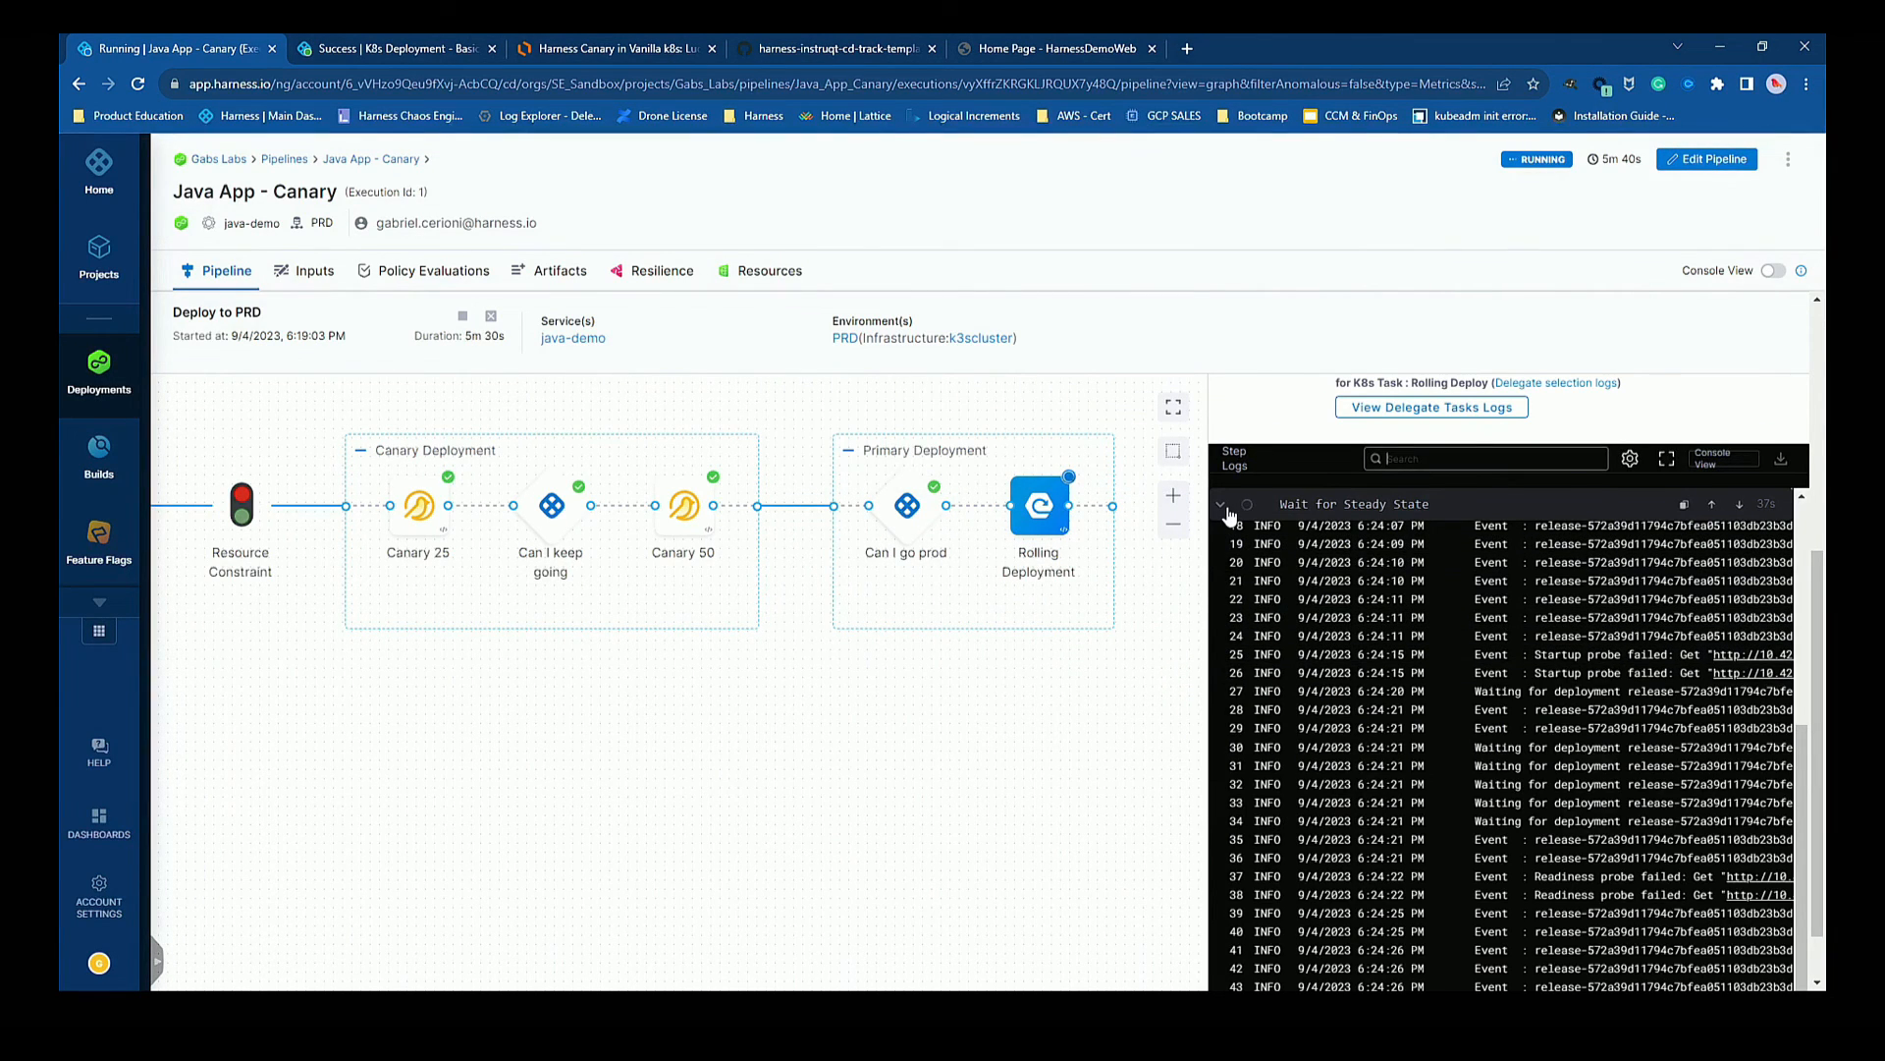
left_click(1222, 505)
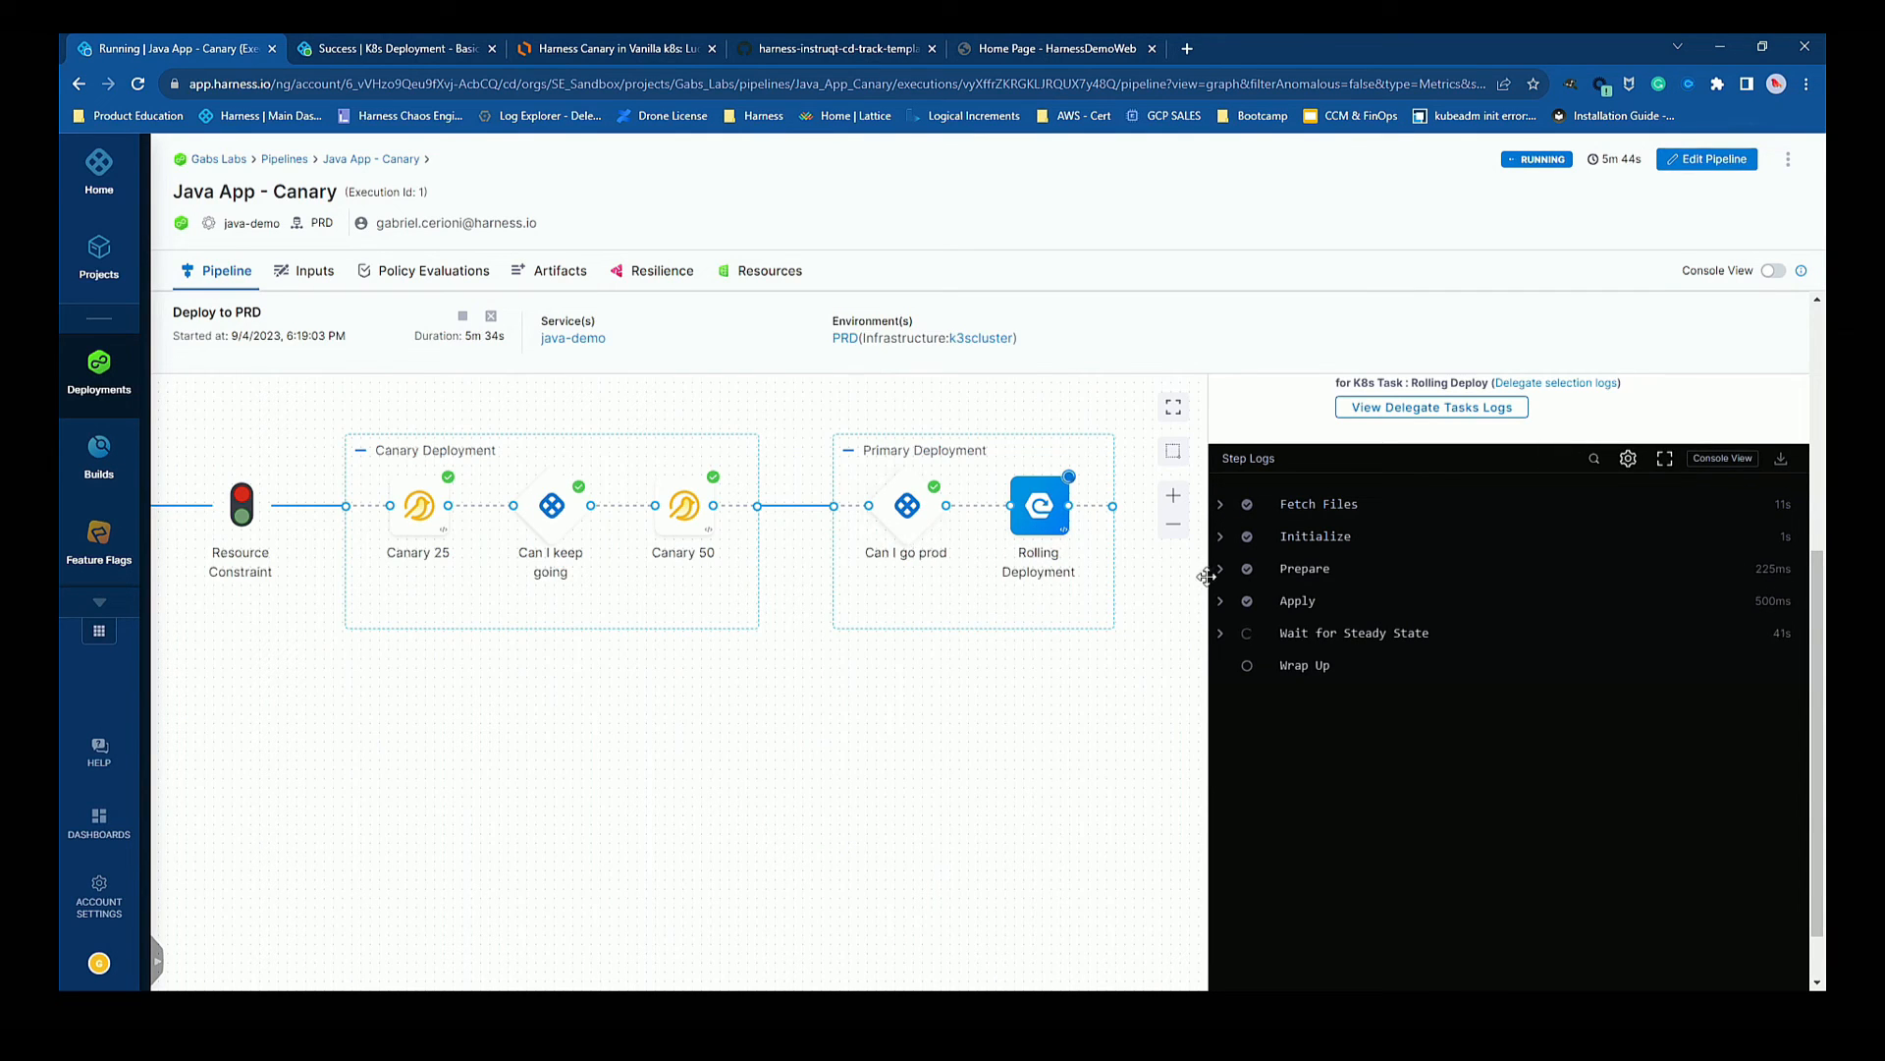
left_click(1221, 632)
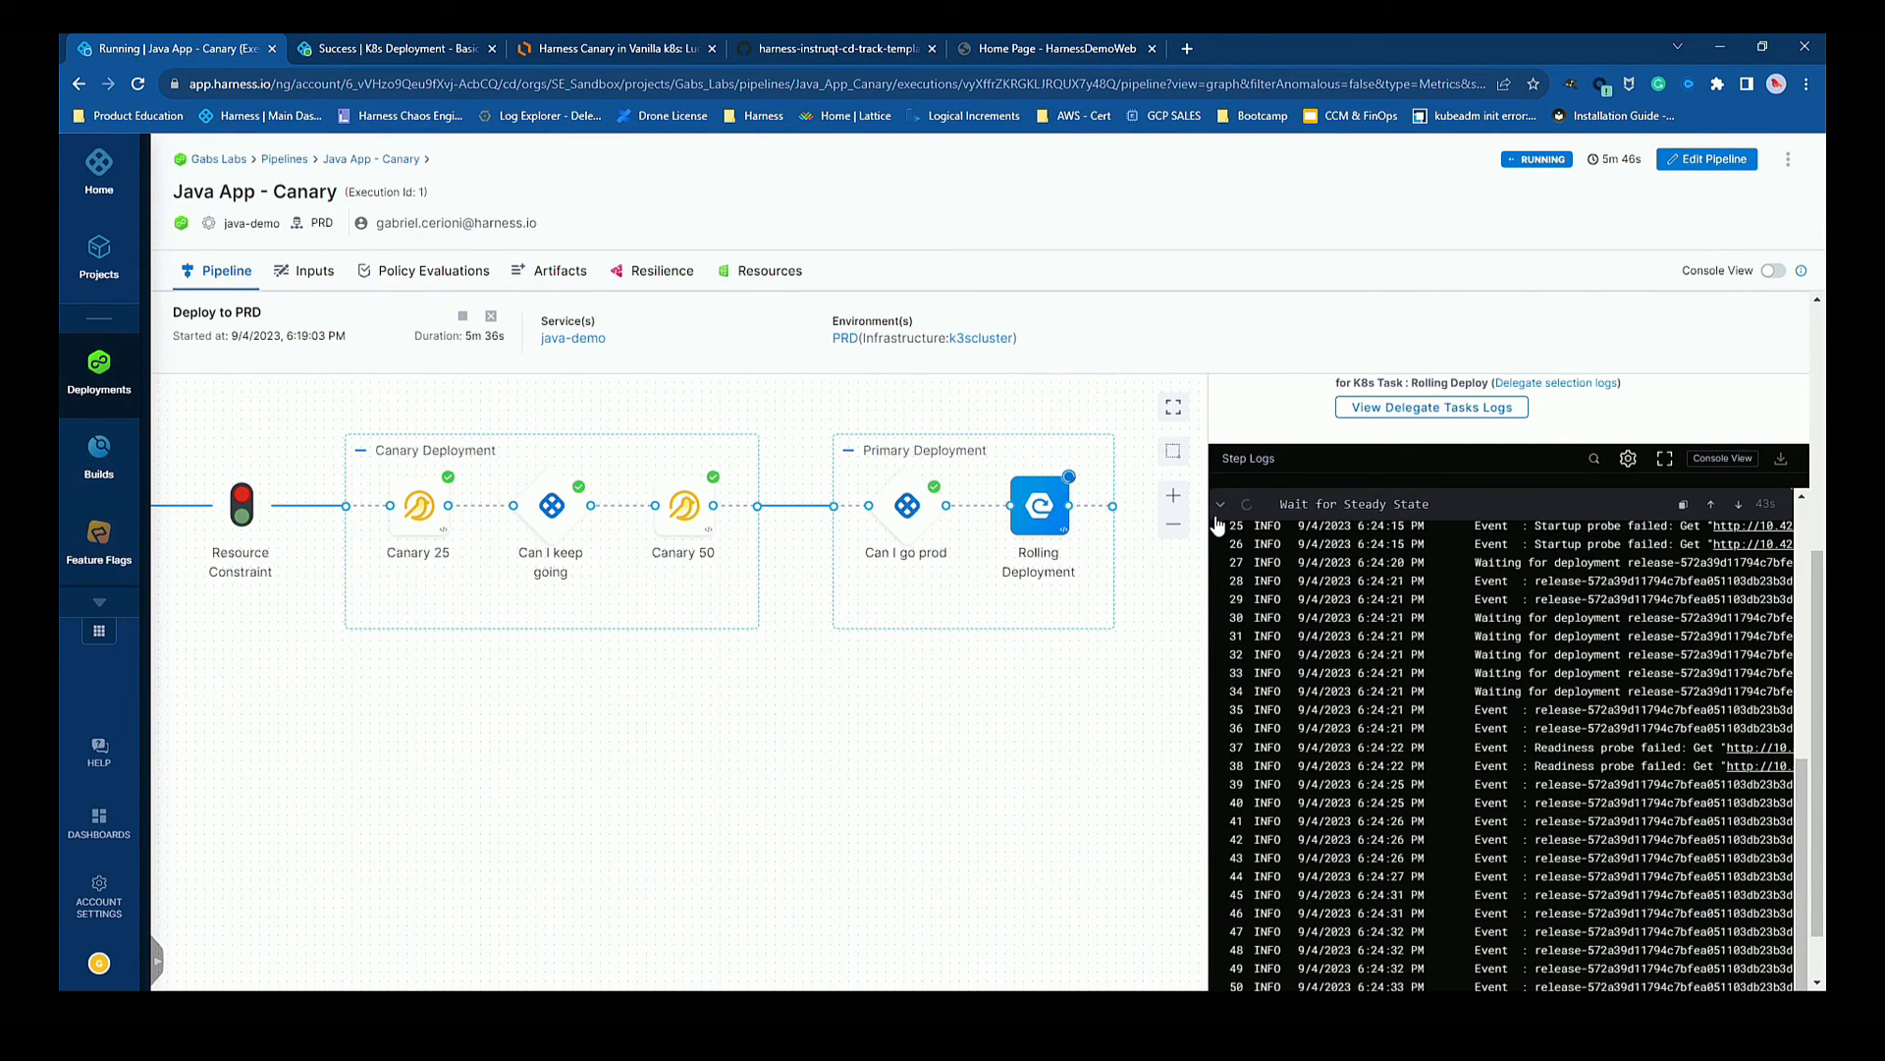
scroll(1220, 511, "up", 8)
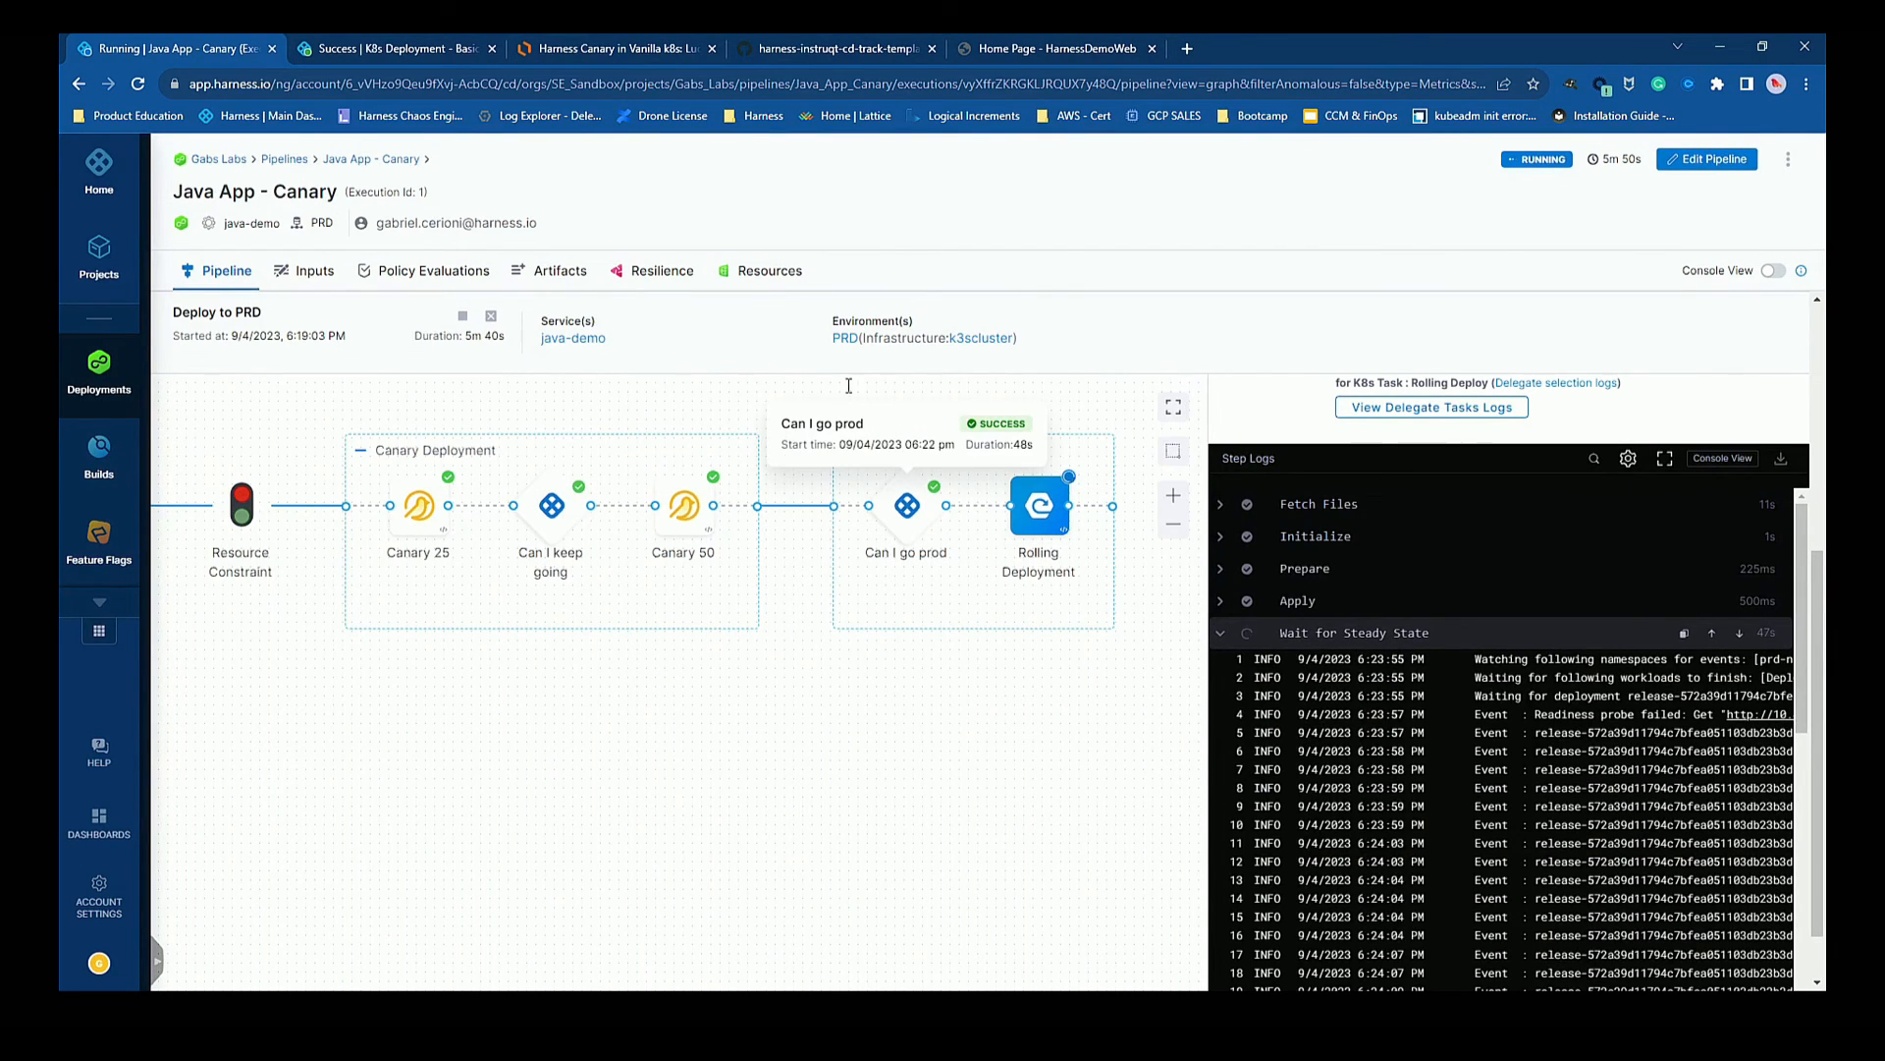
Reload the demo app page, log out, and log in again with a placeholder value in the e-mail address prompt.
left_click(1017, 50)
left_click(1003, 88)
key("Return")
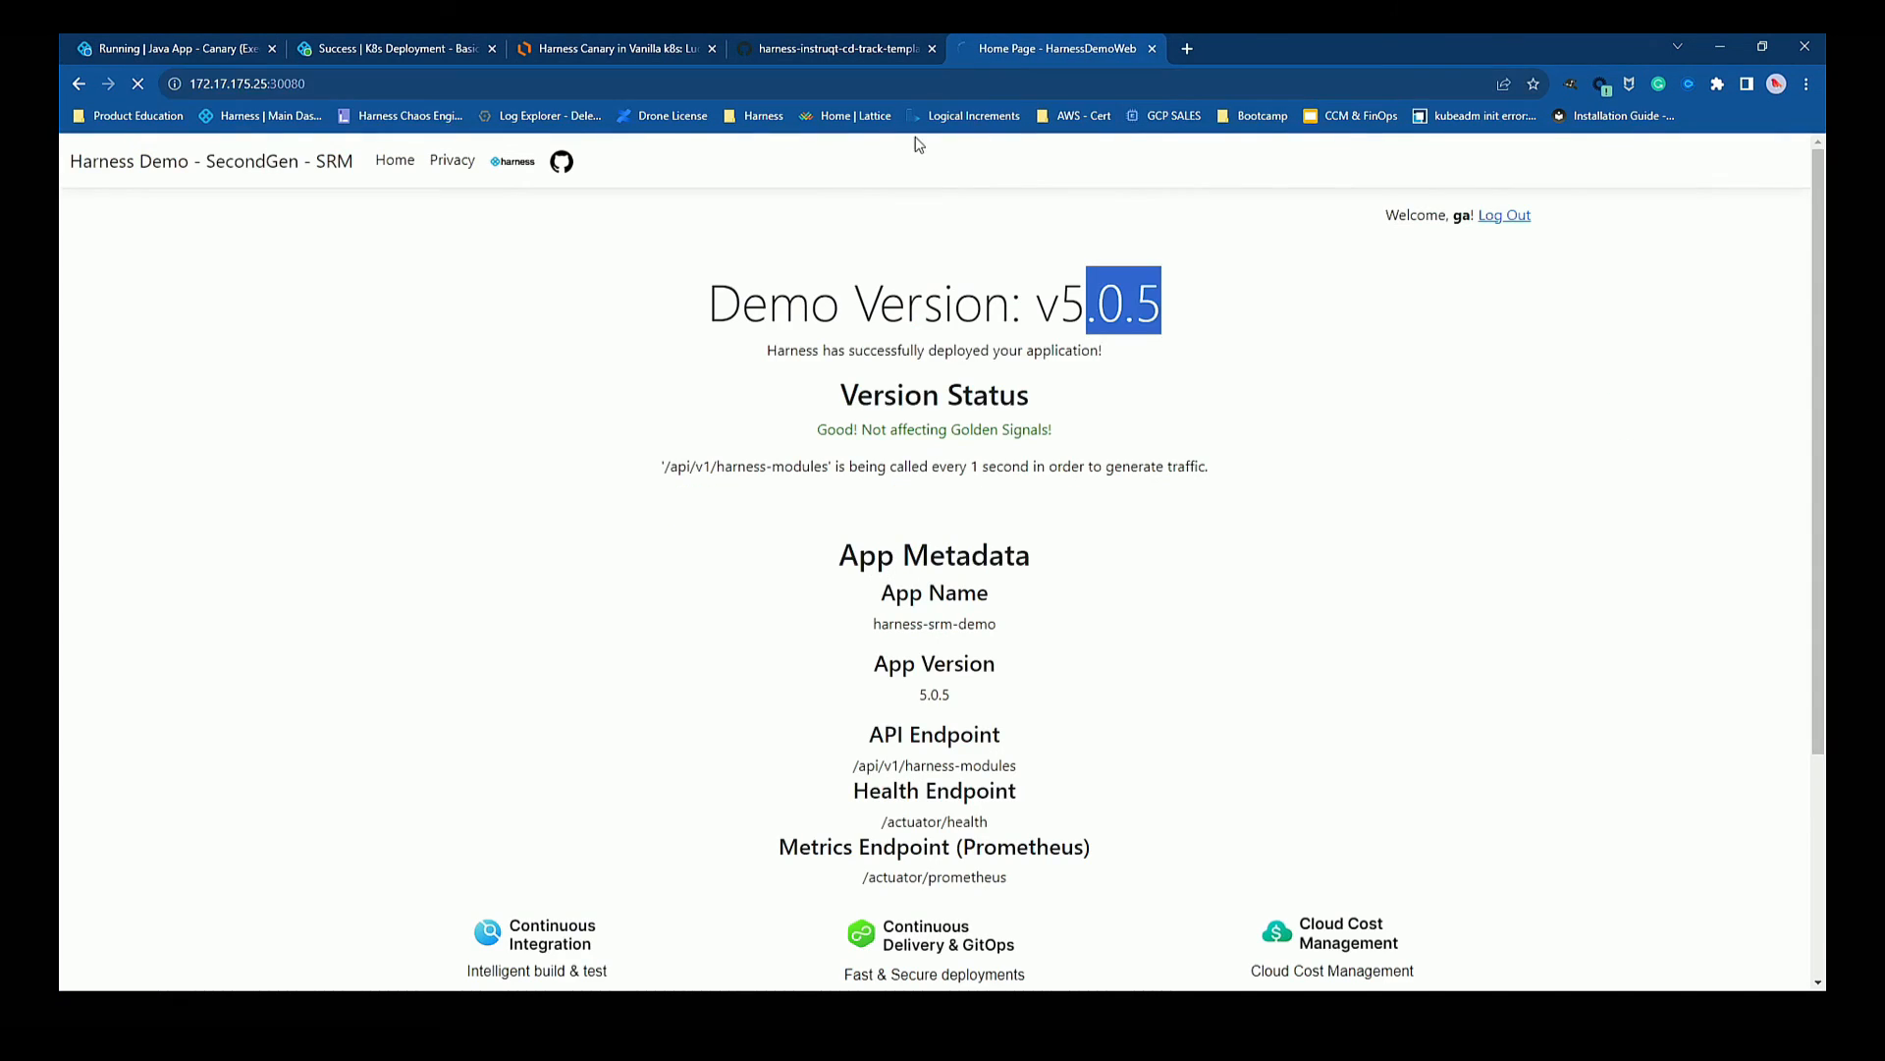
left_click(938, 86)
key("Return")
left_click(1501, 216)
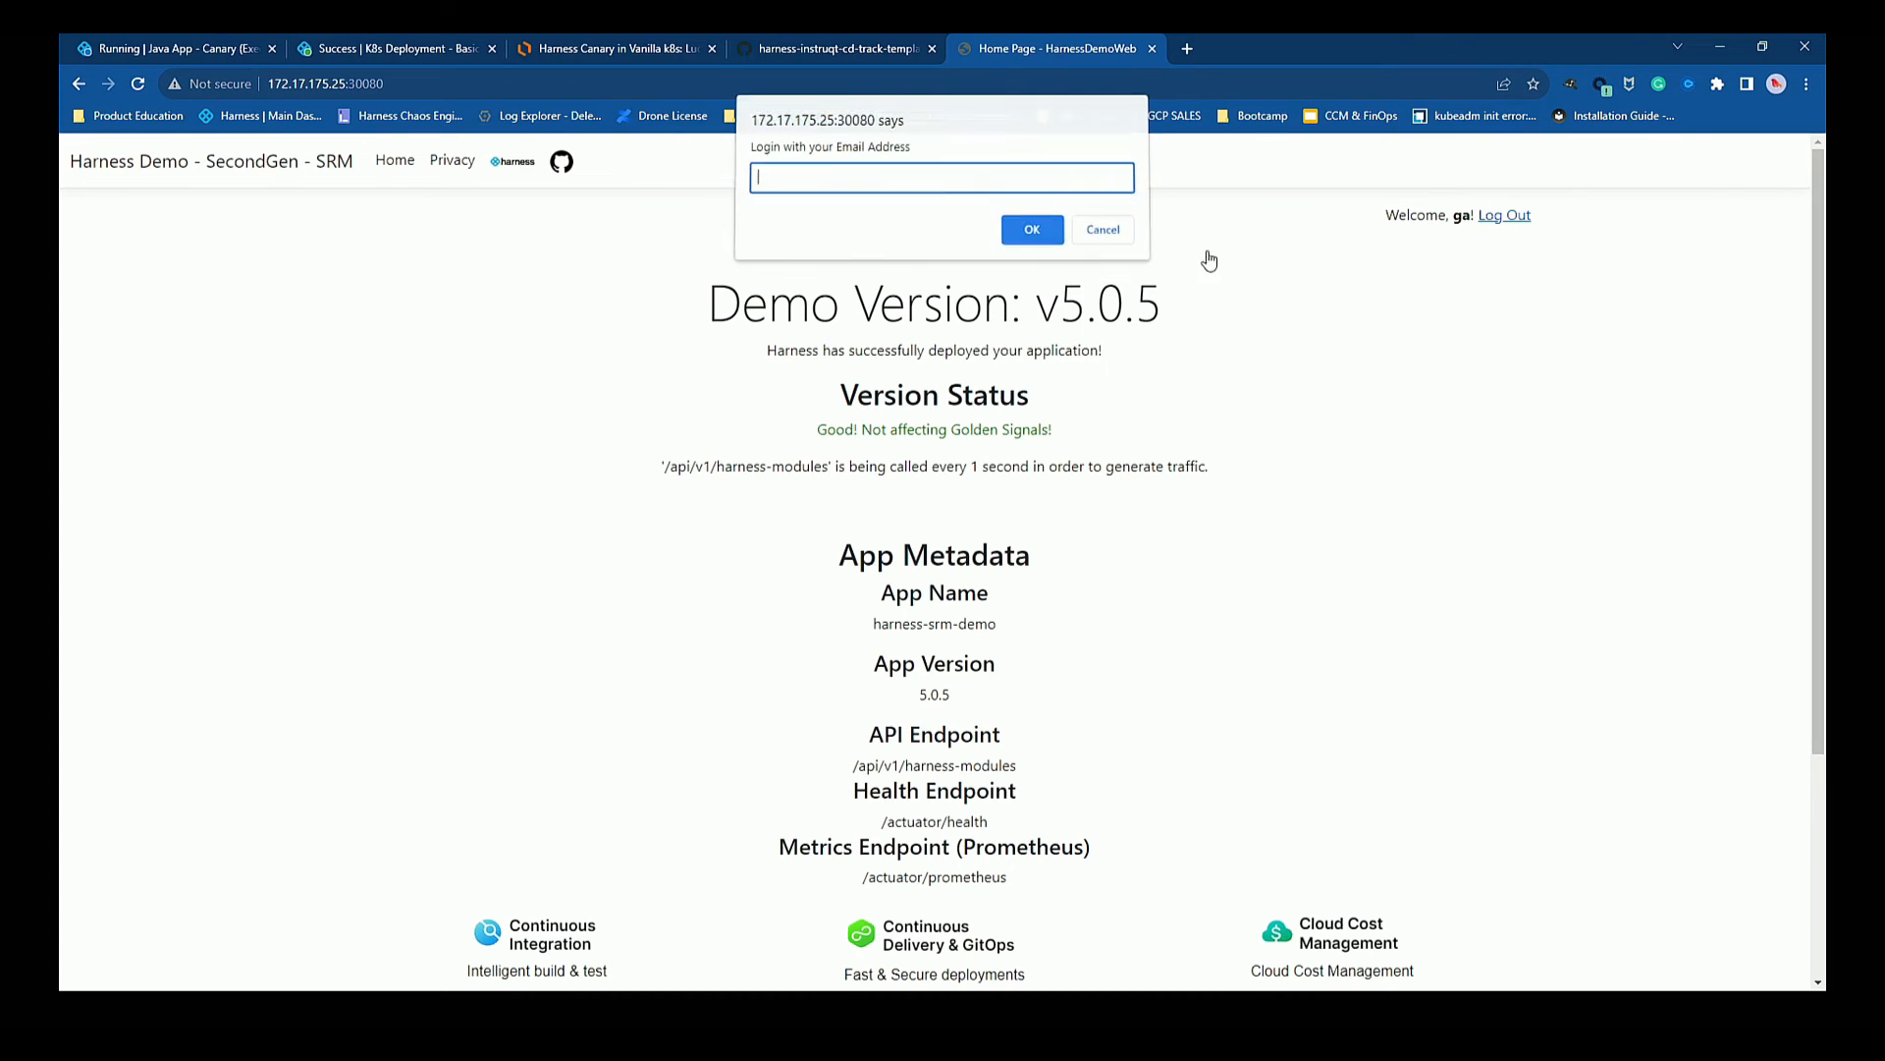
type("fsgfsag")
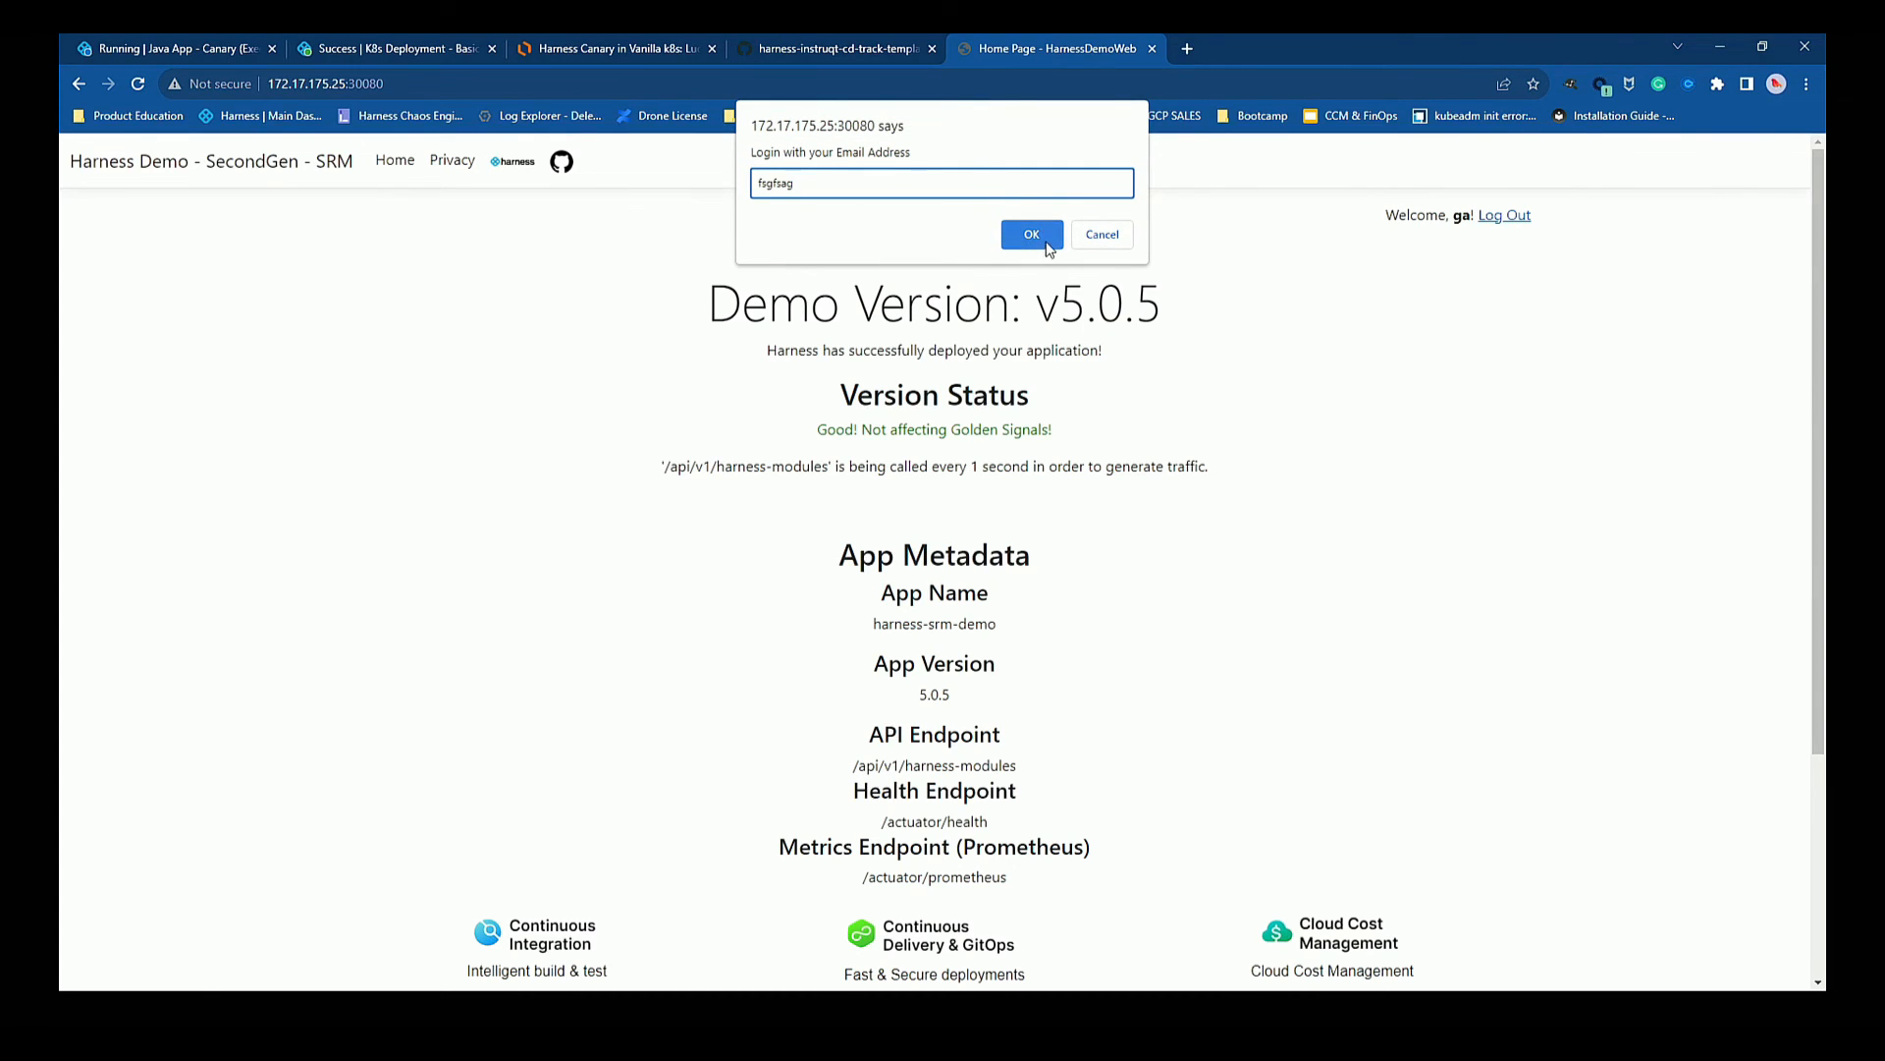
left_click(1031, 236)
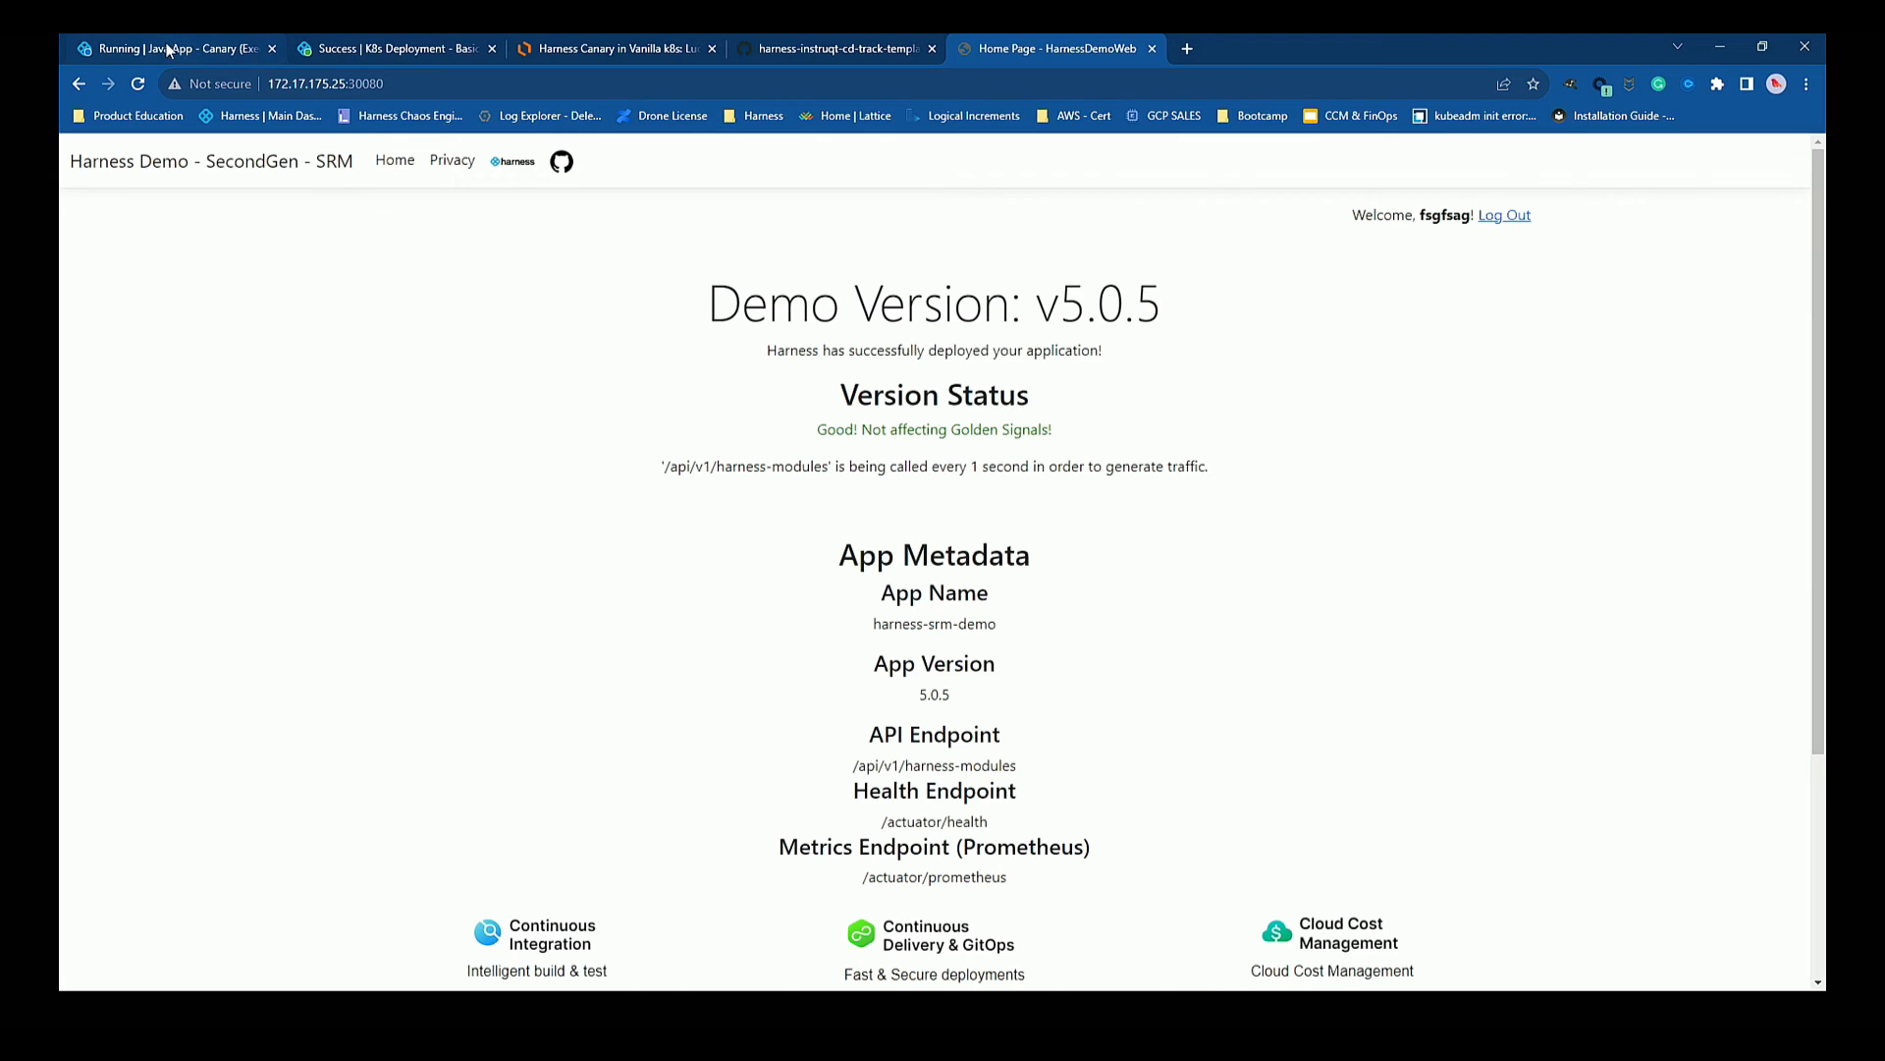
Return to the pipeline execution to check the Rolling Deployment step, and close the demo app's browser tab.
left_click(277, 58)
left_click(913, 504)
left_click(1044, 515)
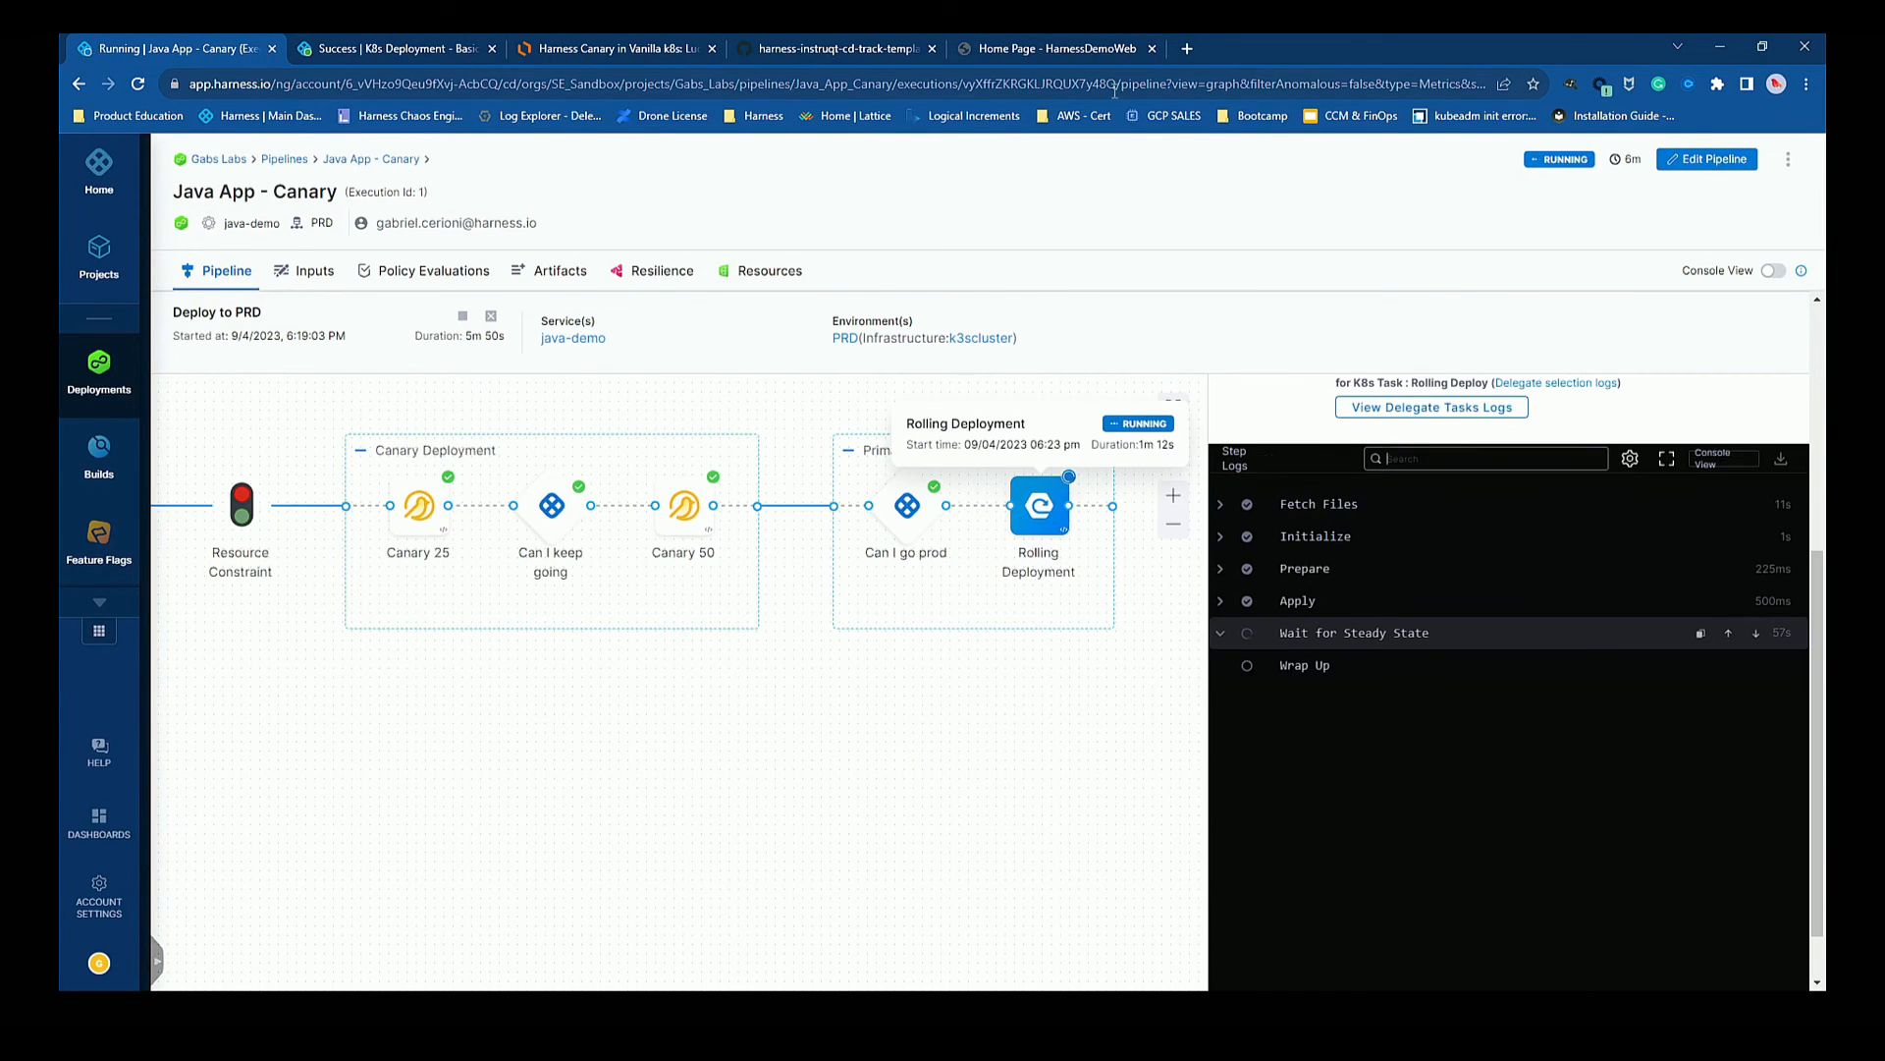
left_click(1152, 48)
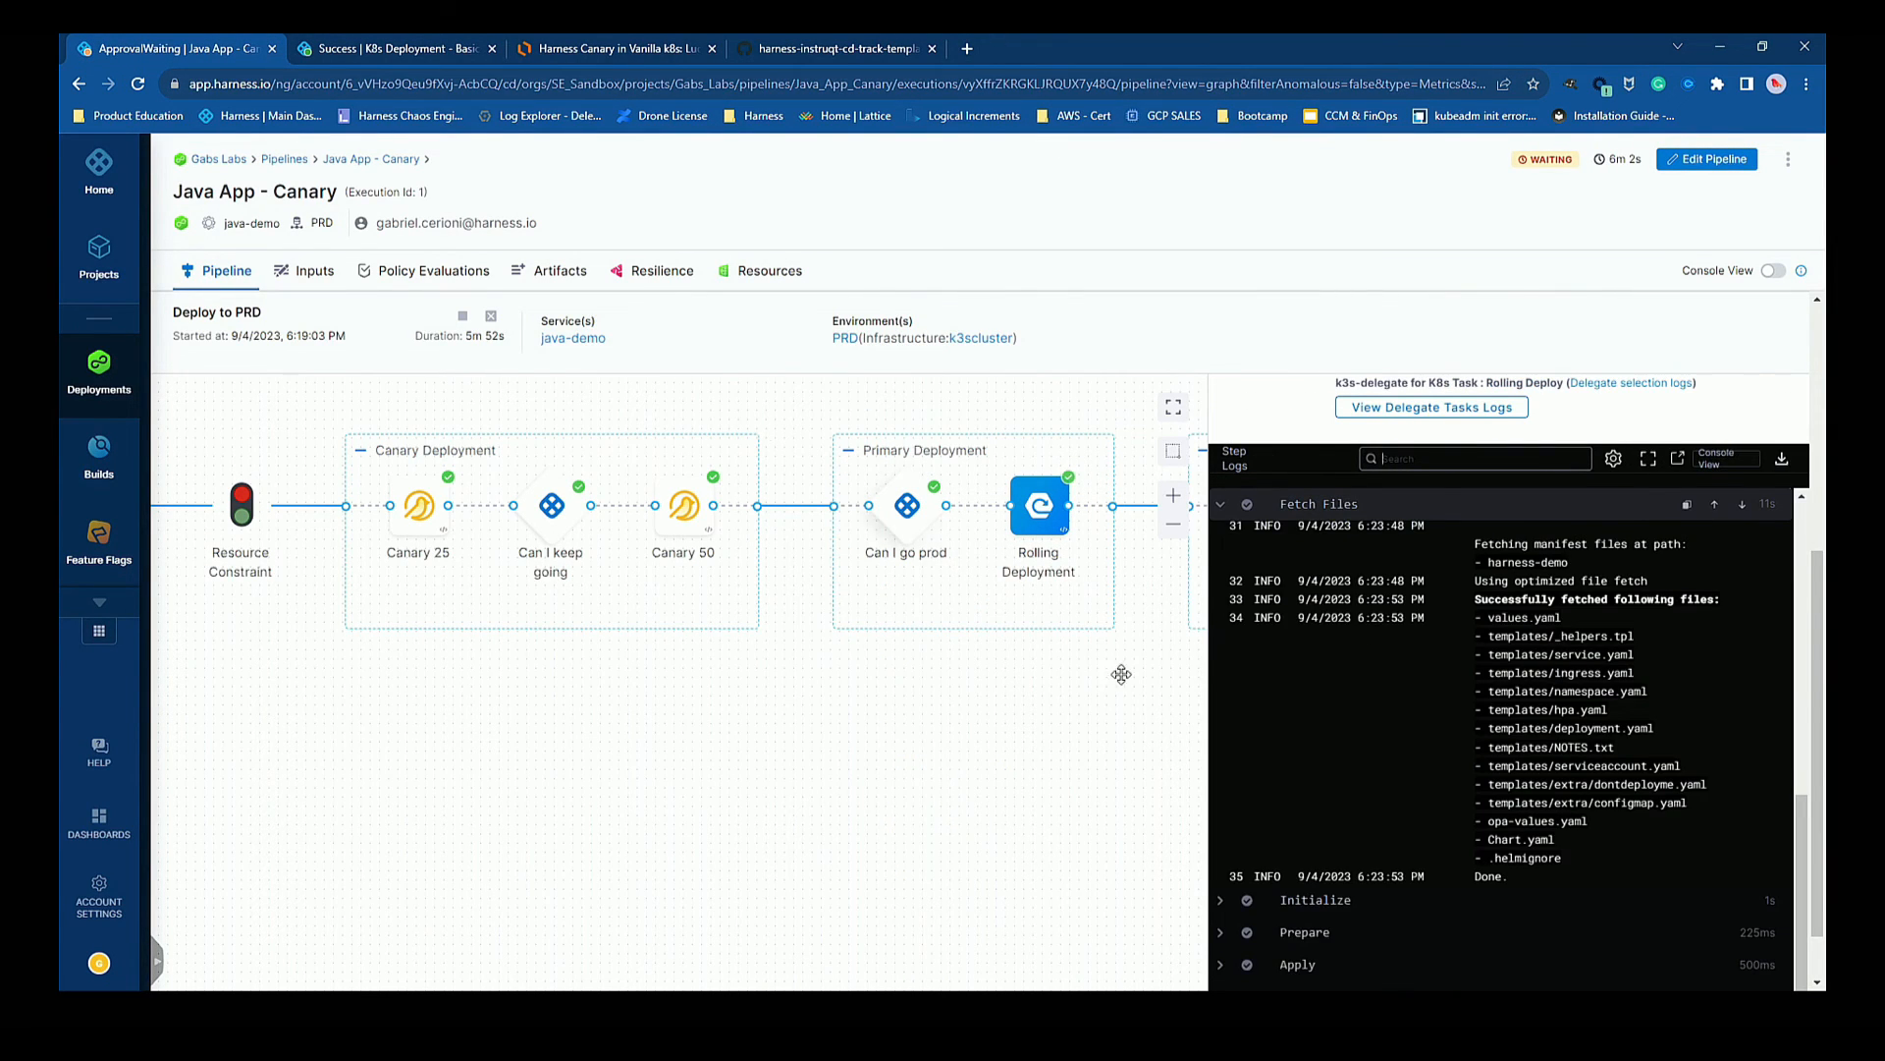
Open the Freeze approval step in the Canary Wrap up group without approving it.
left_click(908, 504)
left_click(1037, 521)
left_click_drag(1040, 702, 675, 706)
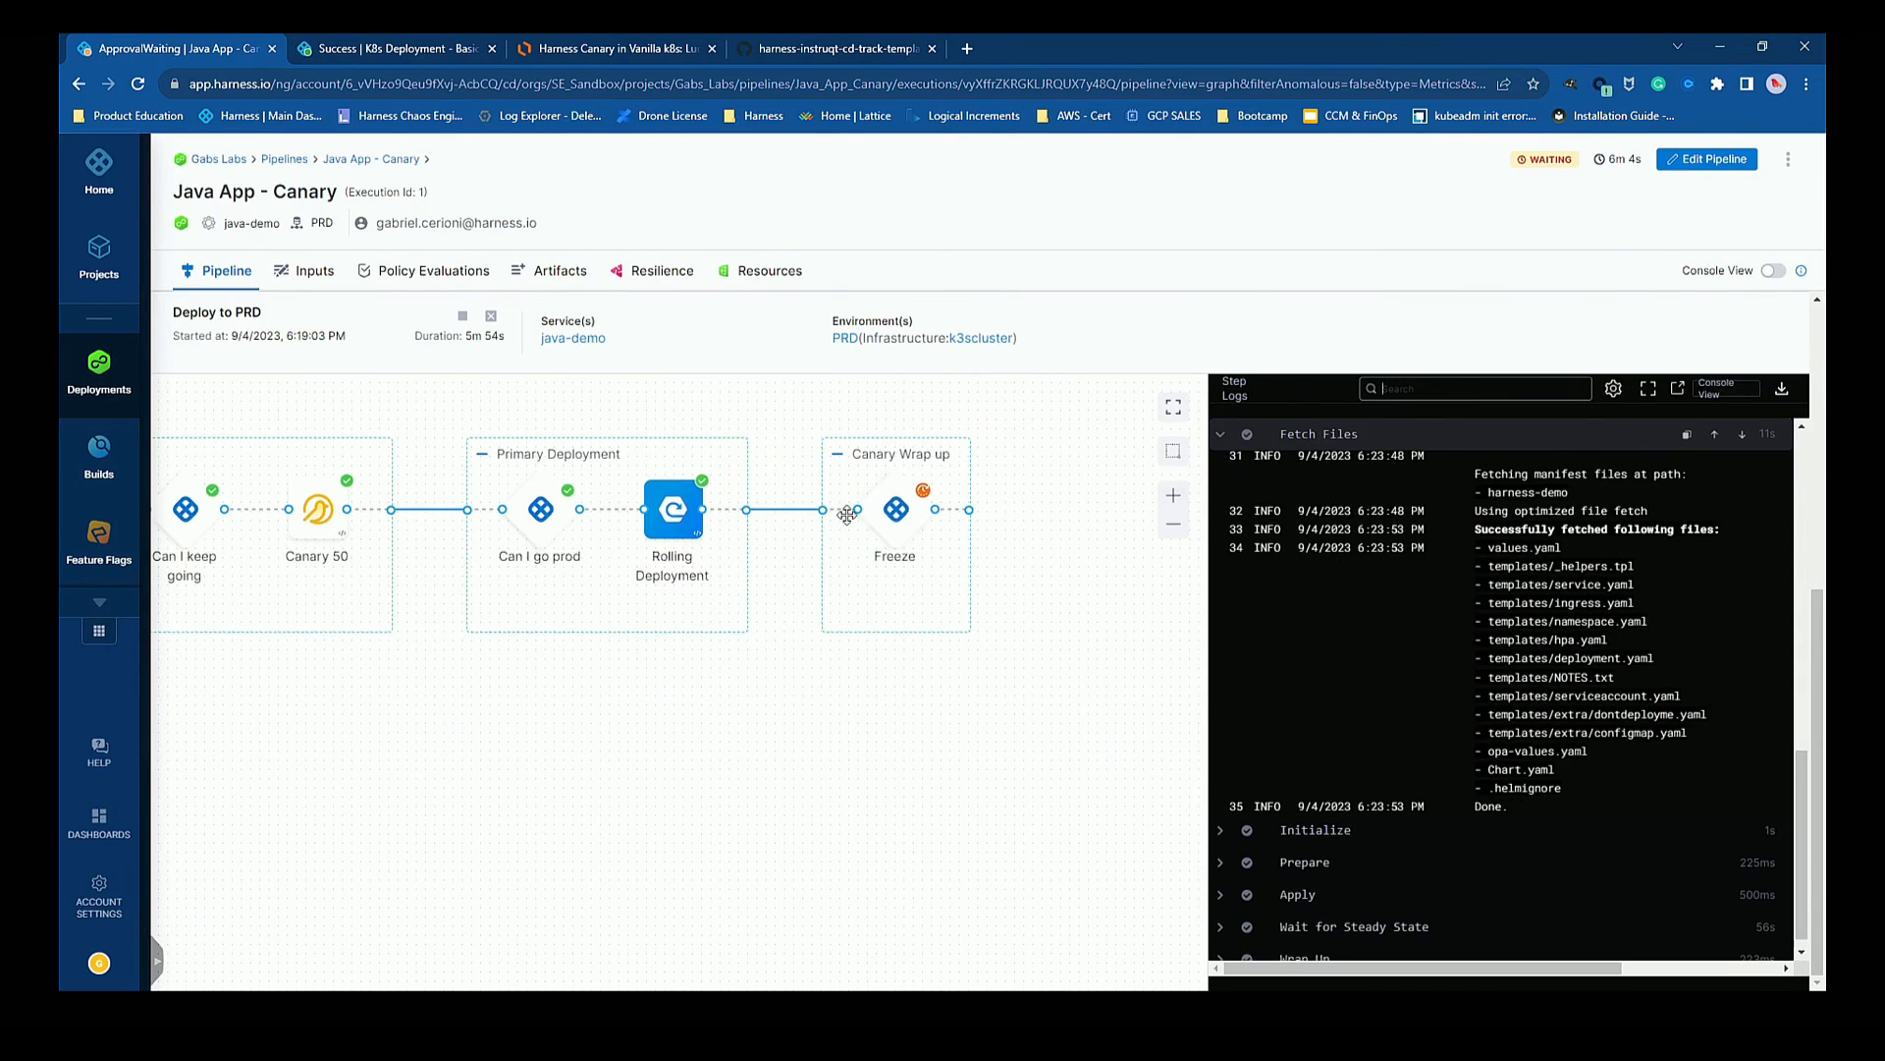
left_click(906, 518)
left_click_drag(779, 886, 685, 904)
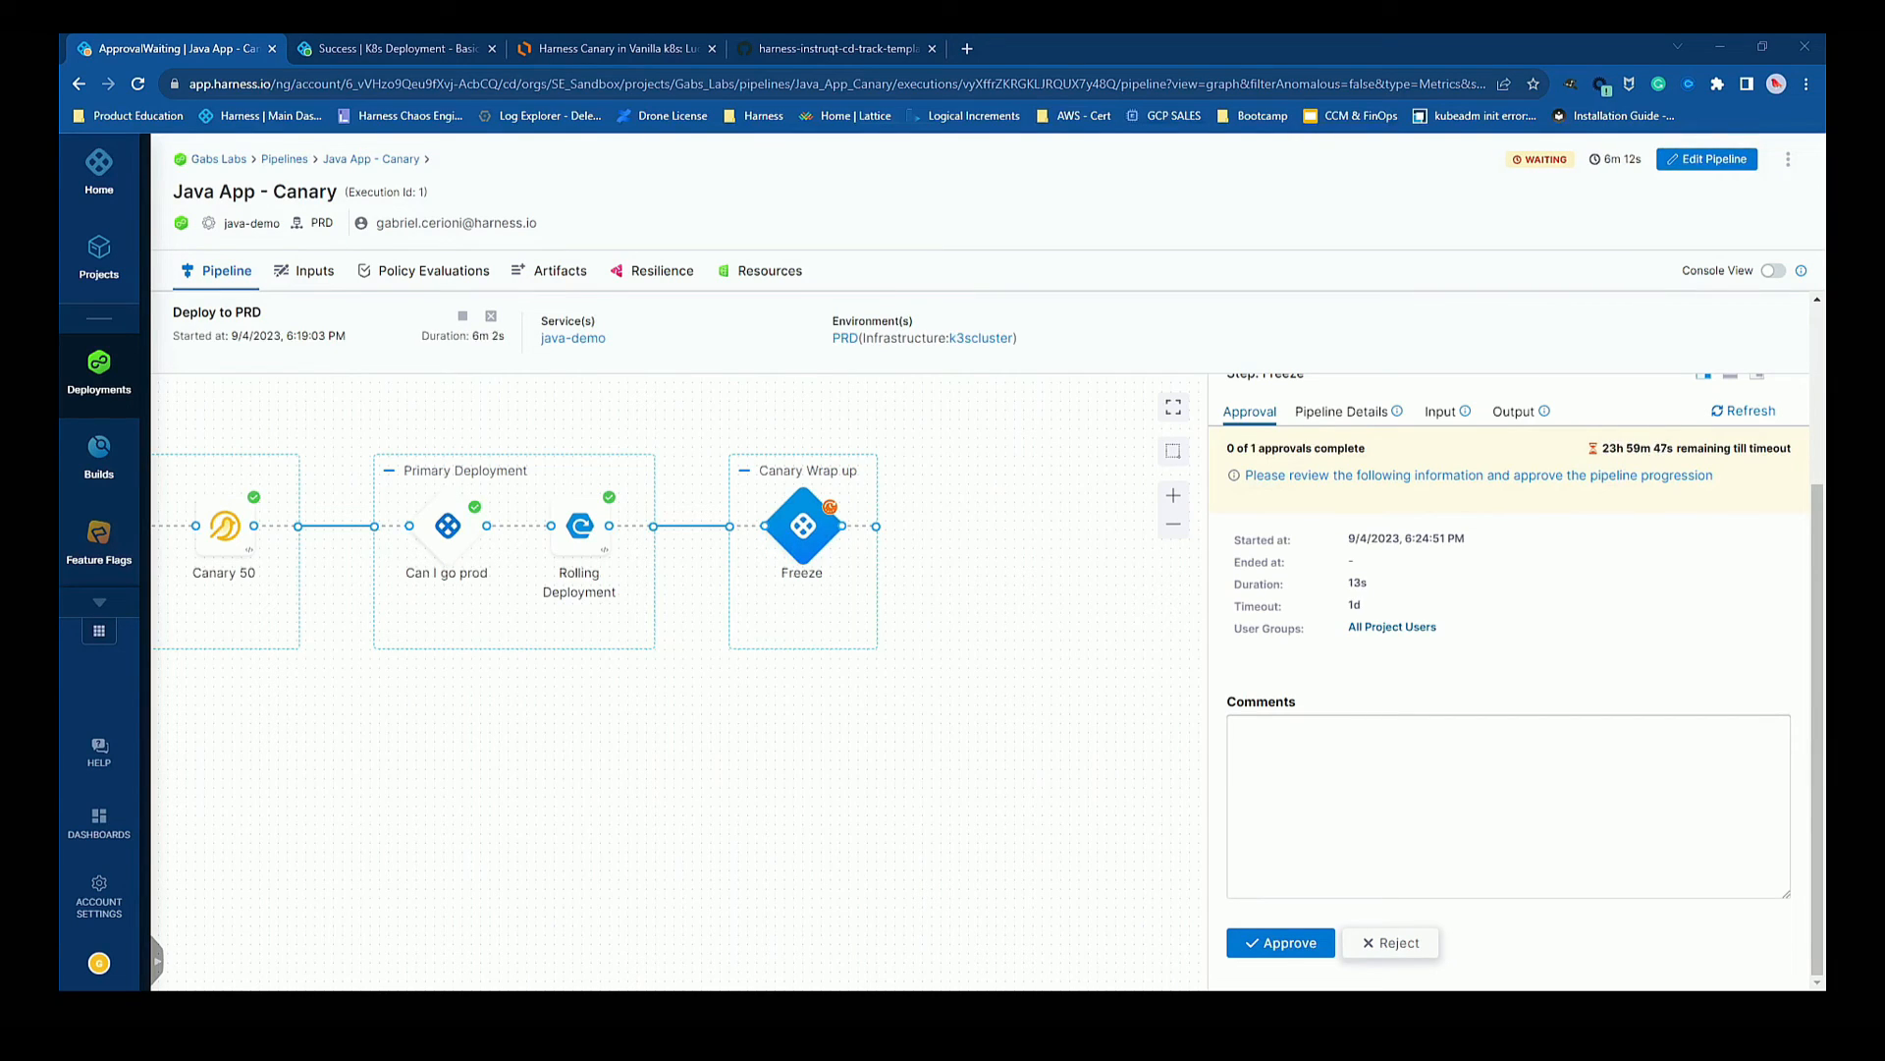
Switch to the terminal, clear it, and list the namespace resources with "k -n prd-ns get all".
key("alt+Tab")
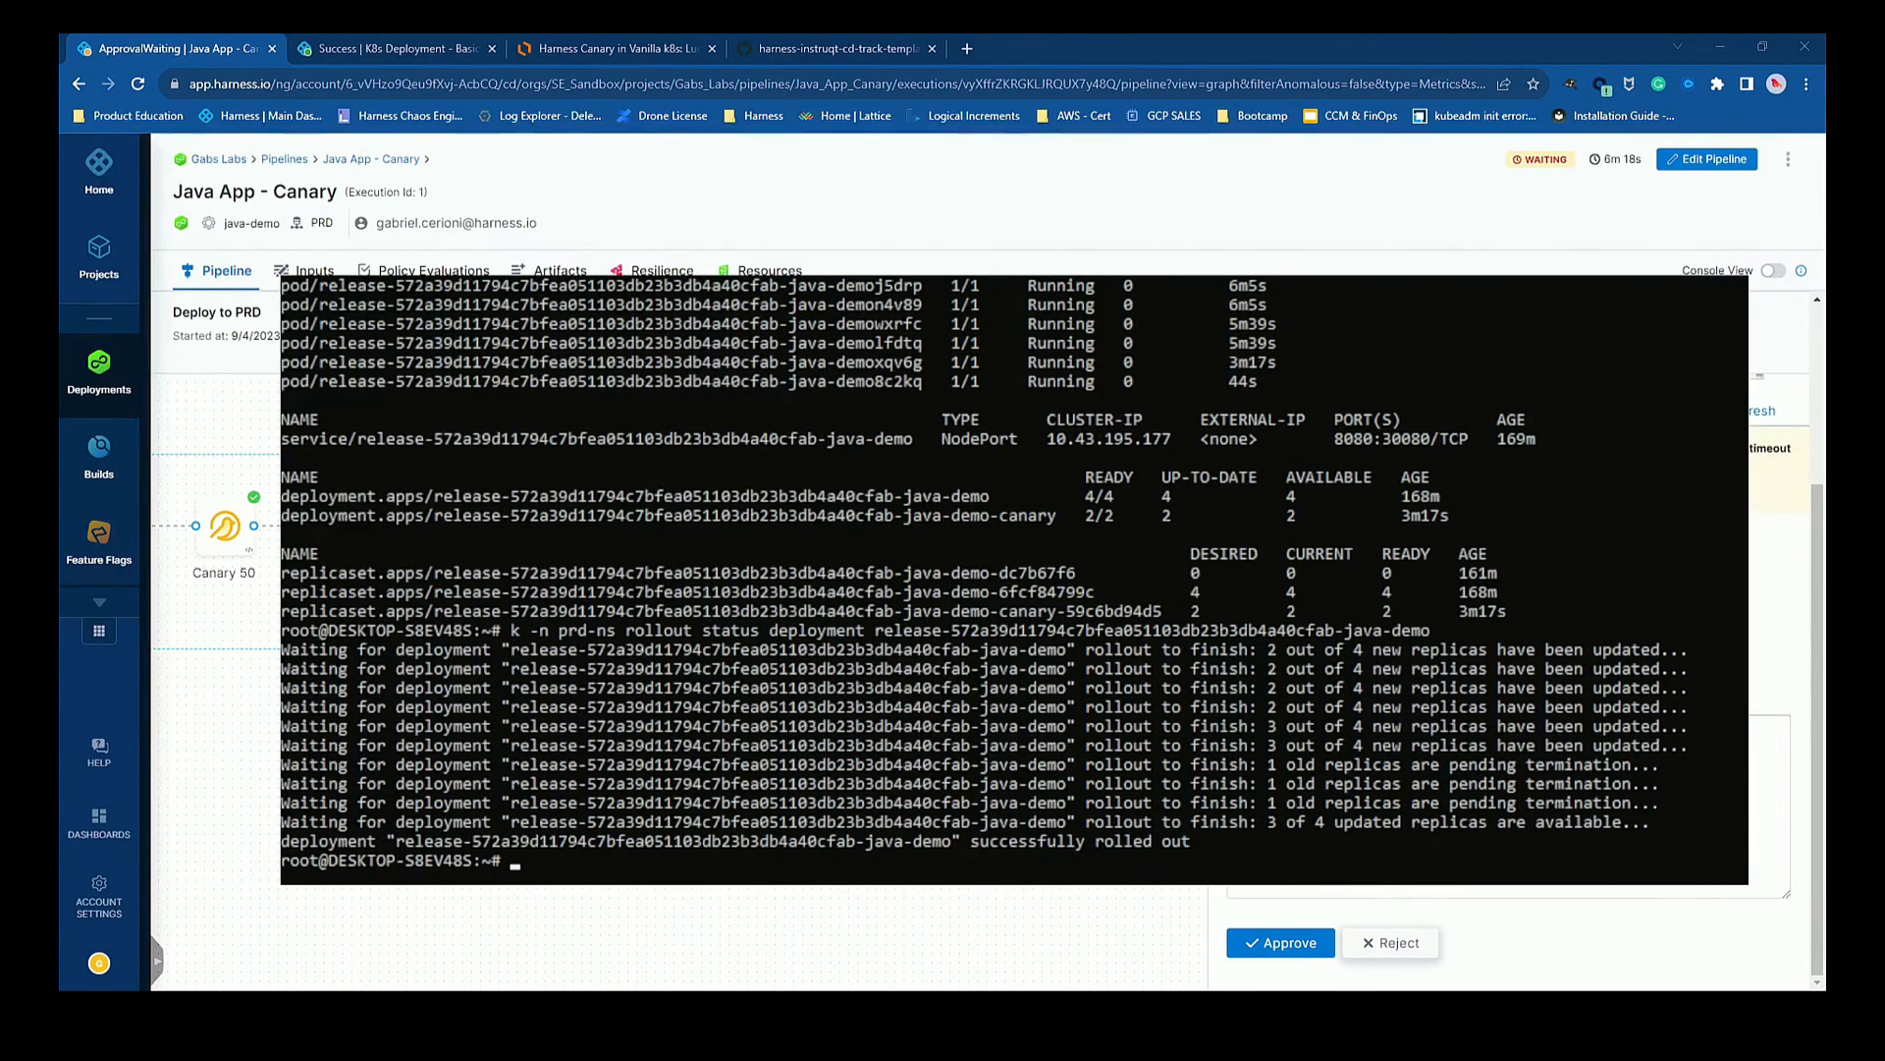
key("ctrl+l")
key("Up")
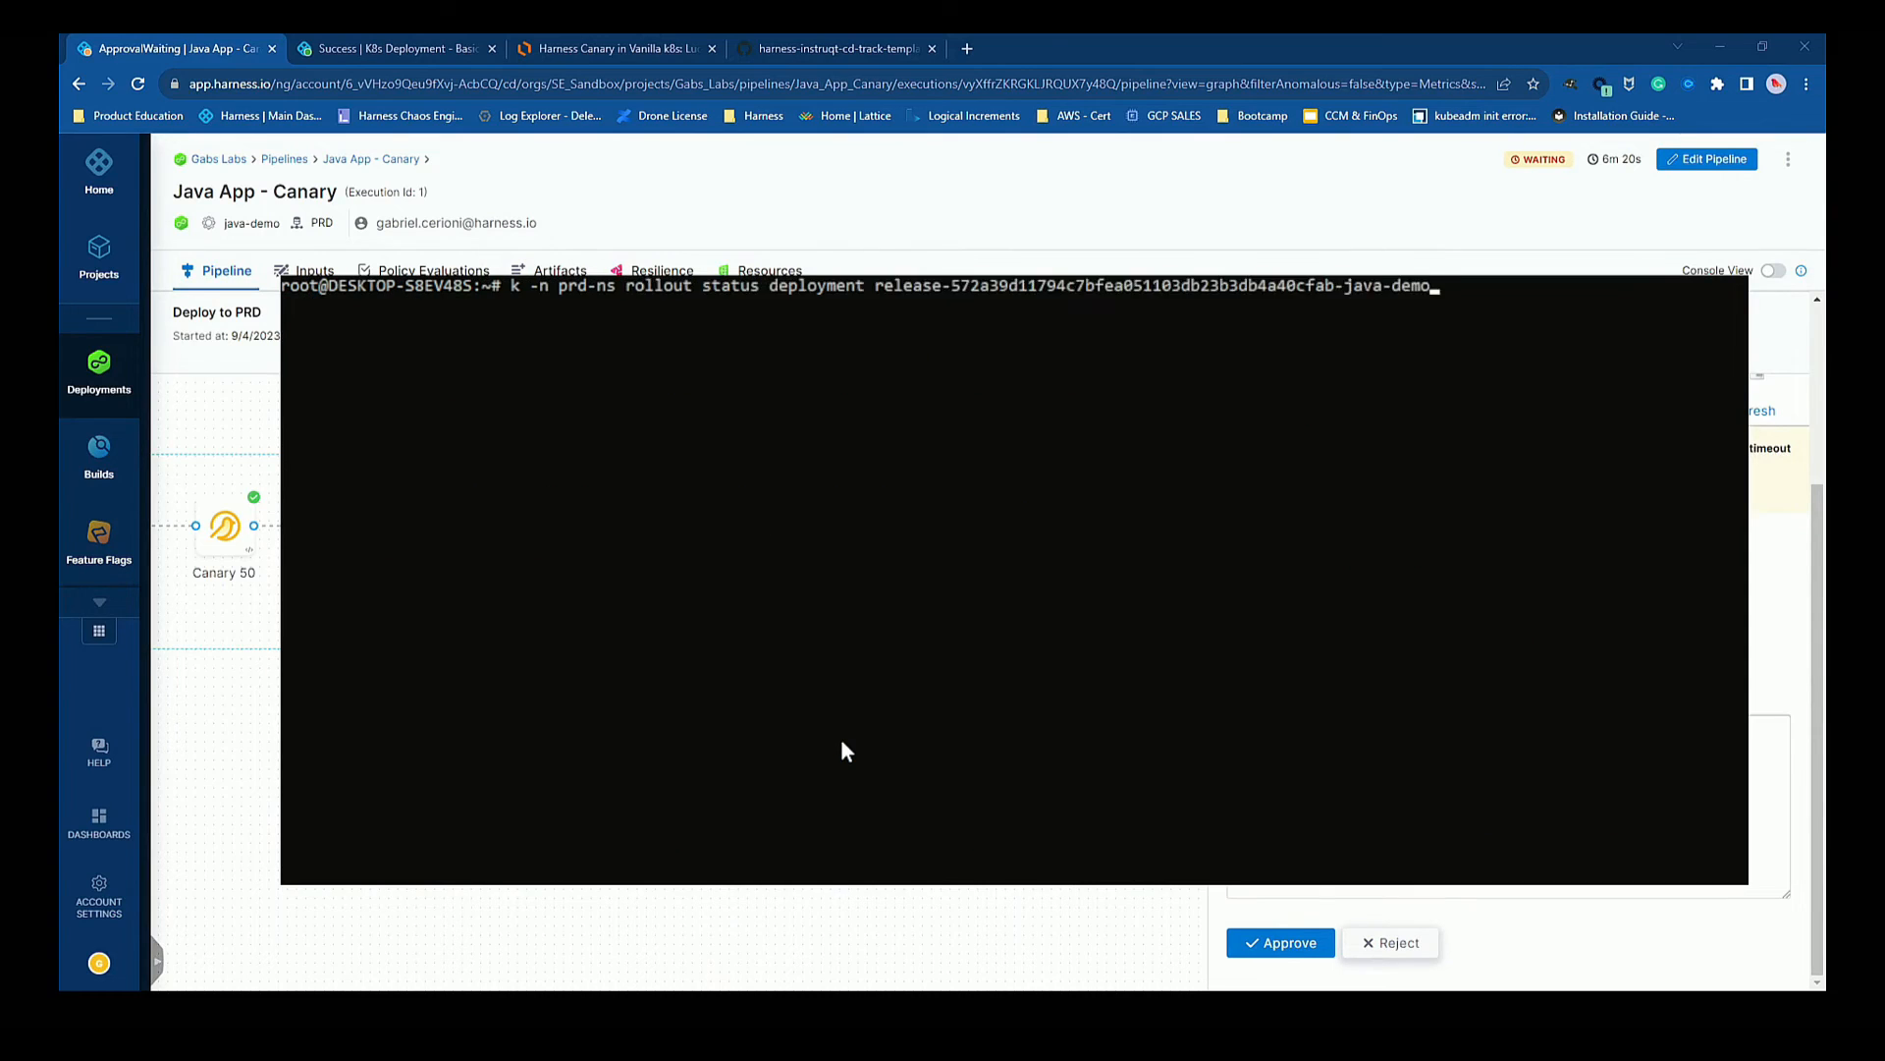
key("Up")
key("Return")
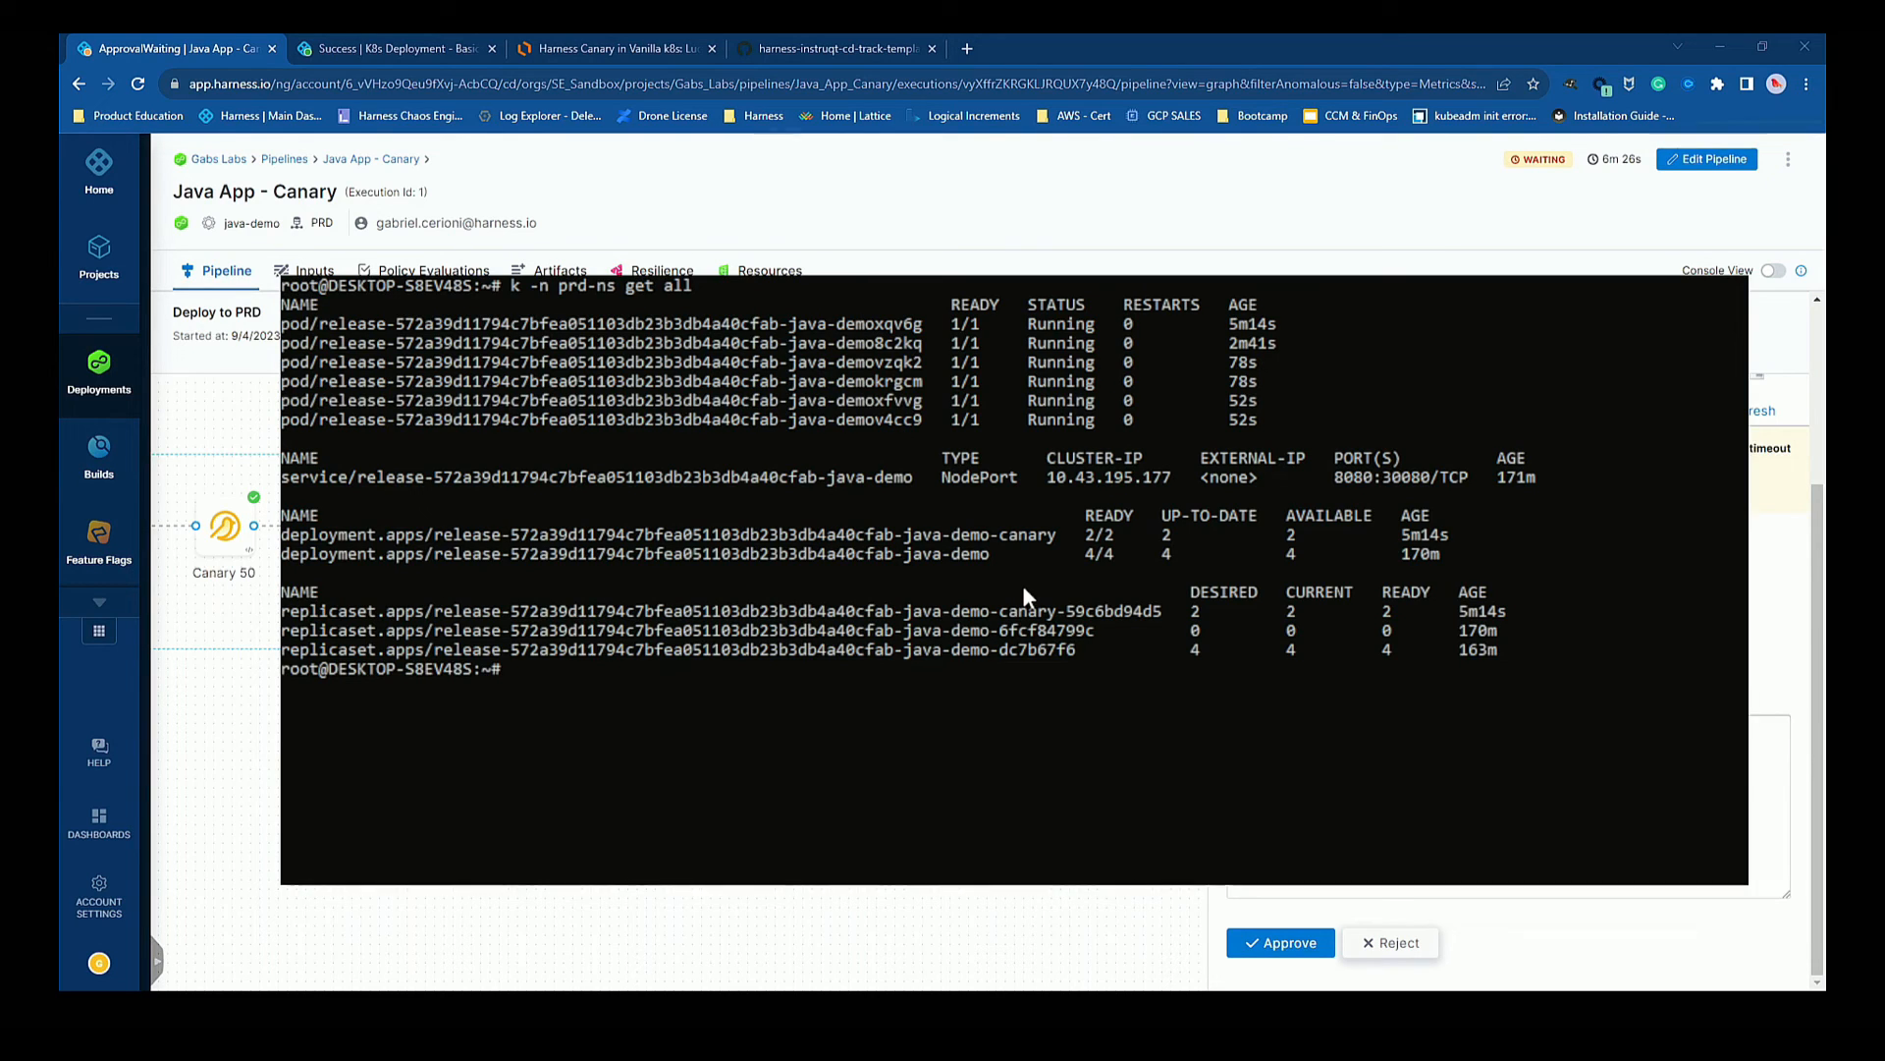
key("Up")
key("Home")
type("watch -n 1 ")
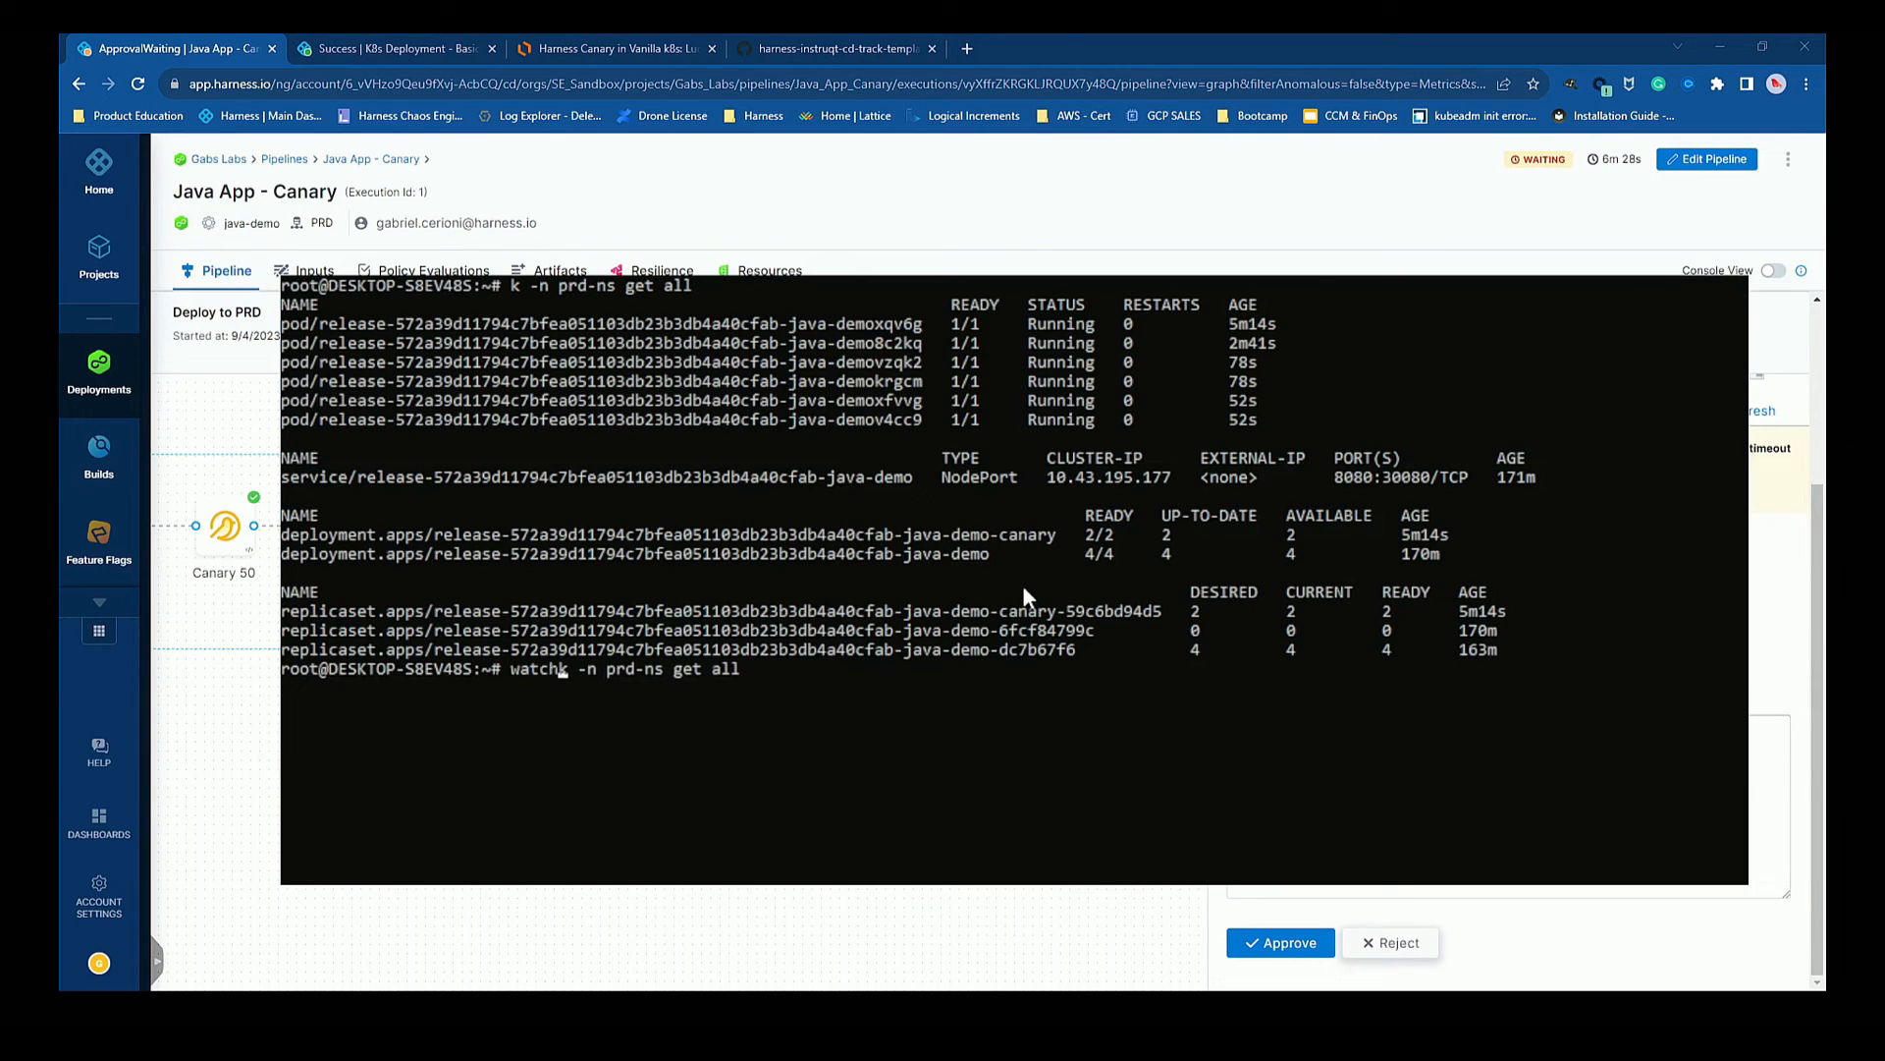
type("'")
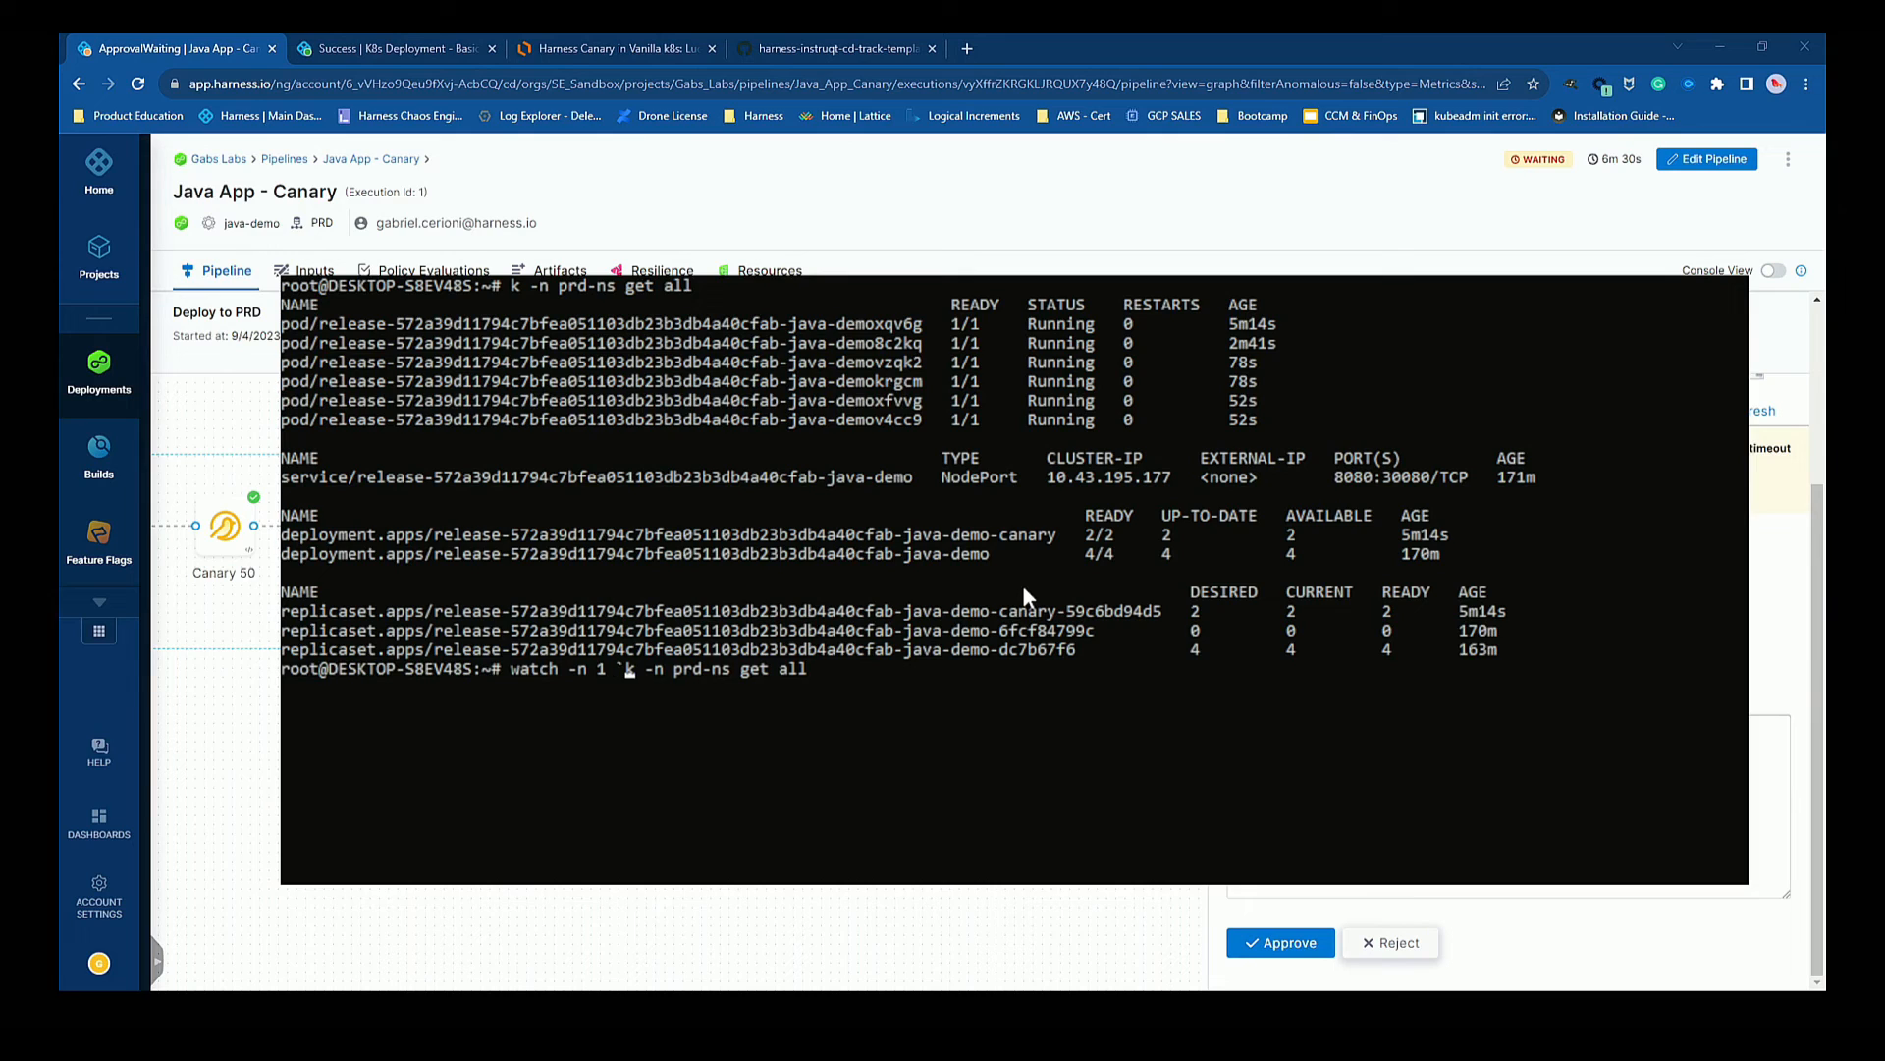
key("Return")
key("ctrl+c")
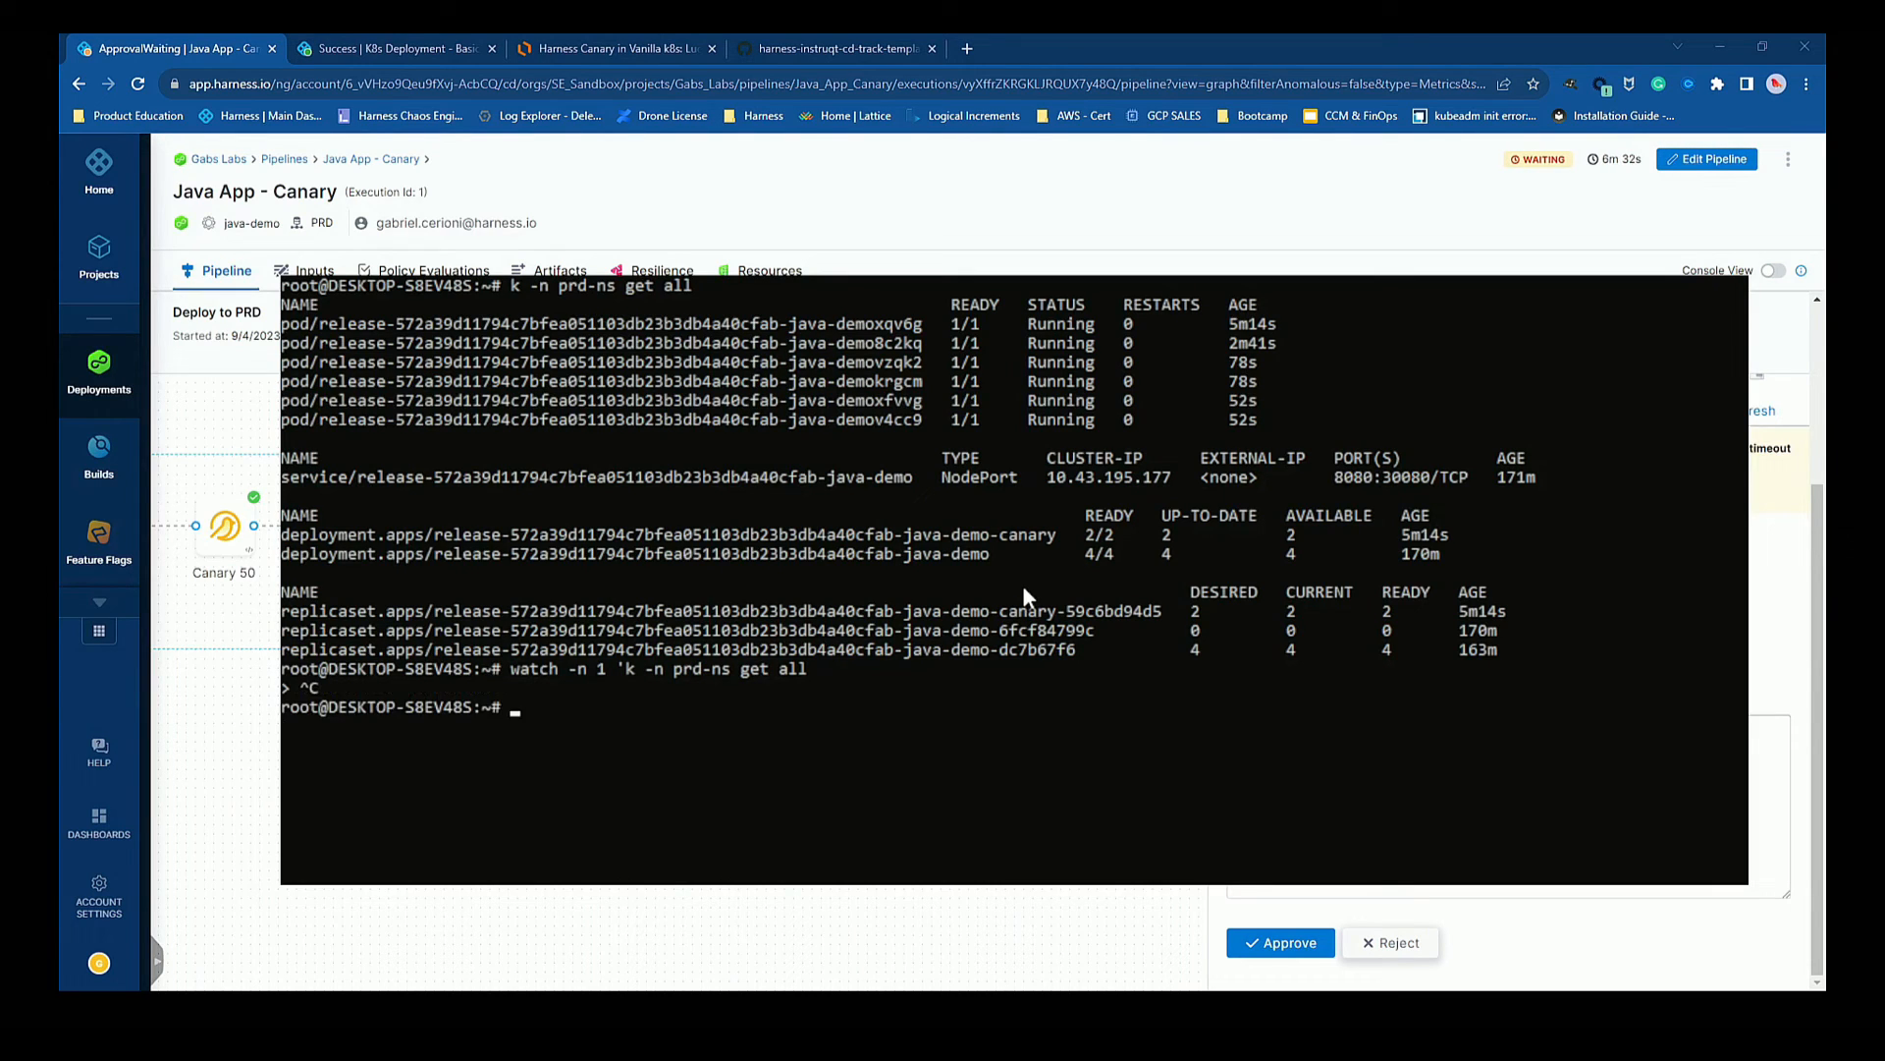
Correct the previous watch command to use kubectl and run "watch -n 1 'kubectl -n prd-ns get all'".
key("Up")
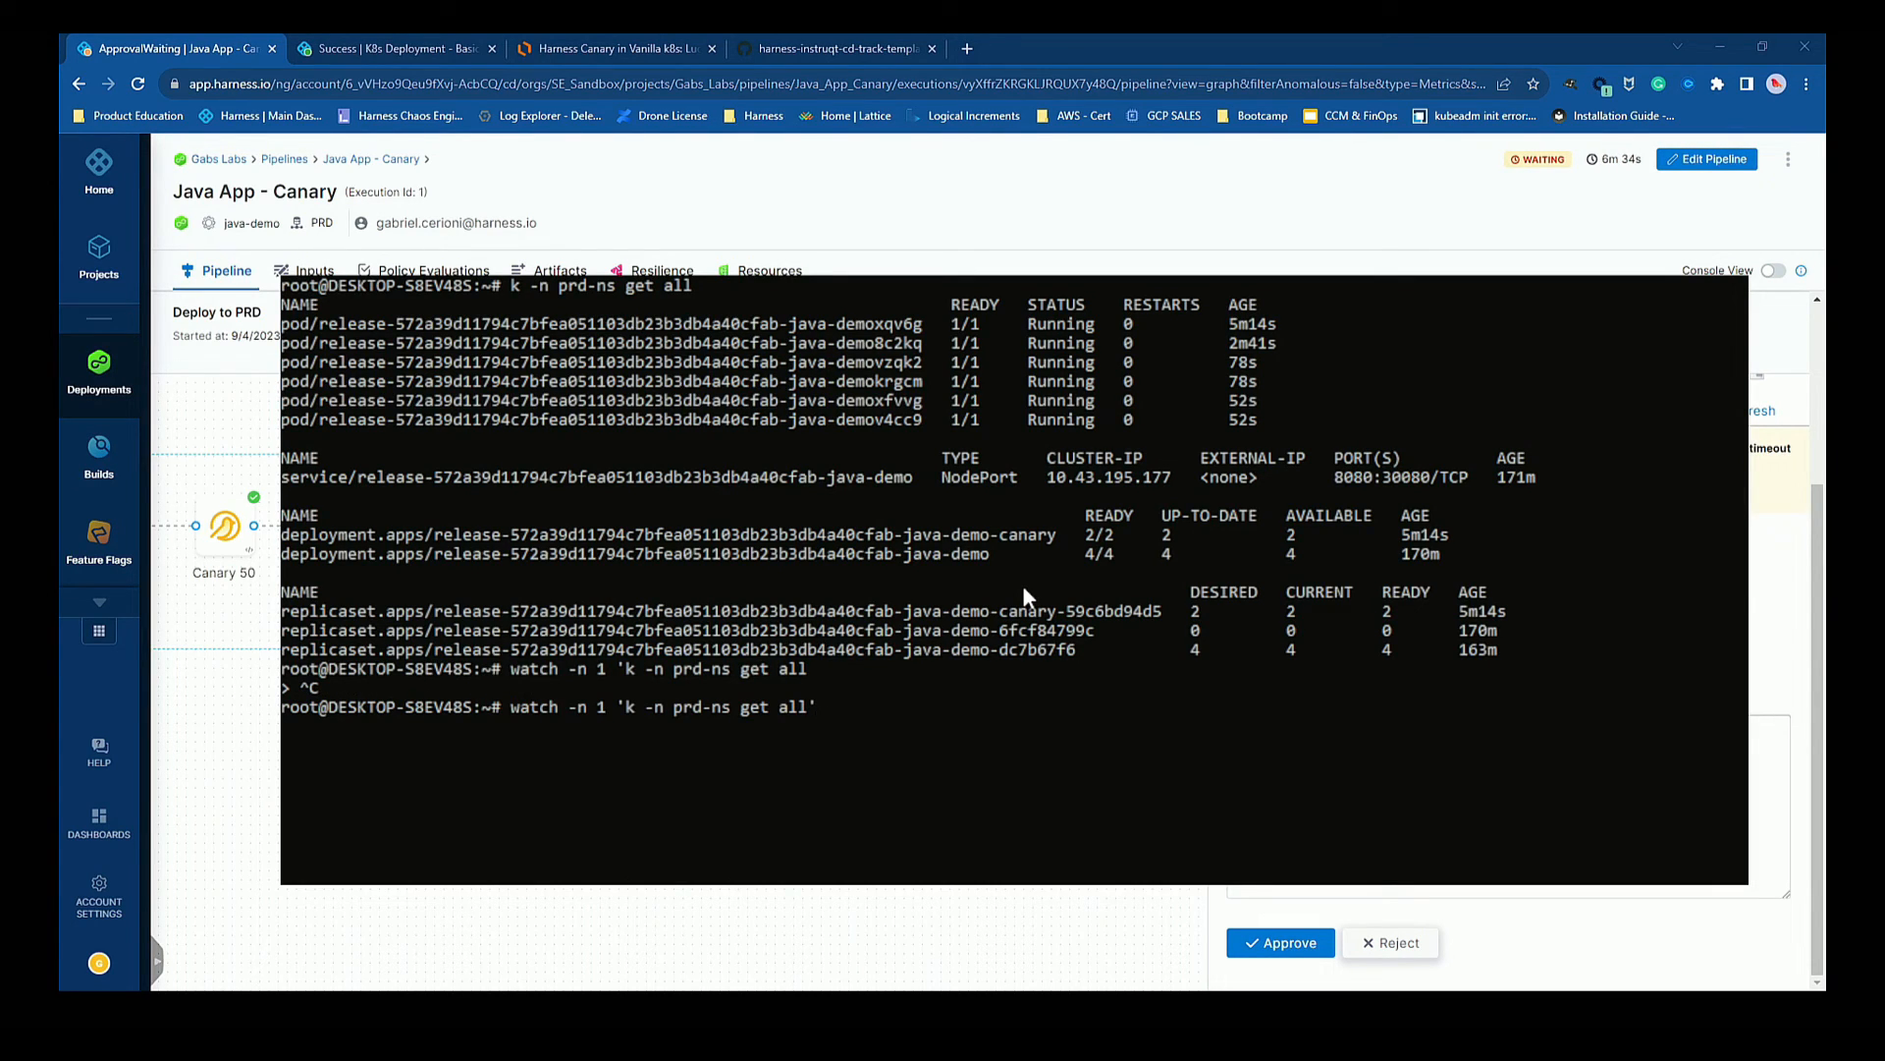
key("Left")
key("Left")
key("Left")
key("Left")
key("Left")
key("Left")
key("Left")
key("Left")
key("Left")
key("Left")
key("Left")
key("Left")
key("Left")
key("Left")
key("Left")
key("Left")
type("ubectl")
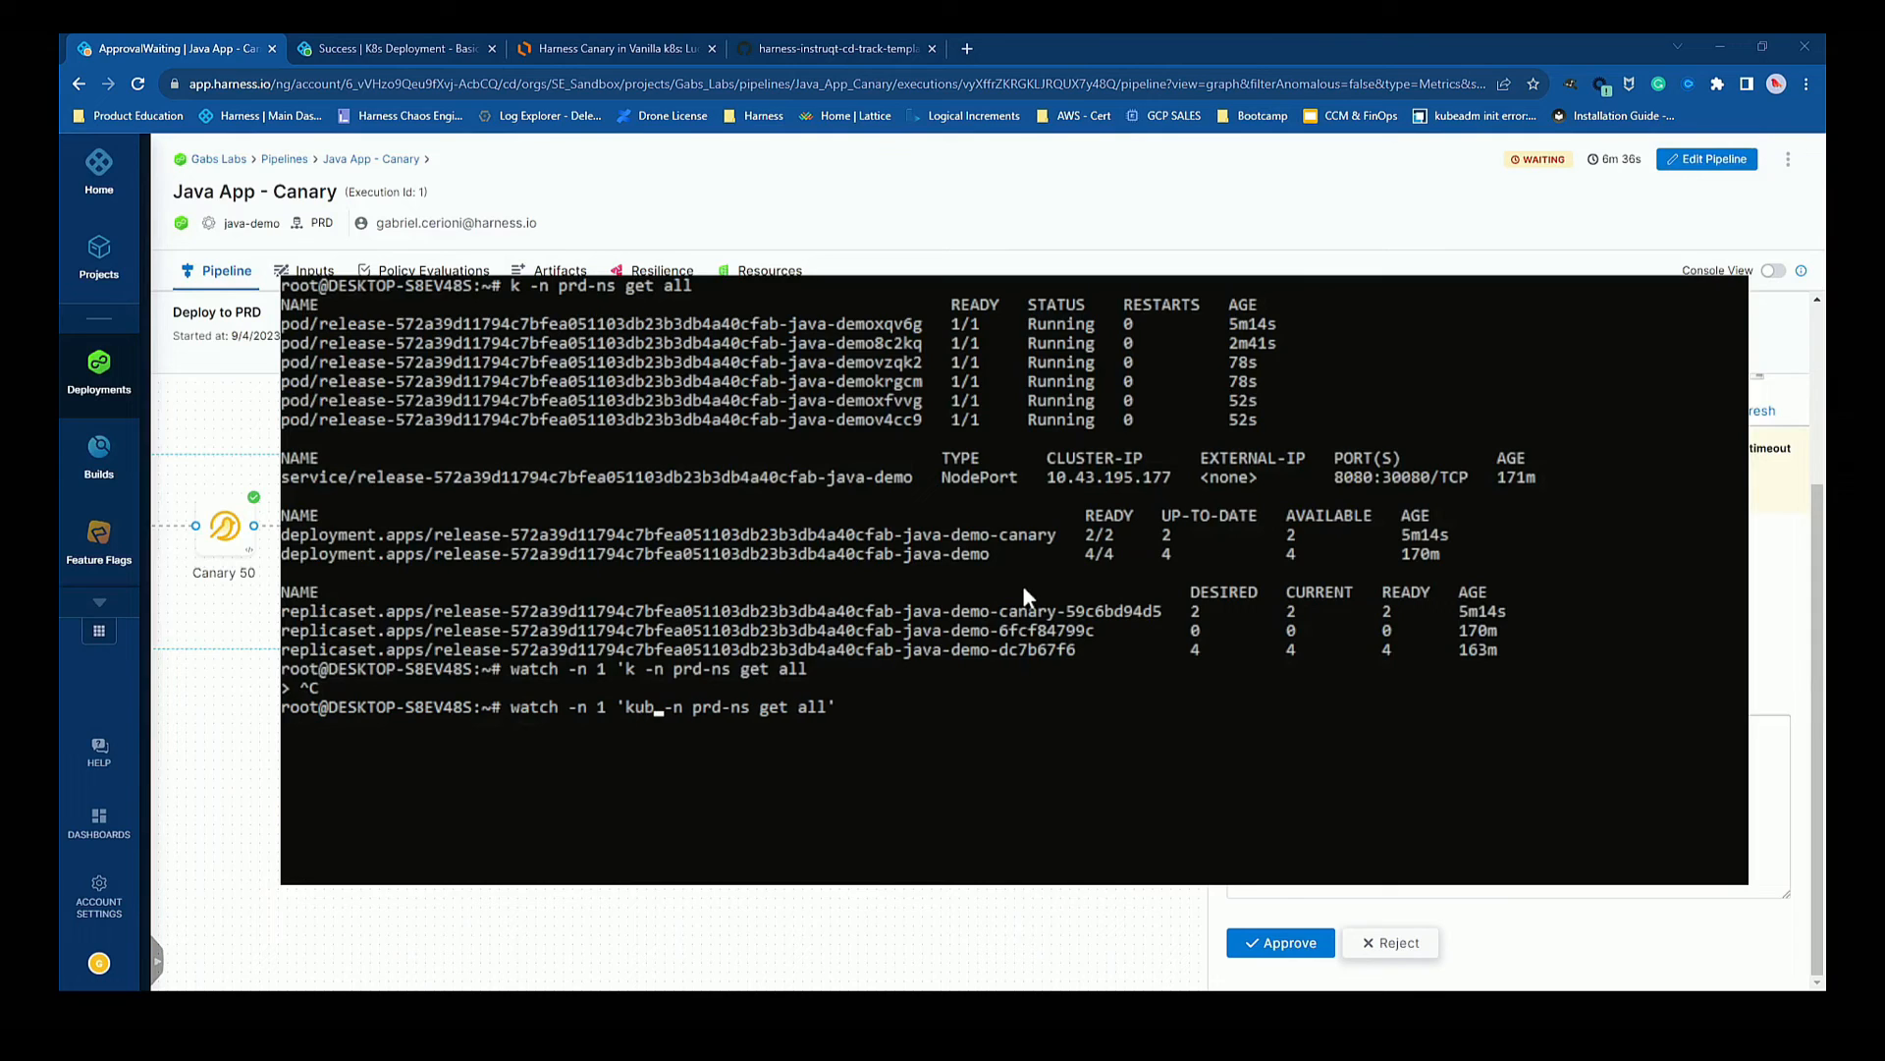
key("Return")
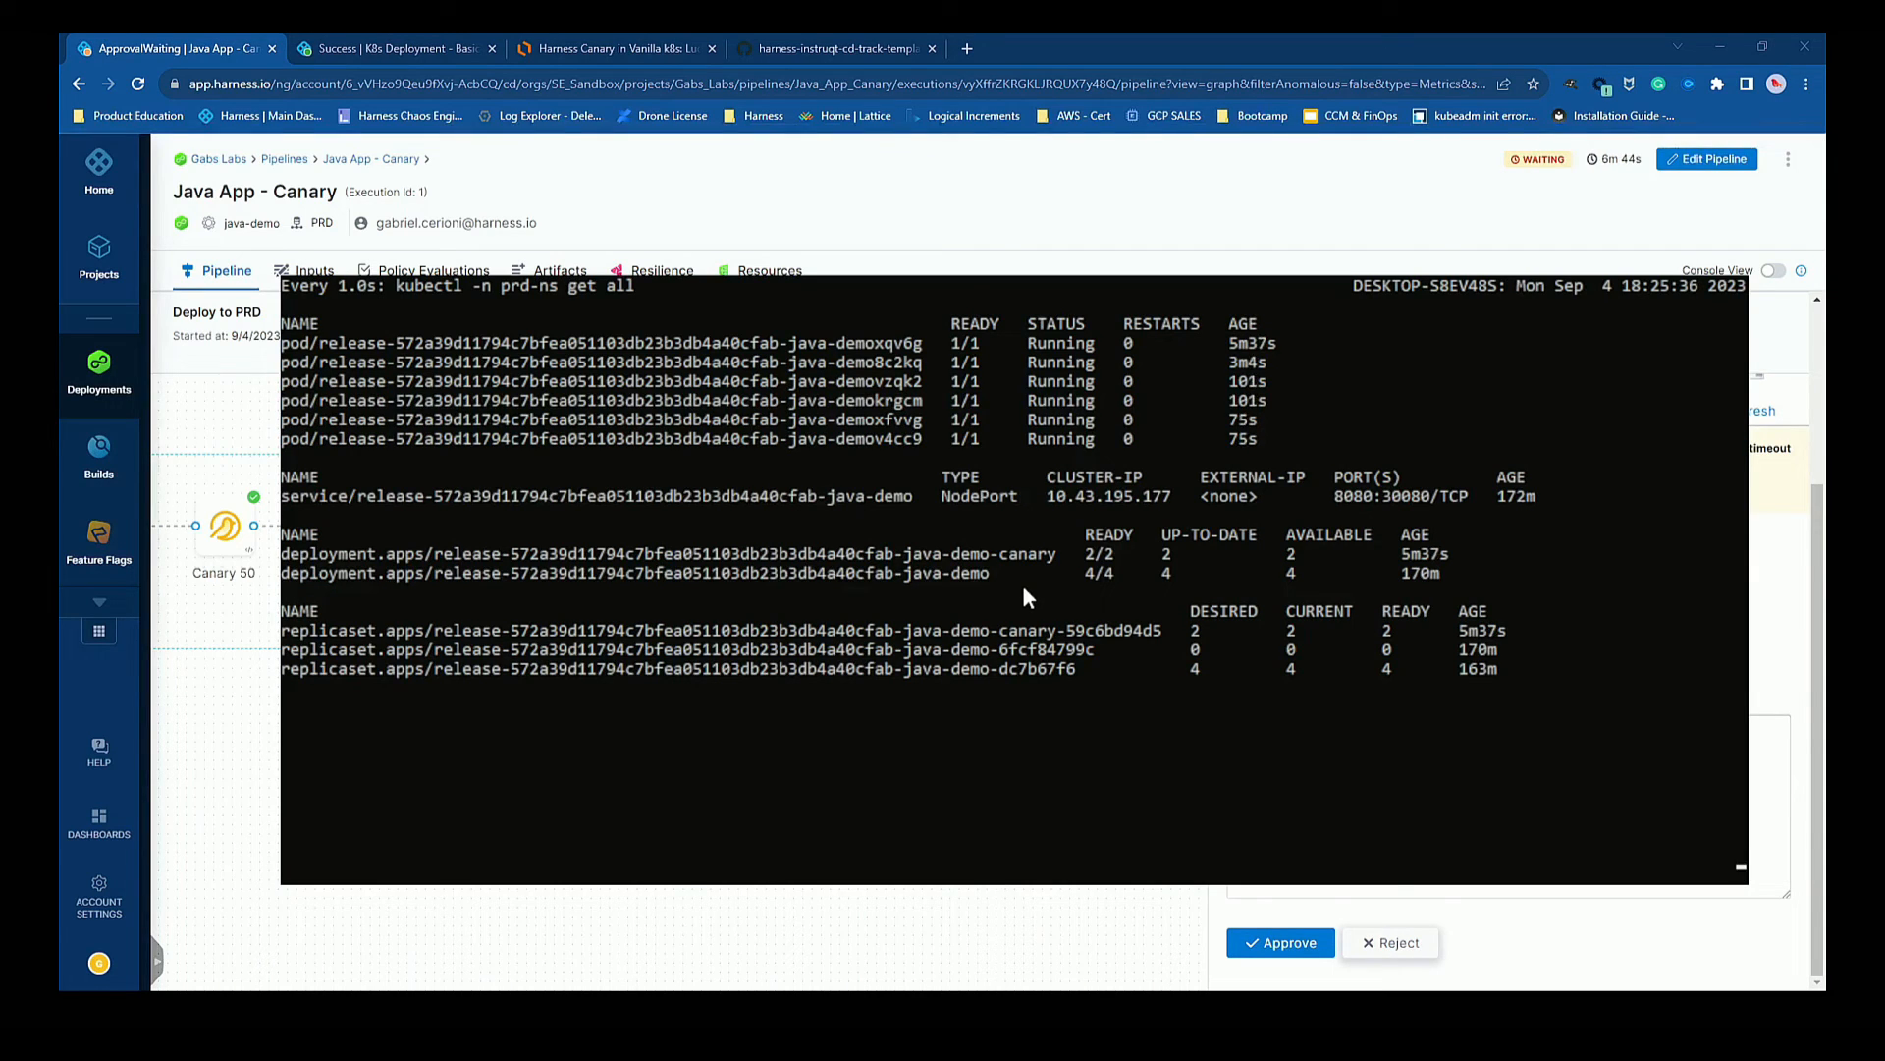
Return to the Java App - Canary pipeline execution and approve its Freeze step.
left_click(707, 1008)
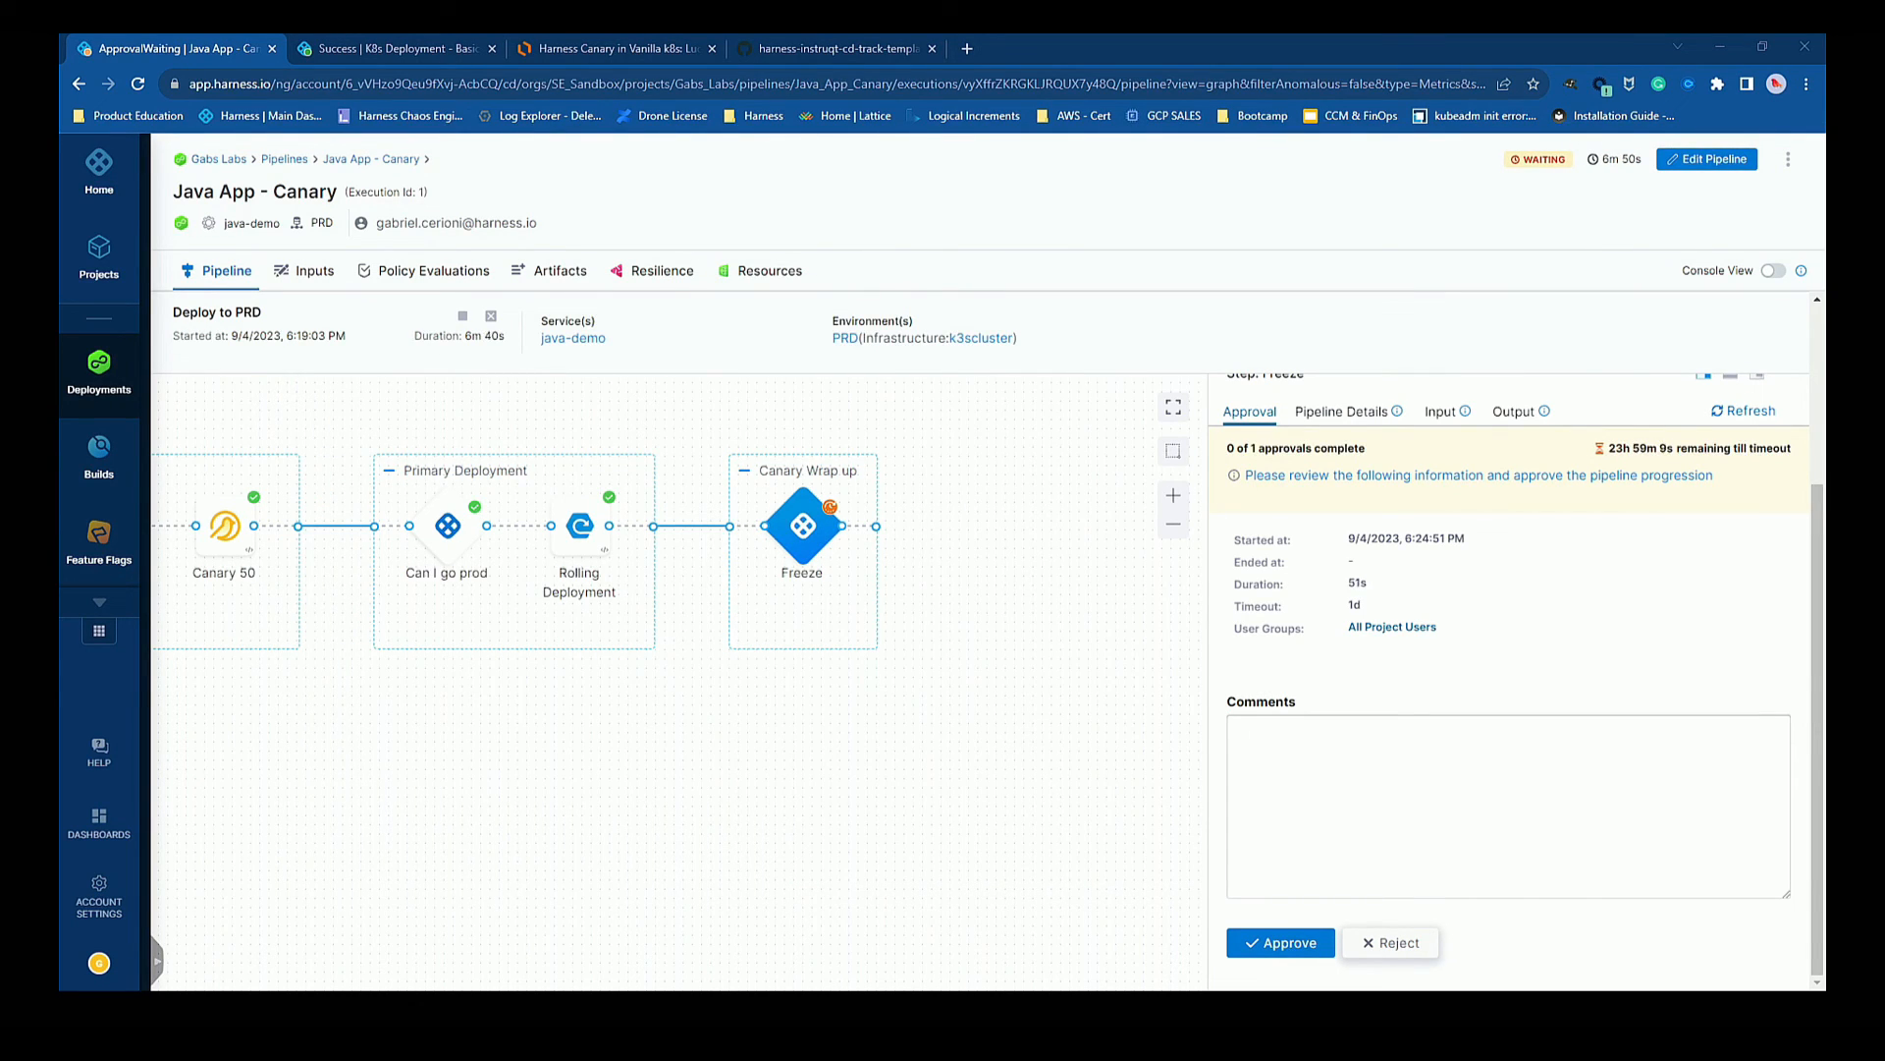
mouse_move(779, 547)
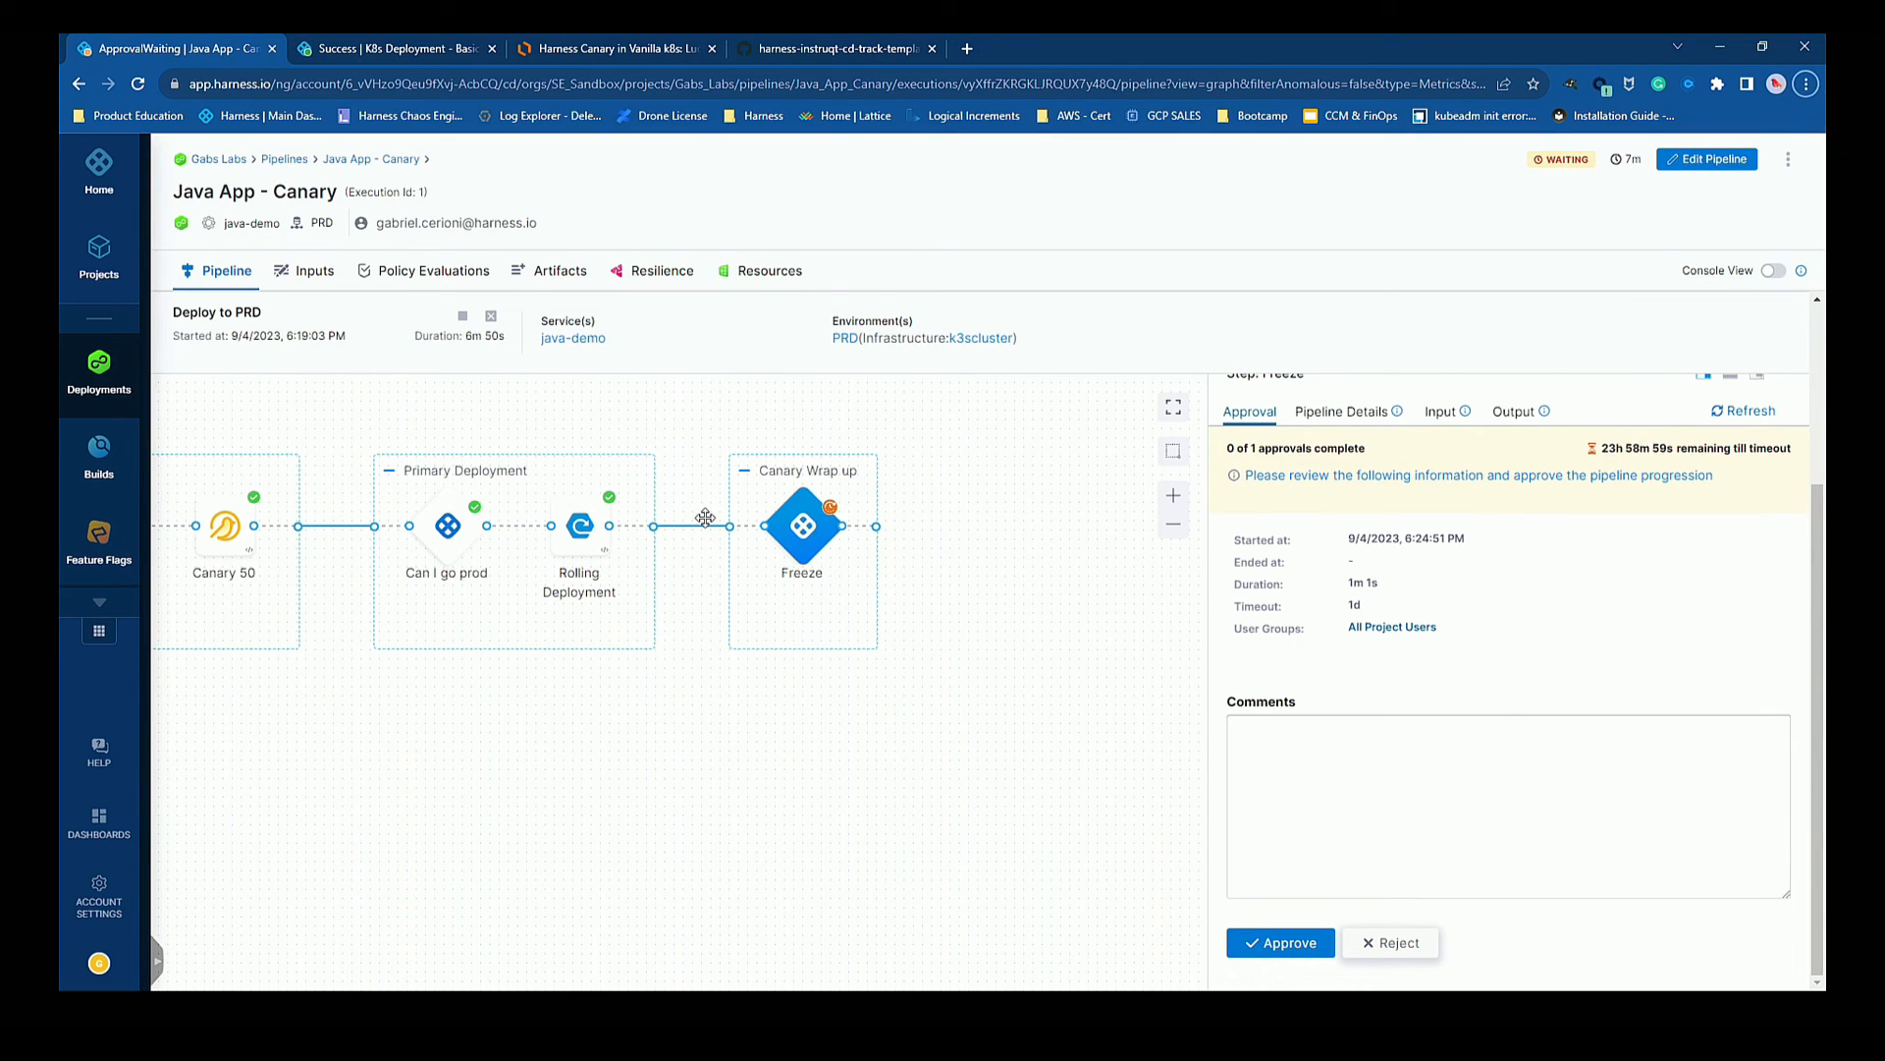
left_click(1282, 945)
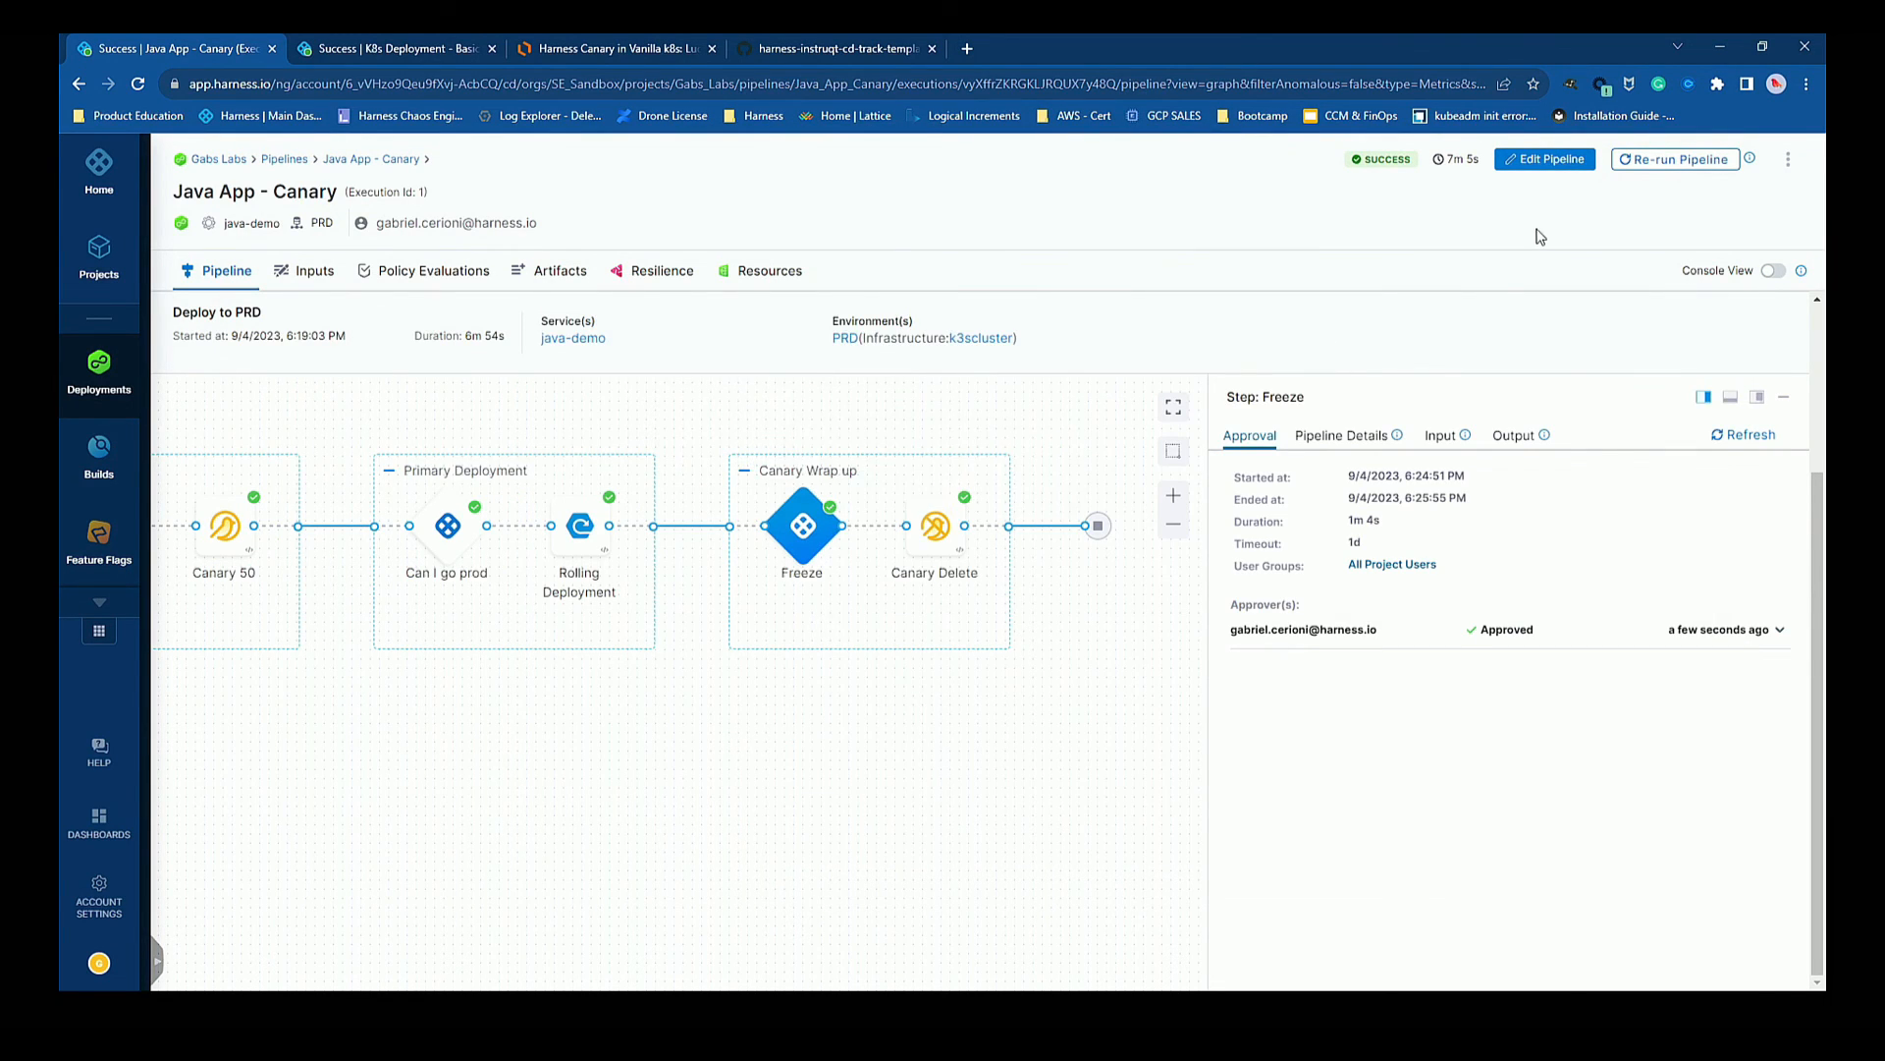
Open the Java App - Canary pipeline for editing and look through the available trigger types without adding a trigger.
left_click(1544, 159)
left_click(1576, 165)
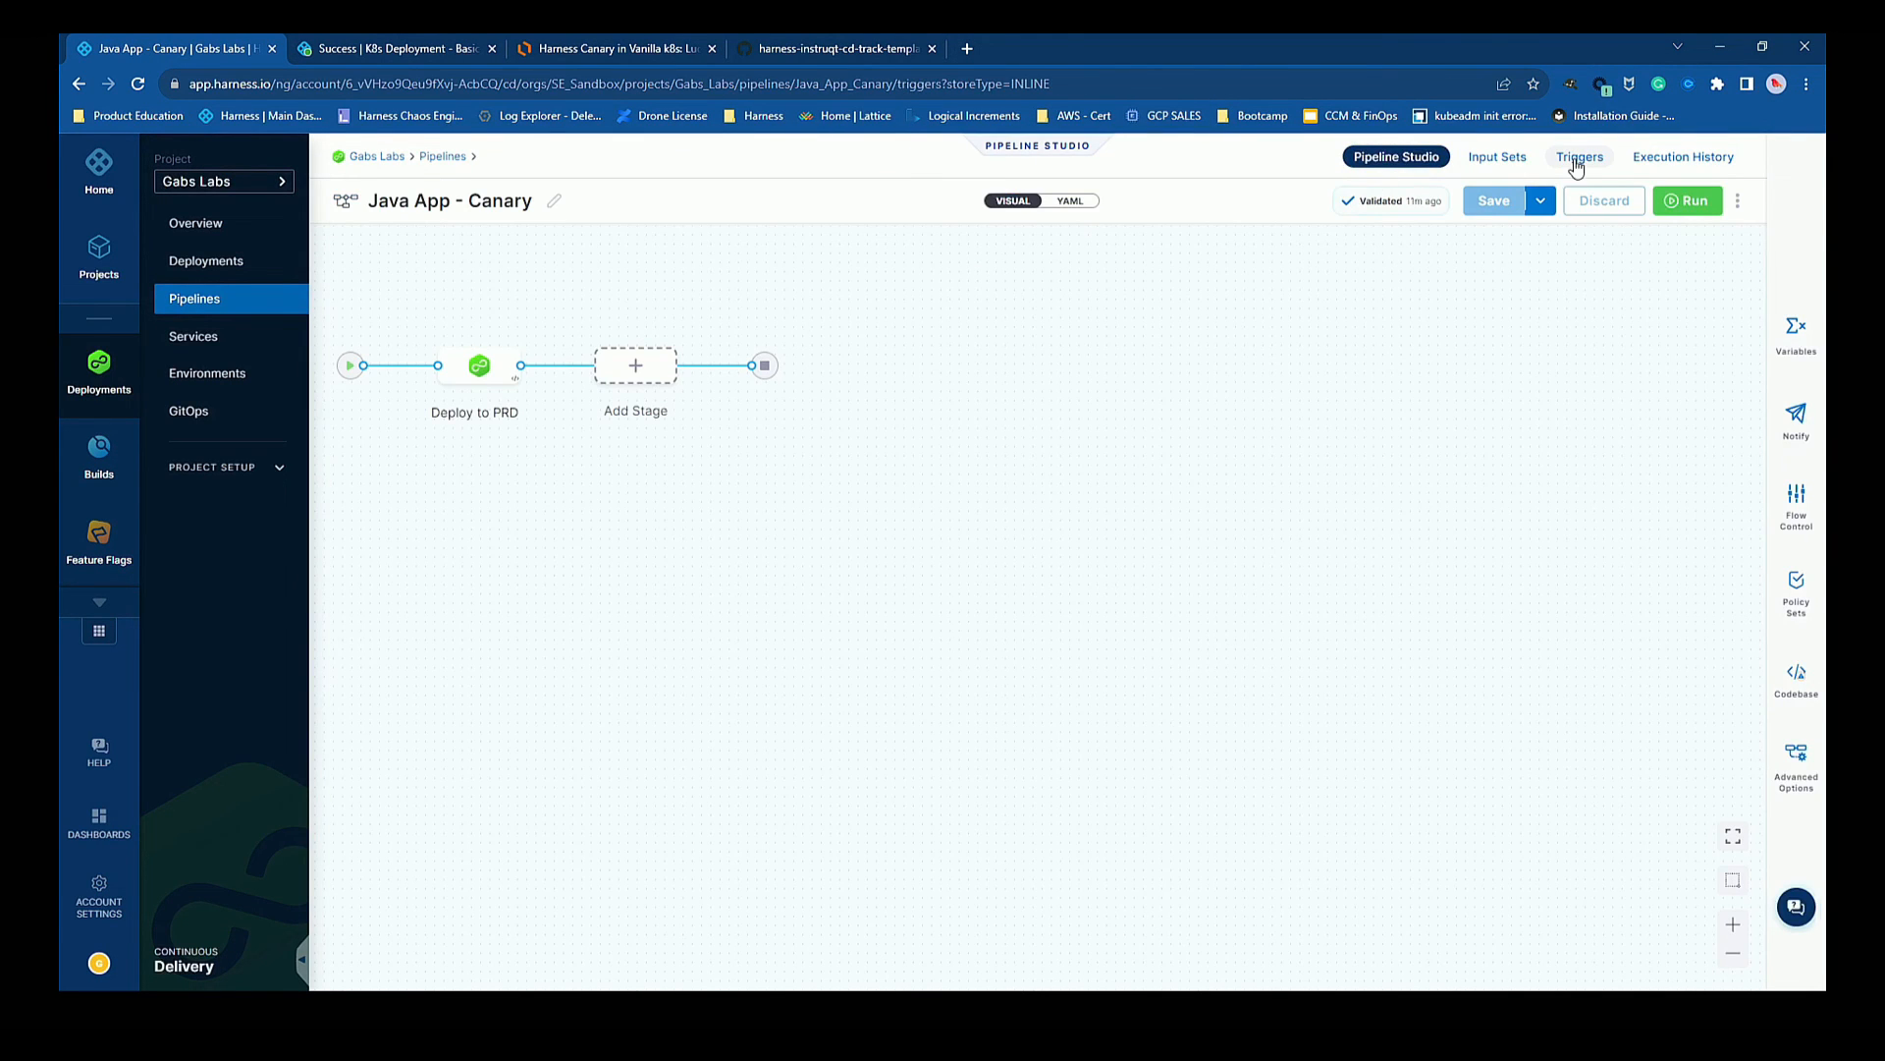
left_click(447, 241)
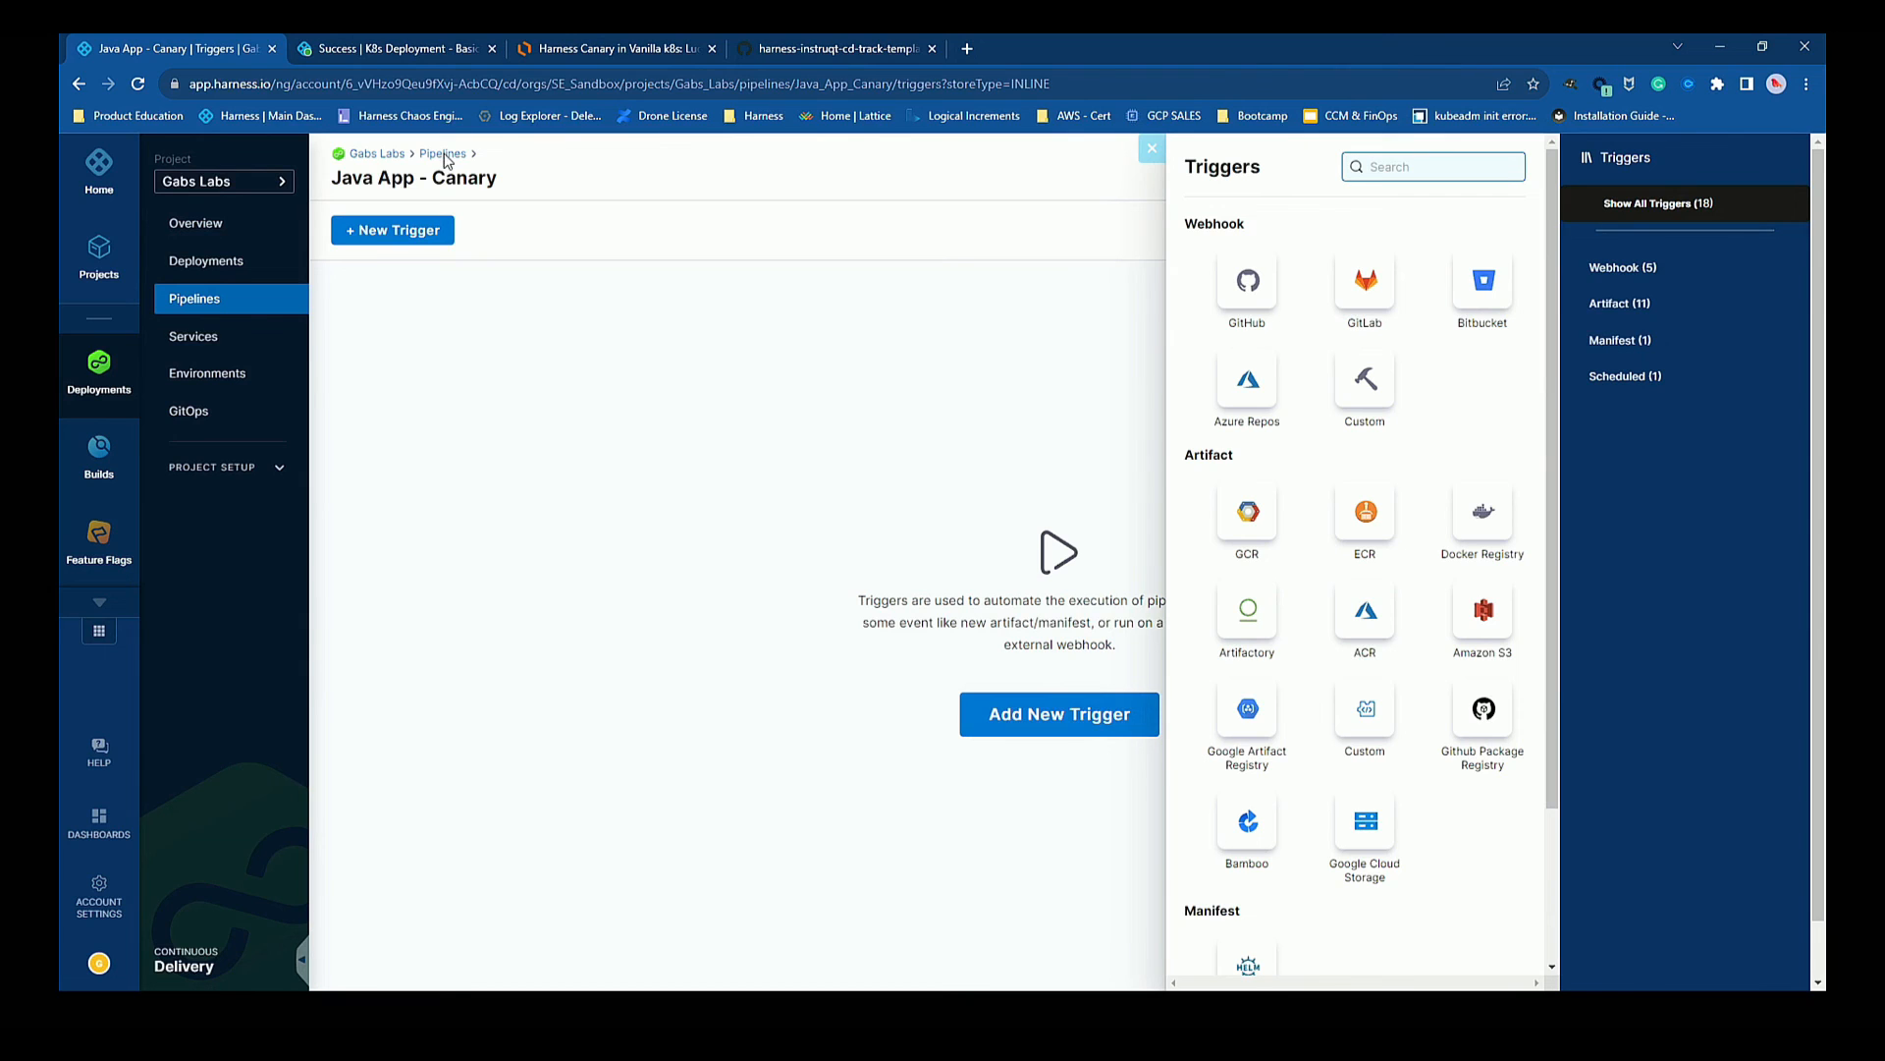
left_click(1152, 148)
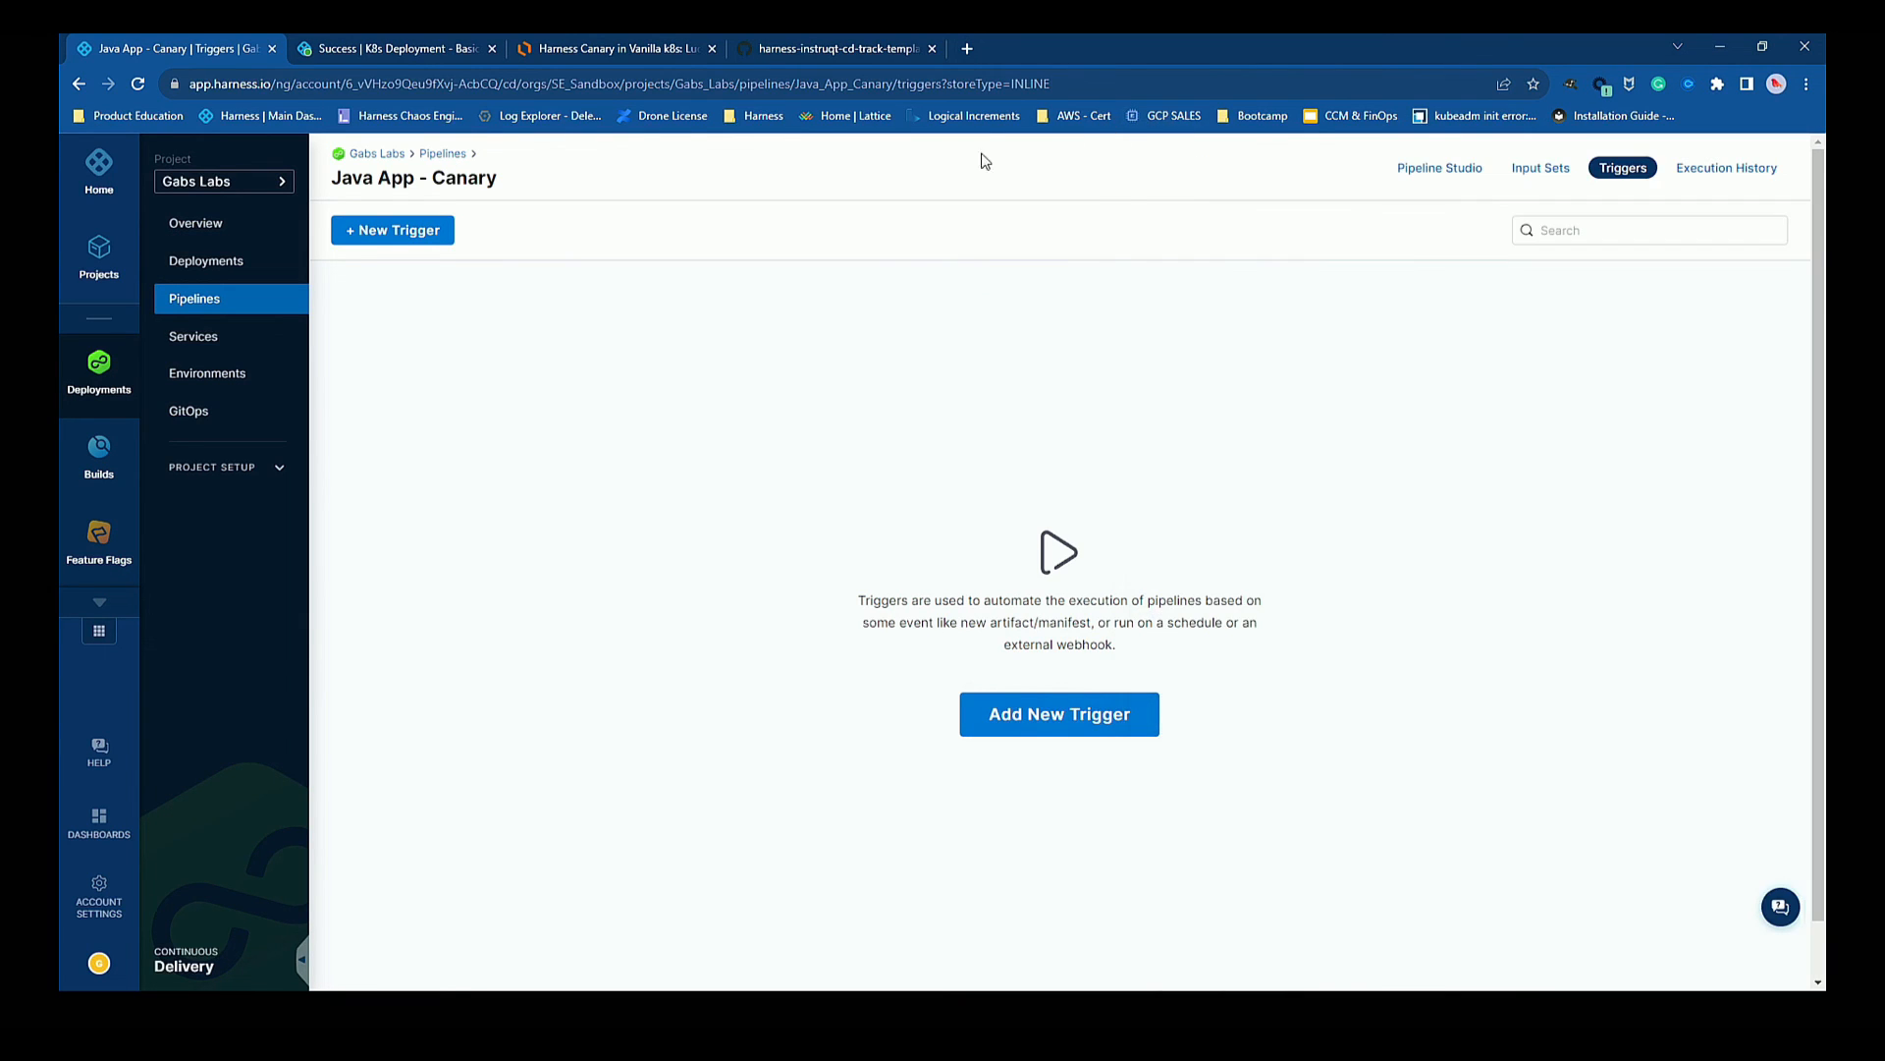
Go back to the Java App - Canary pipeline design and review the Deploy to PRD stage's execution steps.
left_click(440, 155)
left_click(444, 398)
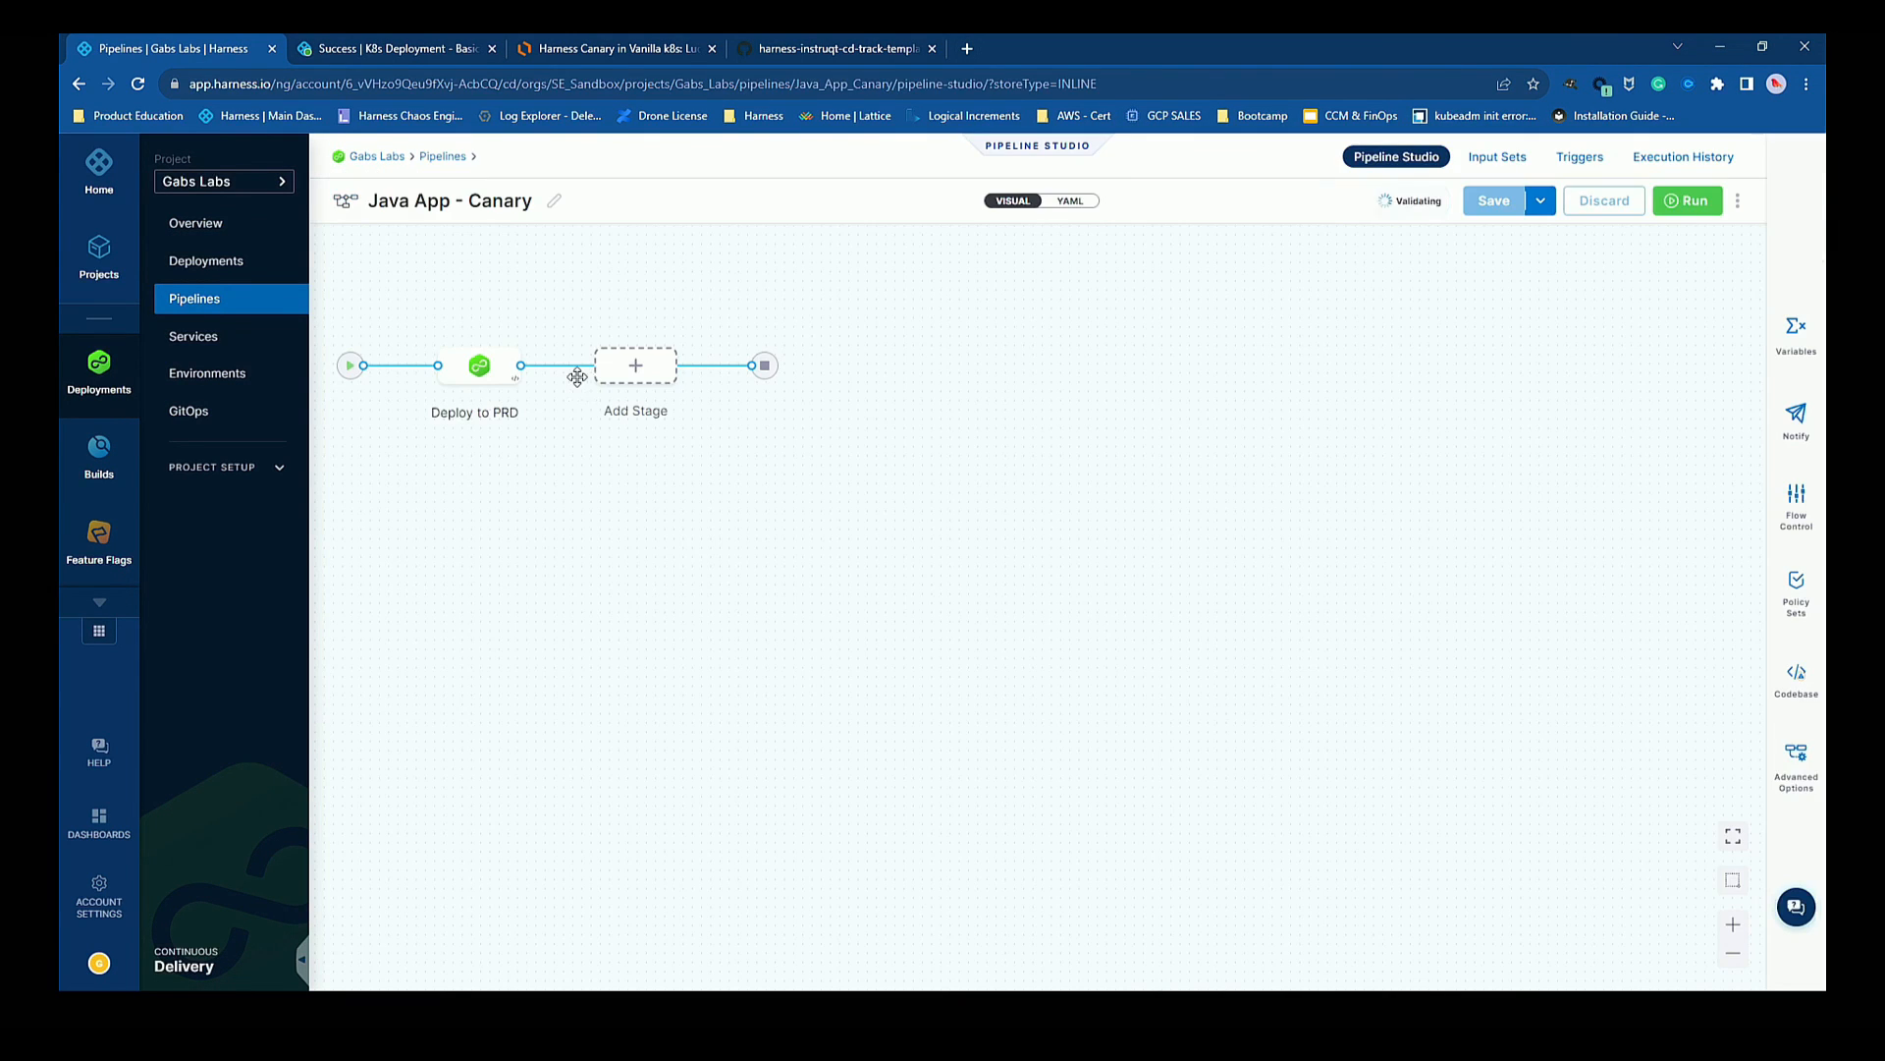
left_click(477, 372)
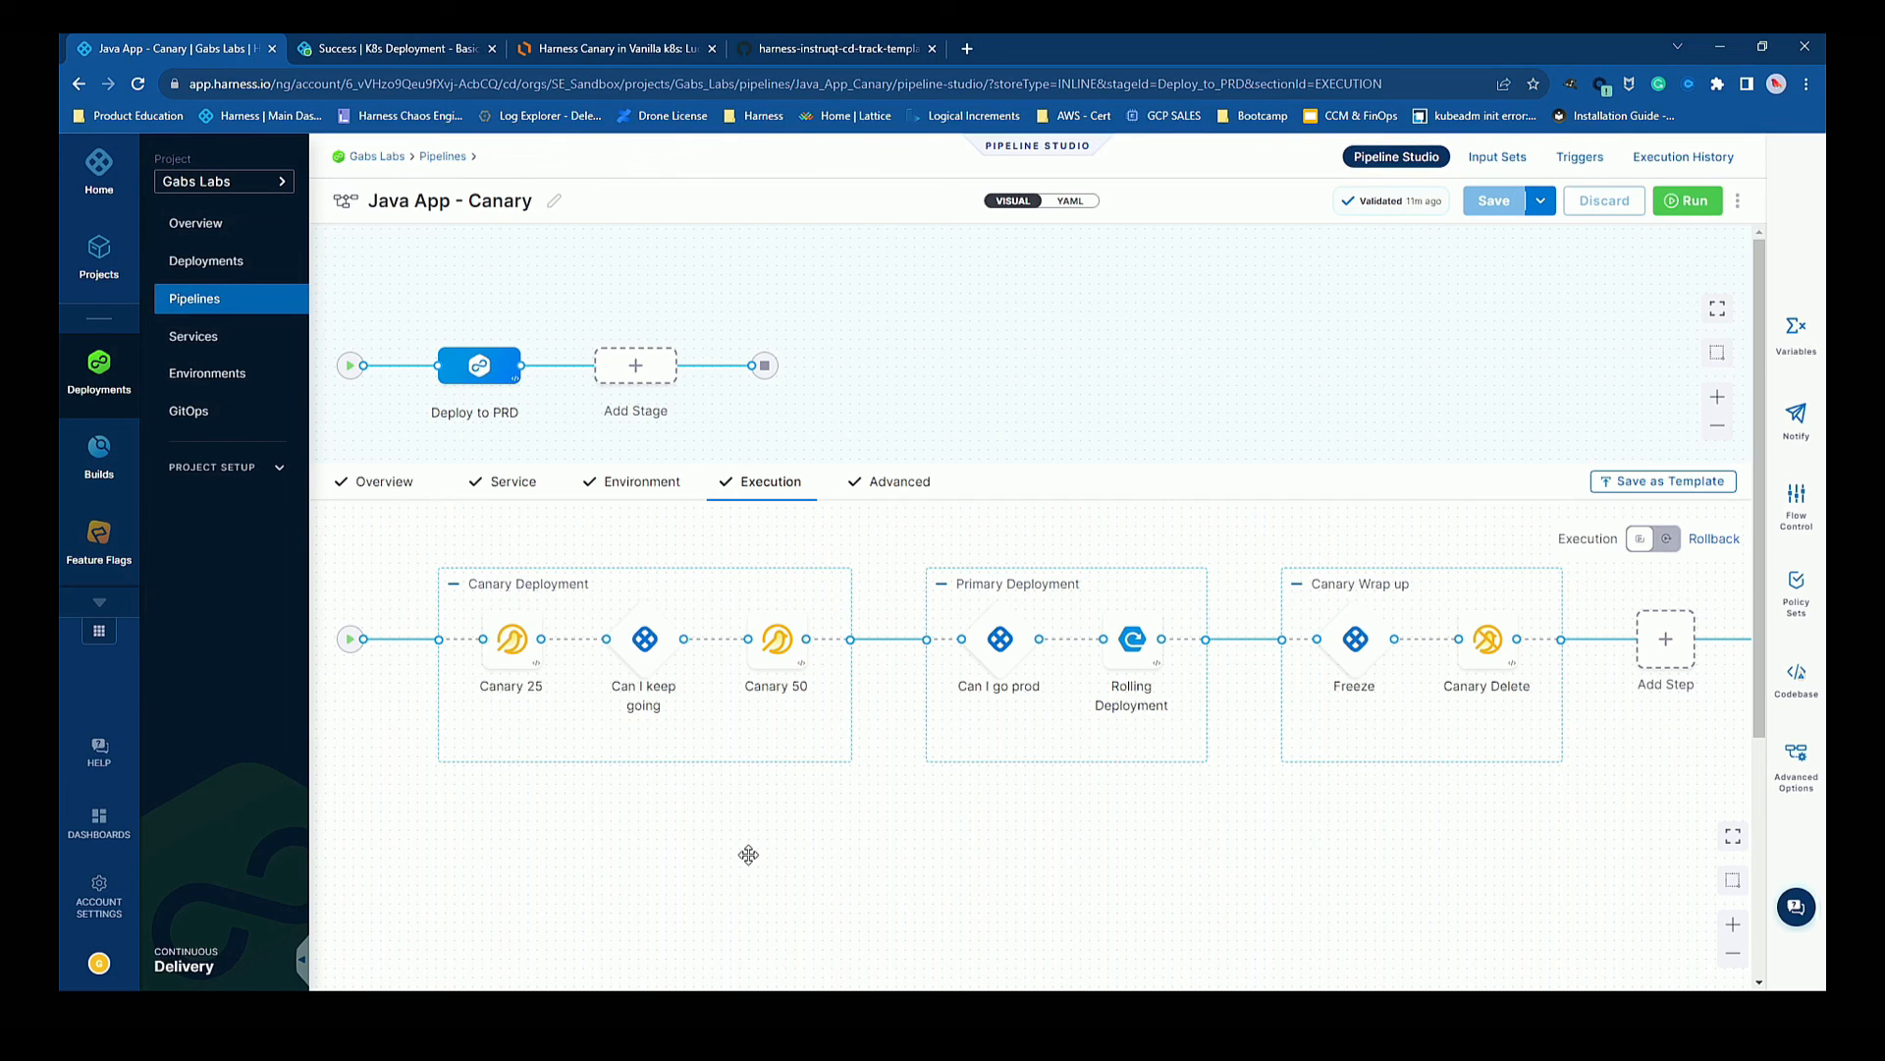
mouse_move(746, 588)
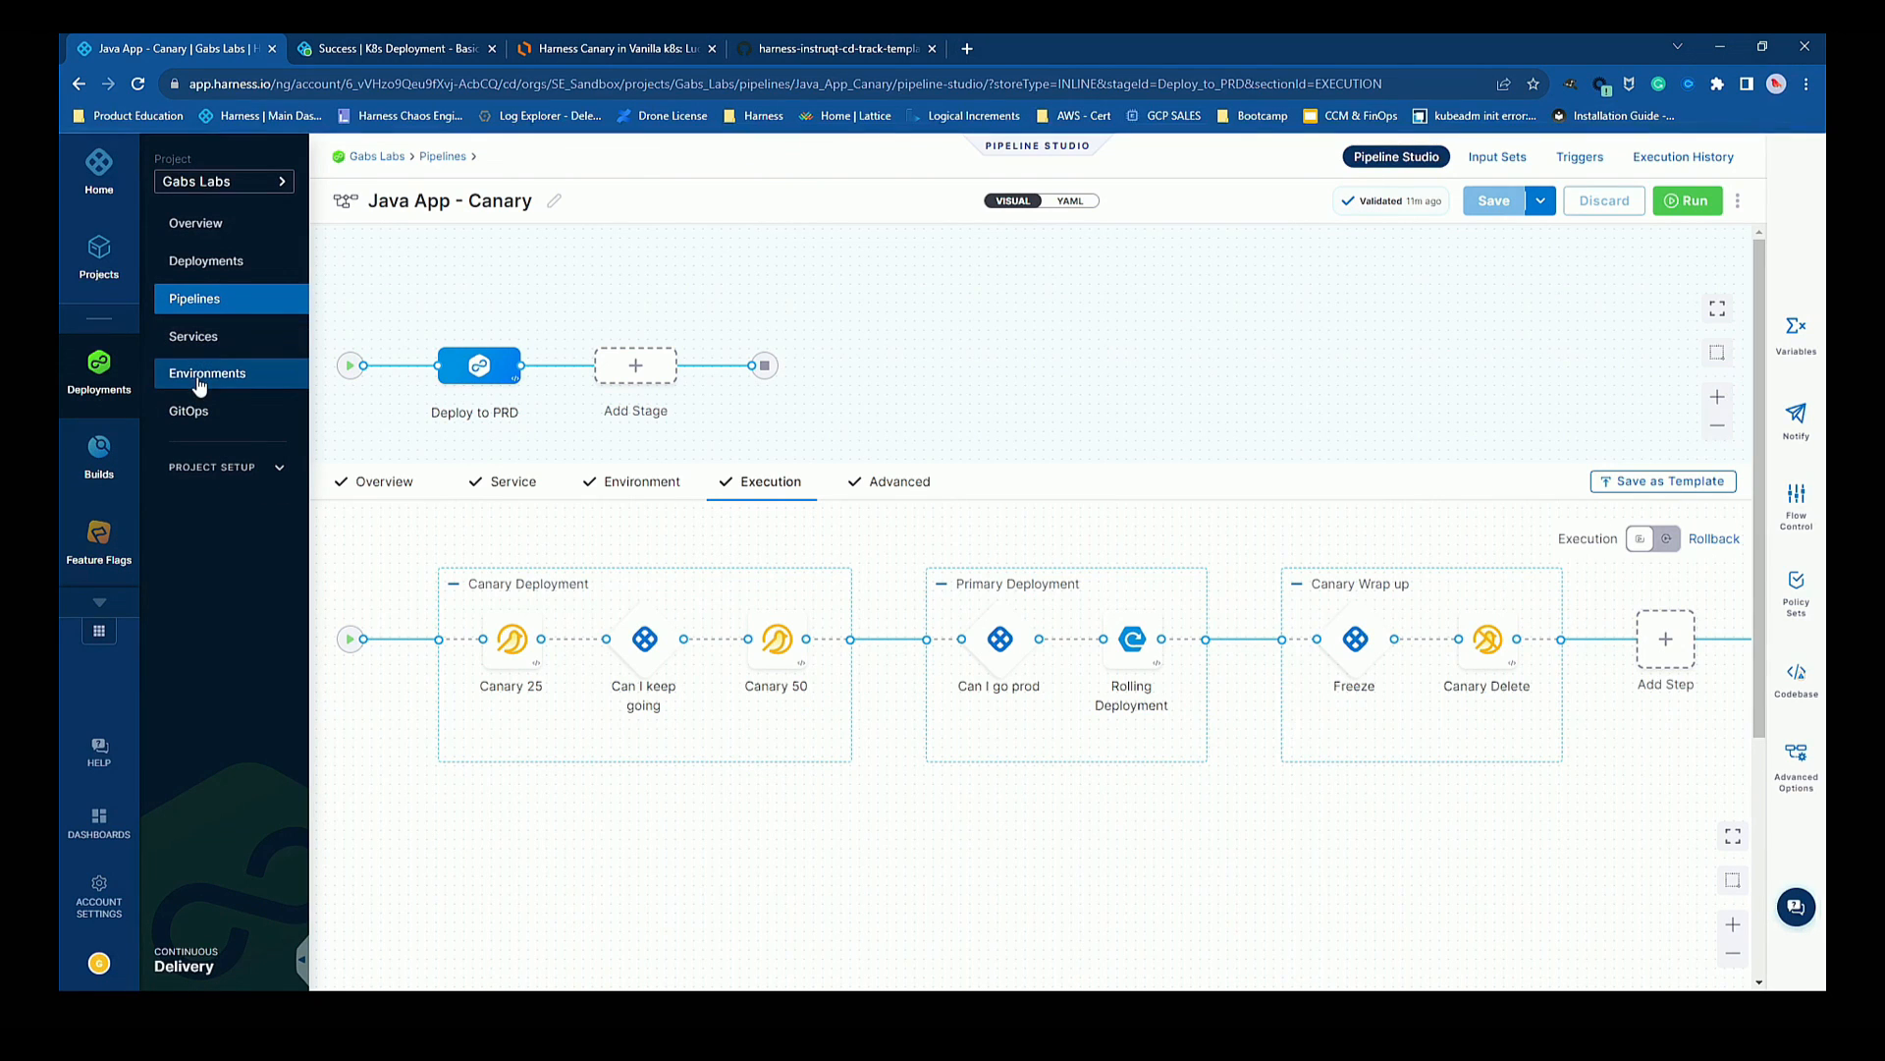
View the PRD environment's infrastructure definitions and look at the new infrastructure form, closing it without saving.
left_click(200, 377)
left_click(432, 395)
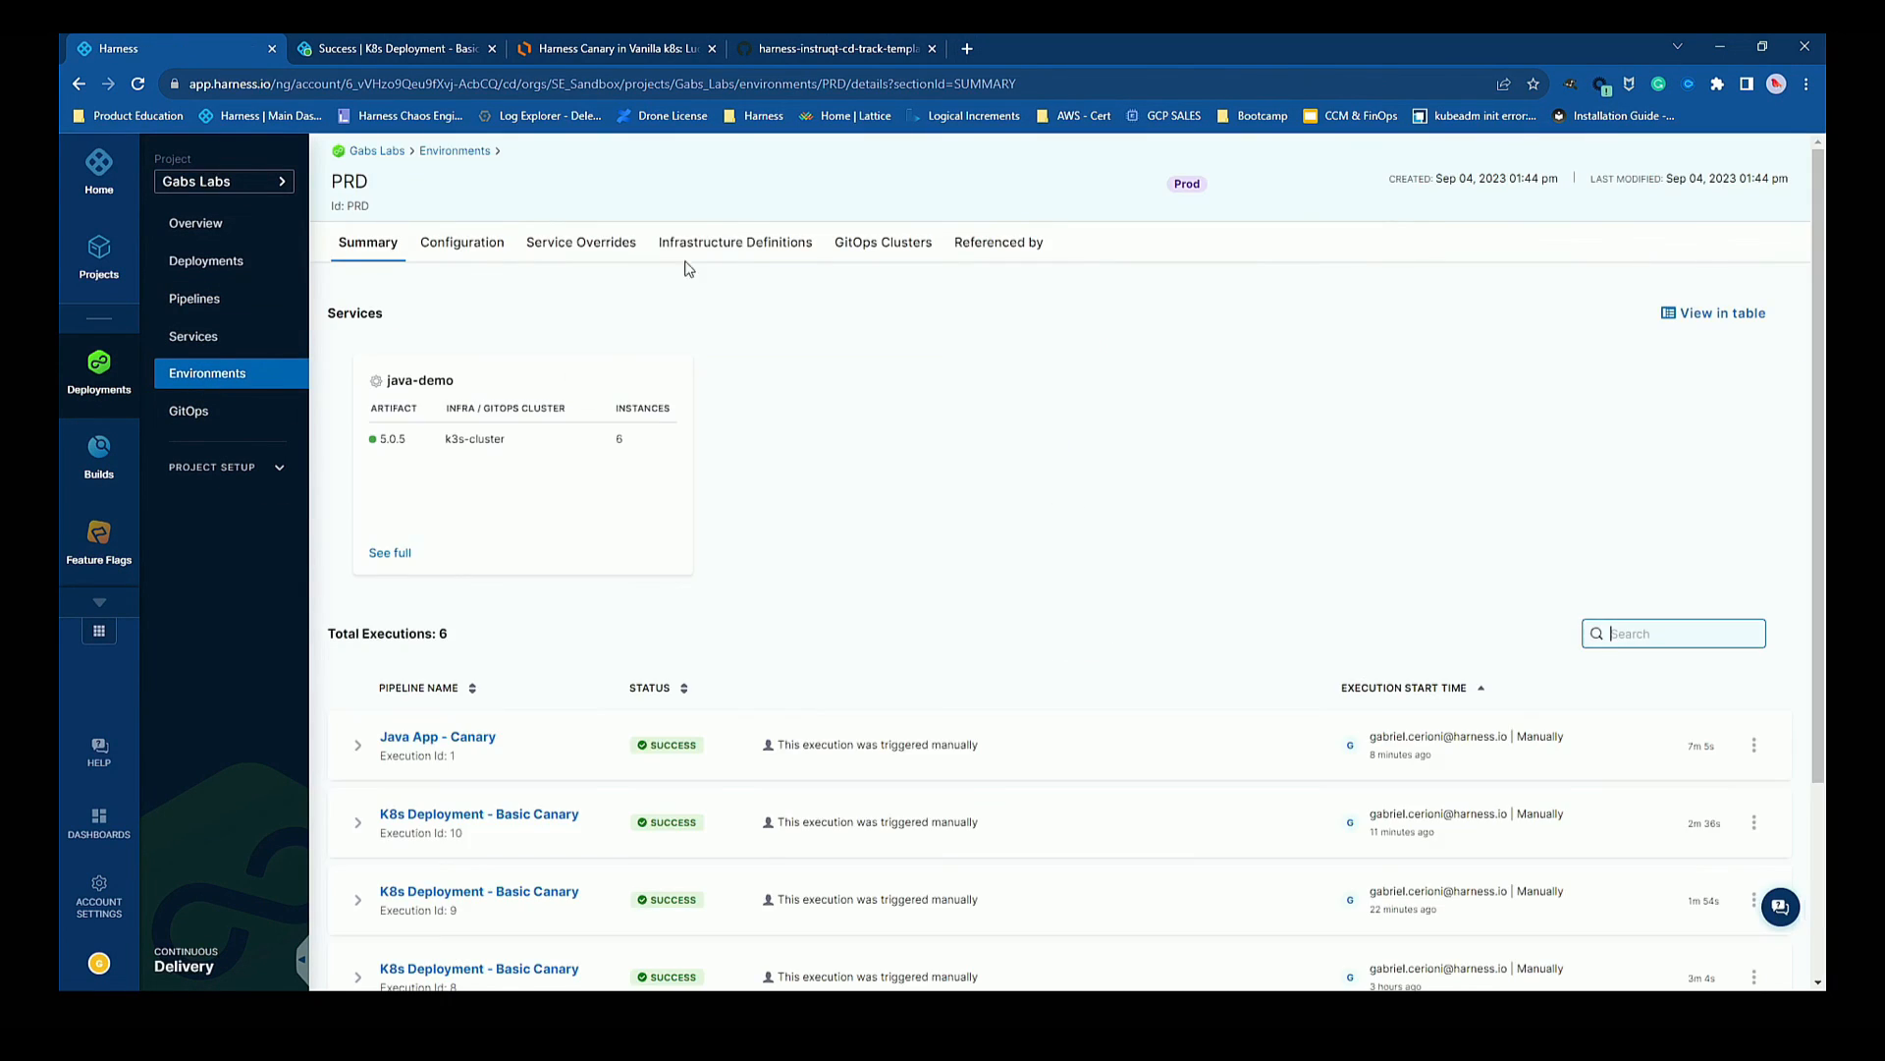
left_click(740, 250)
left_click(452, 293)
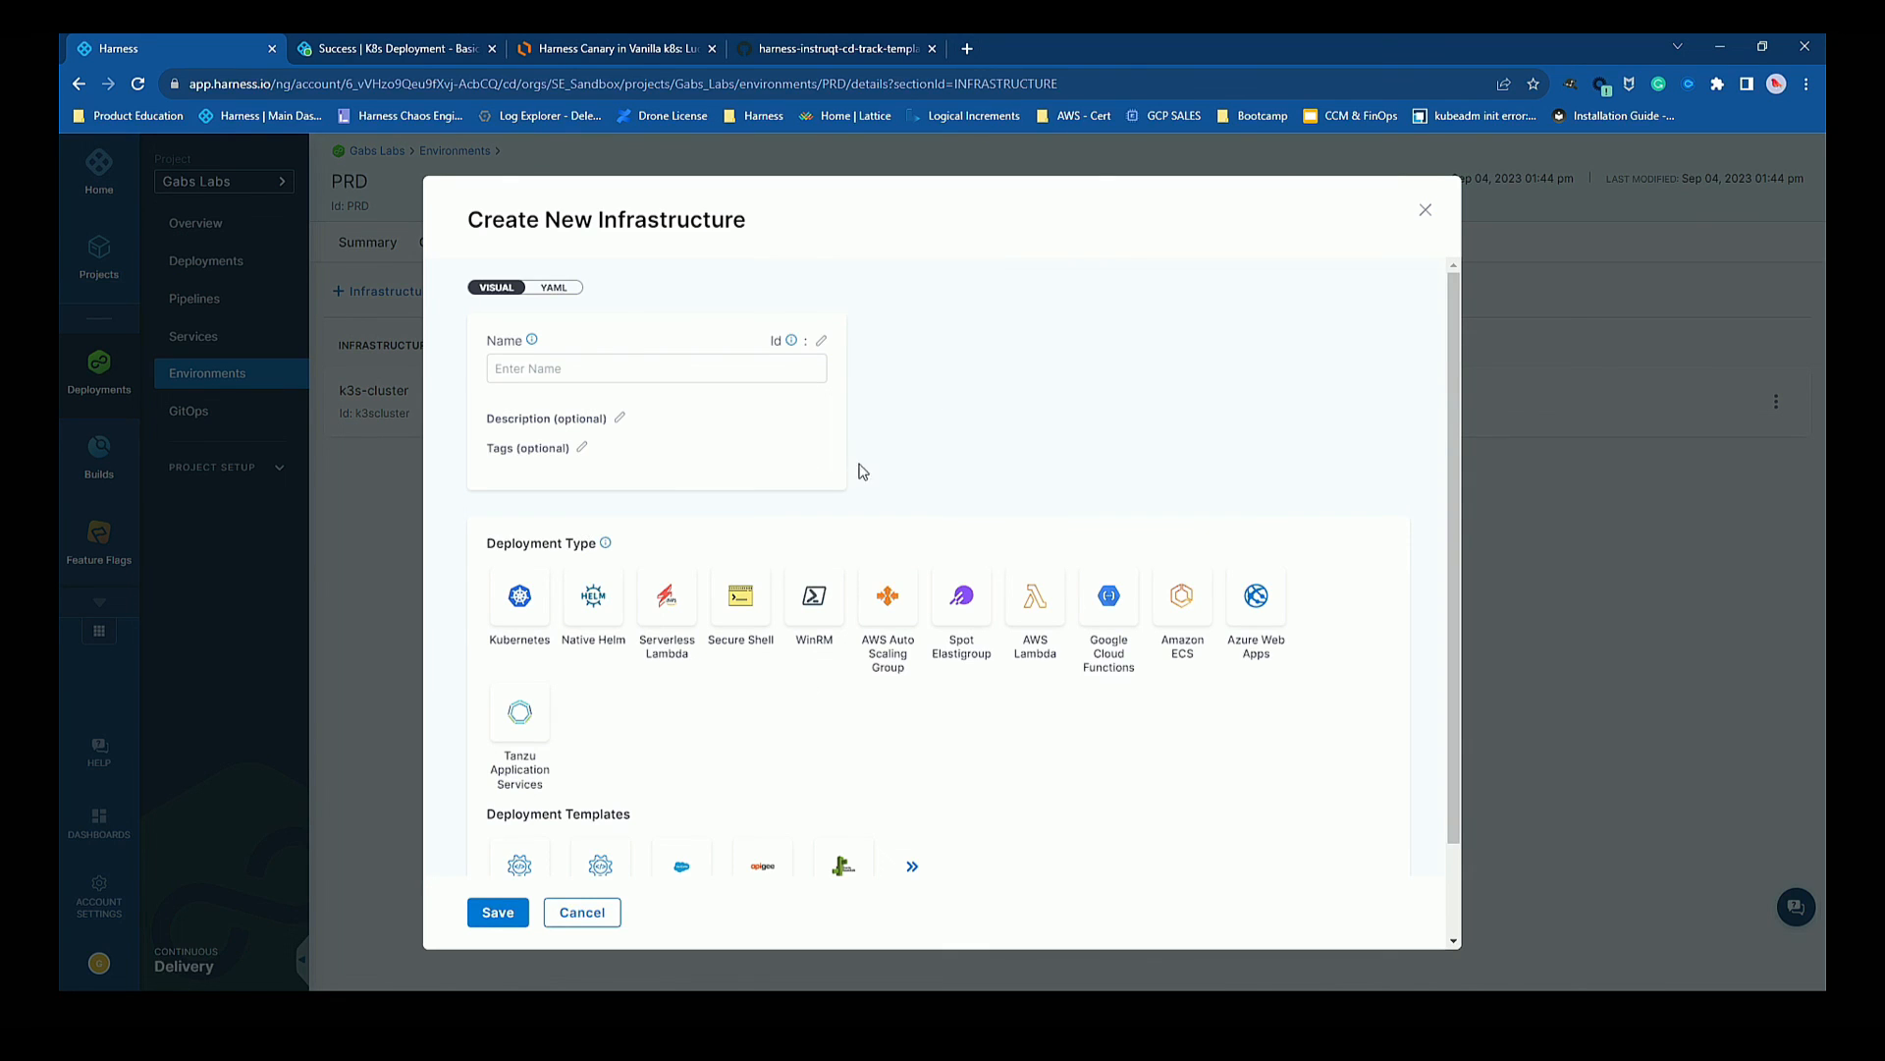
left_click(1428, 215)
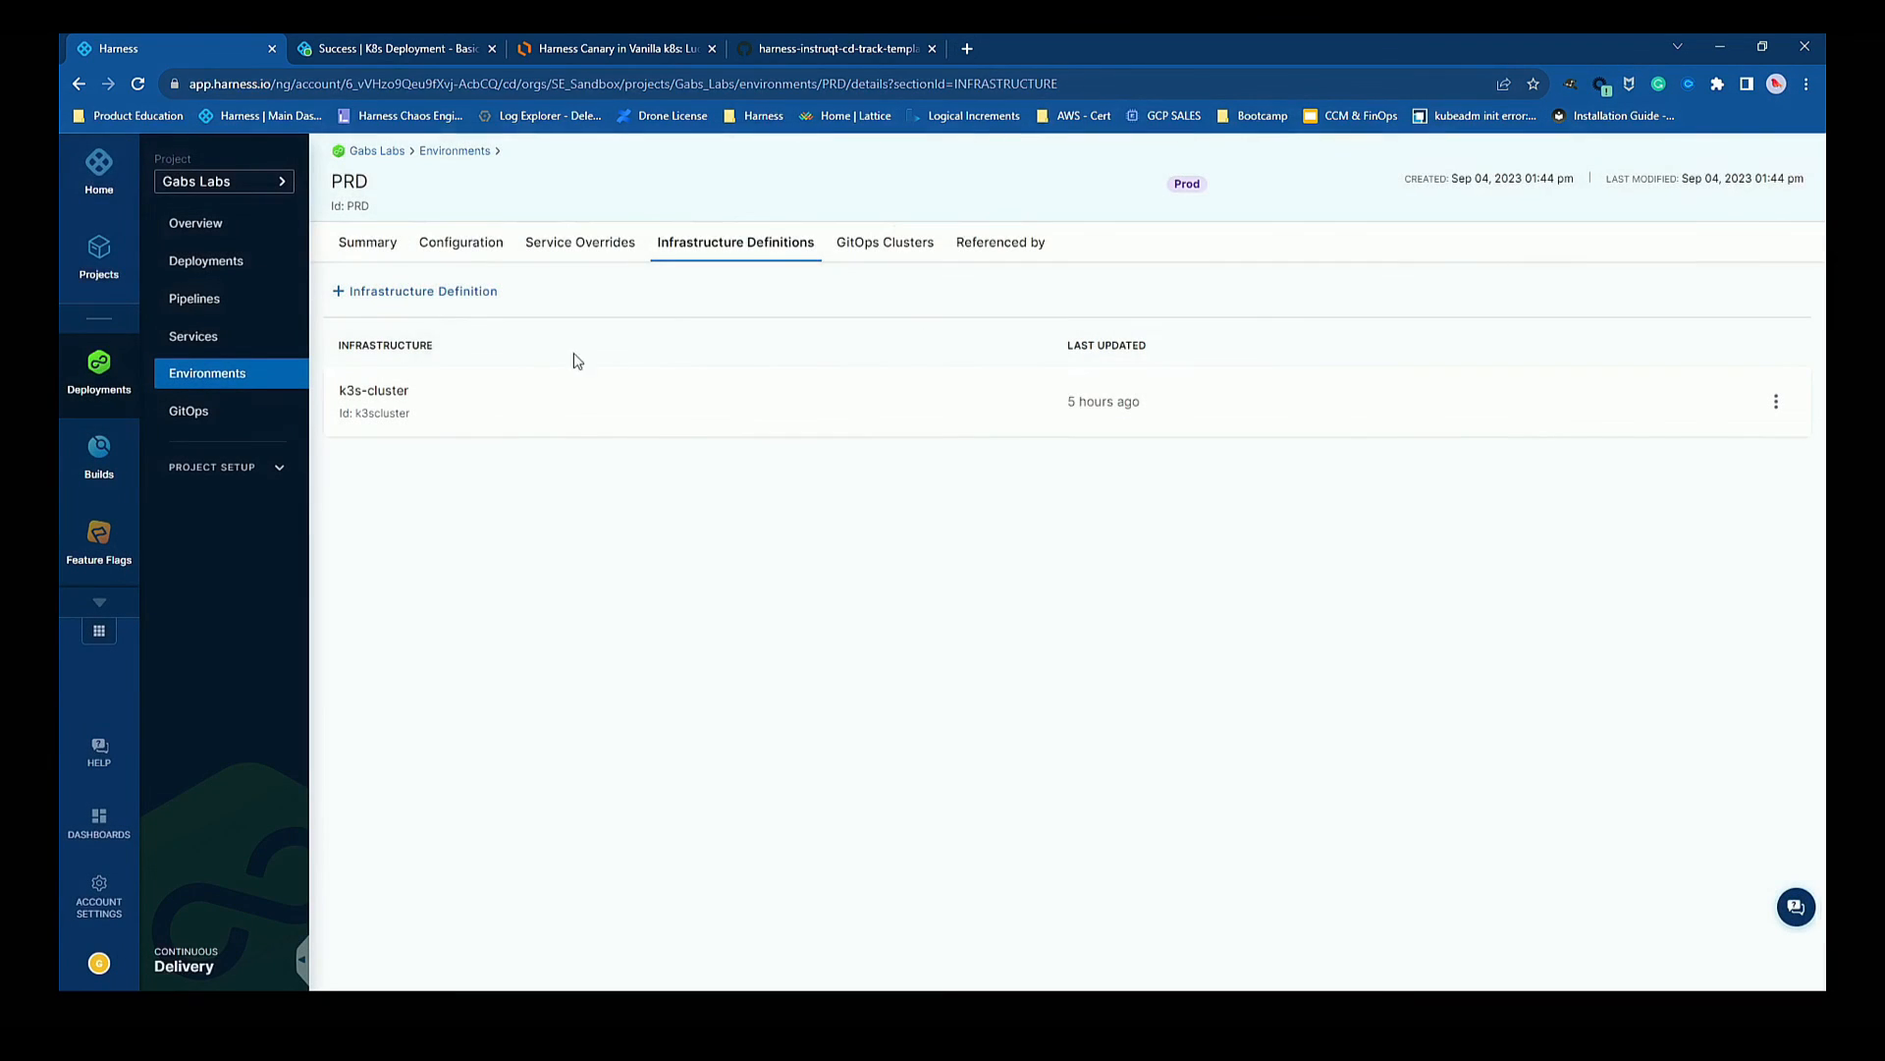
Review the K8s Deployment - Basic Canary execution graph and the harness-demo folder in the GitHub templates repository, ending on the execution.
left_click(373, 61)
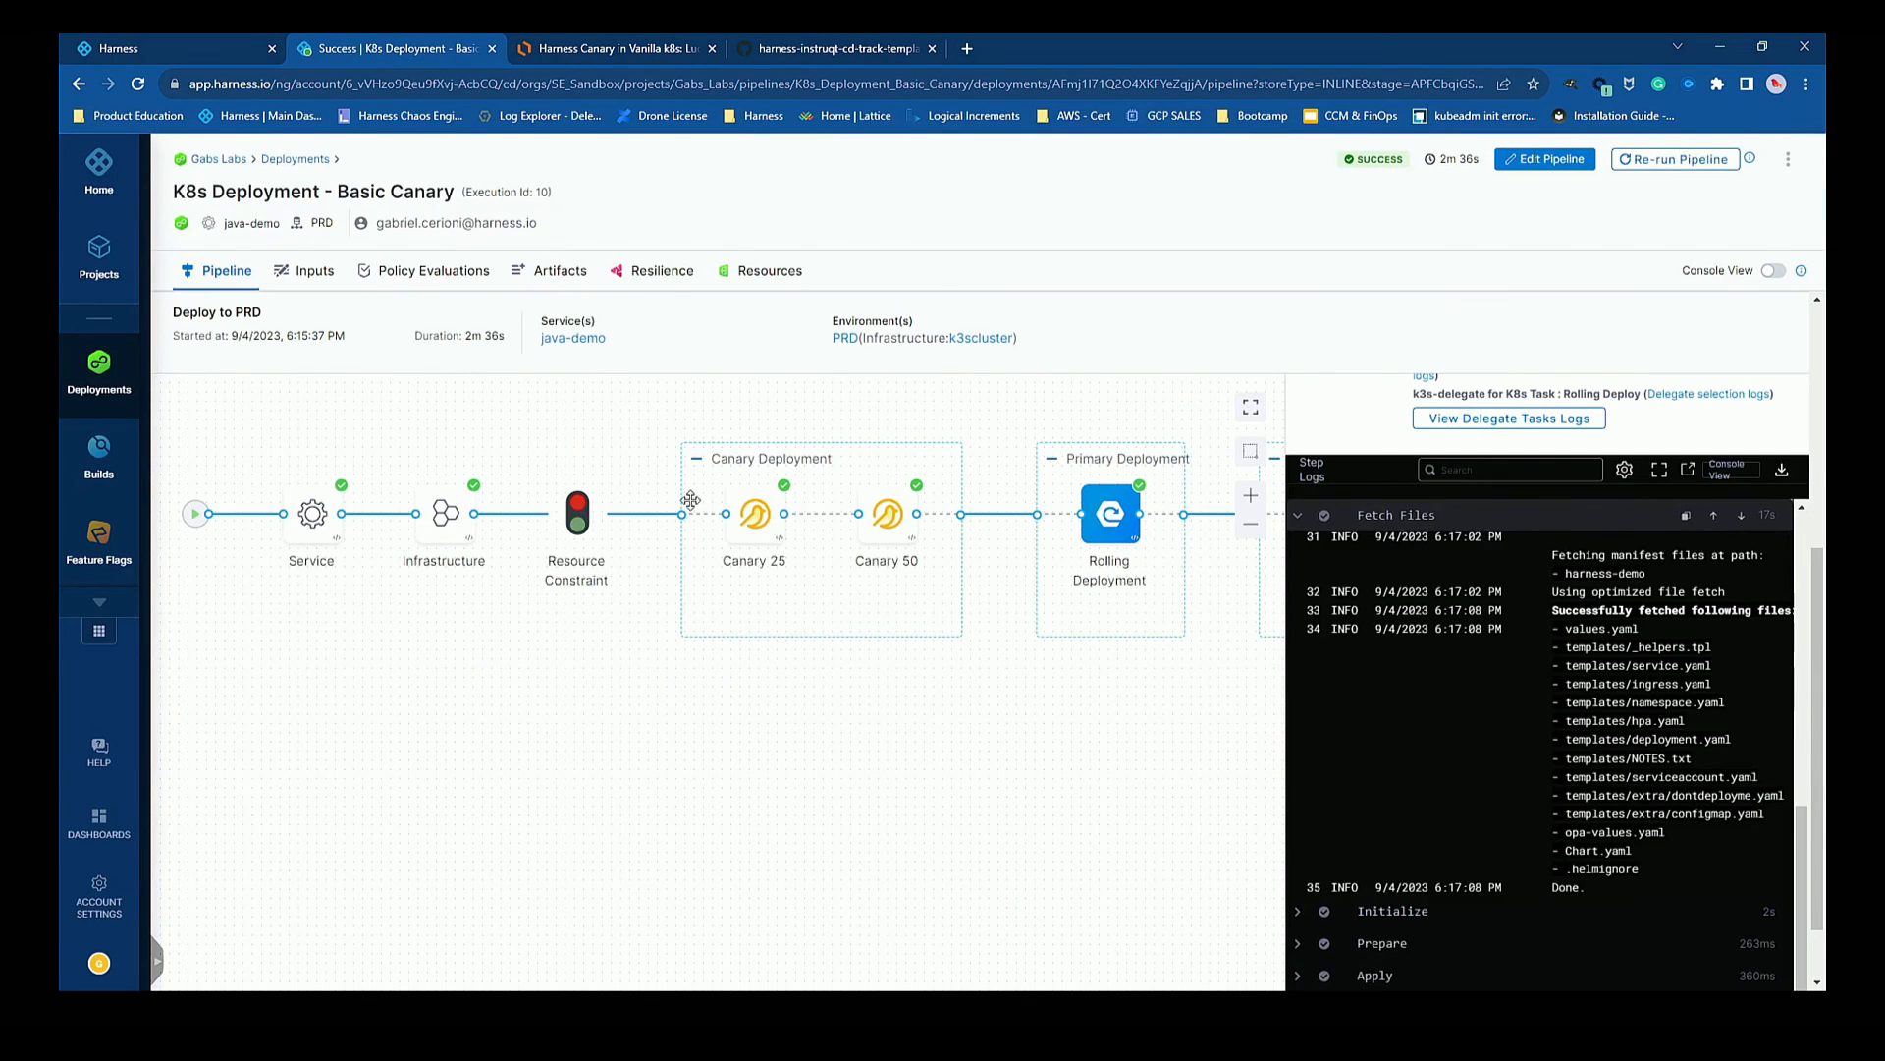
left_click_drag(1054, 735, 684, 759)
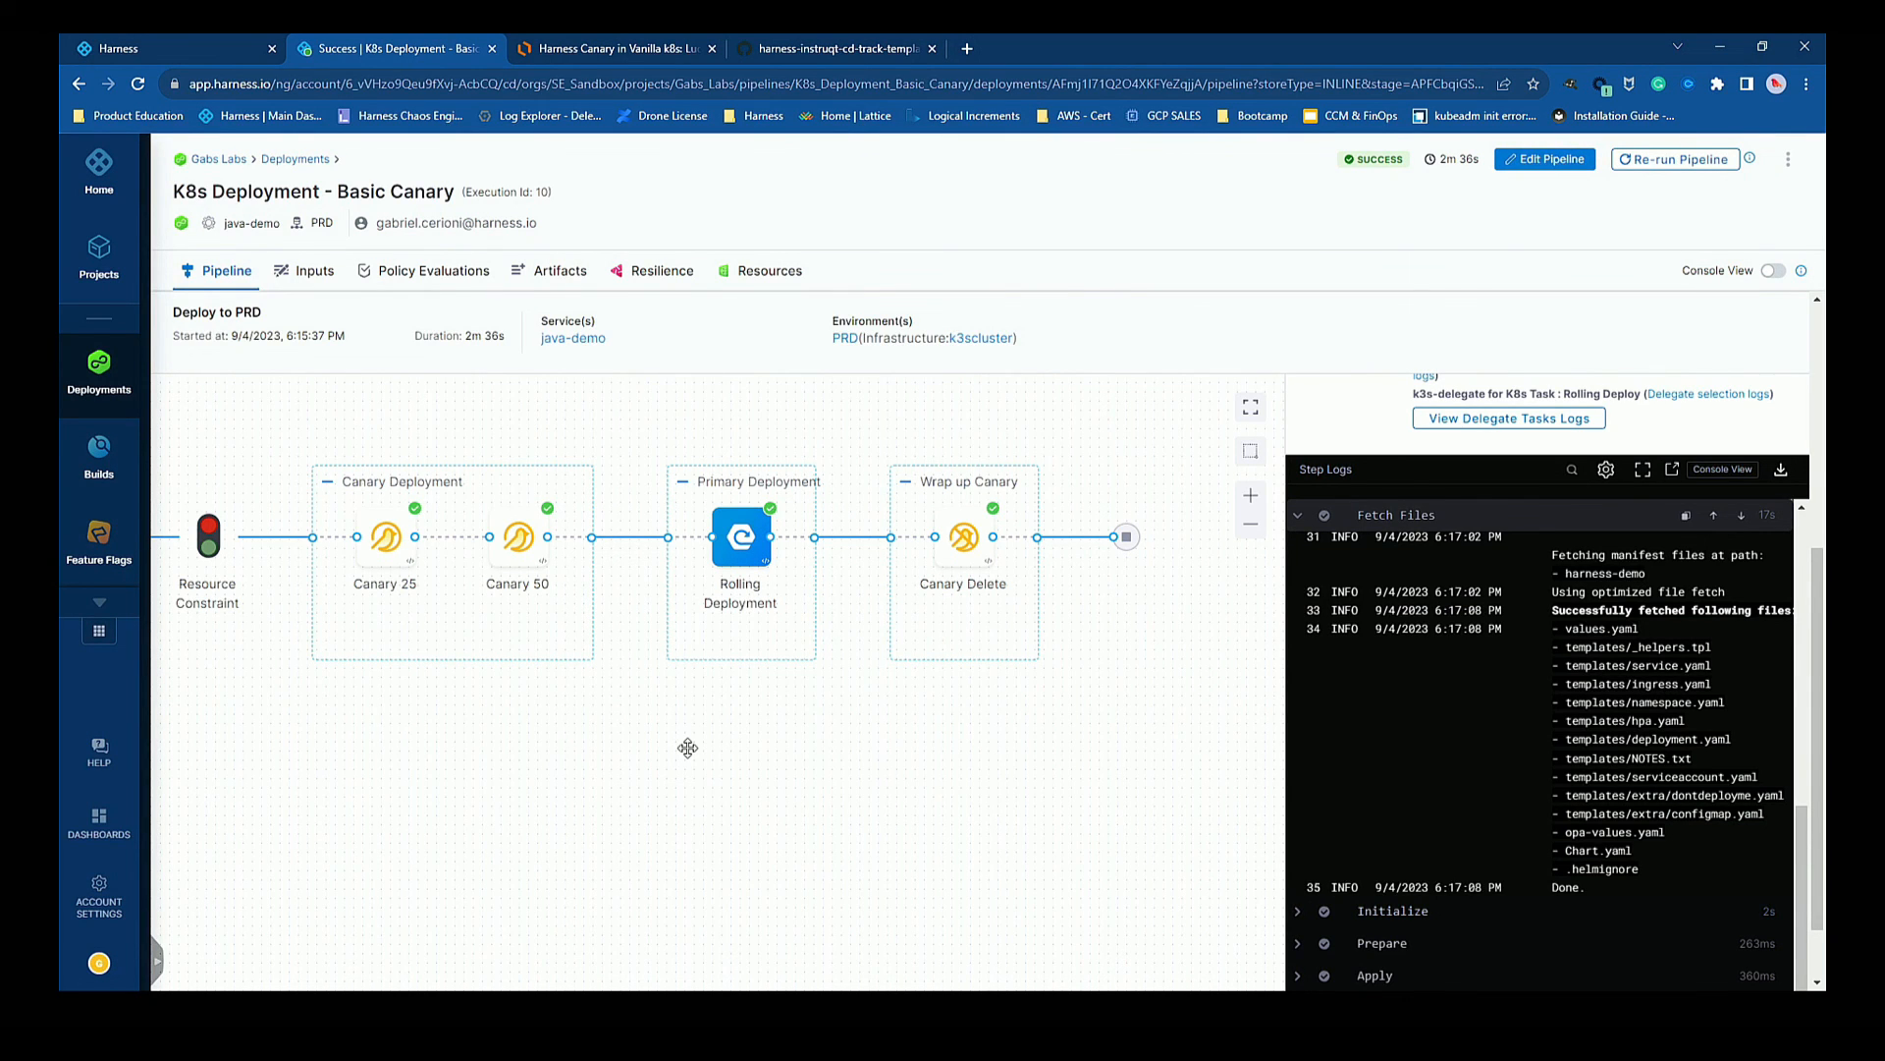
left_click(829, 48)
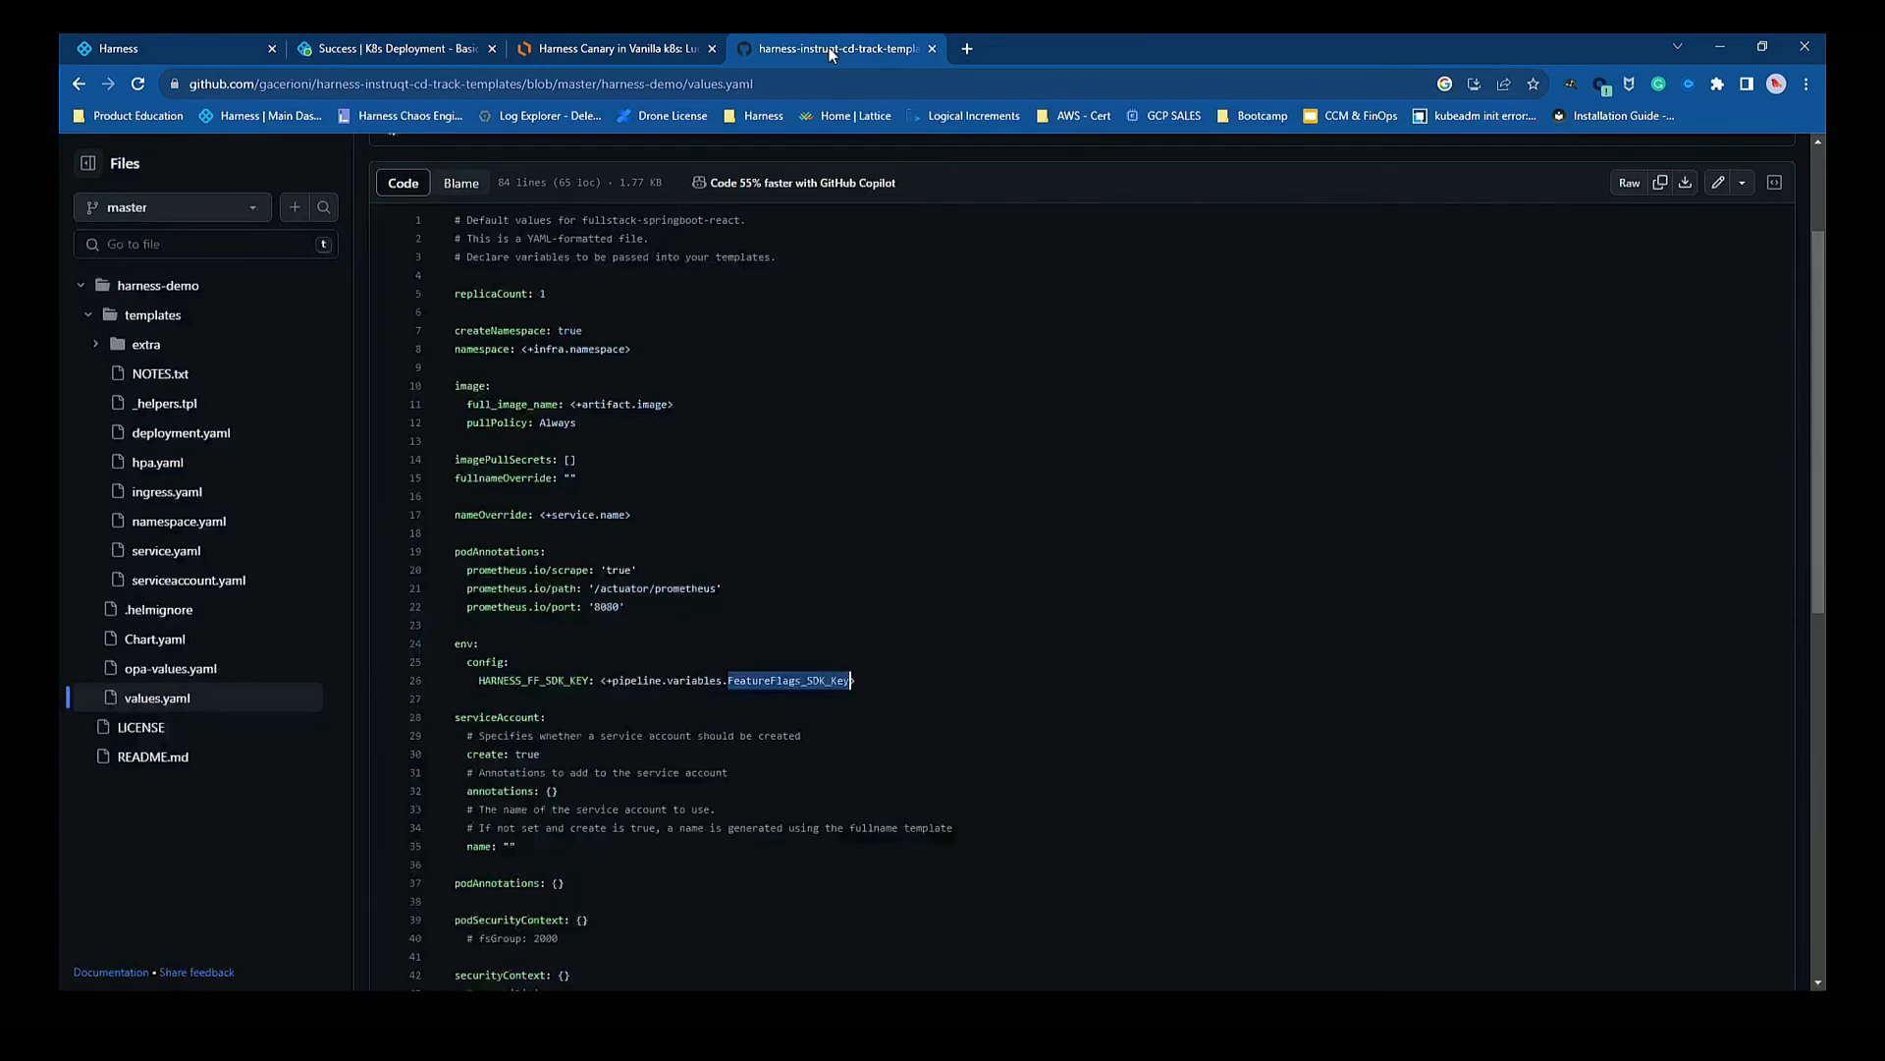
scroll(638, 378, "up", 3)
left_click(682, 267)
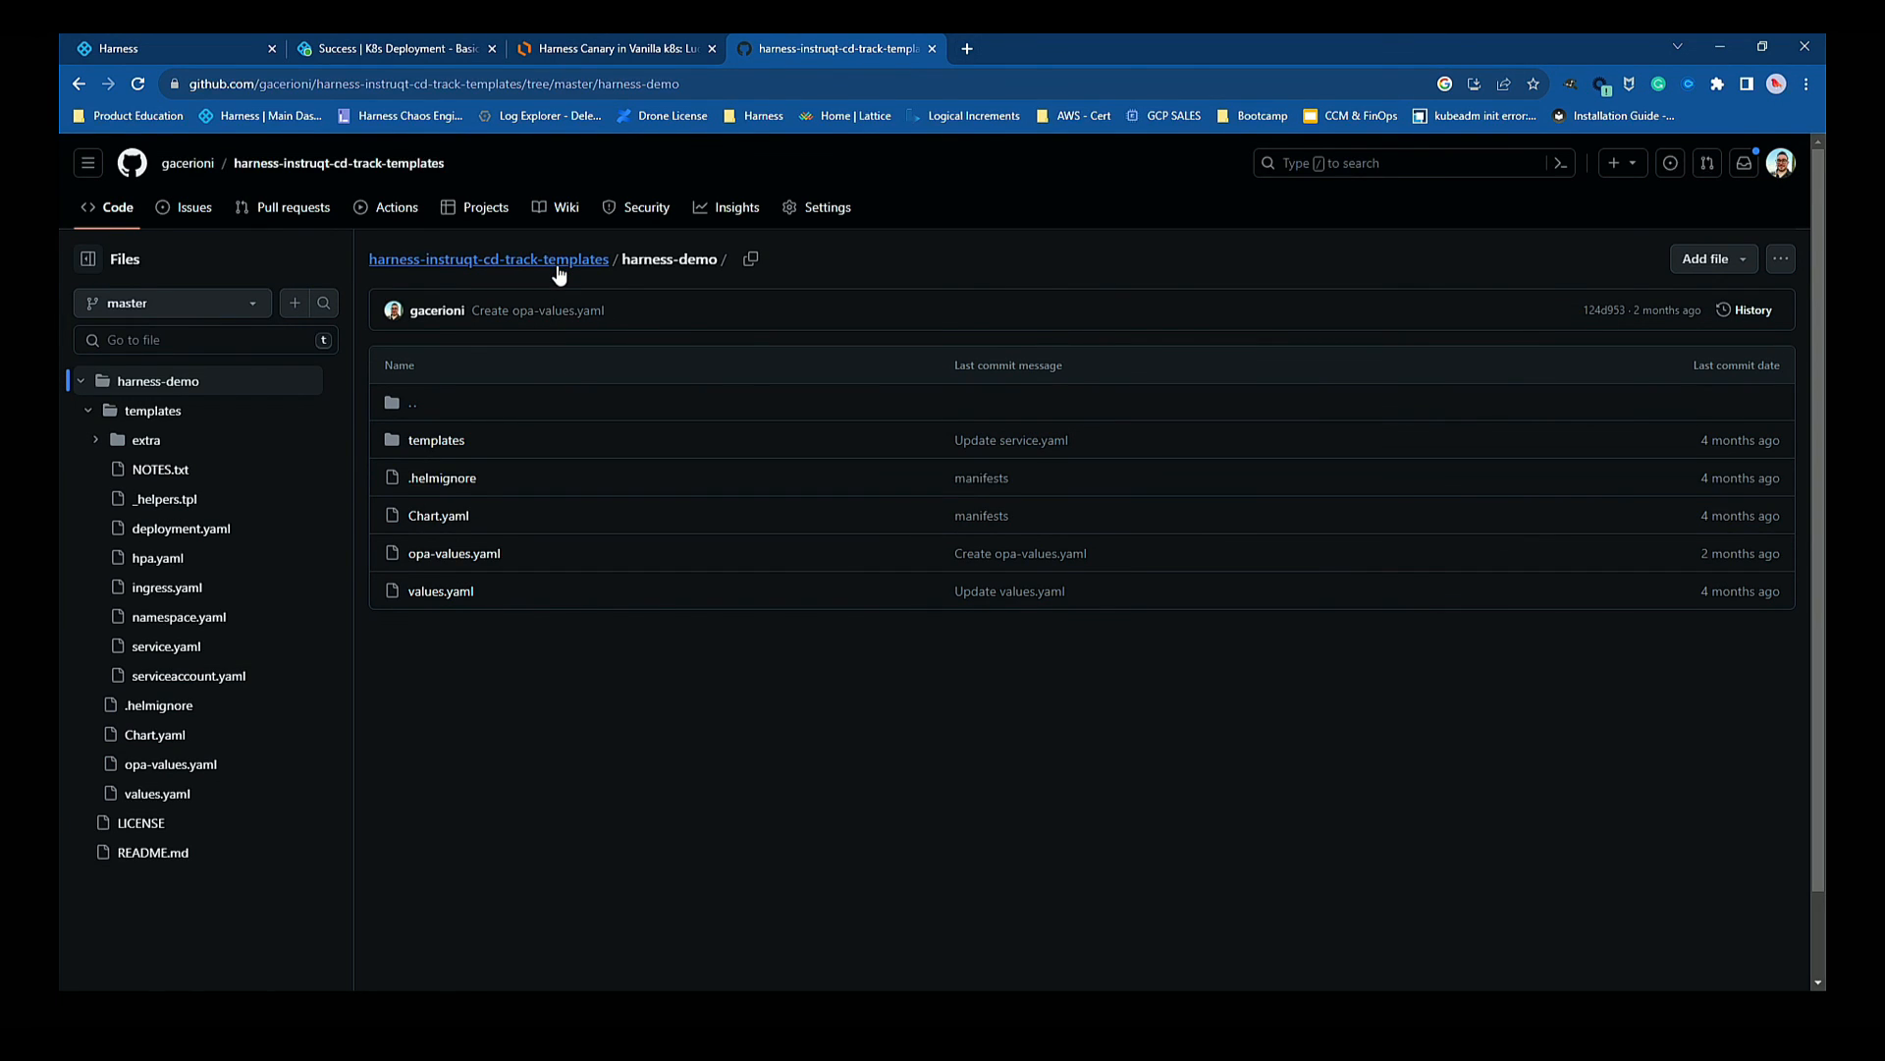
left_click(312, 51)
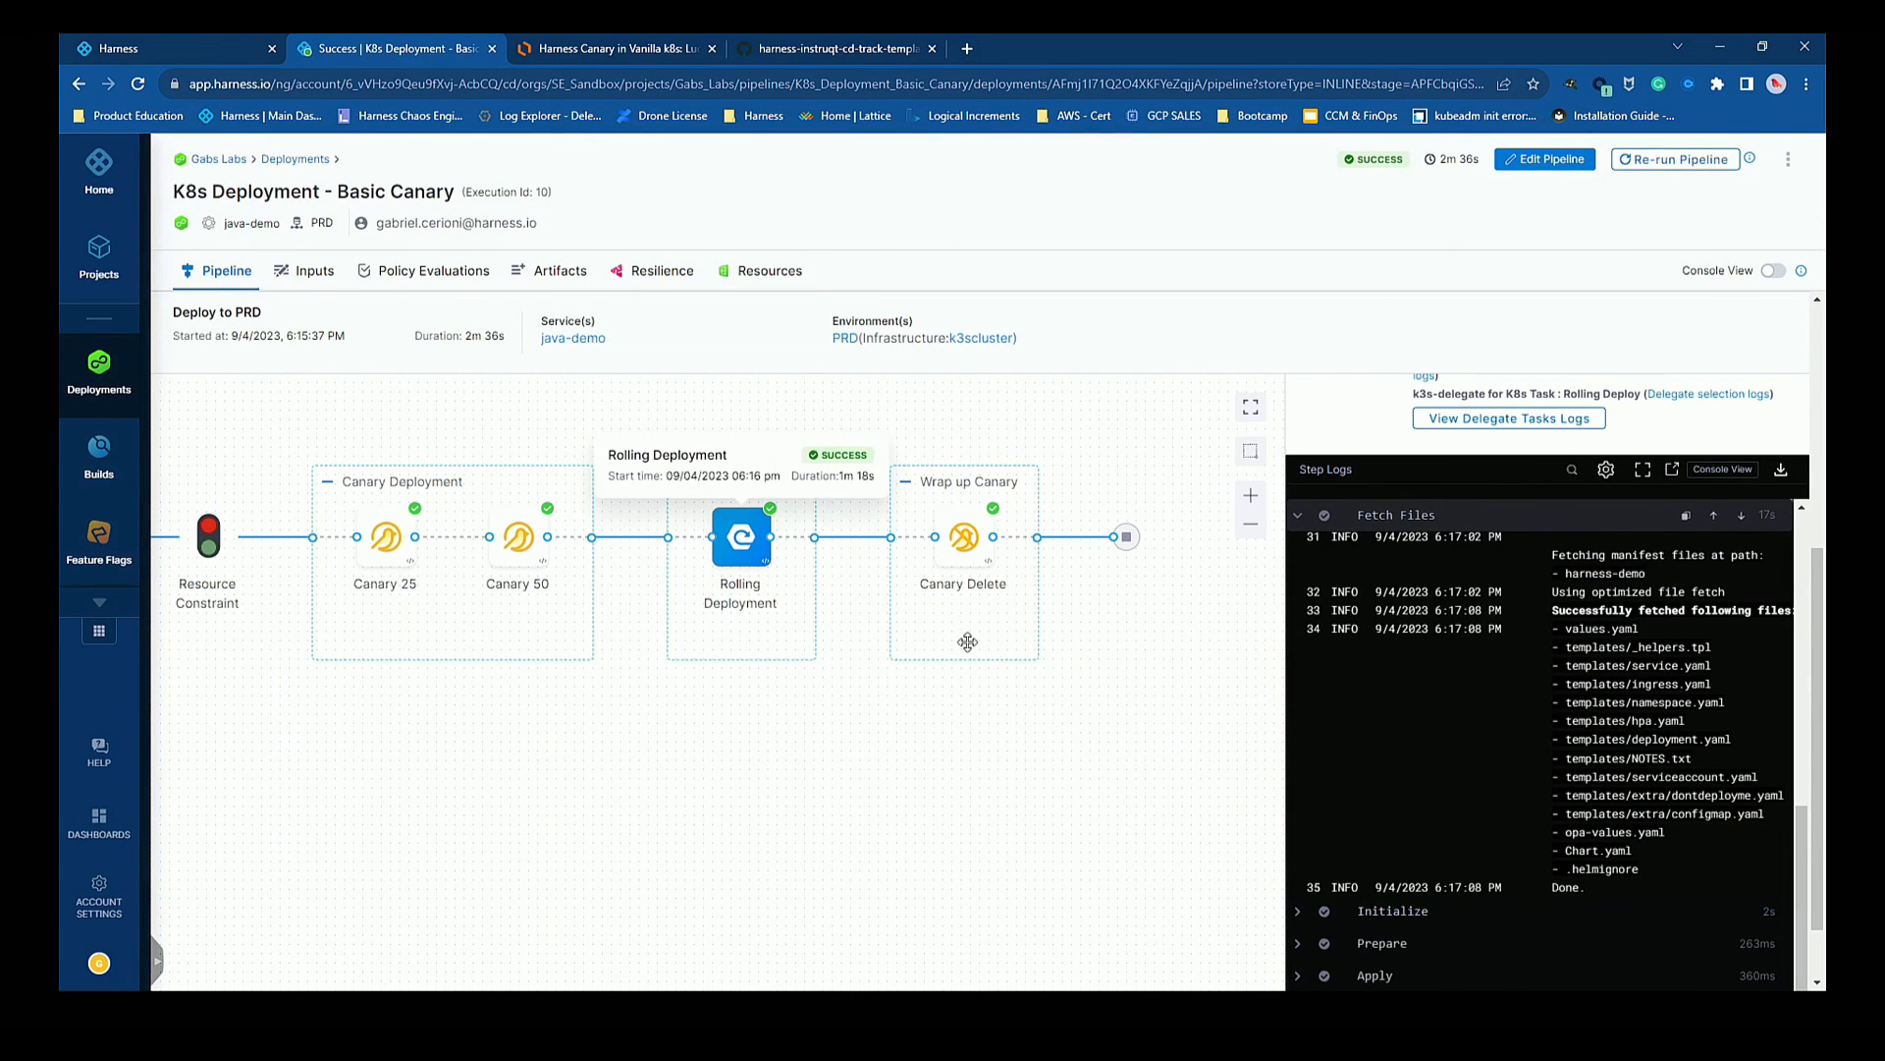